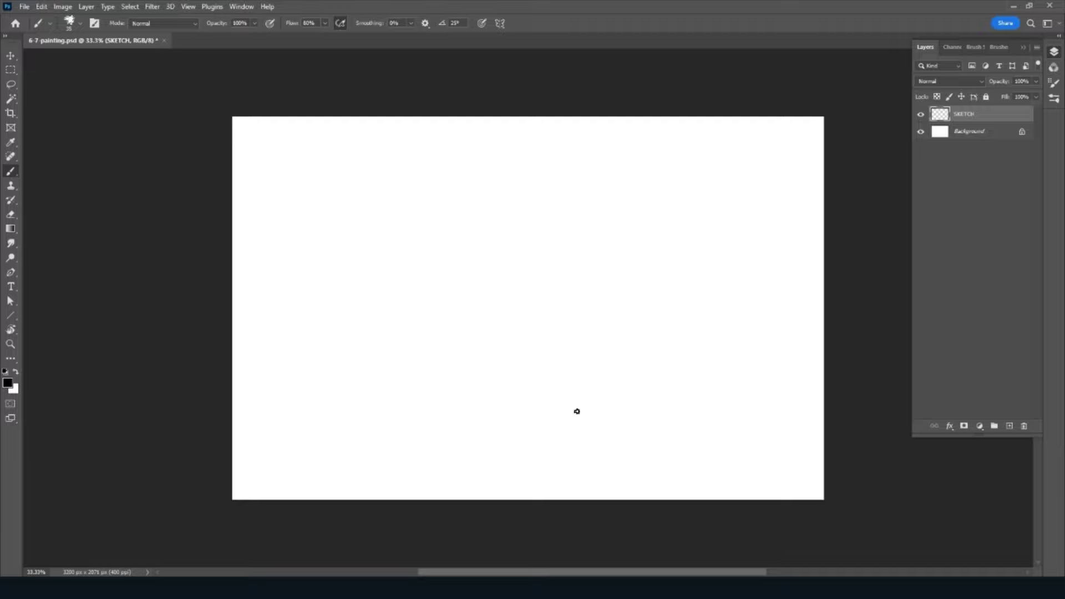
Step: Outline the large right hill with base hatching and a small hill on the left
mouse_move(576, 411)
left_mouse_down()
mouse_move(599, 390)
mouse_move(660, 382)
left_mouse_up()
left_click_drag(672, 388, 761, 418)
mouse_move(599, 395)
left_mouse_down()
mouse_move(543, 426)
mouse_move(725, 441)
mouse_move(769, 428)
left_mouse_up()
mouse_move(721, 404)
left_mouse_down()
mouse_move(643, 382)
mouse_move(549, 419)
mouse_move(577, 398)
left_mouse_up()
mouse_move(393, 391)
left_mouse_down()
mouse_move(336, 392)
mouse_move(396, 395)
left_mouse_up()
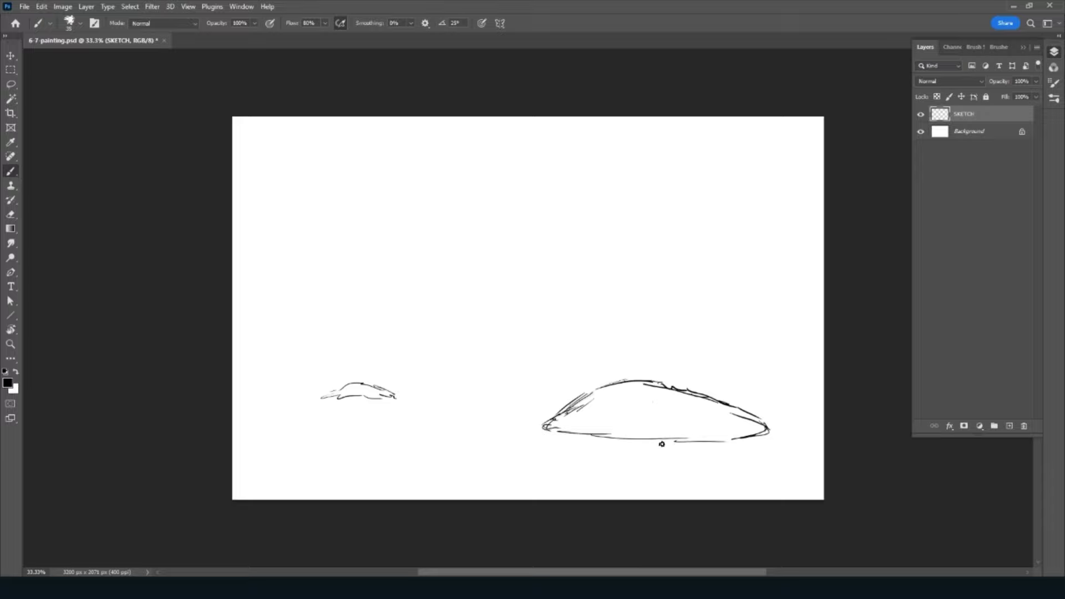
mouse_move(662, 444)
left_mouse_down()
mouse_move(666, 411)
mouse_move(666, 439)
left_mouse_up()
mouse_move(398, 390)
left_mouse_down()
mouse_move(414, 397)
mouse_move(322, 417)
left_mouse_up()
Step: Sketch the winding river banks below and left of the hills with dark strokes
mouse_move(517, 420)
left_mouse_down()
mouse_move(485, 425)
mouse_move(545, 408)
mouse_move(503, 430)
mouse_move(515, 446)
mouse_move(458, 463)
mouse_move(511, 484)
left_mouse_up()
left_click_drag(489, 488, 537, 499)
mouse_move(480, 463)
left_mouse_down()
mouse_move(523, 452)
mouse_move(487, 458)
left_mouse_up()
mouse_move(325, 421)
left_mouse_down()
mouse_move(317, 433)
mouse_move(334, 442)
mouse_move(234, 463)
mouse_move(319, 460)
left_mouse_up()
left_click_drag(233, 466, 337, 450)
mouse_move(339, 443)
left_mouse_down()
mouse_move(303, 428)
mouse_move(347, 425)
mouse_move(415, 388)
left_mouse_up()
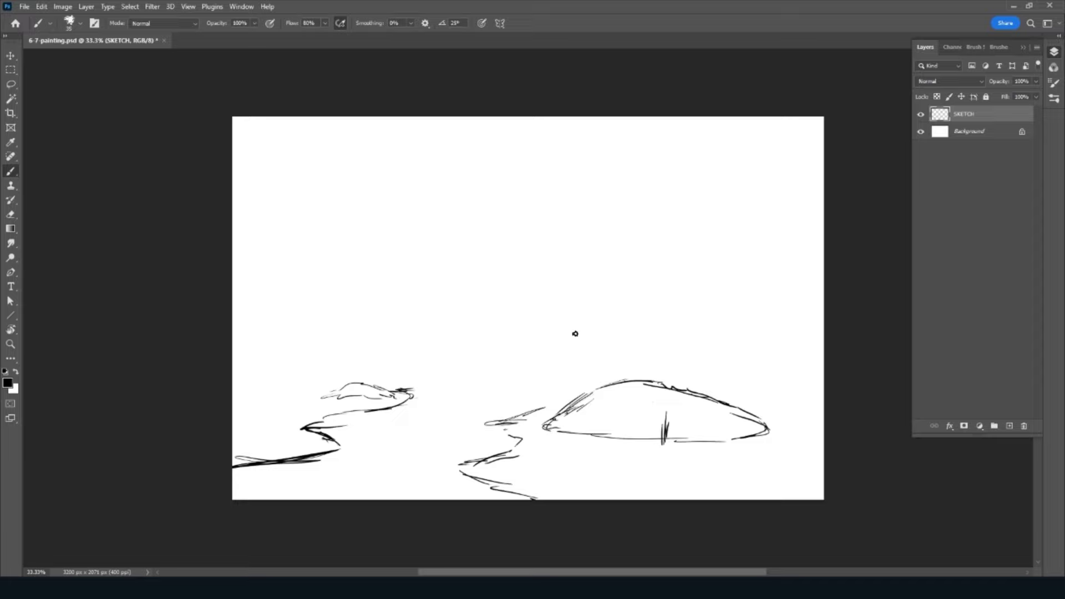
Step: Sketch a rising land line above the right hill and a slope from the left edge
left_click_drag(505, 375, 680, 339)
left_click_drag(621, 353, 777, 317)
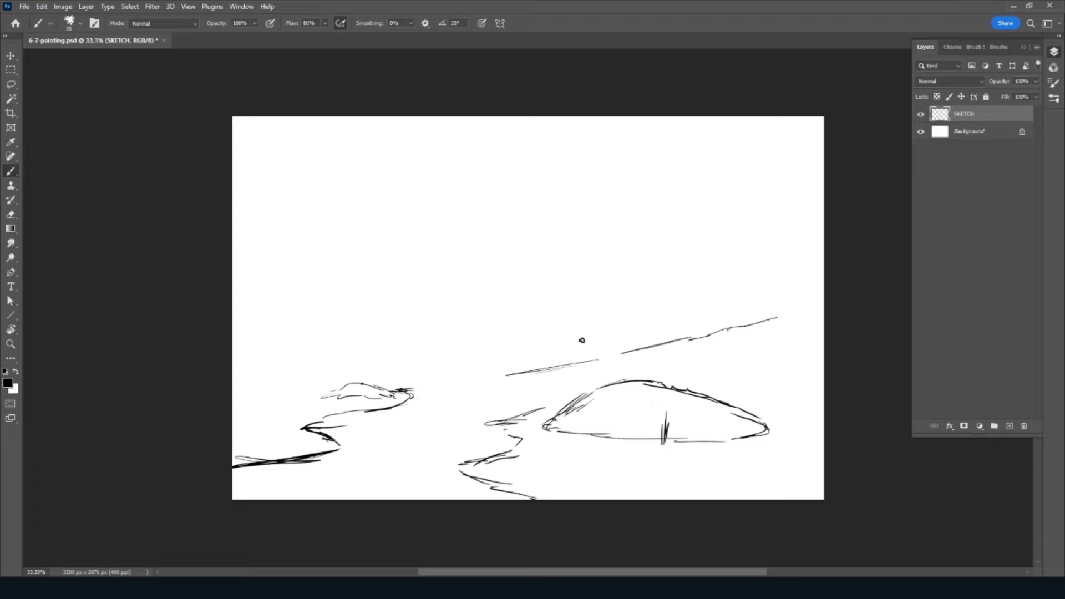
left_click_drag(419, 377, 296, 353)
left_click_drag(321, 359, 233, 336)
left_click_drag(352, 365, 233, 336)
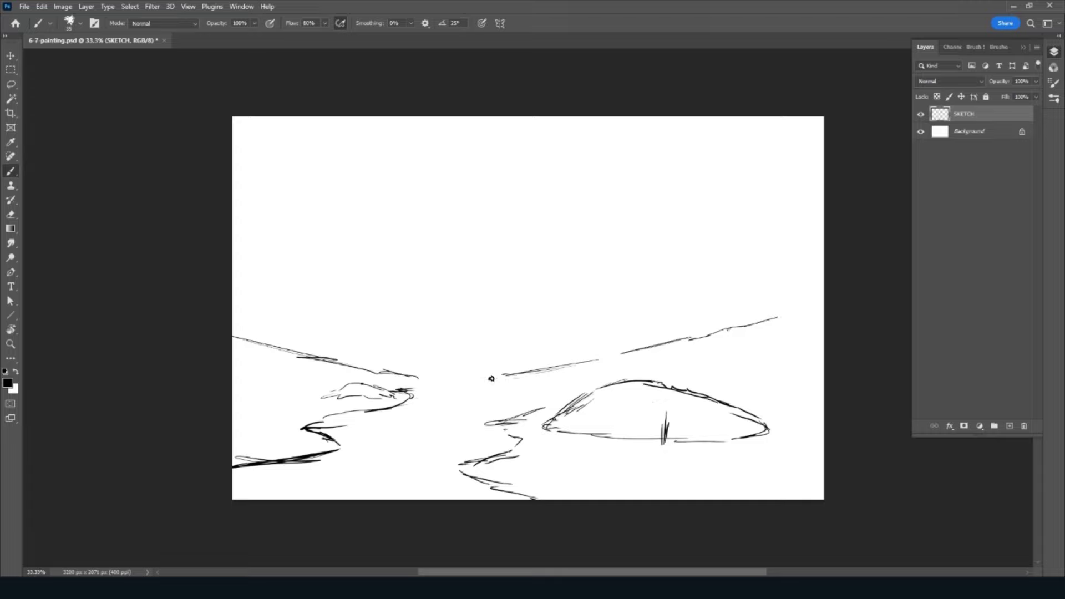
Step: Draw the far right river bank, dashed shoreline links, and a diagonal cliff line
mouse_move(491, 378)
left_mouse_down()
mouse_move(540, 398)
mouse_move(508, 421)
mouse_move(521, 439)
left_mouse_up()
left_click_drag(438, 373, 450, 375)
left_click_drag(459, 375, 467, 375)
left_click_drag(542, 349, 616, 295)
mouse_move(620, 285)
left_mouse_down()
mouse_move(619, 299)
mouse_move(619, 233)
mouse_move(686, 240)
mouse_move(823, 201)
left_mouse_up()
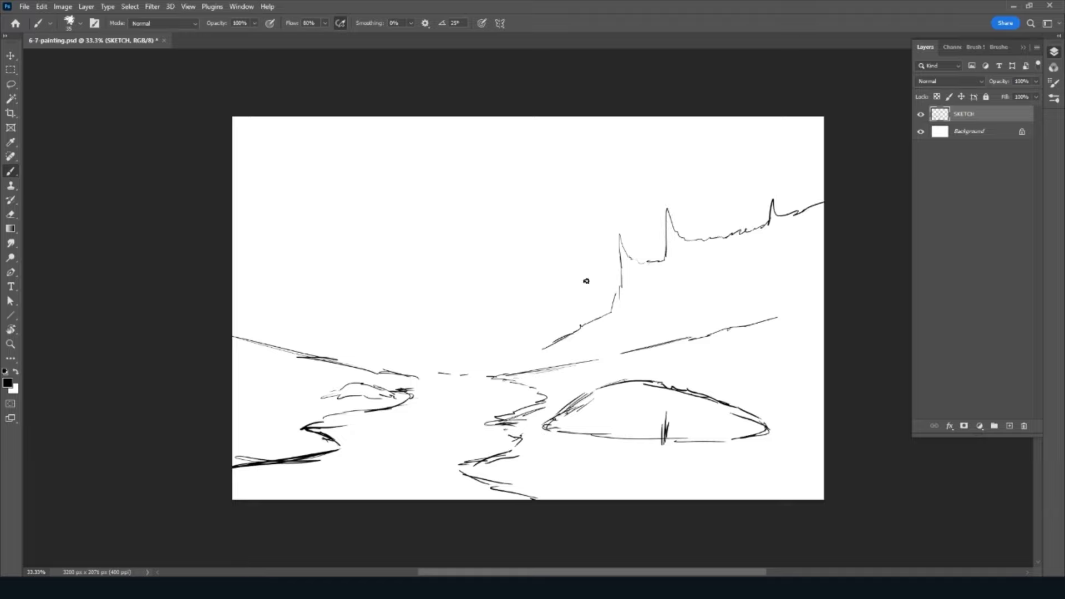
Step: Erase the cliff stroke and sky marks, then extend and thicken the right ridge line
key("e")
mouse_move(577, 327)
left_mouse_down()
mouse_move(625, 235)
mouse_move(679, 238)
mouse_move(658, 256)
mouse_move(753, 233)
left_mouse_up()
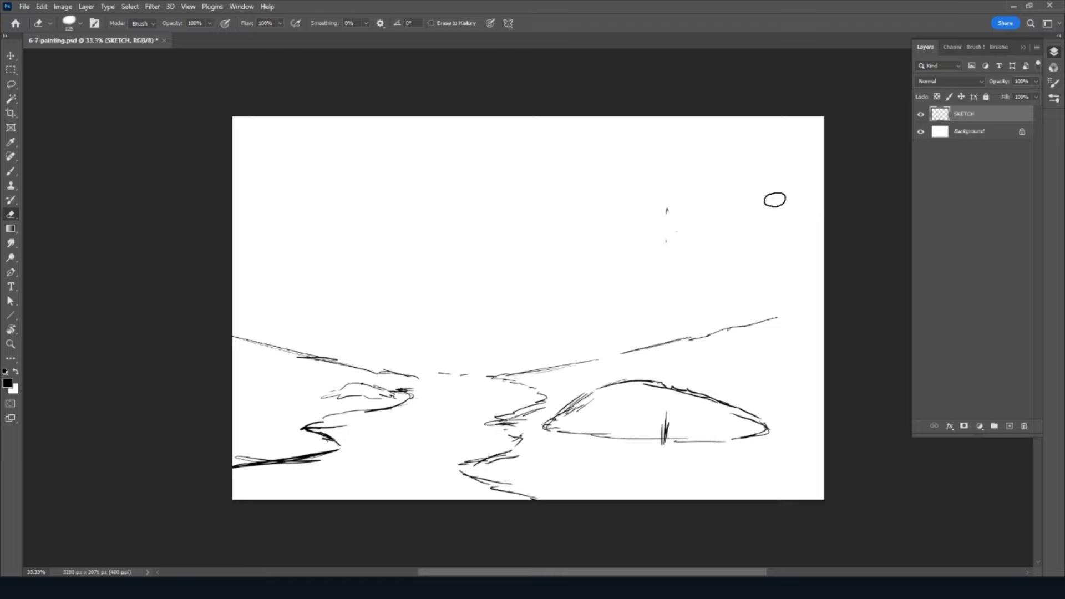
left_click_drag(689, 207, 664, 231)
key("b")
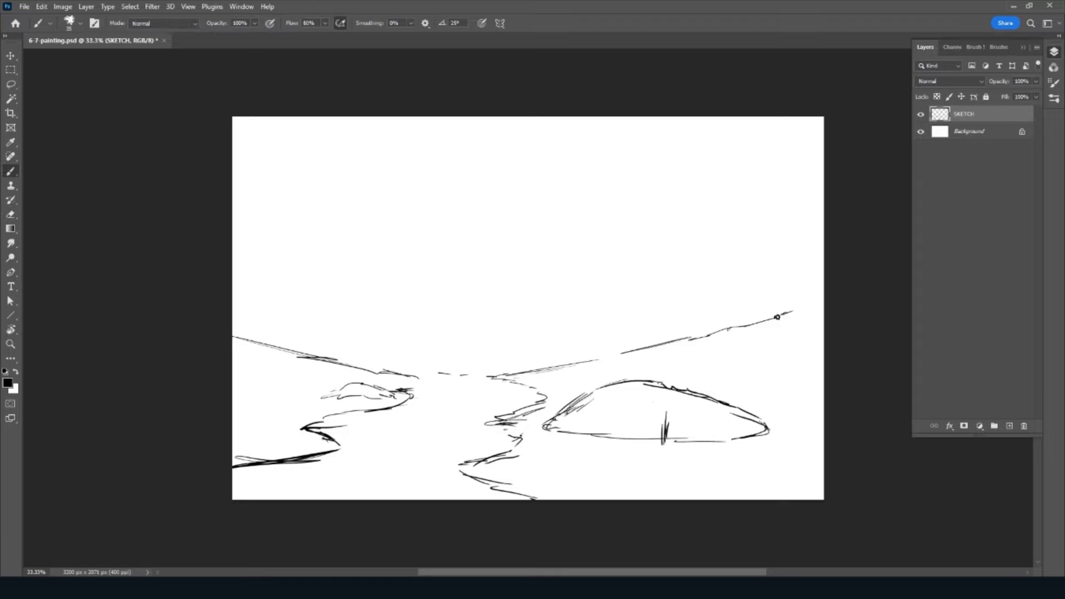
left_click_drag(777, 318, 814, 289)
left_click_drag(768, 320, 521, 375)
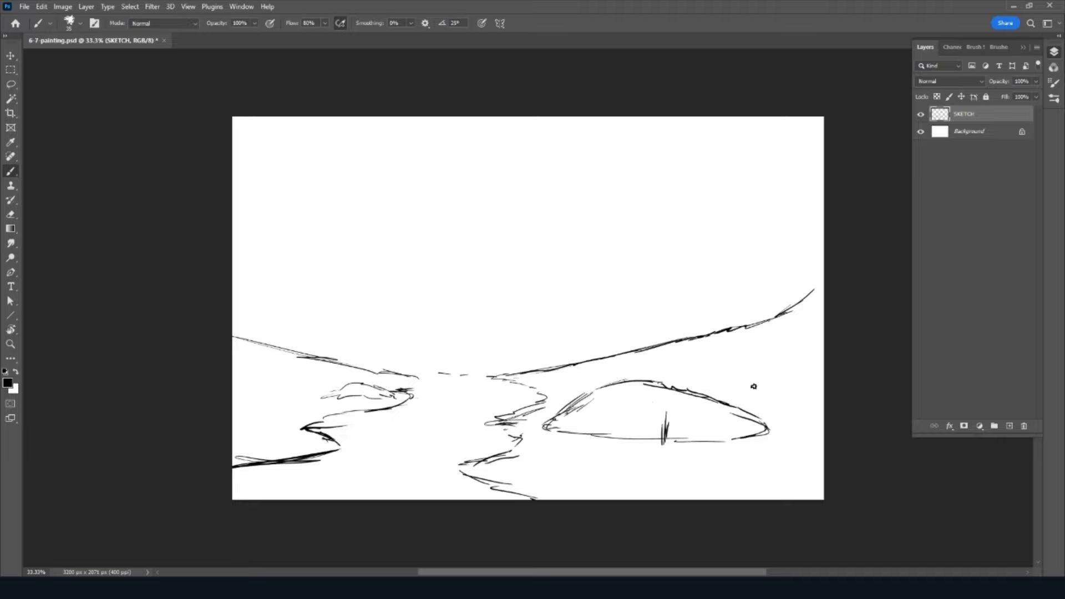
Step: Sketch narrow rock wedges at the right and left canvas edges
mouse_move(799, 330)
left_mouse_down()
mouse_move(759, 354)
mouse_move(821, 327)
left_mouse_up()
mouse_move(760, 355)
left_mouse_down()
mouse_move(821, 339)
mouse_move(786, 348)
left_mouse_up()
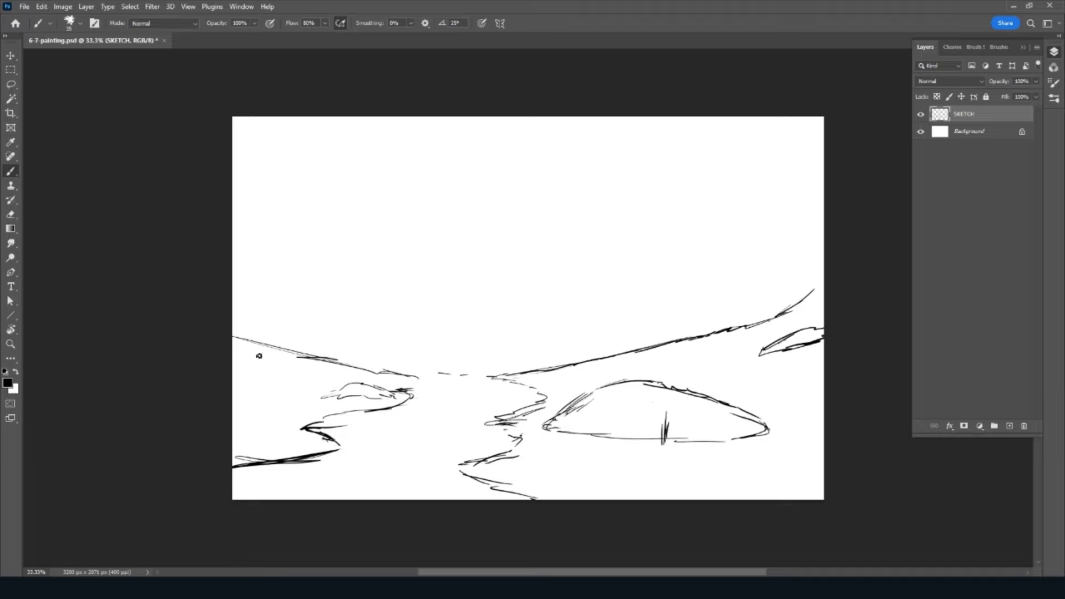
mouse_move(272, 369)
left_mouse_down()
mouse_move(232, 331)
mouse_move(267, 377)
mouse_move(233, 380)
left_mouse_up()
left_click_drag(234, 335, 265, 375)
left_click_drag(264, 377, 254, 385)
Step: Draw the long distant horizon line and start a diagonal slope on the right
mouse_move(360, 345)
left_mouse_down()
mouse_move(309, 346)
mouse_move(404, 349)
left_mouse_up()
mouse_move(504, 348)
left_mouse_down()
mouse_move(592, 351)
mouse_move(456, 350)
left_mouse_up()
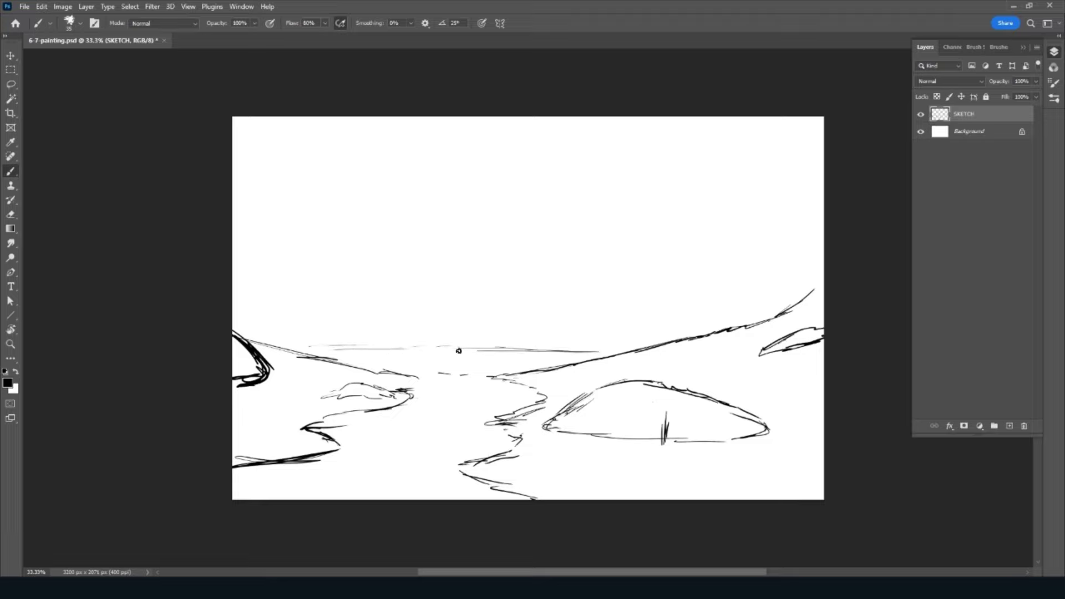
left_click_drag(371, 346, 297, 344)
mouse_move(424, 350)
left_mouse_down()
mouse_move(613, 350)
mouse_move(556, 355)
left_mouse_up()
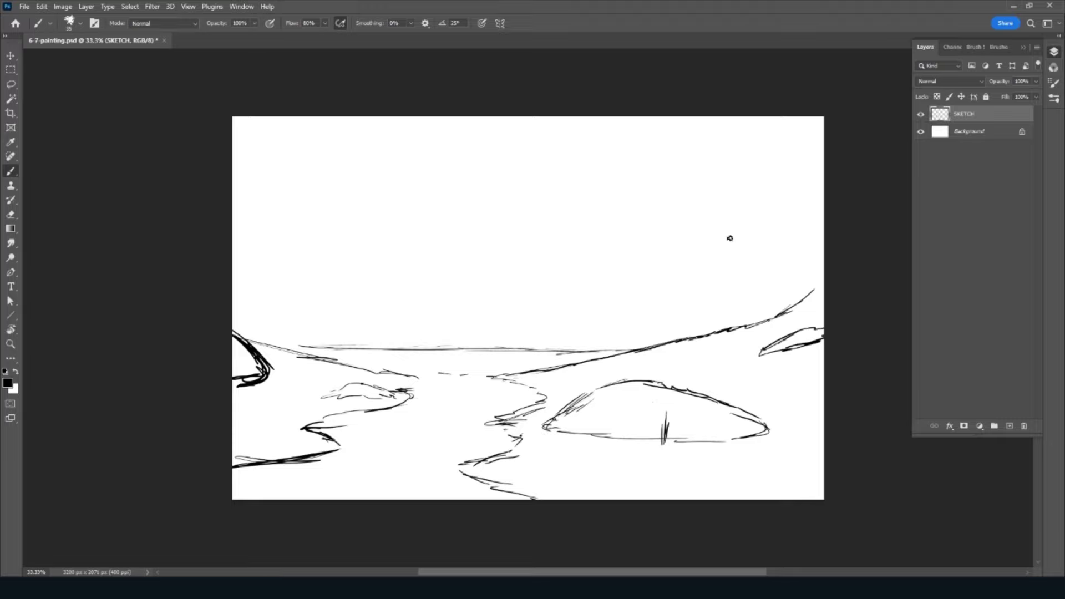
mouse_move(749, 222)
left_mouse_down()
mouse_move(696, 250)
mouse_move(633, 309)
left_mouse_up()
Step: Double the right slope, join the shoreline dashes, and erase part of the doubled line
mouse_move(532, 374)
left_mouse_down()
mouse_move(743, 226)
mouse_move(787, 212)
mouse_move(522, 375)
left_mouse_up()
left_click_drag(576, 345, 811, 205)
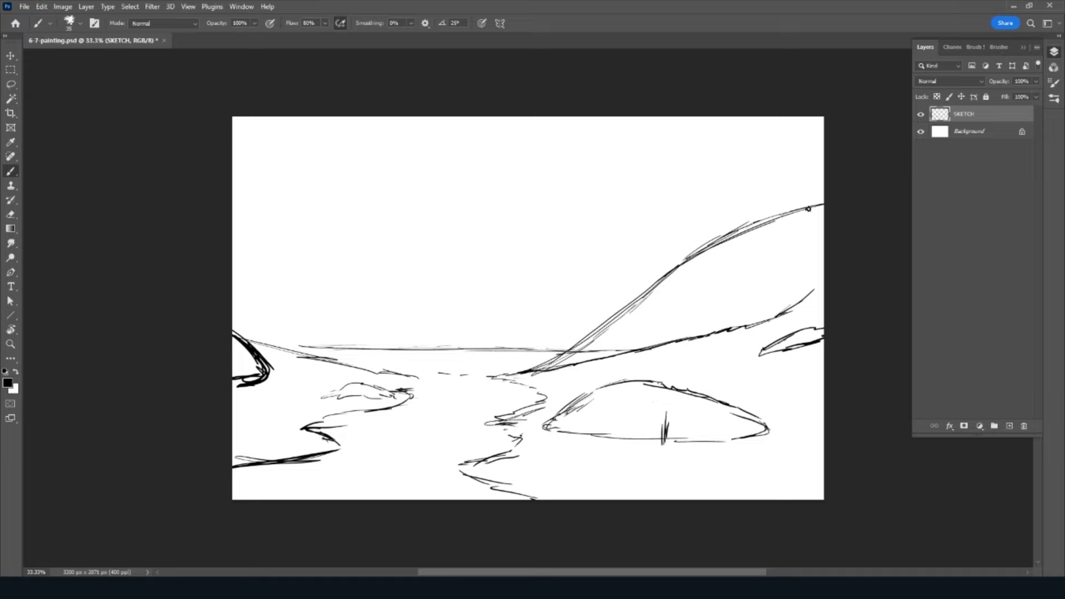
left_click_drag(446, 373, 541, 361)
key("e")
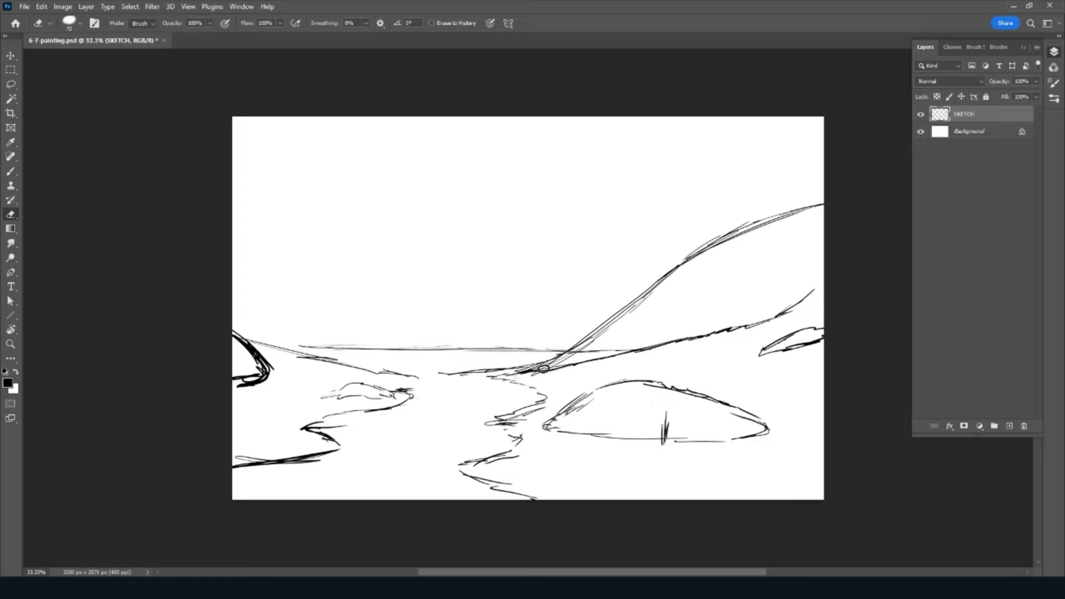
key("bracketleft")
key("bracketleft")
key("bracketleft")
left_click_drag(651, 294, 594, 337)
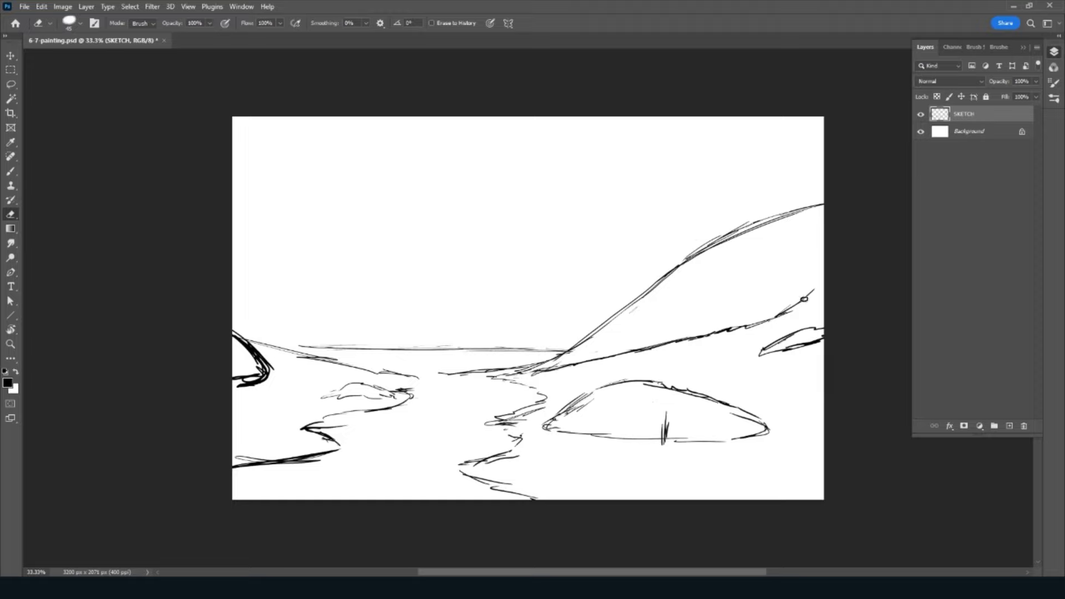
Step: Darken the right slope line, draw the river's far bank, and mark the river
key("b")
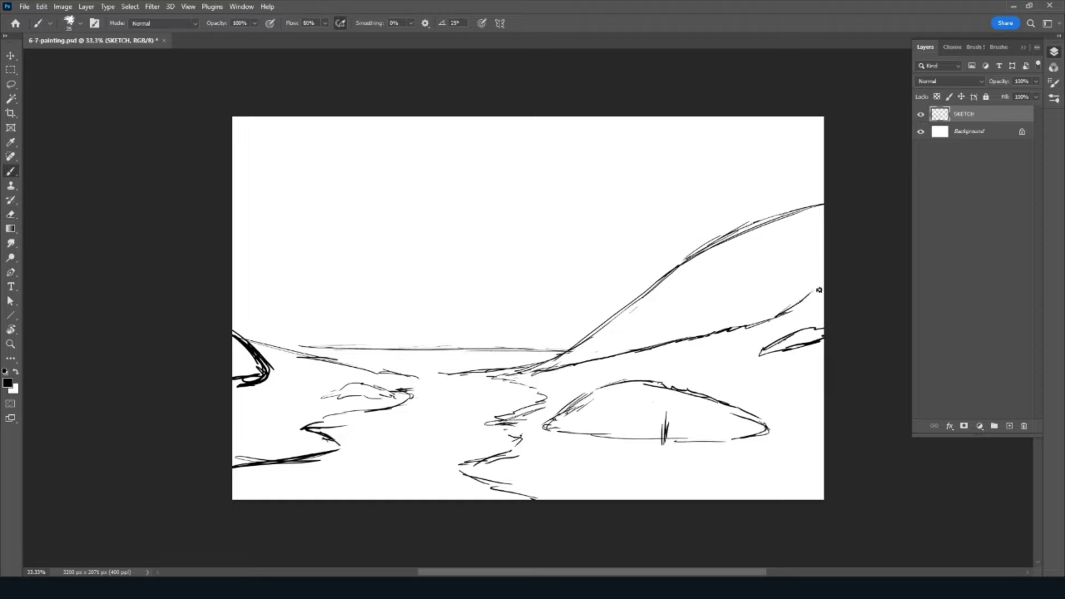
left_click_drag(785, 313, 825, 284)
mouse_move(560, 353)
left_mouse_down()
mouse_move(393, 376)
mouse_move(477, 374)
left_mouse_up()
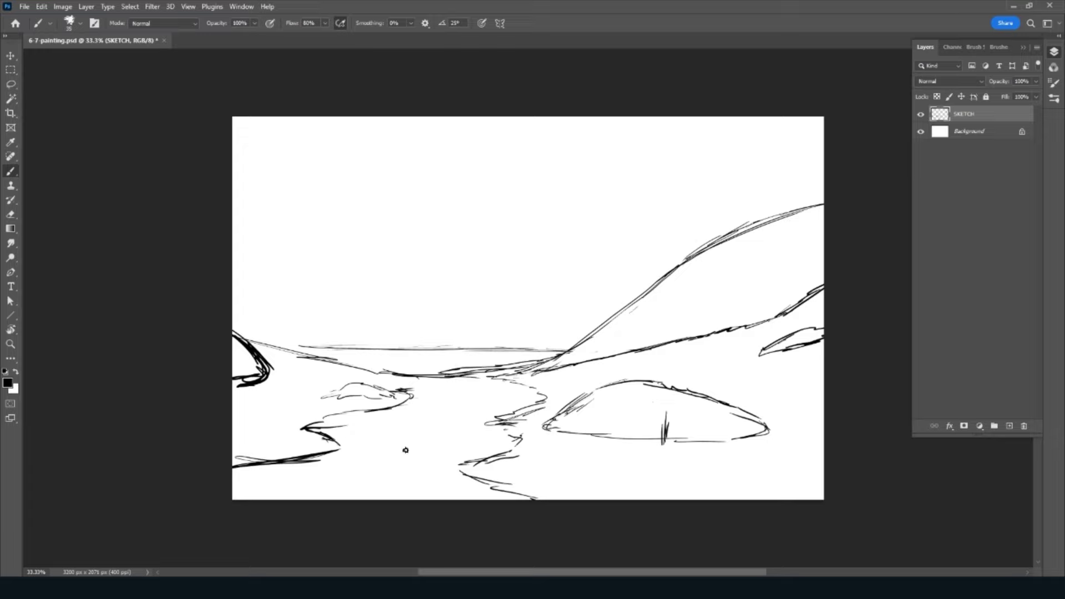
left_click_drag(378, 453, 383, 456)
Step: Outline a distant hill rising to the left edge and show the Actions panel
left_click_drag(443, 346, 233, 271)
left_click_drag(387, 326, 346, 310)
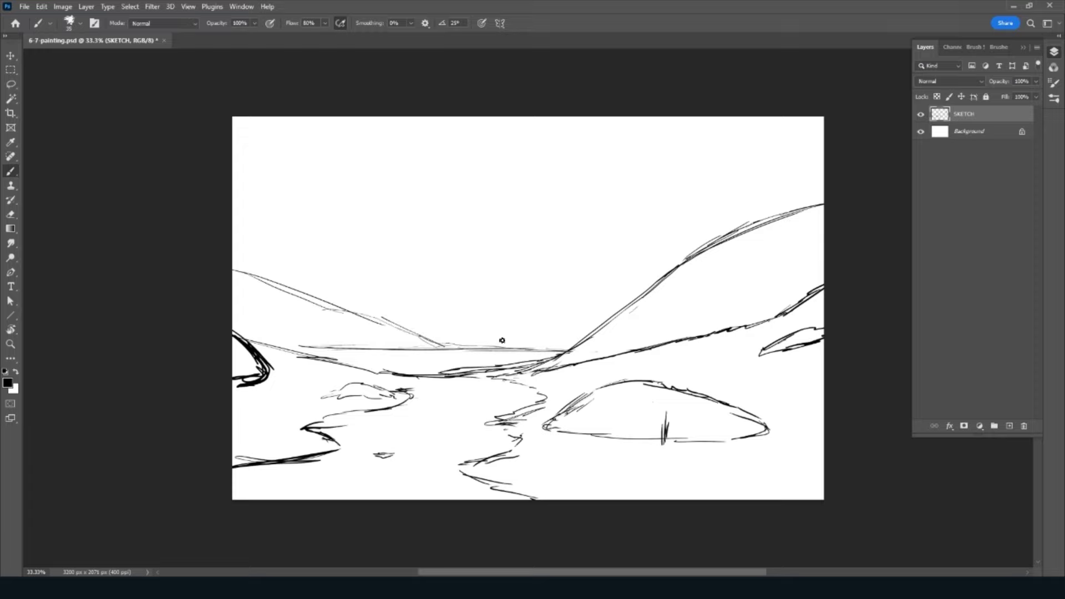
left_click_drag(420, 337, 454, 350)
key("alt+F9")
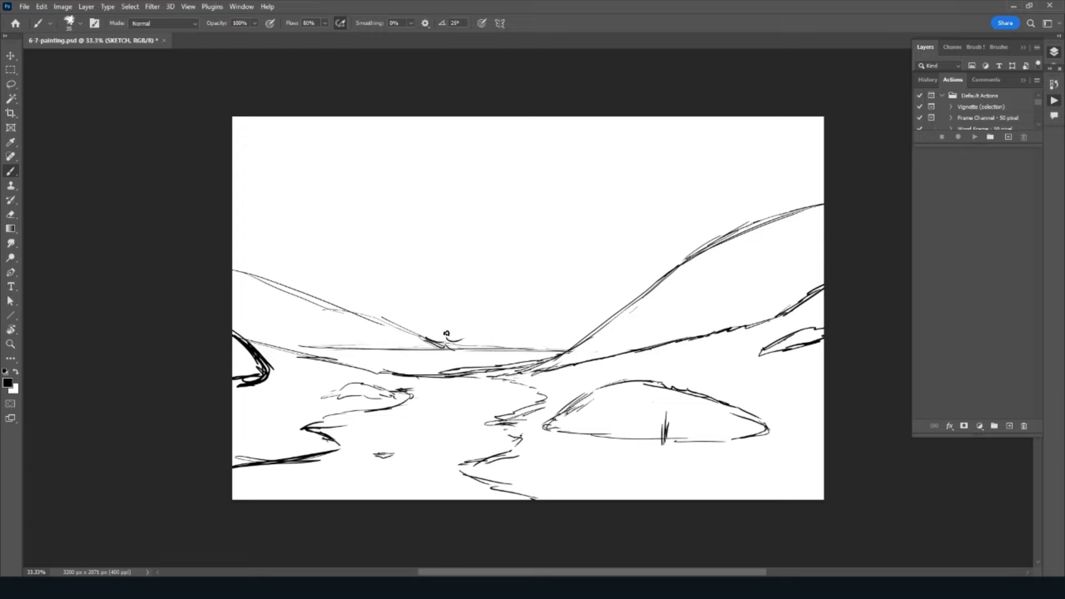
Step: Hatch the left distant mountain and sketch the ridge of a right mountain
left_click_drag(447, 337, 500, 337)
mouse_move(344, 302)
left_mouse_down()
mouse_move(403, 315)
mouse_move(480, 282)
mouse_move(528, 321)
mouse_move(613, 342)
left_mouse_up()
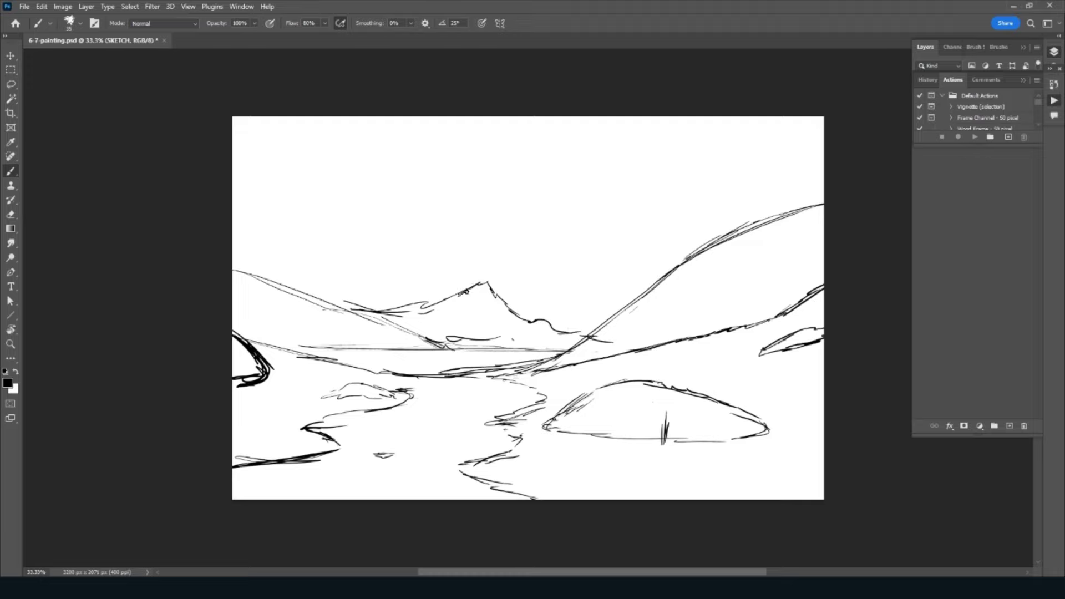
mouse_move(438, 303)
left_mouse_down()
mouse_move(366, 315)
mouse_move(427, 305)
left_mouse_up()
left_click_drag(538, 310, 612, 281)
left_click_drag(599, 285, 697, 313)
Step: Erase the long diagonal slope line using a progressively larger eraser
key("e")
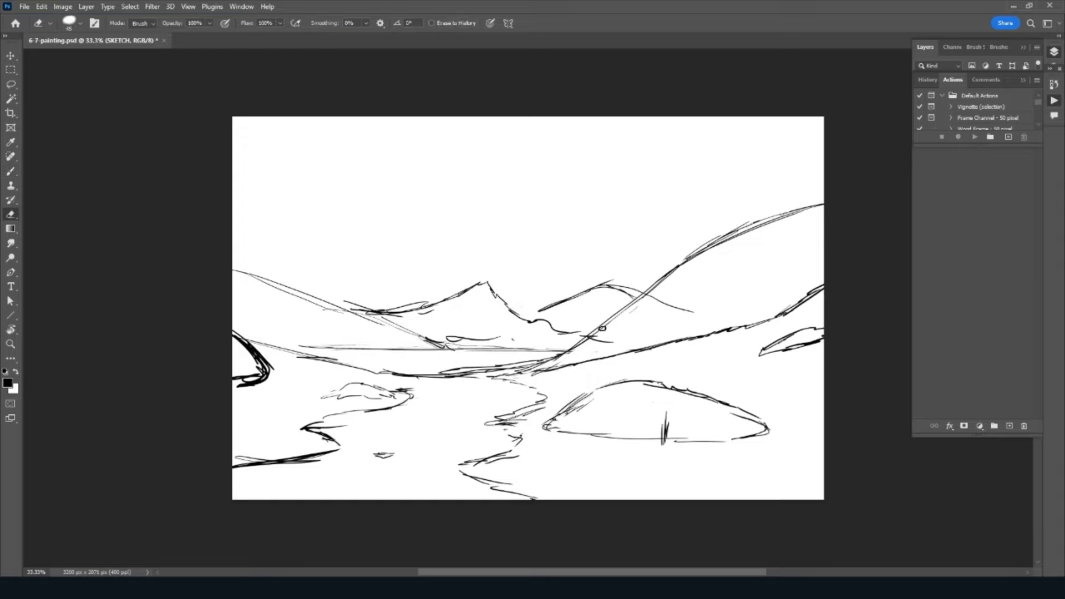
mouse_move(604, 333)
left_mouse_down()
mouse_move(721, 241)
mouse_move(804, 210)
left_mouse_up()
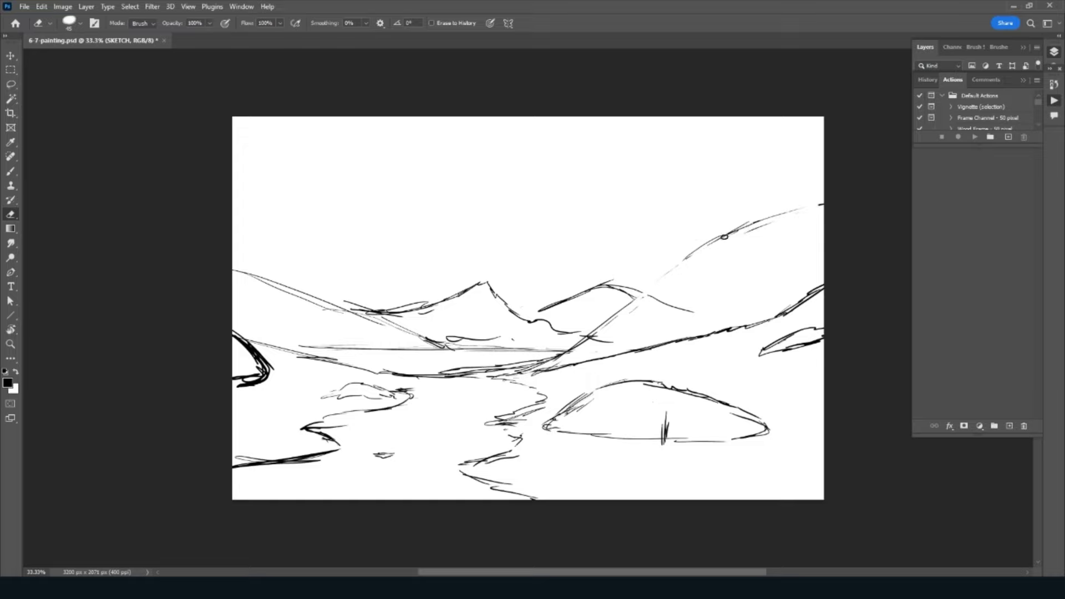
key("bracketright")
key("bracketright")
key("bracketright")
mouse_move(614, 316)
left_mouse_down()
mouse_move(682, 254)
mouse_move(815, 202)
left_mouse_up()
key("bracketright")
key("bracketright")
mouse_move(608, 328)
left_mouse_down()
mouse_move(516, 361)
mouse_move(634, 344)
left_mouse_up()
Step: Redraw the right mountain ridge, rub out stray lines, and darken the shoreline beneath
key("b")
mouse_move(539, 312)
left_mouse_down()
mouse_move(608, 281)
mouse_move(672, 314)
left_mouse_up()
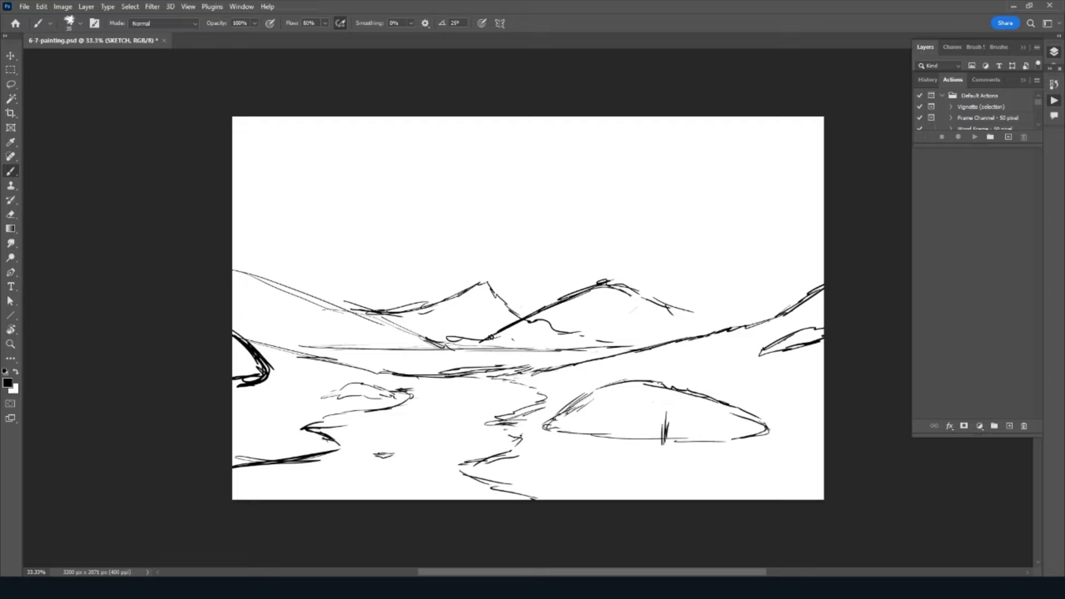
mouse_move(480, 340)
left_mouse_down()
mouse_move(603, 281)
mouse_move(613, 254)
mouse_move(644, 292)
mouse_move(730, 335)
left_mouse_up()
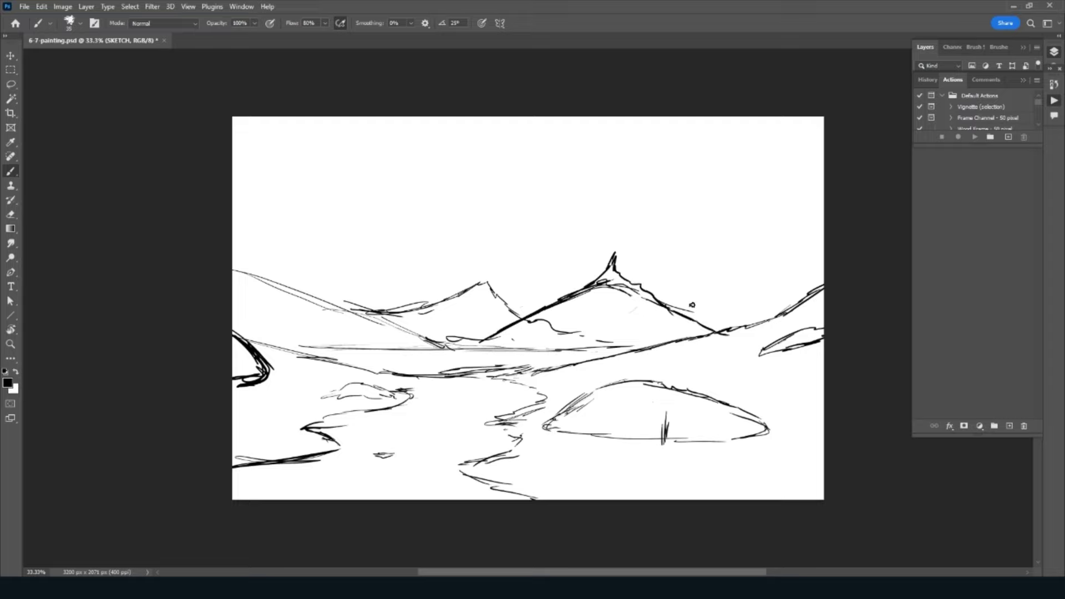
key("e")
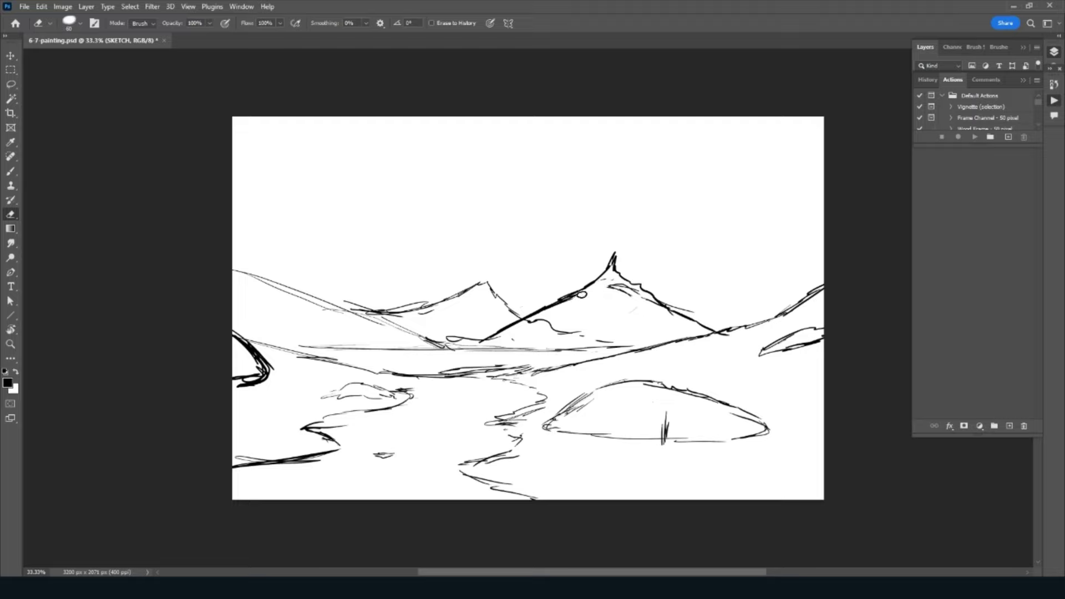
left_click_drag(581, 294, 646, 293)
mouse_move(524, 326)
left_mouse_down()
mouse_move(599, 333)
mouse_move(565, 335)
left_mouse_up()
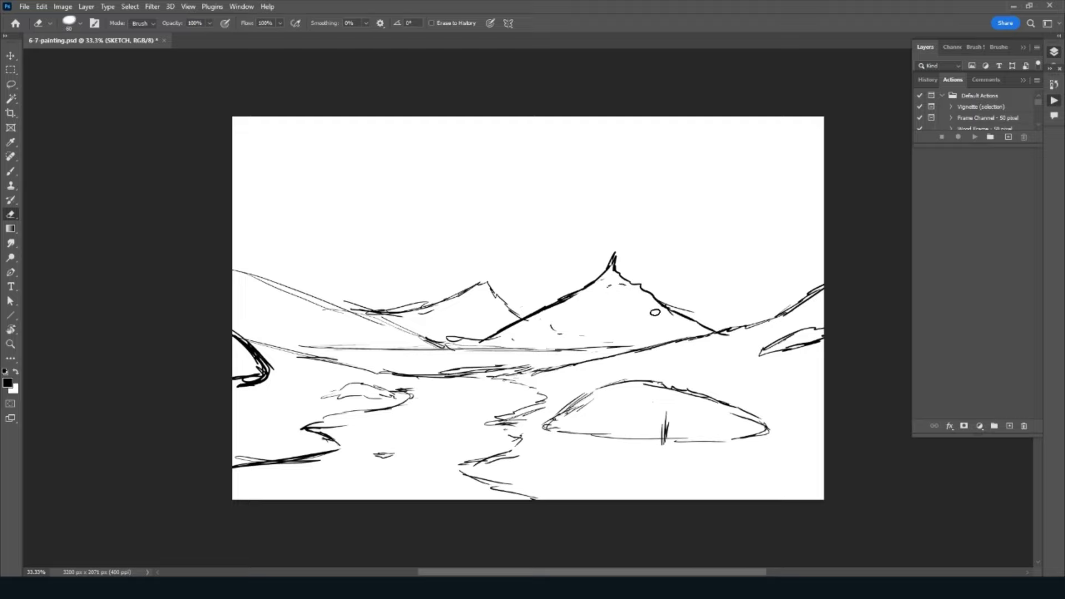
key("b")
left_click_drag(622, 346, 647, 345)
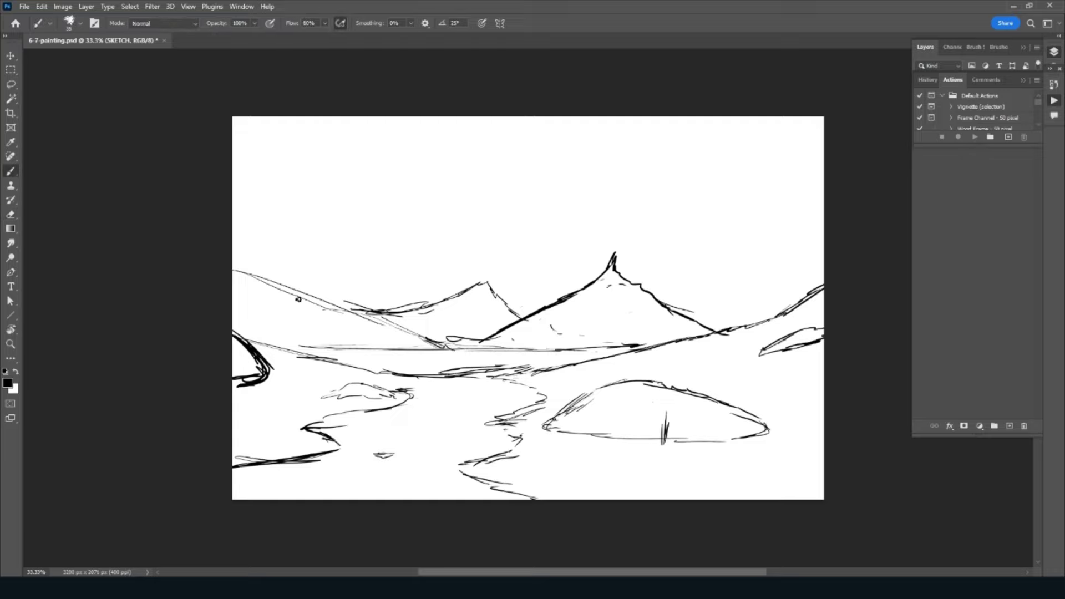
Step: Sketch two tall diagonal tree trunks on the left side
mouse_move(298, 300)
left_mouse_down()
mouse_move(293, 350)
mouse_move(314, 227)
left_mouse_up()
left_click_drag(291, 319, 332, 170)
left_click_drag(302, 261, 288, 350)
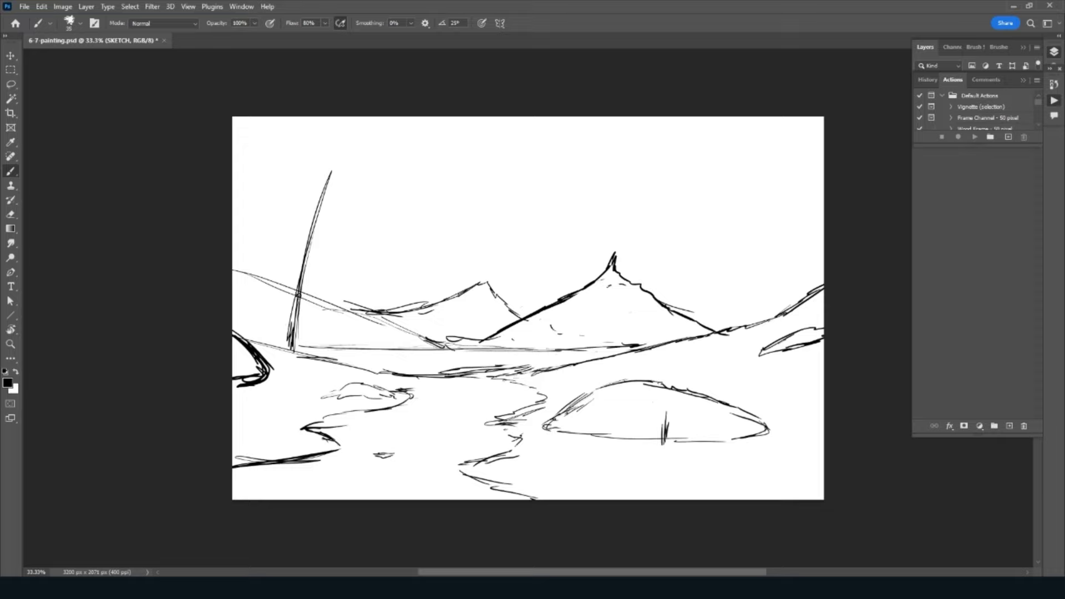
left_click_drag(308, 174, 265, 287)
mouse_move(291, 228)
left_mouse_down()
mouse_move(233, 328)
mouse_move(333, 115)
mouse_move(272, 256)
mouse_move(349, 120)
mouse_move(292, 315)
mouse_move(297, 352)
left_mouse_up()
mouse_move(298, 287)
left_mouse_down()
mouse_move(299, 354)
mouse_move(313, 373)
left_mouse_up()
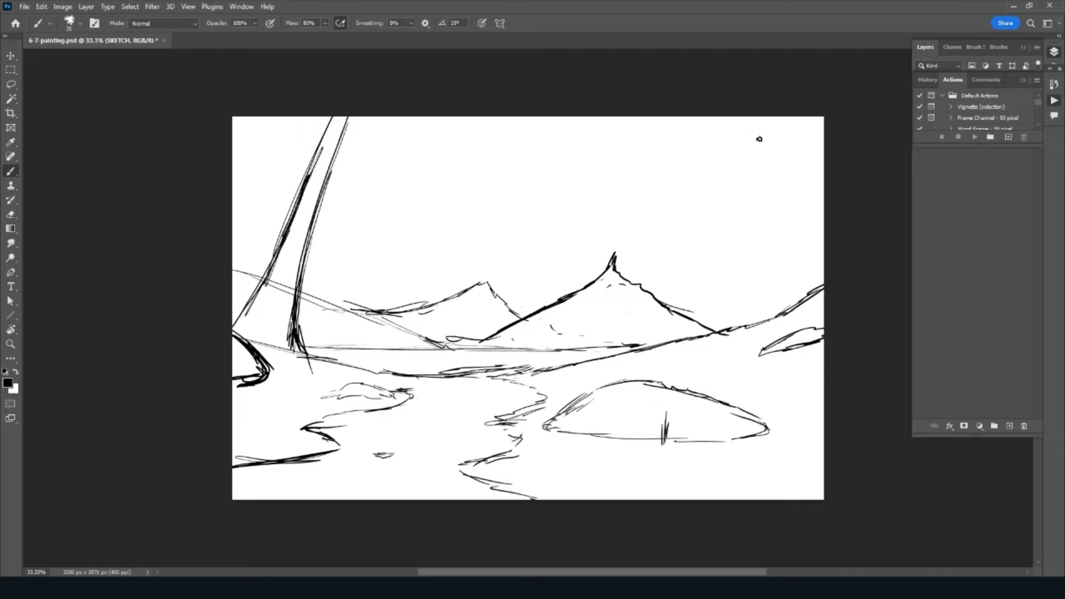
Step: Draw a thick tall trunk on the right running to the canvas bottom
left_click_drag(764, 114, 798, 246)
left_click_drag(776, 158, 803, 315)
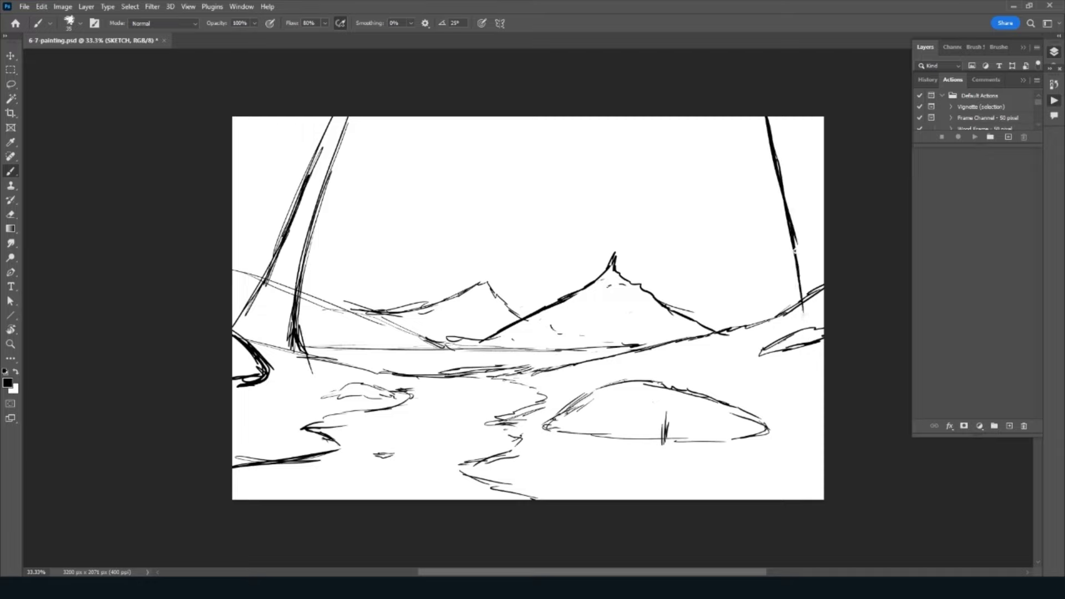
left_click_drag(794, 251, 805, 444)
mouse_move(802, 388)
left_mouse_down()
mouse_move(803, 499)
mouse_move(796, 242)
left_mouse_up()
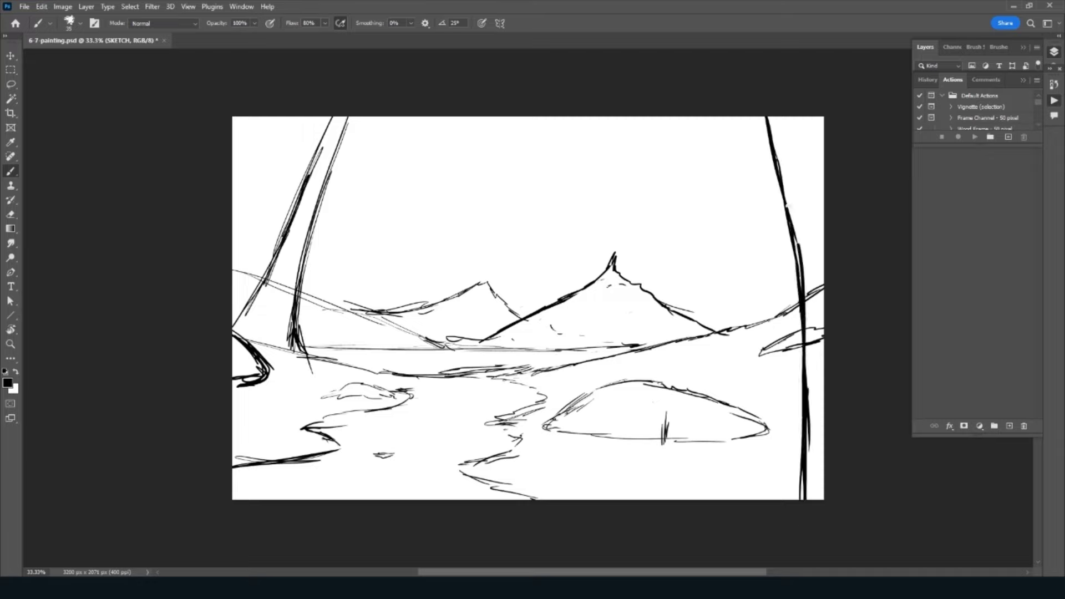
left_click_drag(765, 114, 798, 280)
left_click_drag(803, 321, 808, 499)
Step: Thicken and darken both left trunks along their full length
left_click_drag(330, 115, 264, 280)
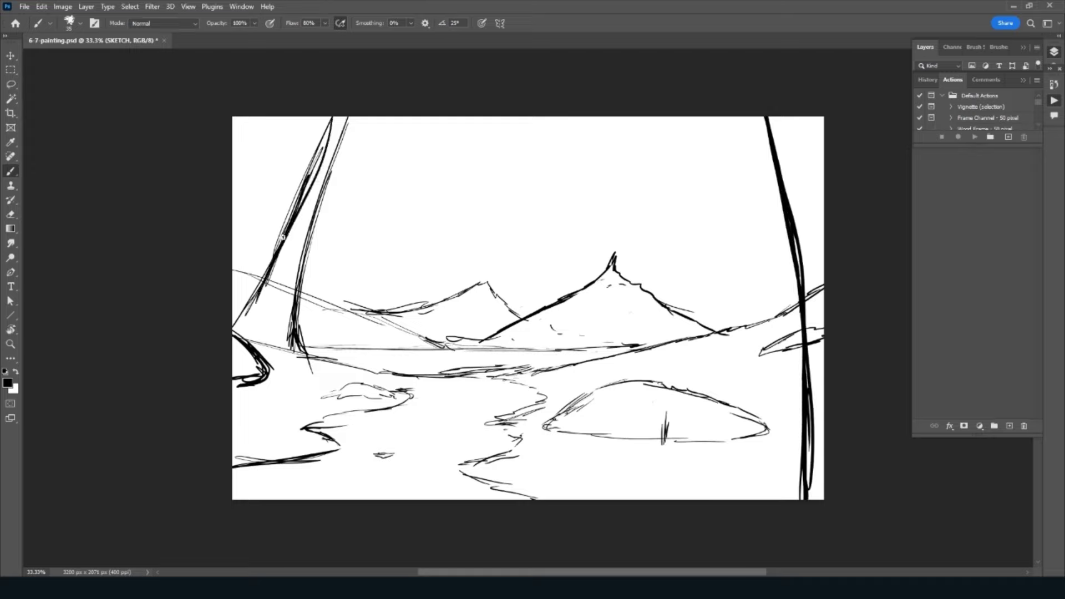
left_click_drag(280, 234, 236, 332)
left_click_drag(299, 288, 309, 366)
left_click_drag(314, 223, 304, 289)
left_click_drag(349, 111, 316, 239)
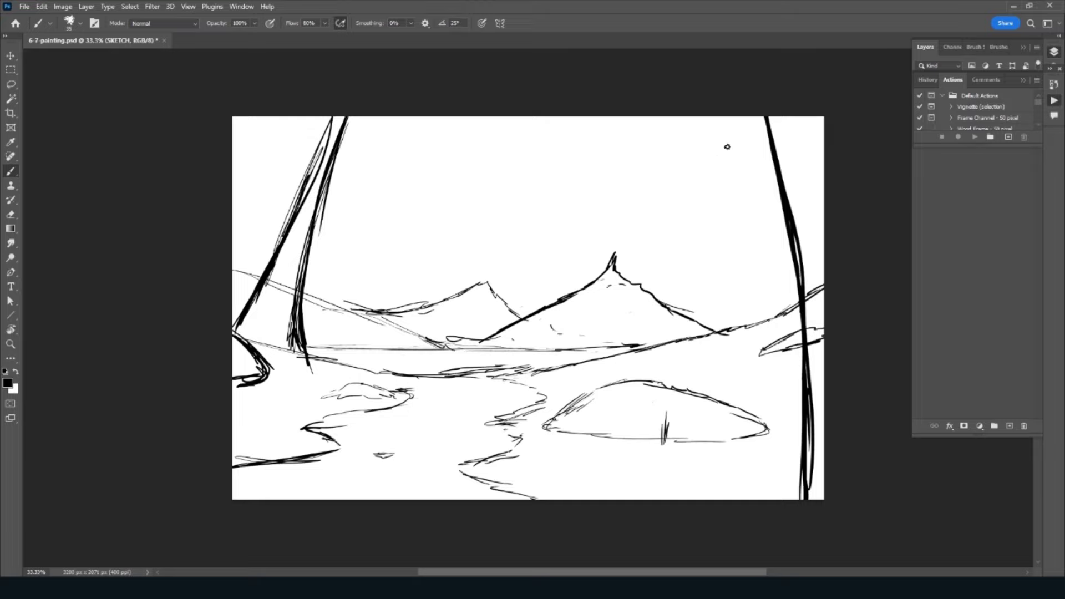
Step: Add thin secondary trunks and a branch around the right tree
left_click_drag(718, 117, 746, 209)
left_click_drag(756, 252, 763, 318)
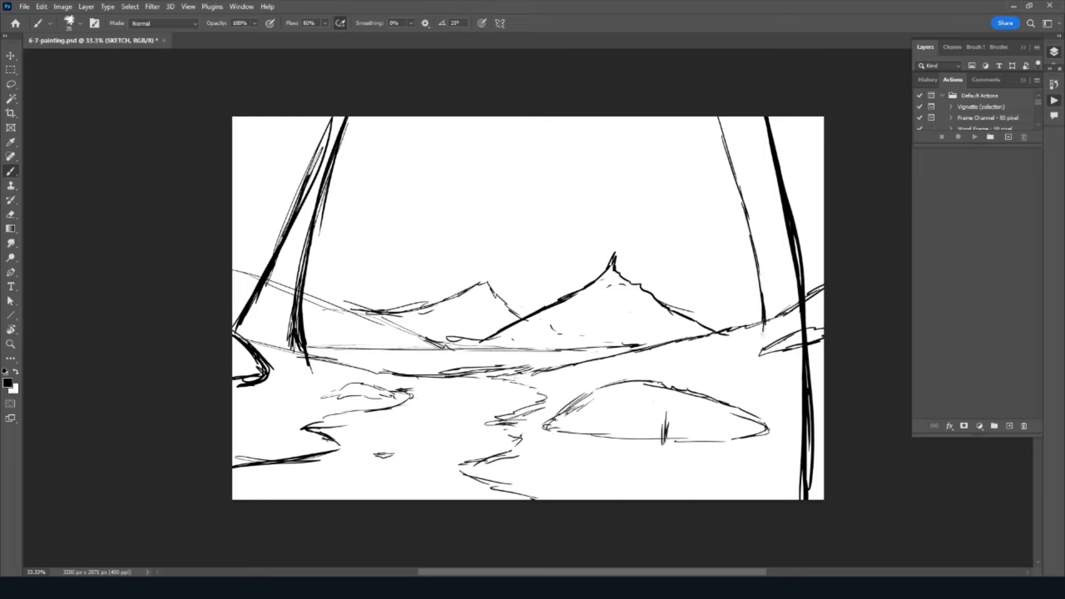
left_click_drag(761, 329, 737, 358)
left_click_drag(712, 114, 739, 188)
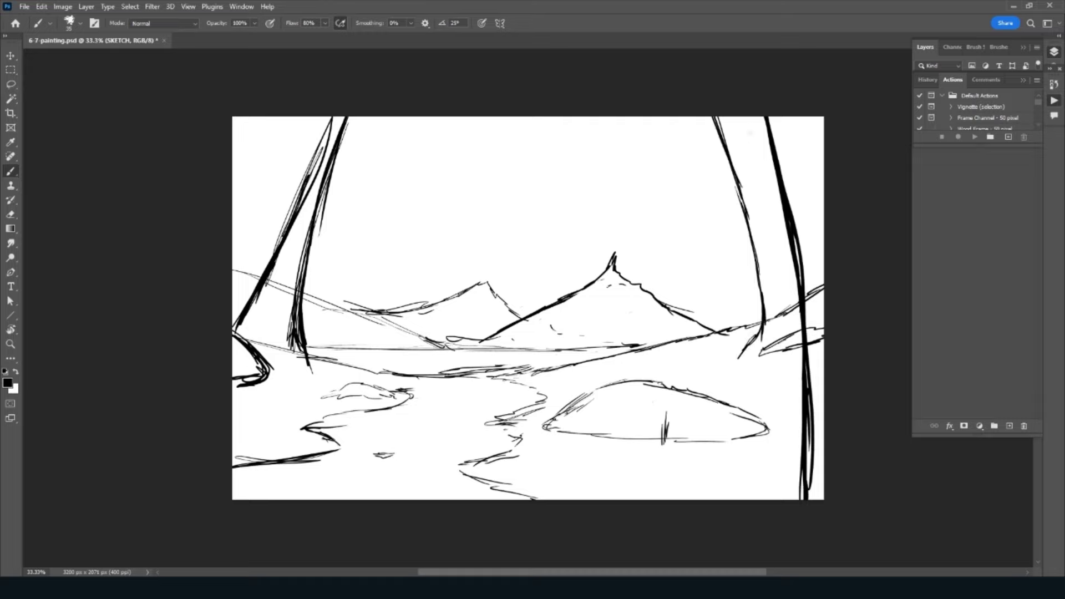
left_click_drag(747, 116, 818, 256)
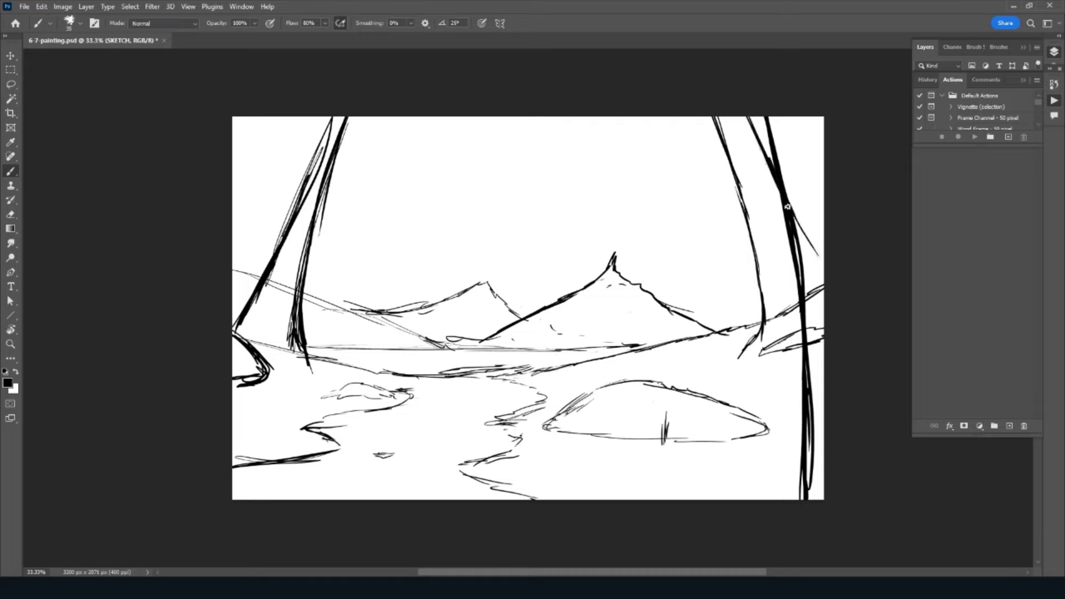
left_click_drag(787, 206, 824, 267)
left_click_drag(760, 313, 752, 342)
Step: Add shoreline strokes, a thick upper-left trunk, and fill the right trunk's base
mouse_move(431, 357)
left_mouse_down()
mouse_move(379, 364)
mouse_move(435, 373)
left_mouse_up()
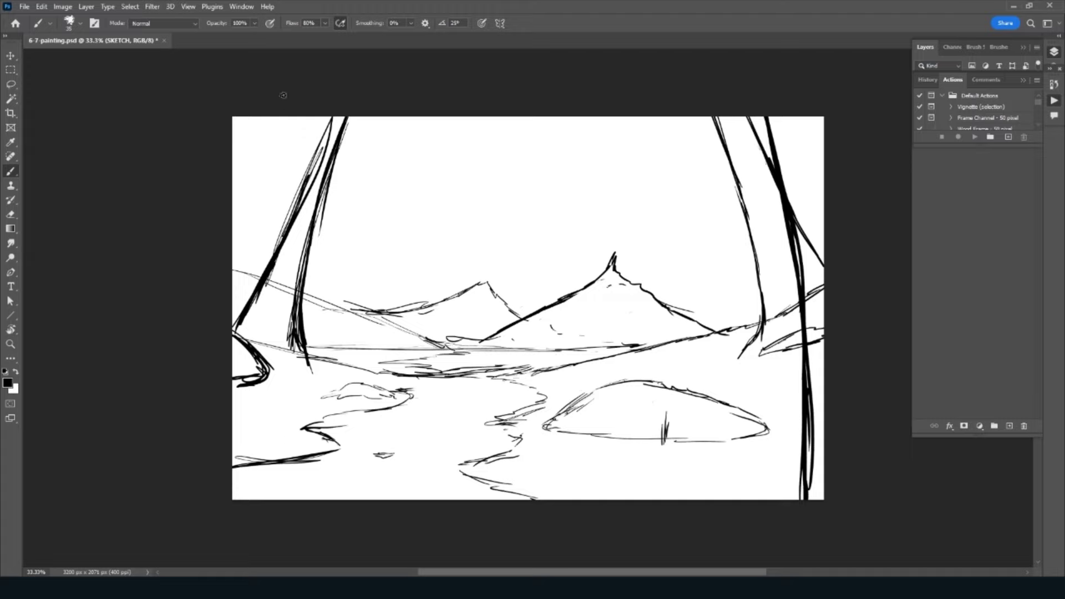
mouse_move(277, 113)
left_mouse_down()
mouse_move(233, 233)
mouse_move(260, 159)
left_mouse_up()
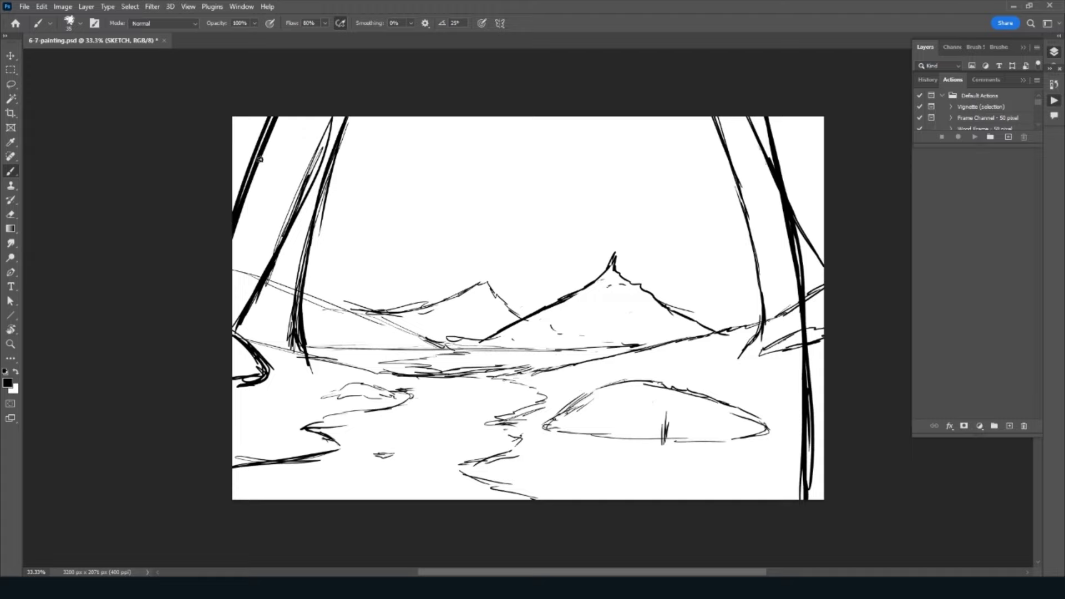
left_click_drag(804, 471, 797, 507)
Step: Save the file and lower the SKETCH layer opacity to 27%
key("ctrl+s")
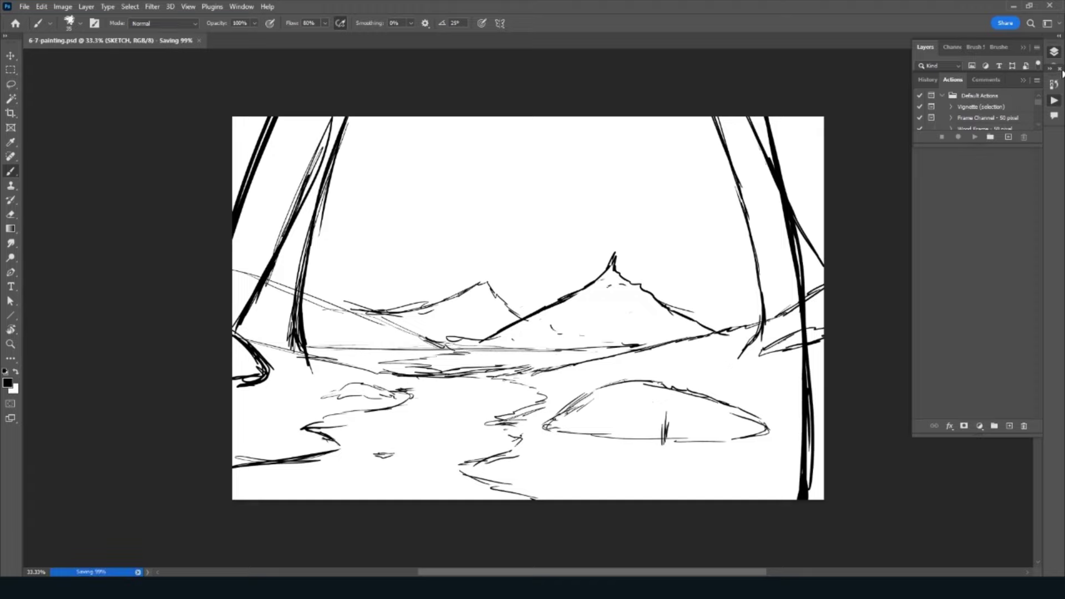
left_click(1053, 100)
left_click(1035, 81)
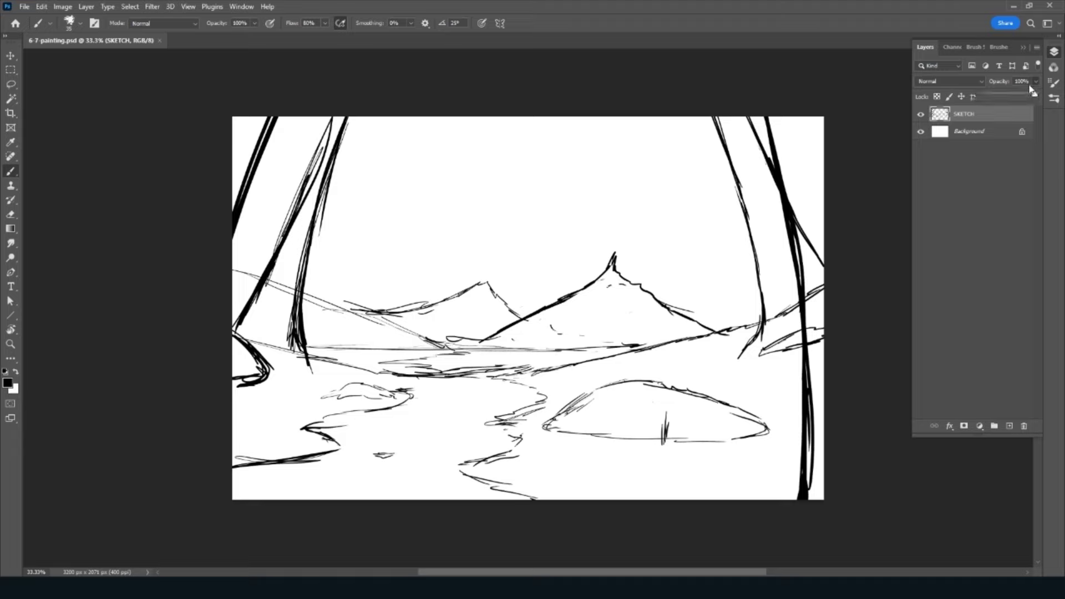
left_click_drag(1009, 96, 998, 95)
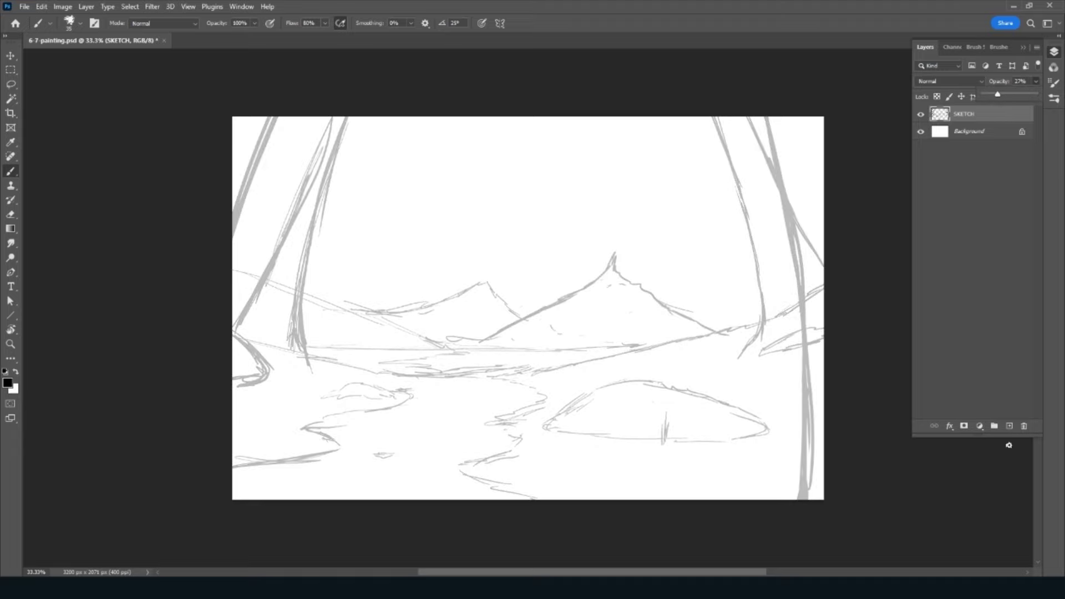
Step: Add a new layer below the sketch and name it BG
left_click(1009, 425, "ctrl")
double_click(961, 133)
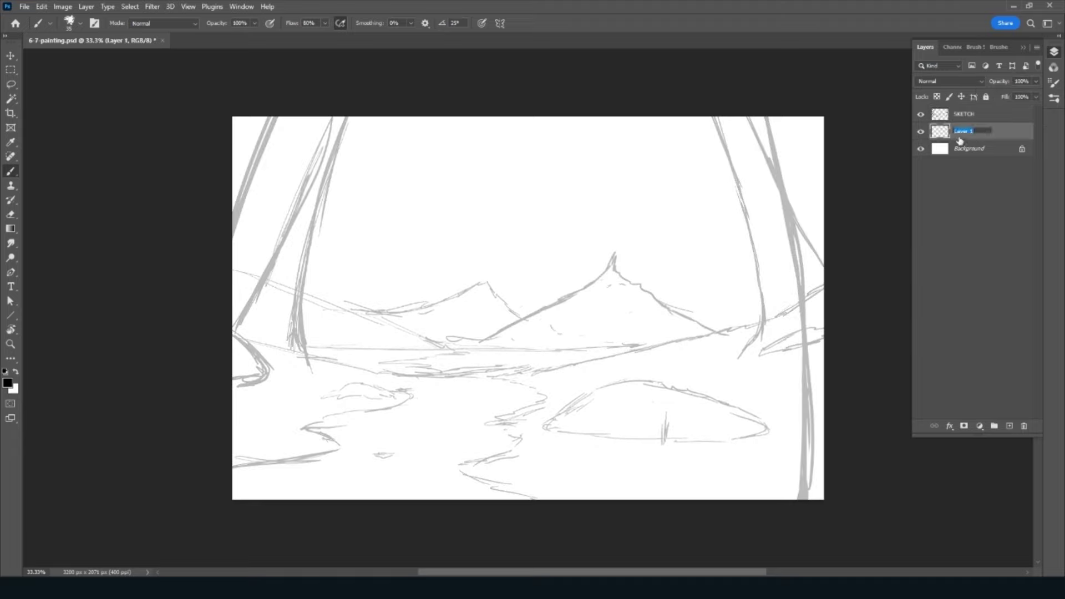
type("BG")
key("Return")
Step: Choose the Ink 2 brush and fill the BG layer with light blue
left_click(998, 47)
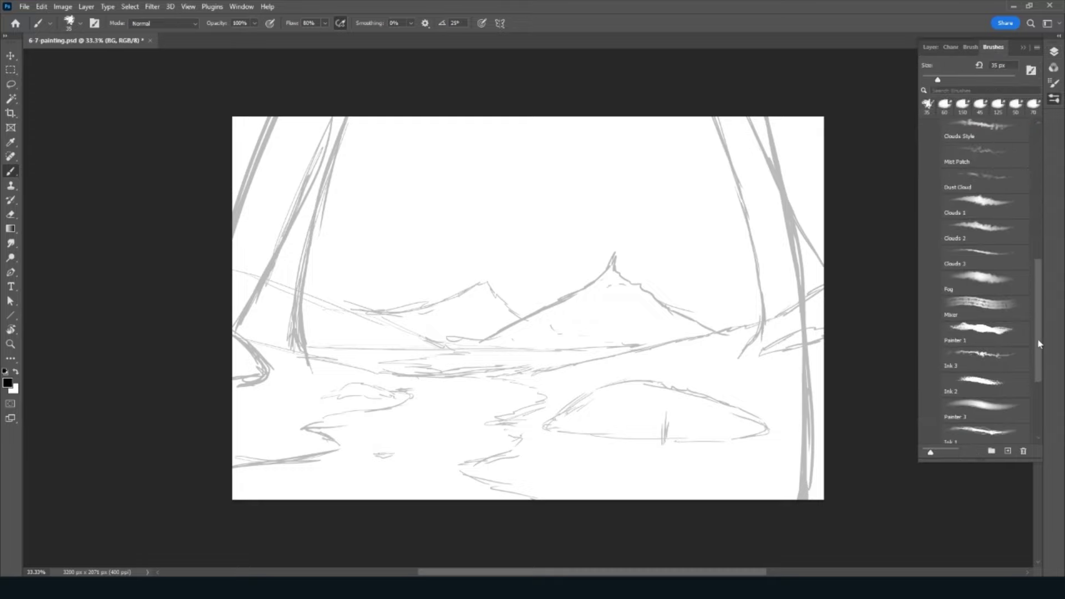
left_click_drag(1035, 234, 1037, 339)
left_click(984, 382)
left_click(925, 47)
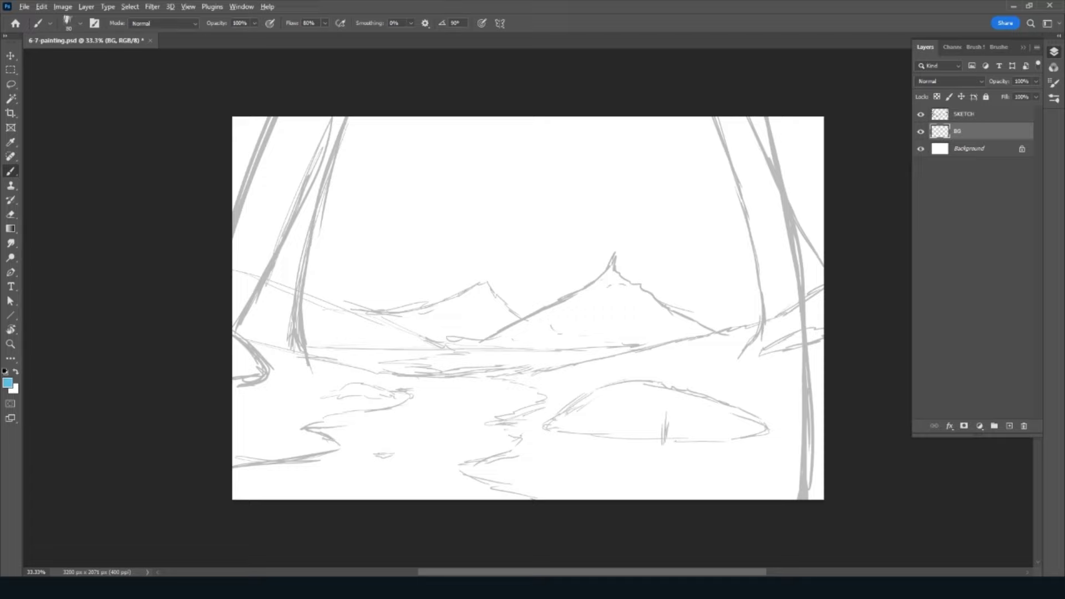
key("alt+BackSpace")
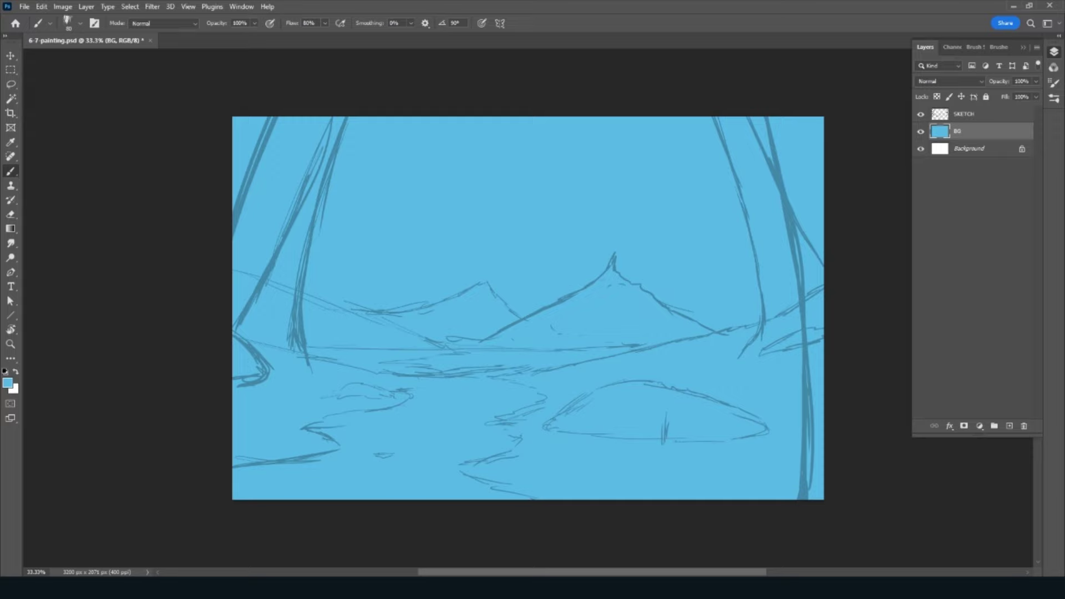
Step: Set the gradient's left stop to #52a5c8 and drag a blue gradient up the sky
left_click(15, 226)
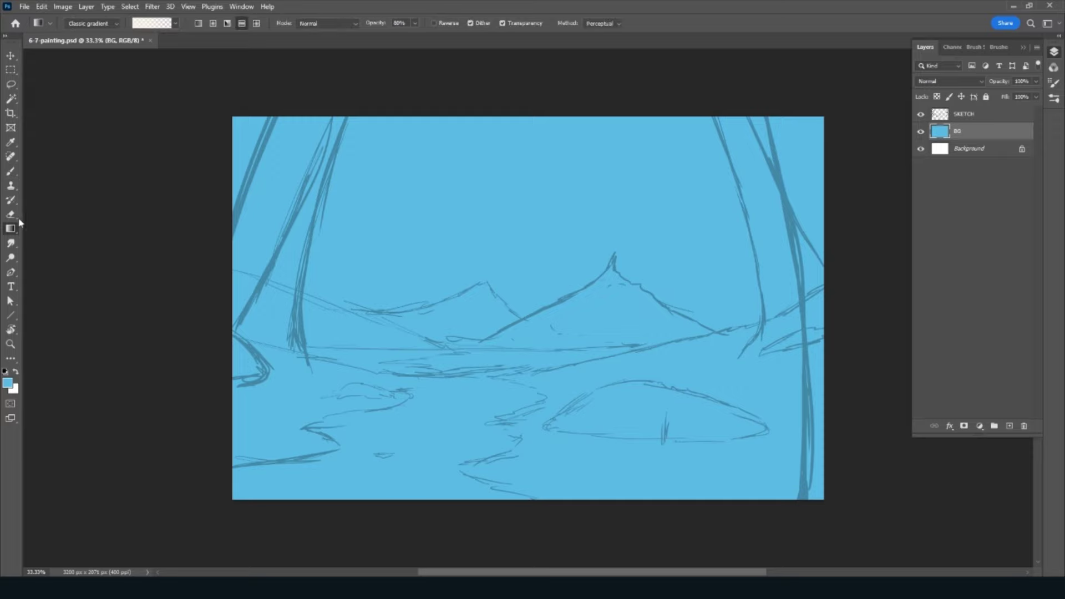
left_click(149, 23)
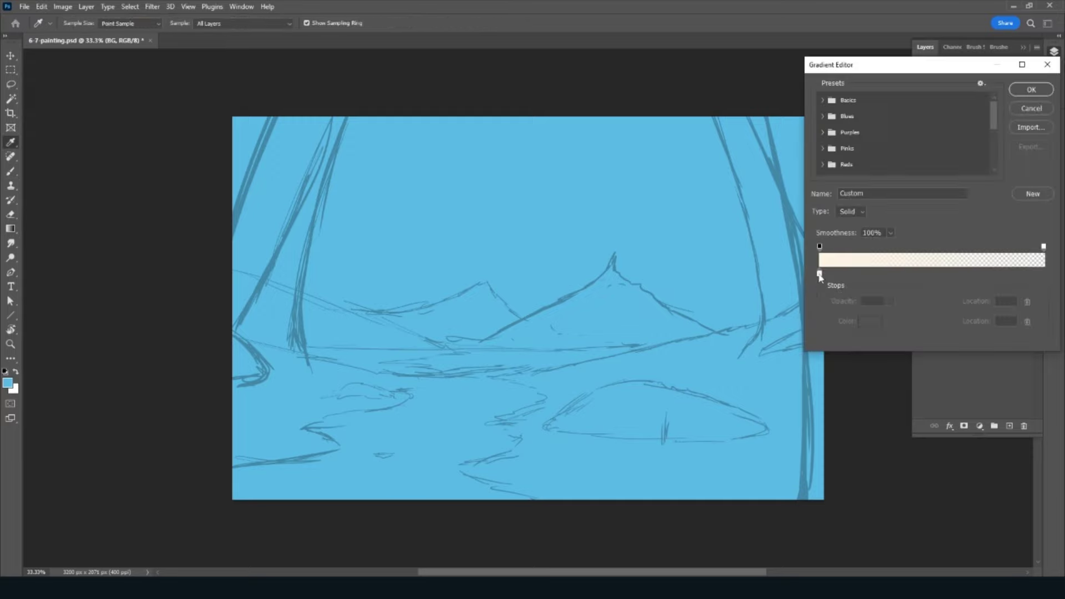
left_click(819, 275)
left_click(869, 322)
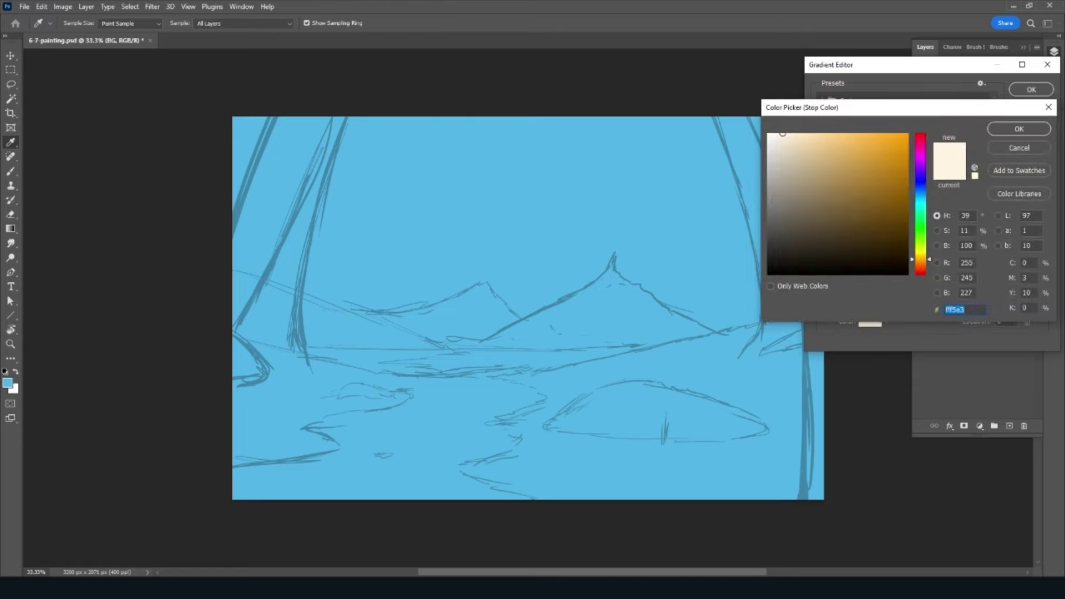
type("52a5c8")
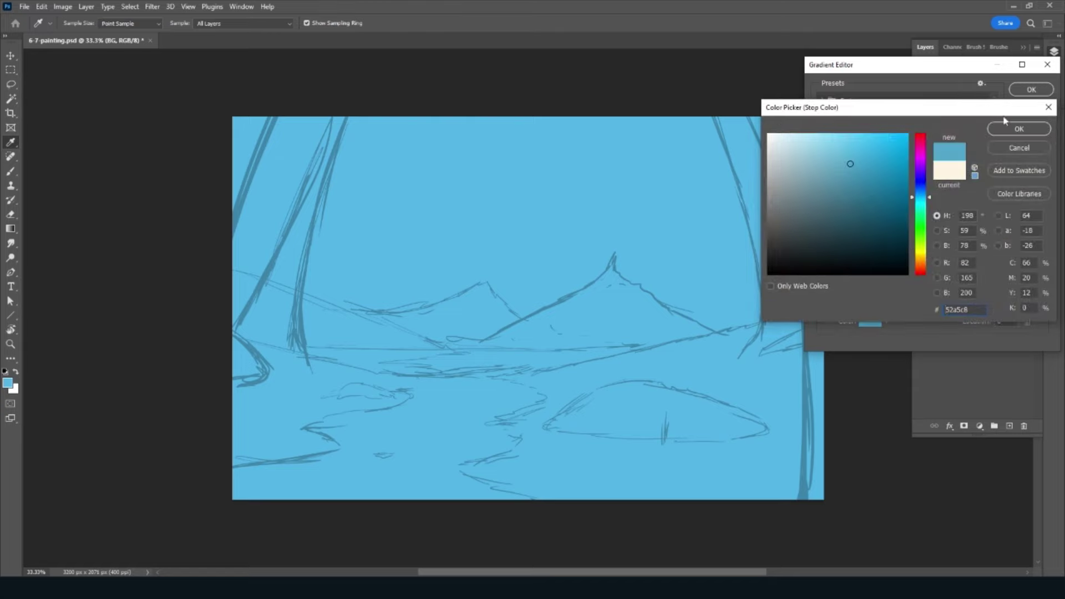
left_click(1011, 128)
left_click(1031, 90)
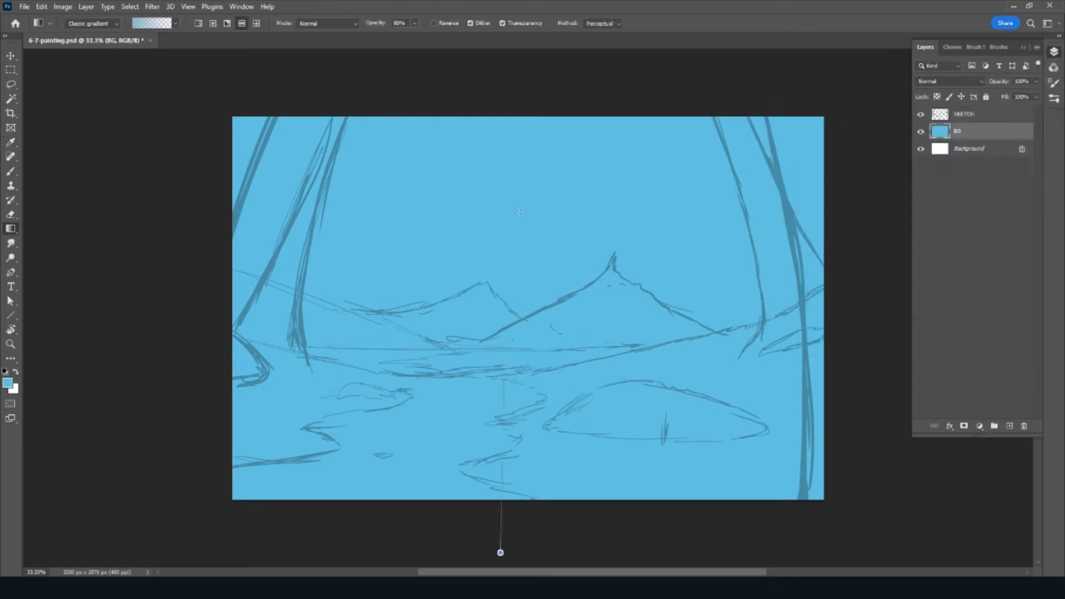
left_click_drag(500, 551, 519, 115)
Step: Swap colours and refill the BG layer with the darker blue
key("x")
key("b")
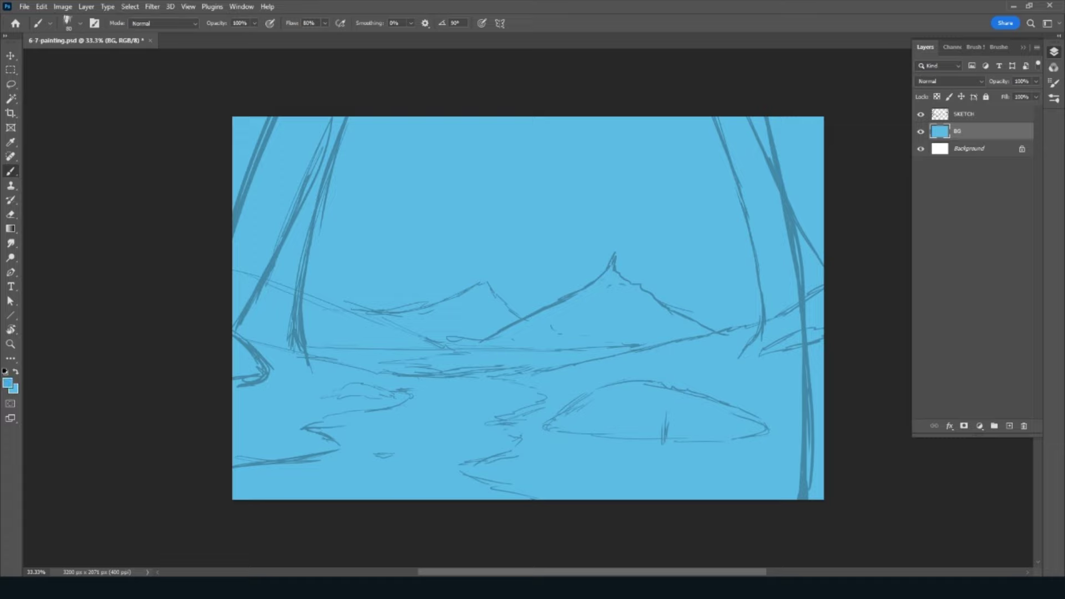
key("alt+BackSpace")
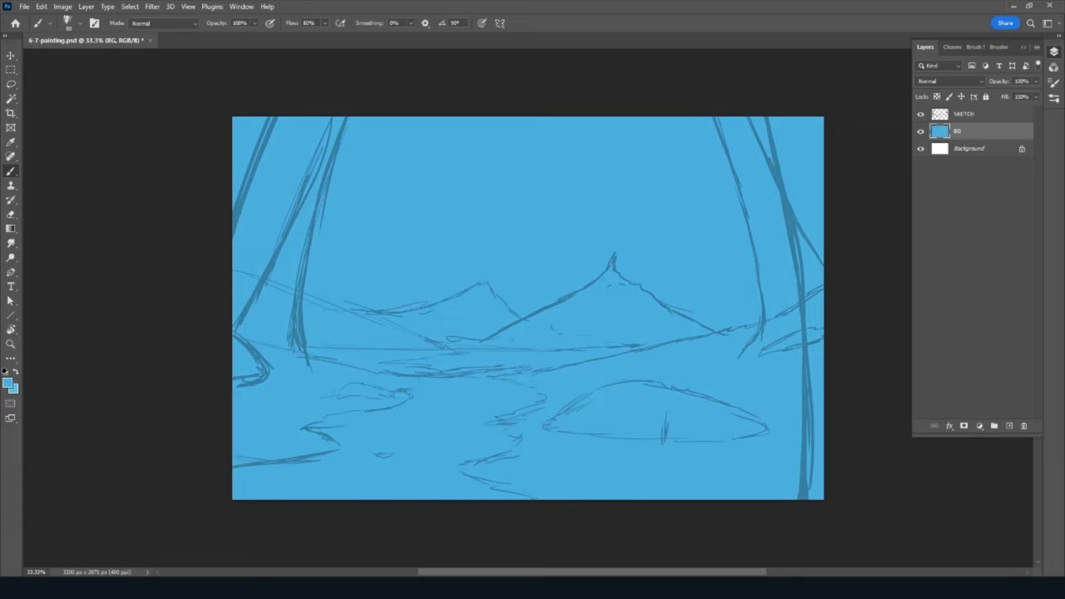
key("g")
key("x")
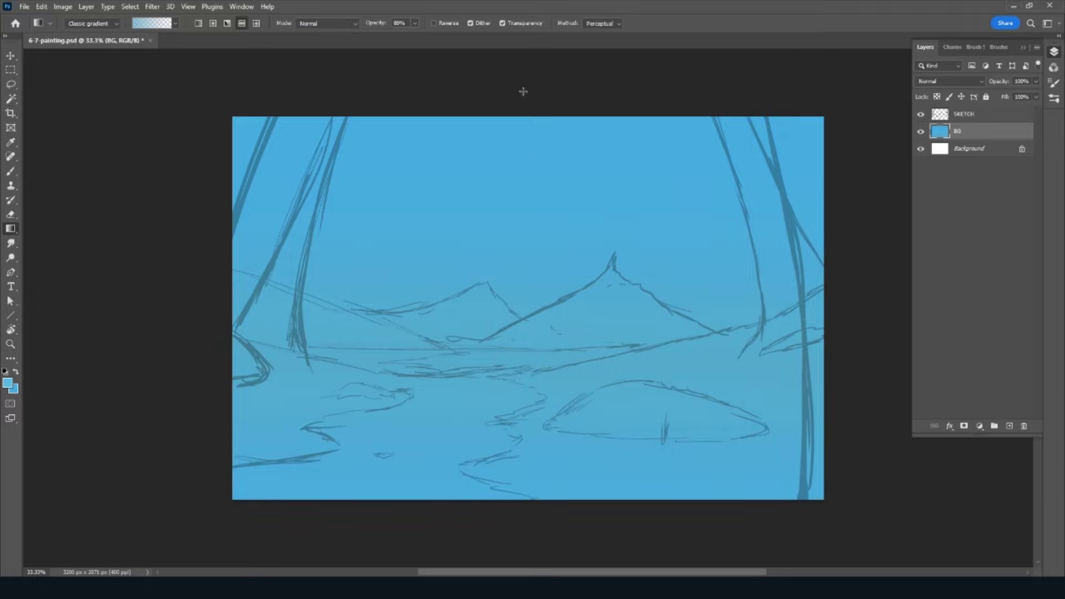
Step: Change the gradient stop to a brighter sky blue and reapply the gradient upward
left_click(148, 26)
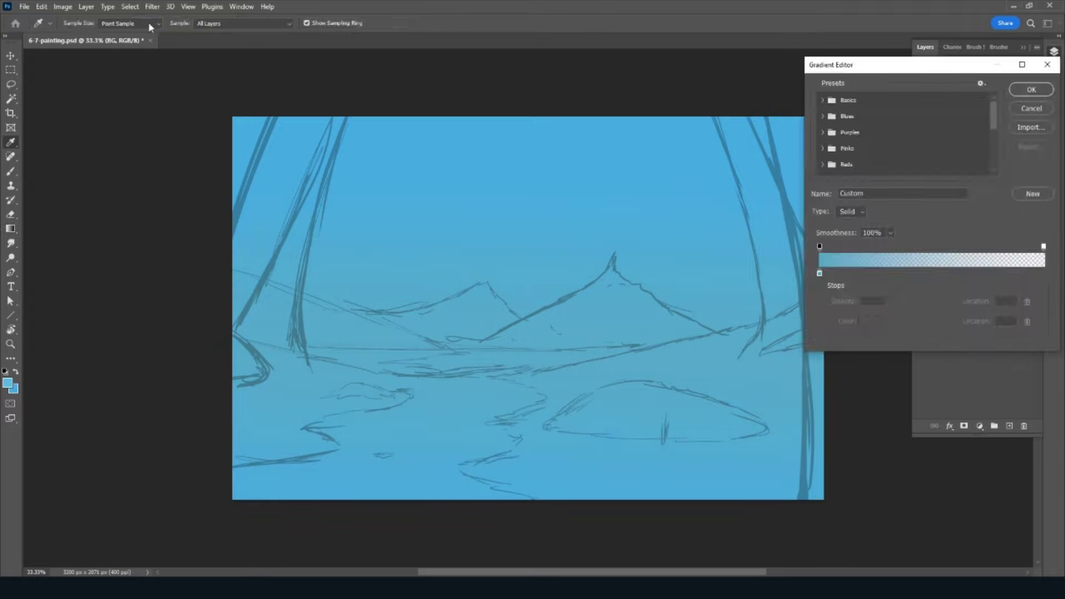
left_click(819, 273)
left_click(869, 321)
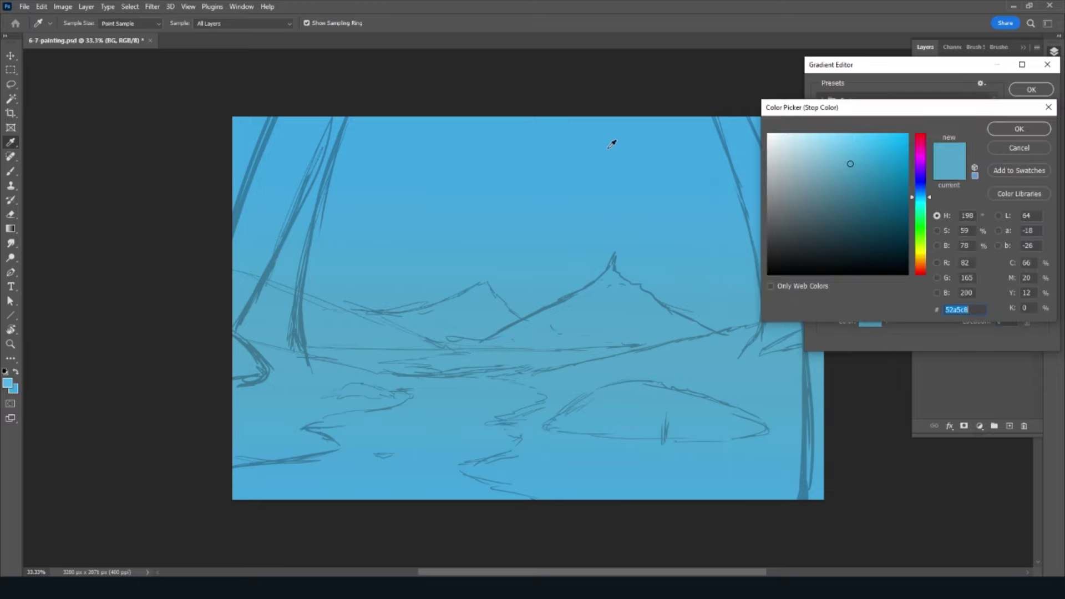
left_click(855, 136)
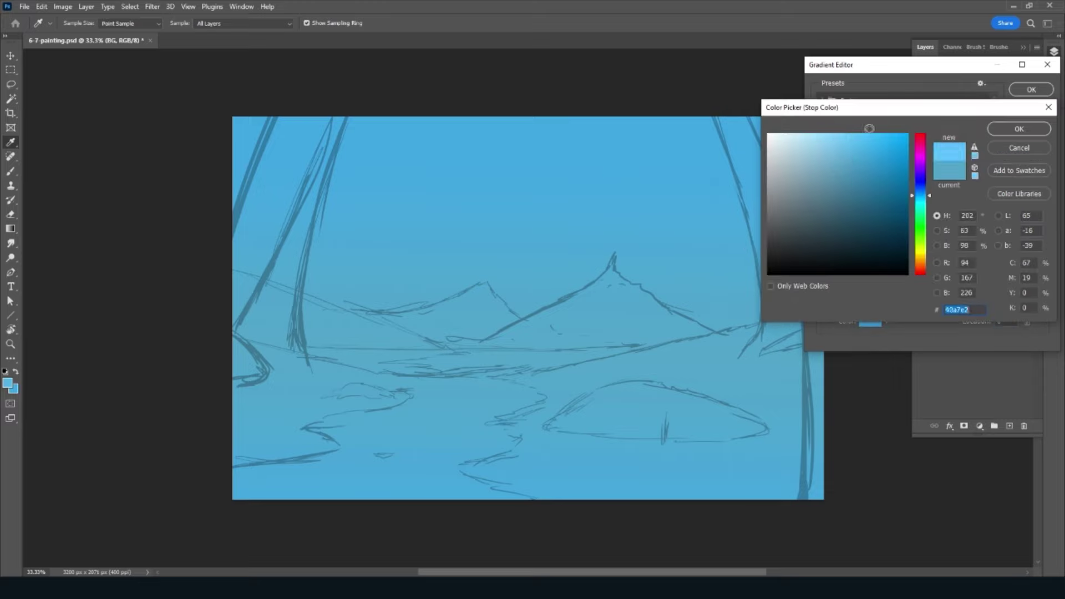
key("Return")
left_click(1031, 89)
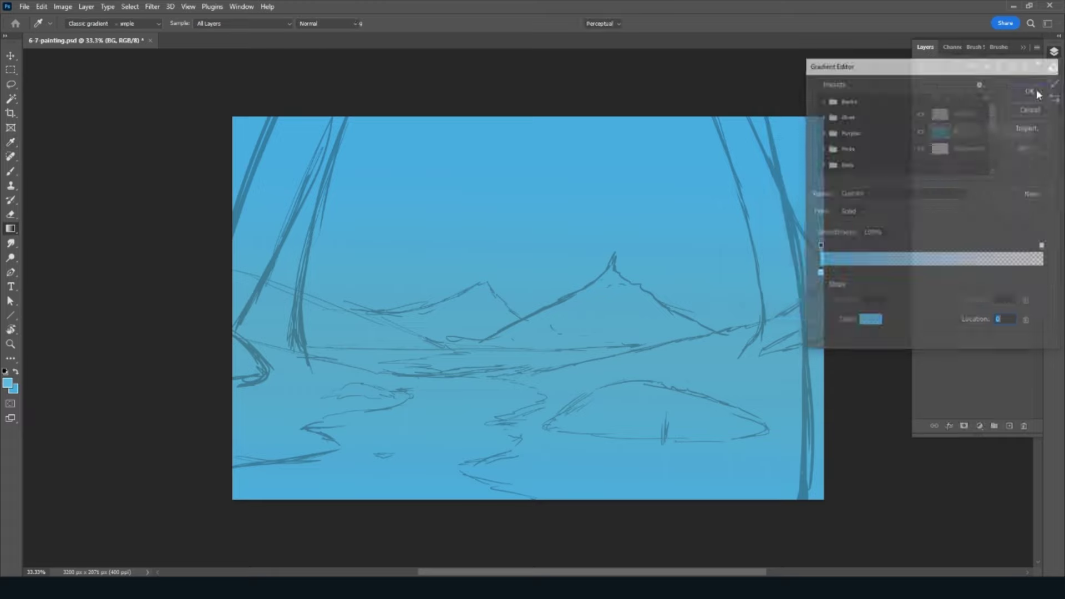
mouse_move(501, 367)
left_mouse_down()
mouse_move(495, 14)
mouse_move(499, 56)
left_mouse_up()
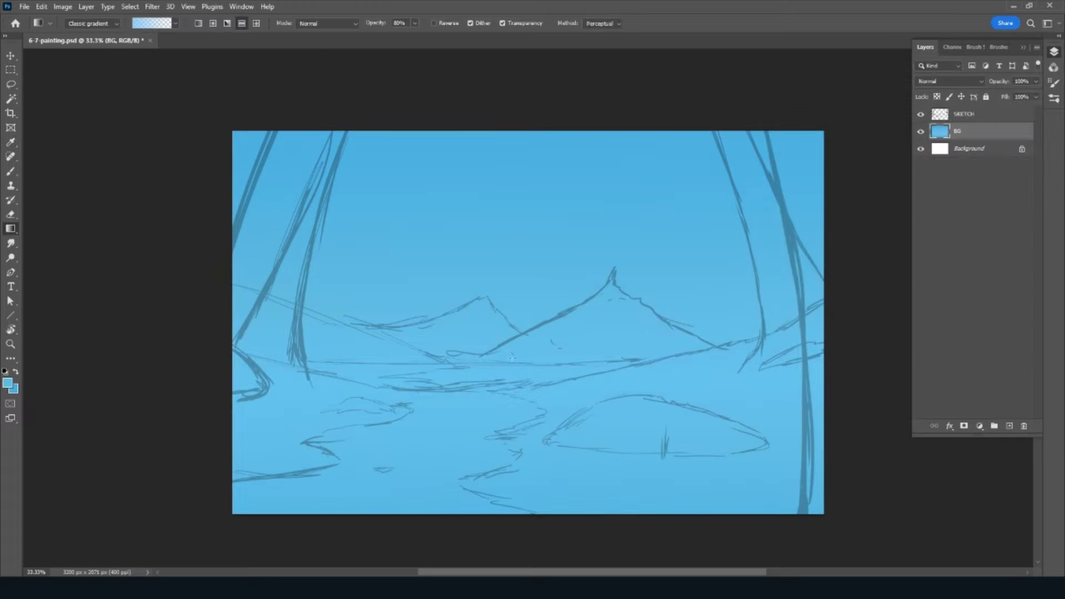
left_click_drag(512, 356, 509, 112)
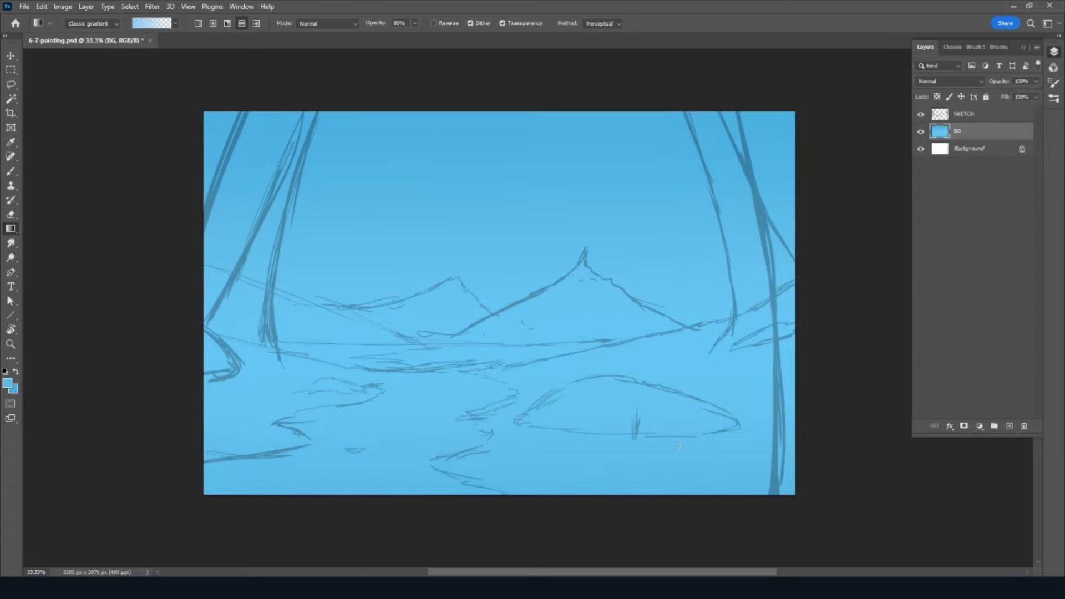
Step: Add a new layer above BG named MOUNT
left_click(1009, 425)
double_click(960, 131)
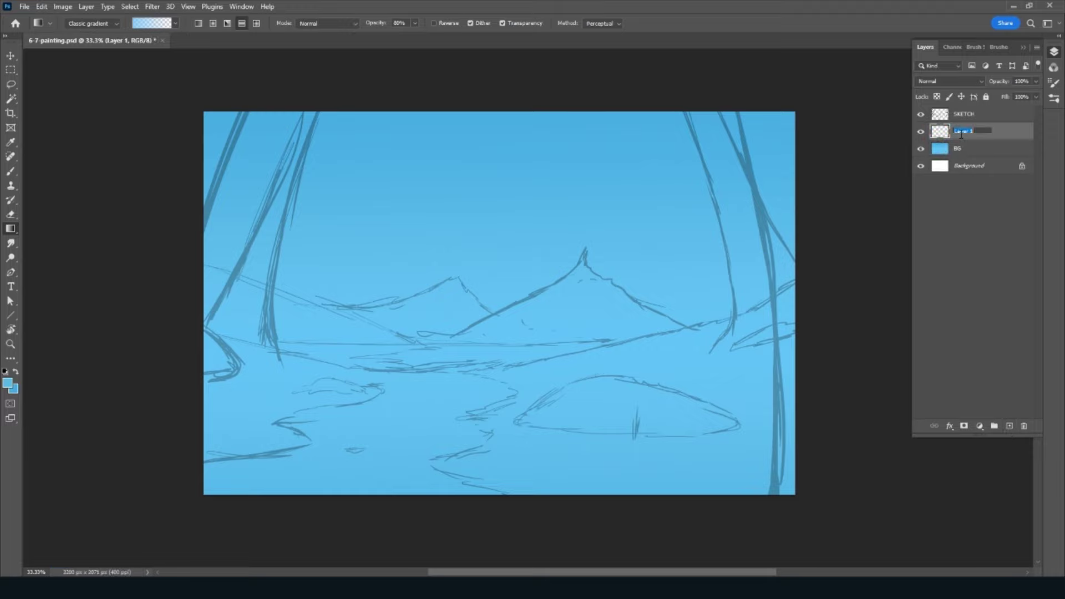
type("B")
key("Return")
Step: With the view tilted, paint teal along the mountain's sketch line and extend it up-left
key("r")
left_click_drag(367, 477, 518, 508)
key("b")
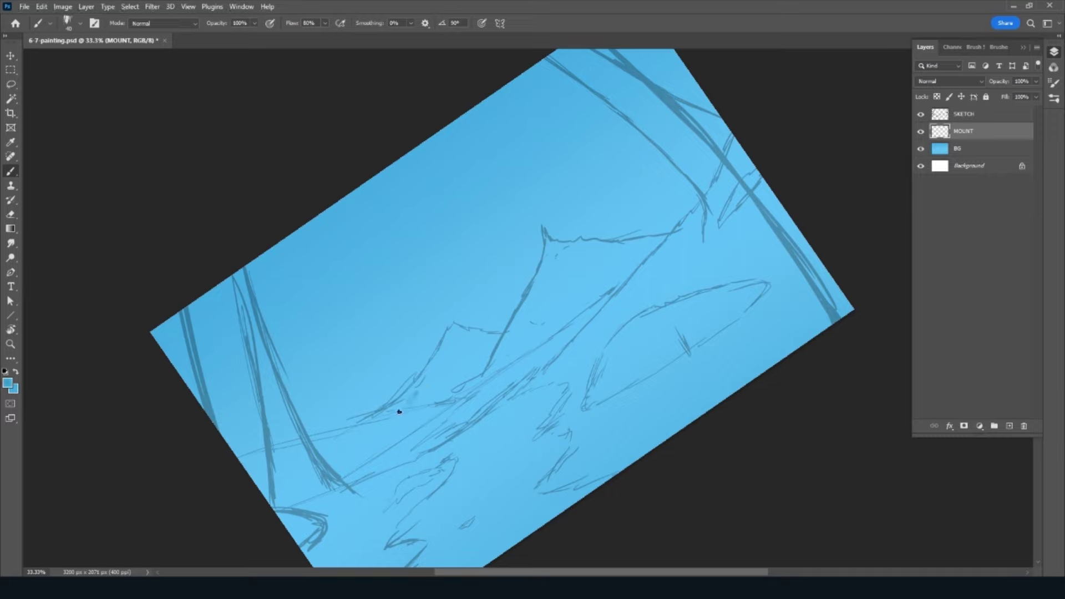
mouse_move(399, 412)
left_mouse_down()
mouse_move(409, 397)
mouse_move(364, 425)
mouse_move(417, 385)
mouse_move(404, 409)
mouse_move(483, 377)
mouse_move(473, 430)
mouse_move(476, 393)
mouse_move(484, 425)
mouse_move(482, 388)
mouse_move(504, 435)
mouse_move(497, 397)
mouse_move(513, 401)
mouse_move(524, 383)
mouse_move(512, 418)
left_mouse_up()
key("r")
key("b")
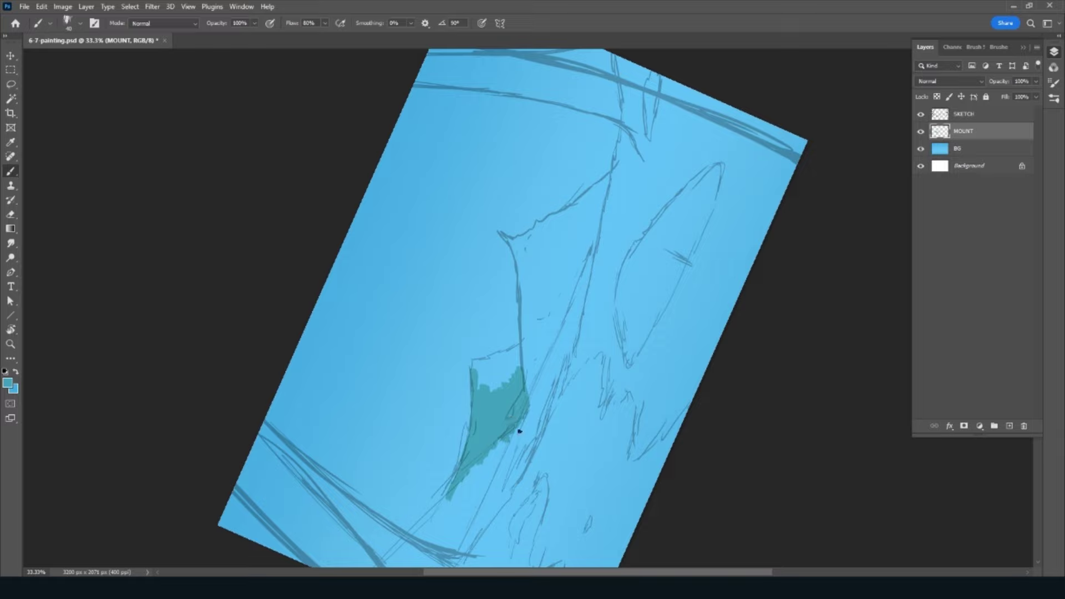
mouse_move(521, 372)
left_mouse_down()
mouse_move(487, 385)
mouse_move(522, 350)
mouse_move(492, 375)
left_mouse_up()
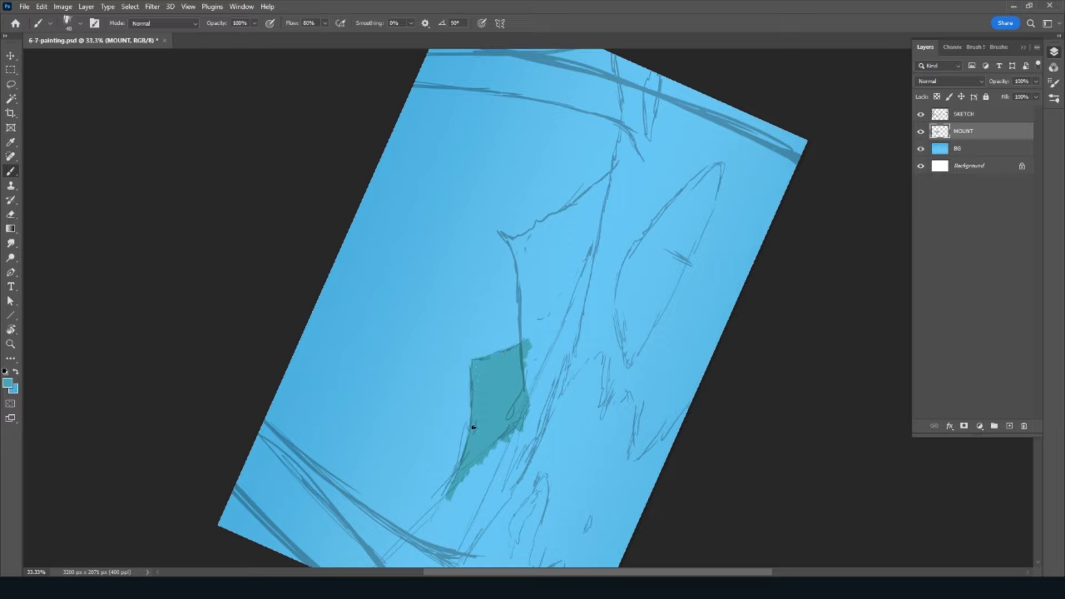
Step: Fill the lower slope, sketch-line corner and peak gaps with teal, then level the view
left_click_drag(497, 423, 508, 300)
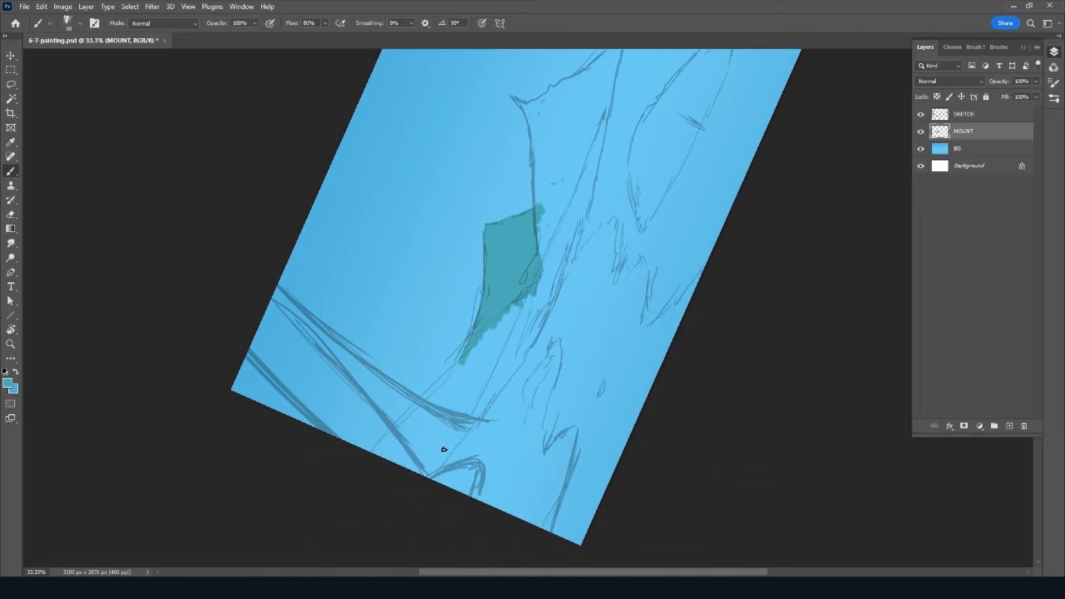
mouse_move(444, 449)
left_mouse_down()
mouse_move(458, 438)
mouse_move(427, 471)
mouse_move(442, 404)
mouse_move(368, 466)
mouse_move(501, 318)
mouse_move(459, 366)
mouse_move(448, 427)
left_mouse_up()
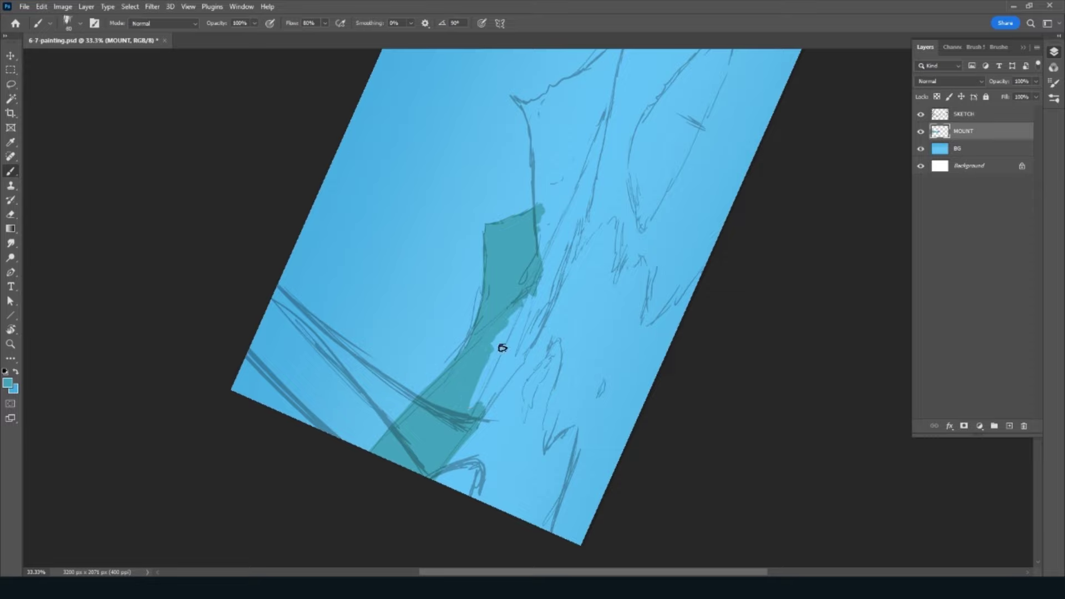
left_click_drag(499, 348, 524, 306)
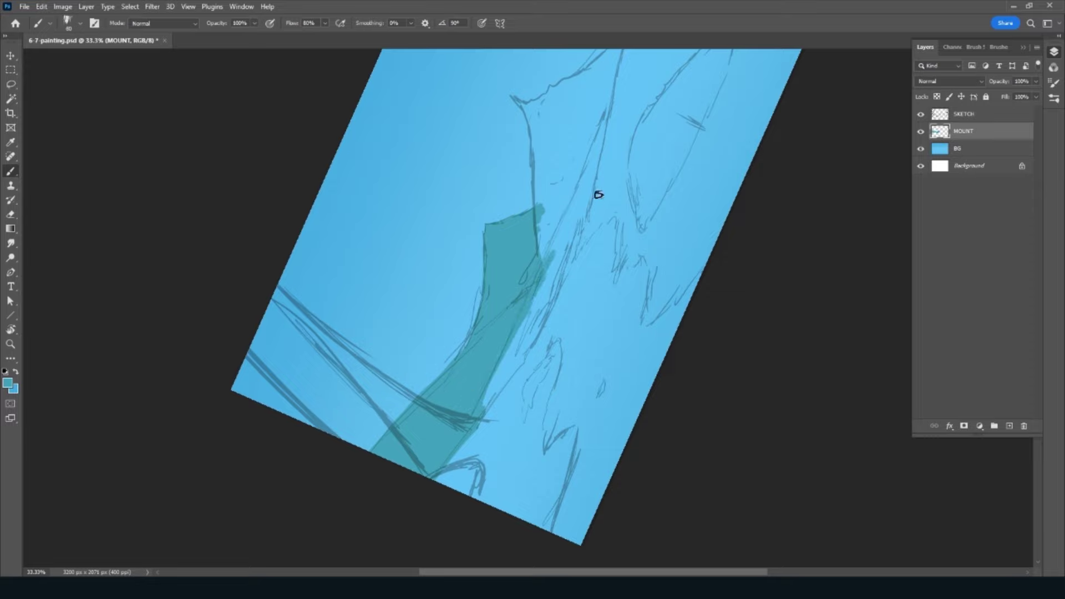
mouse_move(595, 195)
left_mouse_down()
mouse_move(547, 333)
mouse_move(487, 387)
mouse_move(488, 408)
mouse_move(500, 335)
mouse_move(499, 363)
mouse_move(542, 264)
mouse_move(506, 312)
mouse_move(487, 323)
mouse_move(477, 309)
left_mouse_up()
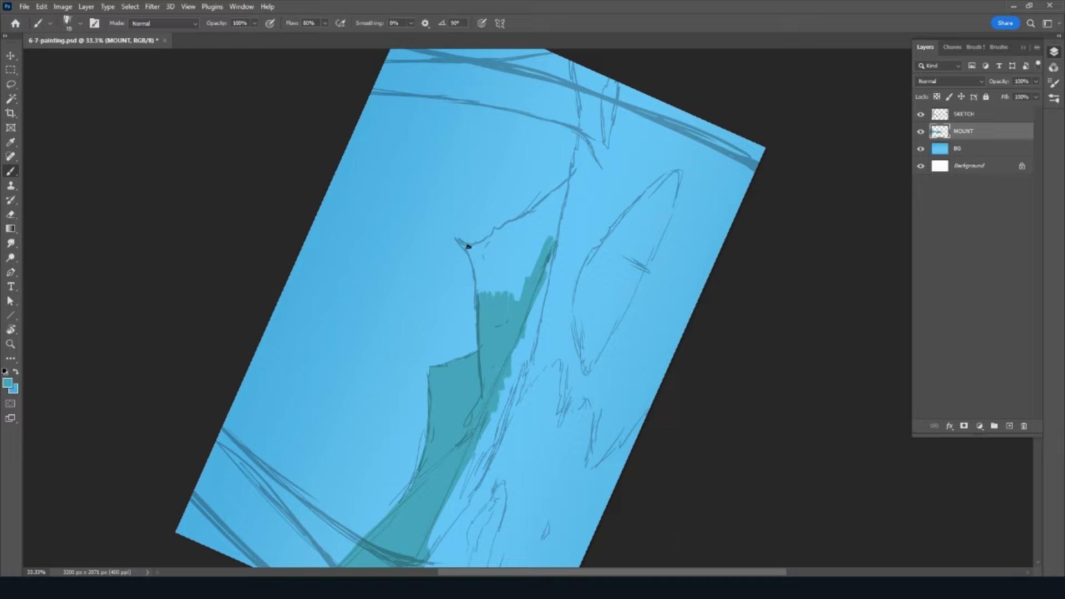
mouse_move(474, 256)
left_mouse_down()
mouse_move(480, 283)
mouse_move(516, 251)
mouse_move(516, 292)
mouse_move(561, 231)
mouse_move(564, 217)
mouse_move(551, 212)
mouse_move(561, 196)
mouse_move(537, 211)
left_mouse_up()
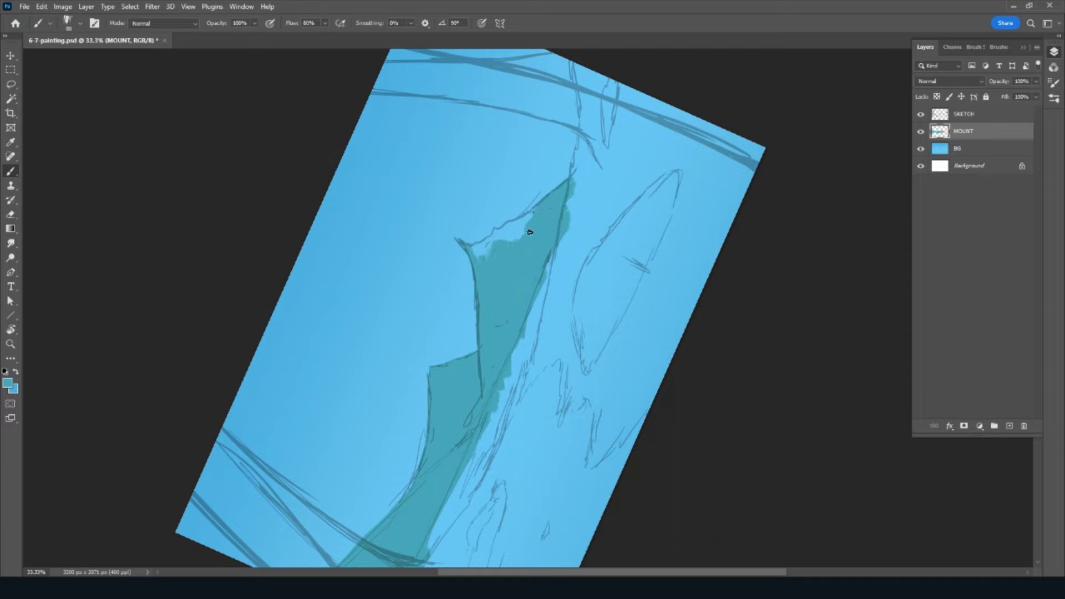
left_click_drag(502, 252, 504, 234)
left_click_drag(499, 242, 469, 250)
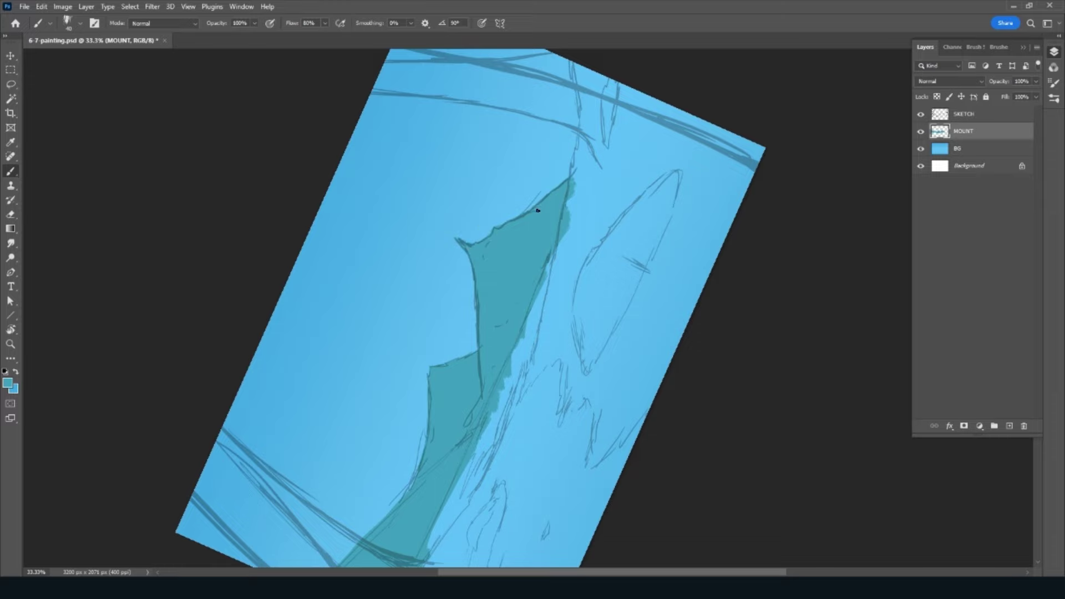
left_click_drag(574, 176, 602, 164)
key("Escape")
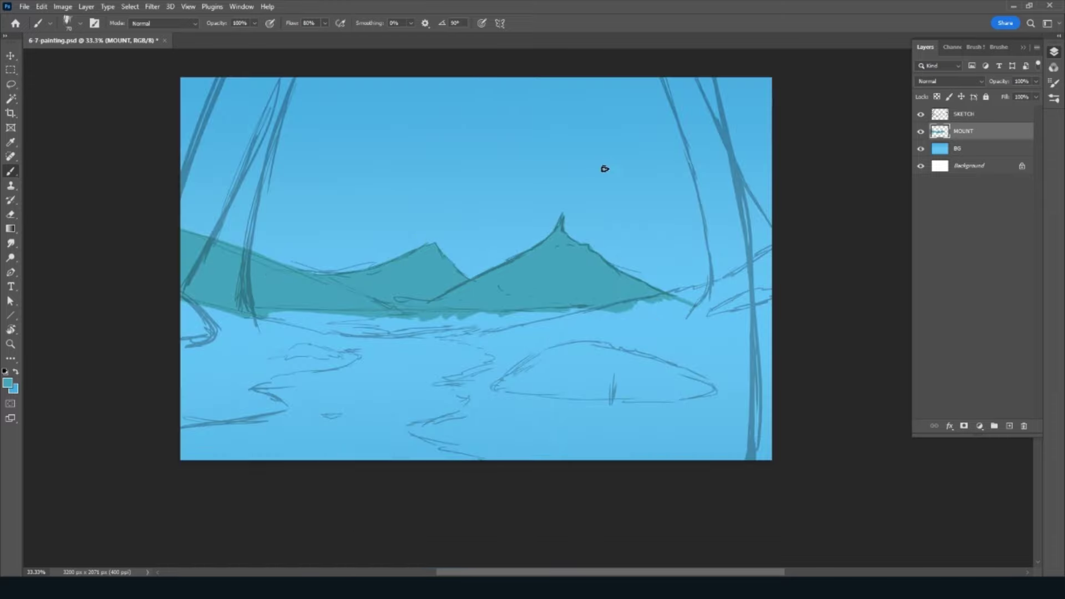
Step: Paint a teal mountain on the right and join it to the middle slope
mouse_move(613, 302)
left_mouse_down()
mouse_move(718, 231)
mouse_move(763, 270)
left_mouse_up()
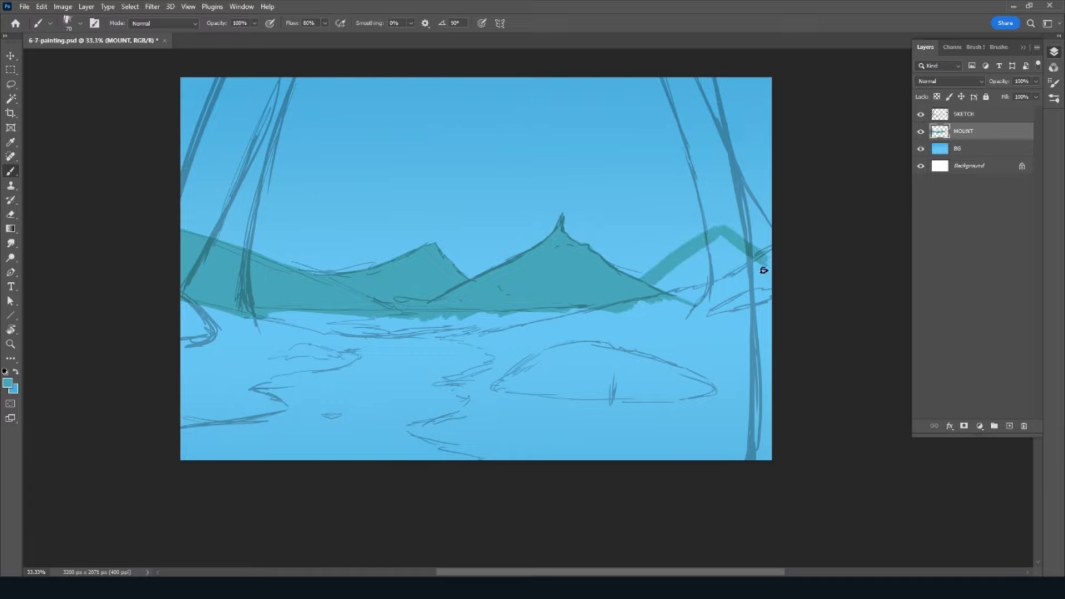
mouse_move(663, 280)
left_mouse_down()
mouse_move(708, 240)
mouse_move(757, 272)
mouse_move(638, 320)
left_mouse_up()
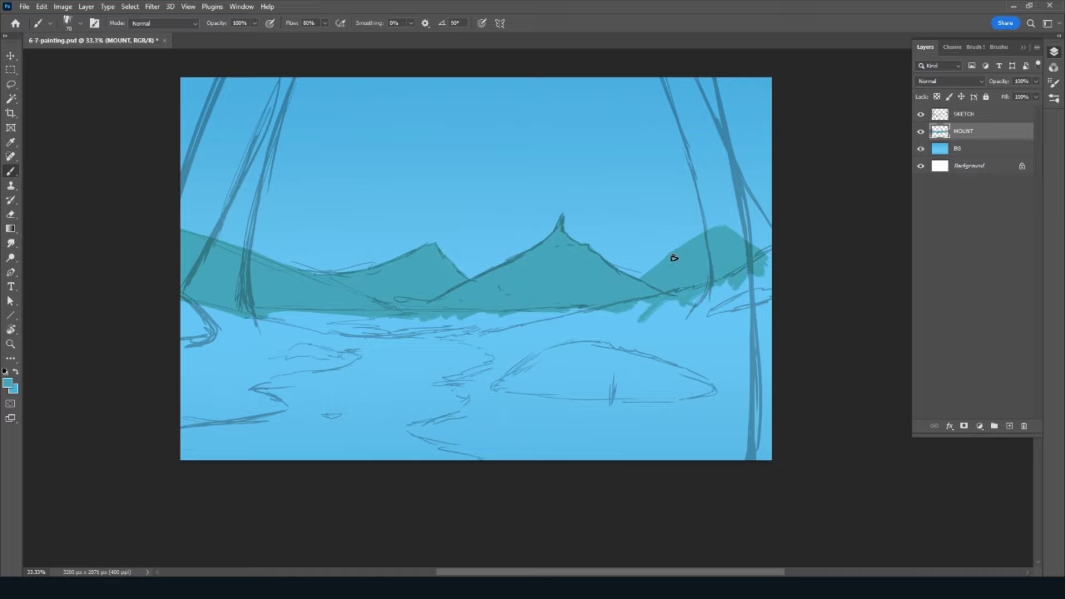
mouse_move(673, 258)
left_mouse_down()
mouse_move(604, 288)
mouse_move(650, 262)
left_mouse_up()
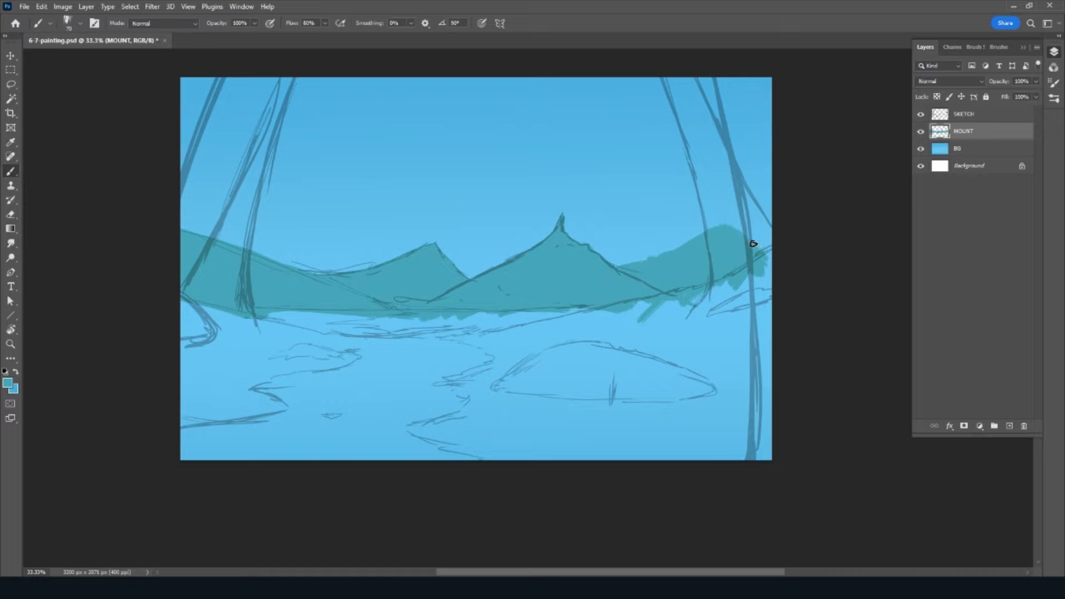
left_click_drag(753, 244, 773, 268)
Step: Brush lighter teal highlights on the central ridge and both slopes, then add a new layer
key("ctrl+s")
mouse_move(546, 248)
left_mouse_down()
mouse_move(523, 261)
mouse_move(556, 240)
mouse_move(544, 273)
left_mouse_up()
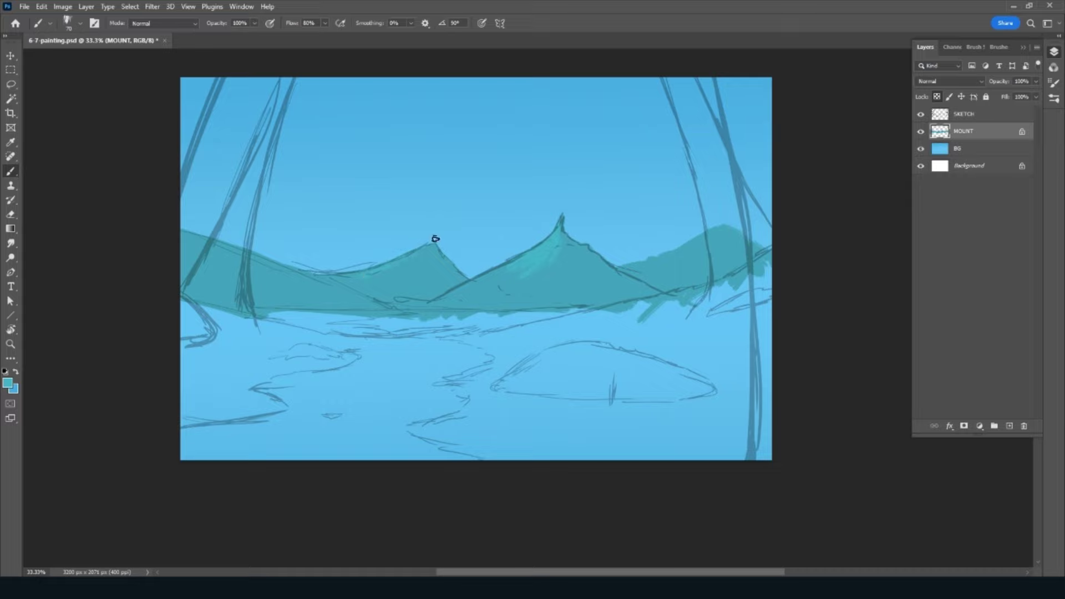
mouse_move(395, 264)
left_mouse_down()
mouse_move(429, 244)
mouse_move(393, 281)
mouse_move(409, 259)
left_mouse_up()
mouse_move(672, 247)
left_mouse_down()
mouse_move(701, 238)
mouse_move(687, 259)
mouse_move(717, 248)
left_mouse_up()
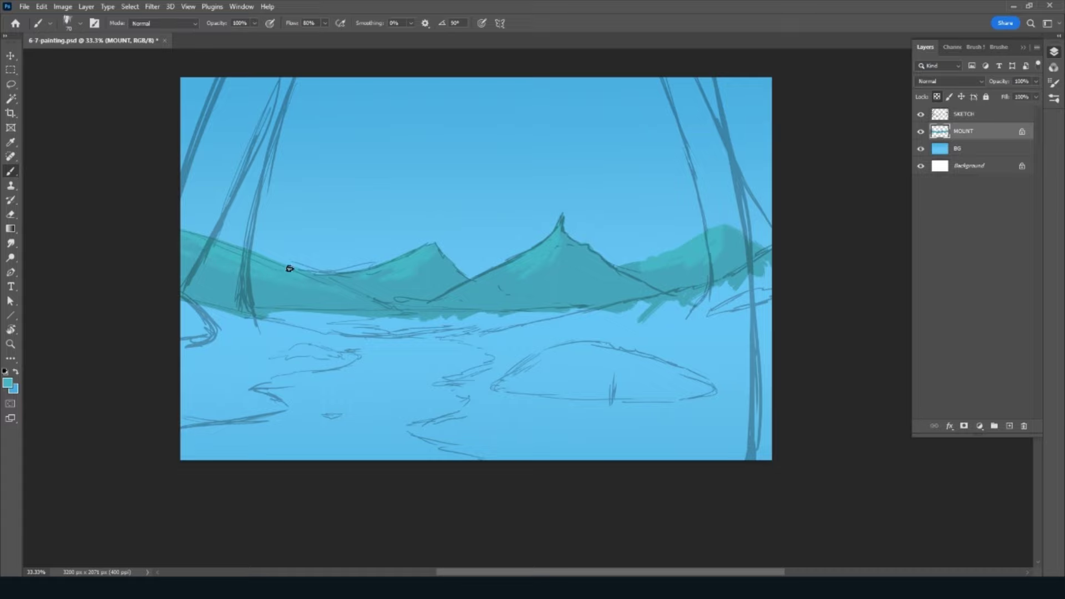
left_click(1009, 425)
type("S. FIELD")
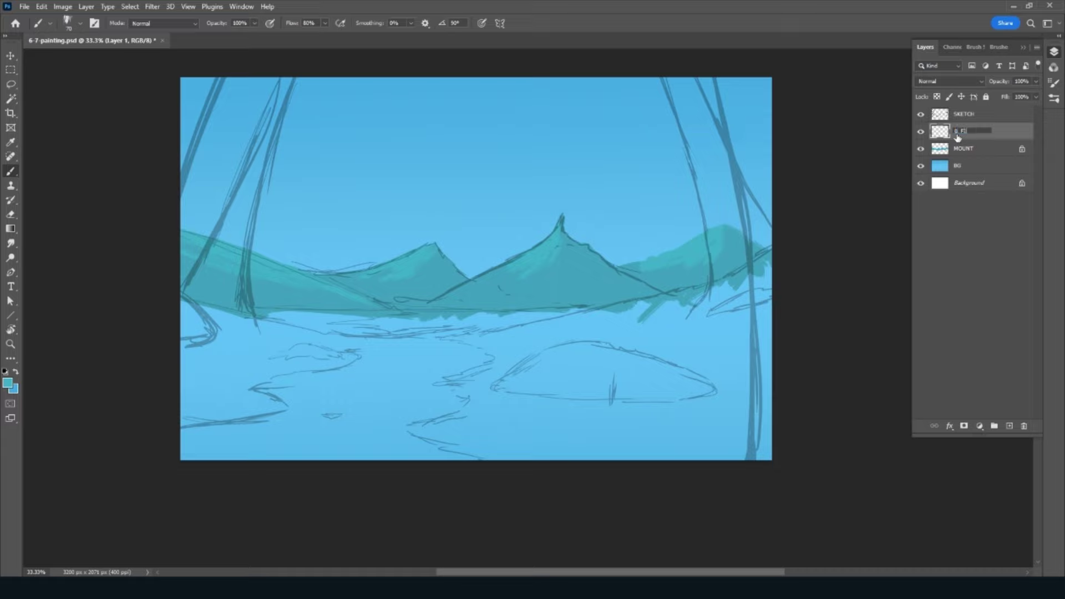
Step: Name the layer B_FIELD and paint a dark green band below the mountains at a -49° view
key("Return")
key("r")
left_click_drag(402, 462, 547, 392)
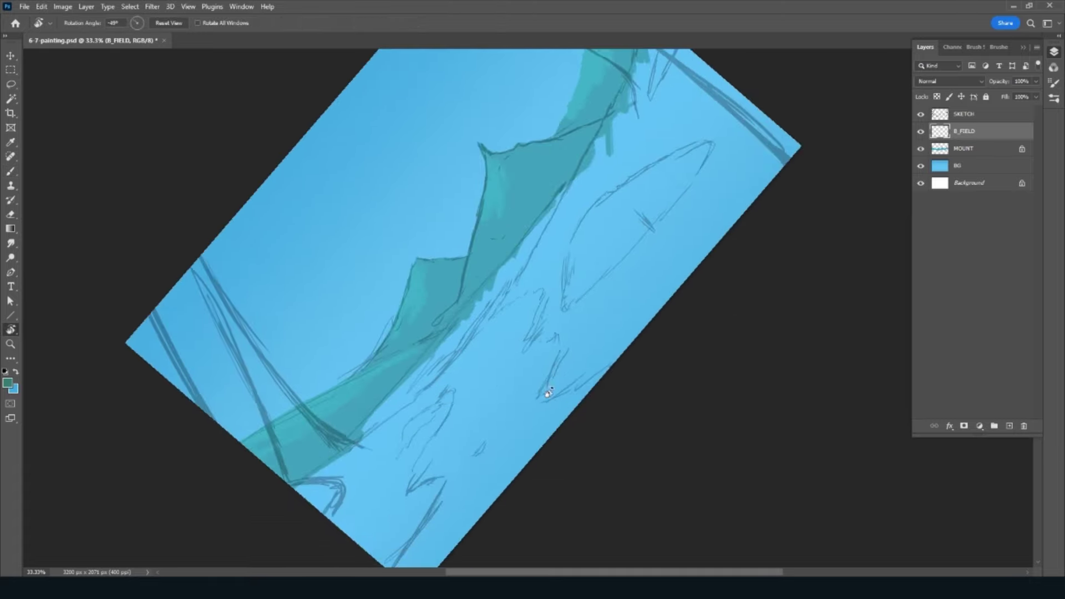
key("b")
mouse_move(449, 354)
left_mouse_down()
mouse_move(339, 460)
mouse_move(477, 299)
mouse_move(432, 376)
mouse_move(566, 192)
mouse_move(474, 339)
mouse_move(388, 427)
mouse_move(373, 483)
left_mouse_up()
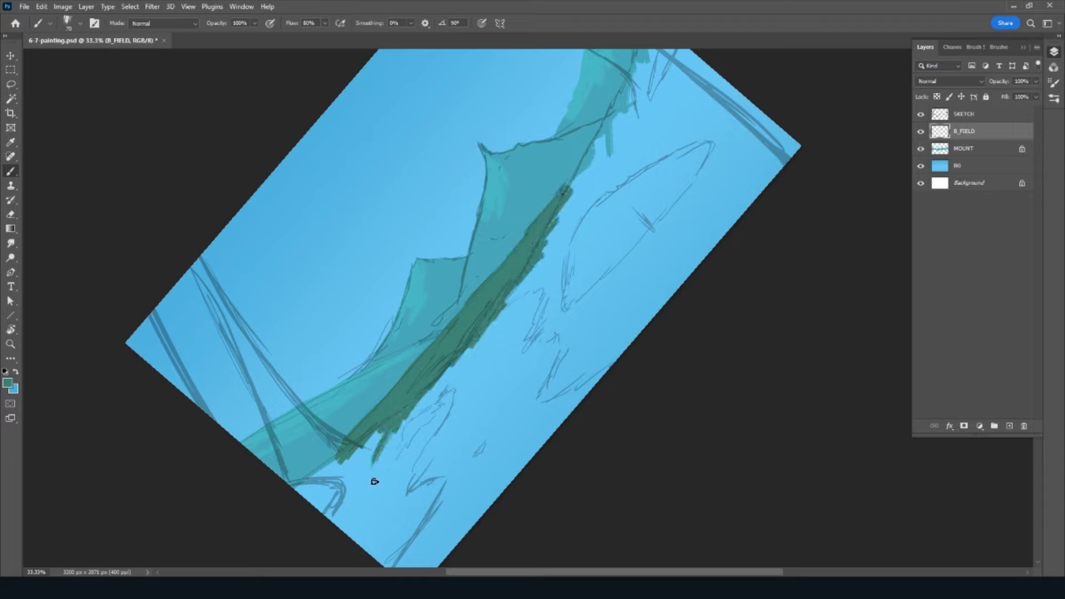
Step: Tidy the green band's edges with the eraser, reset the view and save
key("Escape")
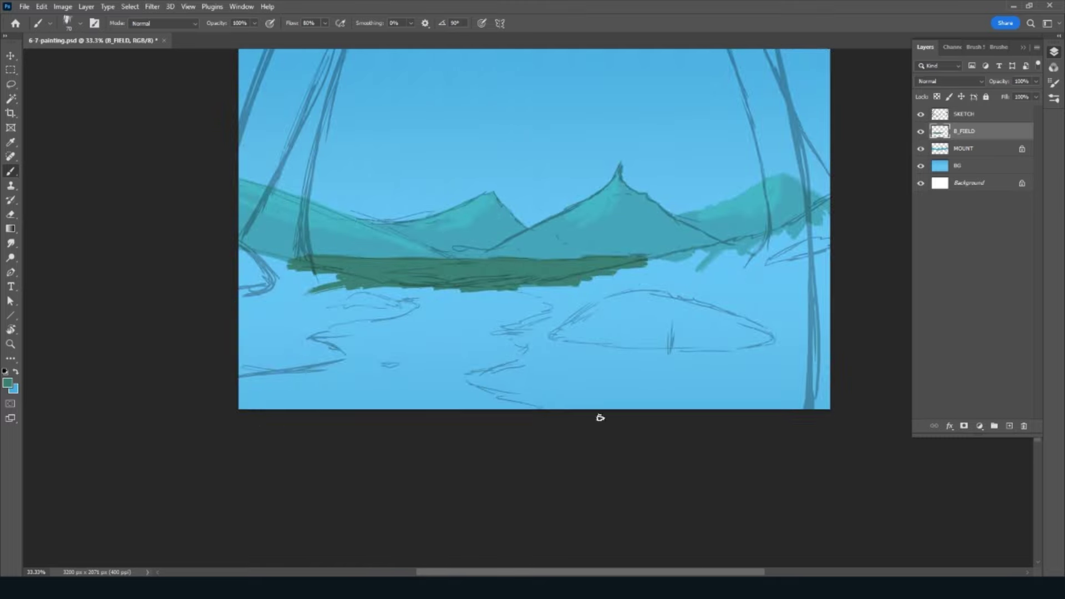
left_click_drag(605, 410, 595, 445)
key("r")
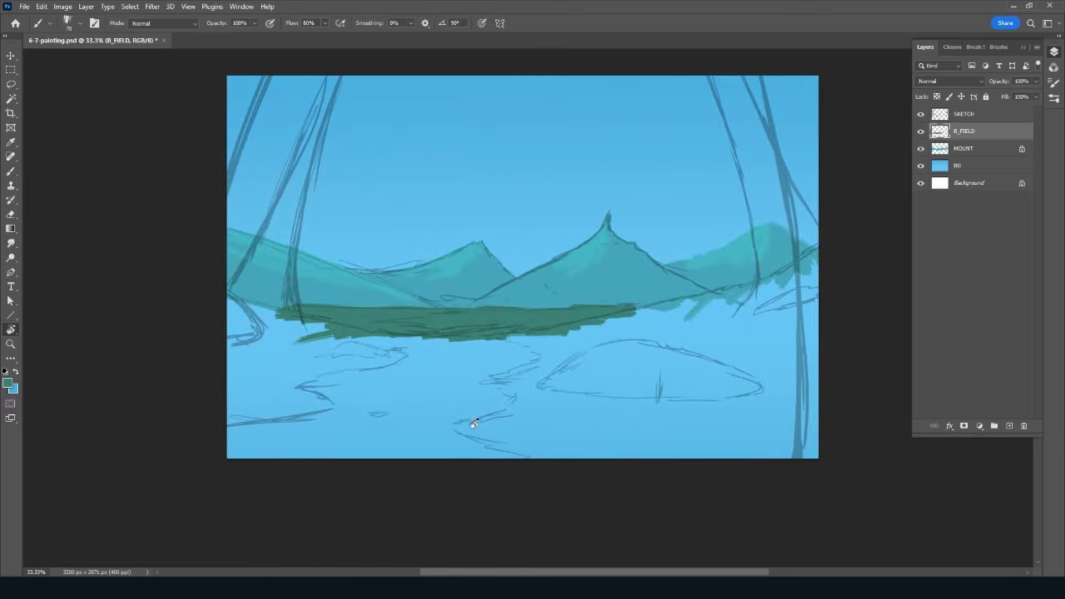
left_click_drag(471, 423, 542, 363)
key("e")
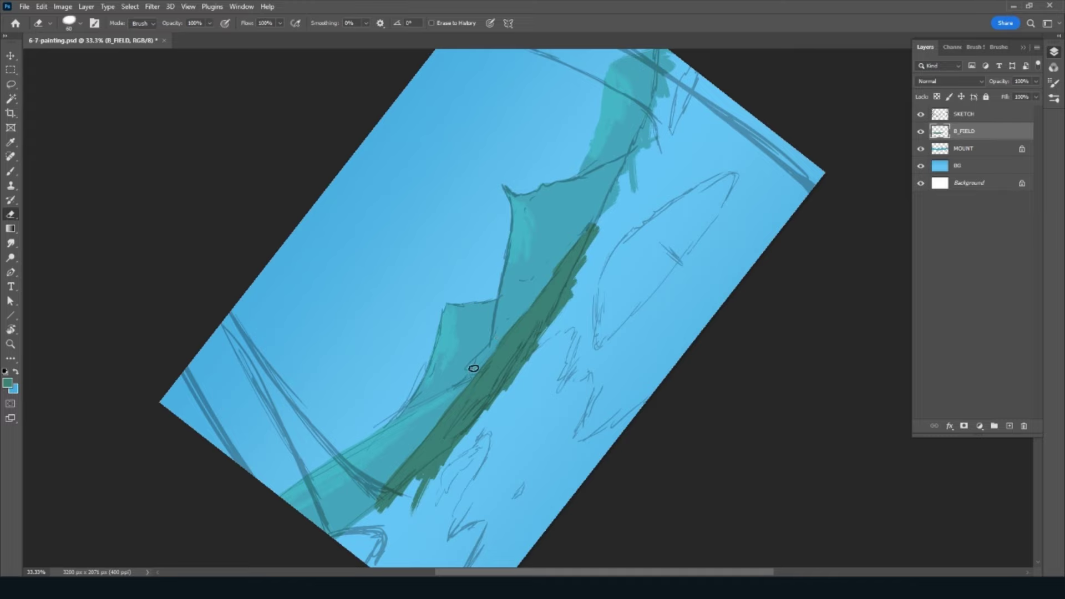
key("Escape")
key("b")
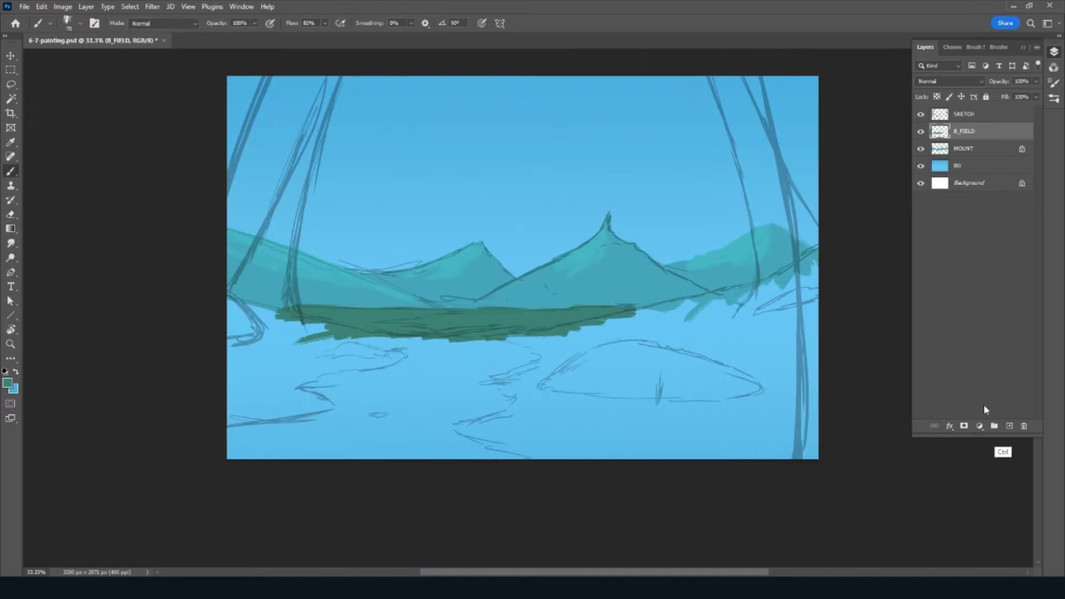
key("ctrl+s")
Step: Add a new layer named F_FIELD above B_FIELD and save
left_click(1009, 425)
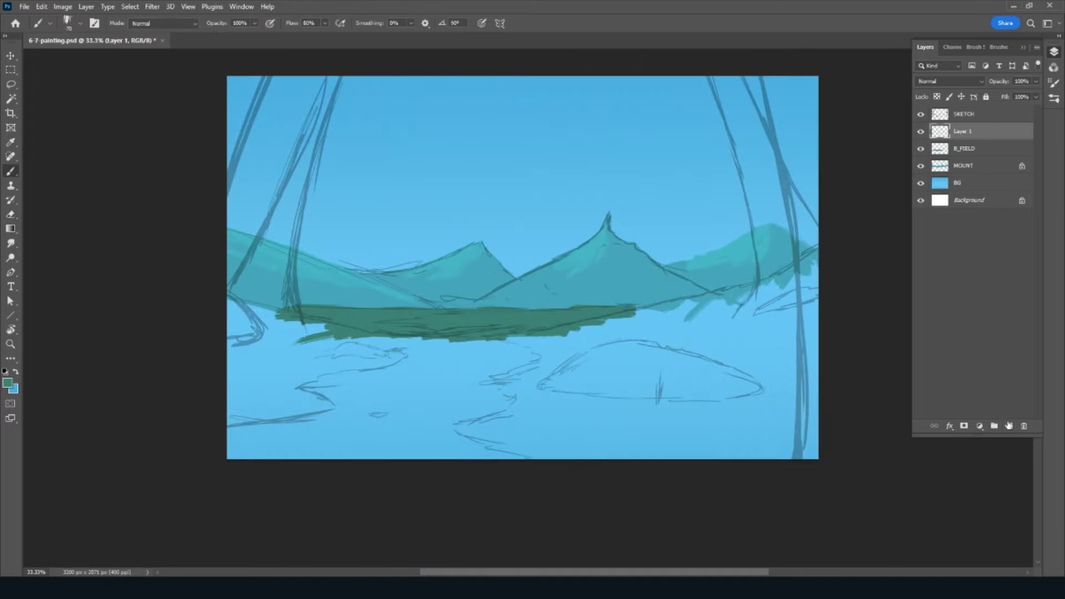
double_click(963, 132)
key("Return")
key("ctrl+s")
Step: Paint the bright green foreground field, widening it downward with a size-200 brush
left_click_drag(492, 454, 564, 387)
mouse_move(564, 332)
left_mouse_down()
mouse_move(584, 301)
mouse_move(648, 282)
mouse_move(632, 269)
mouse_move(604, 290)
left_mouse_up()
mouse_move(677, 234)
left_mouse_down()
mouse_move(650, 256)
mouse_move(674, 237)
mouse_move(664, 266)
mouse_move(685, 259)
mouse_move(697, 231)
mouse_move(686, 225)
mouse_move(759, 147)
mouse_move(773, 171)
mouse_move(737, 222)
left_mouse_up()
key("bracketright")
key("bracketright")
key("bracketright")
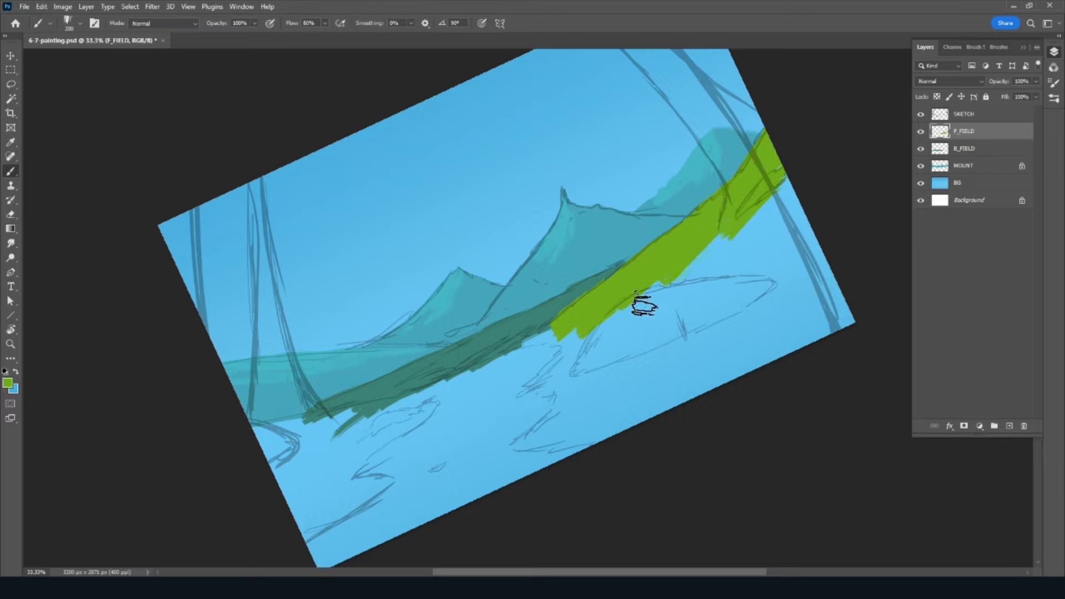
mouse_move(643, 305)
left_mouse_down()
mouse_move(735, 228)
mouse_move(785, 142)
mouse_move(785, 220)
mouse_move(751, 285)
mouse_move(800, 351)
mouse_move(805, 343)
mouse_move(775, 351)
mouse_move(754, 377)
mouse_move(732, 313)
mouse_move(708, 337)
mouse_move(679, 404)
mouse_move(654, 389)
mouse_move(637, 326)
mouse_move(630, 374)
mouse_move(609, 366)
mouse_move(604, 344)
mouse_move(577, 399)
left_mouse_up()
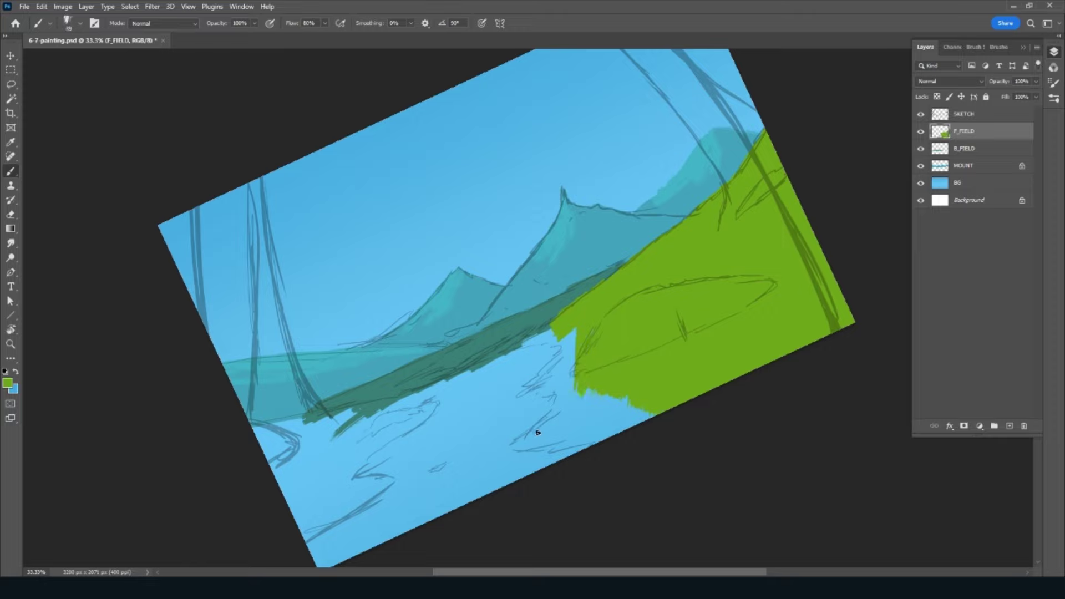
Step: Fill the blue notch along the field's river edge with green strokes
mouse_move(537, 432)
left_mouse_down()
mouse_move(557, 417)
mouse_move(528, 436)
mouse_move(549, 445)
mouse_move(631, 436)
left_mouse_up()
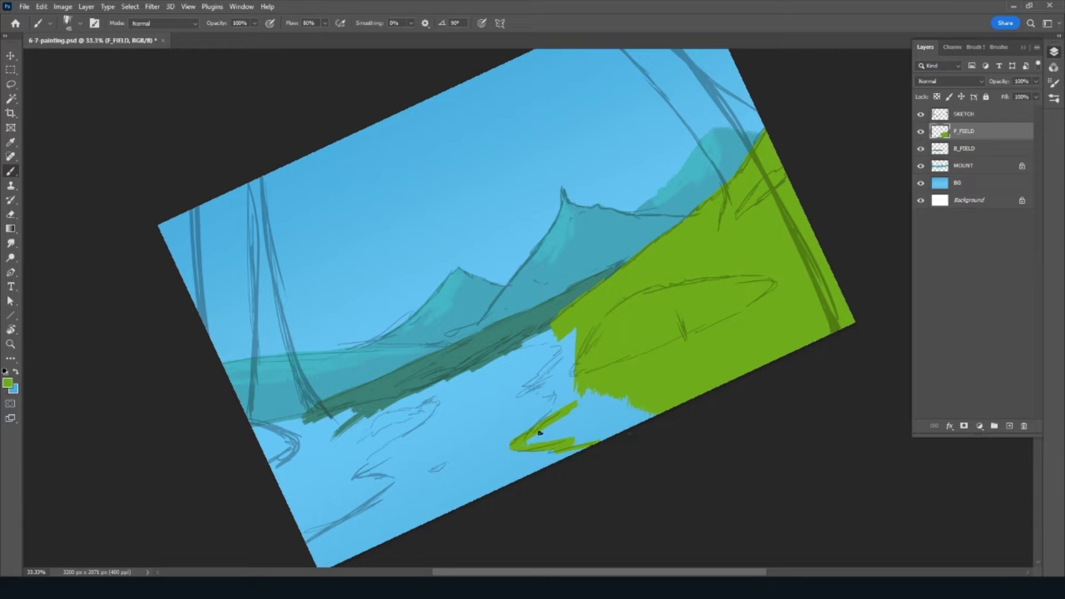
mouse_move(539, 432)
left_mouse_down()
mouse_move(577, 421)
mouse_move(575, 443)
mouse_move(674, 409)
mouse_move(623, 395)
mouse_move(596, 399)
mouse_move(597, 423)
mouse_move(565, 420)
mouse_move(571, 391)
mouse_move(554, 409)
mouse_move(571, 380)
mouse_move(571, 320)
left_mouse_up()
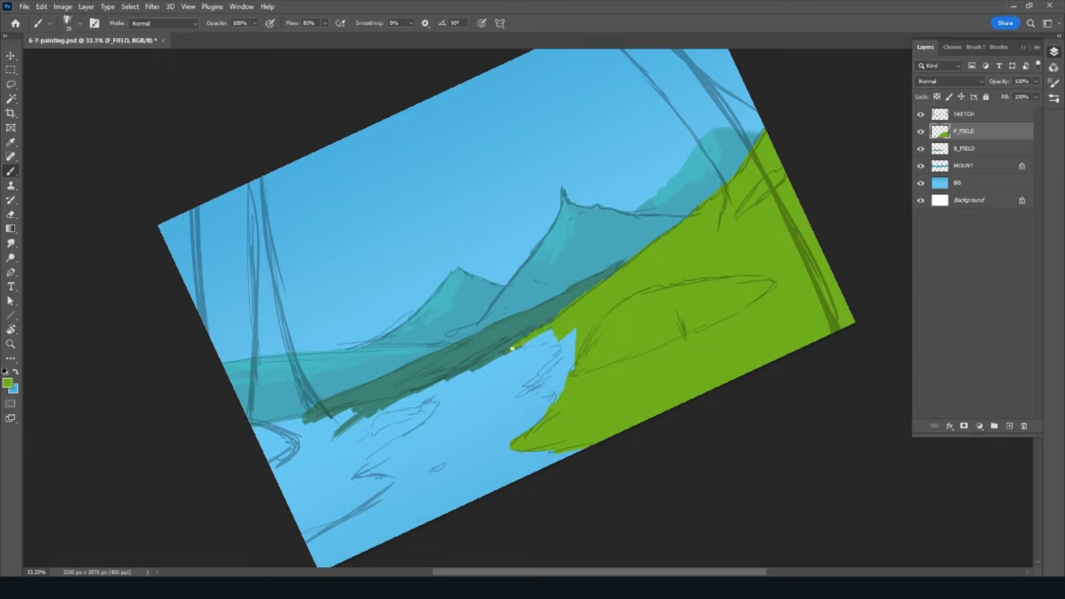
mouse_move(512, 349)
left_mouse_down()
mouse_move(546, 342)
mouse_move(527, 383)
mouse_move(566, 359)
mouse_move(546, 372)
left_mouse_up()
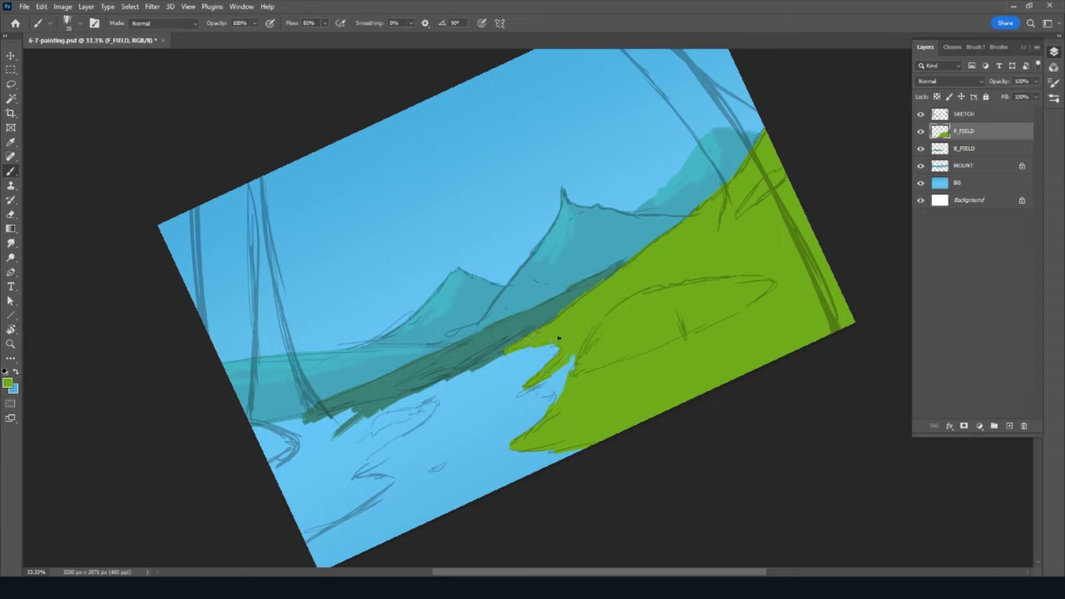
mouse_move(579, 356)
left_mouse_down()
mouse_move(563, 382)
mouse_move(554, 377)
left_mouse_up()
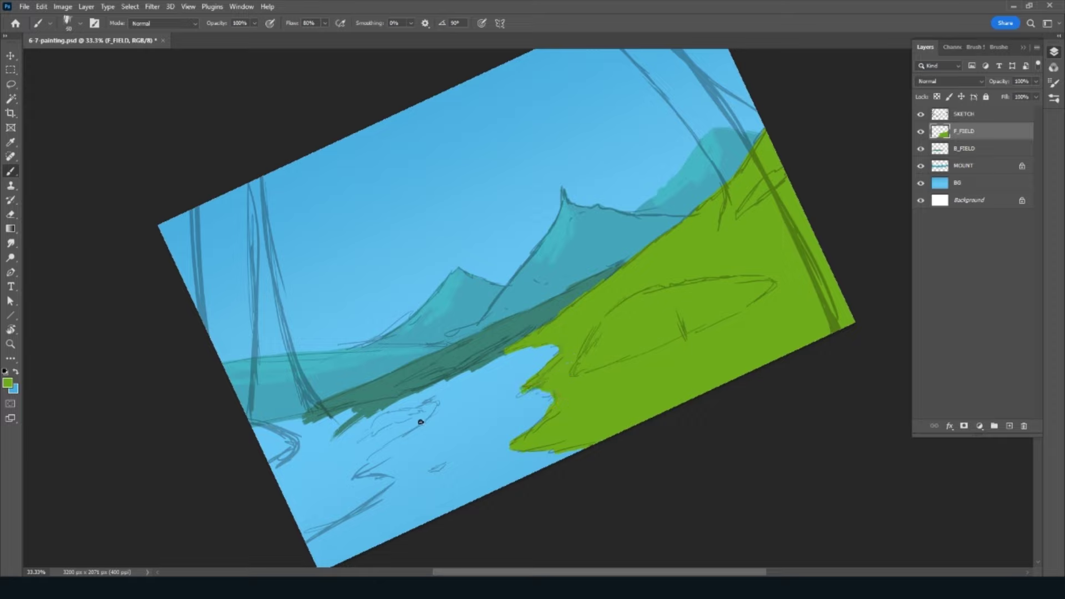
key("r")
mouse_move(473, 434)
left_mouse_down()
mouse_move(465, 387)
mouse_move(447, 415)
mouse_move(485, 361)
mouse_move(476, 409)
left_mouse_up()
key("b")
Step: Paint green across the lower edge at size 150, then a green spike into the river at size 60
key("bracketright")
key("bracketright")
key("bracketright")
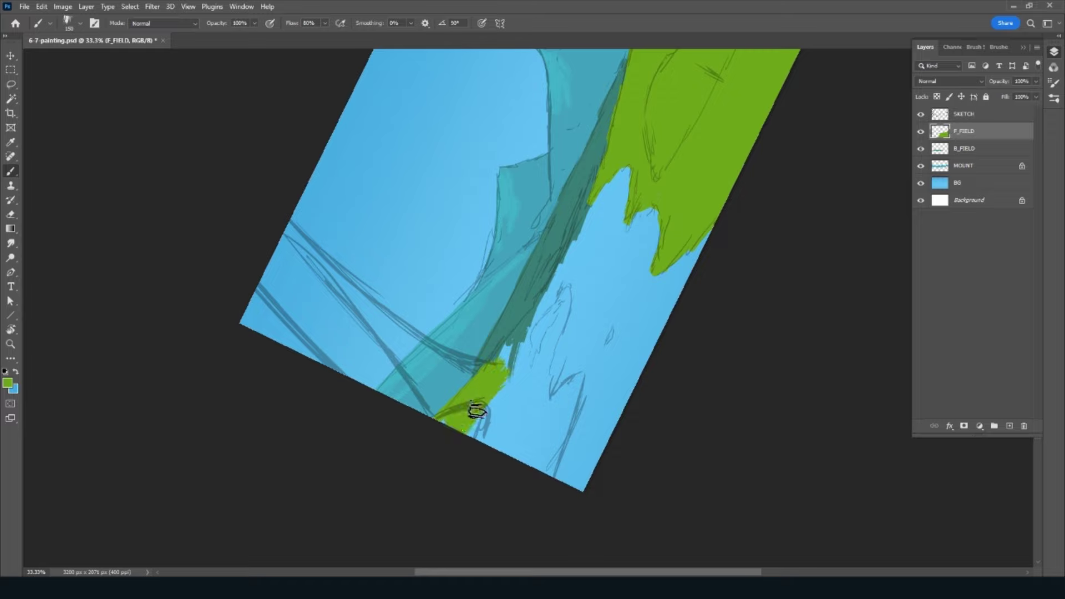
mouse_move(452, 450)
left_mouse_down()
mouse_move(505, 437)
mouse_move(545, 448)
mouse_move(575, 387)
mouse_move(549, 417)
mouse_move(547, 404)
mouse_move(577, 380)
left_mouse_up()
key("bracketleft")
key("bracketleft")
key("bracketleft")
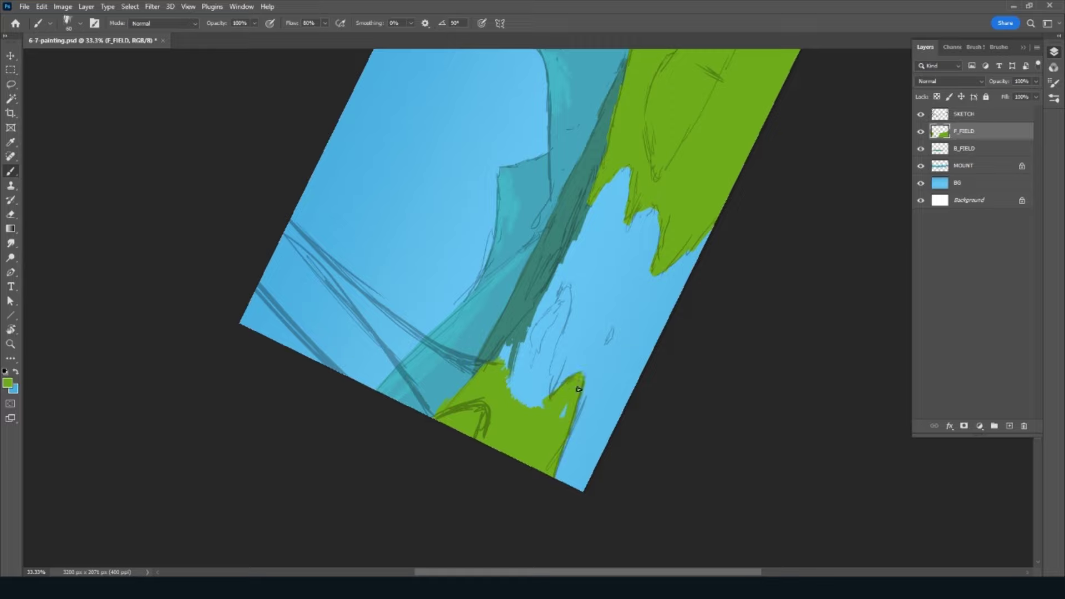
left_click_drag(557, 323, 537, 424)
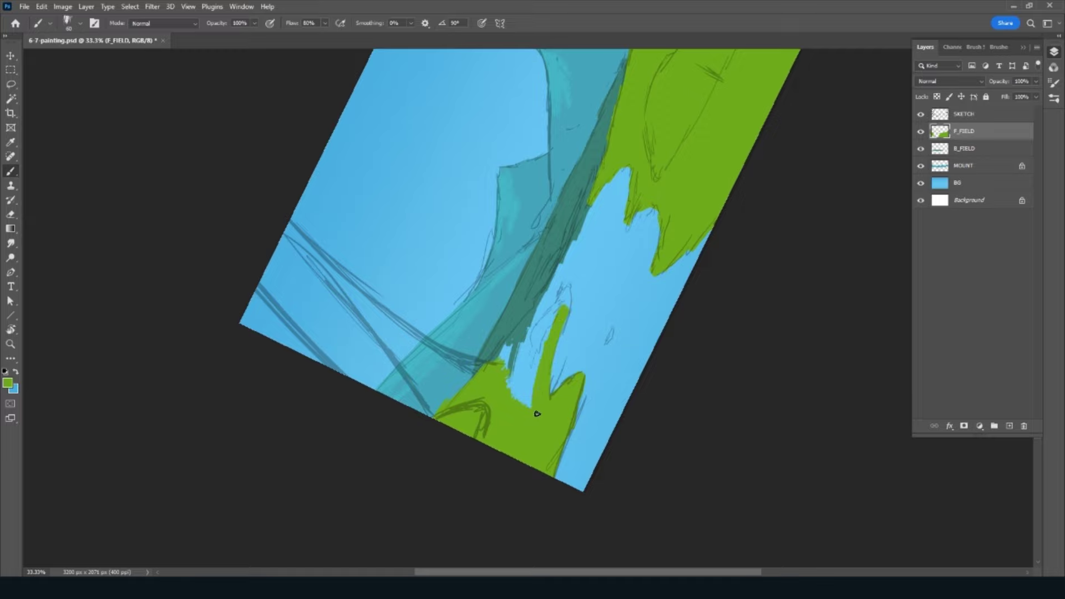
mouse_move(544, 356)
left_mouse_down()
mouse_move(531, 419)
mouse_move(515, 394)
mouse_move(523, 363)
mouse_move(513, 390)
mouse_move(531, 345)
mouse_move(516, 374)
mouse_move(526, 346)
mouse_move(507, 363)
mouse_move(530, 313)
mouse_move(503, 348)
mouse_move(565, 273)
mouse_move(544, 309)
mouse_move(580, 272)
mouse_move(572, 308)
left_mouse_up()
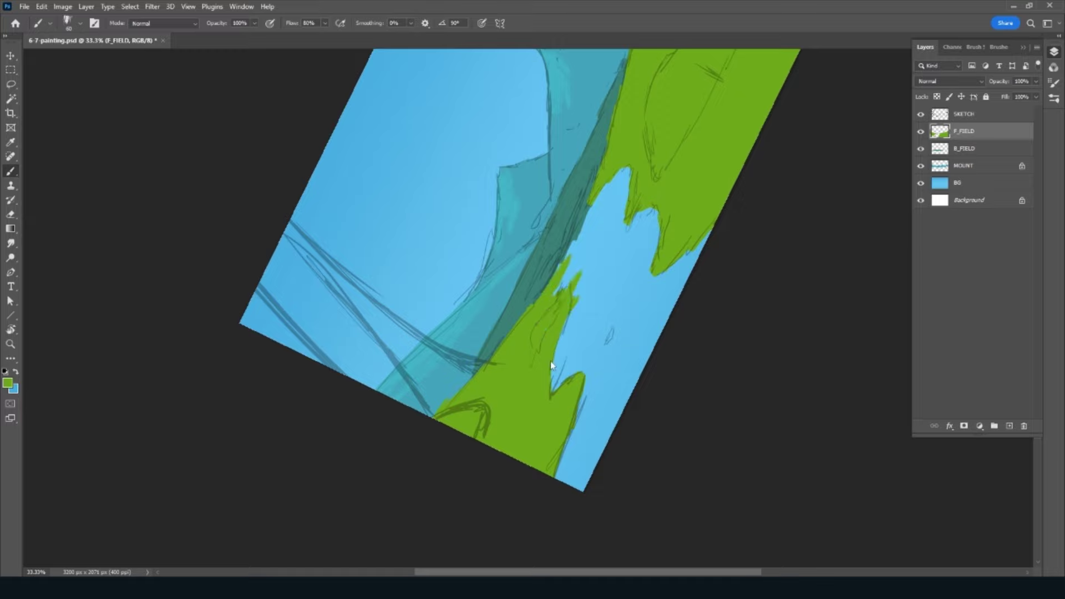
mouse_move(554, 351)
left_mouse_down()
mouse_move(551, 369)
mouse_move(596, 355)
mouse_move(555, 479)
mouse_move(568, 438)
mouse_move(570, 453)
left_mouse_up()
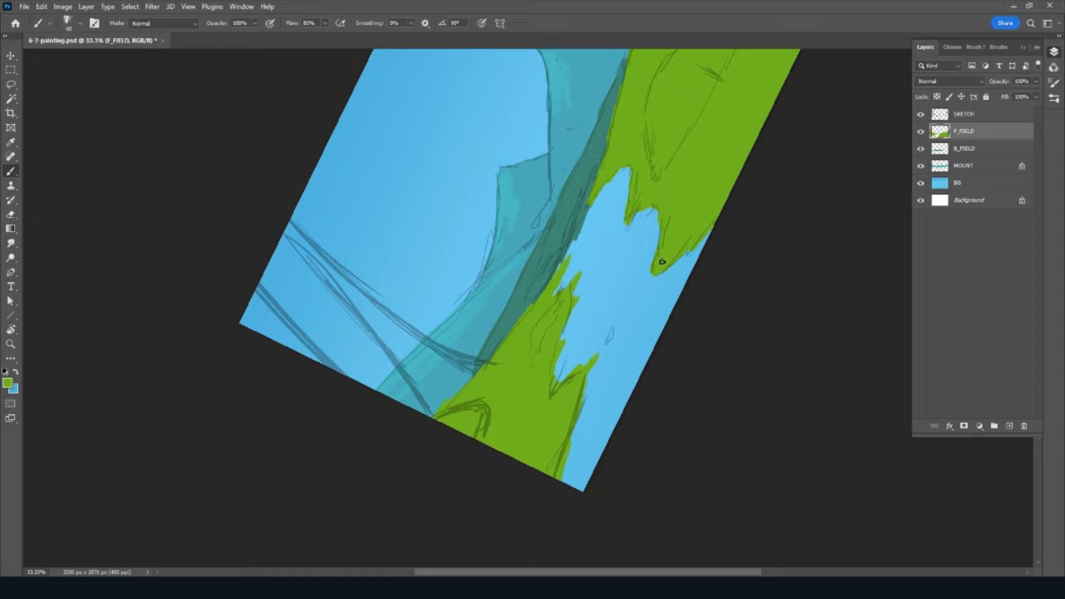
Step: Extend the green bank to the canvas edge, add thin strokes into the river, and save
mouse_move(662, 261)
left_mouse_down()
mouse_move(646, 286)
mouse_move(693, 252)
mouse_move(701, 227)
left_mouse_up()
left_click_drag(658, 198, 613, 250)
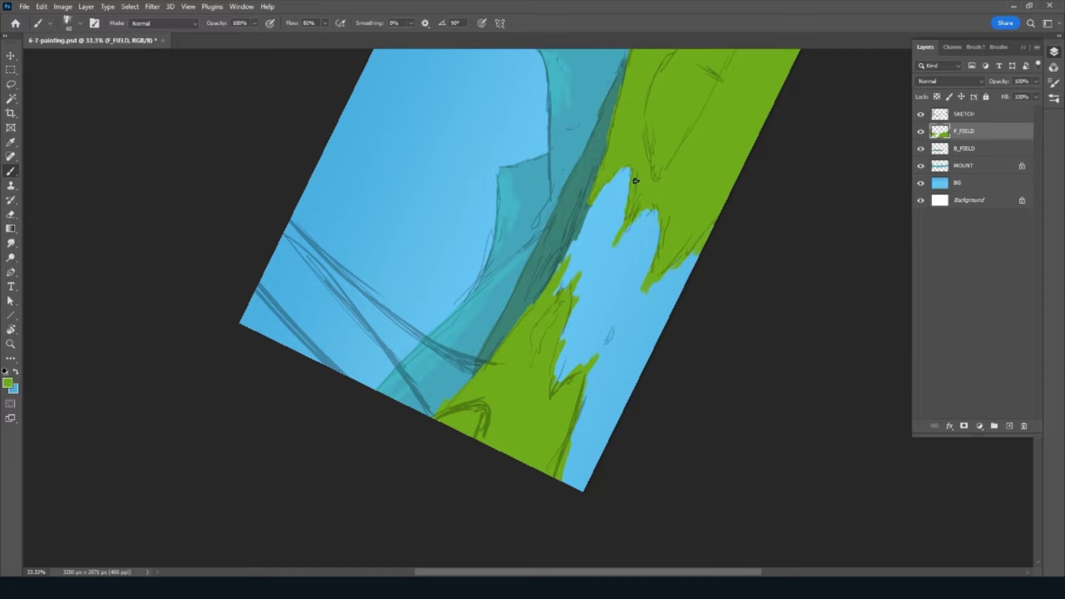
left_click_drag(629, 174, 595, 213)
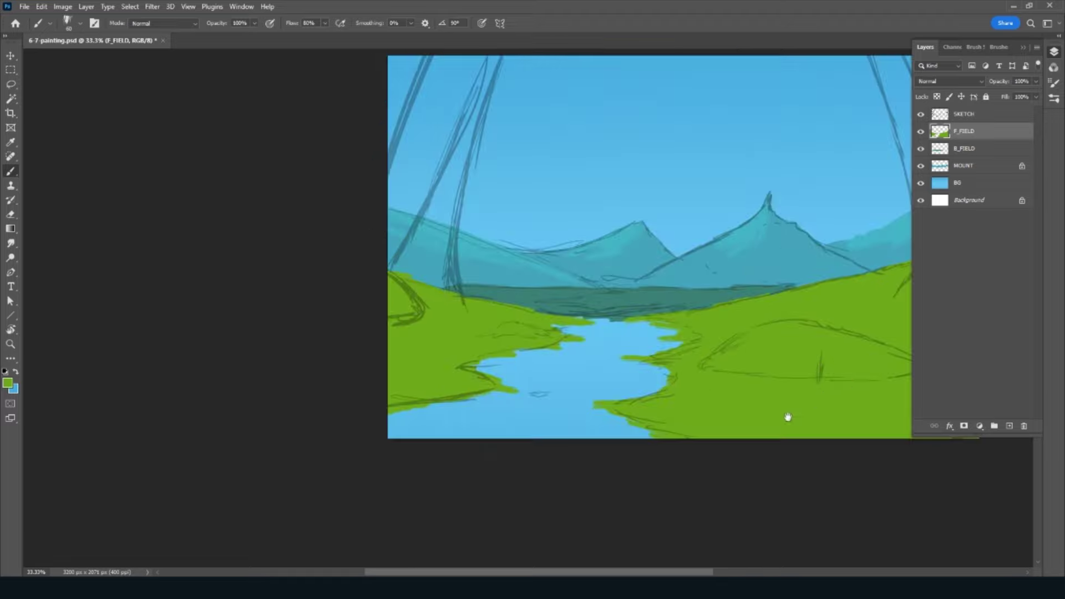
left_click_drag(788, 416, 656, 423)
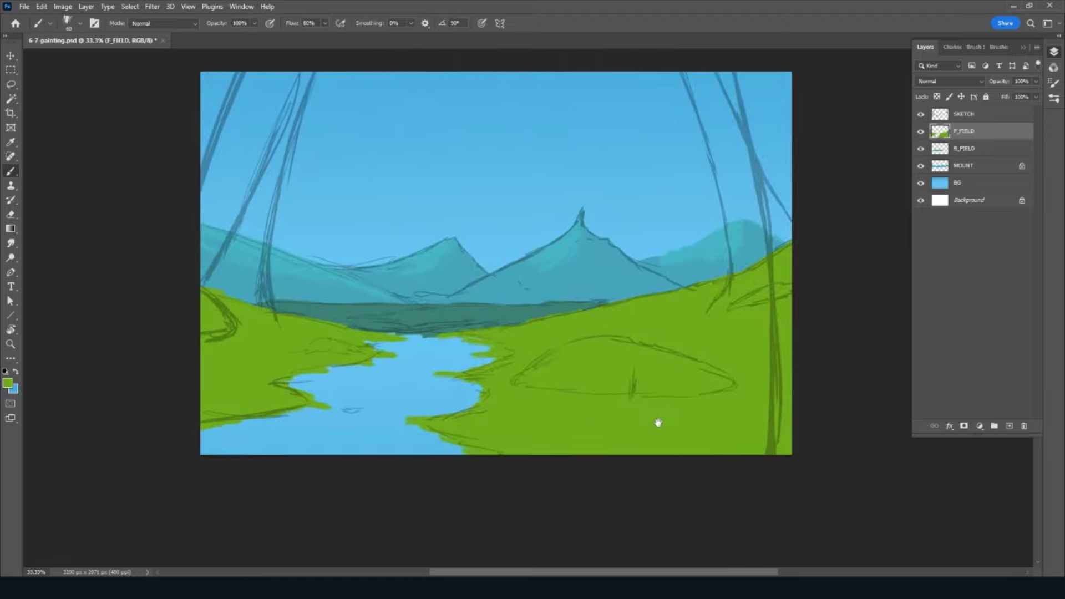
key("ctrl+s")
Step: Touch up the bottom river edge in green, add a PATH layer below the front field, and save
left_click_drag(442, 442, 490, 455)
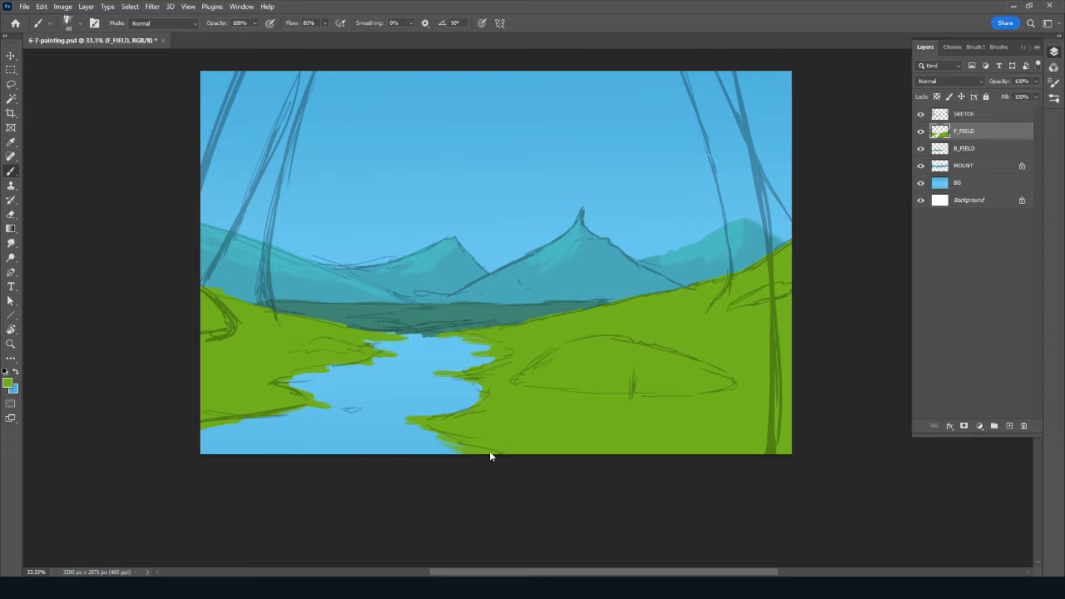
left_click(1008, 425, "ctrl")
double_click(965, 150)
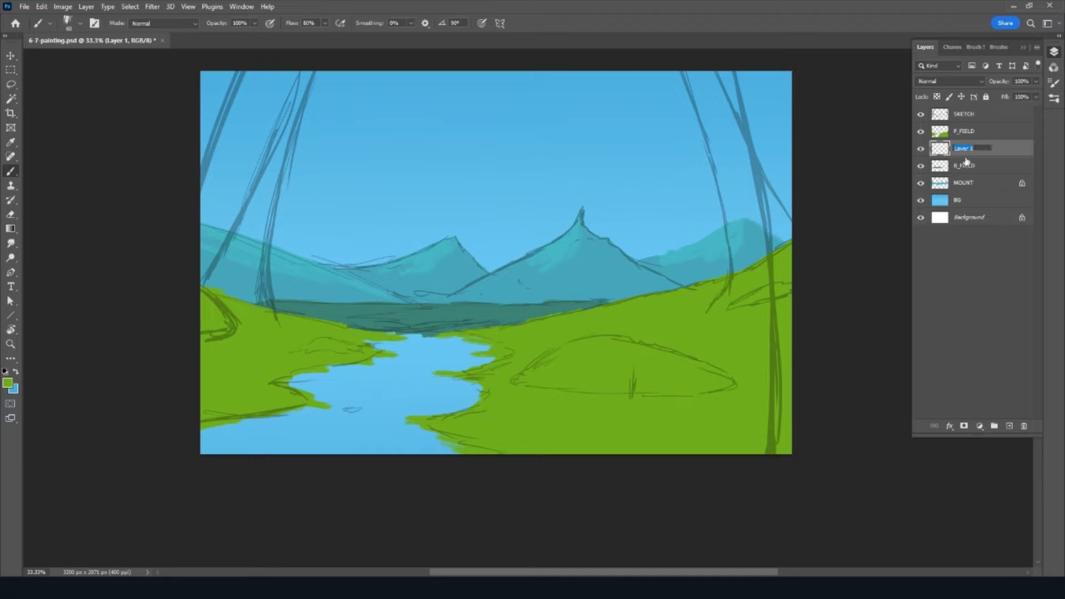
key("Return")
key("ctrl+s")
Step: Rotate the view about 49° and paint a tan stroke along the lower-right edge at brush size 100
key("ctrl+a")
scroll(136, 244, "down", 1)
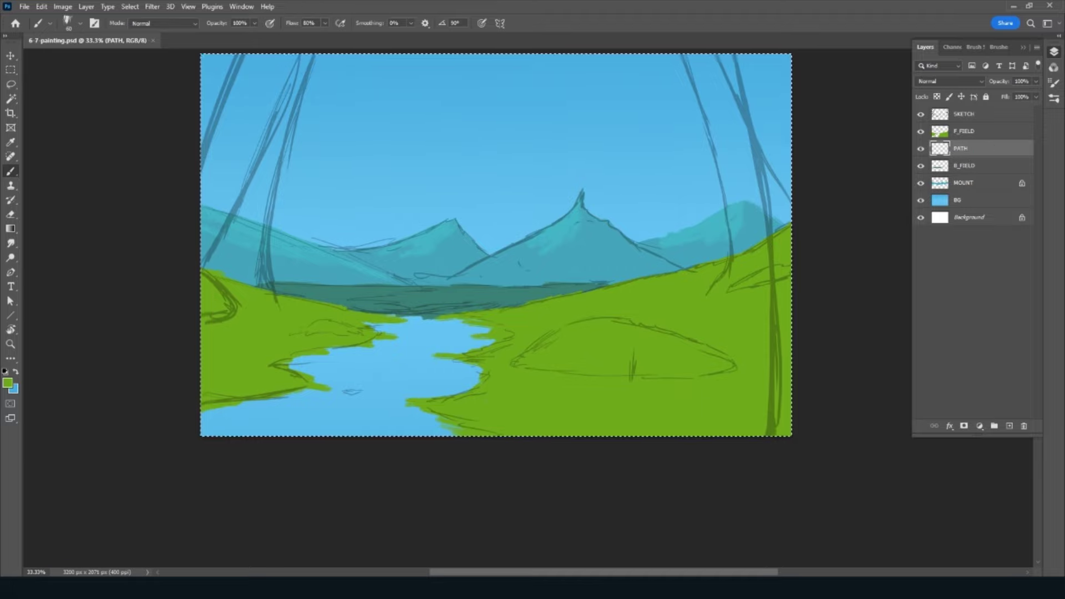
scroll(497, 250, "up", 1)
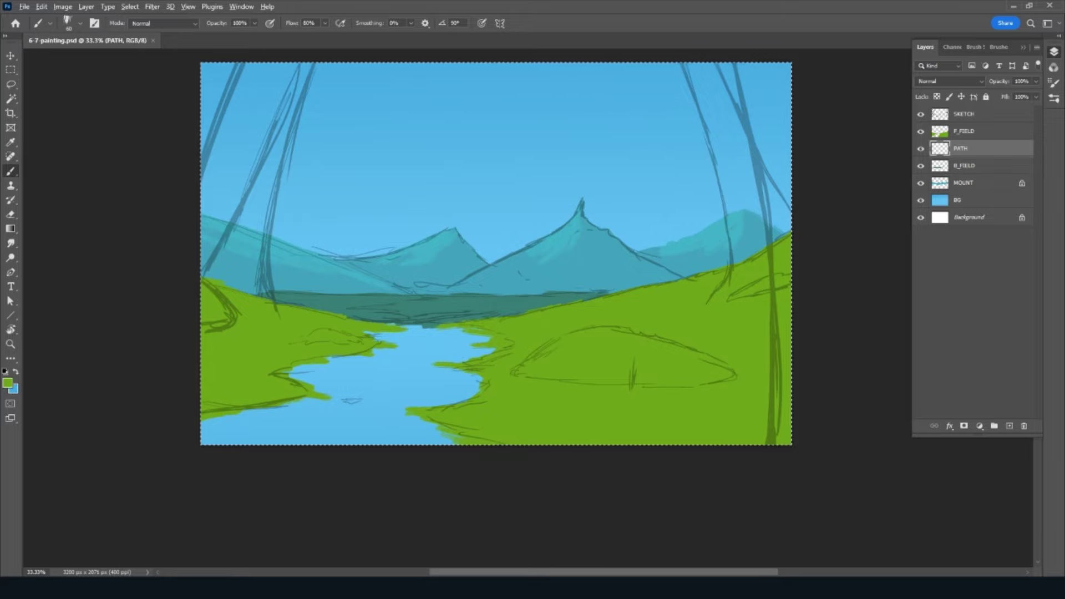
key("r")
mouse_move(371, 520)
left_mouse_down()
mouse_move(571, 475)
mouse_move(574, 394)
left_mouse_up()
key("ctrl+d")
scroll(573, 395, "down", 3)
key("b")
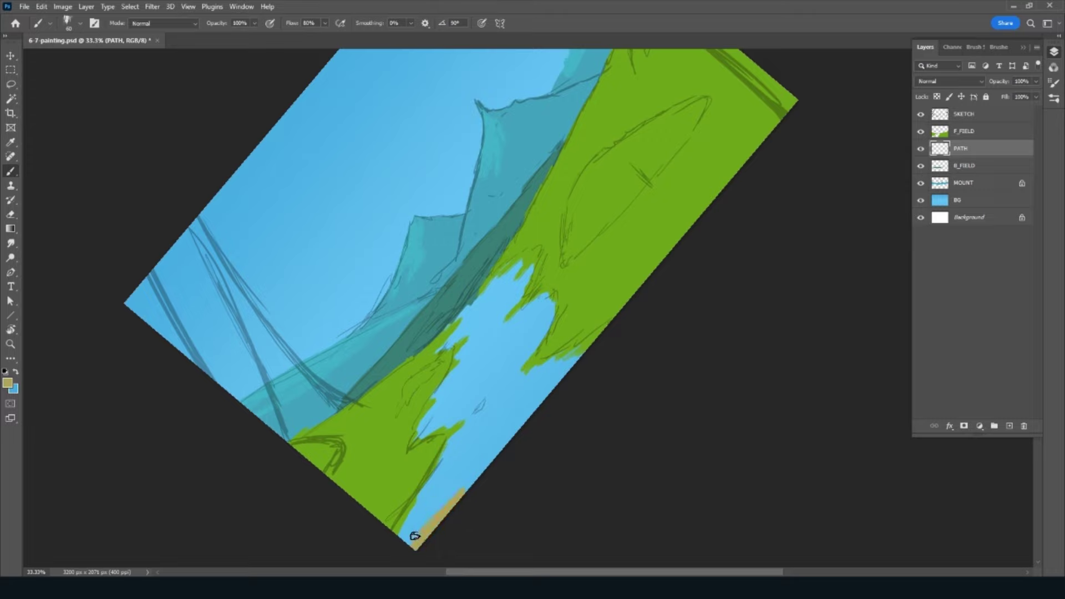
key("bracketright")
key("bracketright")
key("bracketright")
left_click_drag(416, 540, 574, 361)
Step: Widen the tan path band and cover the remaining blue river area, then level the view
mouse_move(432, 517)
left_mouse_down()
mouse_move(454, 525)
mouse_move(416, 530)
mouse_move(560, 345)
left_mouse_up()
mouse_move(590, 301)
left_mouse_down()
mouse_move(496, 371)
mouse_move(423, 487)
mouse_move(551, 281)
mouse_move(510, 328)
mouse_move(529, 271)
left_mouse_up()
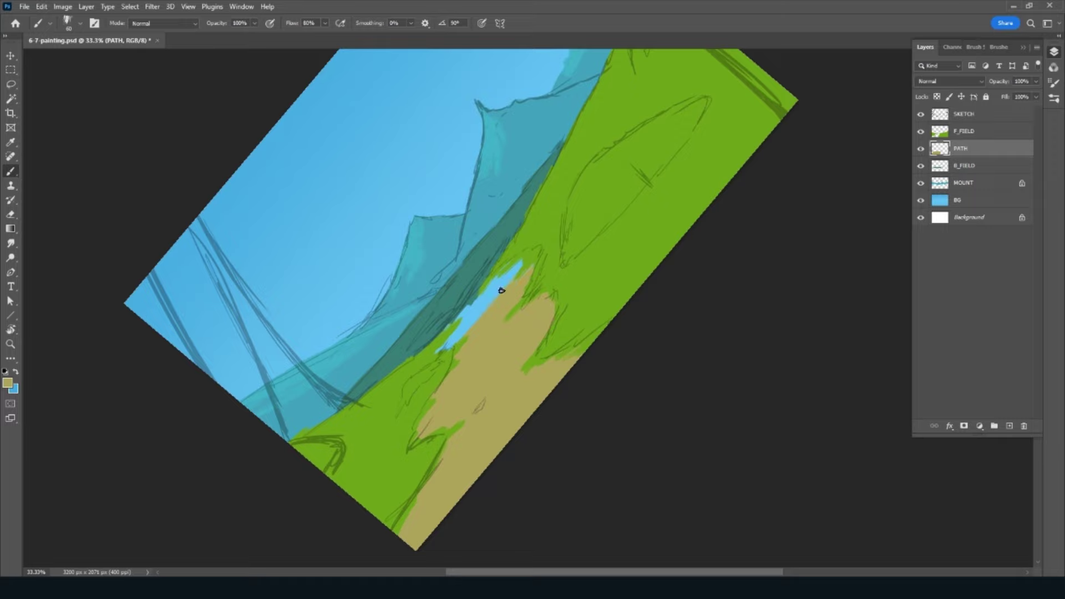
mouse_move(502, 290)
left_mouse_down()
mouse_move(463, 331)
mouse_move(464, 314)
left_mouse_up()
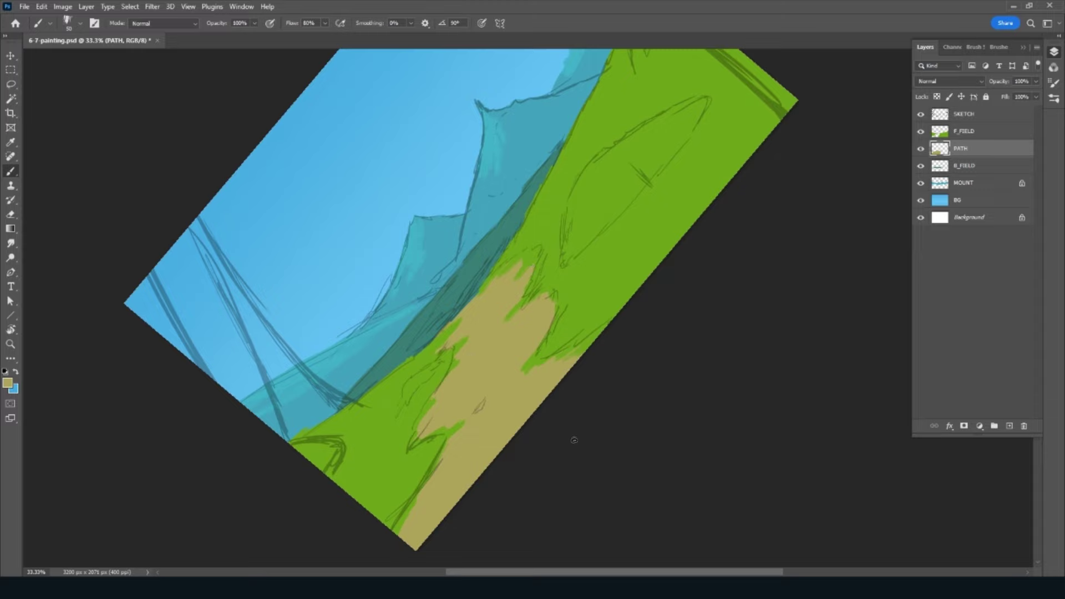
key("Escape")
Step: Save, then toggle the SKETCH layer off and on to check the painting
key("ctrl+s")
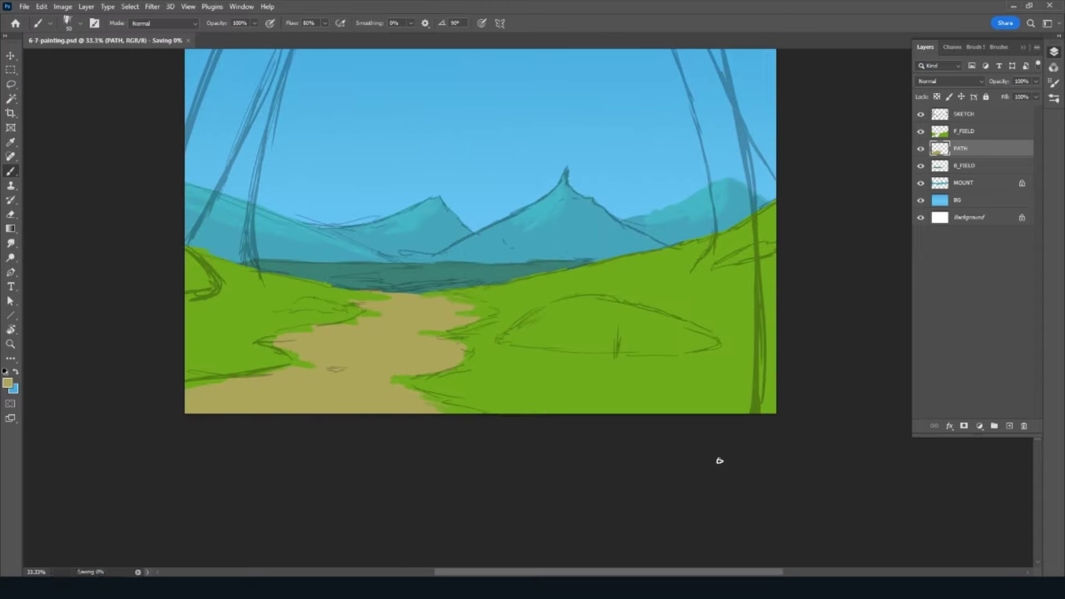
left_click(8, 382)
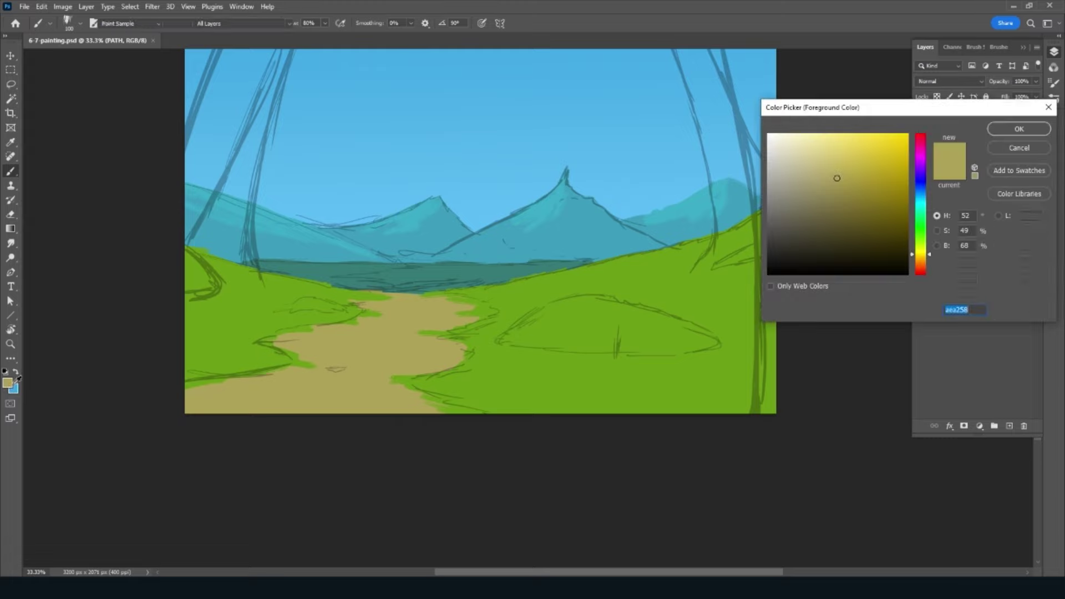
left_click(1014, 148)
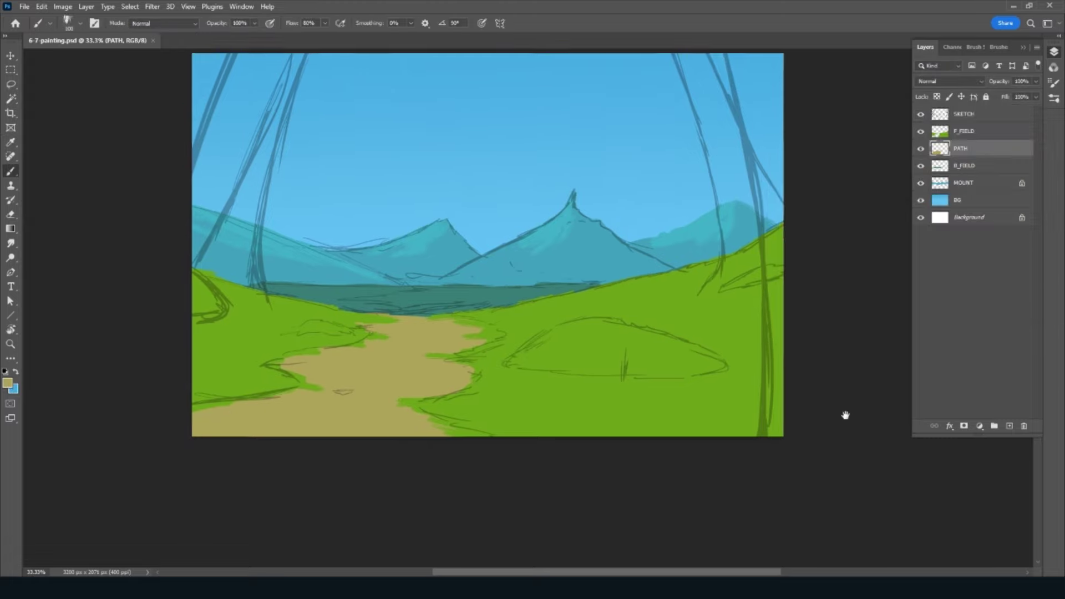
left_click(921, 114)
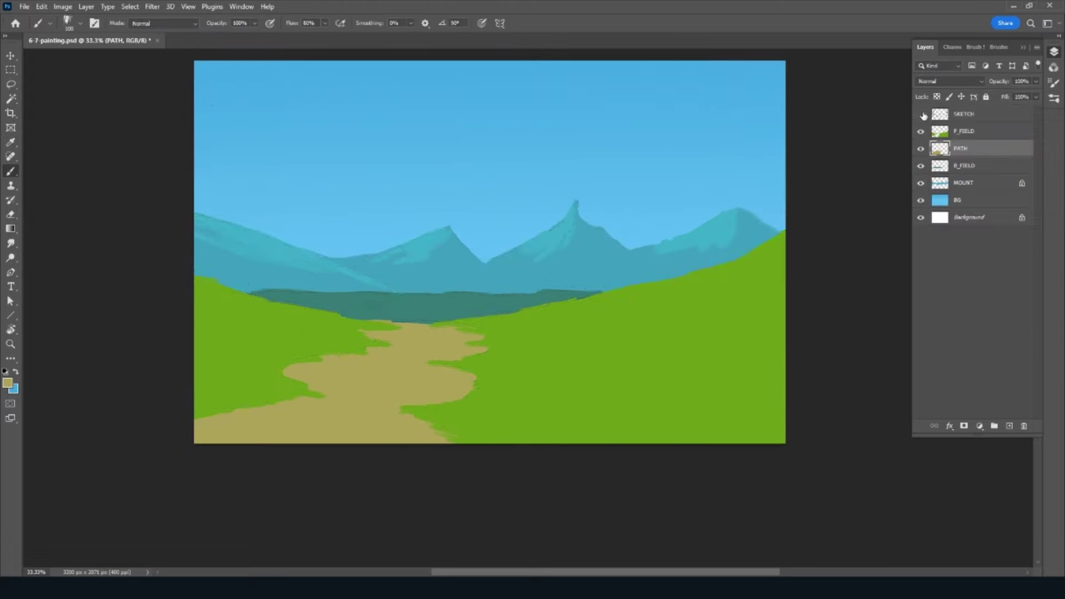
left_click(921, 114)
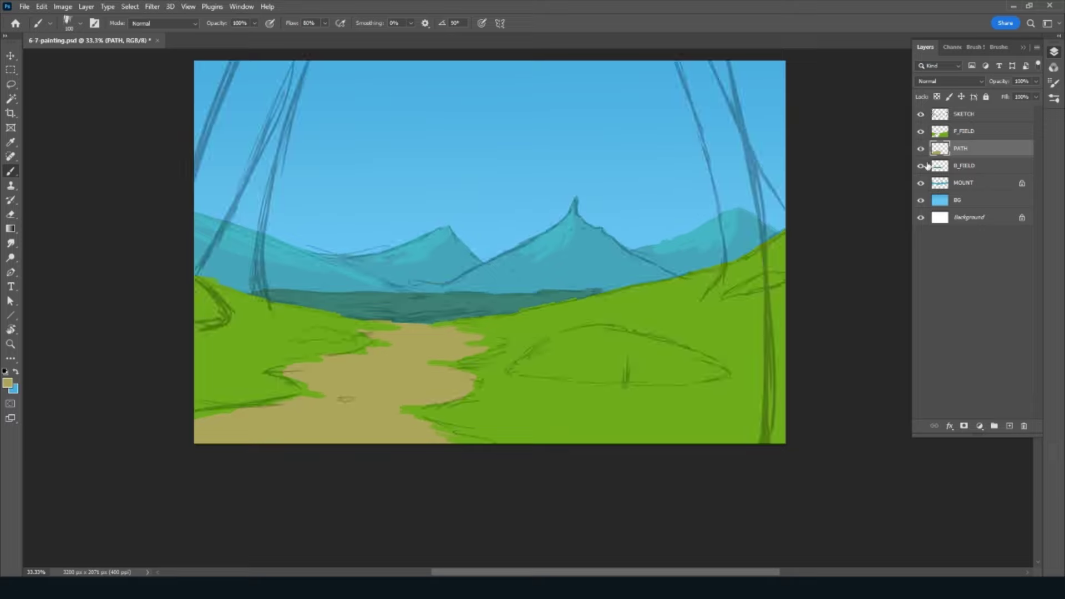
Step: Select B_FIELD and set the foreground to a lighter teal sampled from the dark band
left_click(994, 169)
left_click(7, 385)
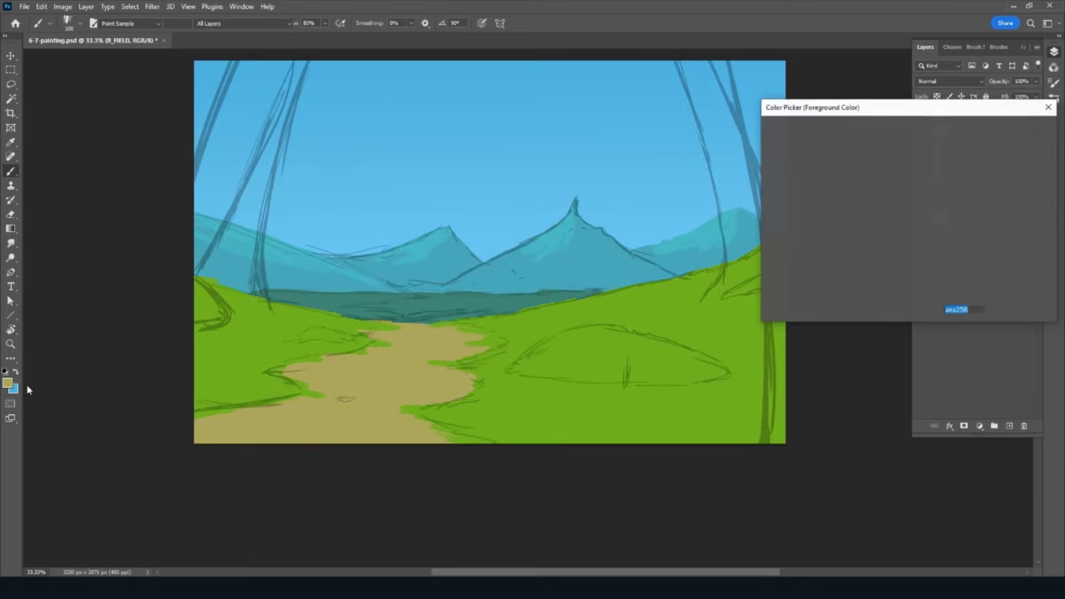
left_click(465, 303)
left_click(832, 186)
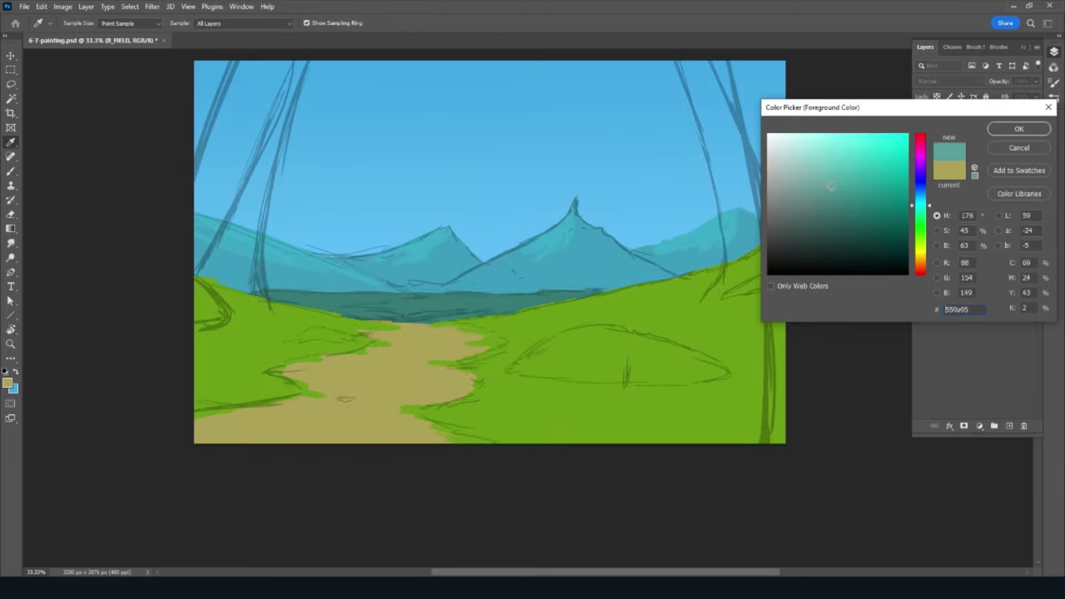
left_click(1019, 128)
Step: Lock B_FIELD's transparency, fill it lighter teal, then refill it with a sampled purer green
key("slash")
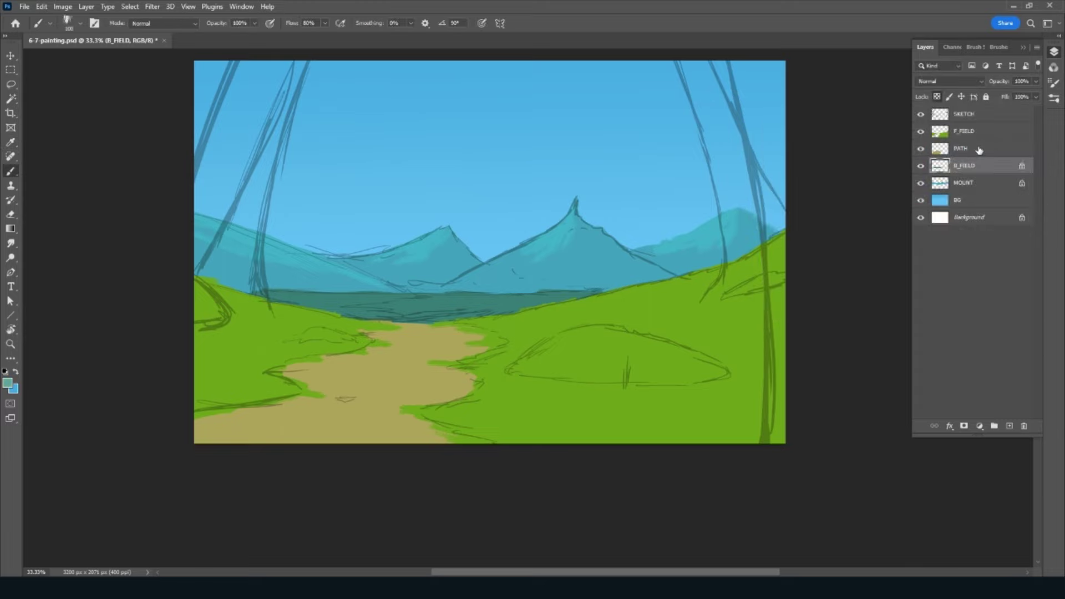
key("alt+BackSpace")
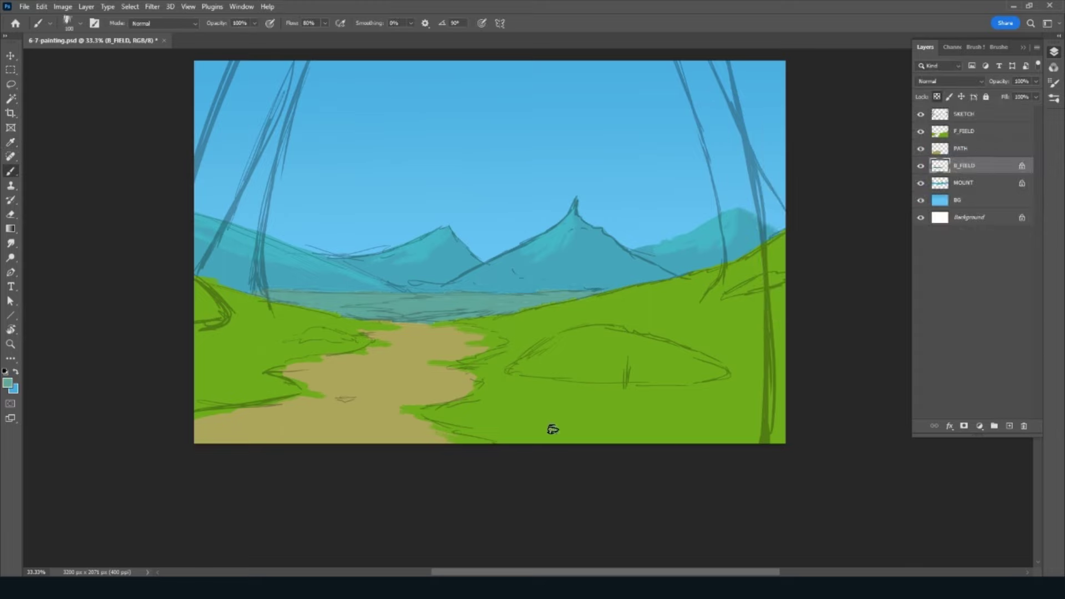
left_click(8, 385)
left_click(577, 416)
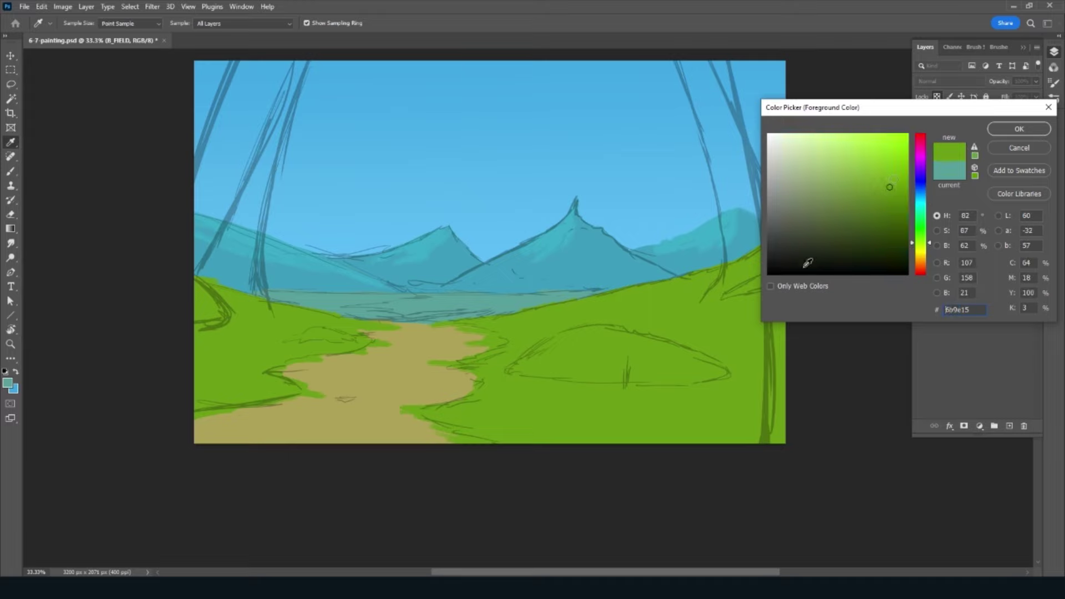
left_click_drag(923, 245, 924, 235)
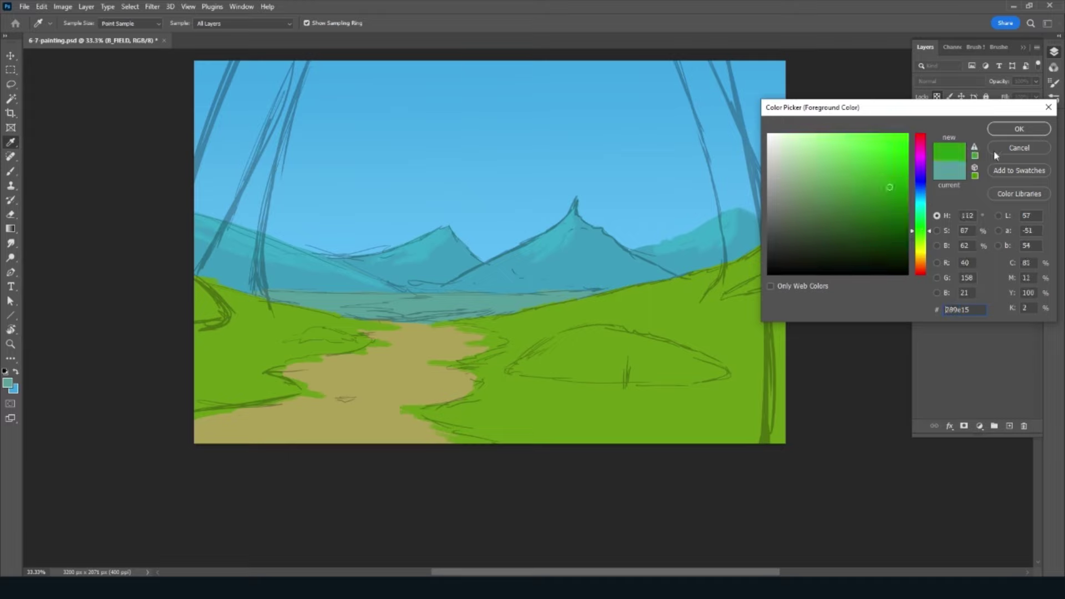
left_click(1010, 128)
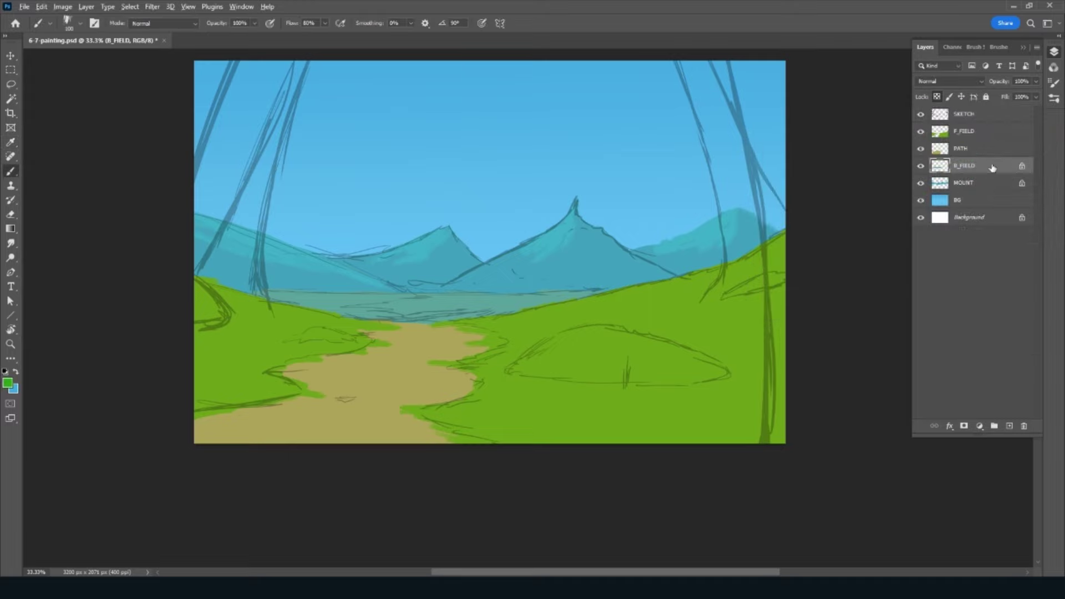
key("alt+BackSpace")
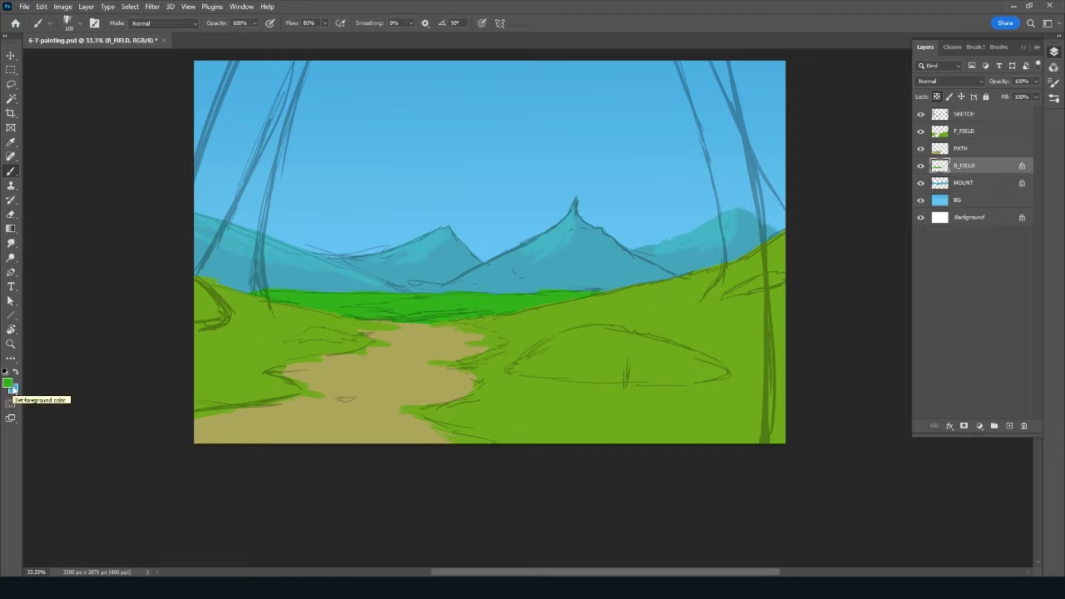
Step: Pick a brighter green and widen a bright band along the field's far edge
left_click(7, 383)
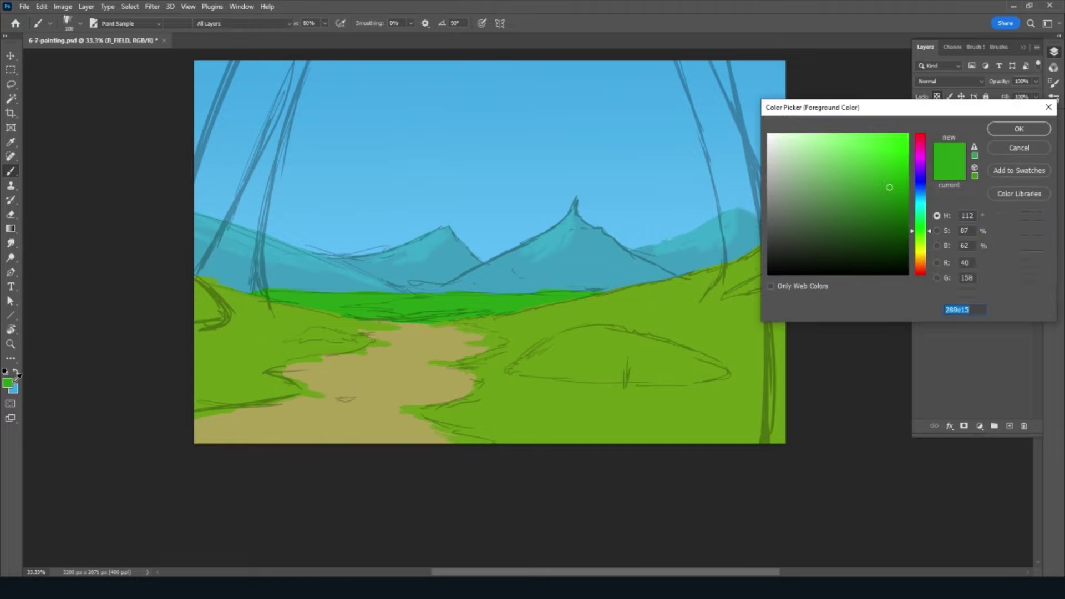
left_click_drag(882, 188, 856, 183)
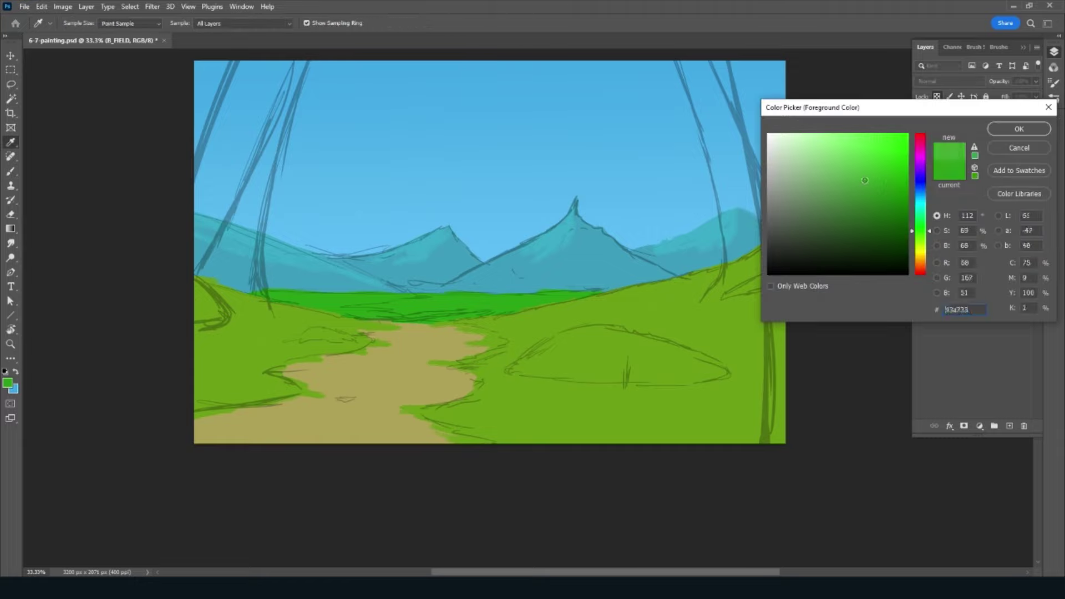
left_click(1013, 130)
key("r")
left_click_drag(414, 472, 541, 447)
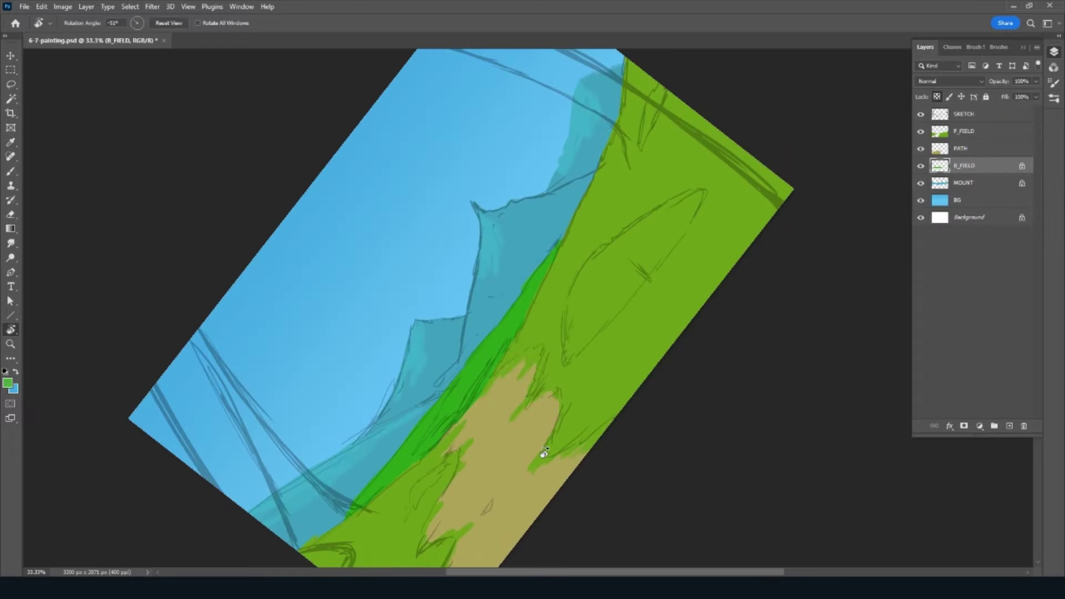
key("b")
mouse_move(339, 520)
left_mouse_down()
mouse_move(394, 468)
mouse_move(449, 388)
mouse_move(435, 430)
mouse_move(499, 355)
mouse_move(558, 240)
mouse_move(459, 411)
left_mouse_up()
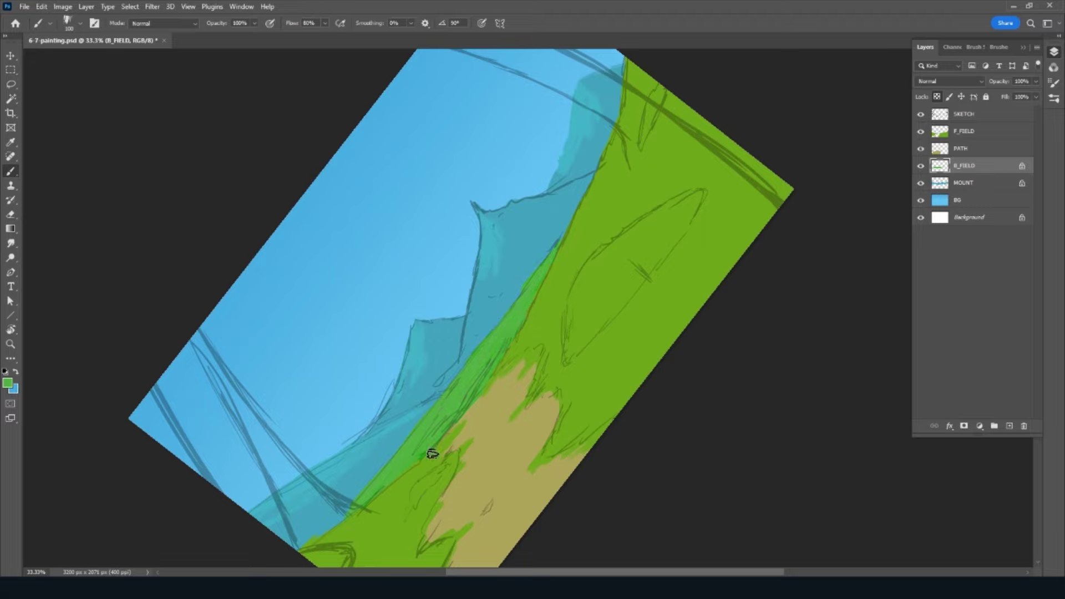
left_click_drag(474, 449, 448, 391)
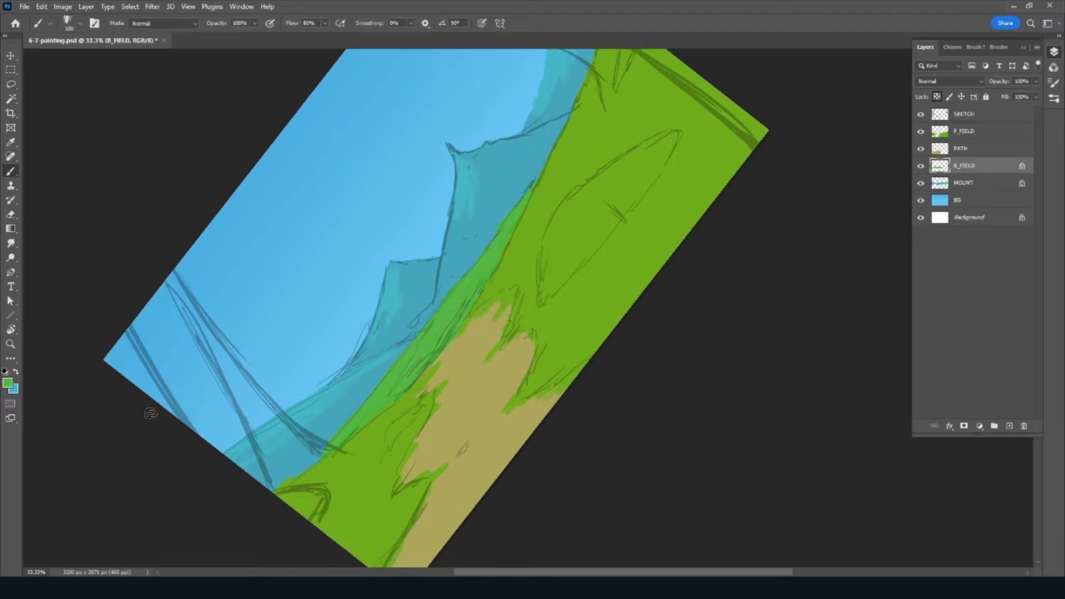
Step: Sample the field's yellow-green toward pure green, shrink the brush to 50, and toggle transparency lock
left_click(8, 382)
left_click(587, 307)
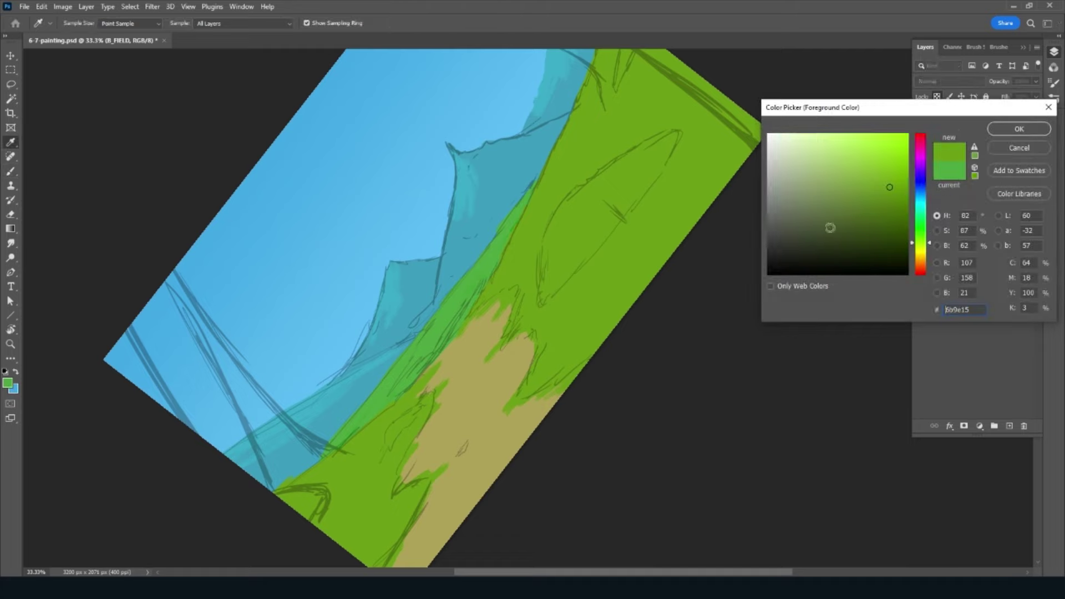
left_click_drag(922, 234, 924, 227)
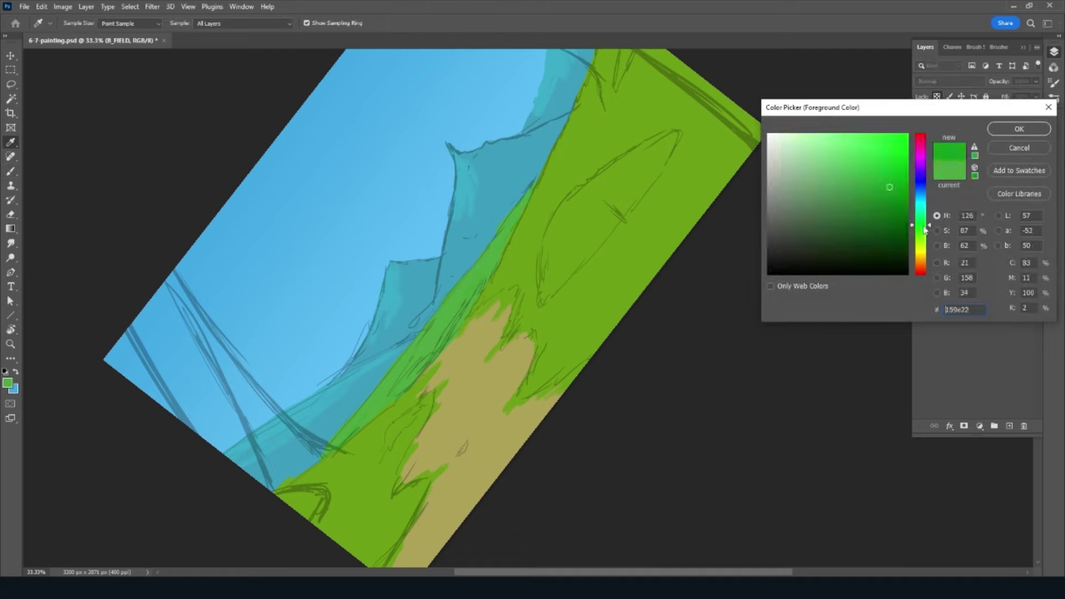
left_click_drag(862, 188, 844, 181)
left_click(1019, 128)
key("b")
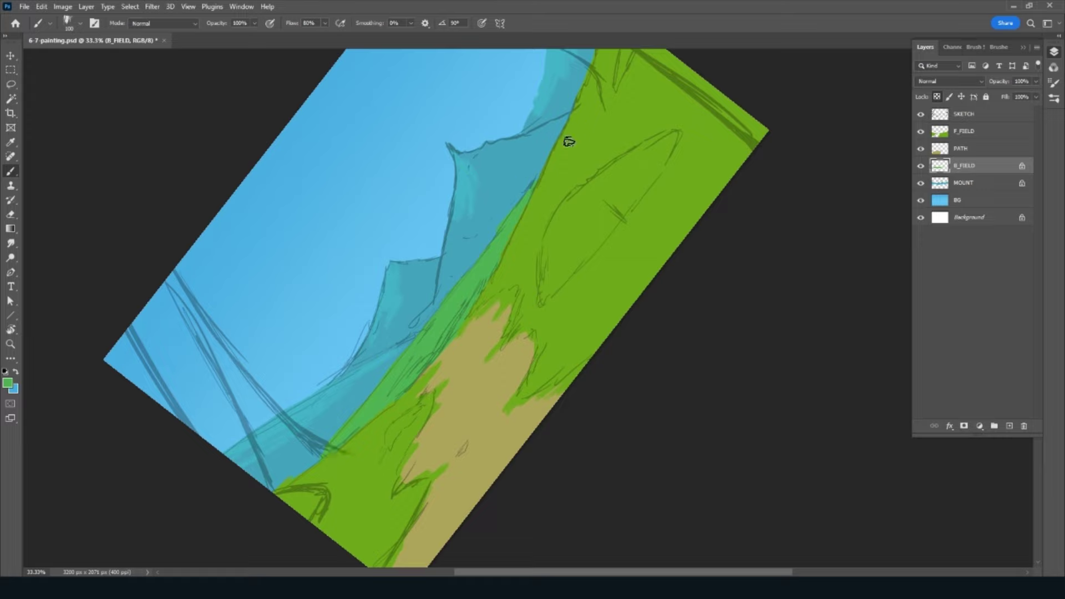
key("/")
key("bracketleft")
key("bracketleft")
key("bracketleft")
key("slash")
Step: Paint a brighter green stroke along the field's far edge in a re-sampled green, then save
left_click(8, 383)
left_click(575, 315)
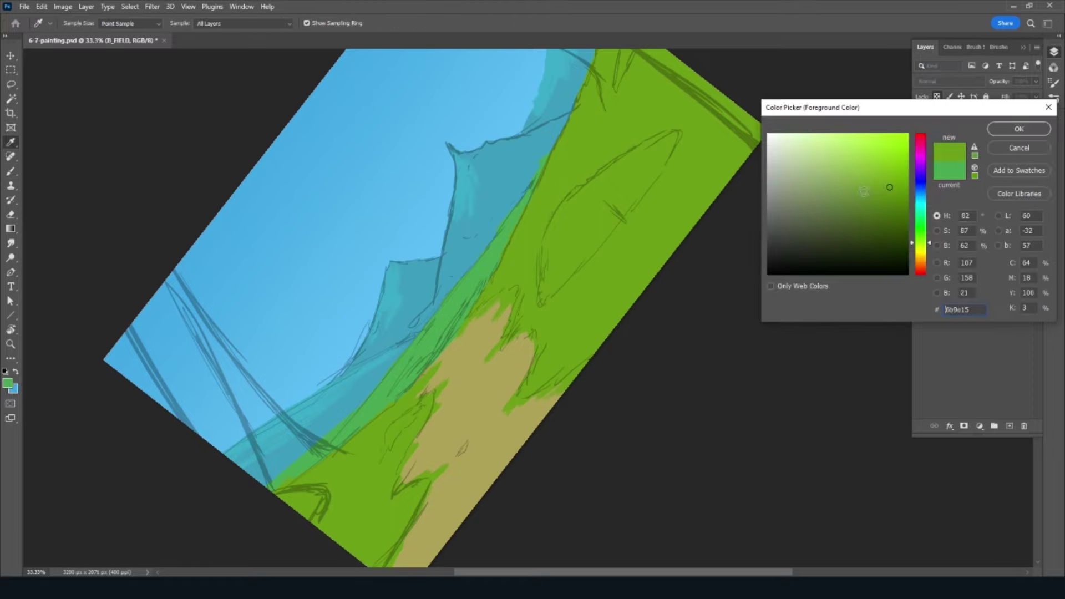
left_click_drag(924, 236, 924, 233)
left_click(1018, 129)
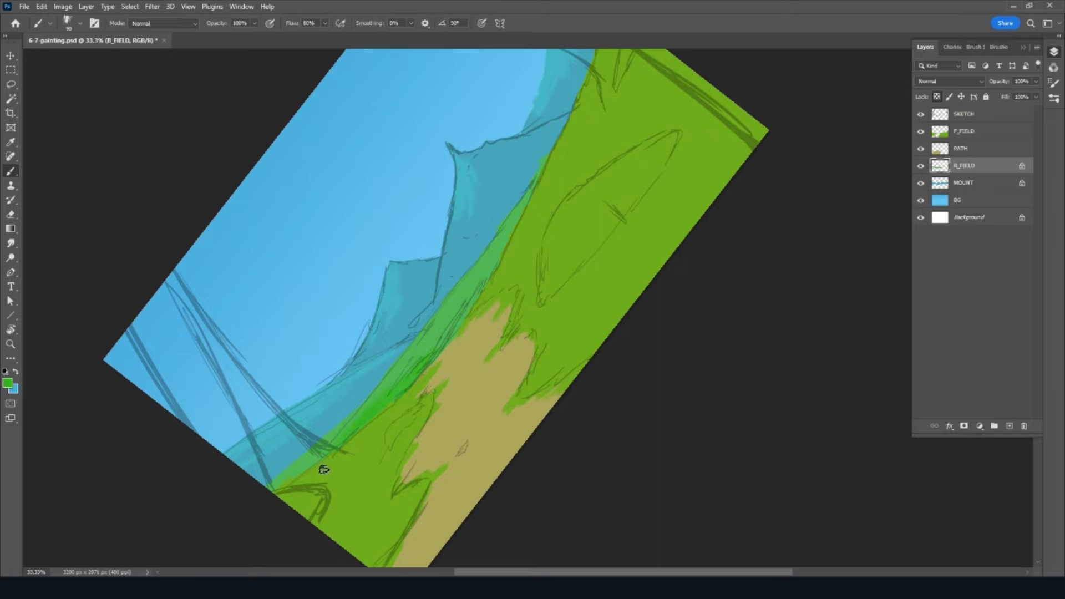
mouse_move(361, 421)
left_mouse_down()
mouse_move(492, 273)
mouse_move(533, 204)
left_mouse_up()
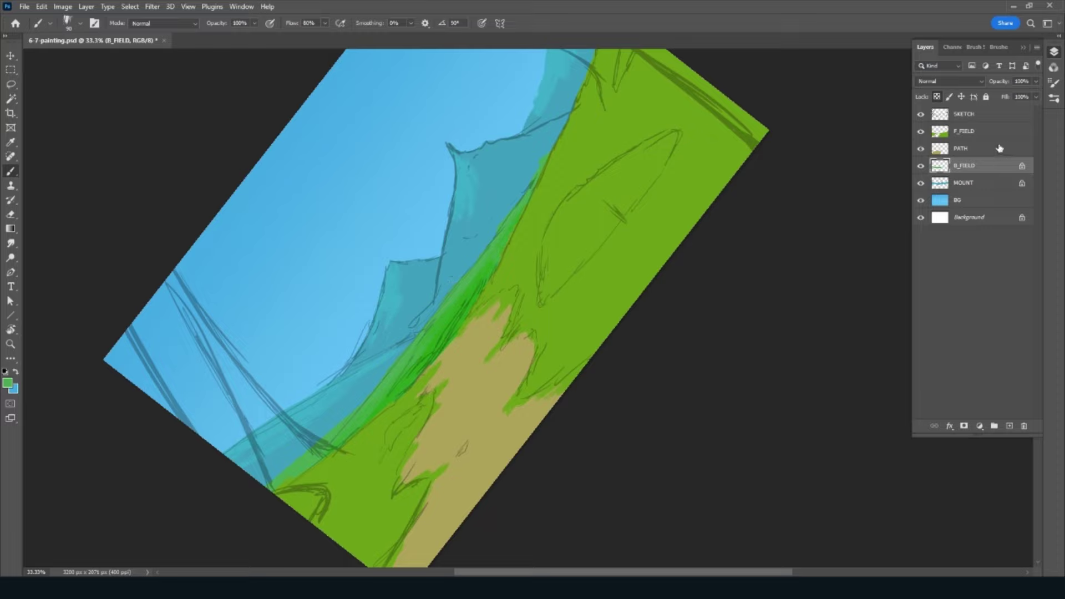
key("ctrl+s")
Step: On F_FIELD, paint darker green strokes along the front field's right edge
left_click(997, 137)
key("ctrl+minus")
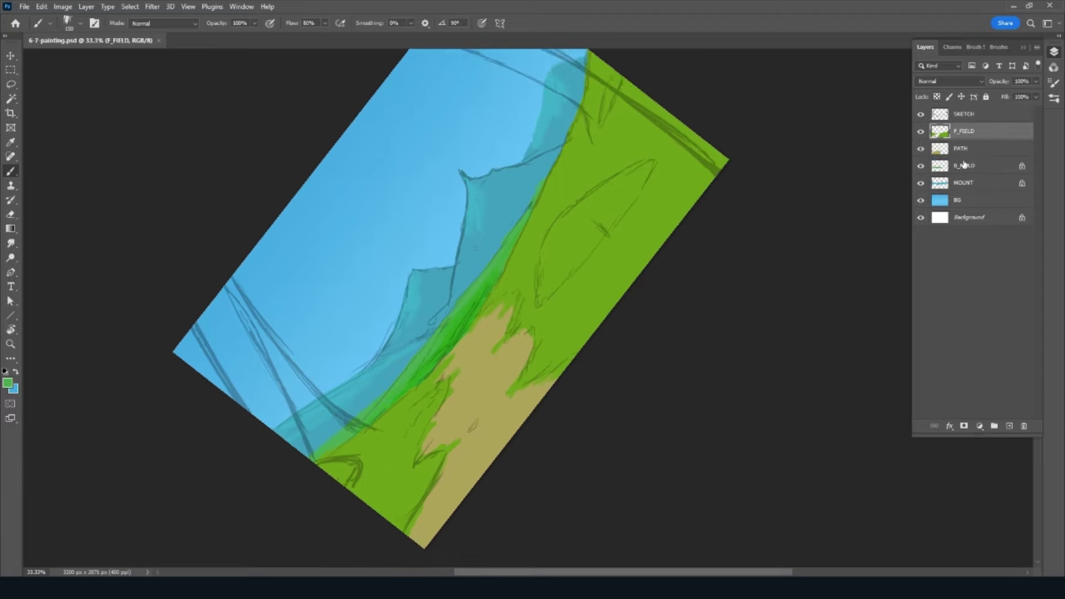
left_click_drag(581, 355, 491, 381)
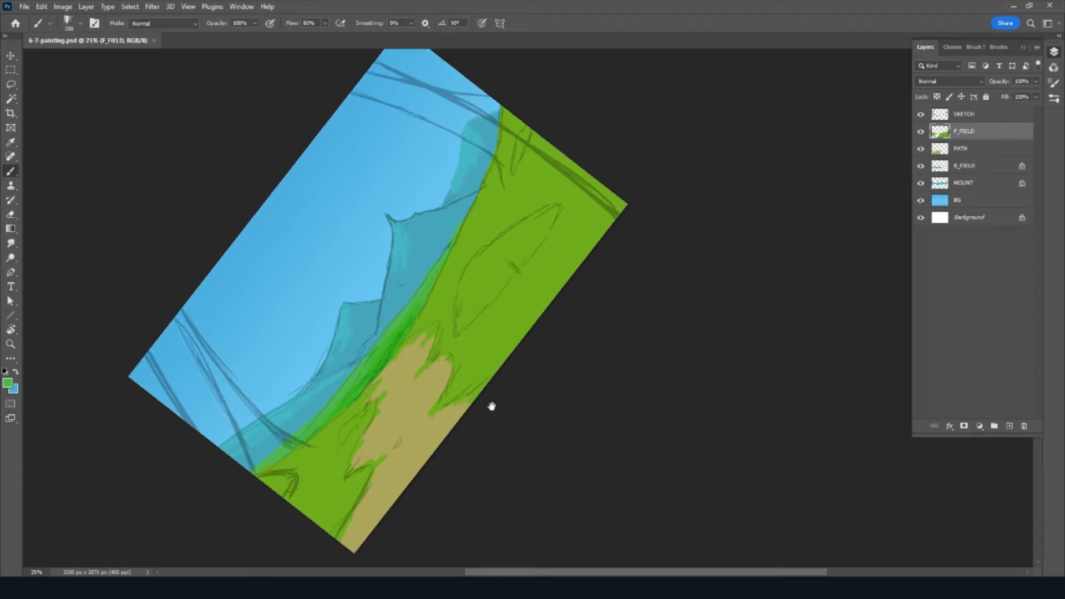
left_click(8, 383)
left_click(894, 200)
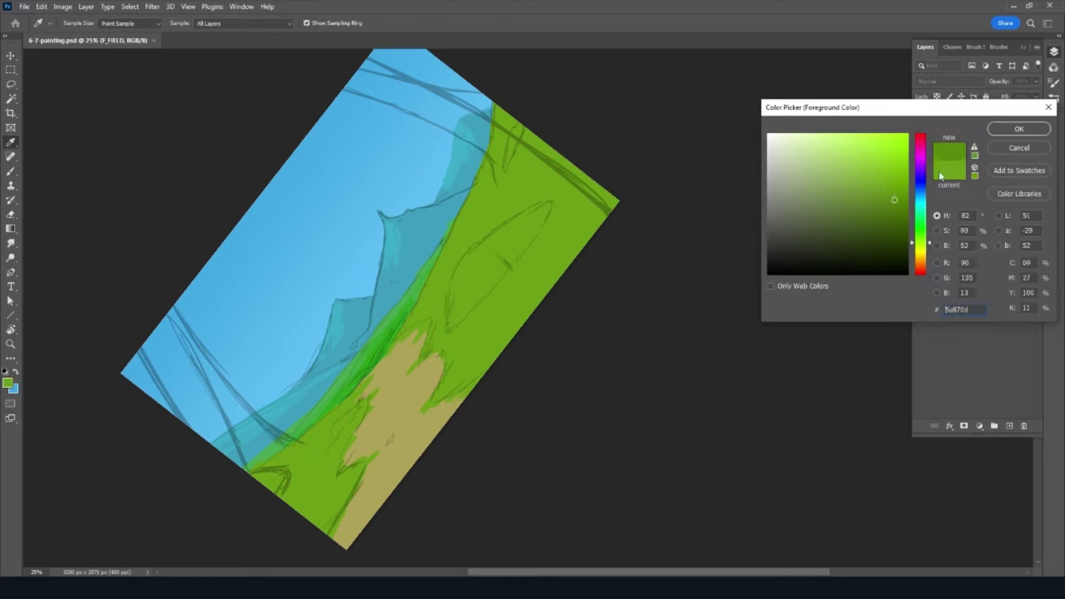
key("Return")
mouse_move(538, 275)
left_mouse_down()
mouse_move(599, 190)
mouse_move(487, 368)
left_mouse_up()
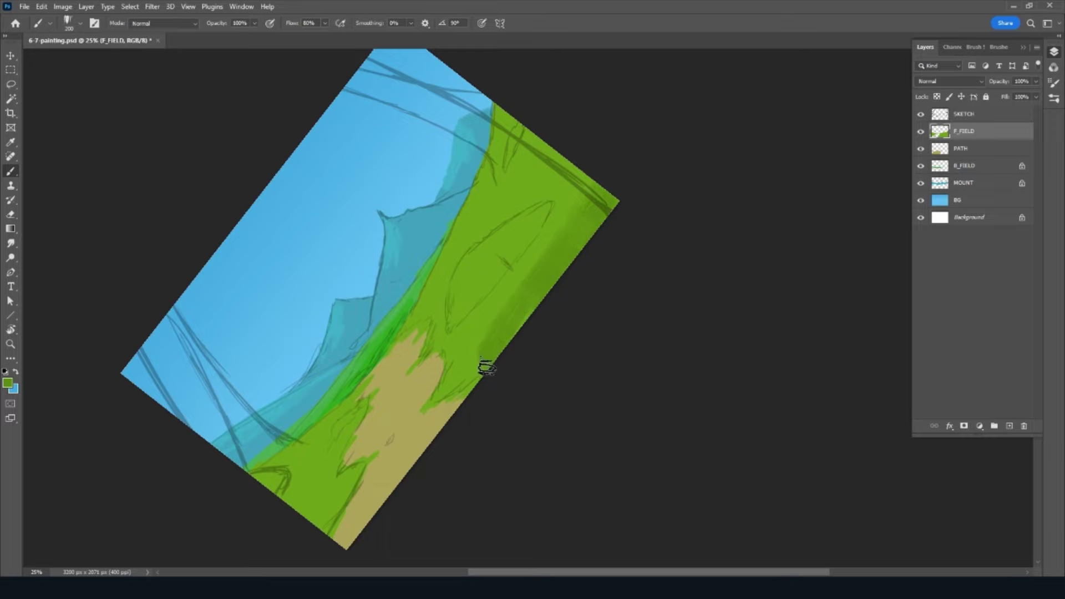
Step: Lock F_FIELD transparency, darken its edges and the path border, then sample a darker green
key("slash")
mouse_move(457, 404)
left_mouse_down()
mouse_move(528, 276)
mouse_move(478, 333)
mouse_move(578, 173)
mouse_move(548, 207)
left_mouse_up()
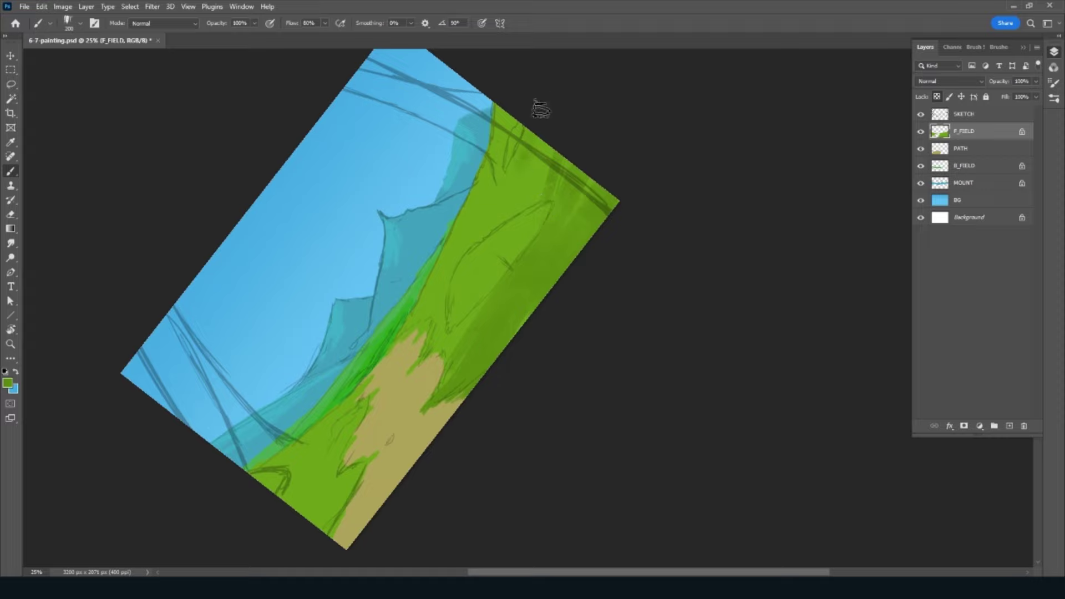
left_click_drag(528, 133, 506, 171)
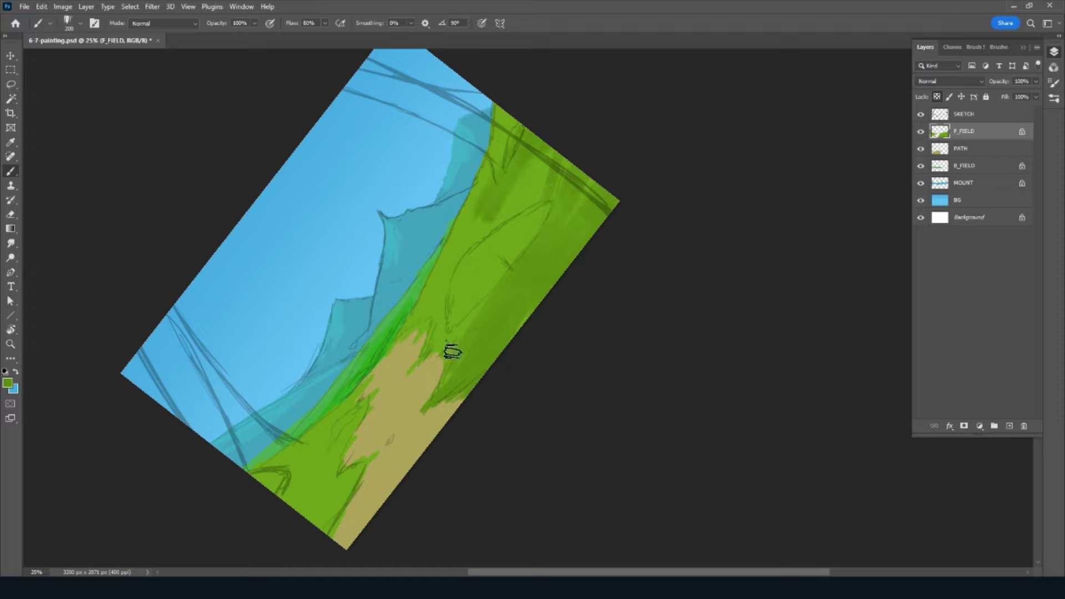
mouse_move(347, 492)
left_mouse_down()
mouse_move(326, 519)
mouse_move(279, 509)
mouse_move(347, 418)
left_mouse_up()
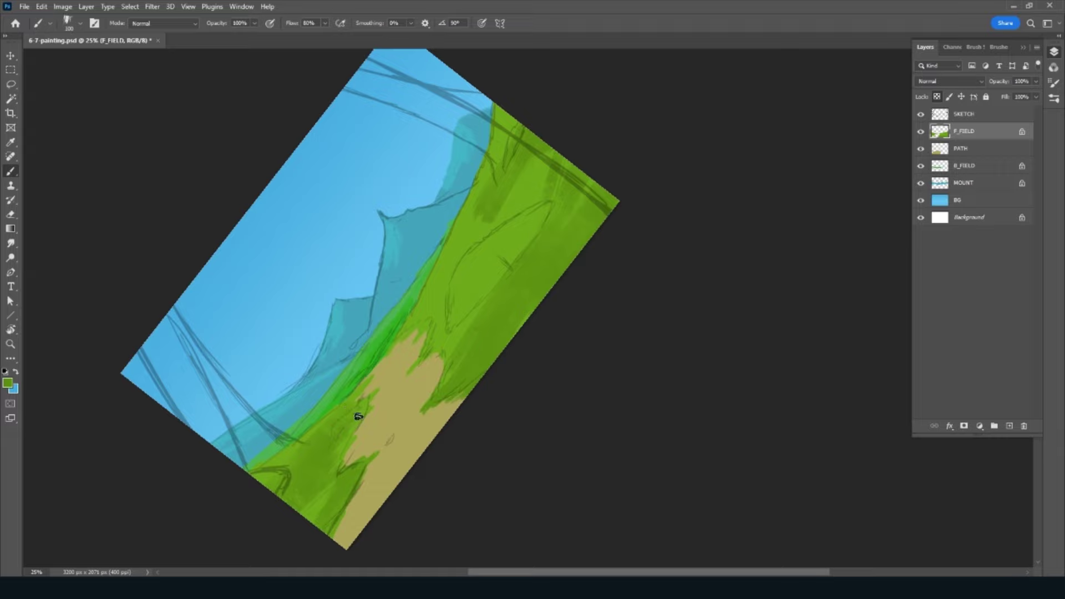
mouse_move(406, 346)
left_mouse_down()
mouse_move(397, 340)
mouse_move(444, 350)
mouse_move(426, 362)
left_mouse_up()
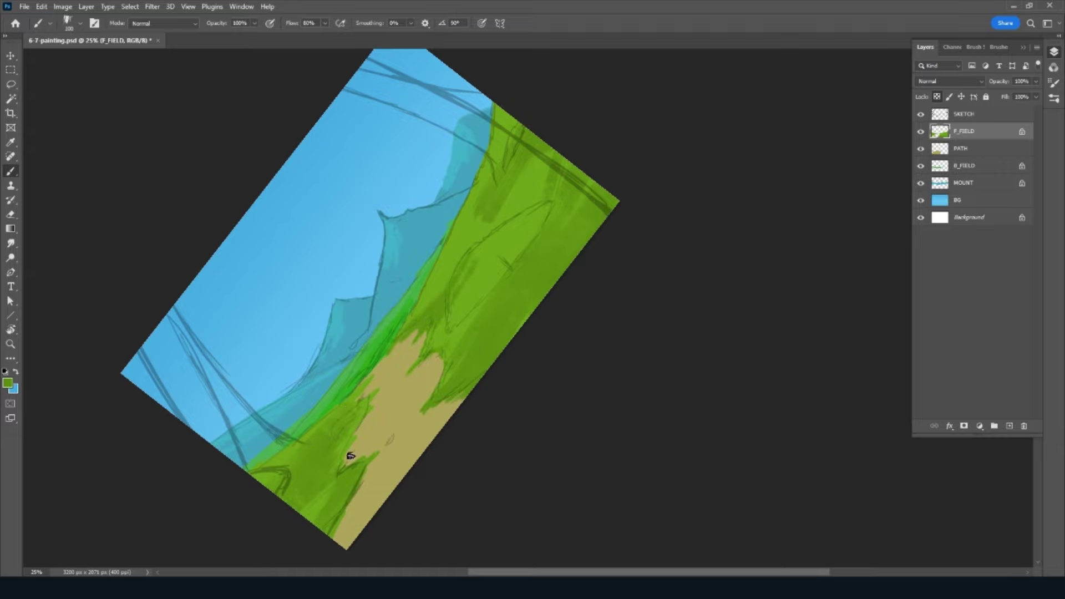
left_click_drag(361, 428, 353, 452)
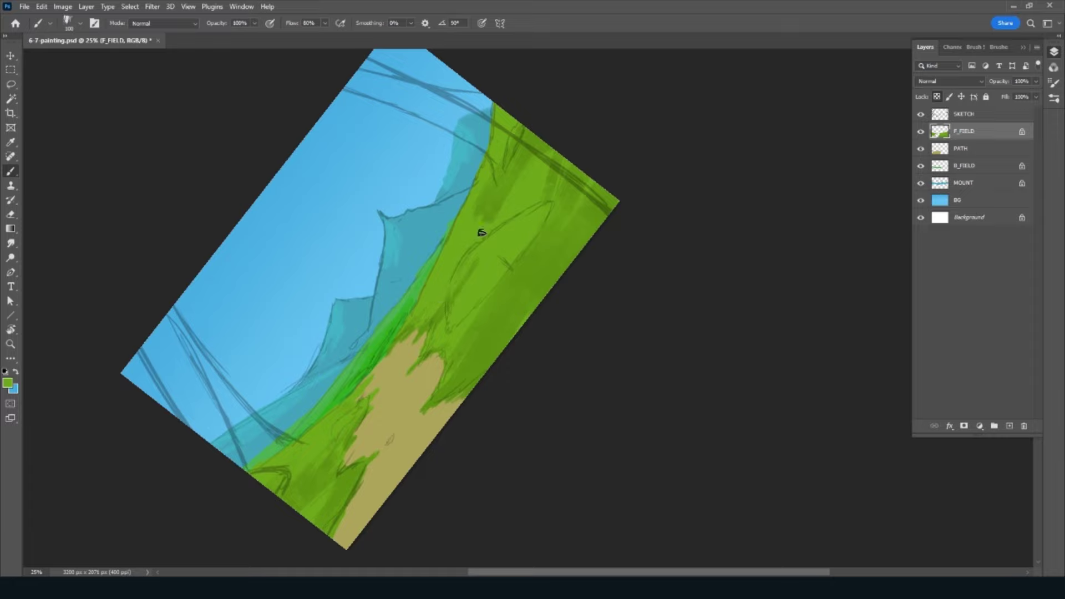
key("bracketright")
key("bracketright")
key("bracketright")
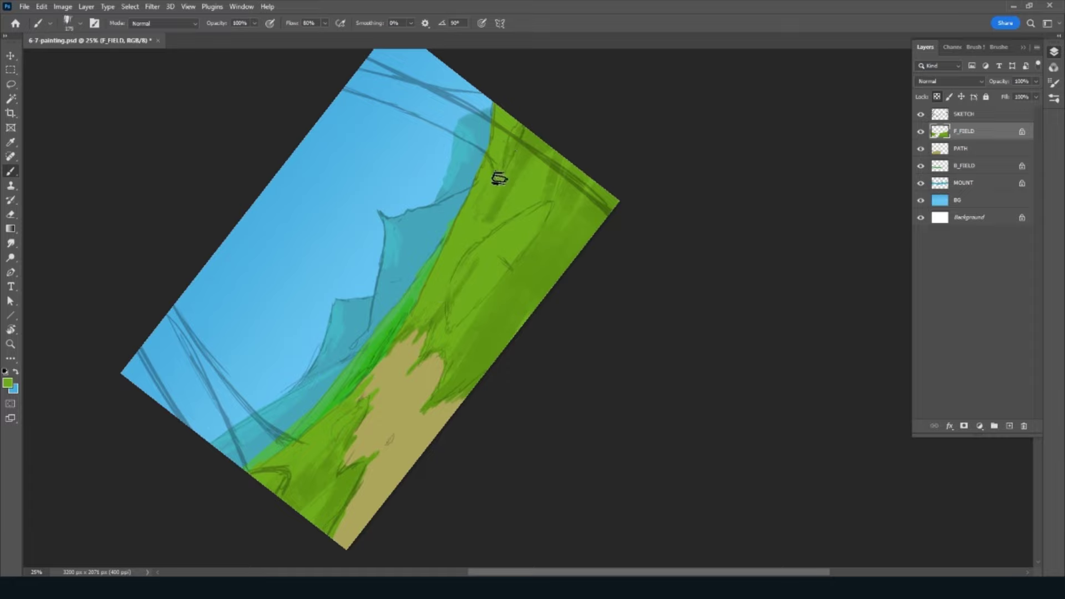
key("alt")
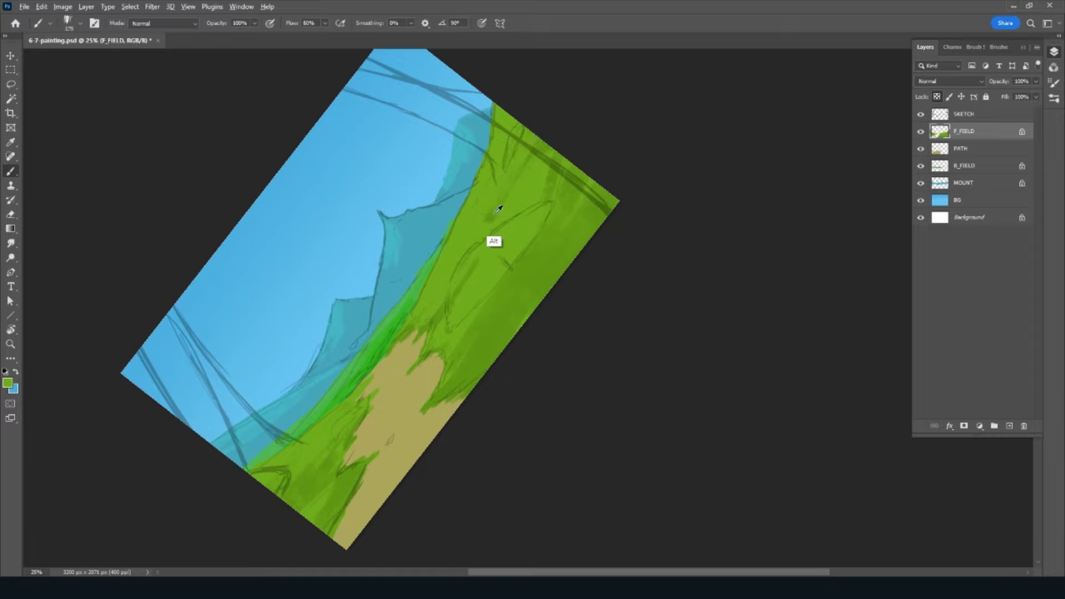
left_click(495, 208, "alt")
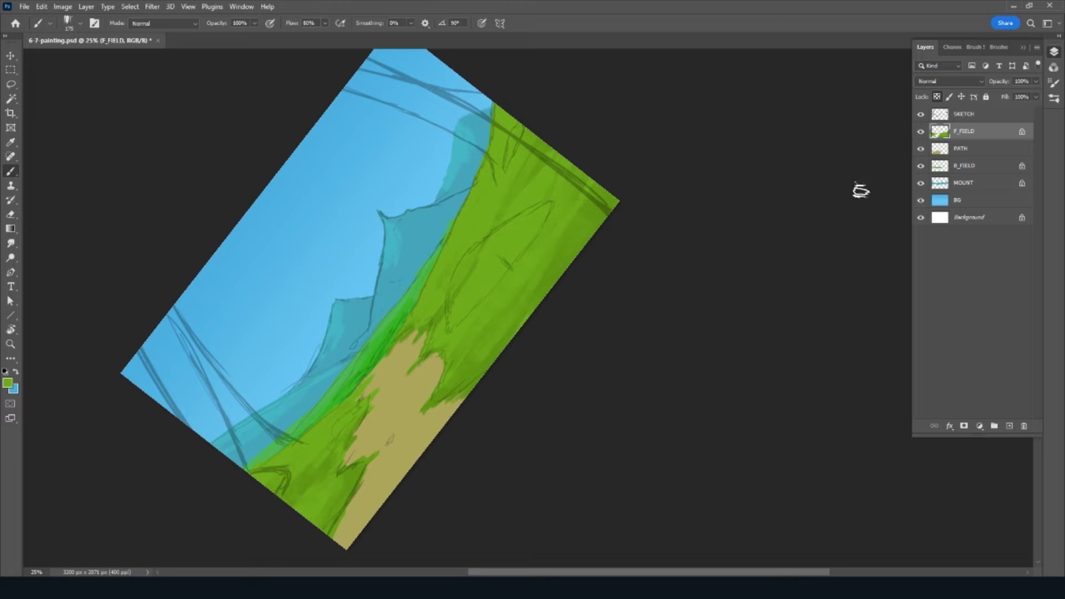
Step: Check the painting without the sketch, then add a new layer named ROCKS
left_click(921, 114)
left_click(921, 115)
left_click(1015, 425)
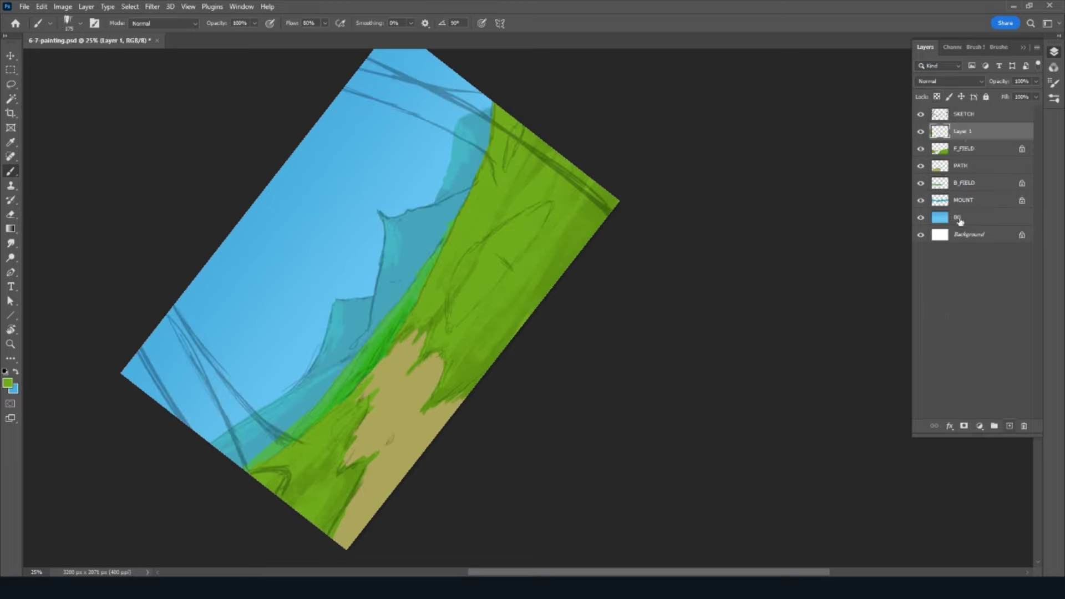
double_click(964, 133)
type("S")
key("Return")
Step: Rotate the view and paint a pale grey-green rock on the field
key("r")
mouse_move(274, 505)
left_mouse_down()
mouse_move(376, 448)
mouse_move(372, 437)
mouse_move(379, 451)
left_mouse_up()
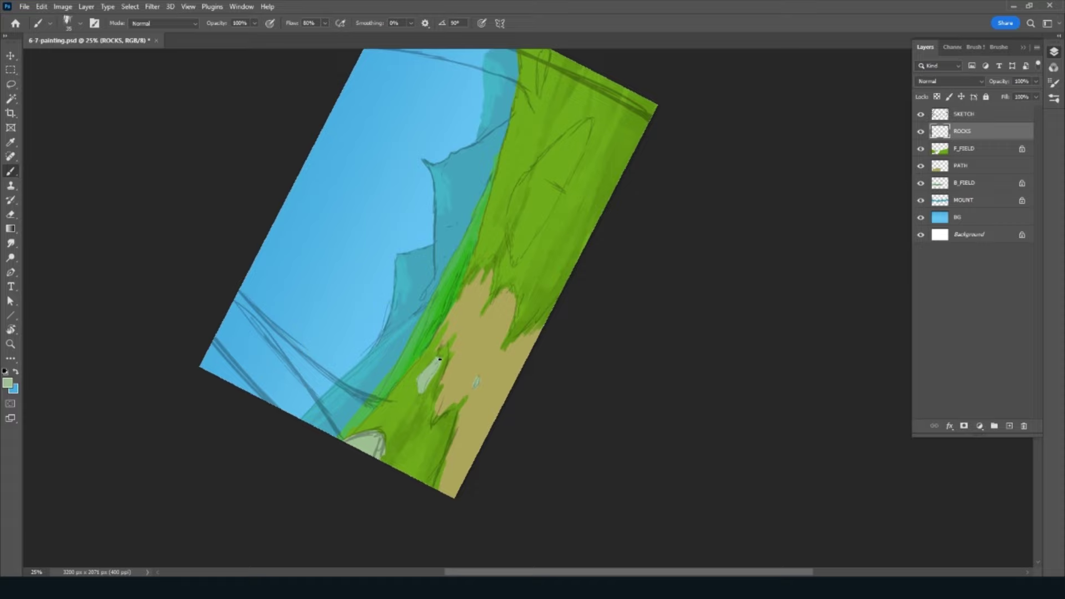
left_click_drag(573, 238, 496, 316)
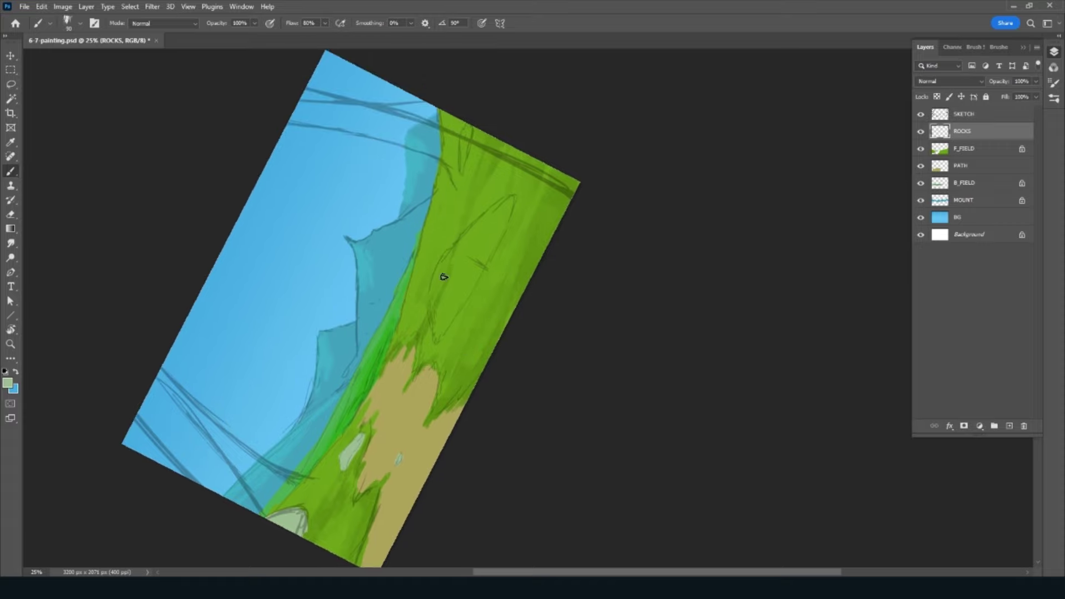
mouse_move(444, 276)
left_mouse_down()
mouse_move(437, 324)
mouse_move(486, 249)
mouse_move(446, 303)
mouse_move(442, 264)
left_mouse_up()
left_click_drag(489, 215, 487, 237)
left_click_drag(488, 250, 495, 210)
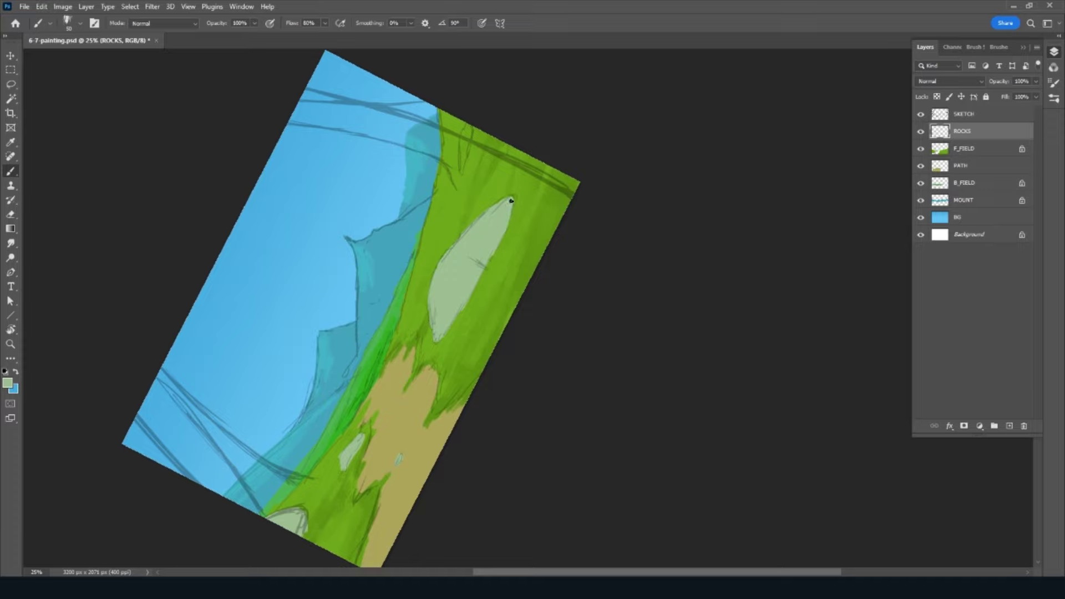
mouse_move(466, 126)
left_mouse_down()
mouse_move(462, 143)
mouse_move(470, 122)
left_mouse_up()
Step: Lock ROCKS transparency and shade the large rock's right edge darker
left_click_drag(479, 417, 453, 392)
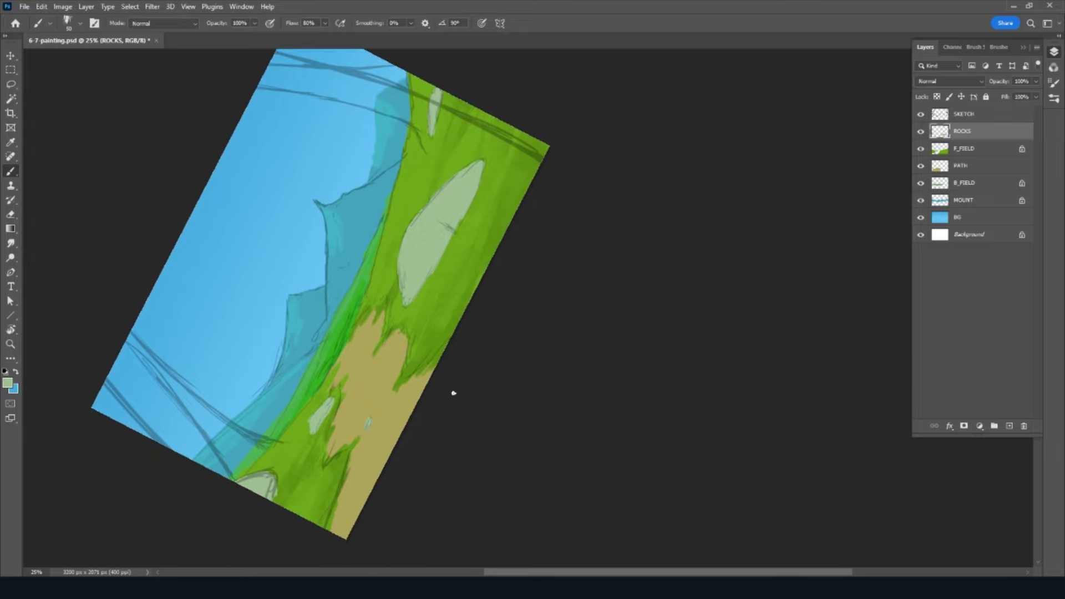
key("slash")
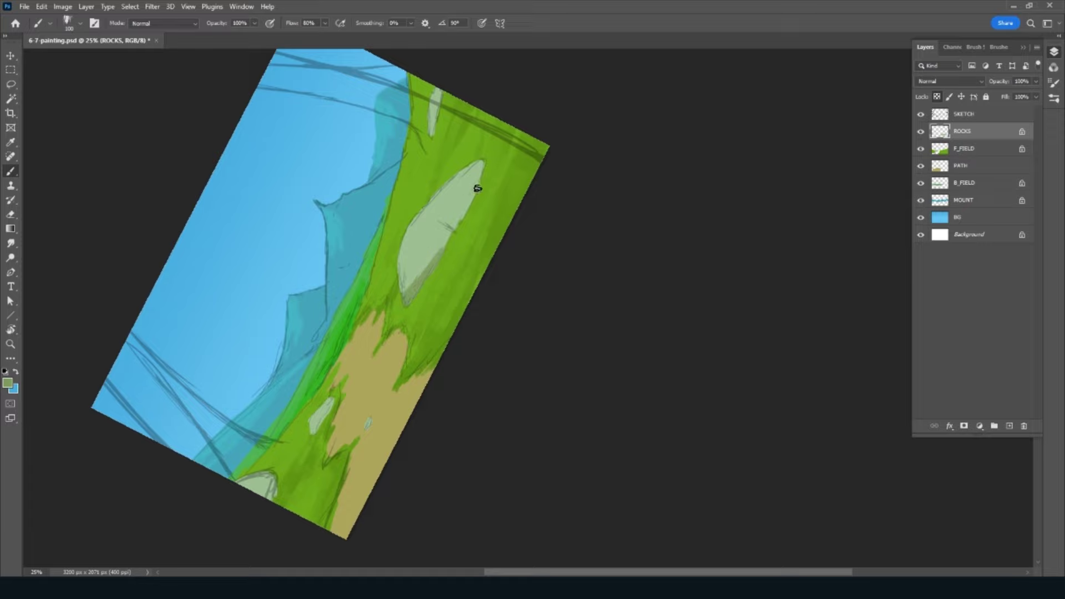
left_click_drag(476, 185, 463, 214)
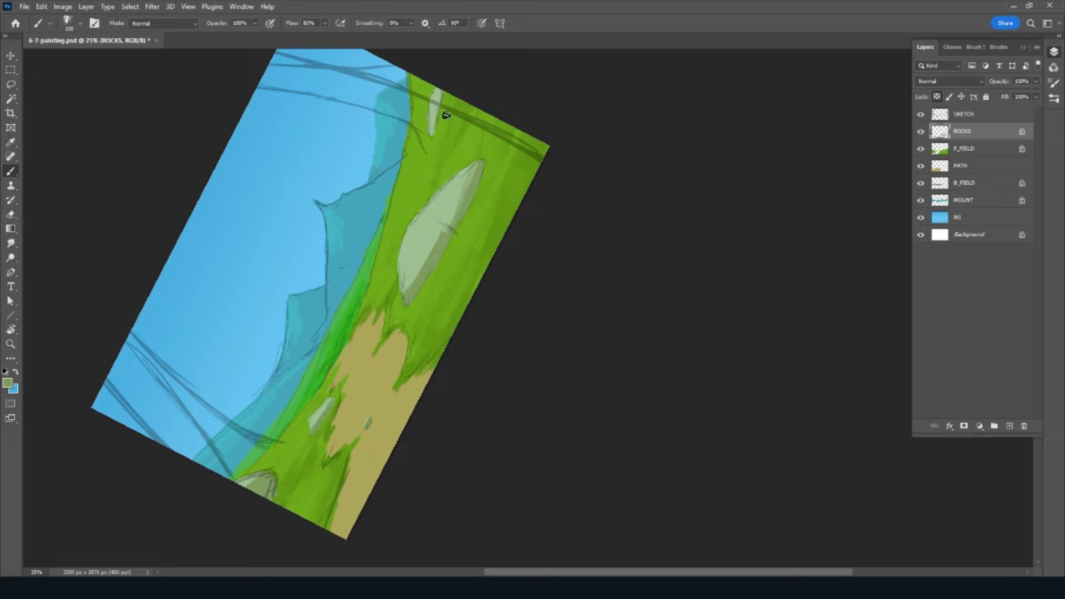
Step: Lock PATH layer transparency and add lighter tan strokes to the dirt path
left_click(996, 169)
key("slash")
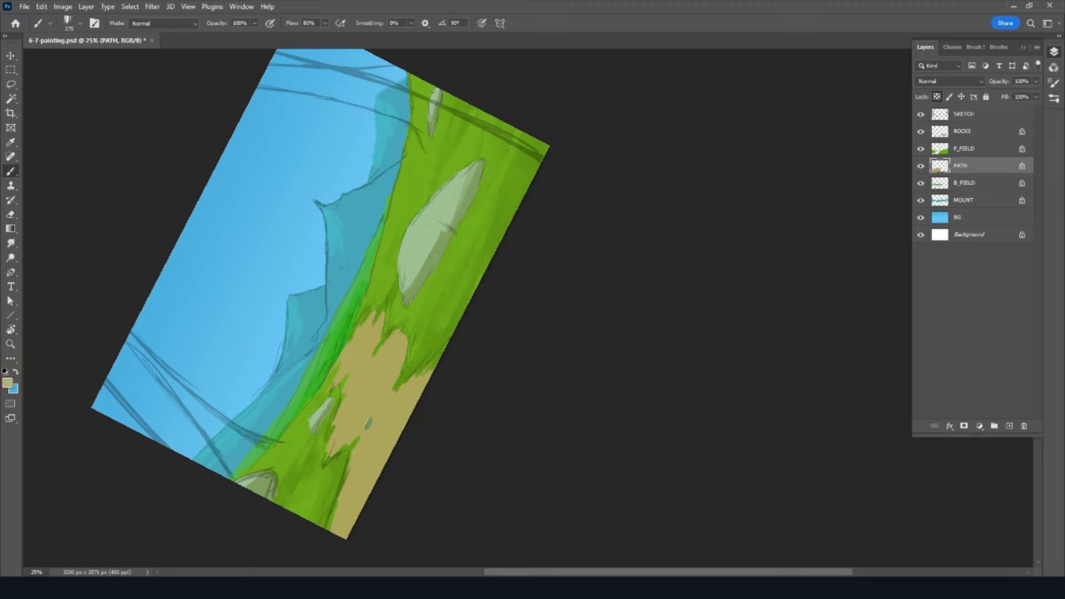
mouse_move(381, 362)
left_mouse_down()
mouse_move(362, 400)
mouse_move(392, 365)
left_mouse_up()
key("bracketleft")
key("bracketleft")
key("bracketleft")
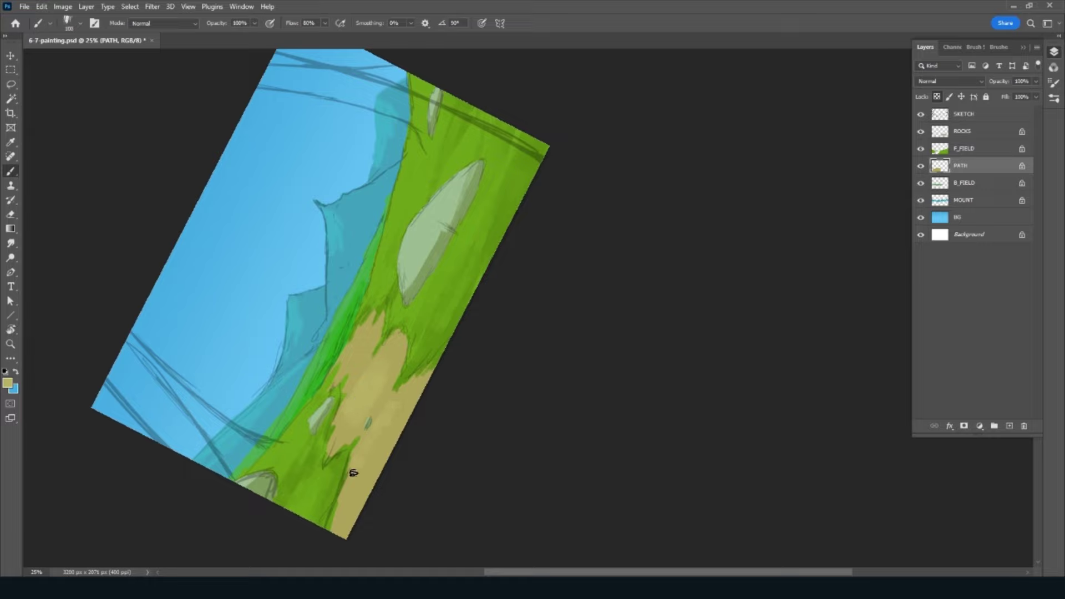
mouse_move(354, 471)
left_mouse_down()
mouse_move(411, 401)
mouse_move(352, 506)
left_mouse_up()
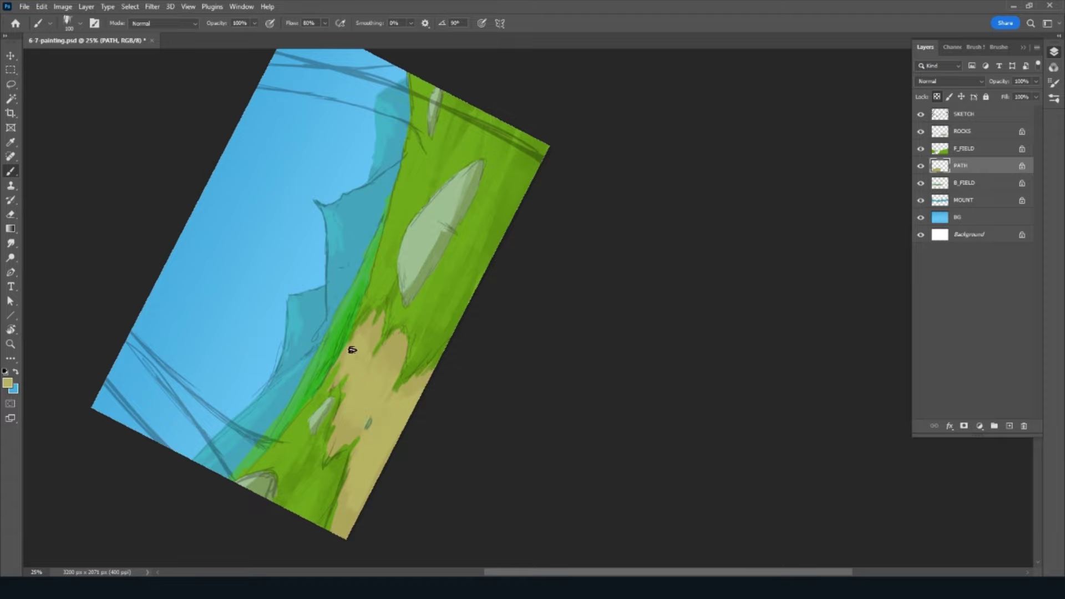
Step: Shade the path's bottom and middle with darker brown, then repaint the bottom in tan
left_click(12, 389)
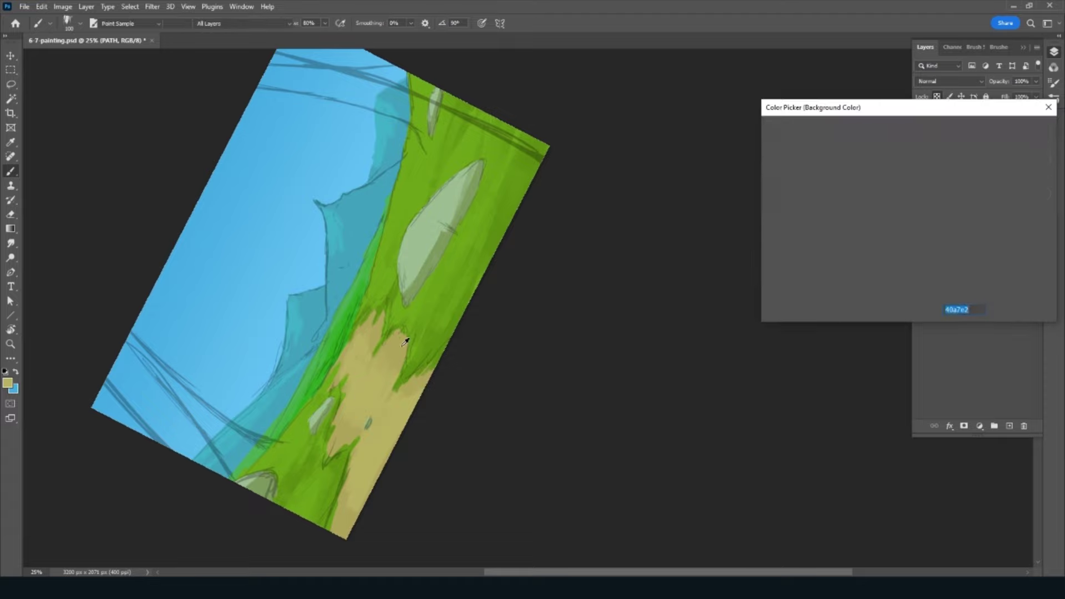
left_click(397, 344)
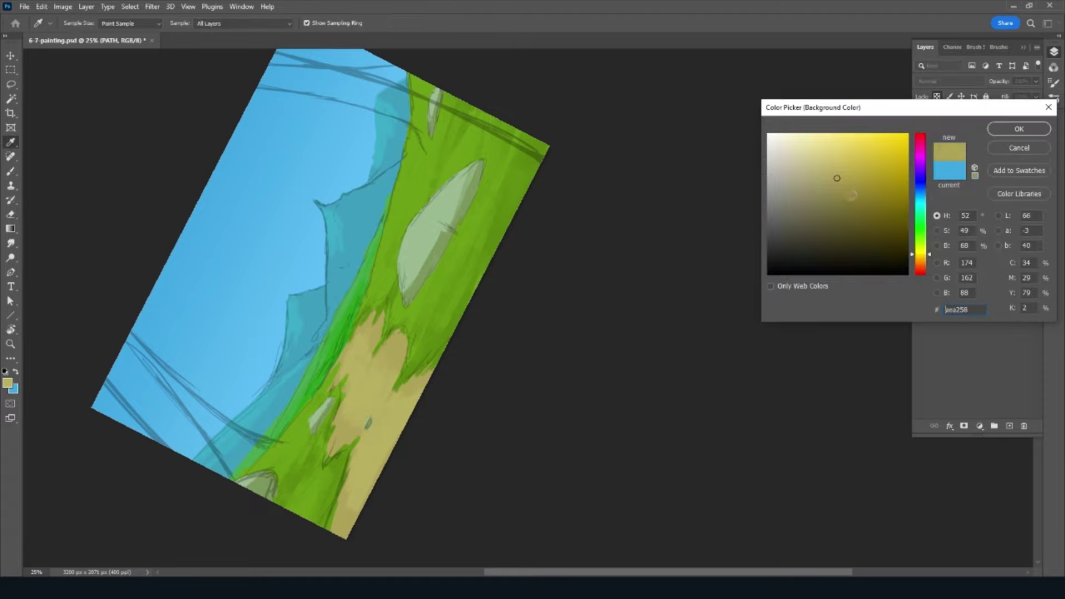
left_click(1009, 131)
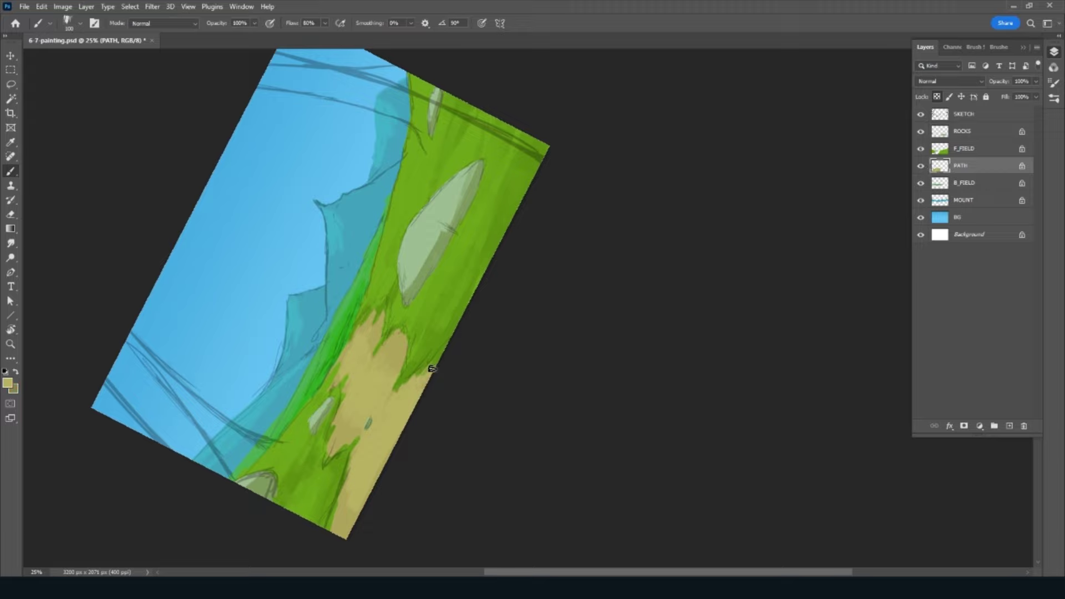
left_click(15, 371)
left_click_drag(343, 495, 335, 546)
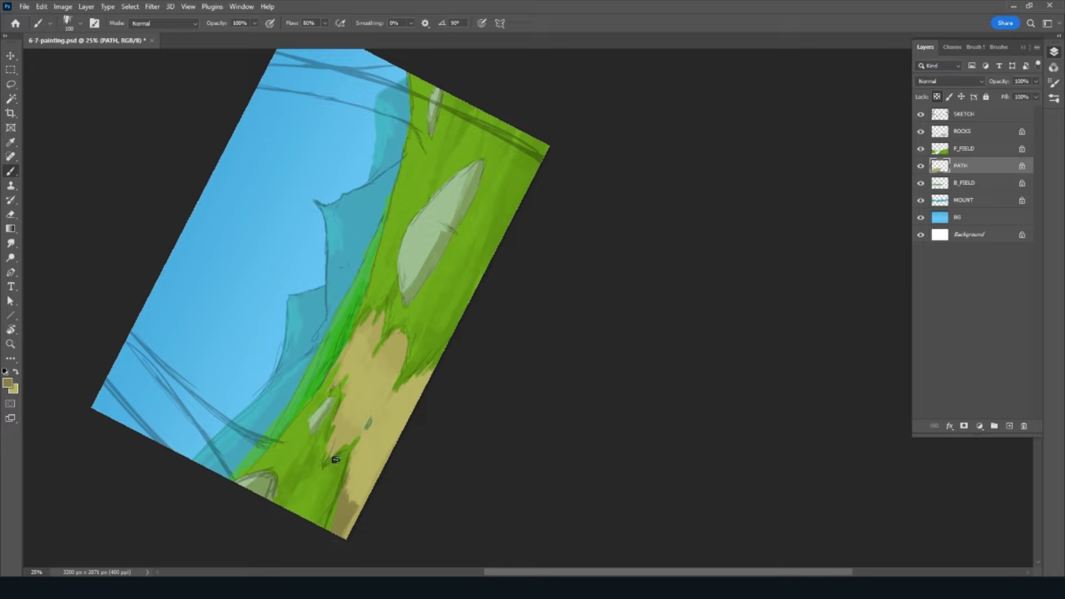
left_click_drag(385, 340, 411, 340)
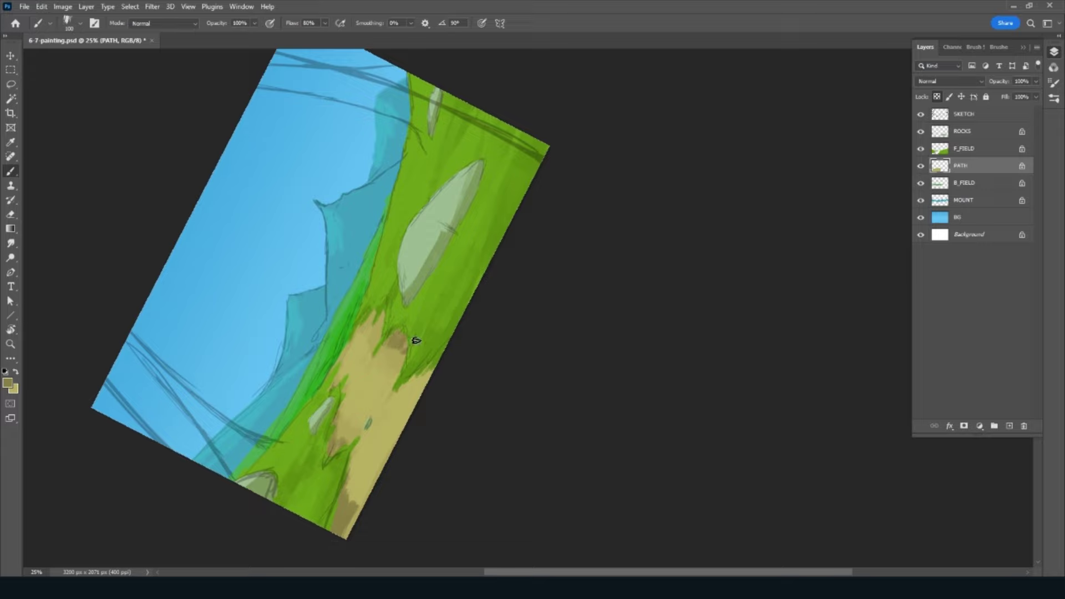
left_click(353, 519, "alt")
left_click_drag(344, 503, 347, 541)
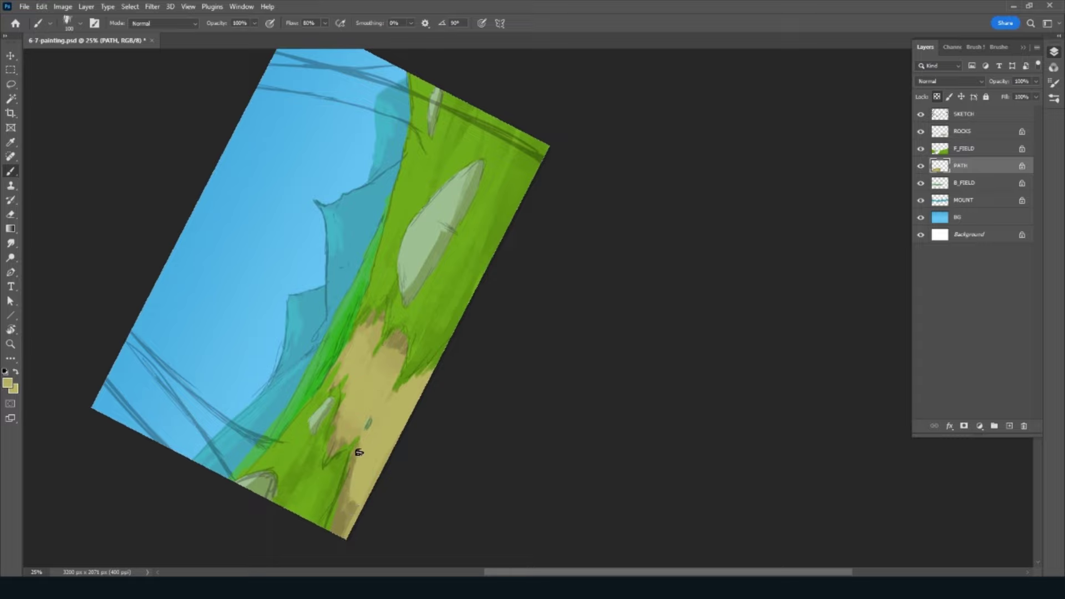
Step: Cover the green patch in the path with tan and extend the path into the grass
key("bracketright")
key("bracketright")
key("bracketright")
left_click(394, 360, "alt")
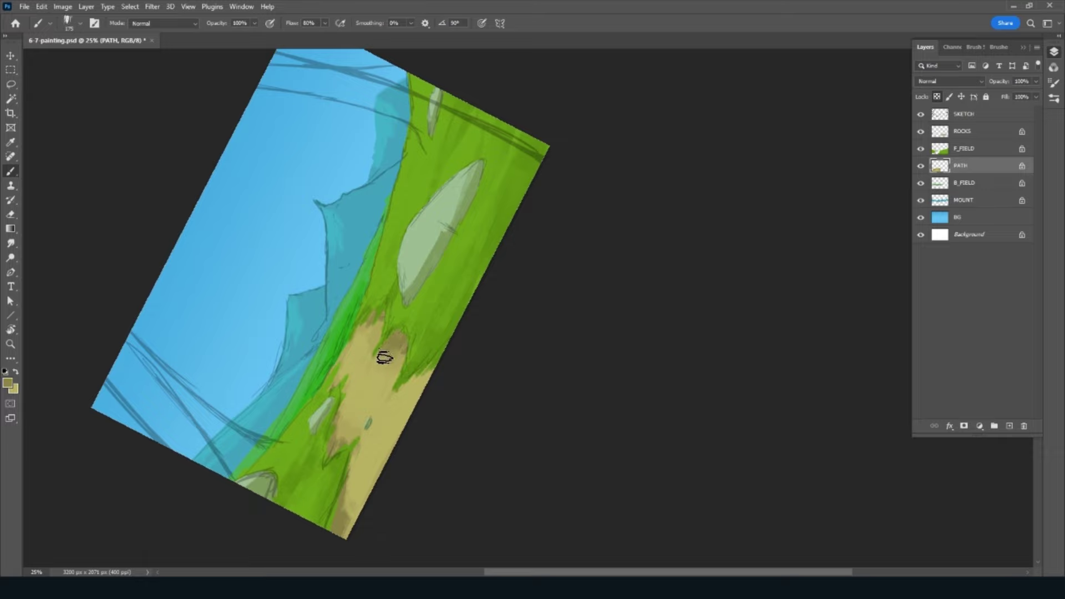
left_click(377, 365, "alt")
left_click(341, 435, "alt")
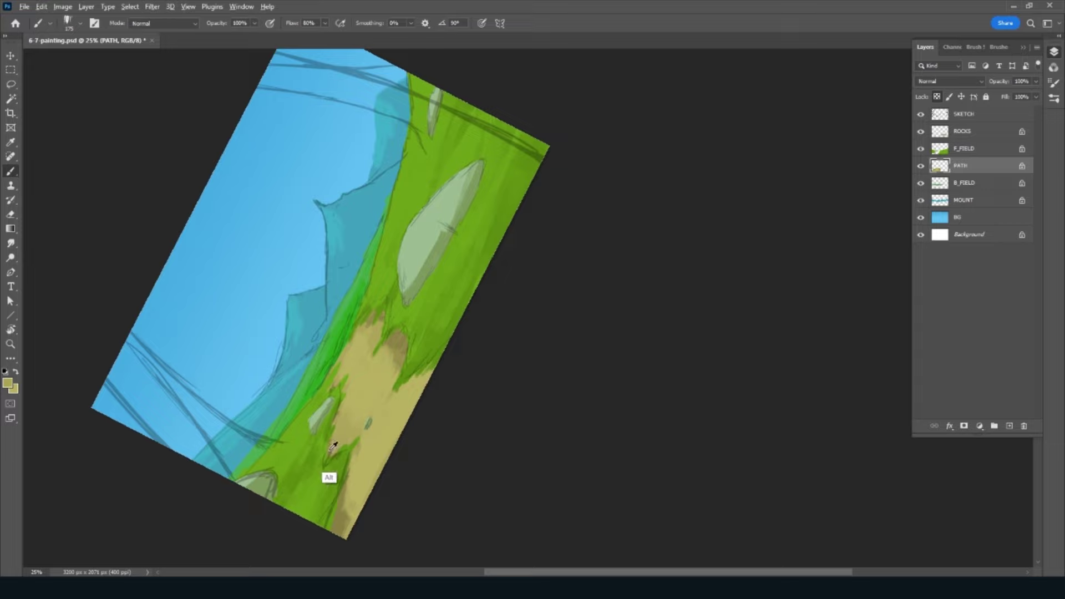
left_click(329, 453, "alt")
left_click_drag(329, 453, 335, 426)
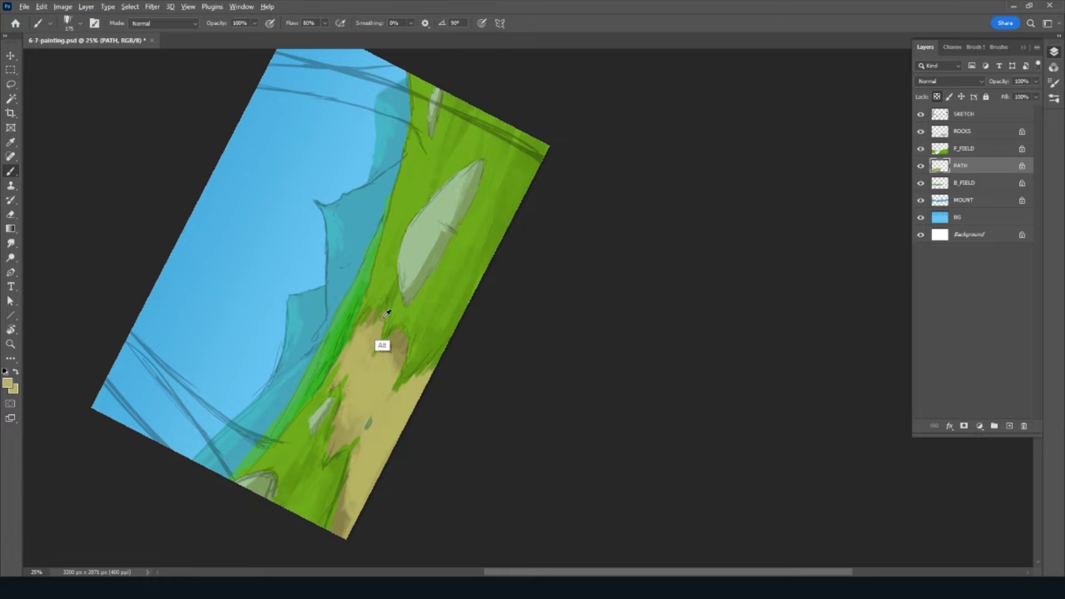
left_click_drag(376, 335, 371, 314)
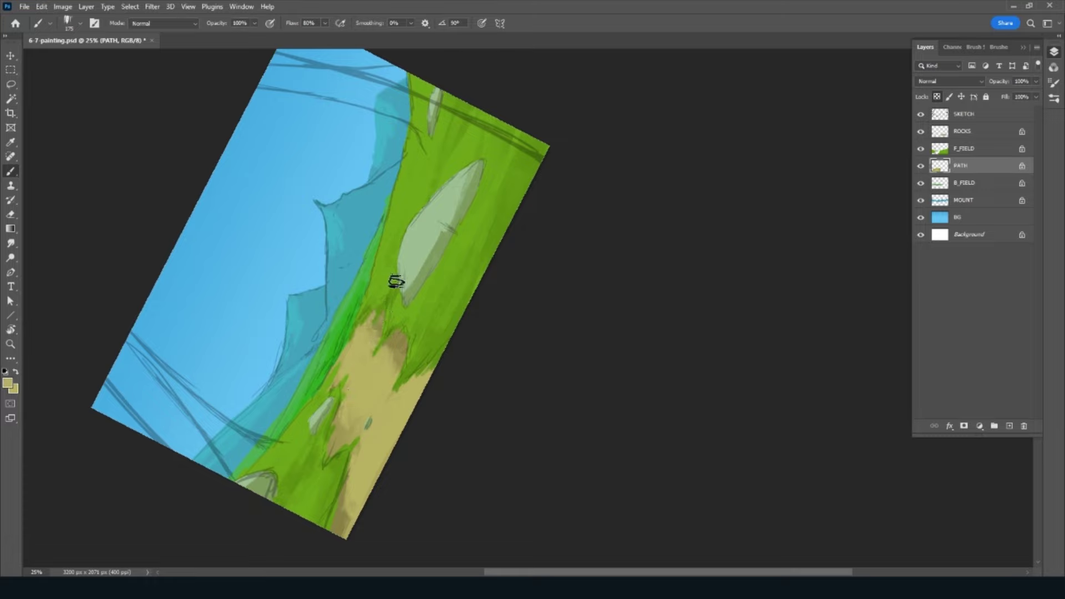
left_click(356, 493, "alt")
left_click(383, 370, "alt")
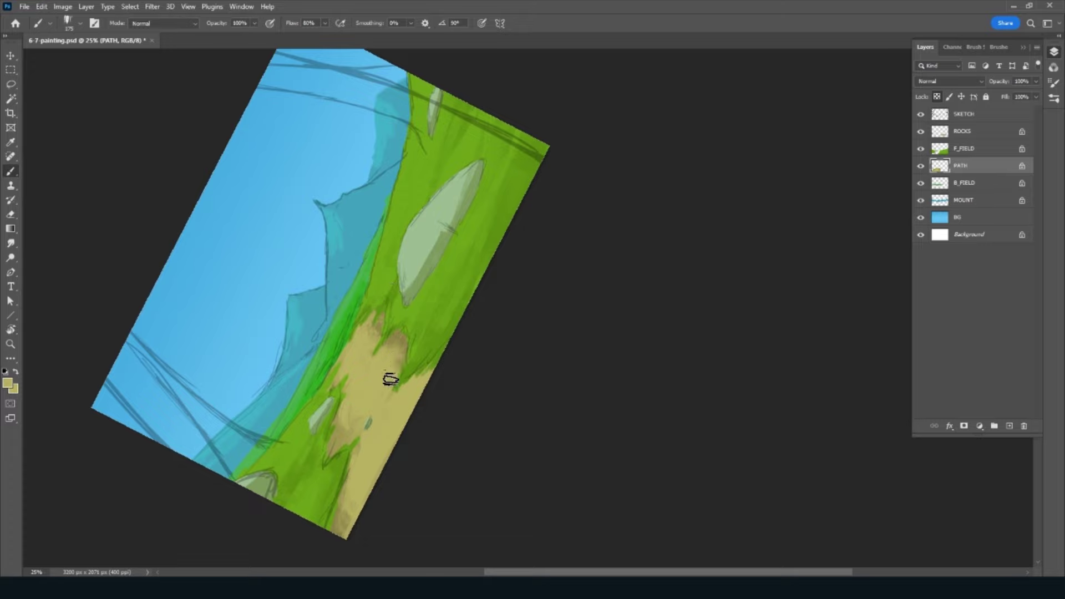
Step: Save the painting, straighten the canvas view and recentre it
key("ctrl+s")
key("Escape")
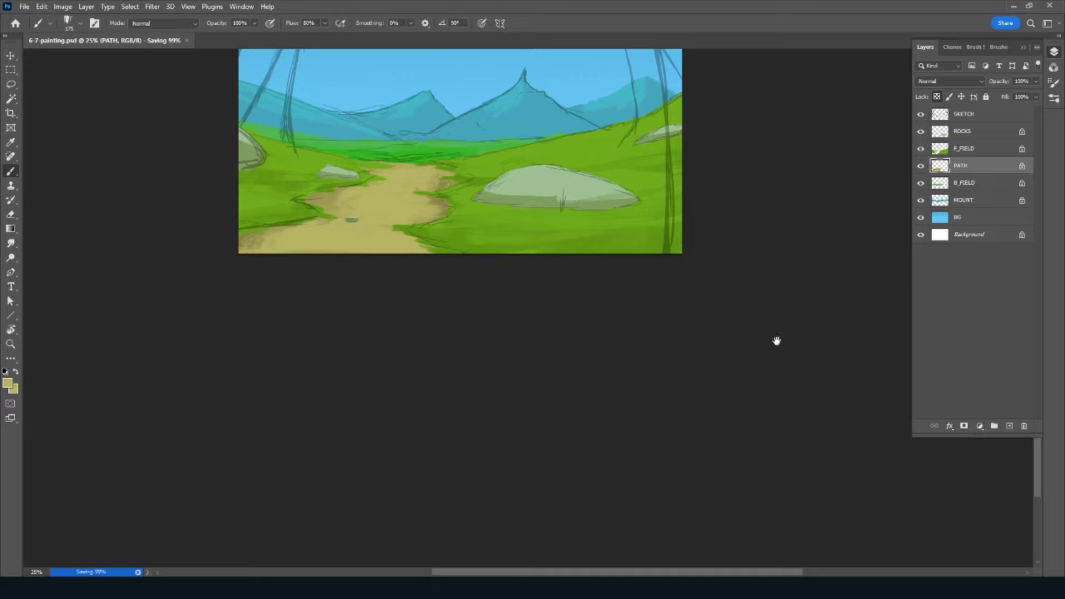
mouse_move(775, 340)
left_mouse_down()
mouse_move(737, 470)
mouse_move(732, 462)
left_mouse_up()
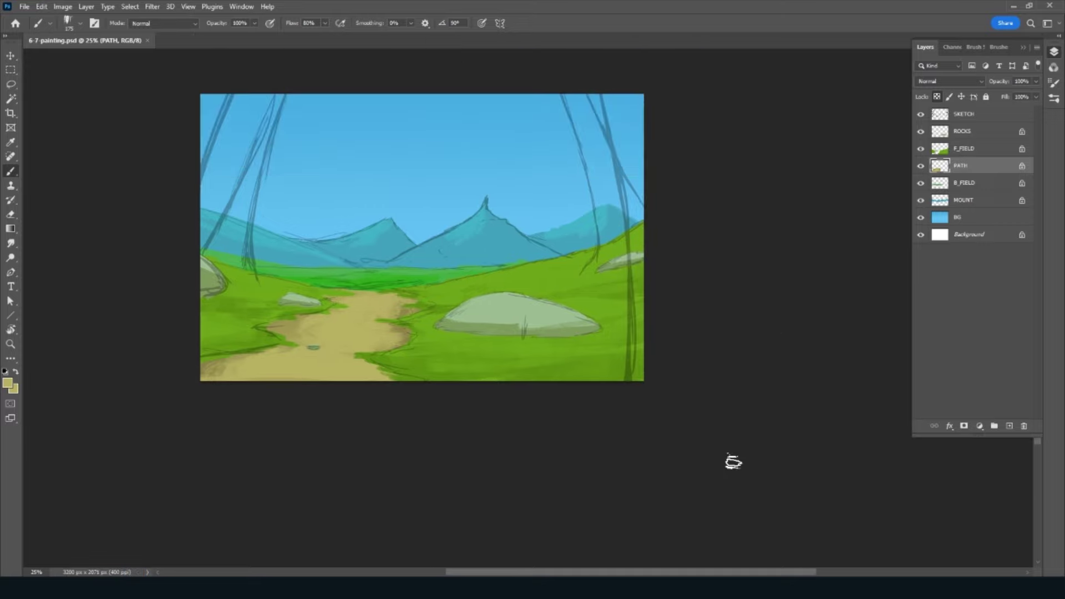
key("bracketleft")
key("bracketleft")
key("bracketleft")
Step: On B_FIELD, load a pale yellow colour and the Rough Inker 4 brush
left_click(990, 187)
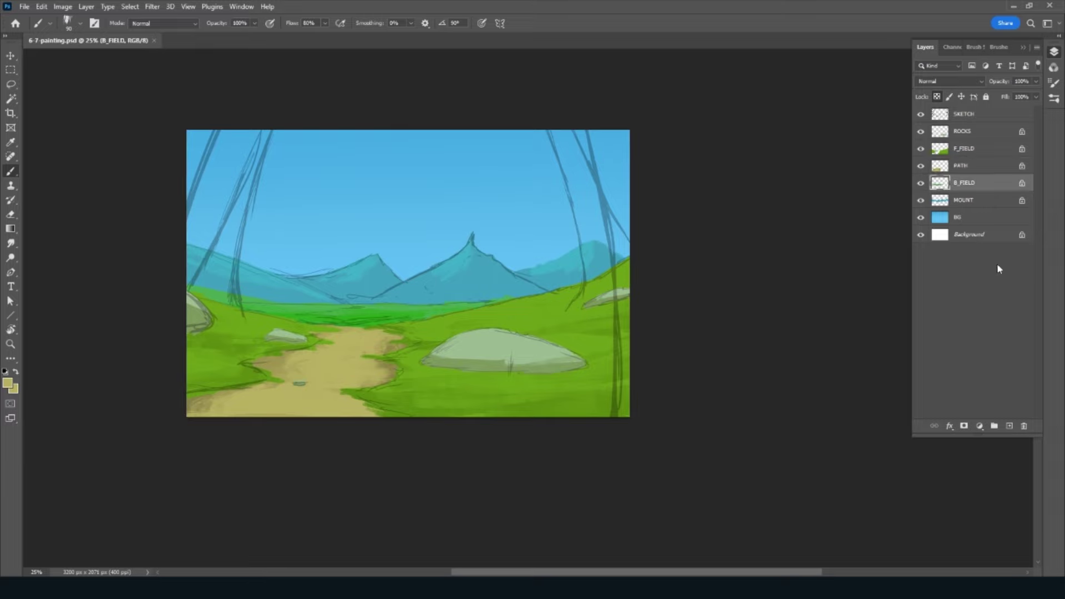
mouse_move(732, 458)
left_mouse_down()
mouse_move(570, 518)
mouse_move(608, 484)
mouse_move(584, 493)
left_mouse_up()
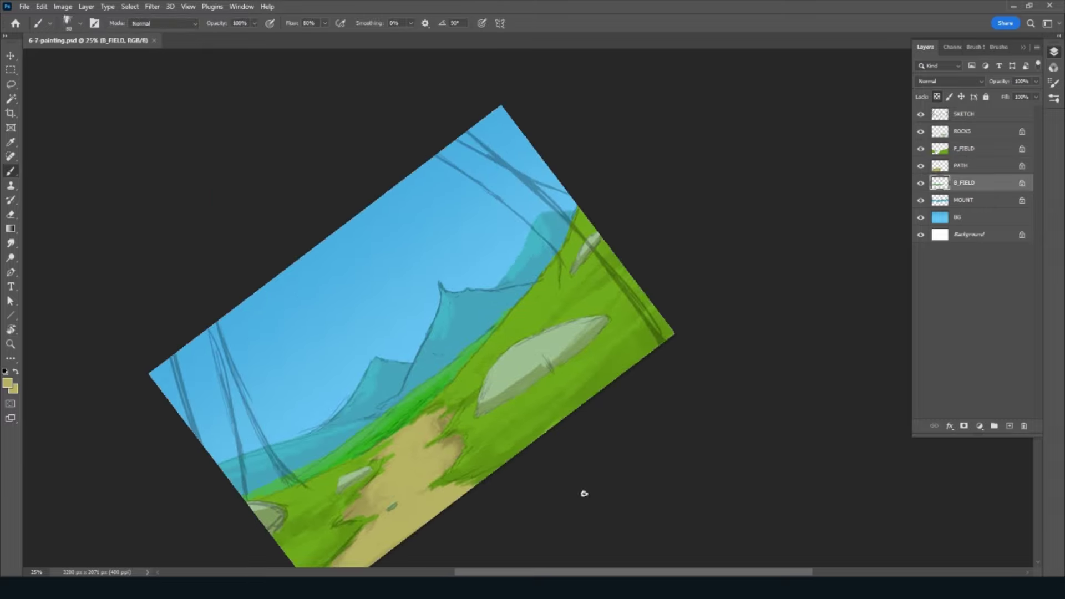
left_click(409, 468, "alt")
left_click(7, 382)
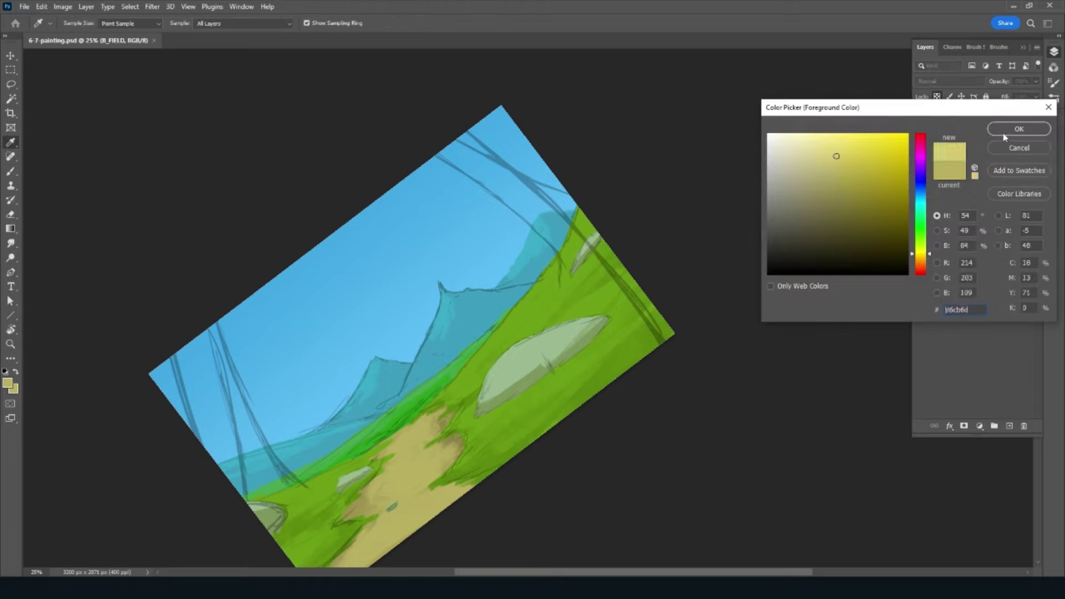
left_click(1019, 128)
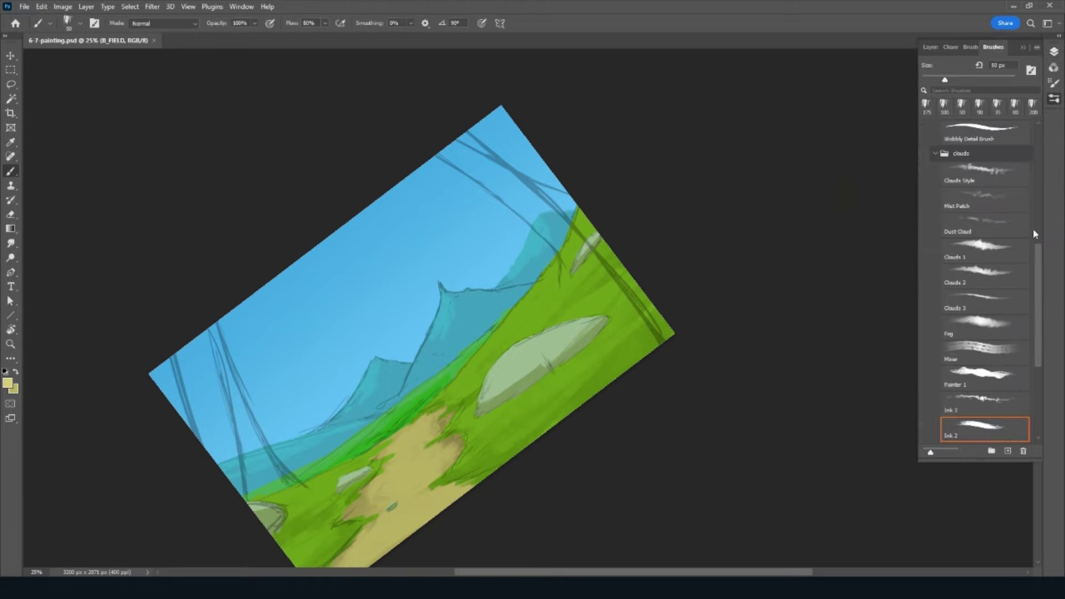
mouse_move(1032, 228)
left_mouse_down()
mouse_move(1045, 206)
mouse_move(1038, 172)
left_mouse_up()
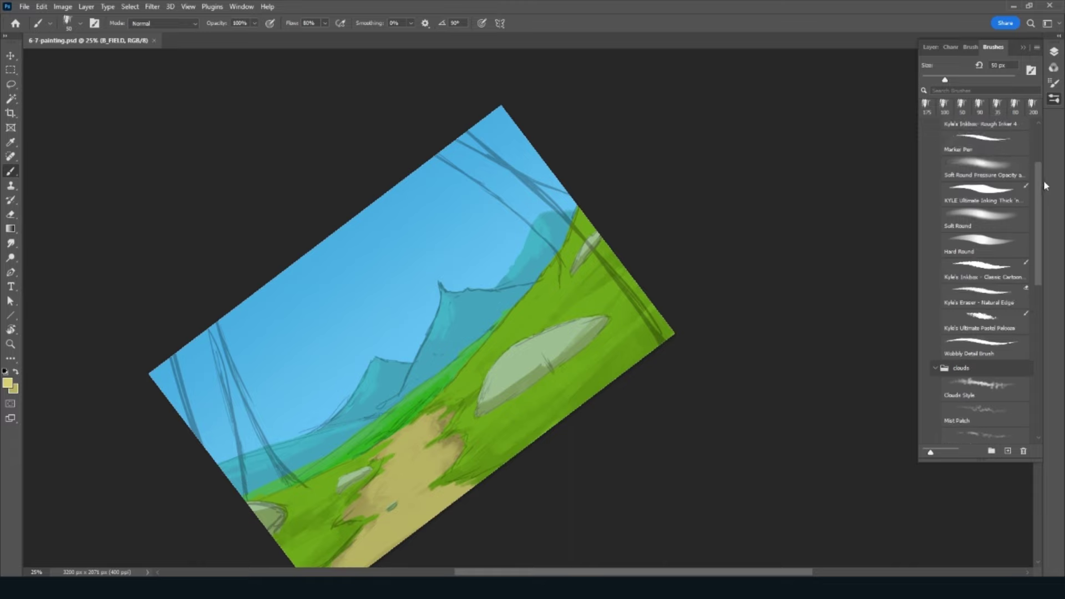
left_click(979, 155)
key("bracketleft")
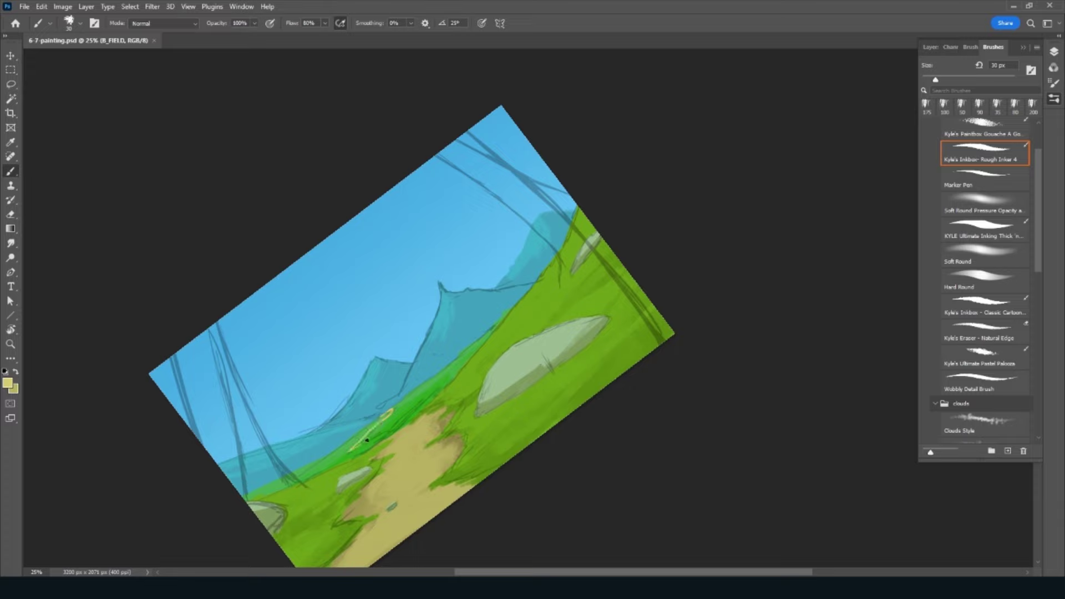
Step: Draw a test yellow stroke near the path's top, then erase and undo it
left_click_drag(361, 450, 389, 413)
key("e")
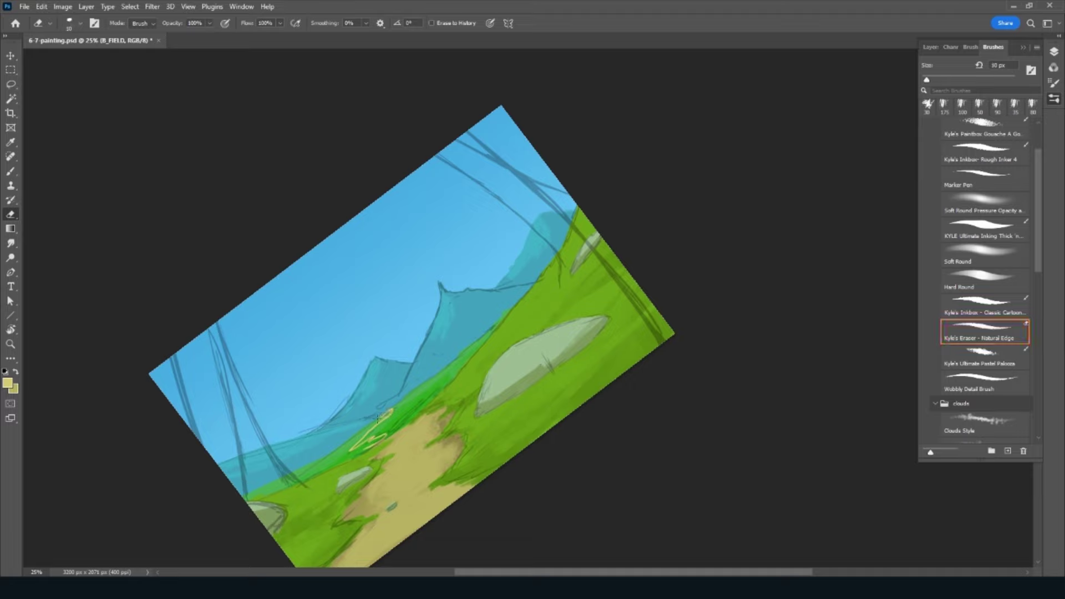
key("bracketright")
key("bracketright")
left_click_drag(387, 415, 390, 411)
key("bracketright")
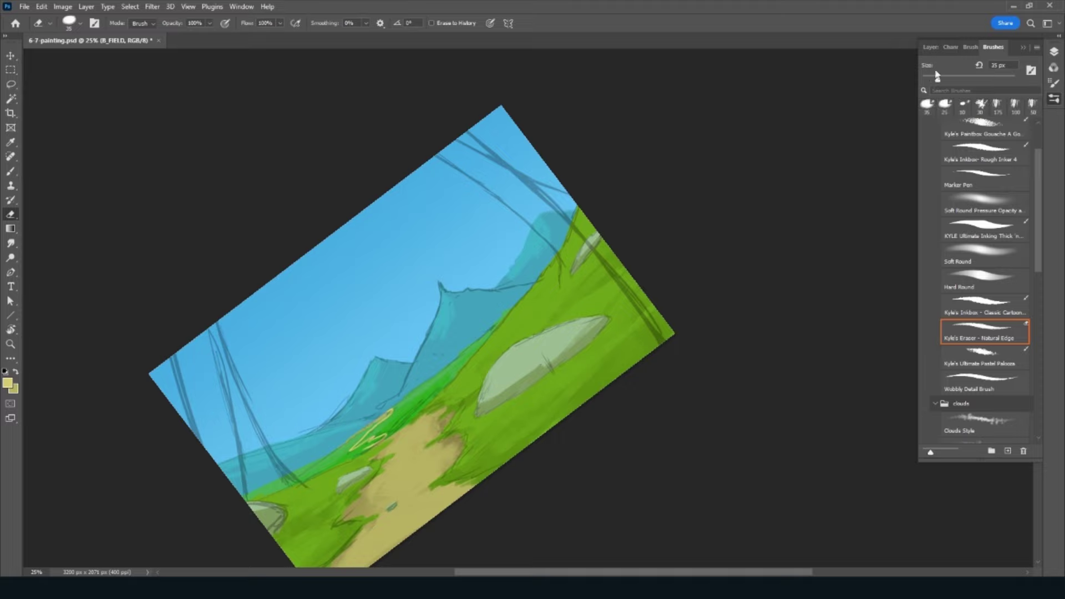
left_click(926, 47)
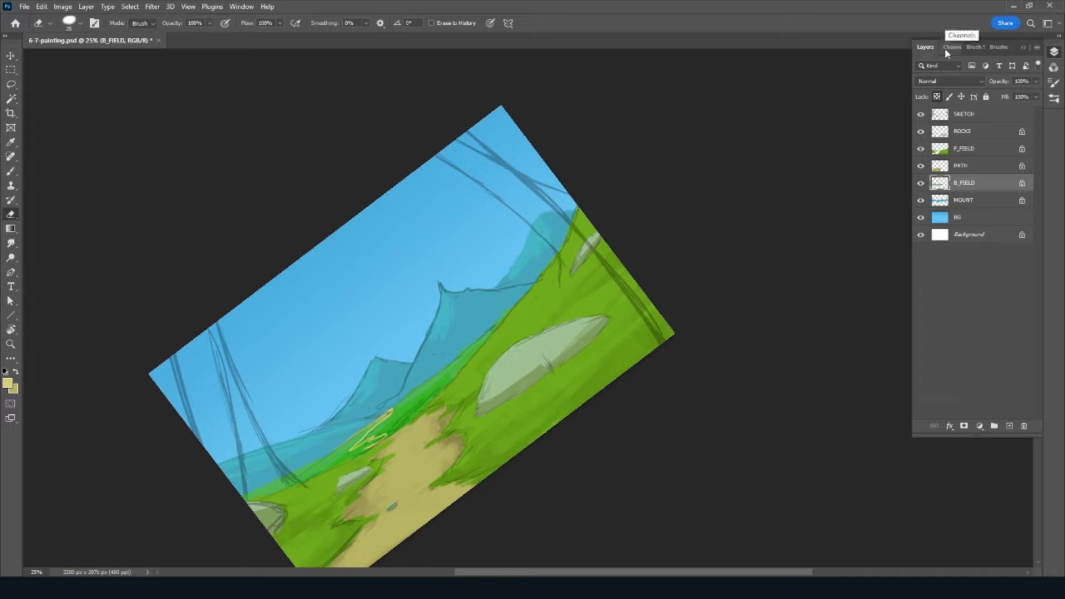
key("ctrl+z")
Step: Return to the Brush, select PATH, and unlock its transparent pixels
key("b")
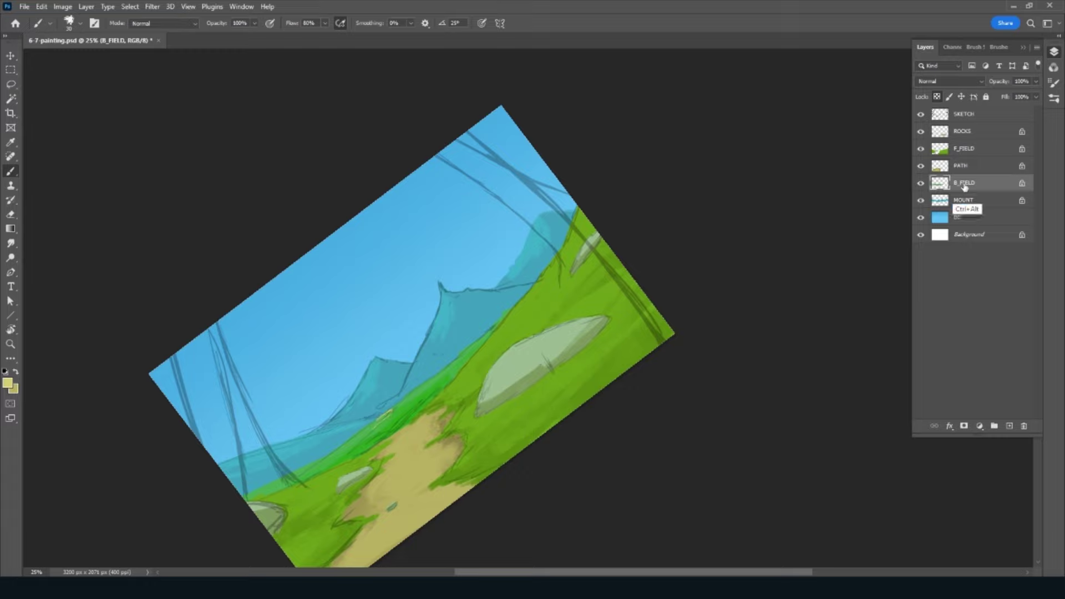
left_click(992, 168)
key("slash")
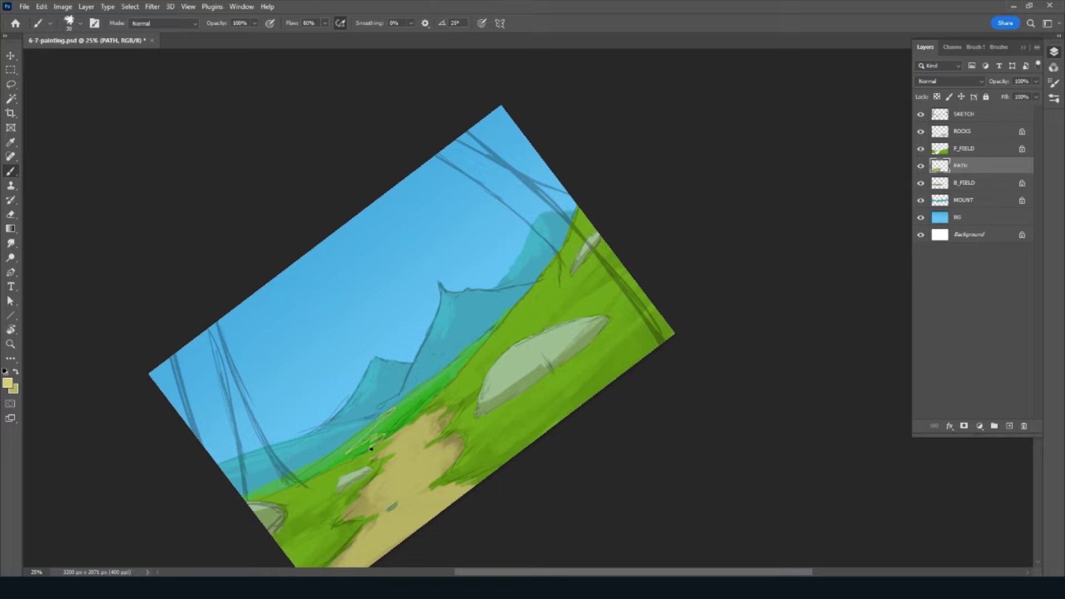
Step: Straighten the view, save the painting, and hide the SKETCH layer
key("Escape")
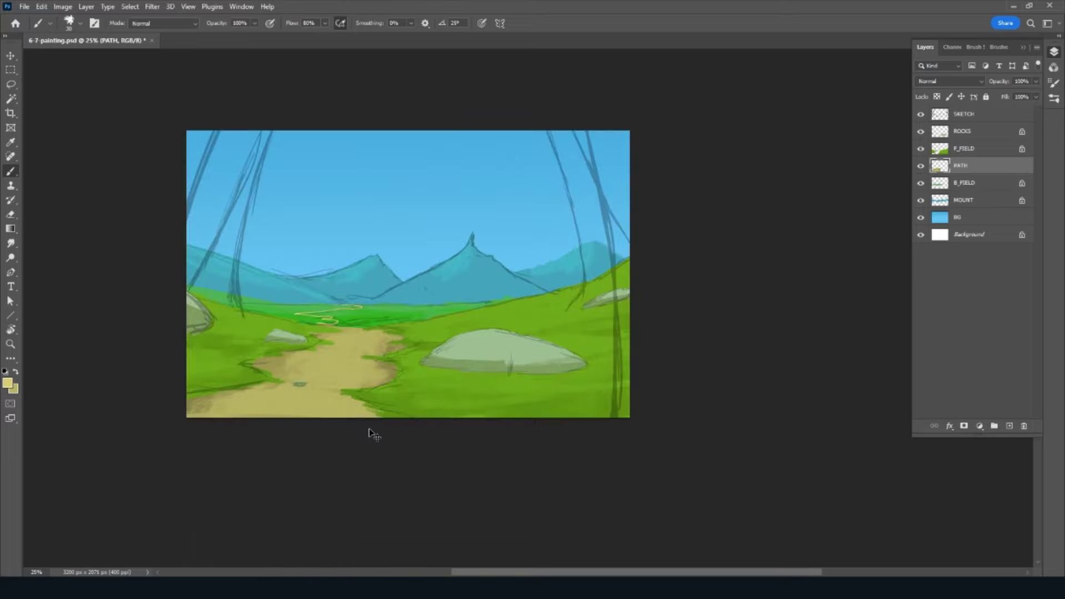
key("ctrl+s")
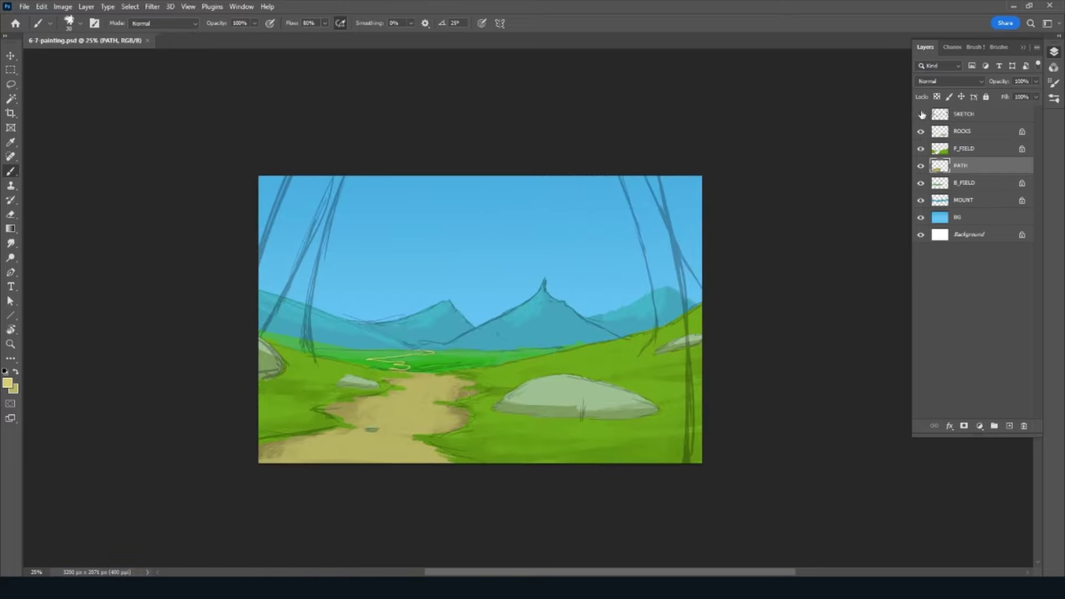
left_click(920, 114)
key("e")
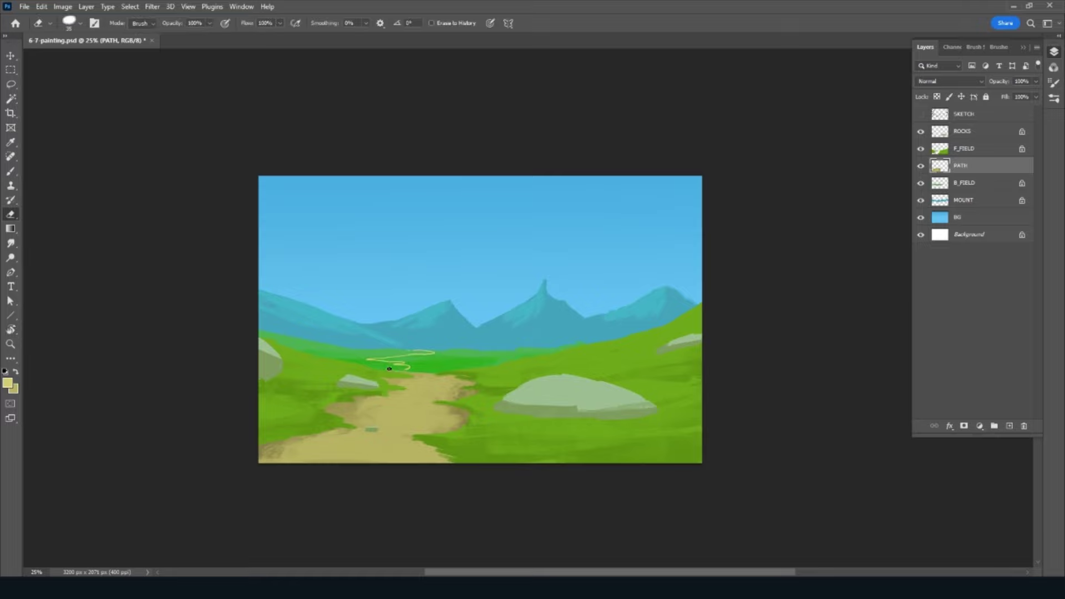
key("b")
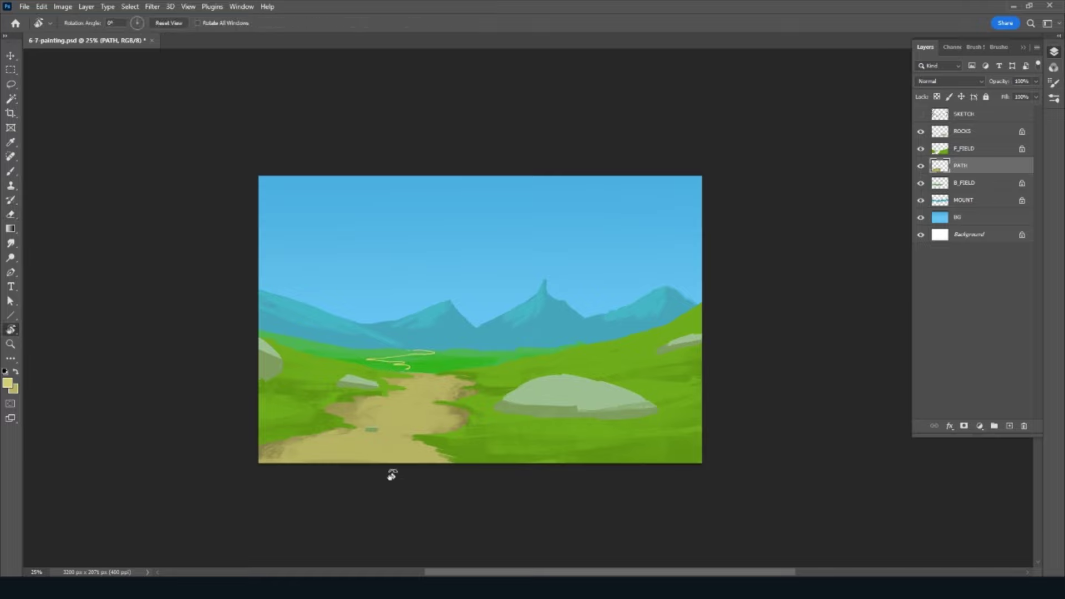
Step: Sample the field green on B_FIELD, unlock its transparency, and save again
left_click_drag(392, 471, 467, 432)
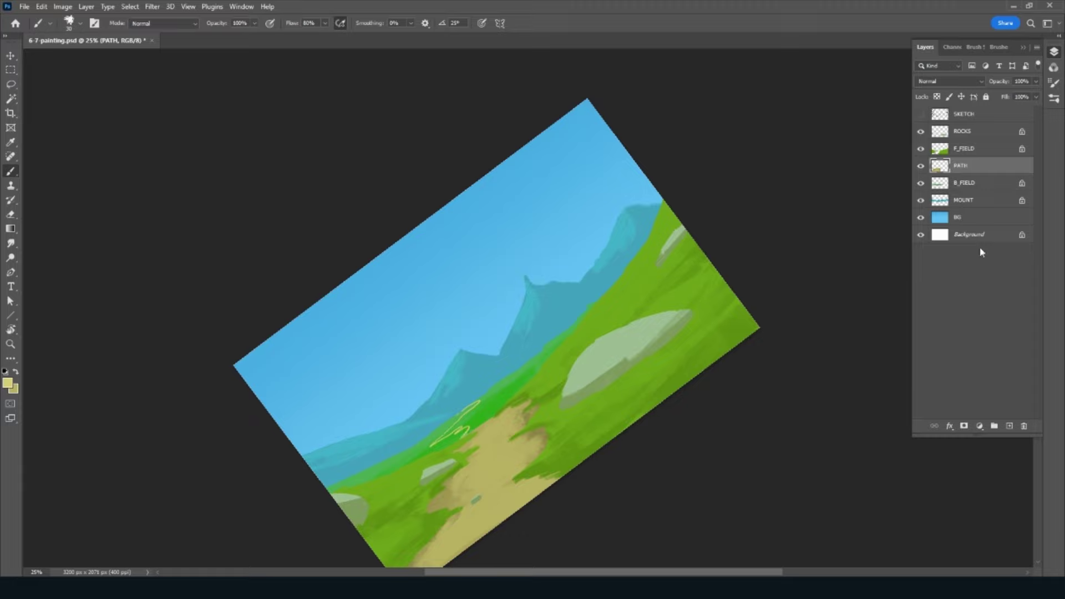
left_click(987, 183)
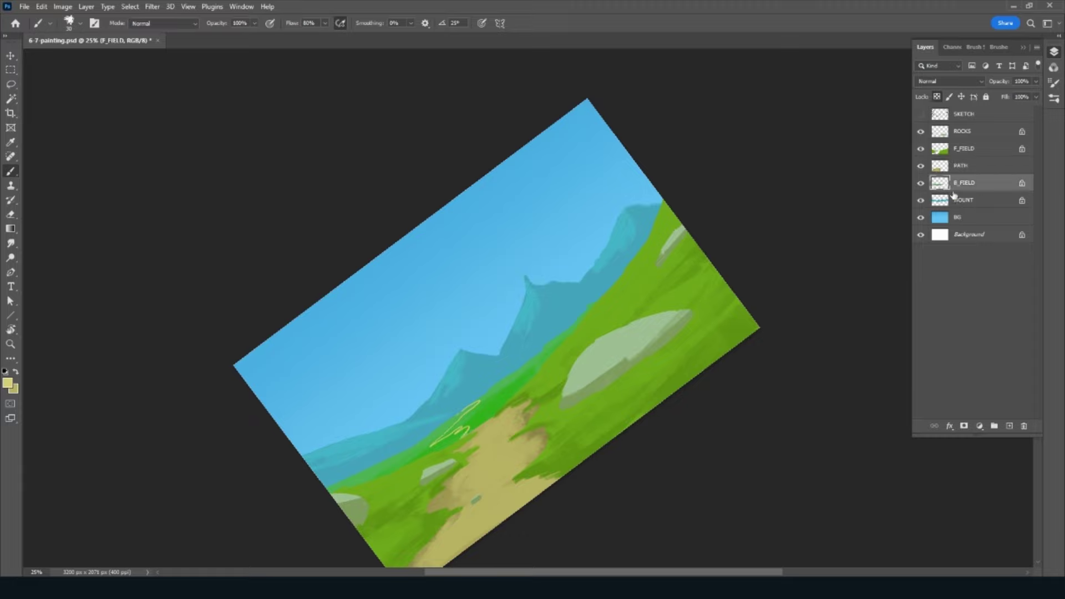
left_click(477, 421, "alt")
key("slash")
key("Escape")
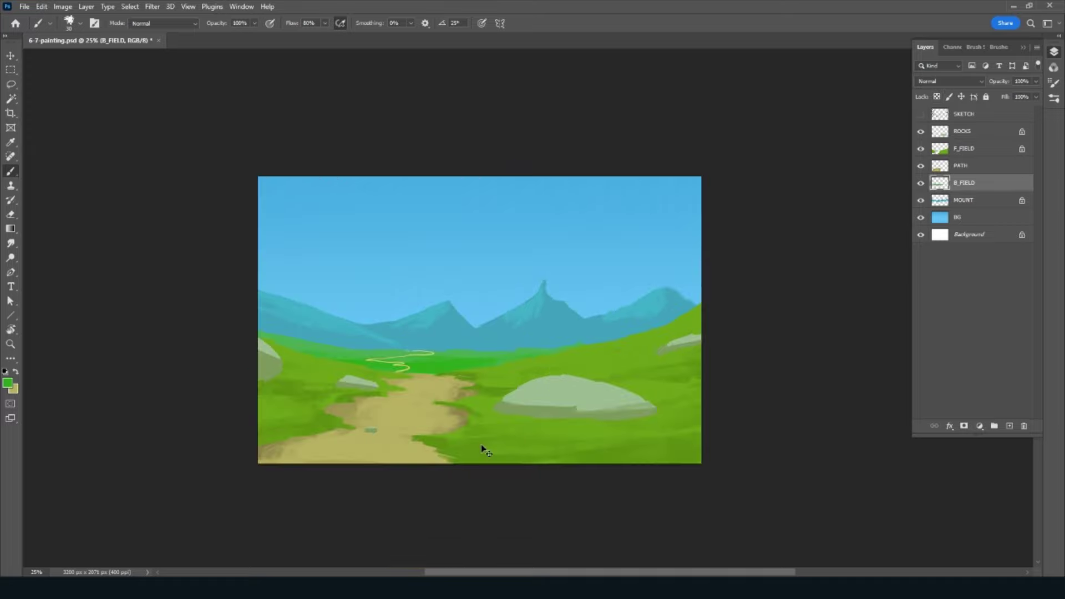
key("ctrl+s")
left_click(1001, 47)
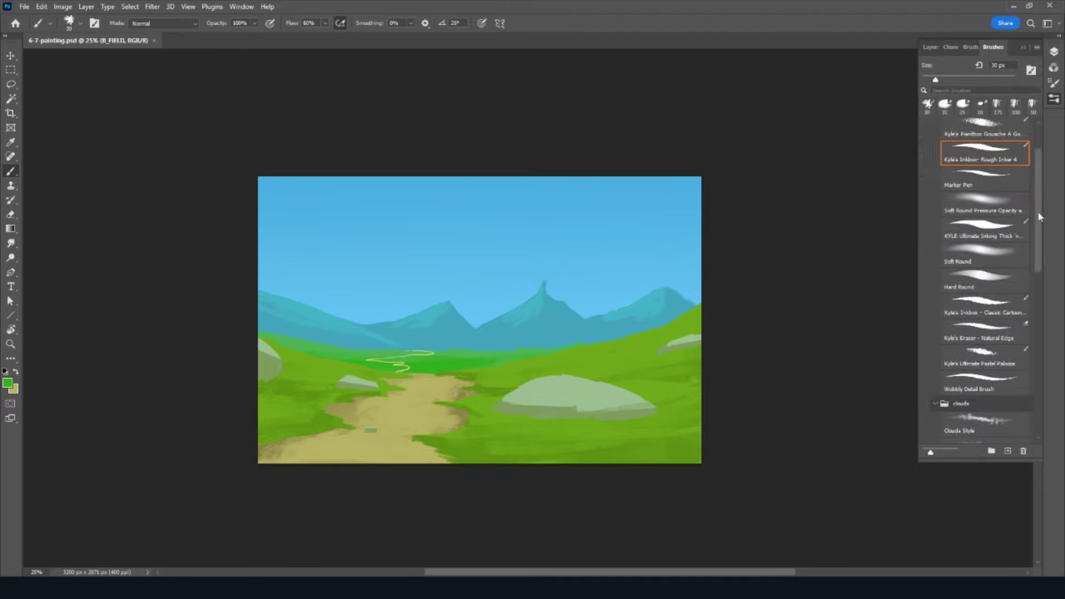
Step: Choose Highly Textured Grass Detail 2 from the GRASS brushes, then select F_FIELD in Layers
left_click_drag(1039, 217, 1039, 411)
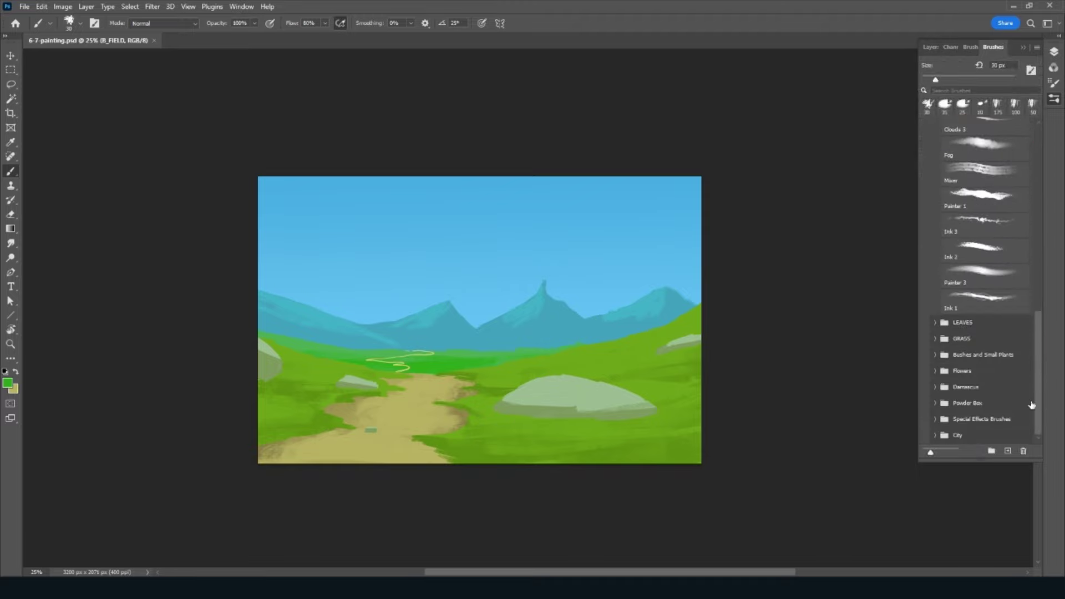
left_click(935, 338)
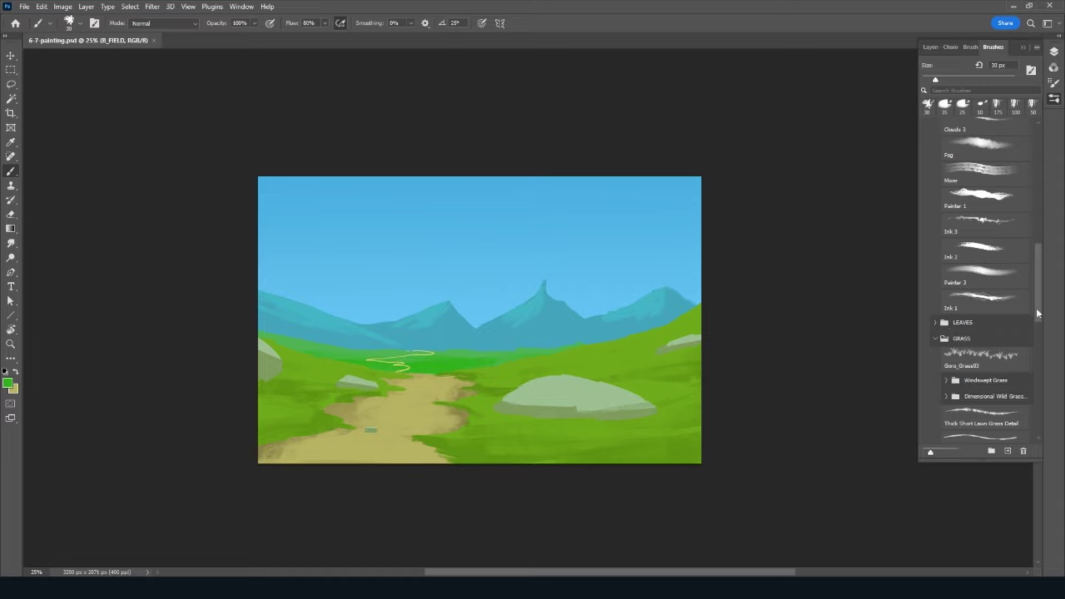
scroll(1029, 324, "down", 2)
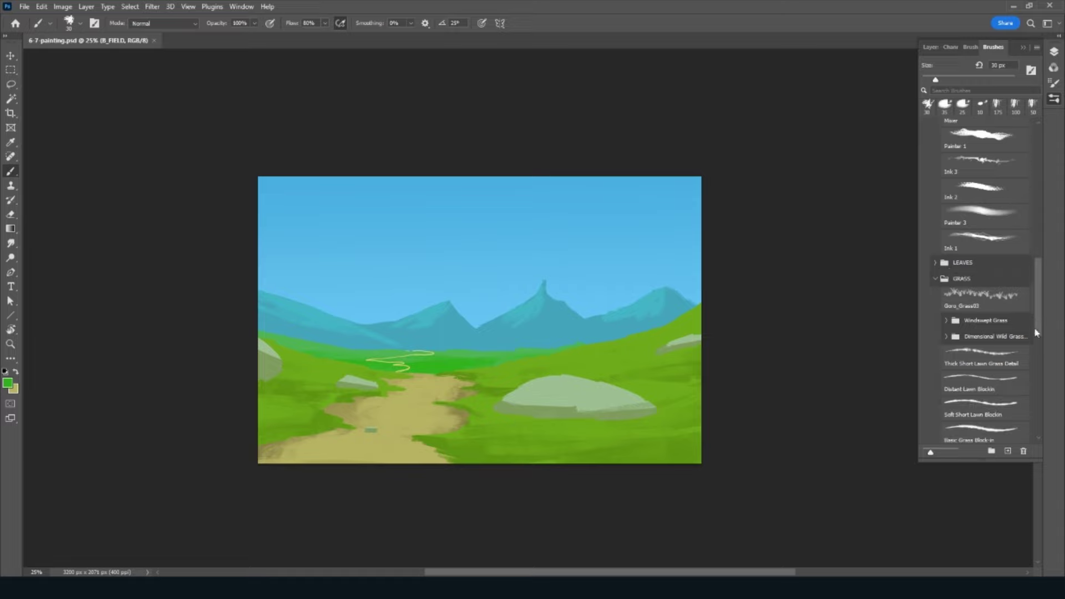
scroll(1034, 337, "down", 1)
left_click_drag(1035, 339, 1033, 351)
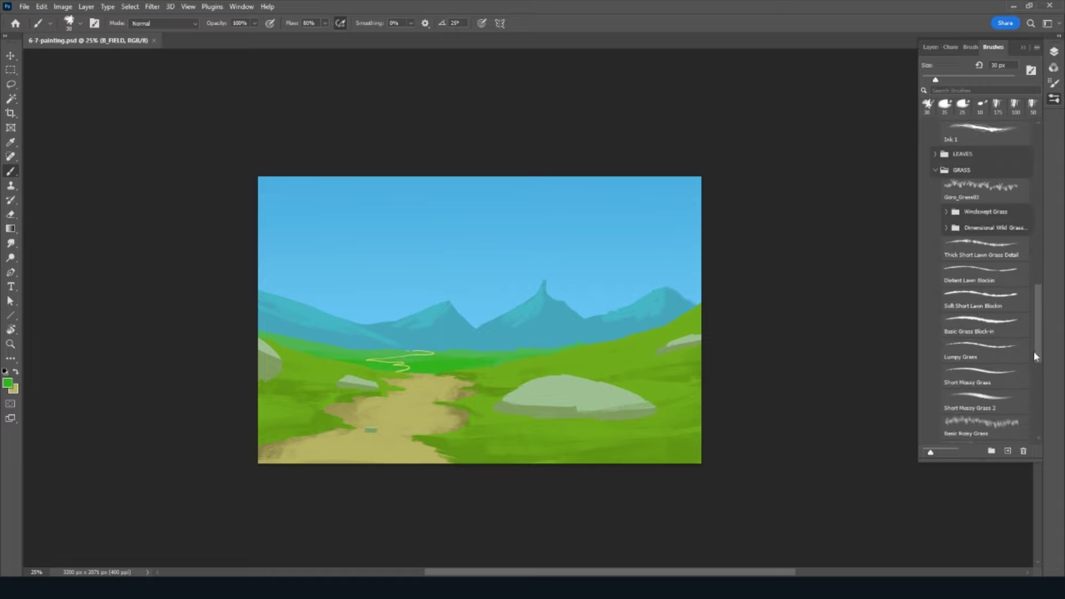
left_click(1008, 356)
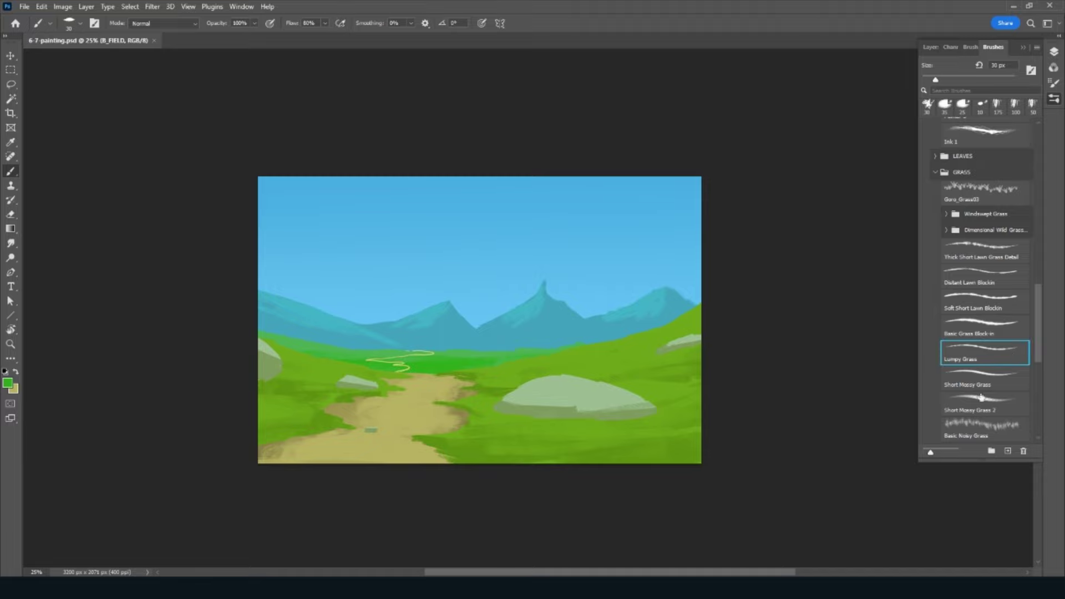
left_click_drag(1038, 366, 1032, 408)
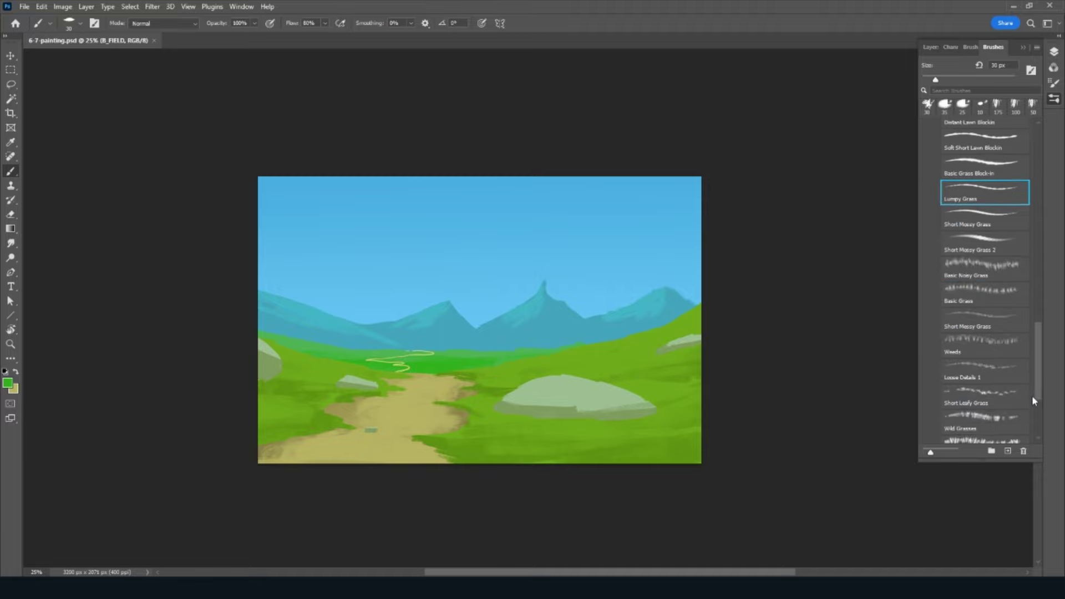
scroll(1030, 401, "down", 1)
left_click(1031, 401)
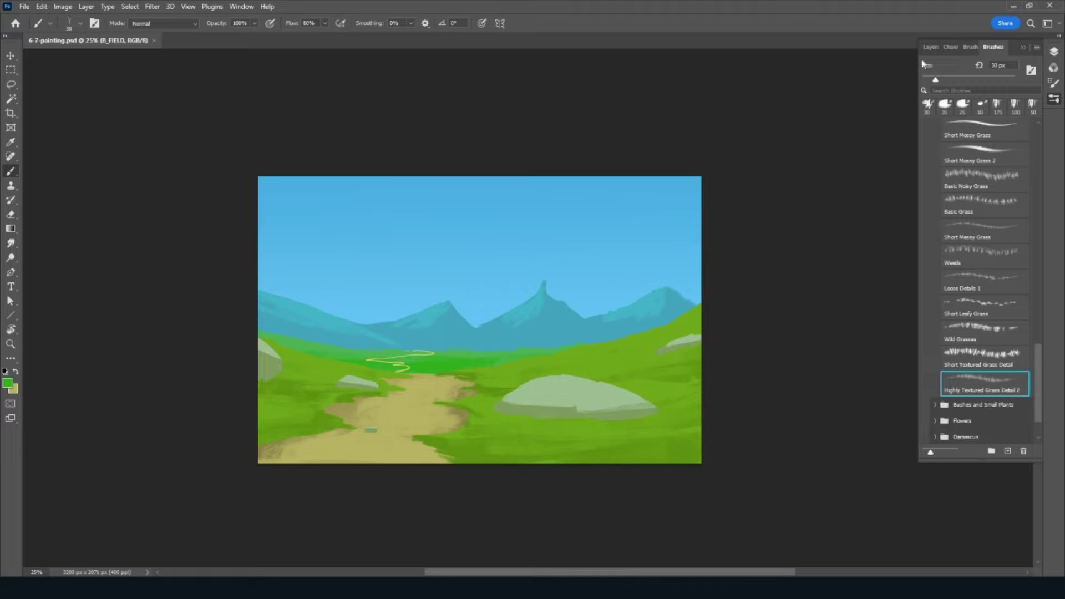
key("F7")
left_click(992, 155)
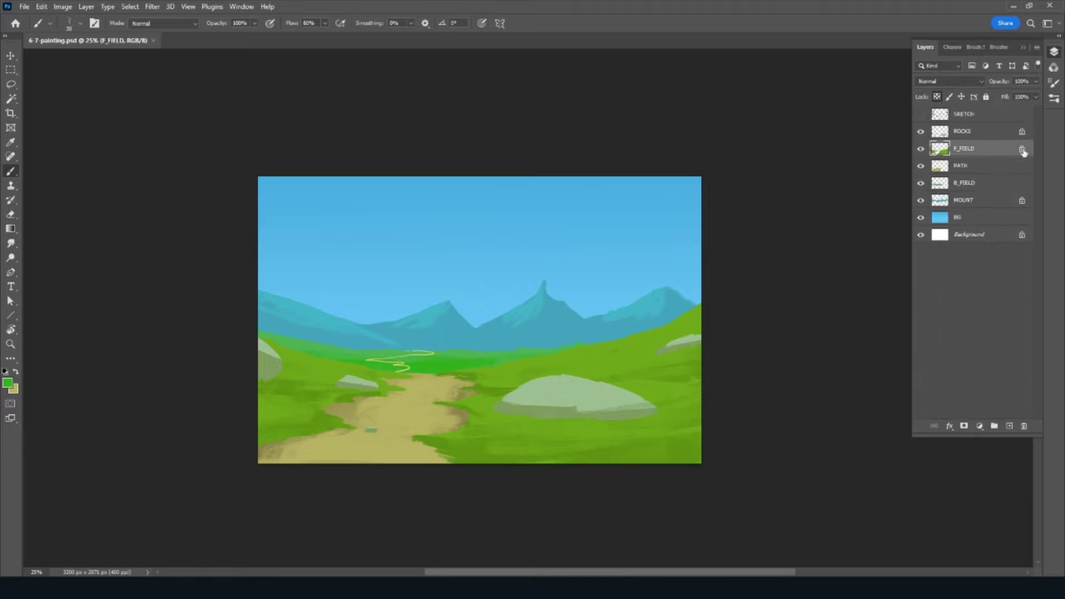
Step: Add a layer named TX and move it above ROCKS, just under SKETCH
left_click(1009, 425)
double_click(969, 150)
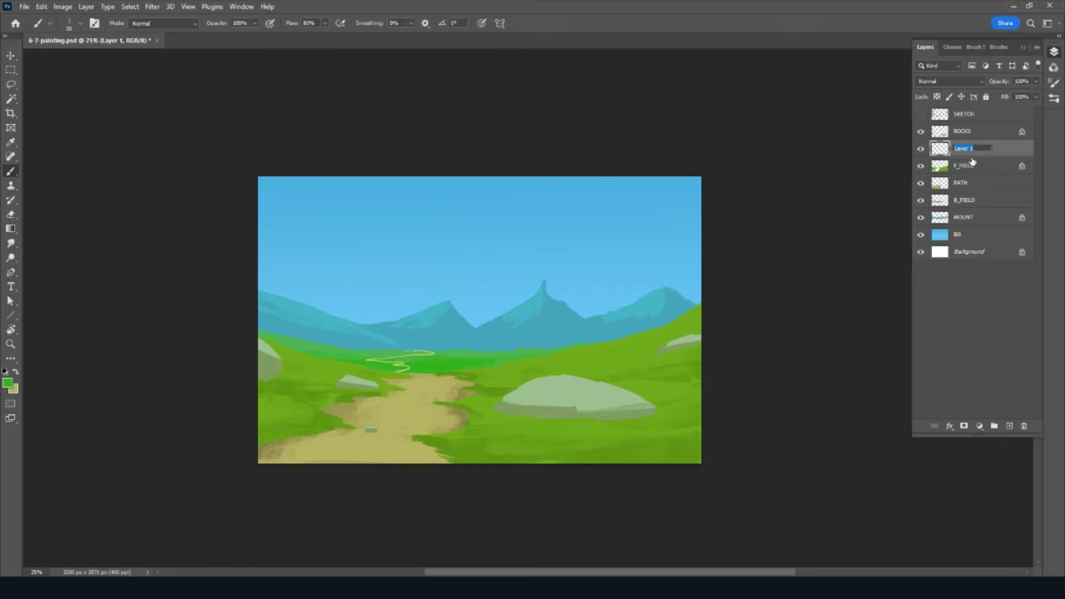
type("TX")
key("Return")
left_click_drag(984, 148, 921, 123)
left_click(920, 114)
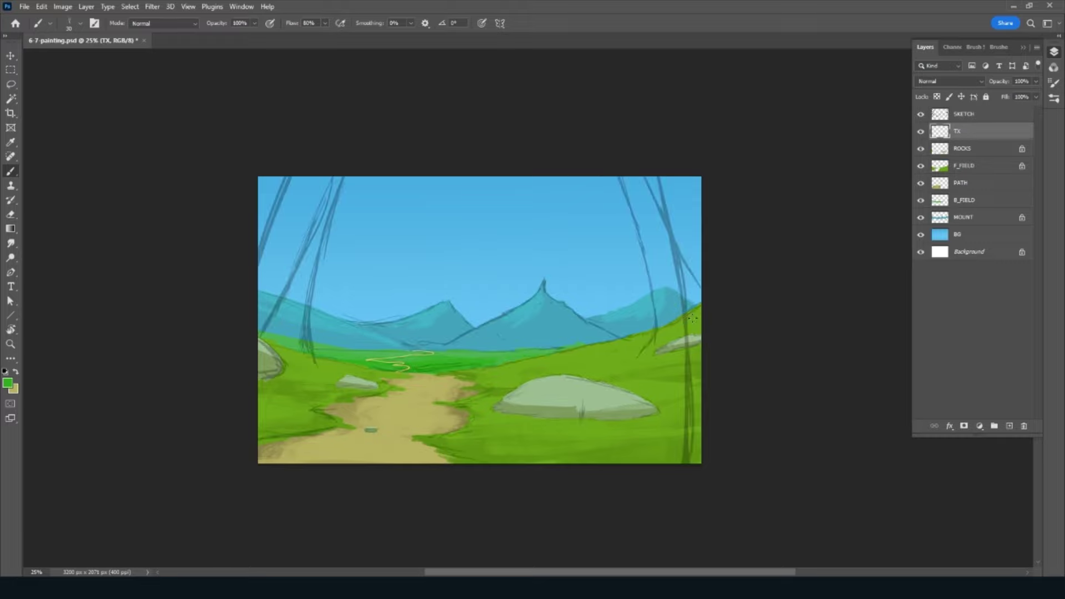
Step: Paint yellow-green grass blades on the right hillside and small rock, undoing the left-edge stroke
left_click(693, 347, "alt")
left_click(920, 114)
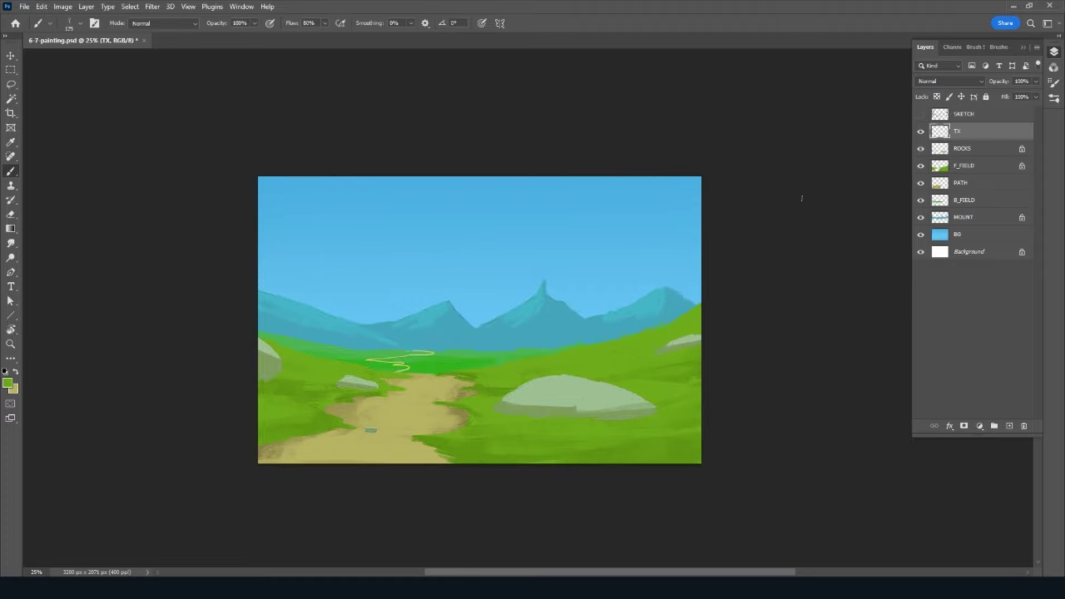
left_click_drag(610, 349, 618, 330)
left_click_drag(687, 350, 692, 339)
mouse_move(258, 399)
left_mouse_down()
mouse_move(263, 367)
mouse_move(310, 328)
left_mouse_up()
key("ctrl+z")
key("bracketleft")
key("bracketleft")
key("bracketleft")
key("bracketleft")
Step: Paint brighter green grass over the large rock's left edge and the lower field
key("alt")
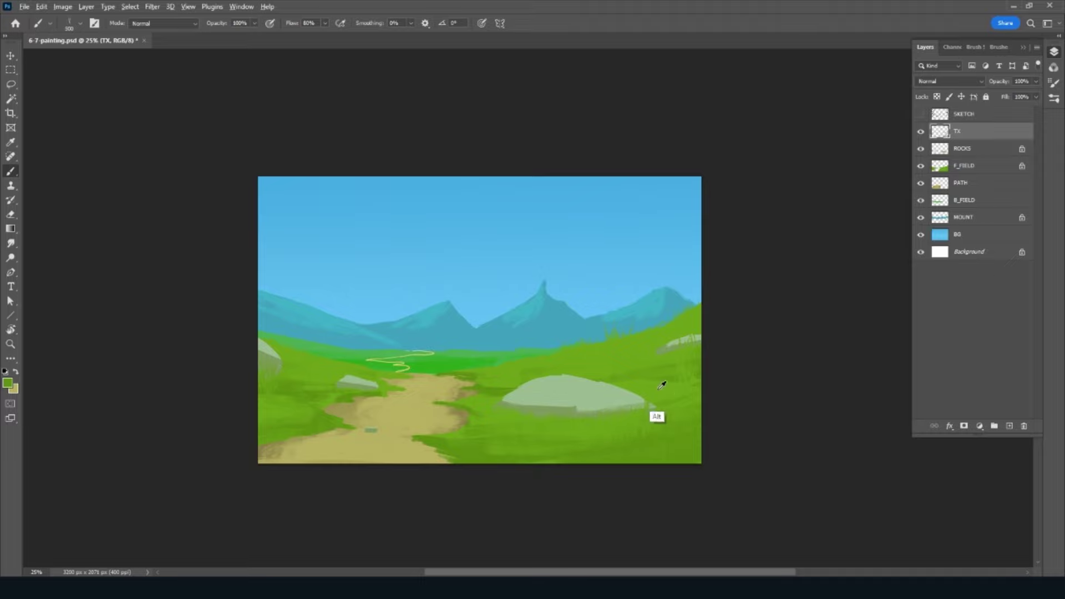
left_click(640, 381, "alt")
left_click_drag(501, 413, 519, 401)
left_click_drag(490, 454, 485, 427)
left_click_drag(486, 453, 484, 441)
Step: Rotate and straighten the view, return to the Brush, and sample a slightly different green
key("r")
left_click_drag(351, 451, 499, 499)
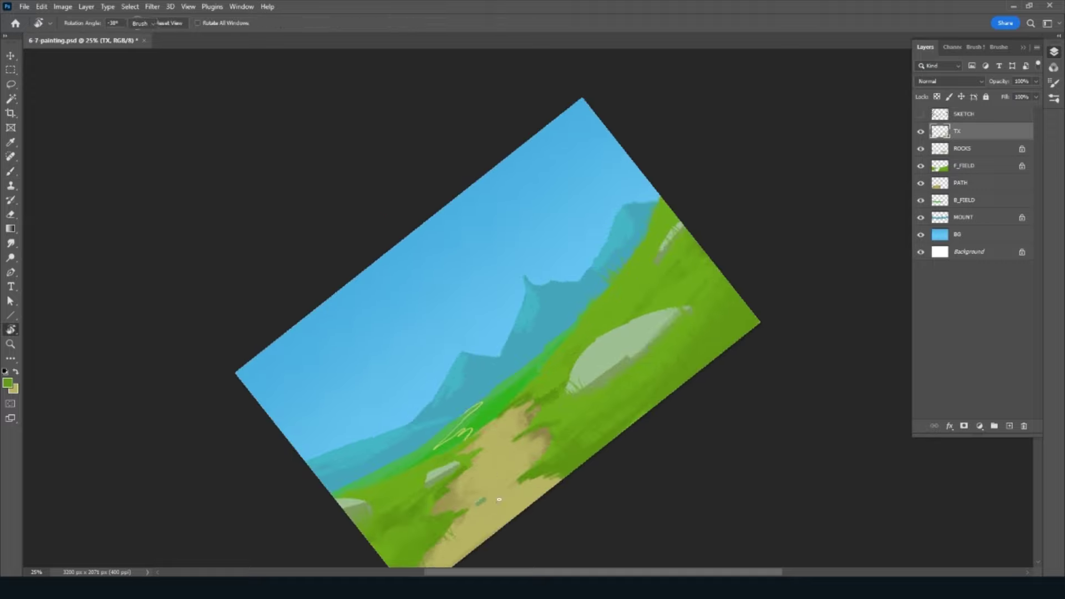
key("e")
scroll(488, 483, "down", 3)
scroll(471, 460, "down", 1)
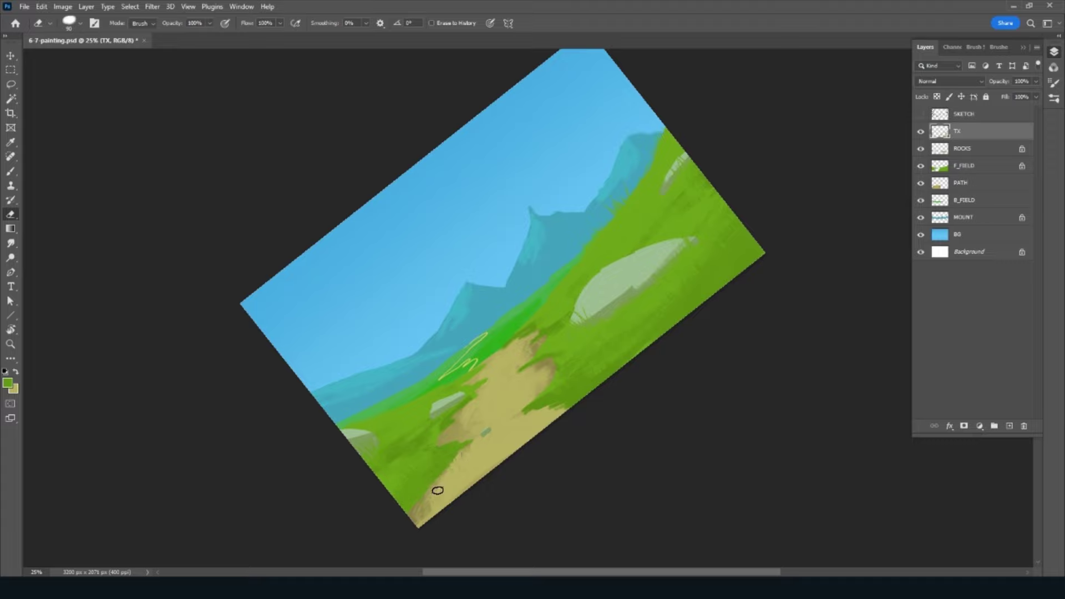
key("b")
key("Escape")
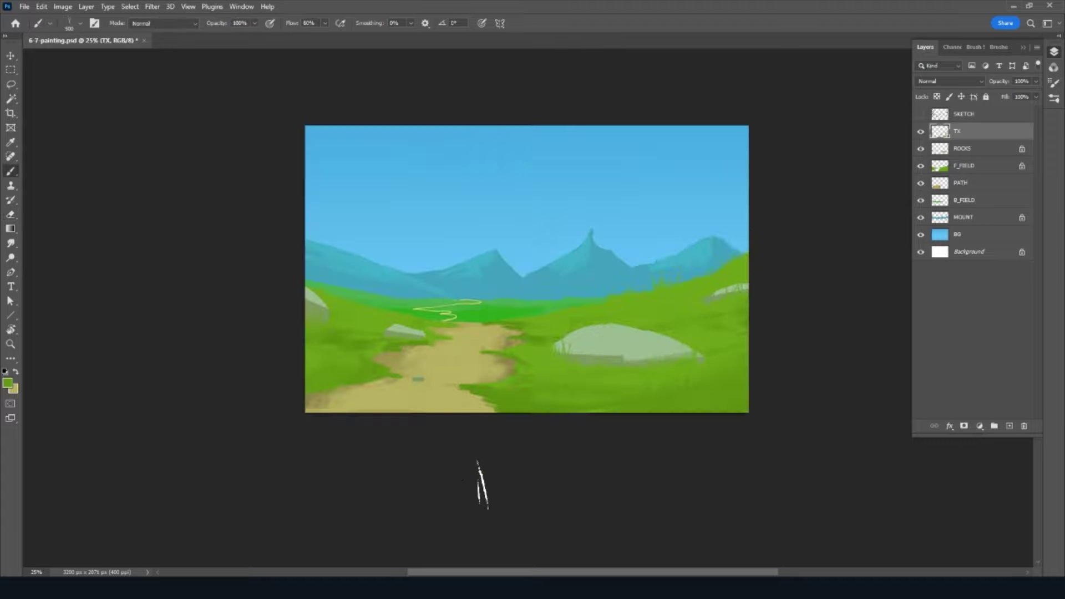
key("p")
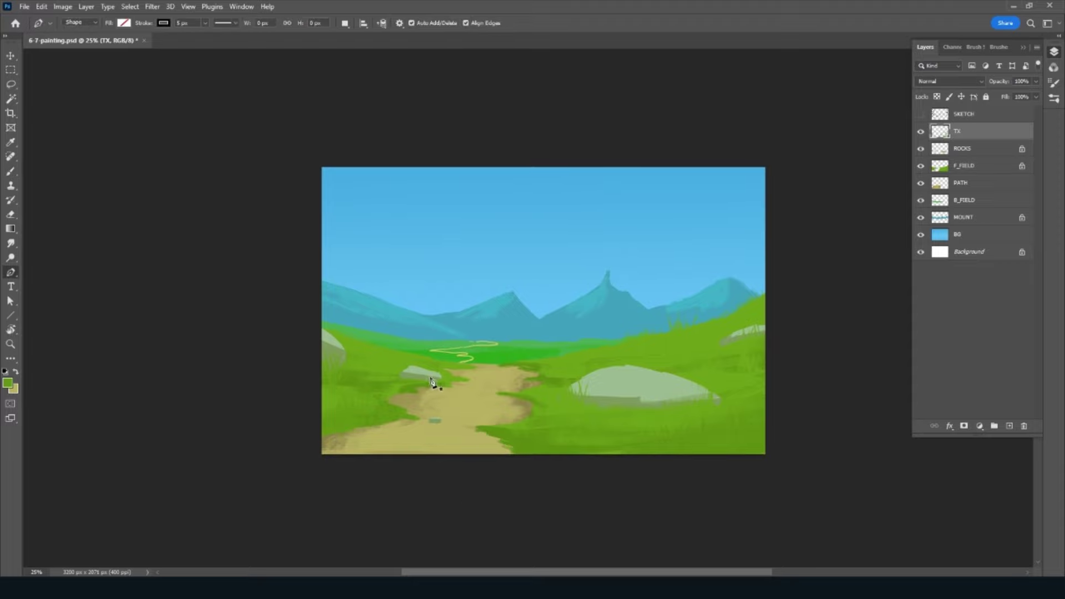
key("b")
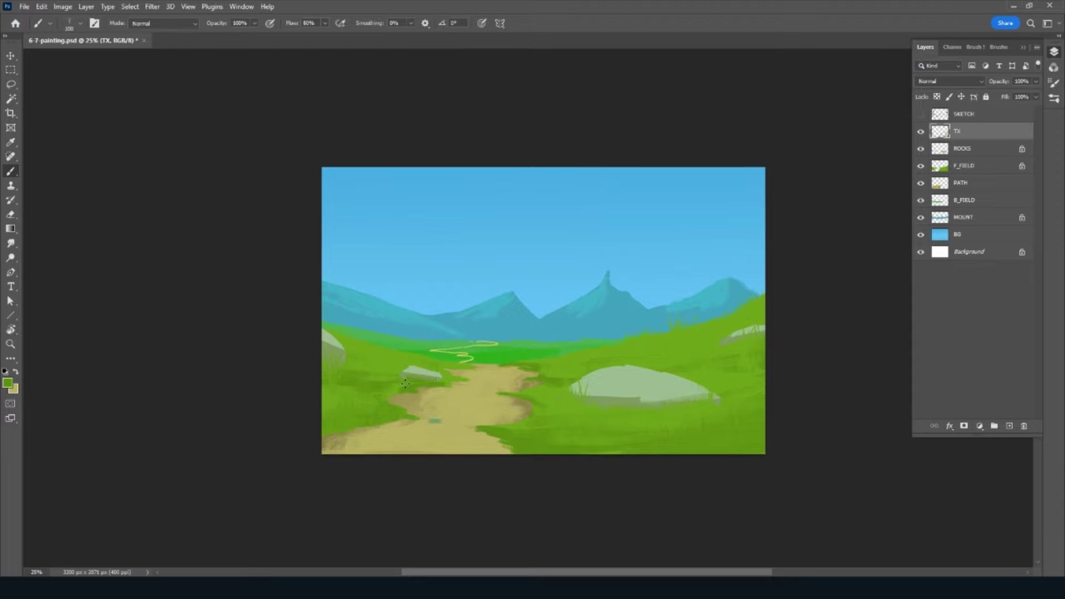
key("alt")
left_click(387, 350, "alt")
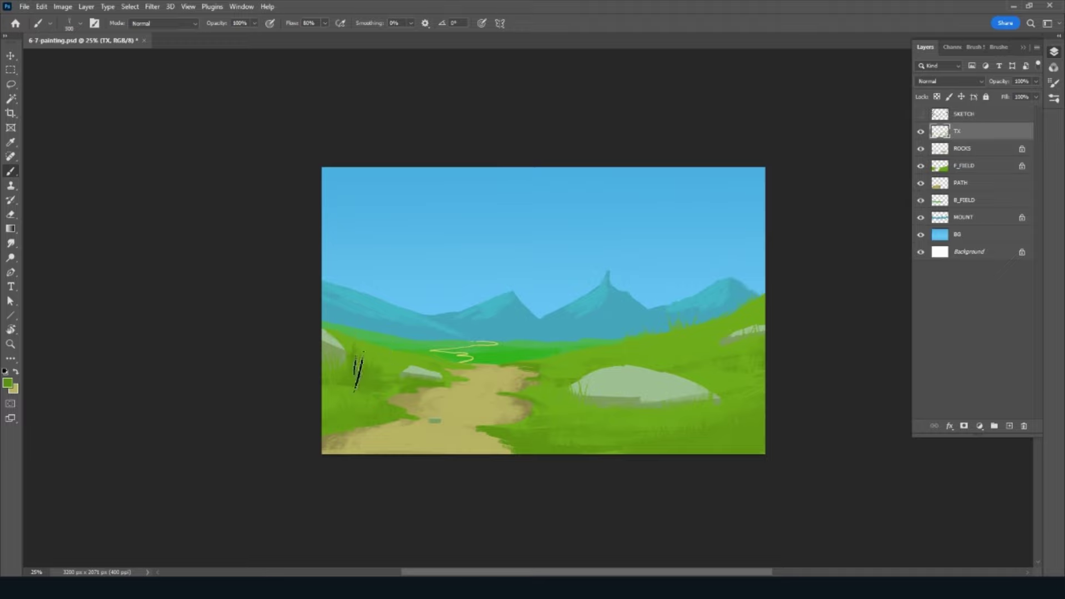
Step: Sample the grass green and pick a darker green for grass blades
key("alt")
left_click(342, 387, "alt")
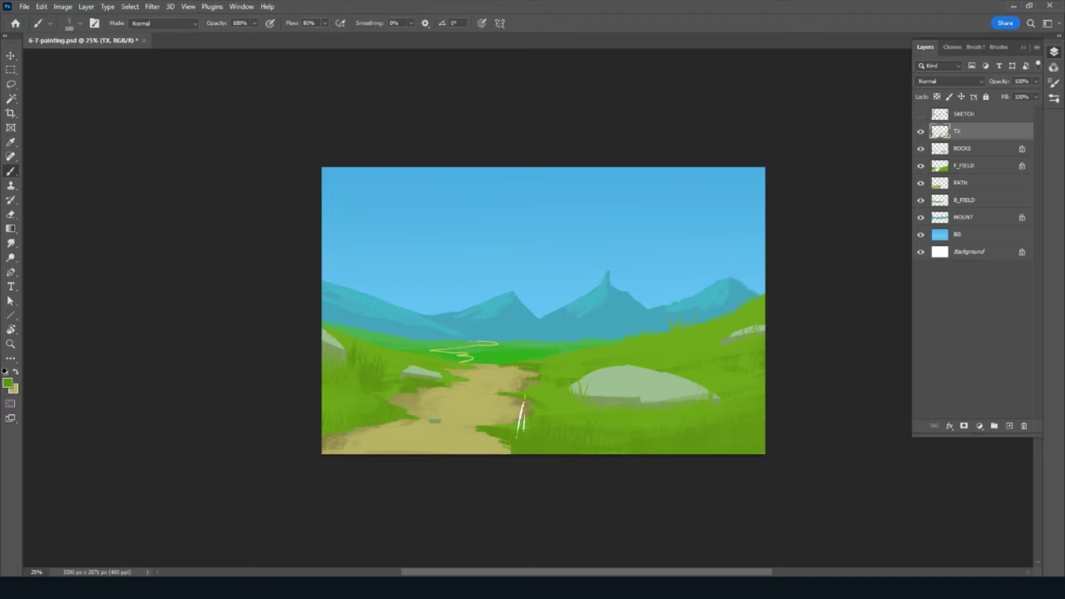
left_click(8, 387)
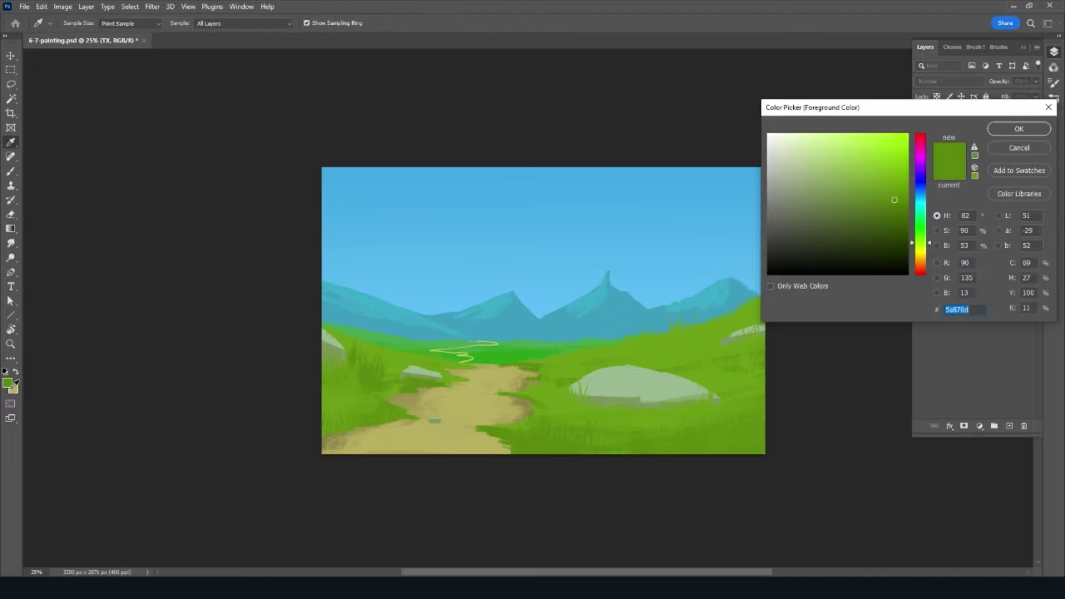
left_click(899, 209)
left_click(1008, 131)
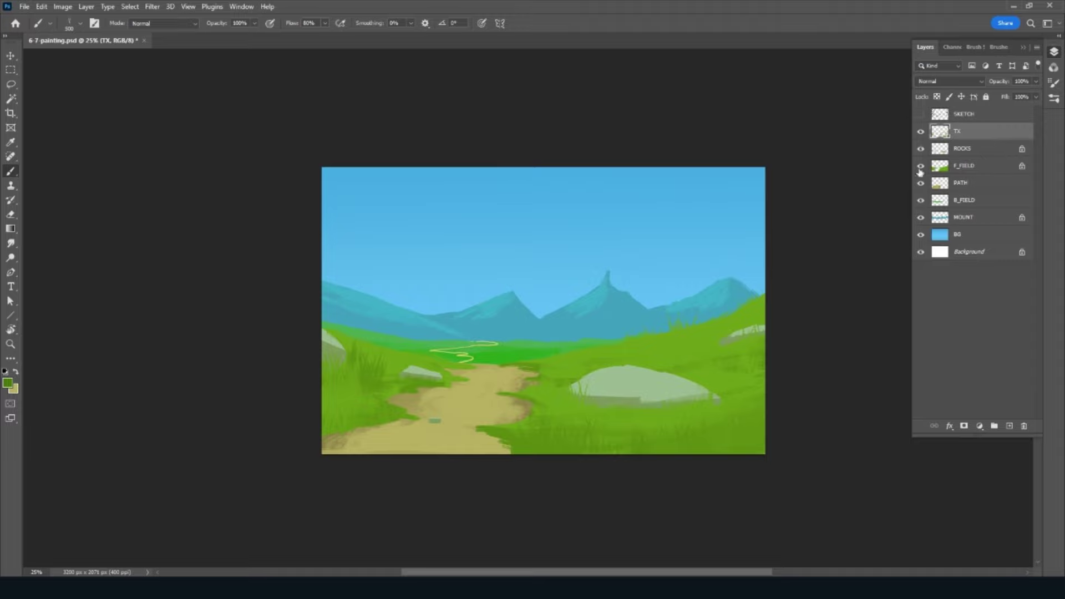
Step: Paint dark grass blades along the bottom-right edge and at the rock's base at 250 px
mouse_move(709, 466)
left_mouse_down()
mouse_move(736, 423)
mouse_move(766, 463)
left_mouse_up()
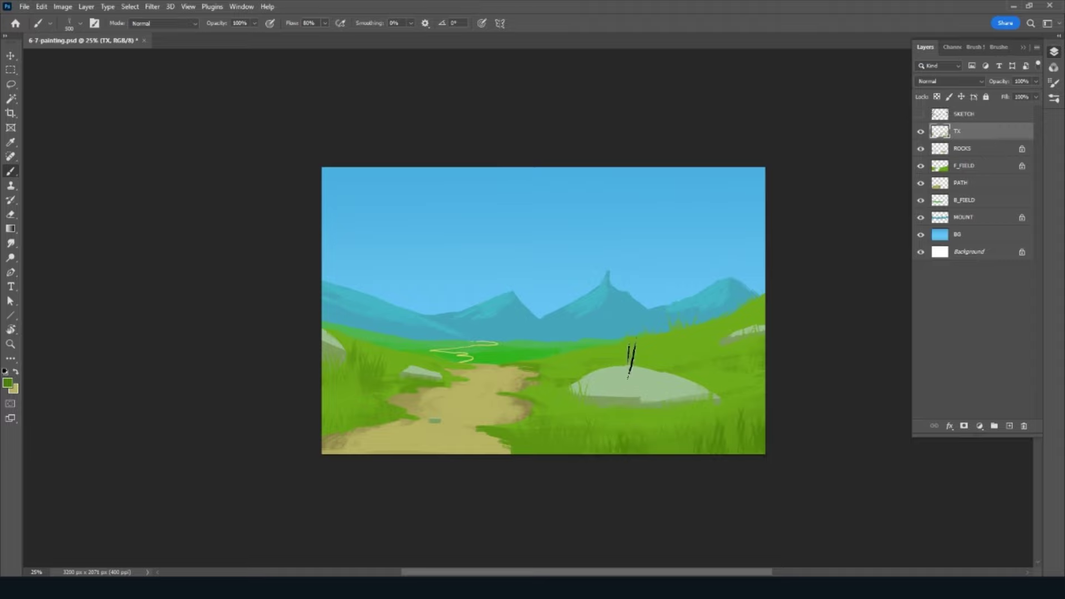
key("bracketleft")
key("bracketleft")
key("bracketleft")
mouse_move(641, 408)
left_mouse_down()
mouse_move(647, 397)
mouse_move(599, 392)
left_mouse_up()
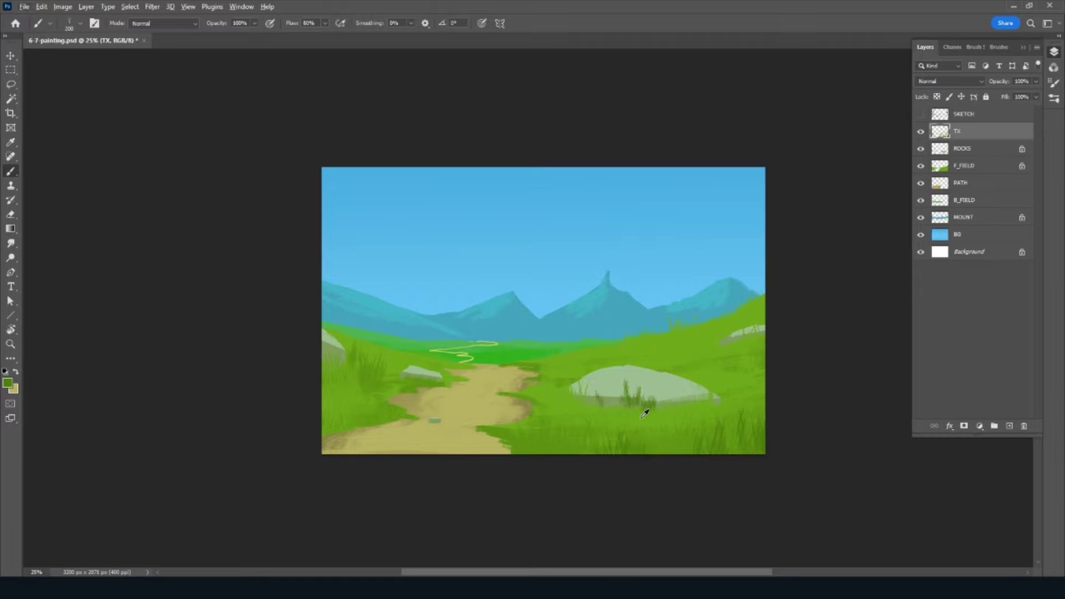
key("x")
key("x")
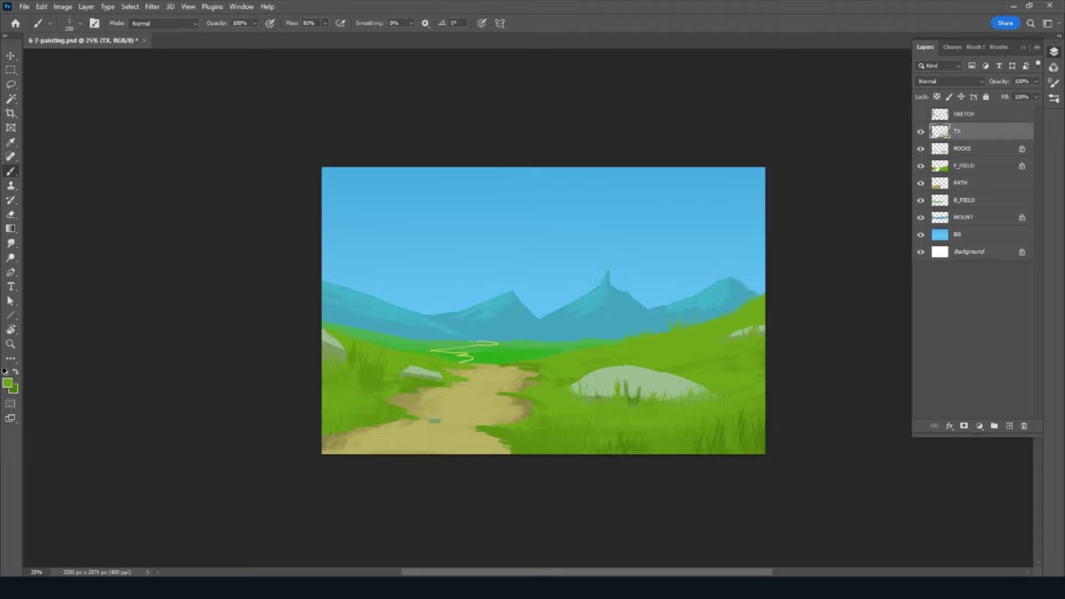
Step: Sample several field greens and paint more grass blades right of the path
left_click(403, 378, "alt")
left_click(433, 358, "alt")
left_click(373, 374, "alt")
left_click(377, 418, "alt")
left_click(364, 398, "alt")
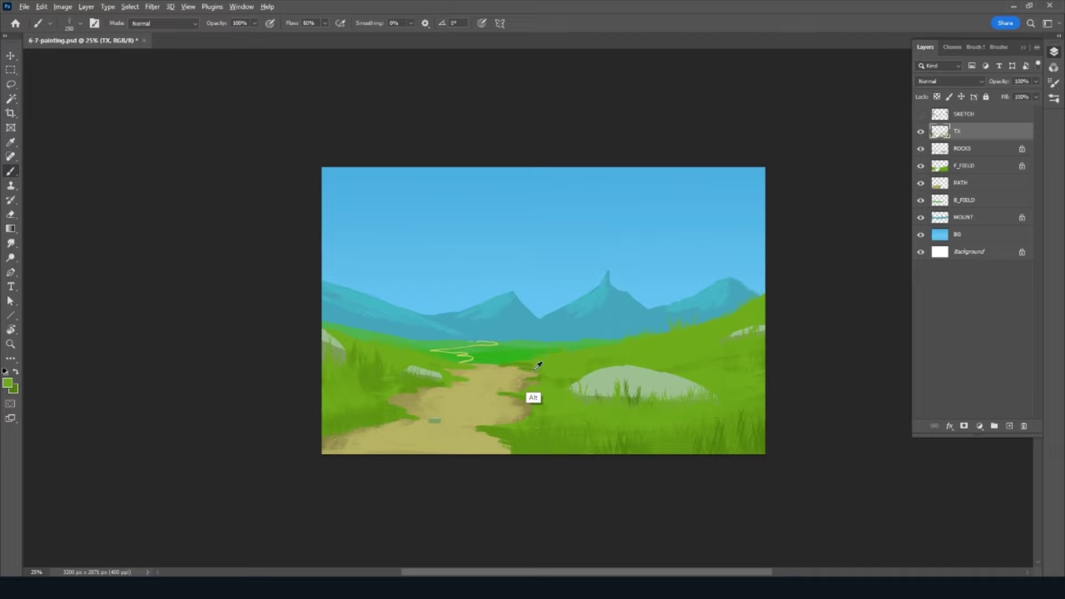
left_click(548, 364, "alt")
left_click_drag(547, 363, 560, 355)
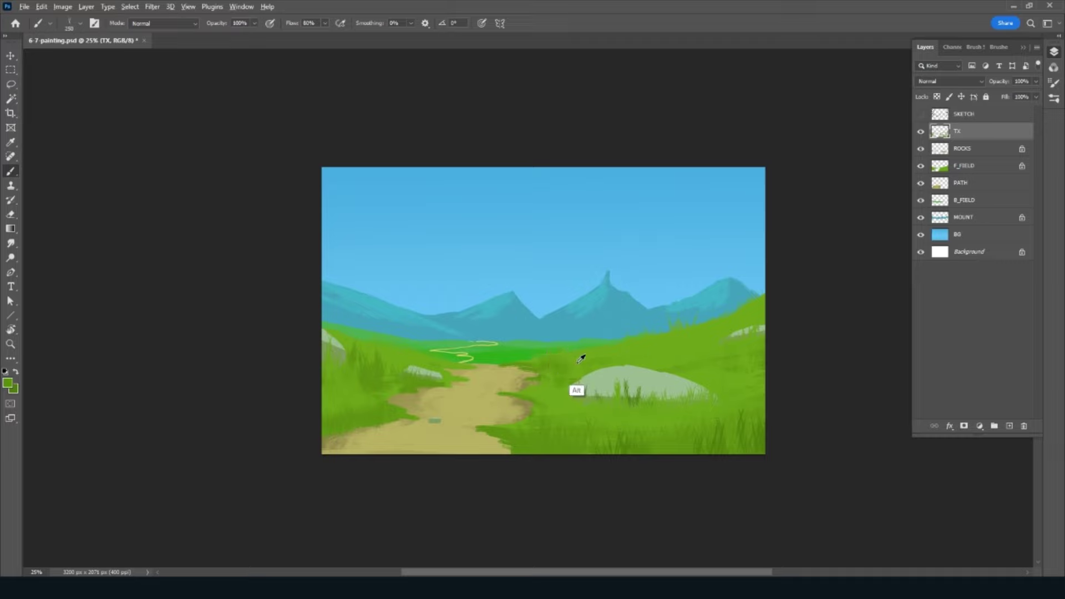
left_click(577, 357, "alt")
Step: Add grass blades at the canvas's right edge with a 500 px brush and save
key("e")
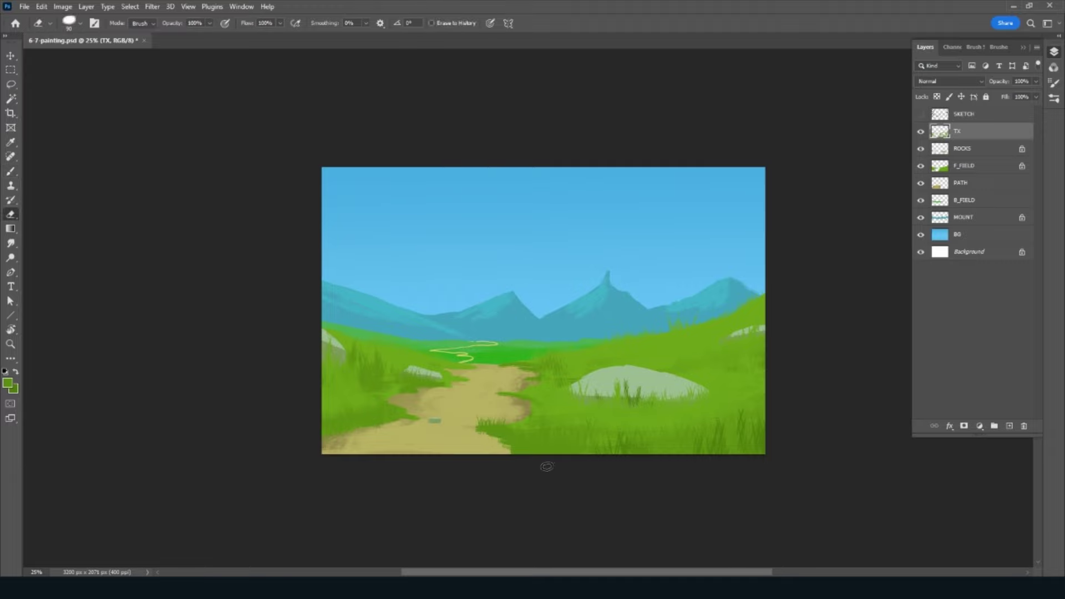
key("b")
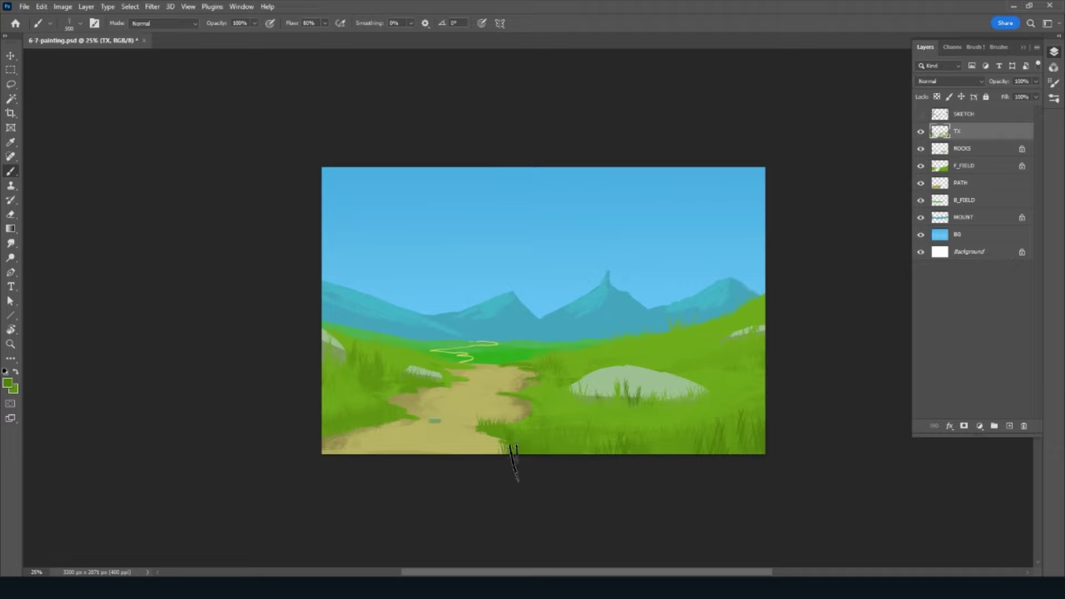
key("bracketright")
key("bracketright")
left_click_drag(754, 413, 768, 416)
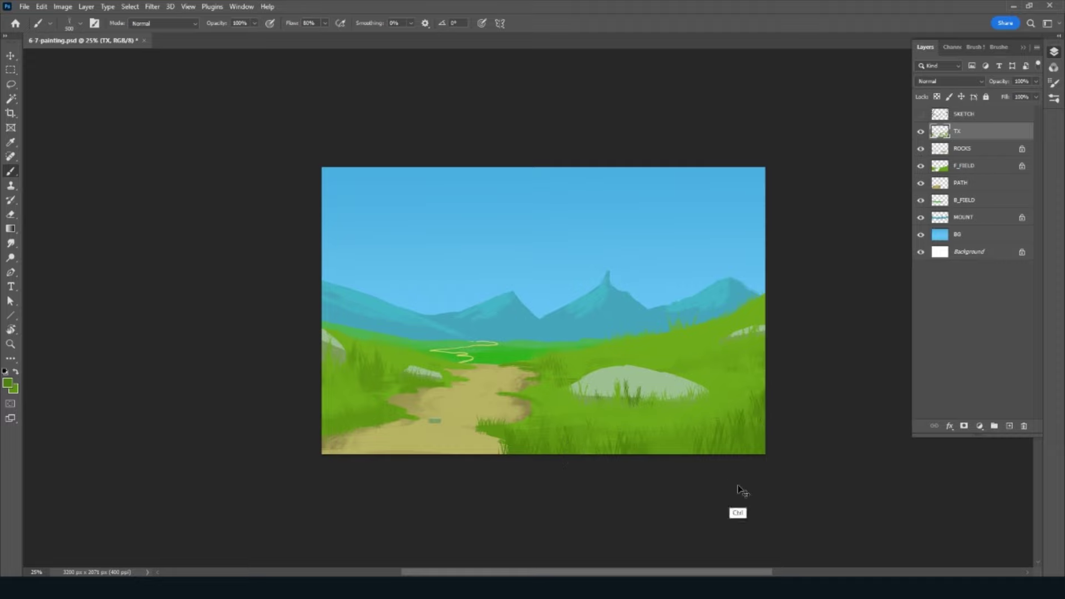
key("ctrl+s")
left_click(998, 47)
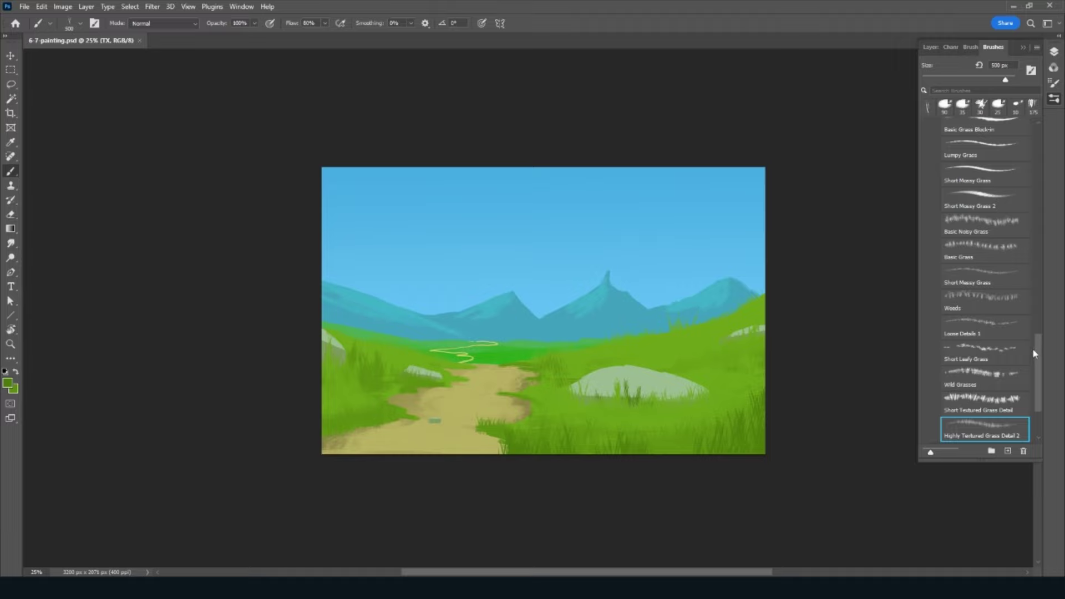
Step: Try the Short Textured Grass Detail brush below the rock, undo it, and shrink to 400 px
scroll(1037, 346, "down", 1)
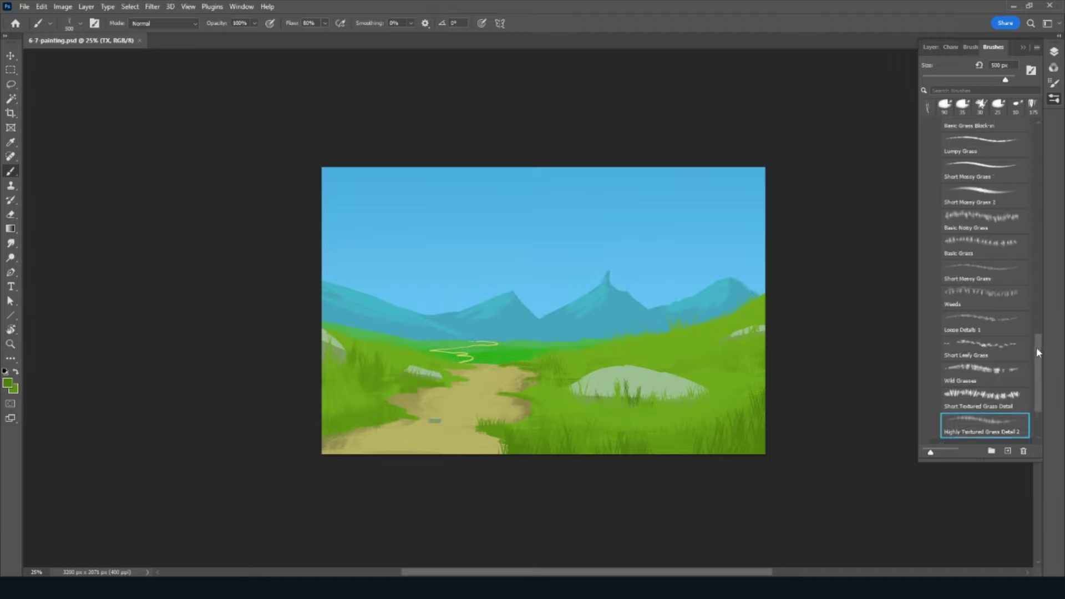
left_click(1004, 407)
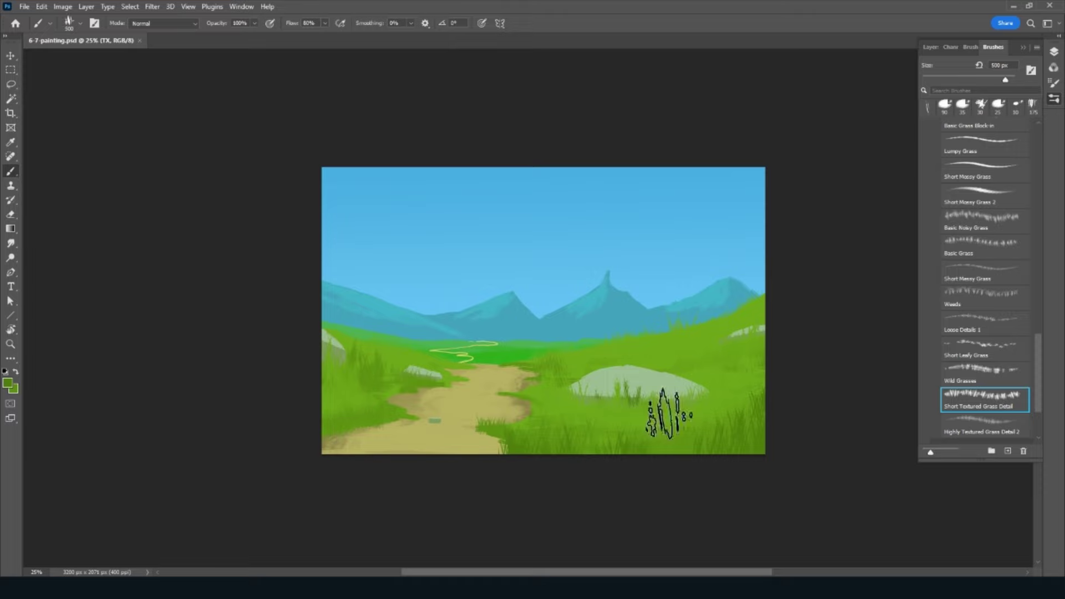
left_click_drag(657, 413, 682, 422)
key("ctrl+alt+z")
key("ctrl+alt+z")
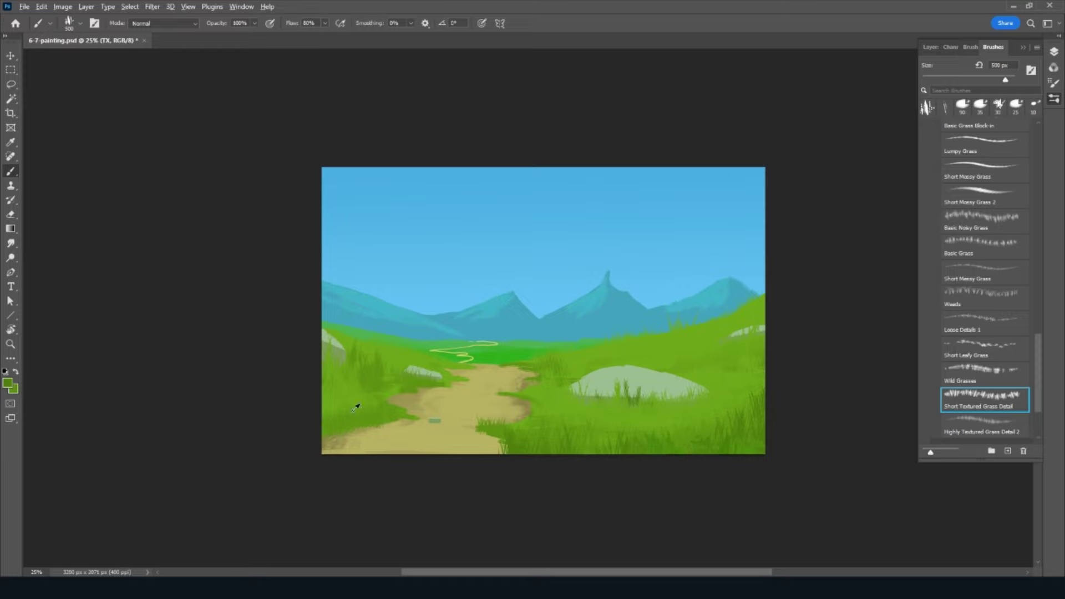
key("bracketleft")
key("bracketleft")
key("bracketleft")
key("bracketleft")
key("bracketleft")
Step: Sample a grass green on a tilted view, undo the stray stroke, and save
key("r")
left_click_drag(528, 514, 619, 506)
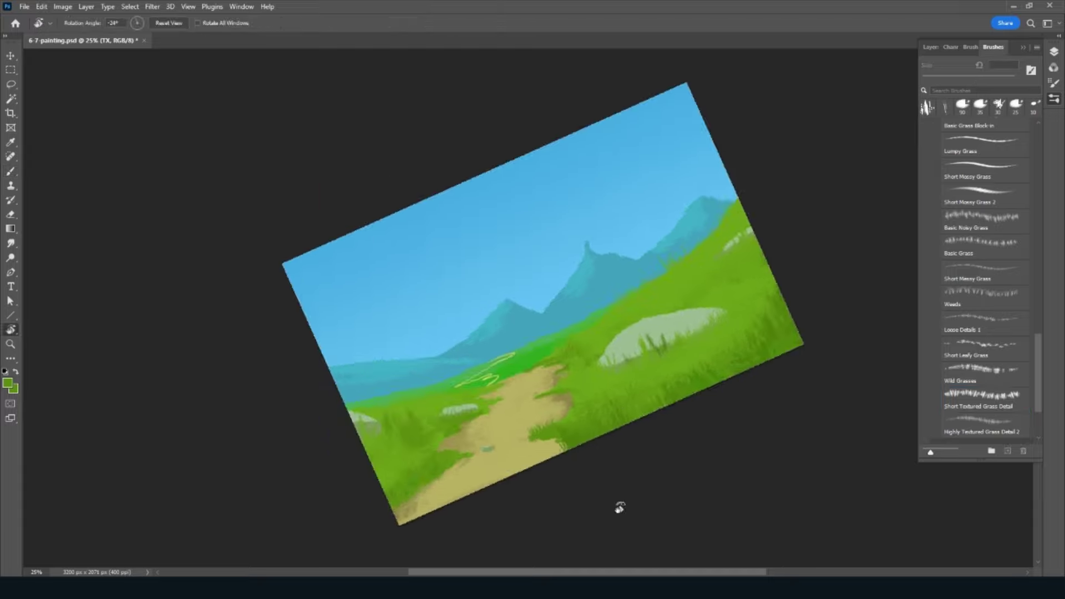
left_click(621, 370, "alt")
key("Escape")
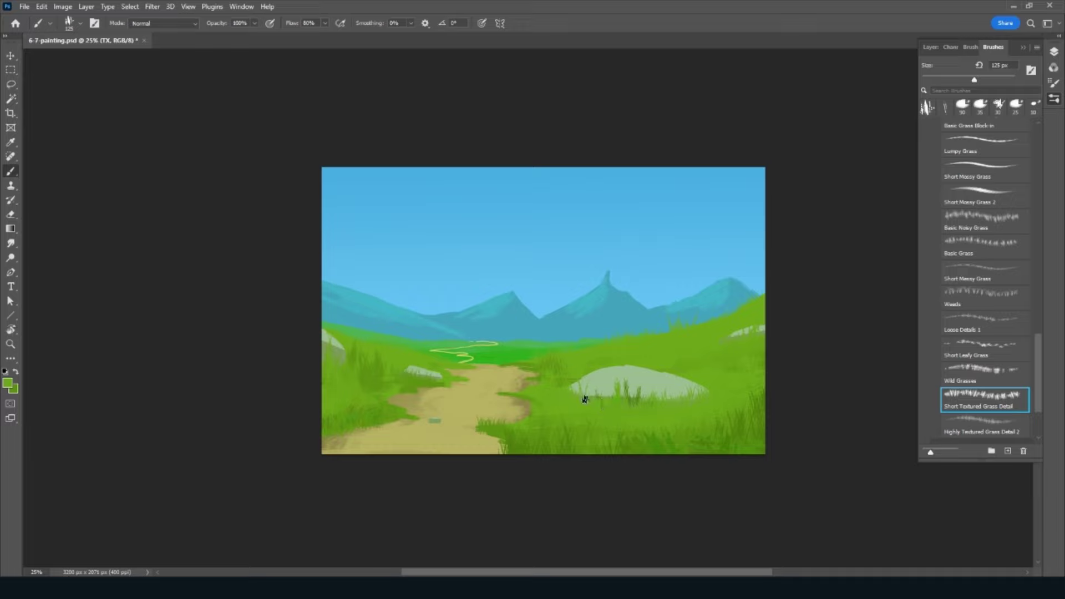
key("bracketright")
key("bracketright")
key("bracketright")
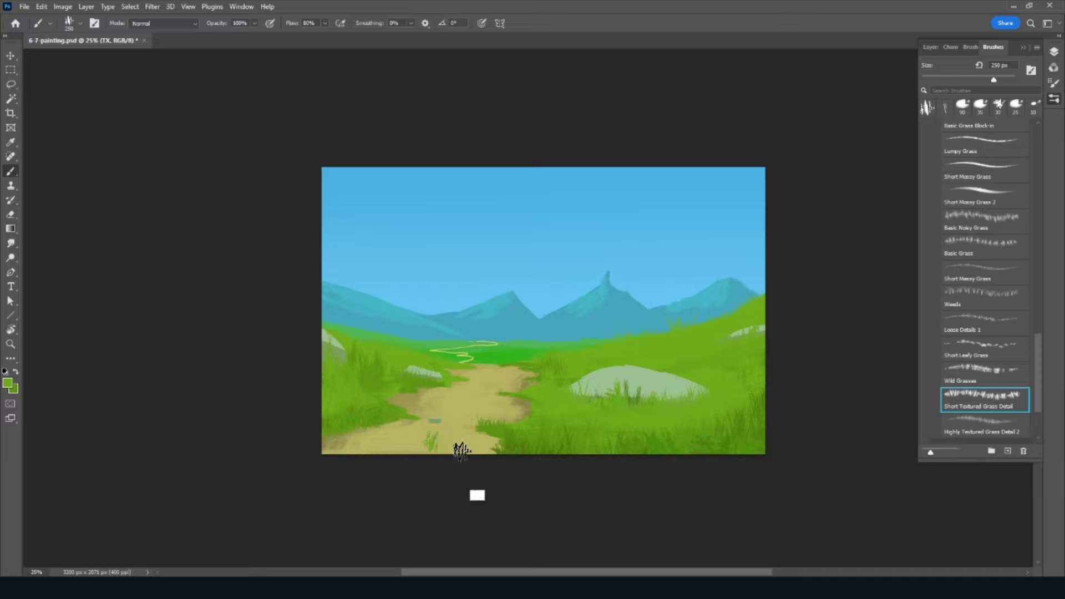
key("ctrl+z")
key("ctrl+s")
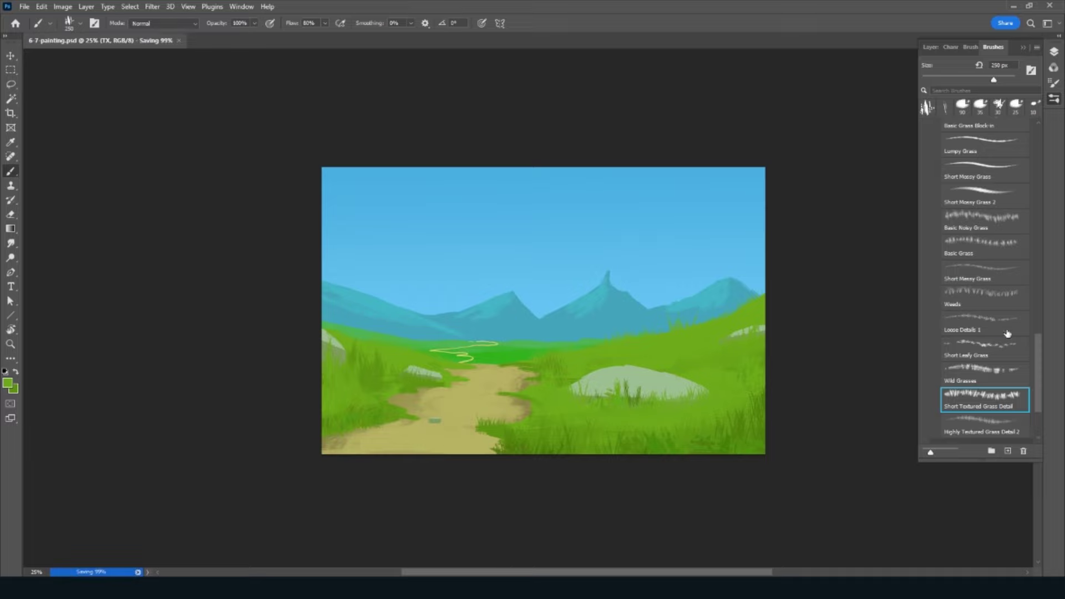
Step: Select the Loose Details 1 brush at 400 px and attempt hex colour 829d14
left_click(1001, 333)
key("bracketright")
key("bracketright")
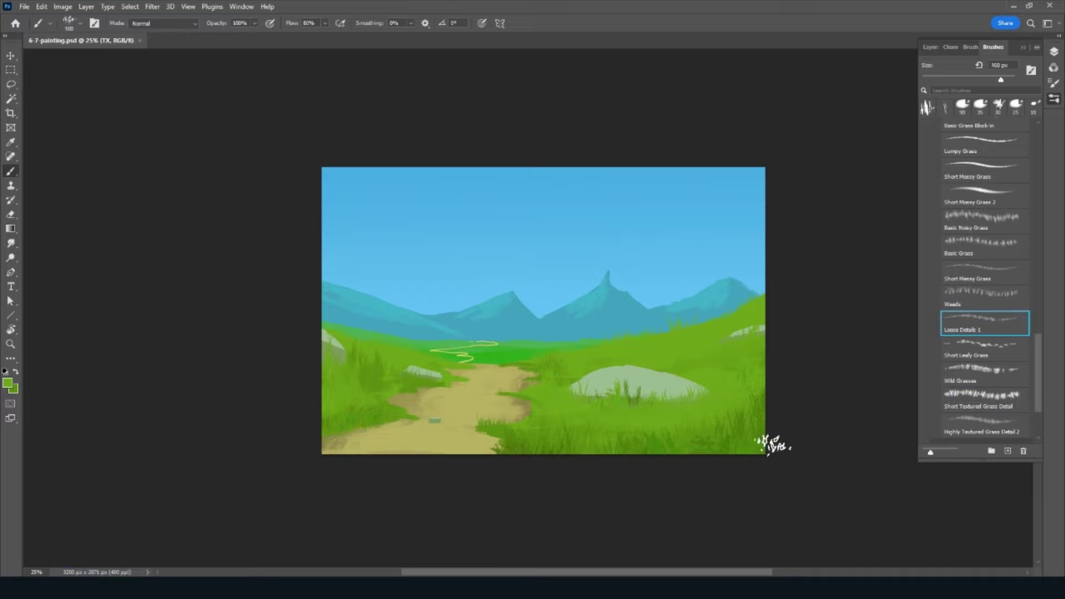
left_click(585, 407)
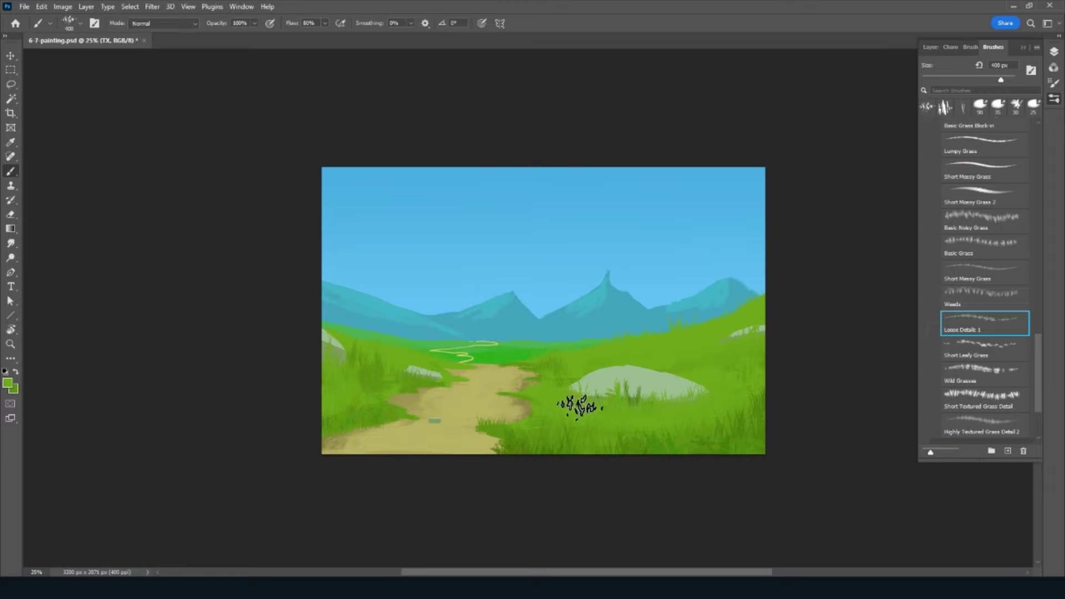
left_click(8, 383)
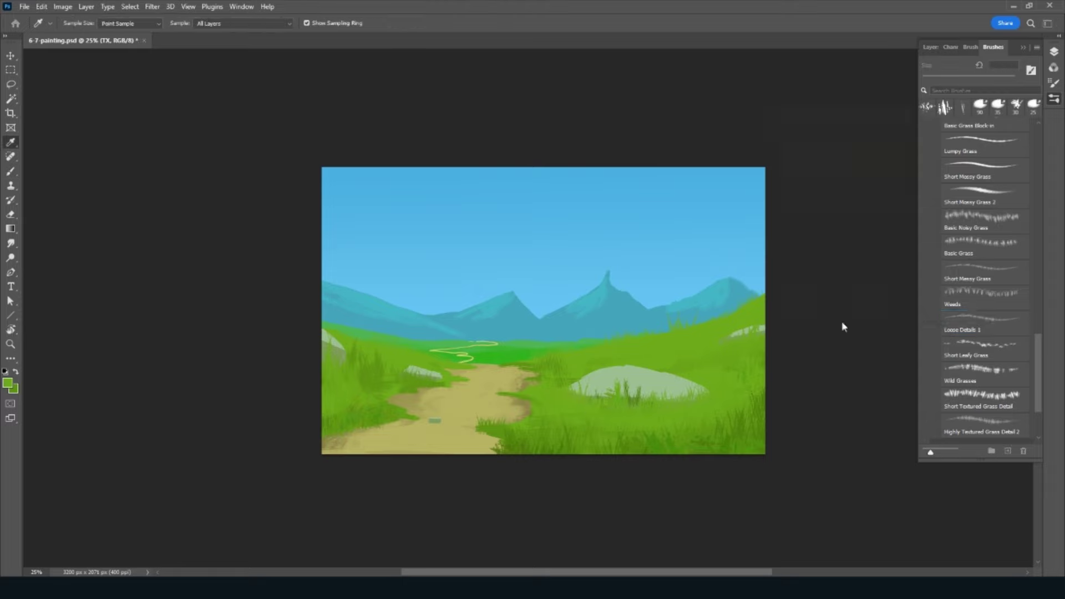
key("Return")
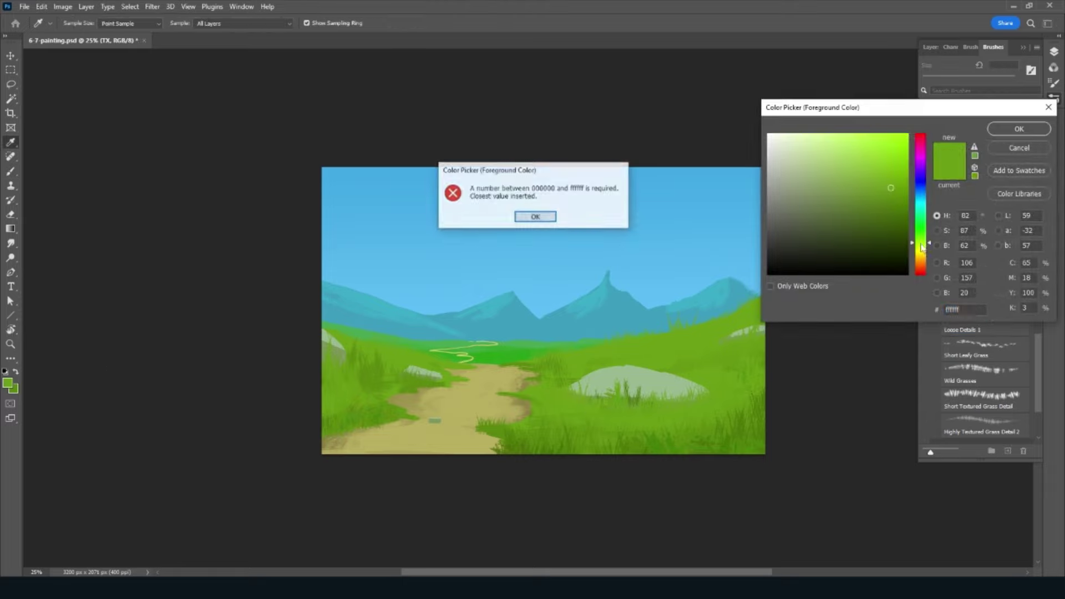
left_click(531, 217)
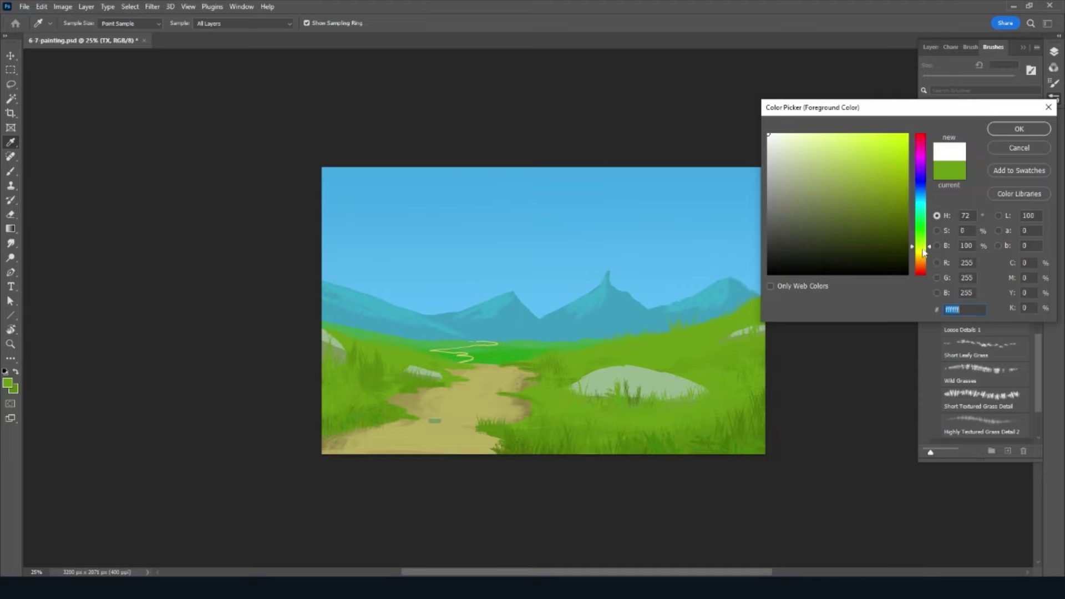
Step: Set a yellower green (829d14) as foreground, save, and select the Weeds brush
left_click(946, 177)
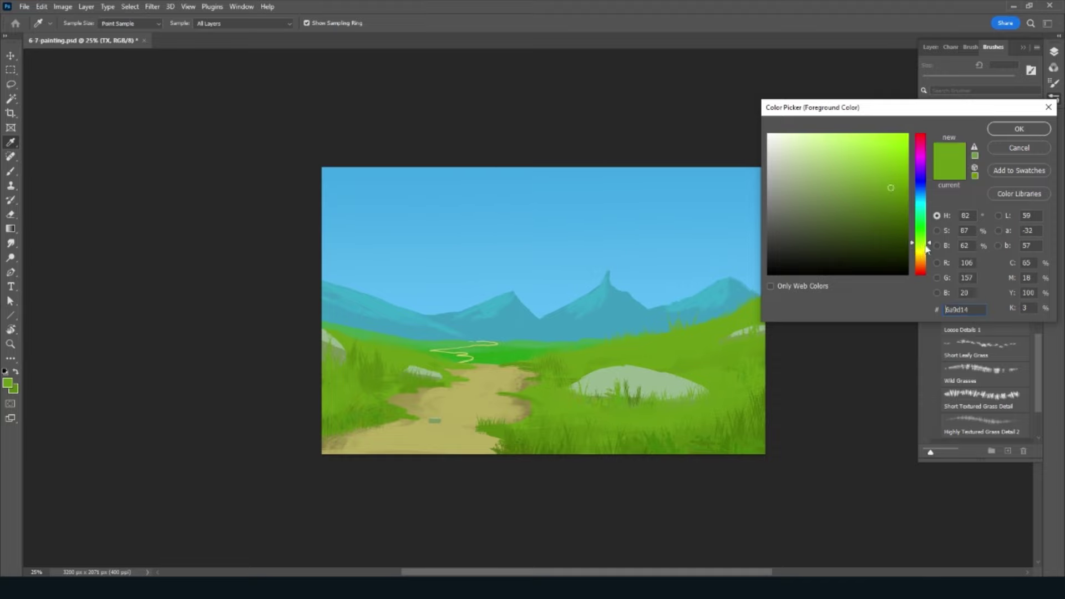
left_click(920, 247)
left_click(1019, 129)
key("b")
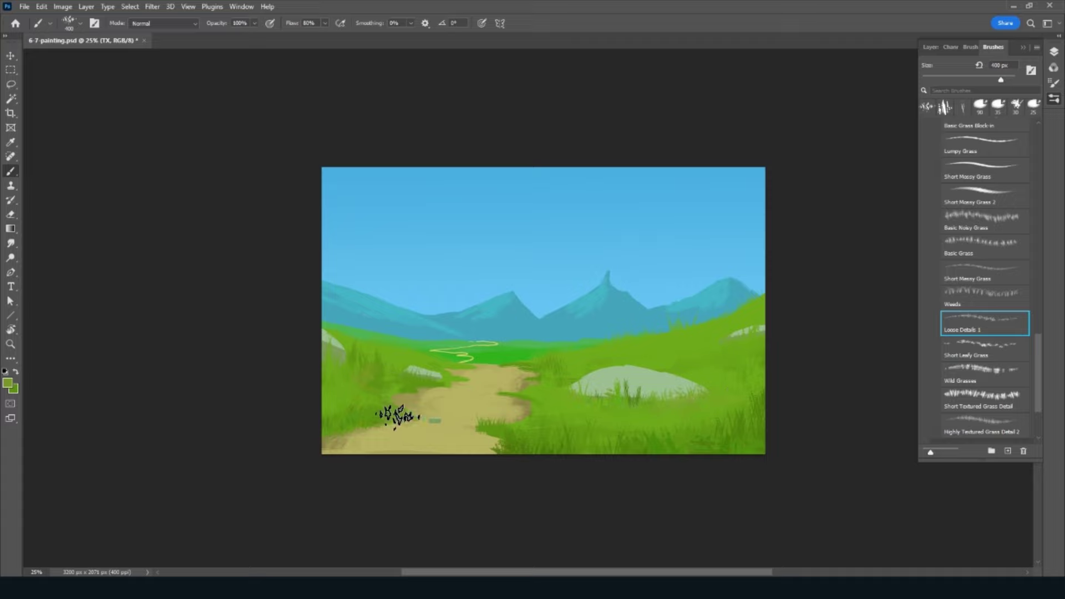
key("ctrl+s")
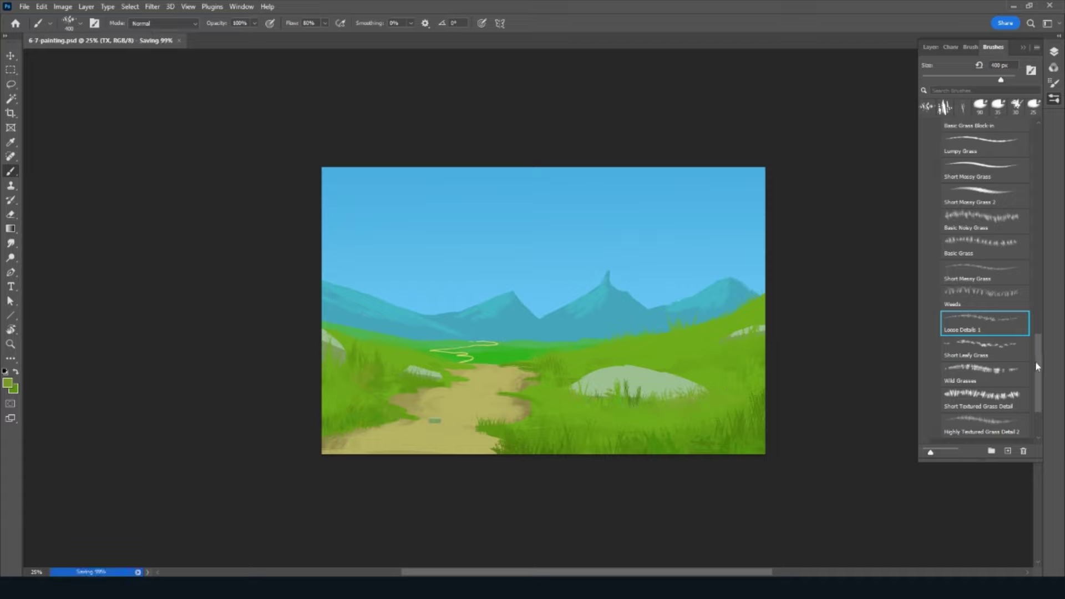
left_click(1006, 297)
Step: Pick a brighter yellow-green and set the Weeds brush to 250 px
left_click(683, 375)
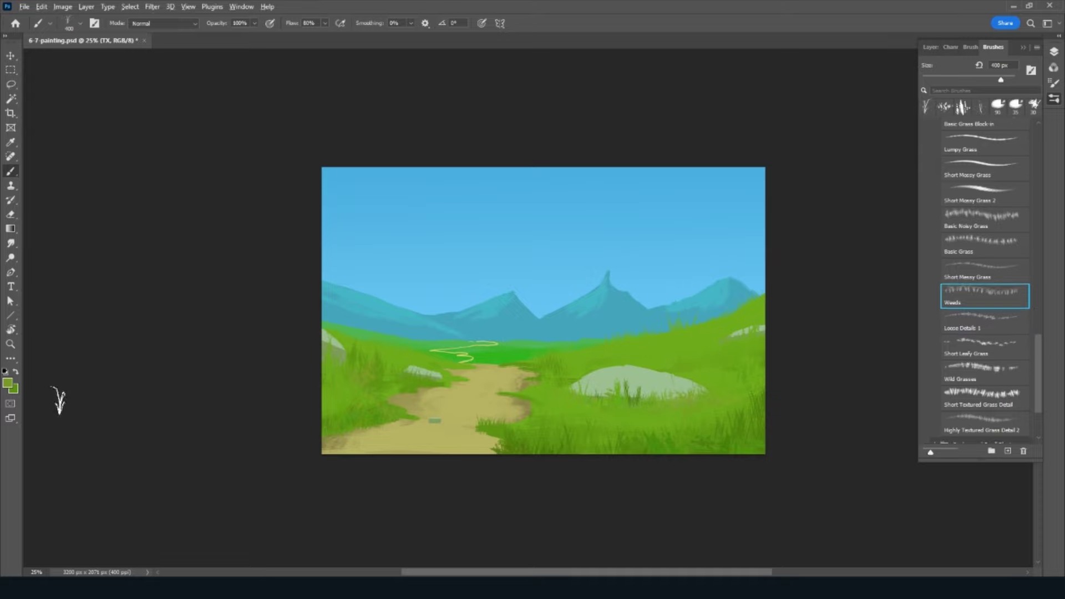
left_click(8, 384)
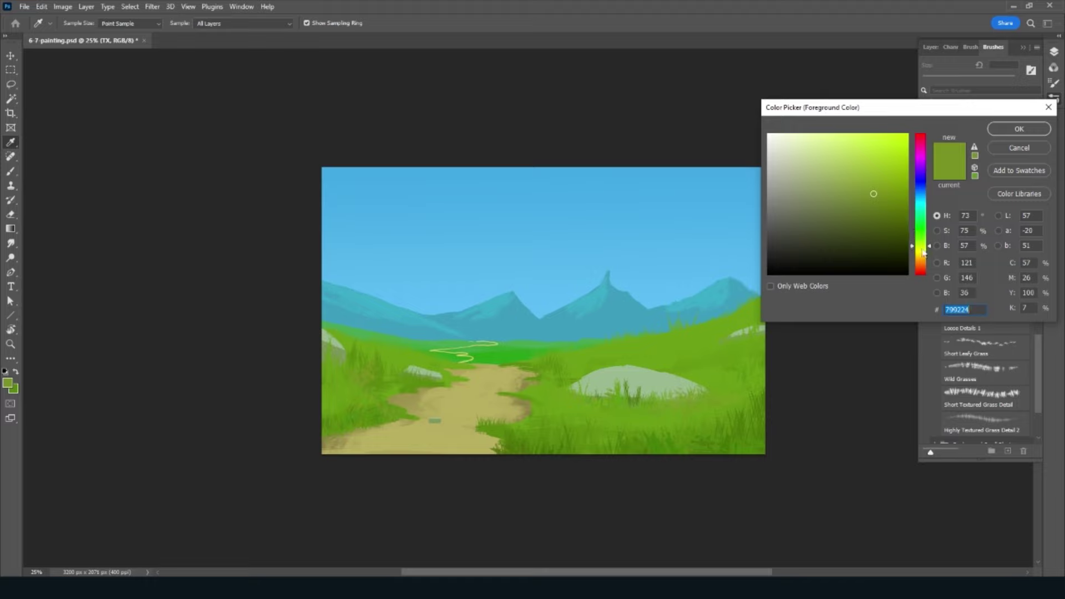
left_click_drag(922, 250, 924, 248)
left_click(885, 167)
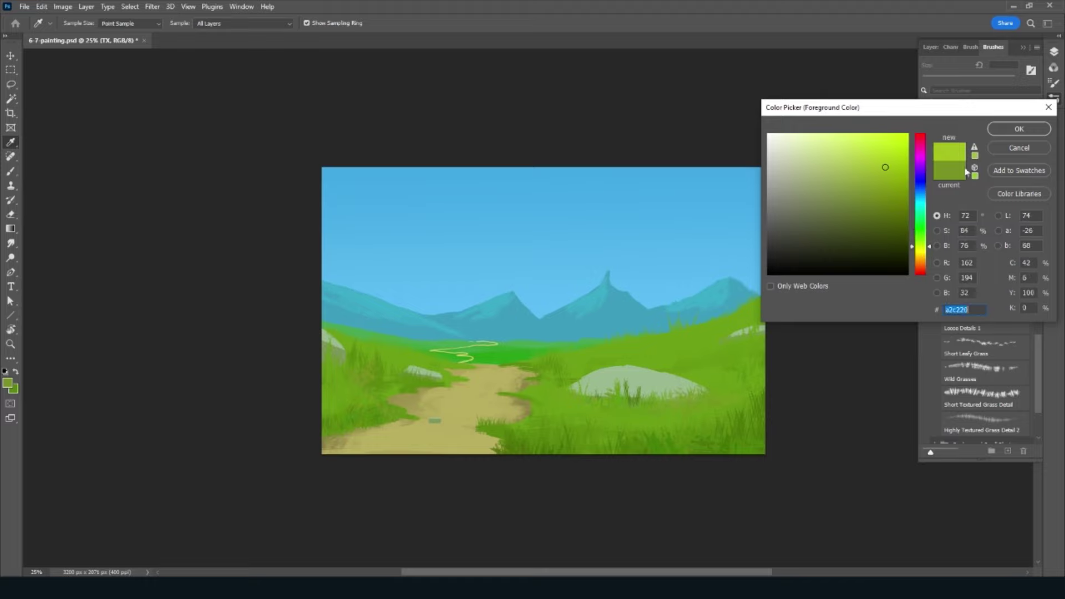
key("Return")
key("b")
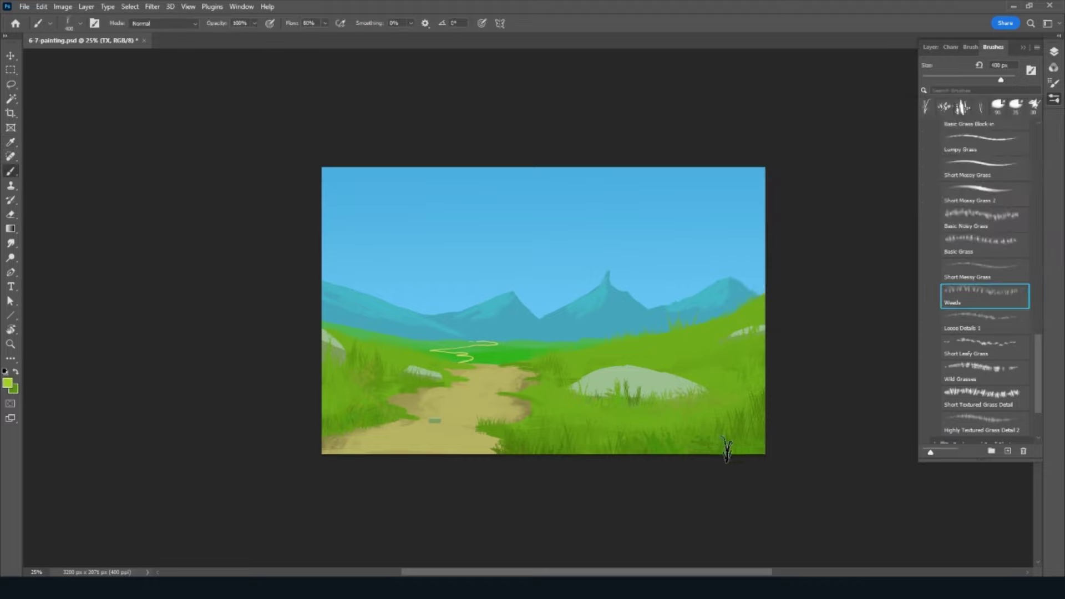
key("bracketright")
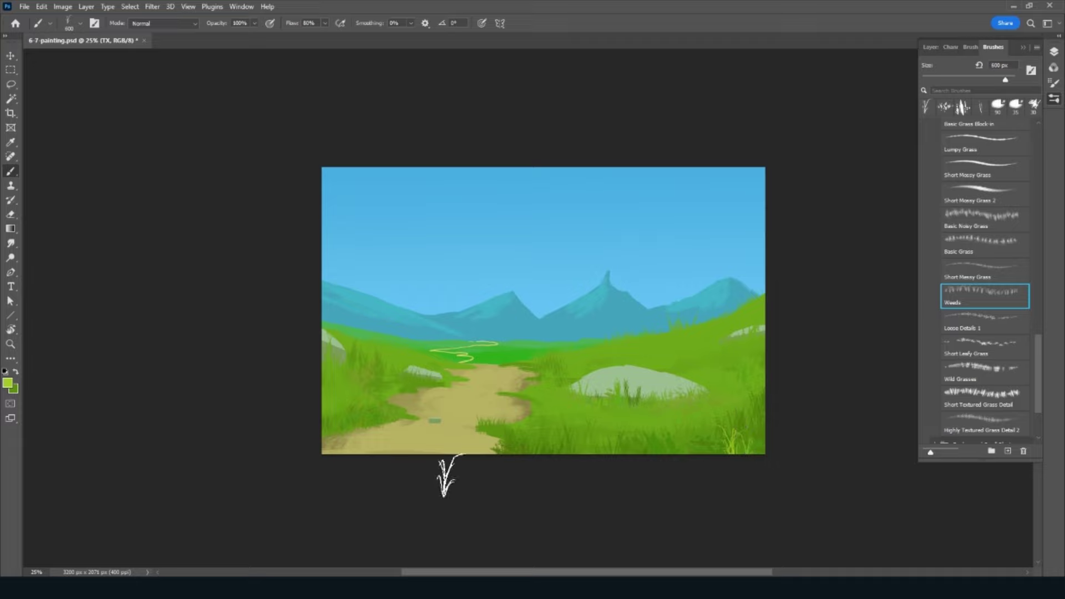
key("bracketleft")
key("bracketleft")
key("bracketleft")
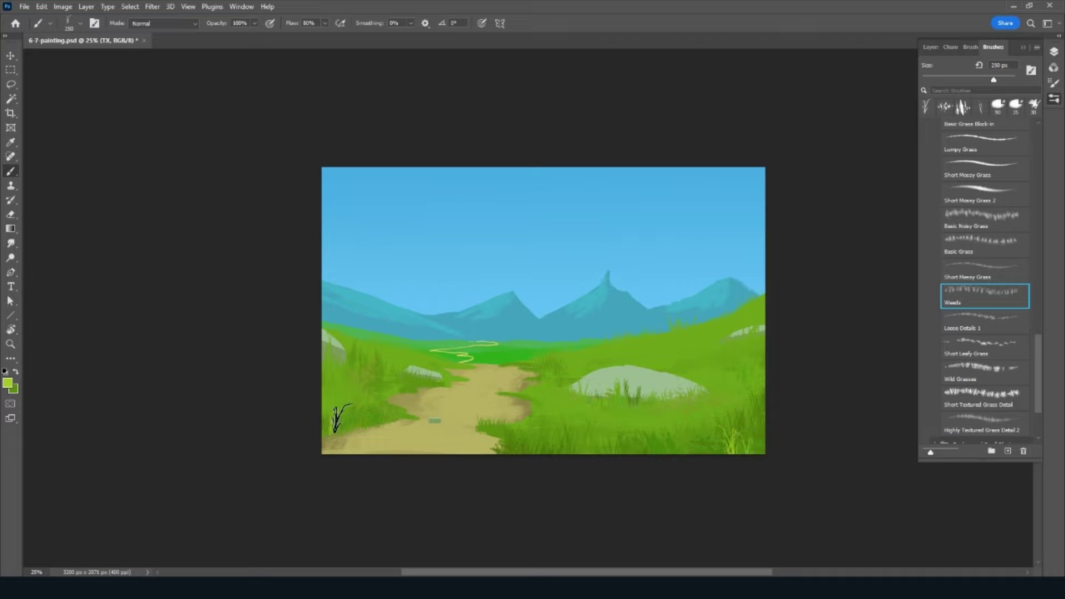
Step: Paint weed blades left of the path, along the bottom edge and by the rock, then save
left_click_drag(356, 420, 381, 411)
left_click_drag(517, 450, 595, 454)
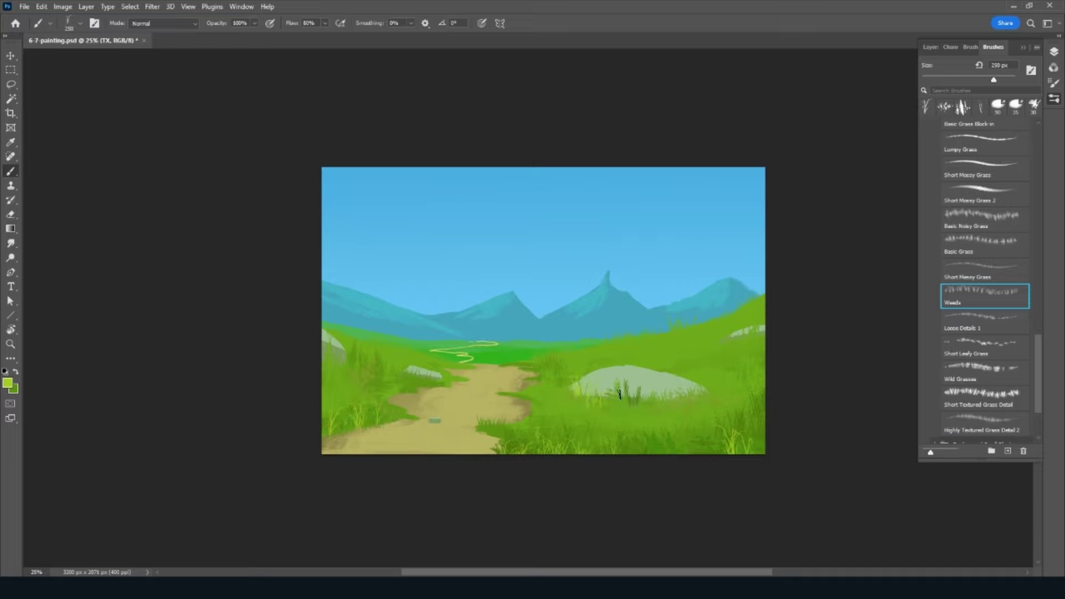
left_click(586, 394)
left_click(749, 366, "alt")
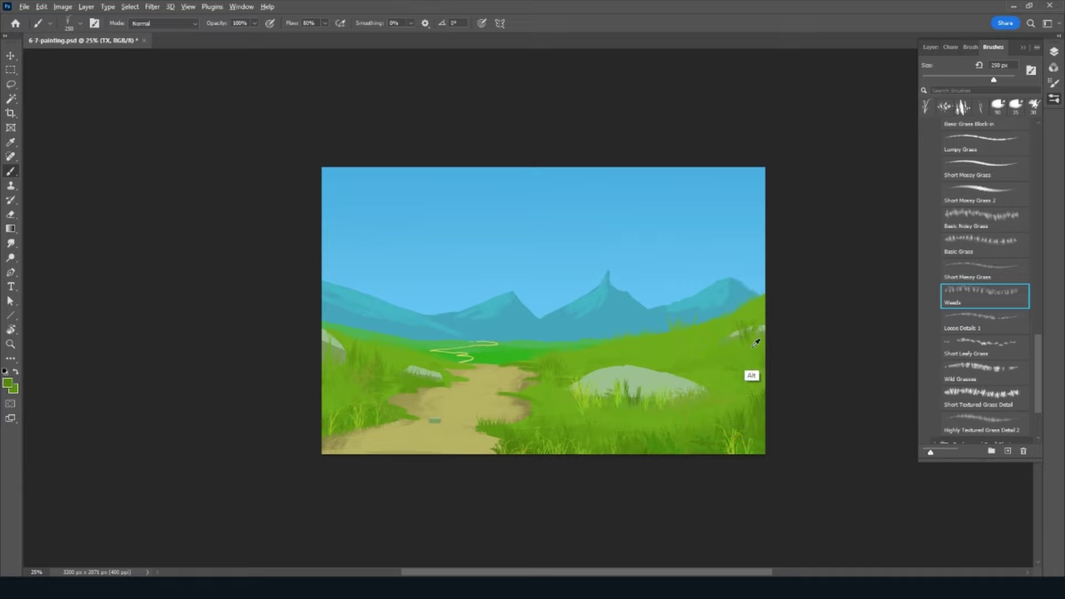
left_click(746, 380, "alt")
left_click(410, 353, "alt")
key("ctrl+s")
left_click(583, 353, "alt")
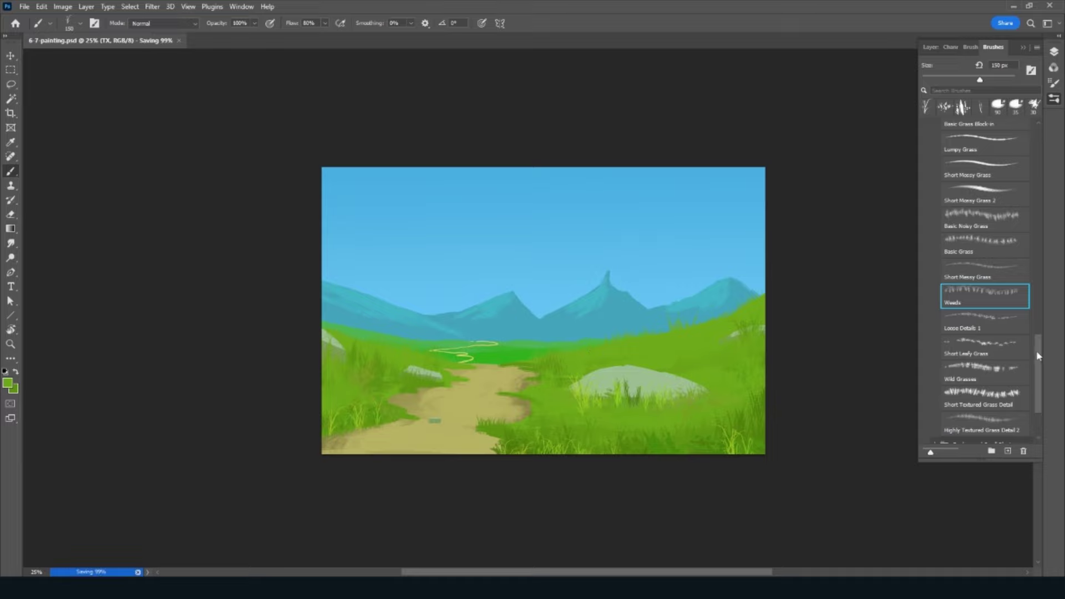
Step: Choose the Small Bush brush from Bushes and Small Plants and add a new layer above TX
left_click_drag(1035, 358, 1035, 391)
left_click(962, 354)
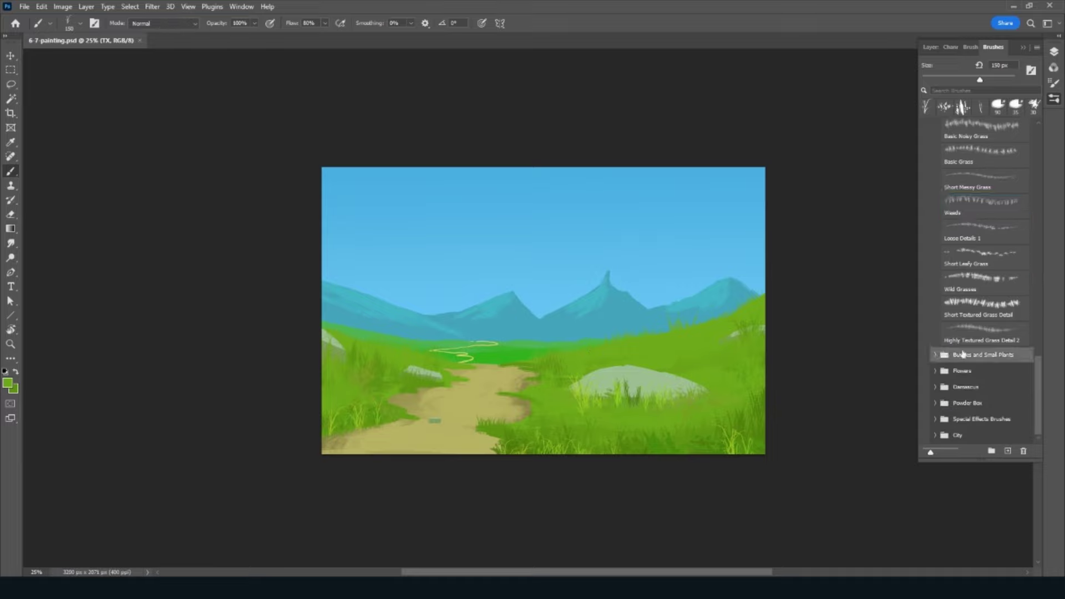
left_click(941, 355)
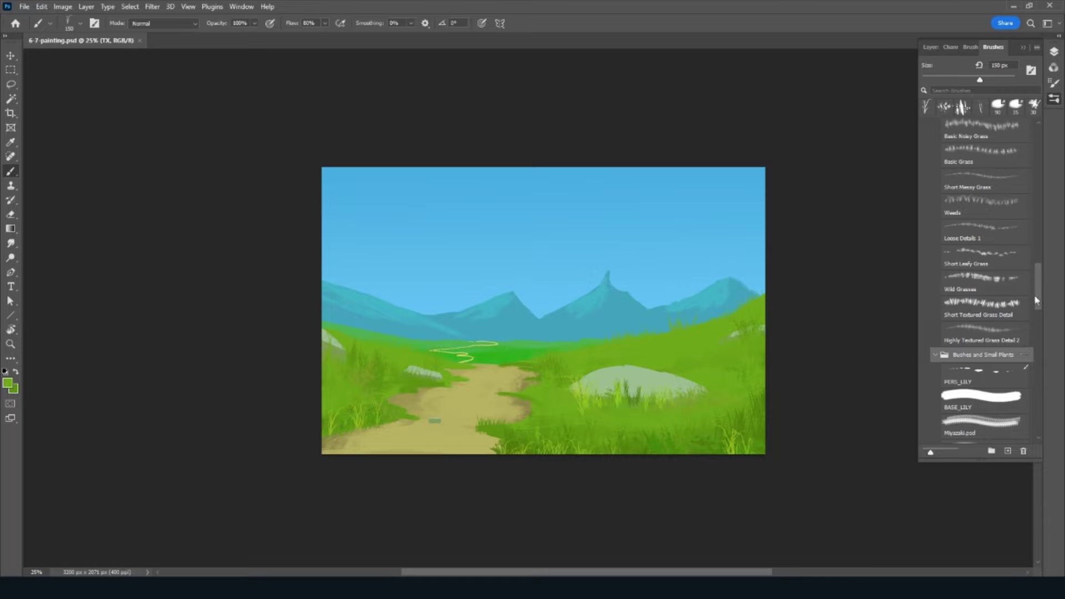
left_click_drag(1034, 300, 1034, 327)
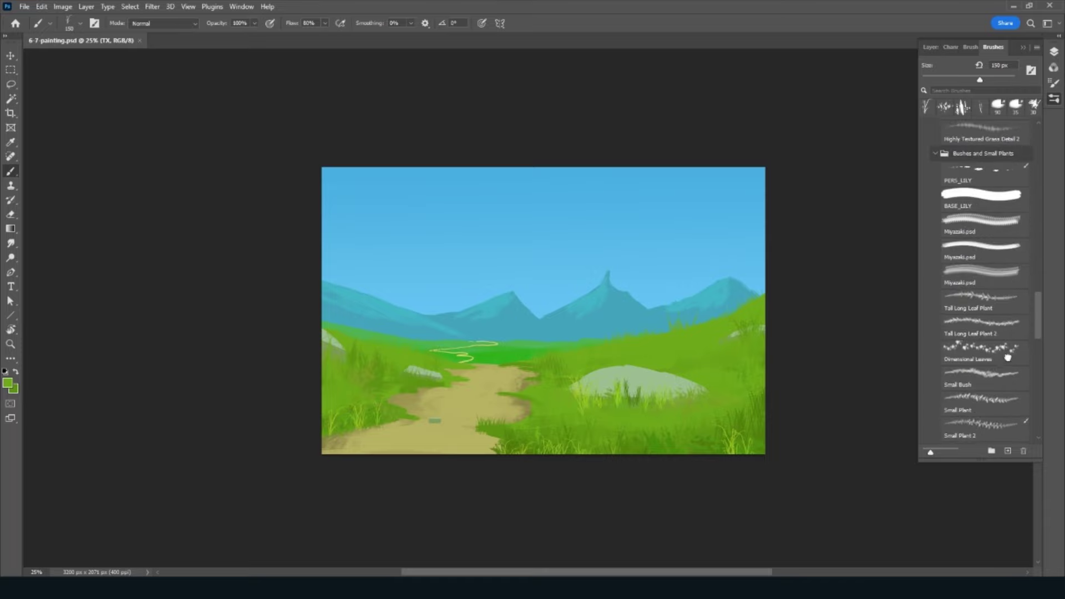
left_click(1007, 357)
left_click(994, 380)
key("F7")
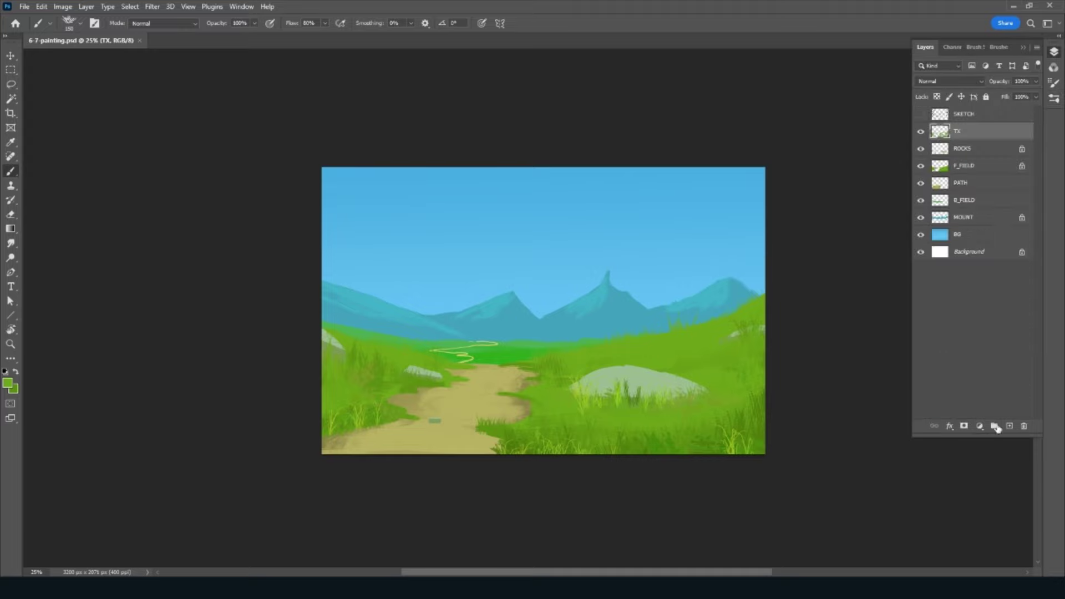
left_click(1009, 426)
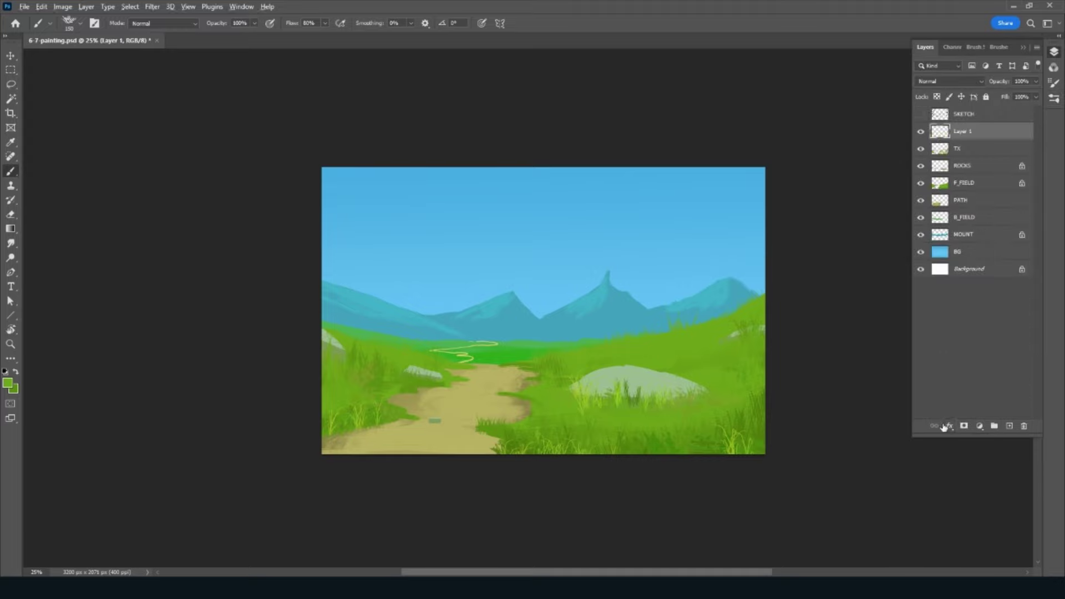
Step: Pick dark green #3e851e, test bush strokes right of the rock, then clear the layer
left_click(8, 386)
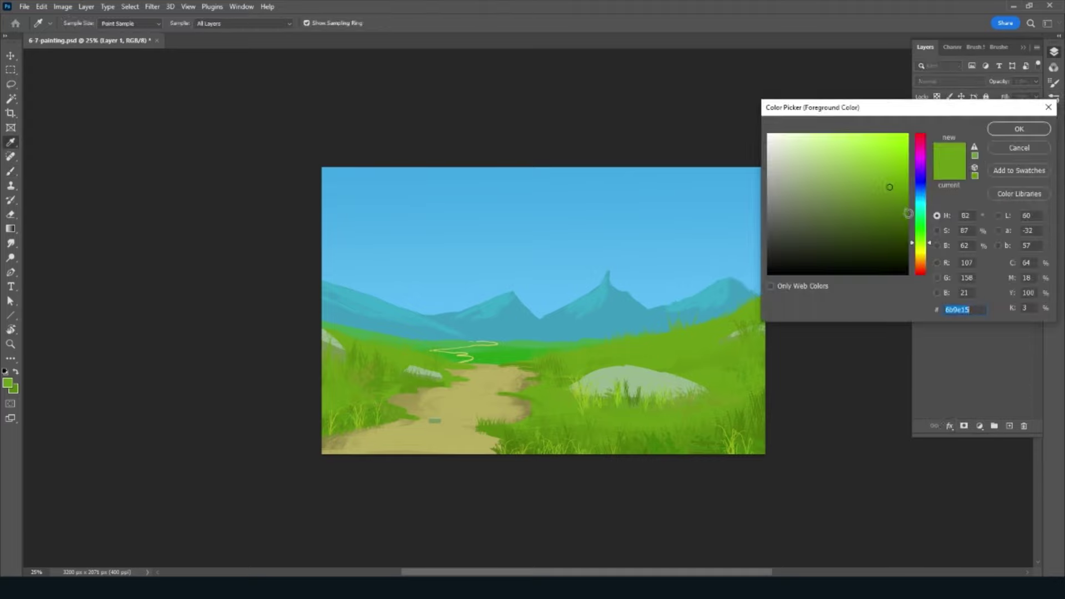
left_click(863, 177)
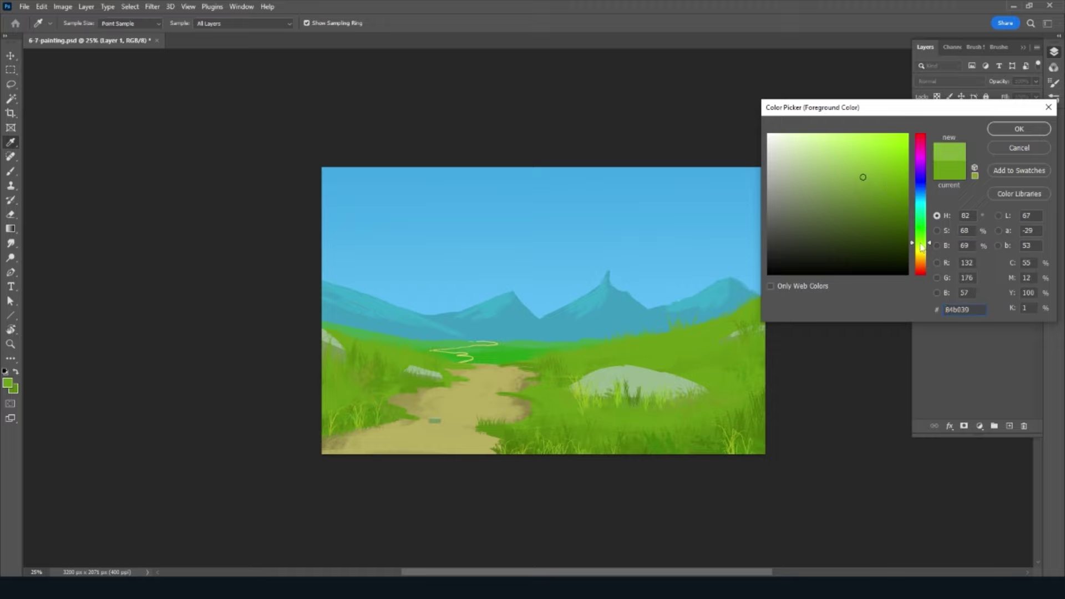
left_click_drag(922, 248, 924, 236)
left_click(876, 201)
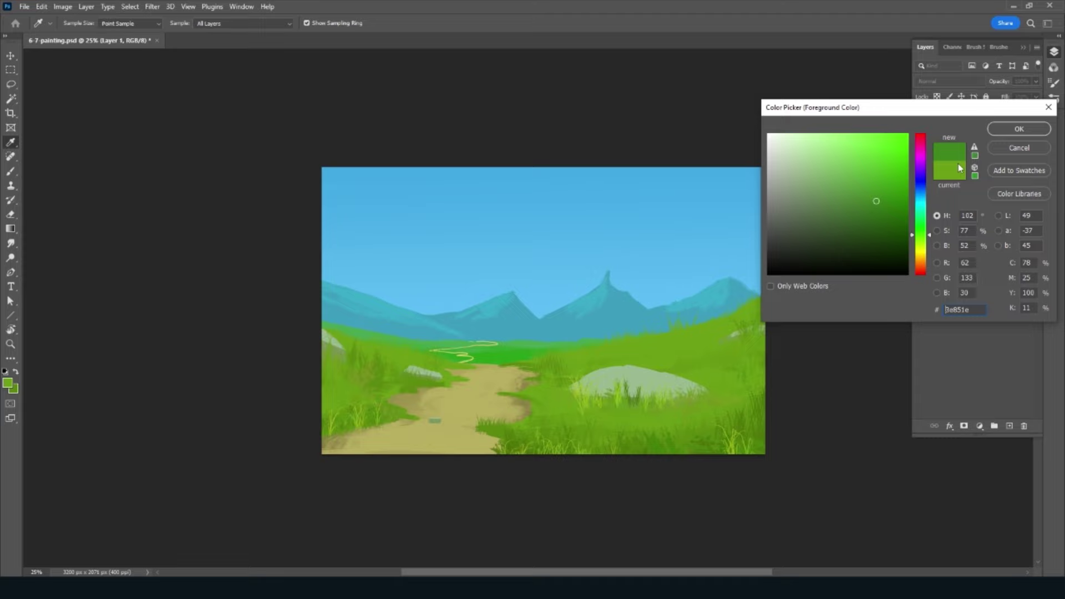
left_click(1009, 133)
key("b")
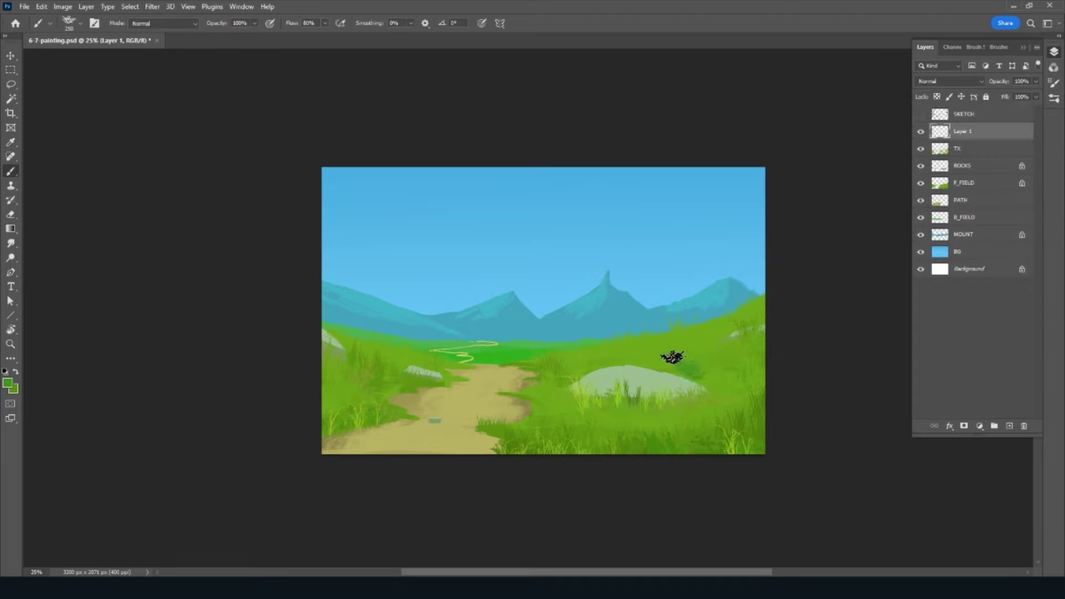
mouse_move(672, 356)
left_mouse_down()
mouse_move(704, 373)
mouse_move(714, 362)
left_mouse_up()
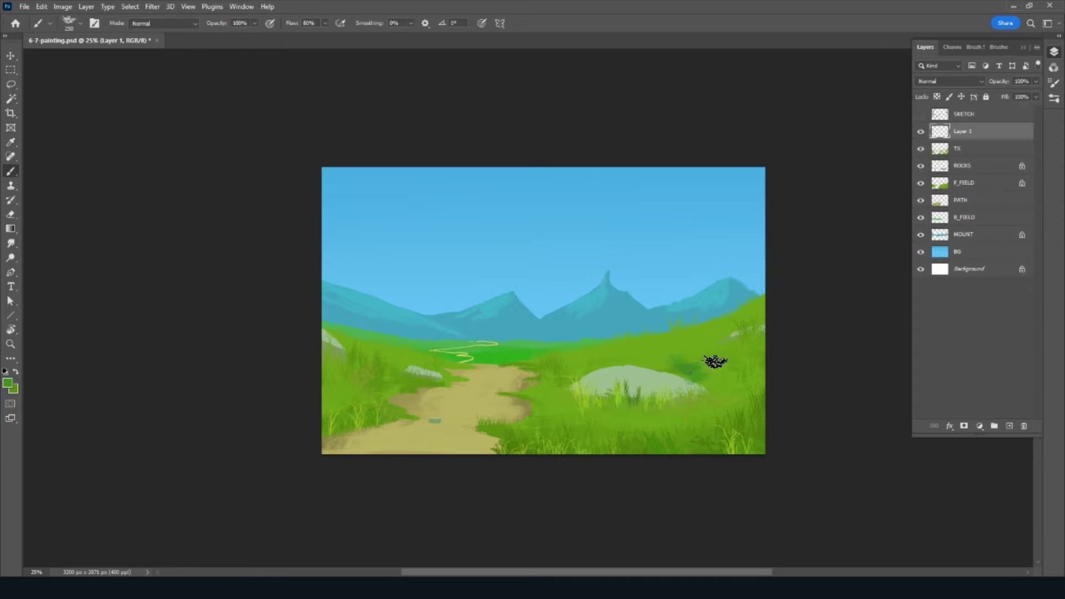
key("bracketright")
key("bracketright")
key("bracketright")
key("bracketright")
key("bracketright")
key("ctrl+a")
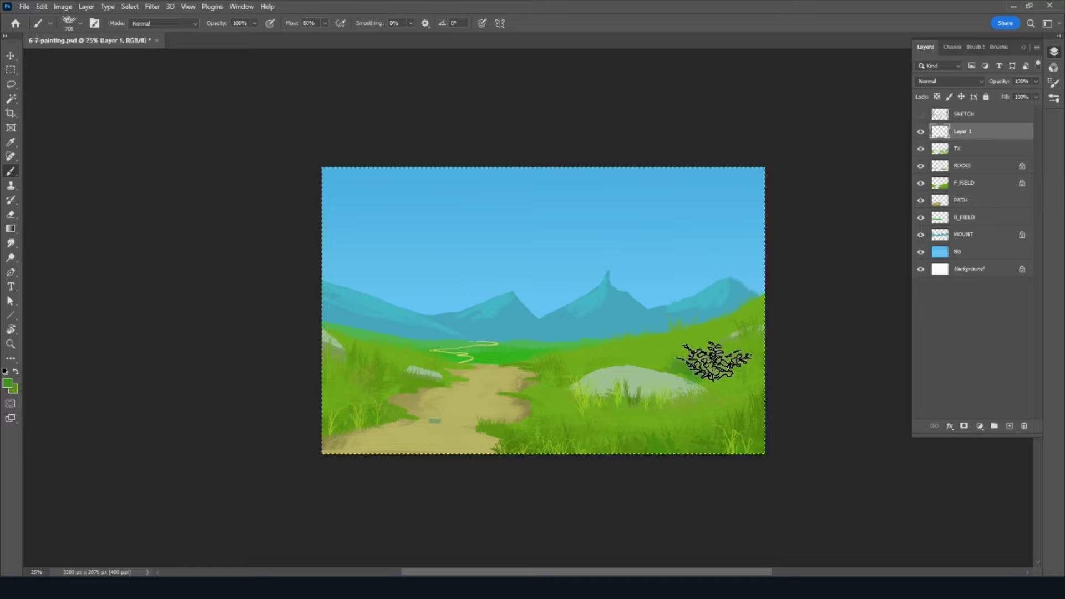
key("Delete")
key("ctrl+d")
Step: Stamp small plants with Small Plant 2 at 150 px right of and over the rock
left_click(998, 46)
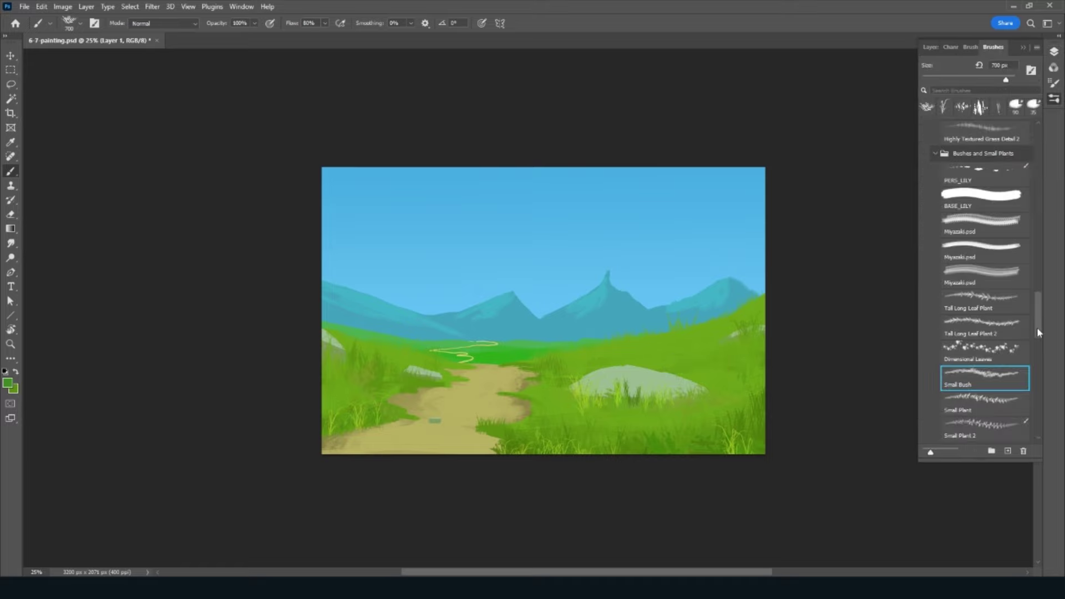
scroll(1035, 332, "down", 3)
left_click(1006, 318)
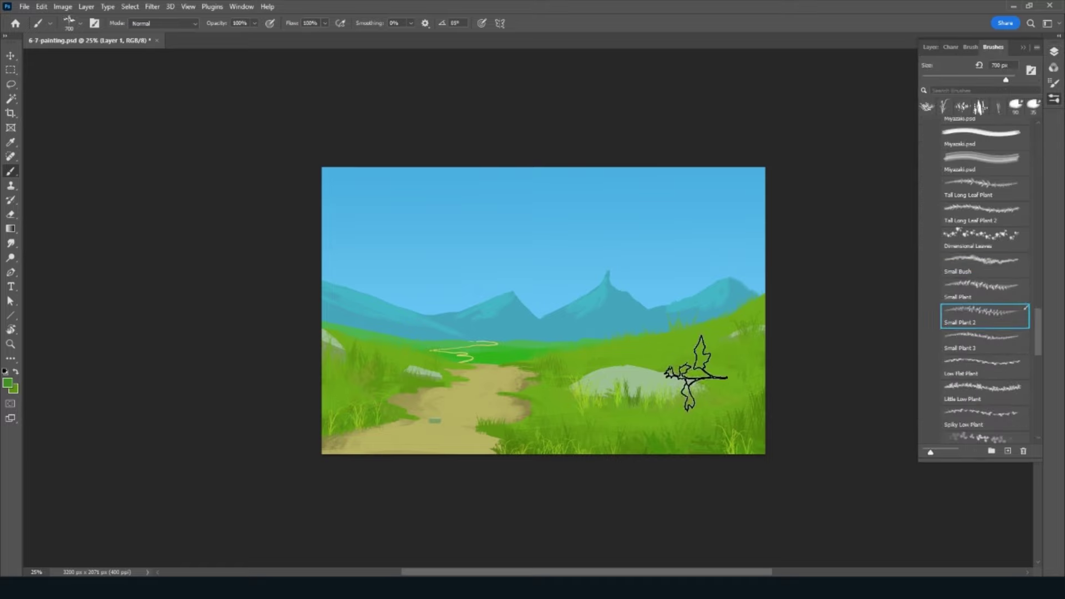
key("bracketleft")
key("bracketleft")
key("bracketleft")
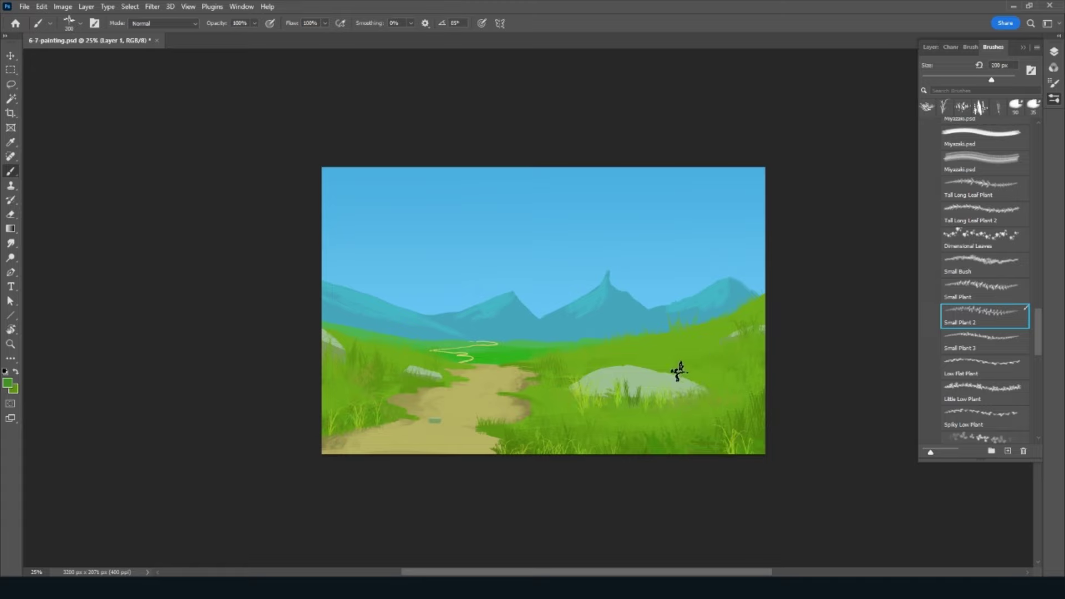
key("bracketleft")
key("bracketleft")
left_click(682, 370)
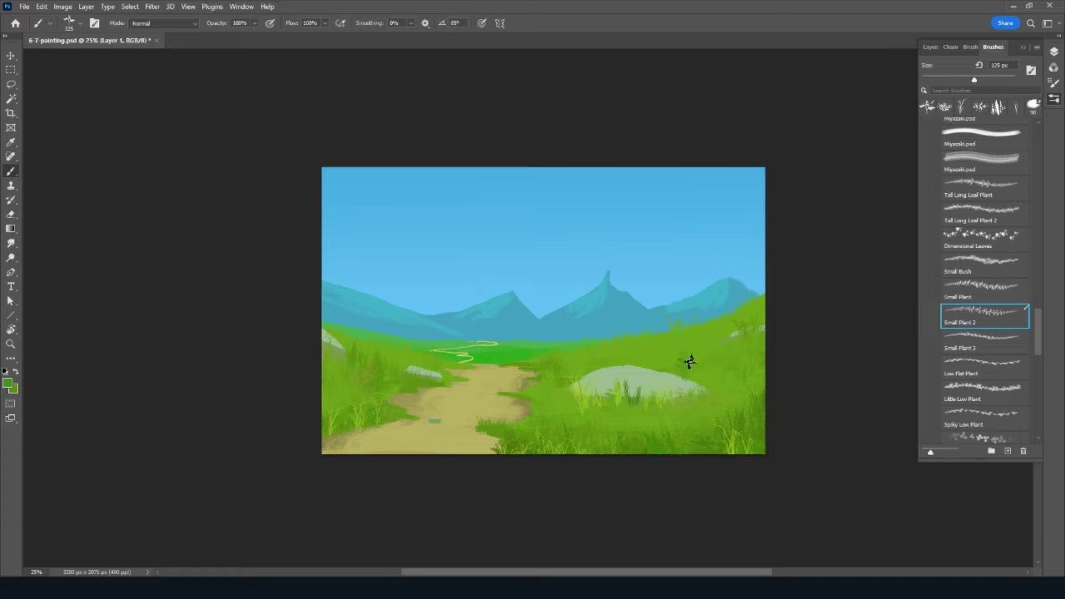
left_click(681, 372)
left_click(664, 391)
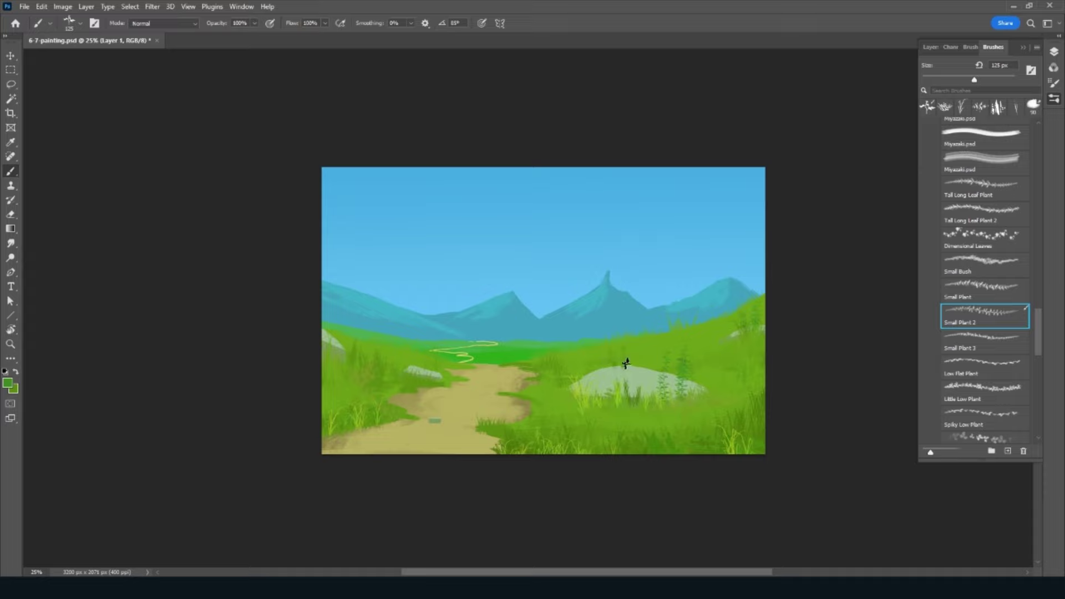
left_click(632, 400)
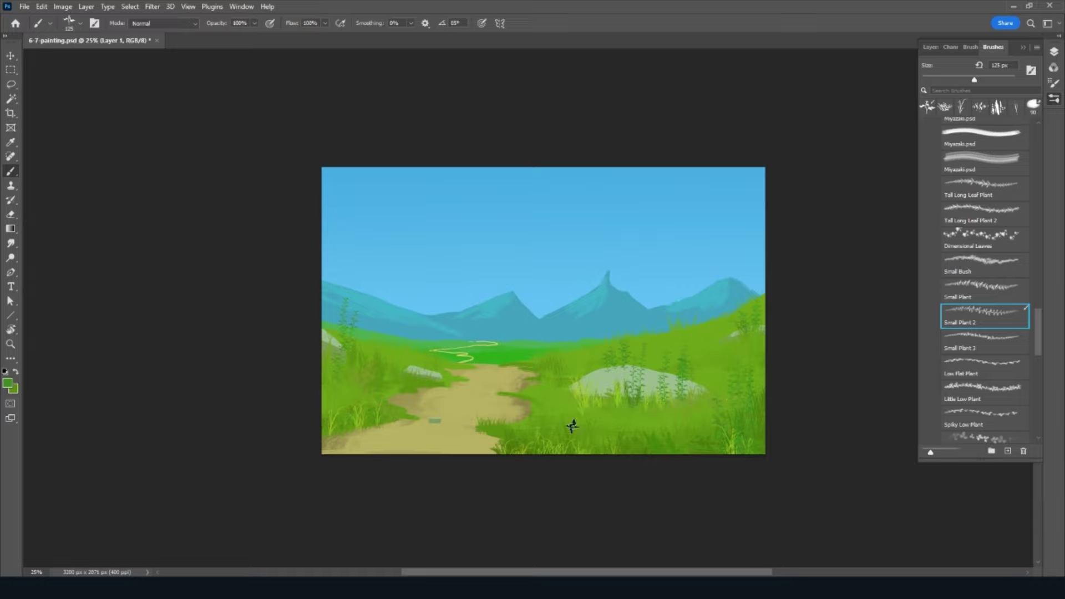
left_click(710, 384)
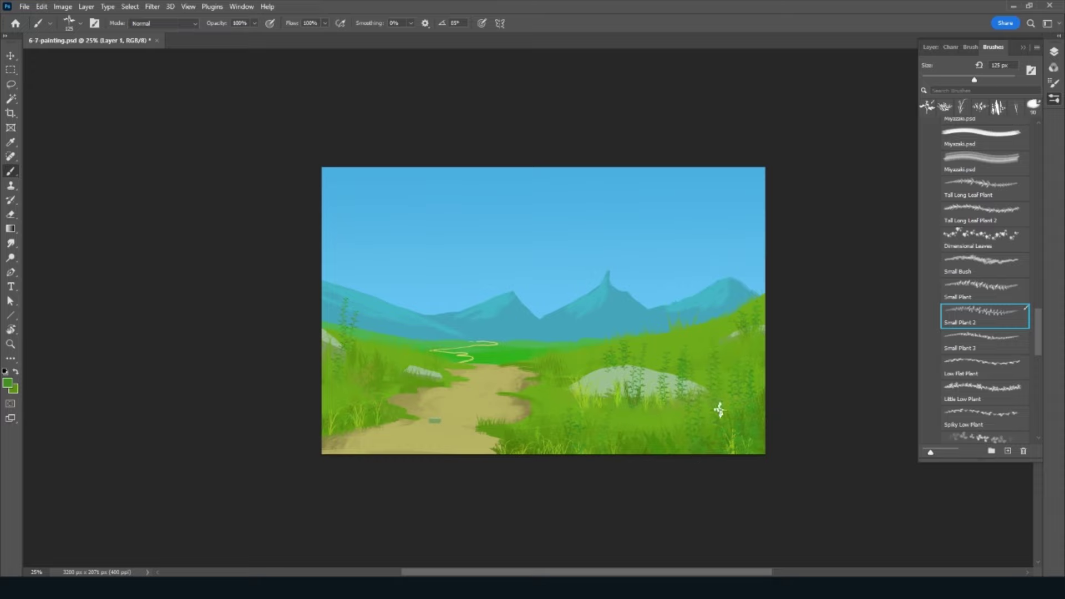
Step: Paint more plants over the rock with Small Plant 3 and try Low Flat Plant
left_click(994, 346)
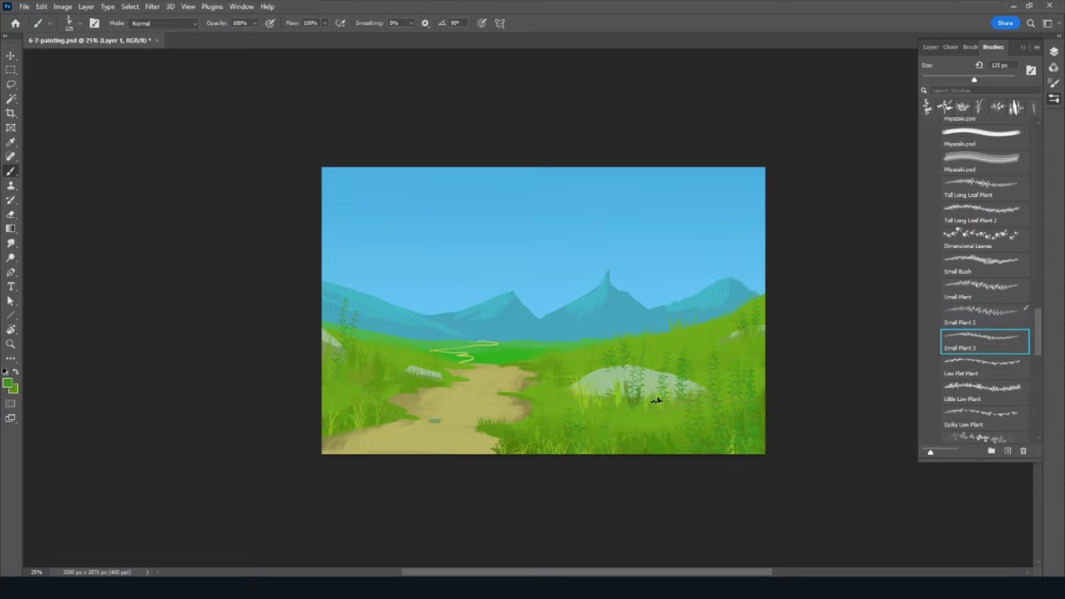
left_click_drag(656, 400, 643, 400)
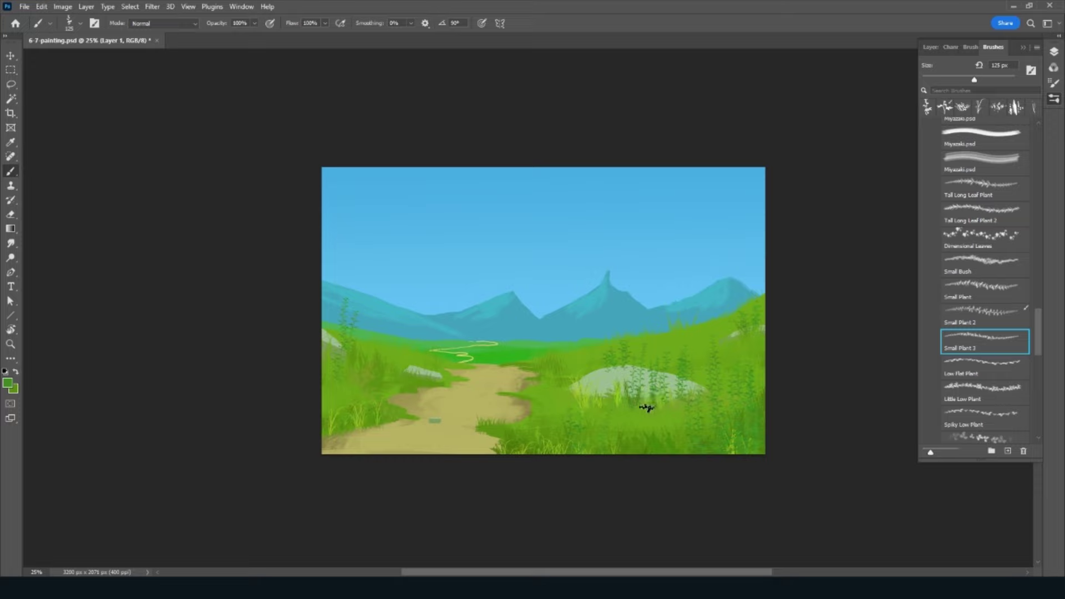
left_click(1000, 373)
key("ctrl+alt")
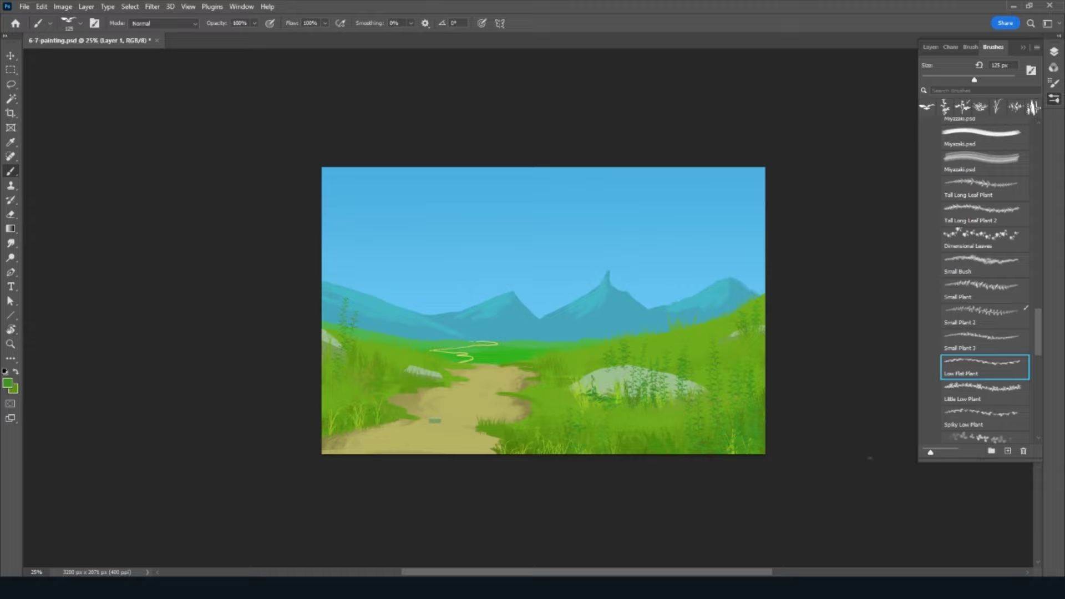
Step: Stamp Little Low Plant plants on the left grass and by the rock, plus a spiky plant
left_click(1002, 399)
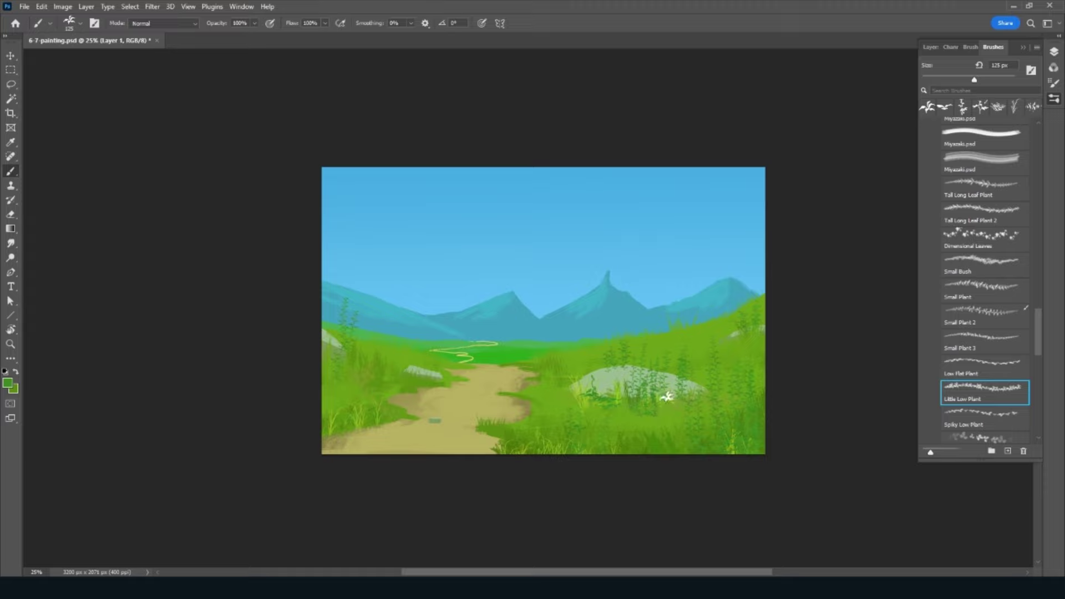
key("bracketright")
key("bracketright")
key("bracketright")
left_click(339, 381)
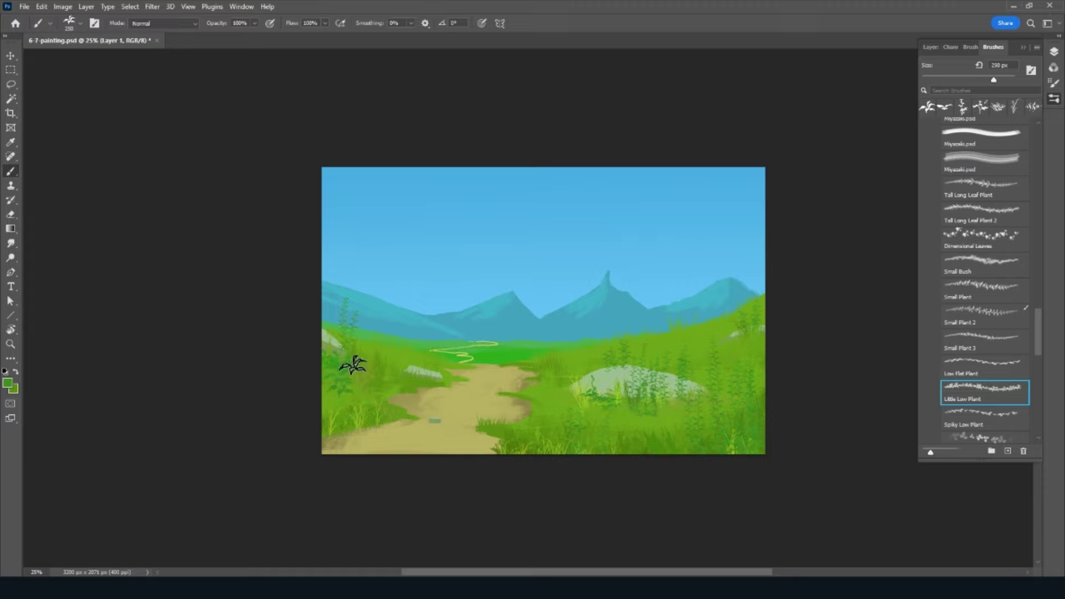
left_click(352, 382)
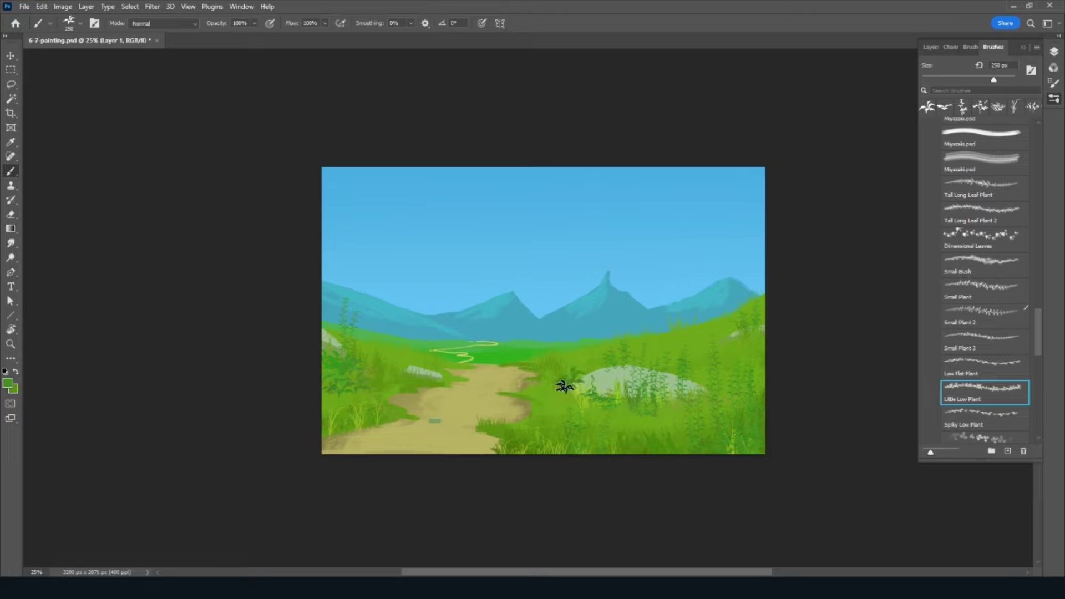
left_click(569, 383)
left_click(560, 369)
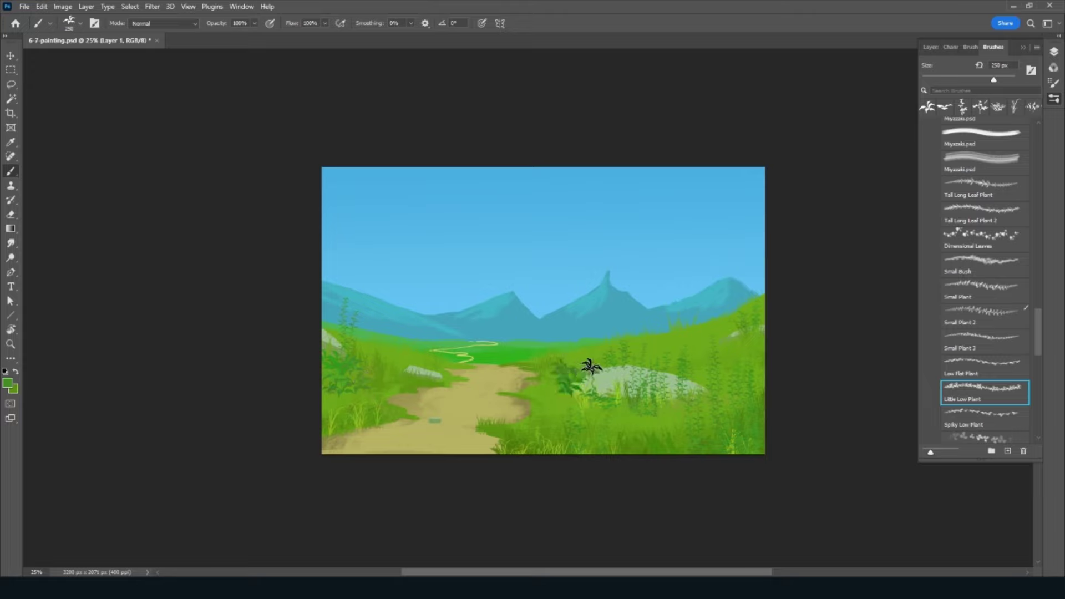
left_click(994, 425)
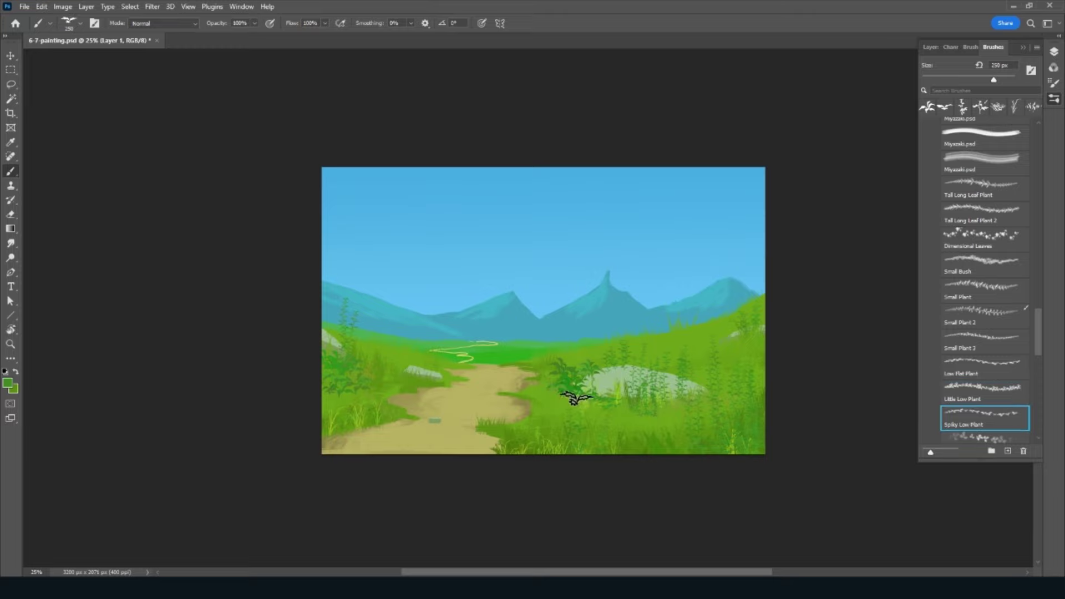
left_click(581, 372)
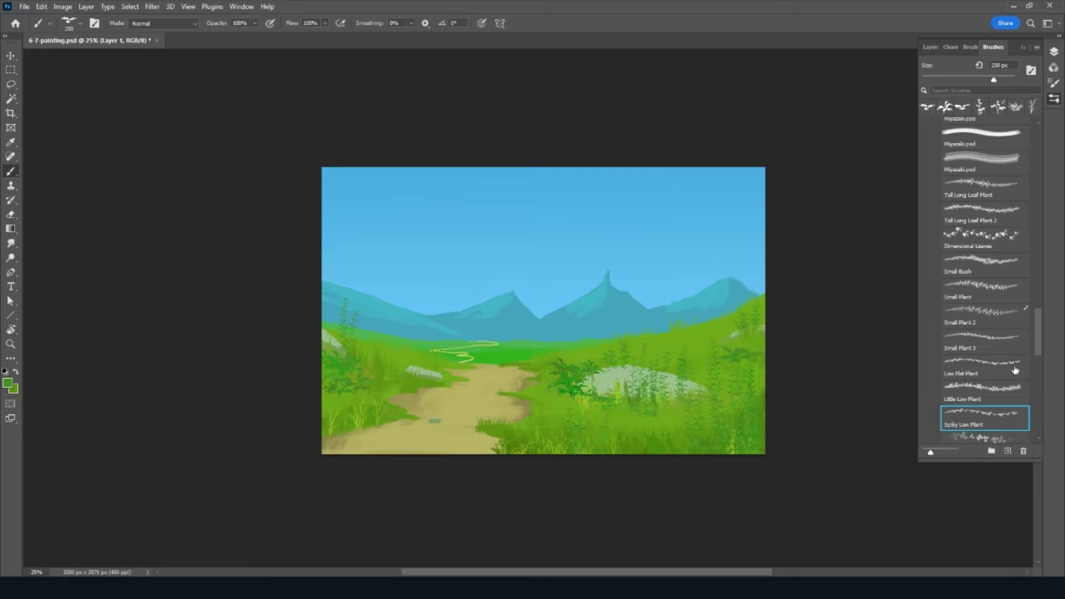
Step: Shift the foreground to yellow-green and dab Tiny Plants onto the grass
left_click(7, 384)
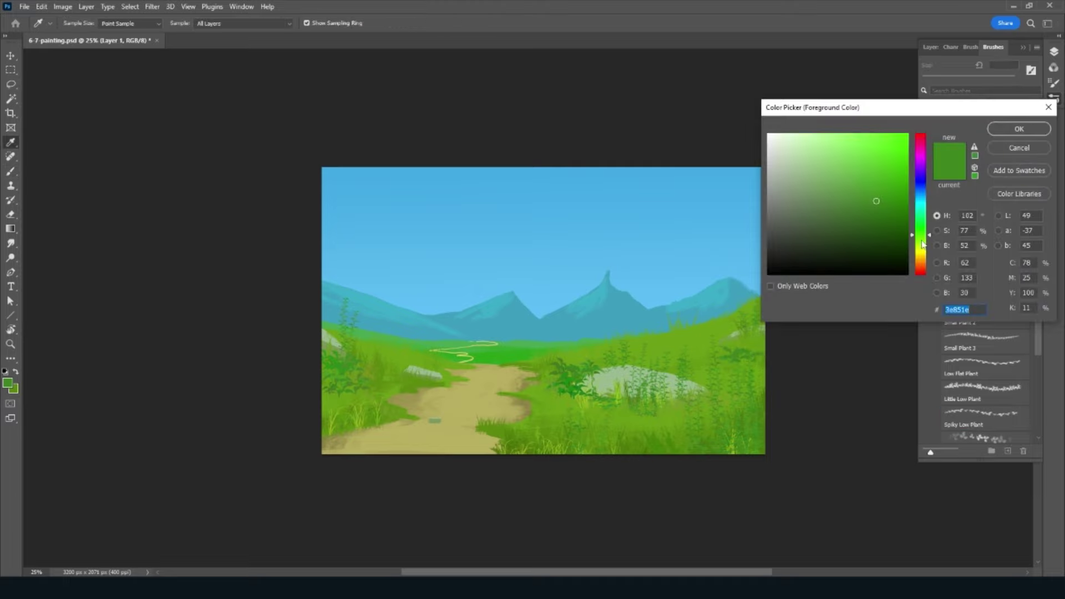
left_click_drag(922, 241, 923, 244)
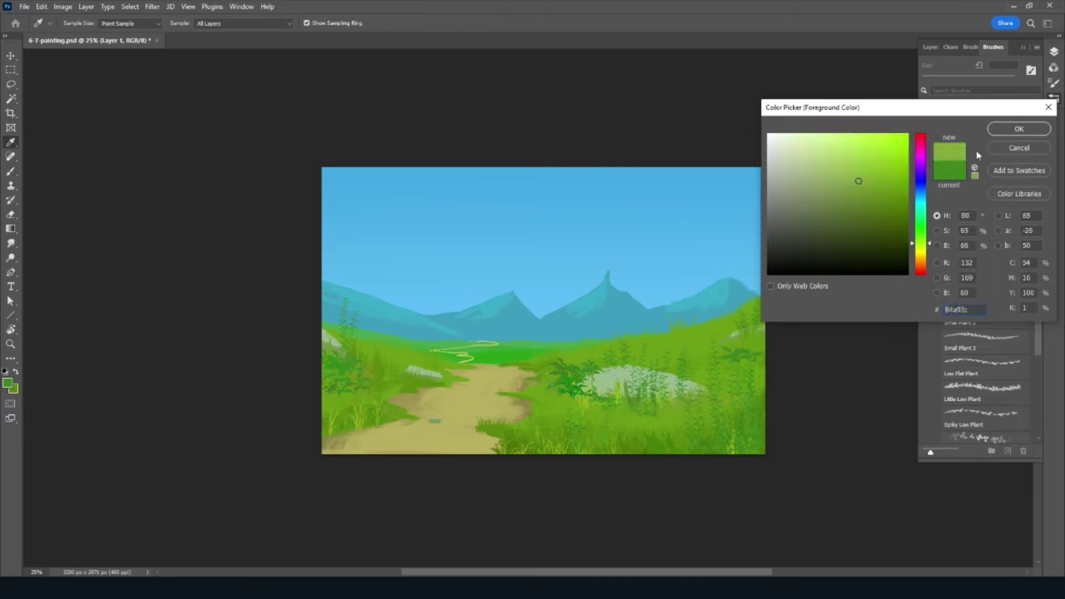
left_click(1020, 131)
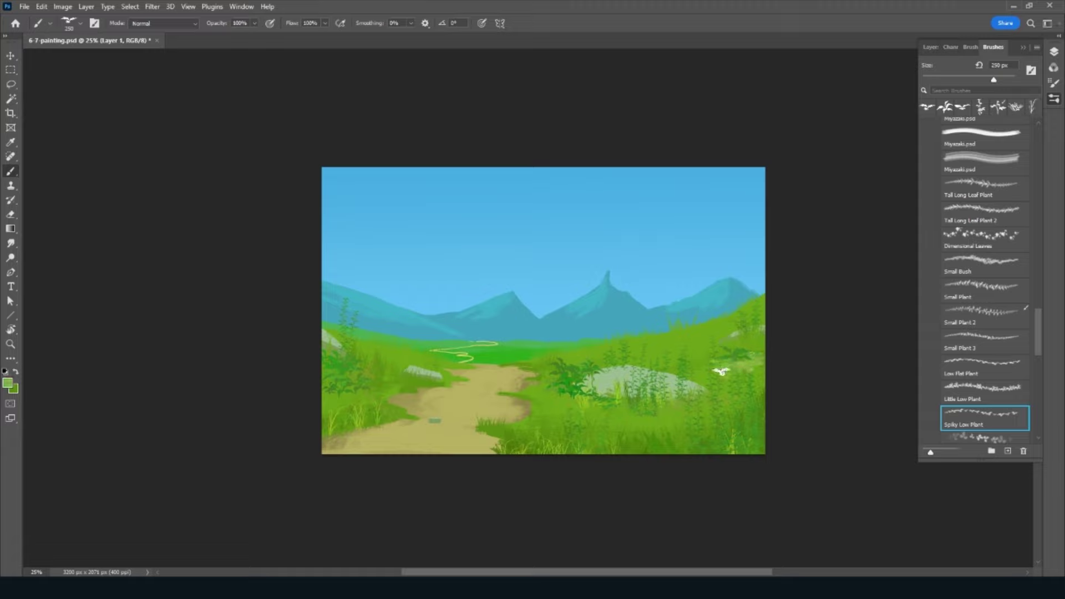
left_click(993, 438)
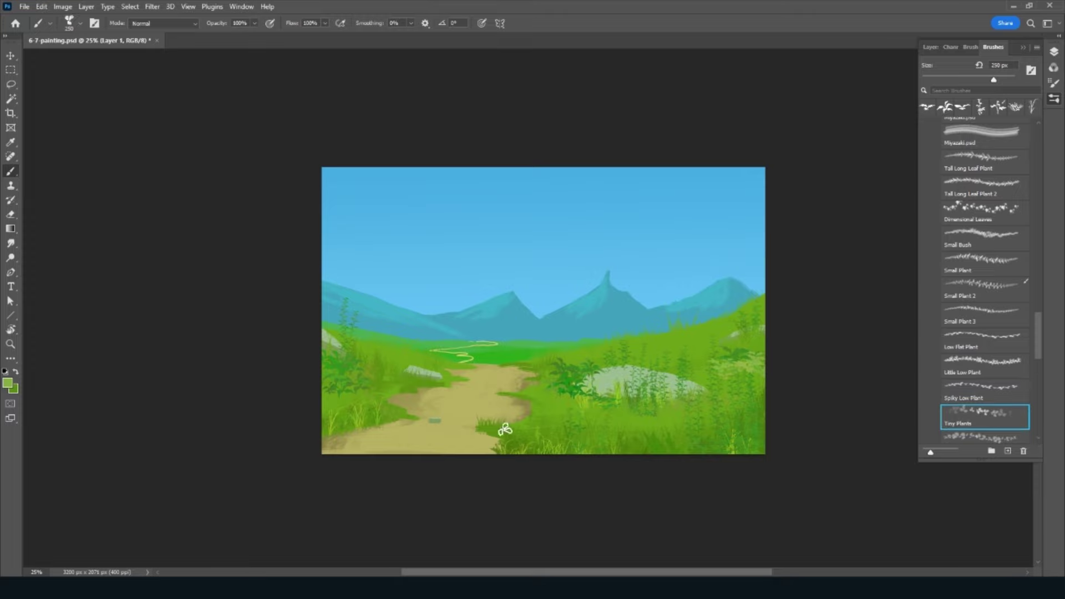
left_click(488, 424)
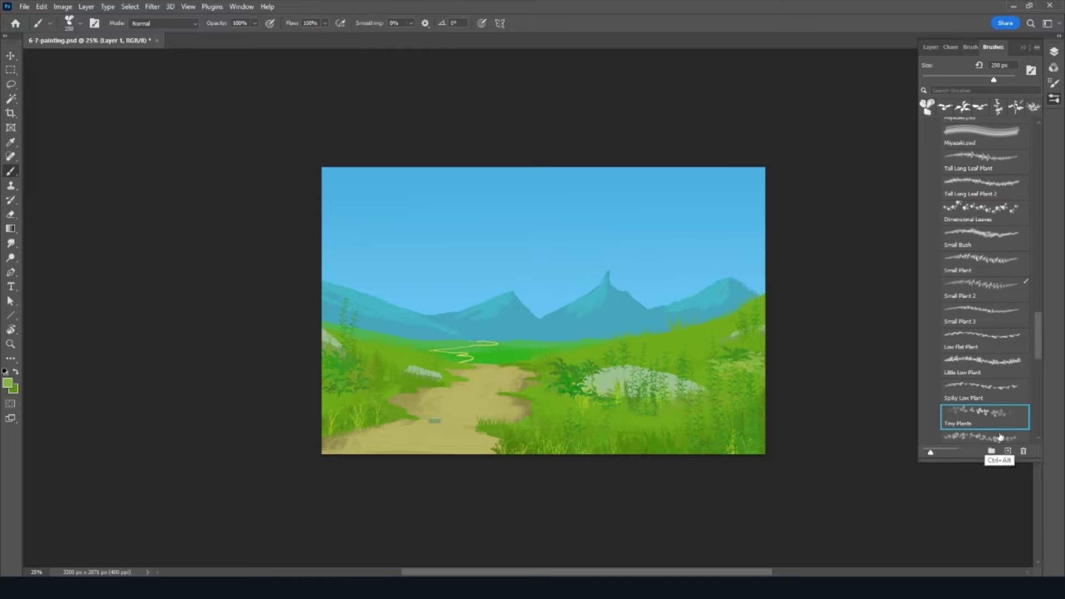
Step: Paint Young Sharp Plant plants over the grey rock's left part
left_click_drag(1036, 321, 1039, 355)
scroll(1022, 343, "down", 1)
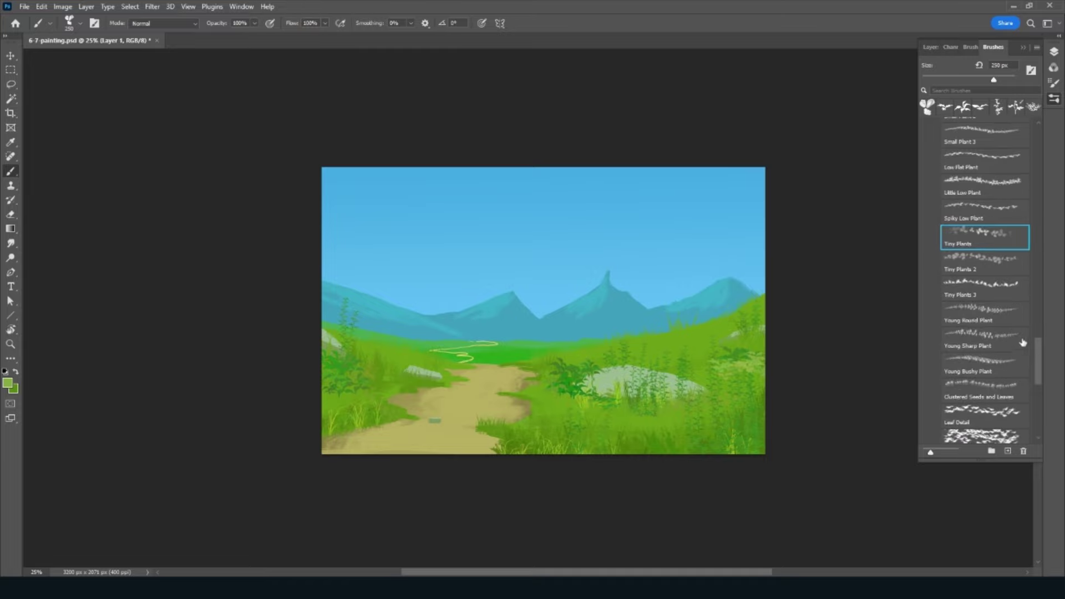
left_click(1008, 320)
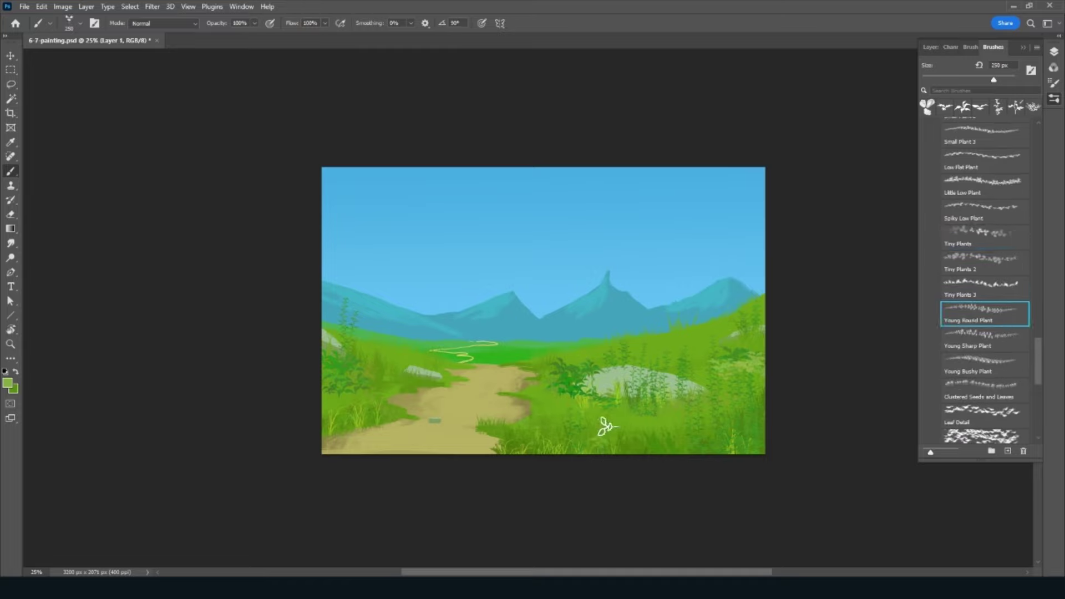
key("ctrl+alt")
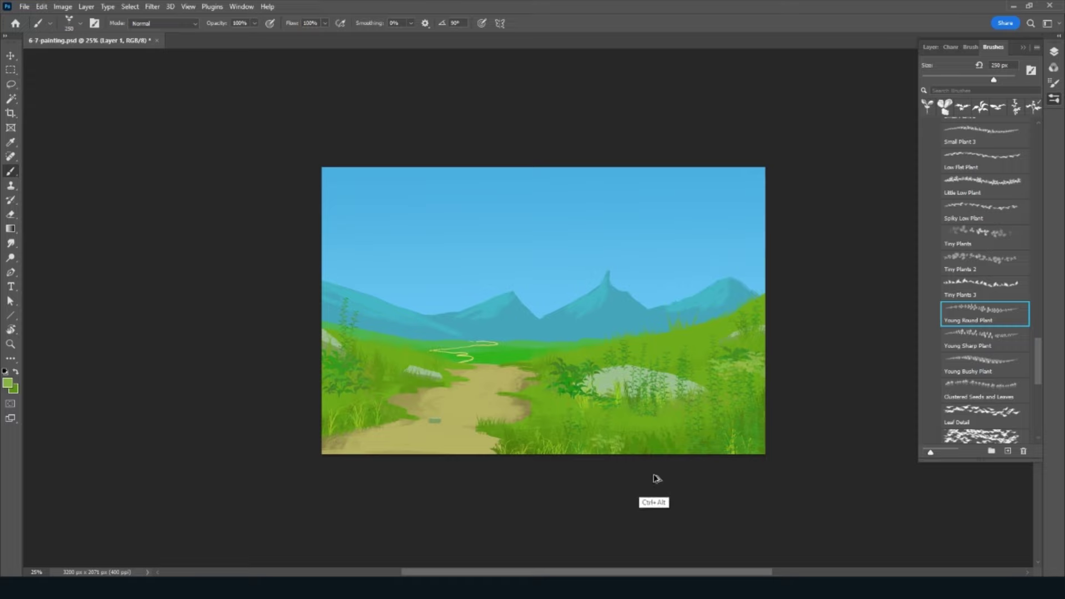
left_click(996, 345)
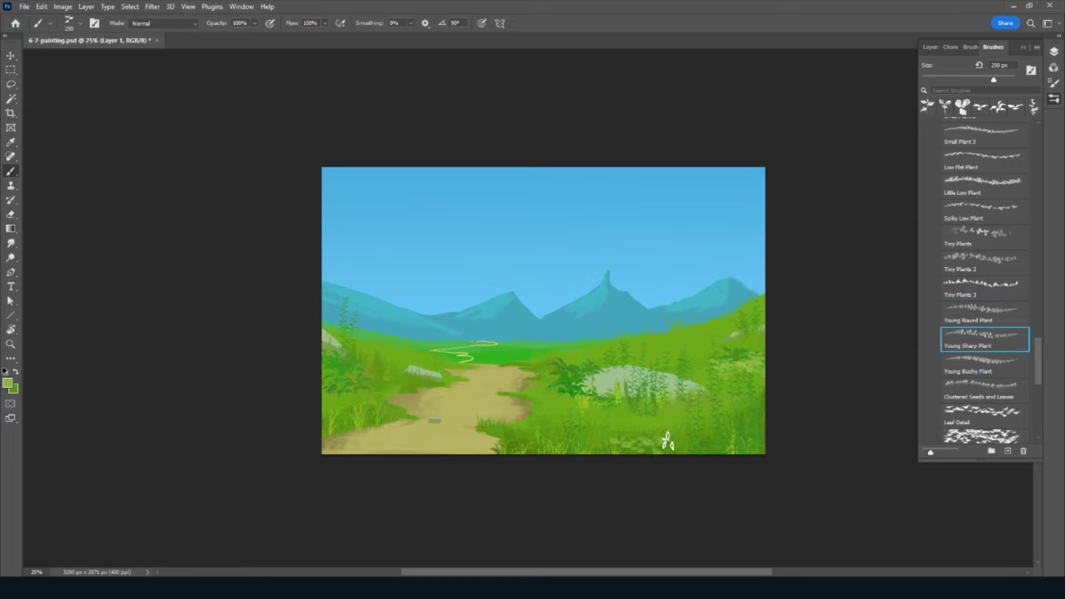
left_click_drag(616, 387, 596, 396)
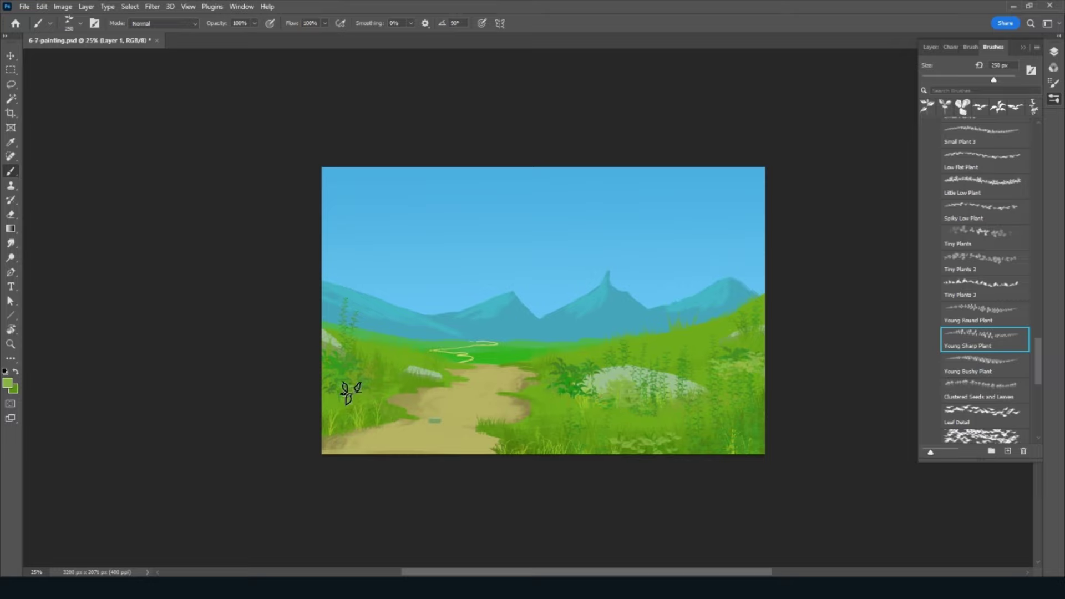
Step: Adjust the foreground to a deeper, more saturated green
left_click(9, 385)
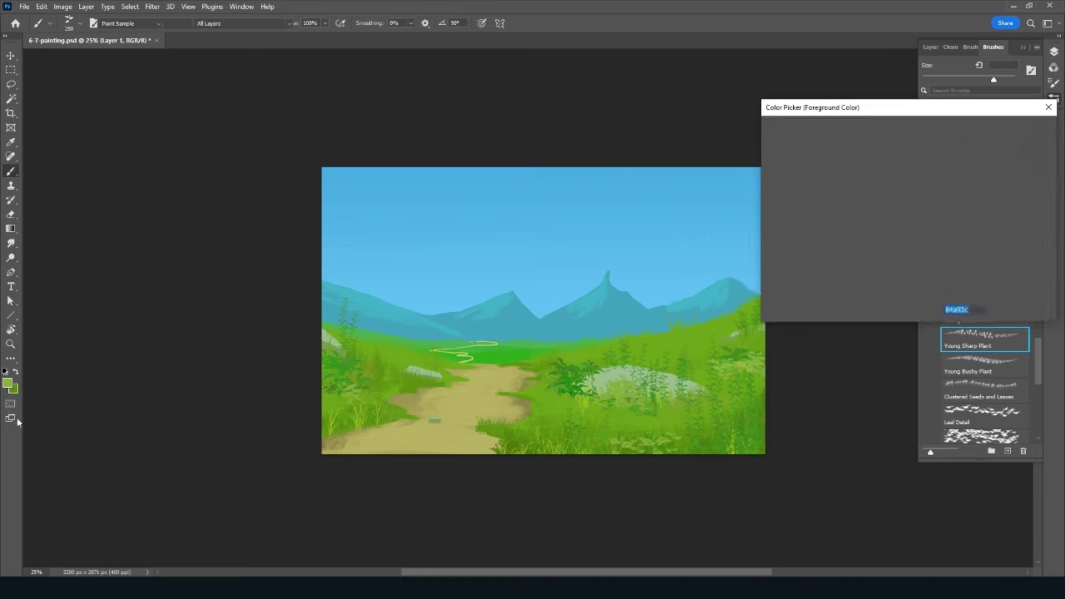
left_click_drag(924, 248, 865, 211)
left_click_drag(925, 244, 925, 249)
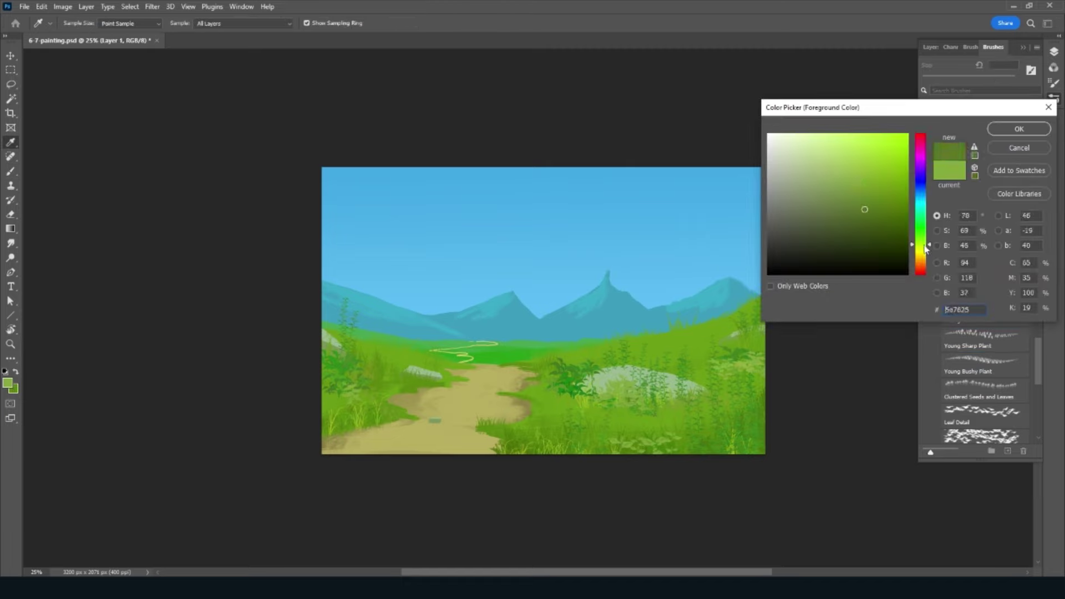
left_click_drag(892, 200, 898, 190)
left_click(1018, 128)
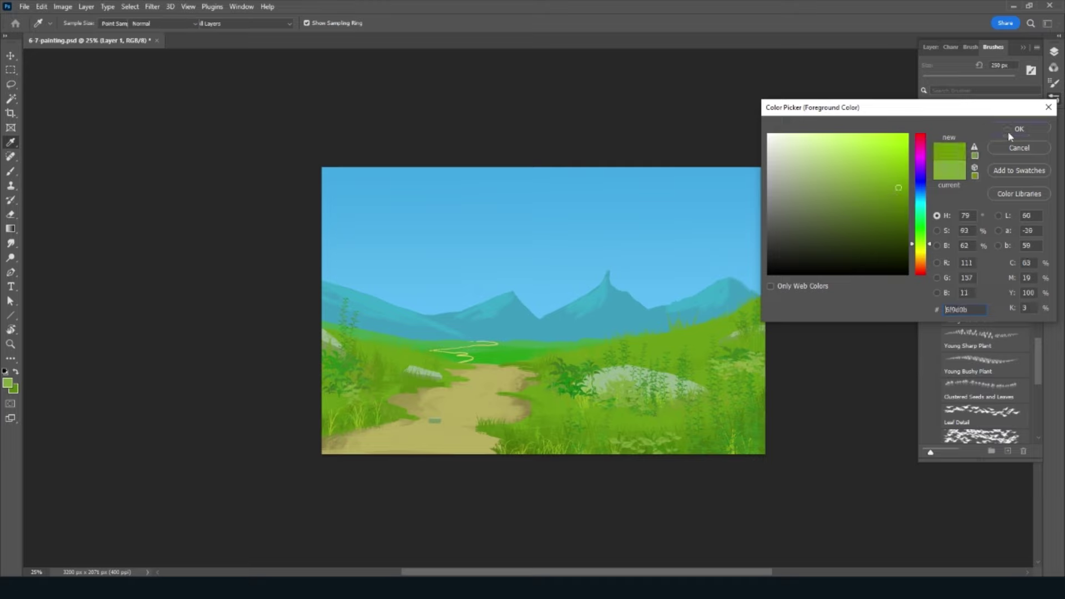
key("b")
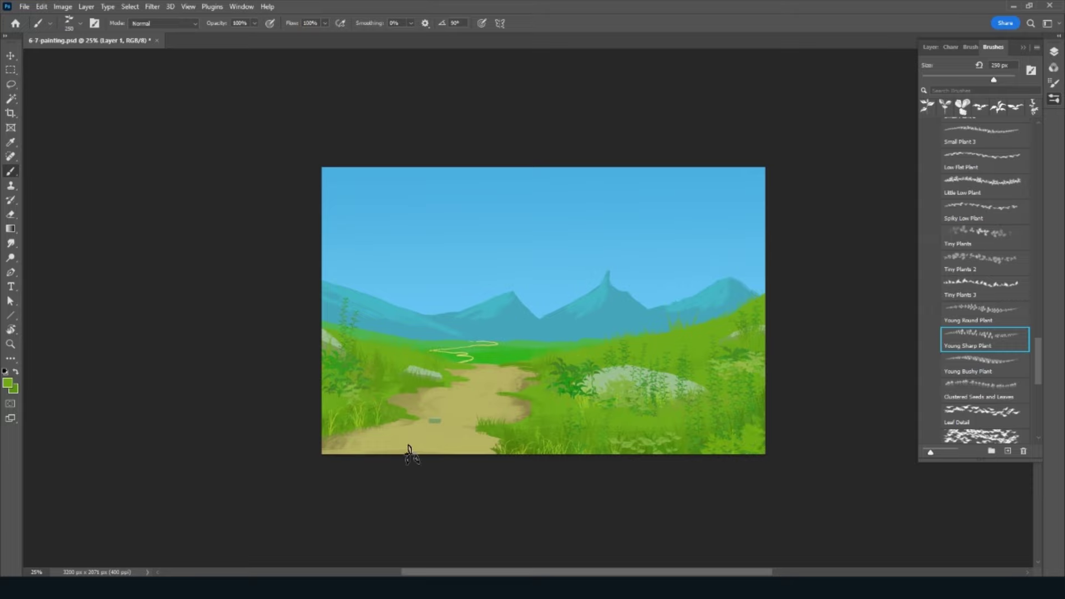
Step: Paint Clustered Seeds and Leaves foliage under the mountains, then stamp a Tall Weed by the path
left_click(987, 390)
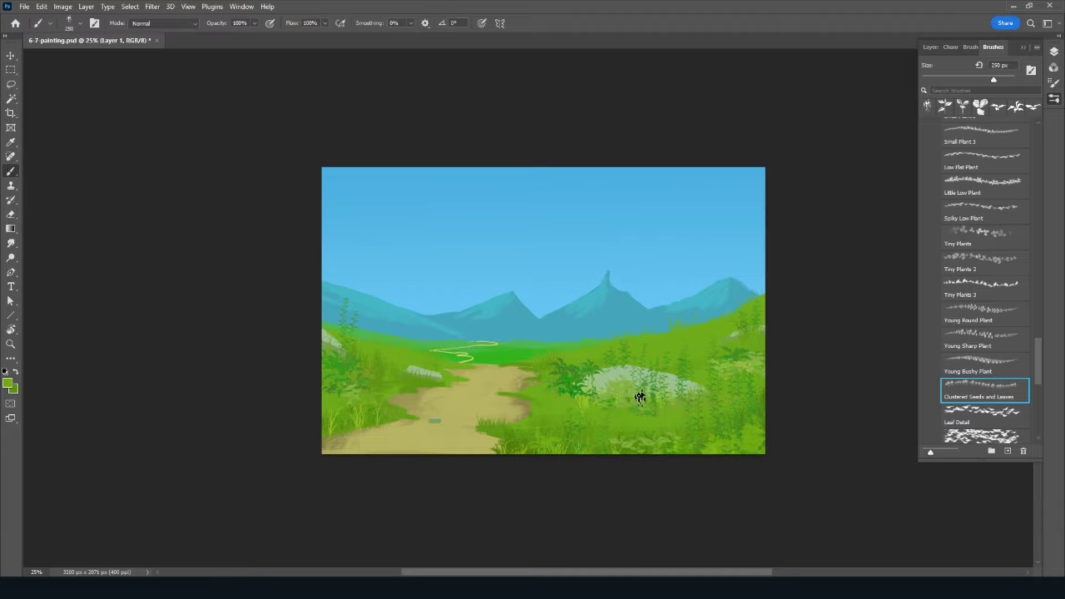
left_click_drag(692, 327, 750, 305)
left_click(995, 416)
left_click(1037, 438)
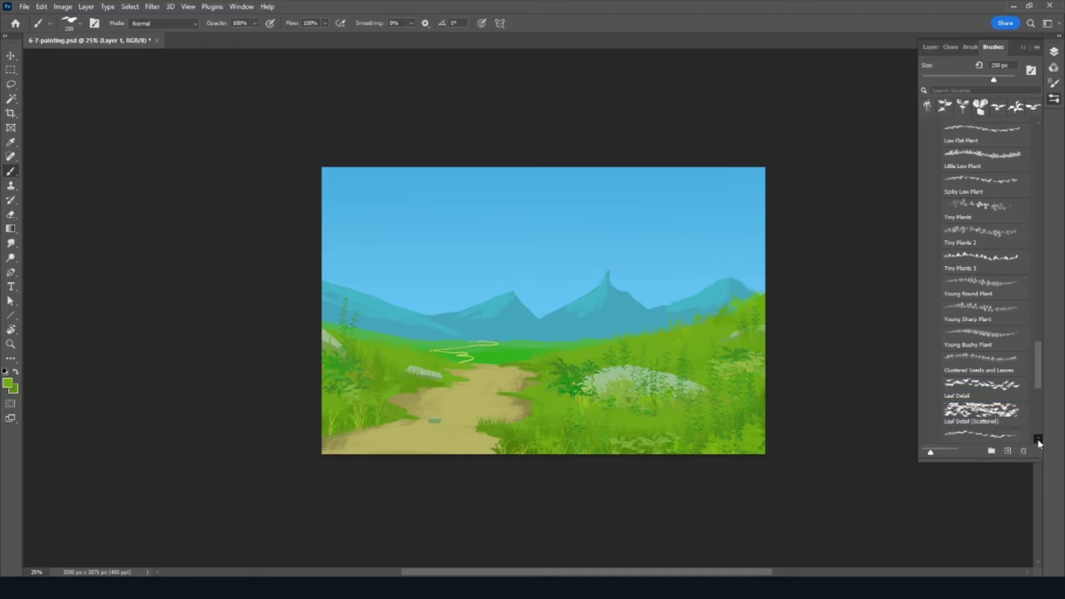
scroll(1037, 441, "down", 6)
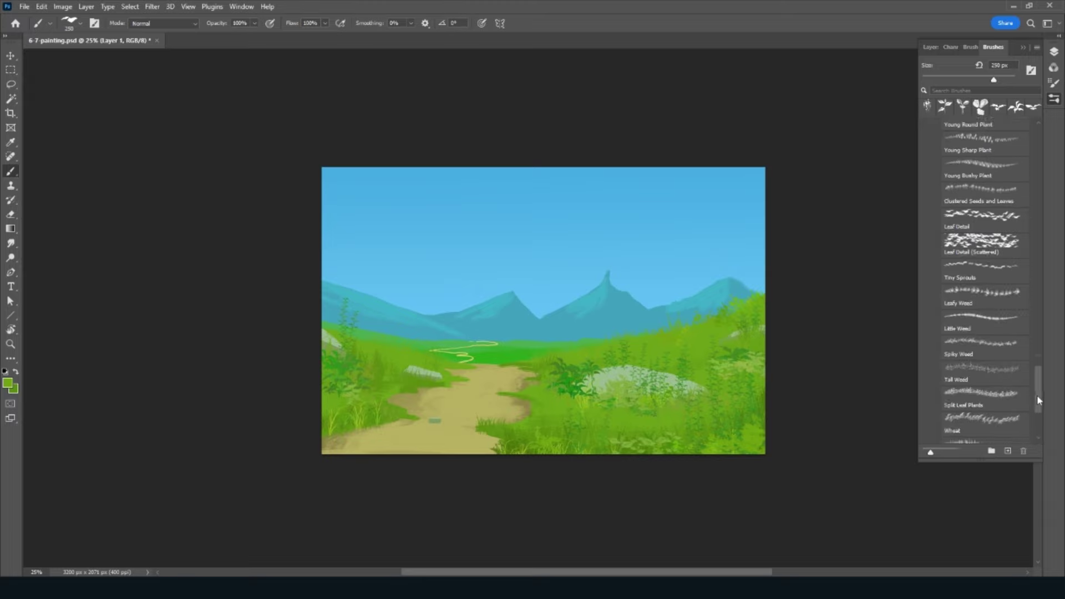
left_click(981, 375)
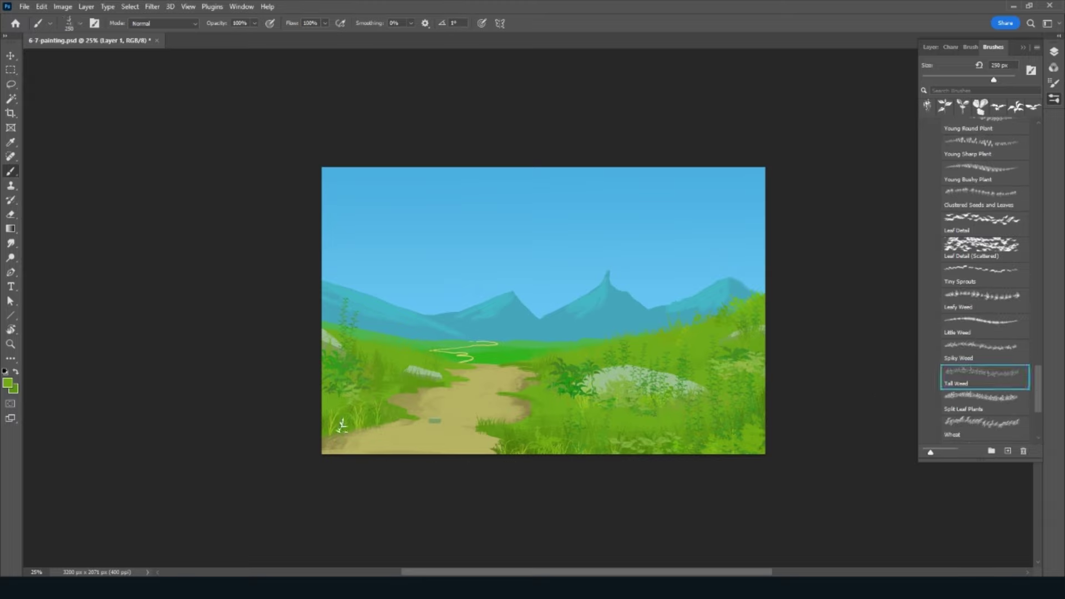
left_click(342, 425)
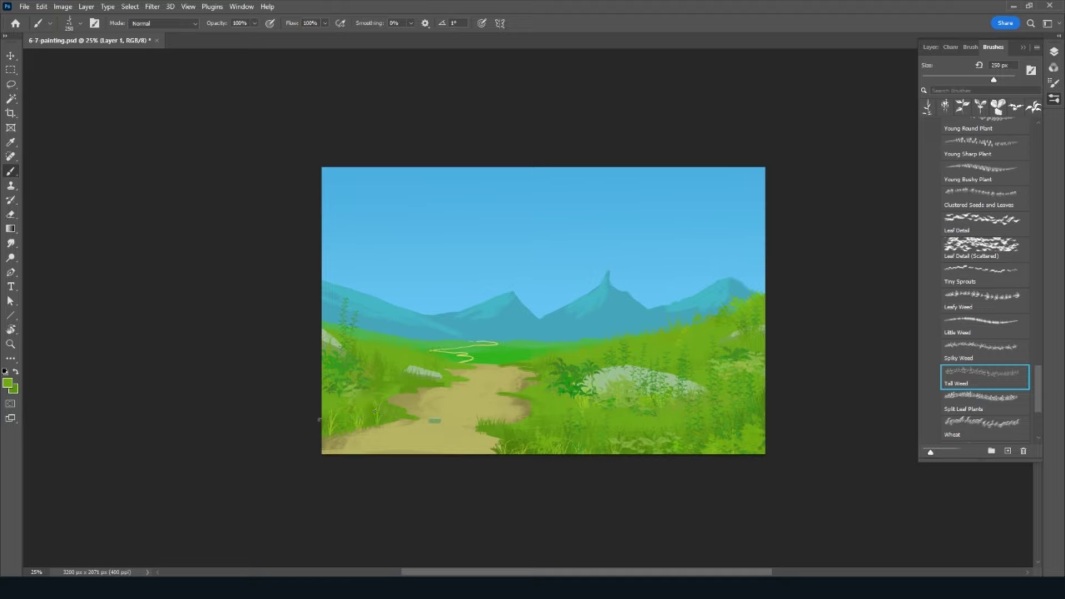
Step: Set the foreground to lime #a2e01d and paint Tall Weed along the bottom edge and both grass areas
left_click(8, 383)
left_click(891, 152)
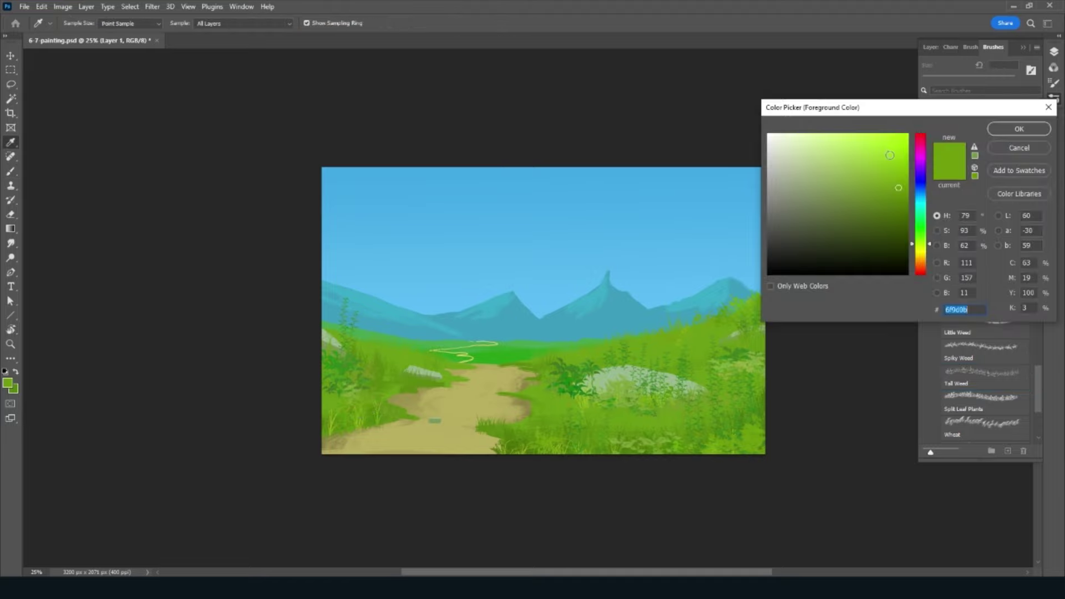
left_click(1010, 134)
left_click_drag(587, 441, 573, 456)
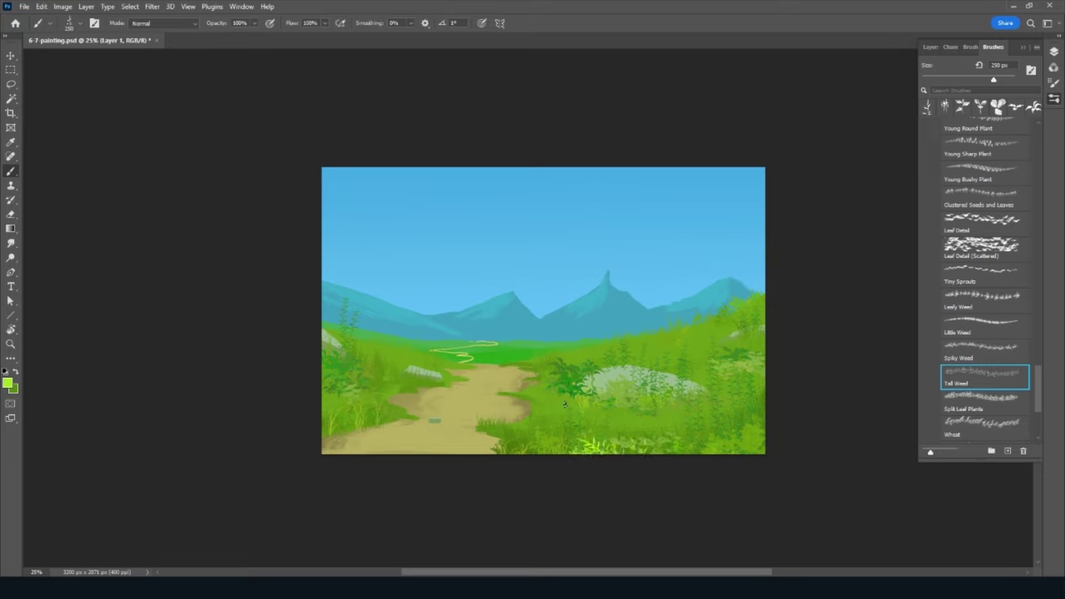
left_click_drag(585, 401, 652, 399)
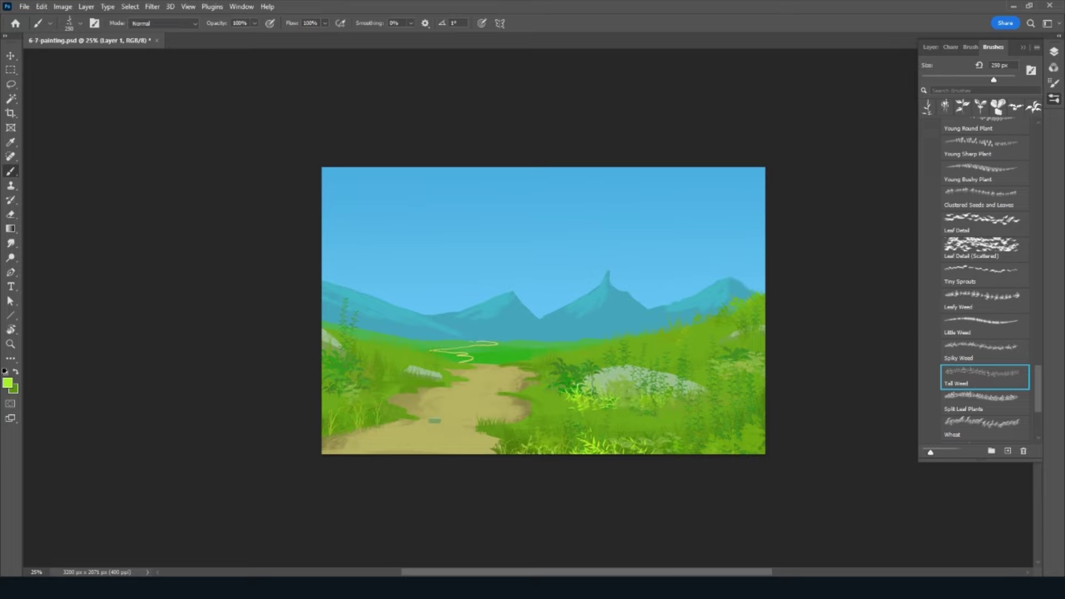
left_click_drag(710, 450, 768, 444)
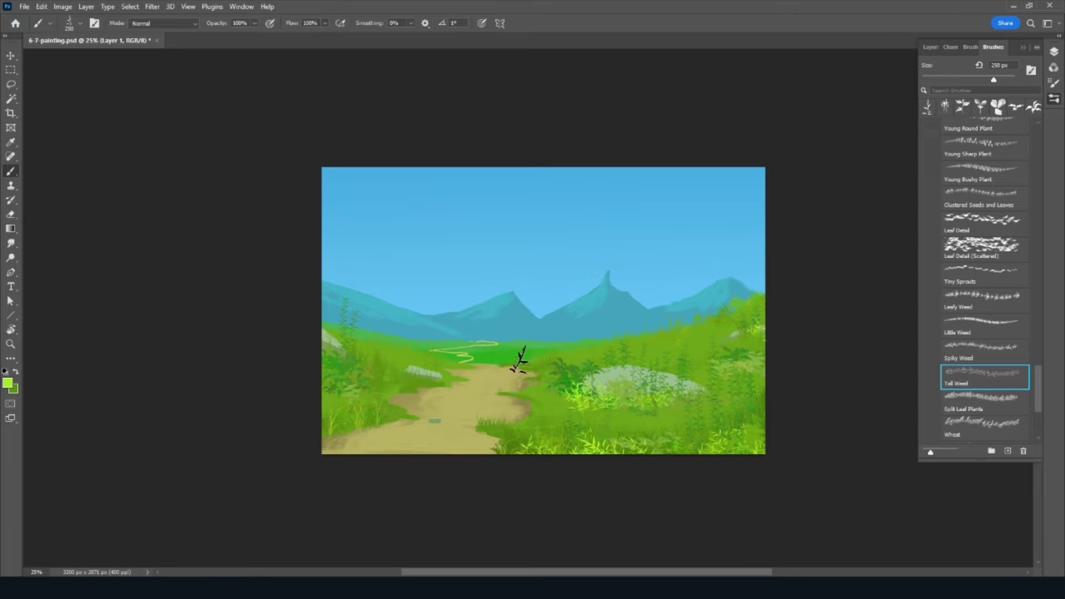
left_click_drag(367, 381, 374, 378)
left_click_drag(344, 425, 389, 425)
Step: Stamp Split Leaf Plants along the bottom edge and the rock's right side
left_click(992, 409)
left_click_drag(644, 447, 709, 445)
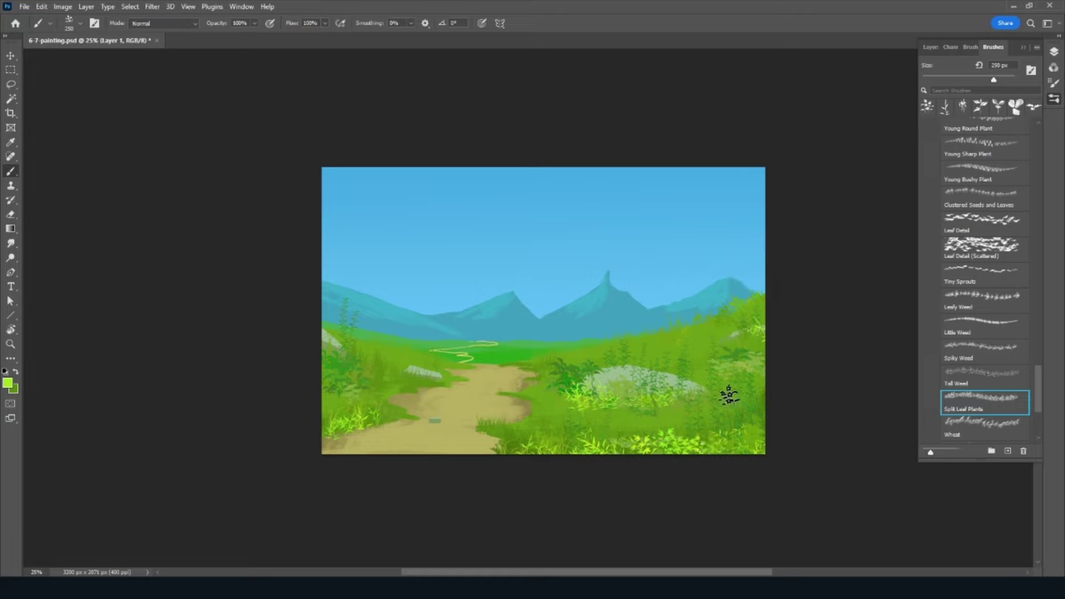
left_click_drag(668, 392, 677, 371)
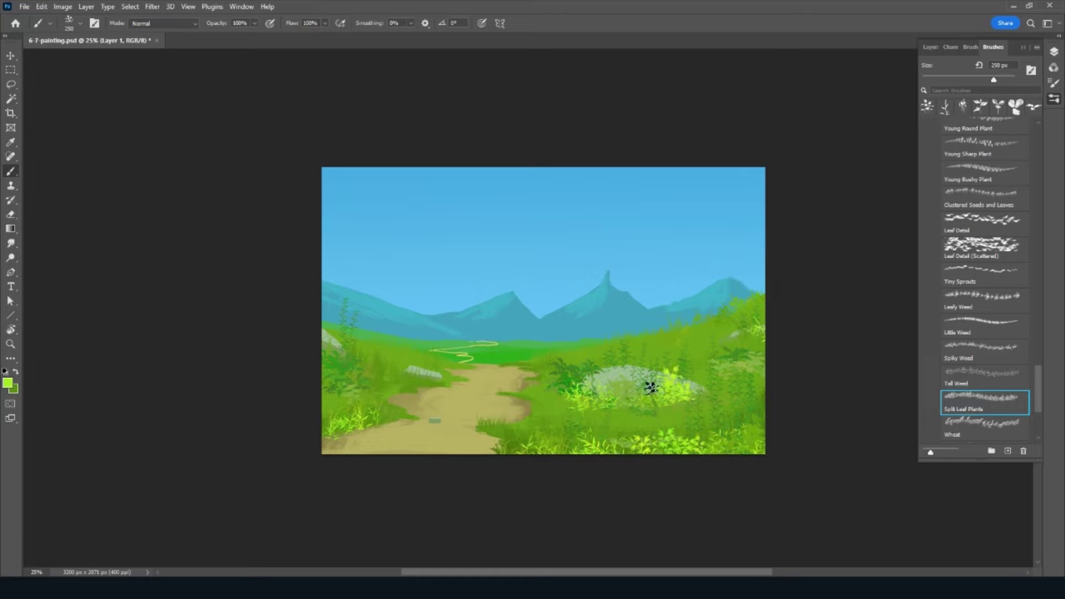
left_click(16, 371)
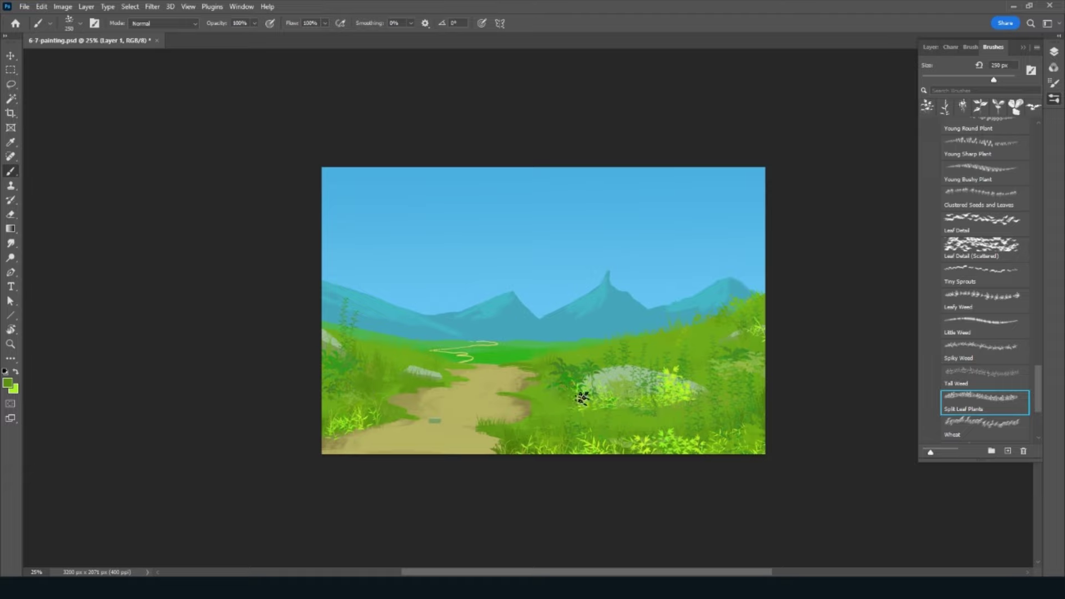
left_click(16, 371)
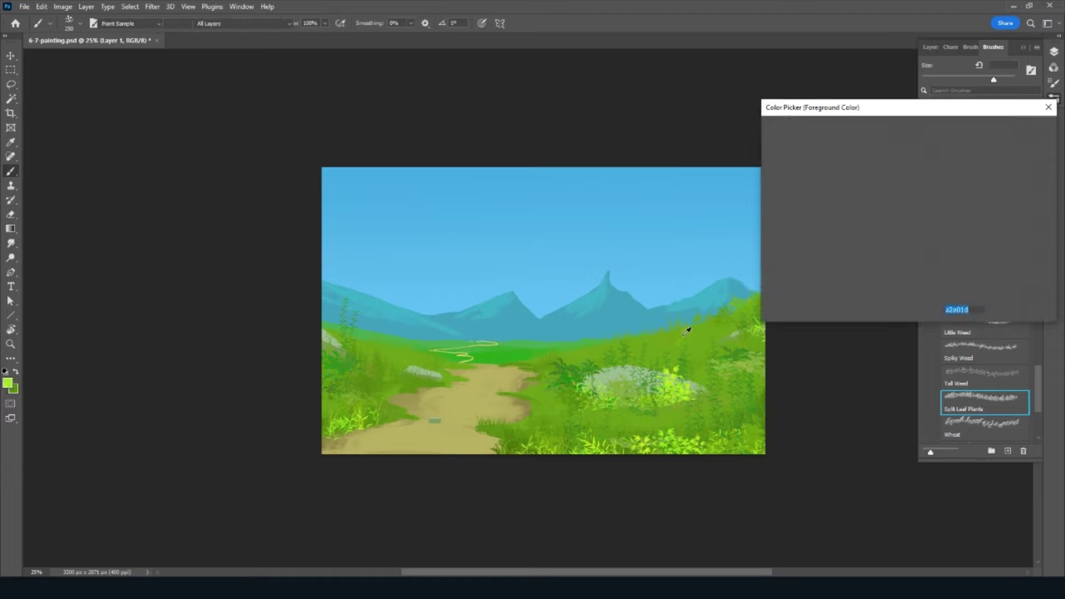
Step: Pick a darker green foreground and select the Five Leaf Plant brush
left_click(923, 238)
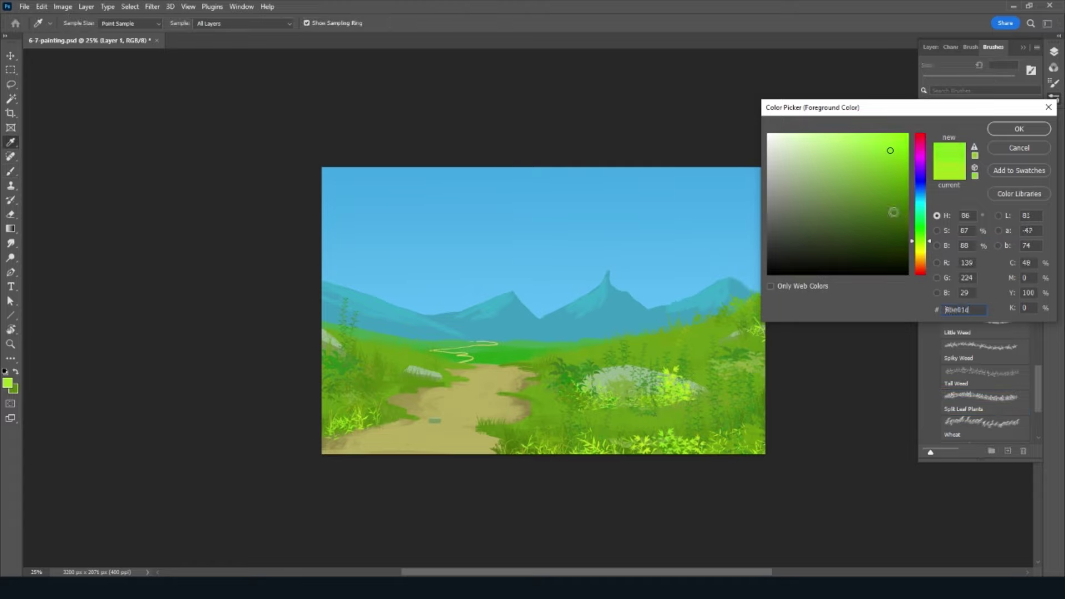
left_click(892, 195)
left_click(1019, 128)
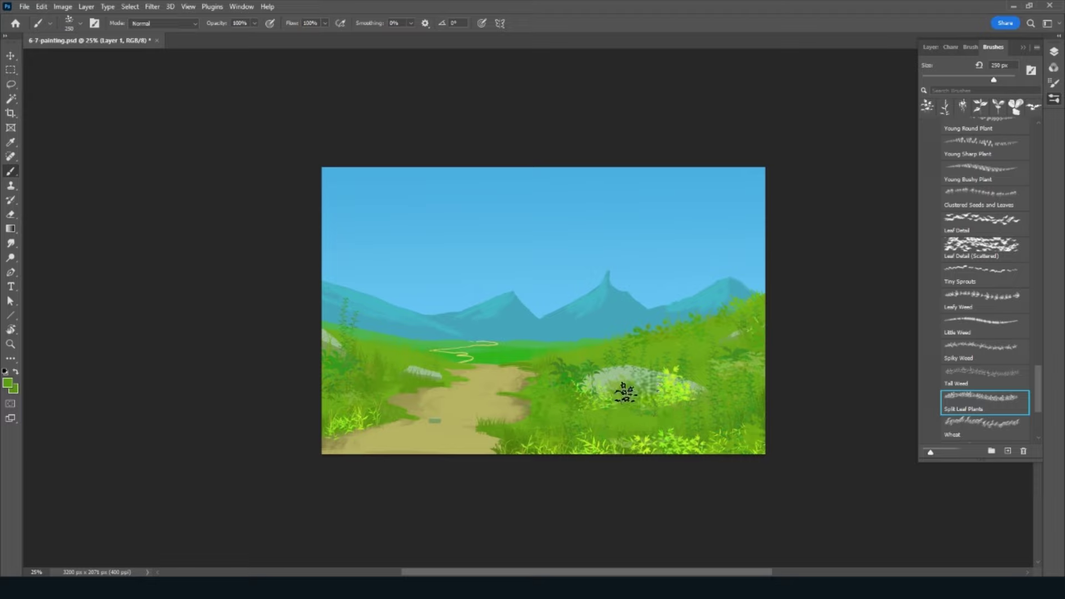
left_click(989, 426)
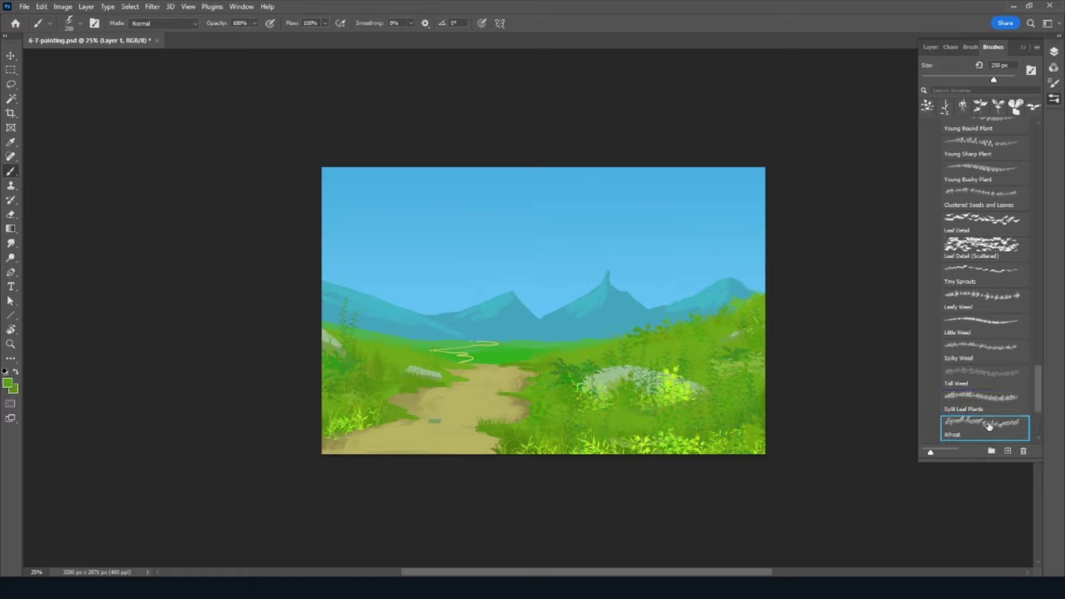
scroll(1036, 399, "down", 3)
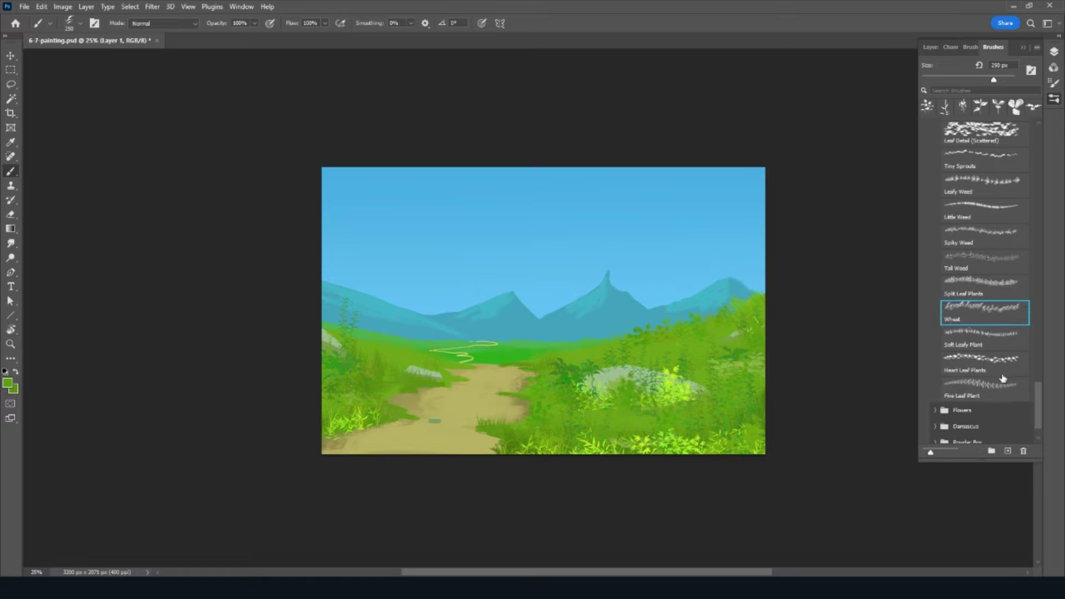
left_click(993, 390)
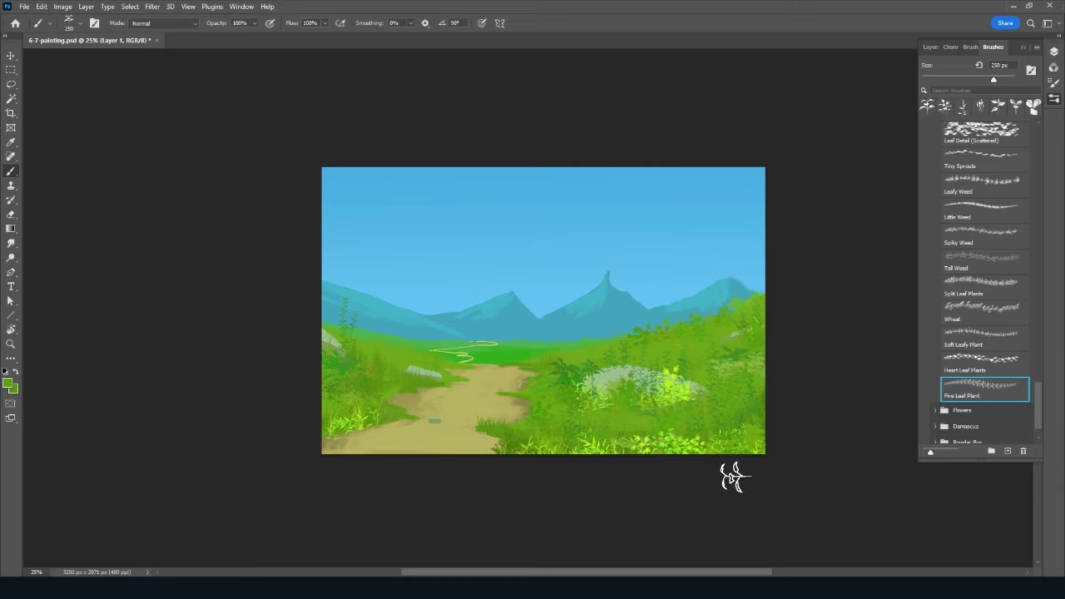
Step: Create a new empty Layer 2 for the plants and return to the brush presets
key("ctrl+alt")
left_click(925, 47)
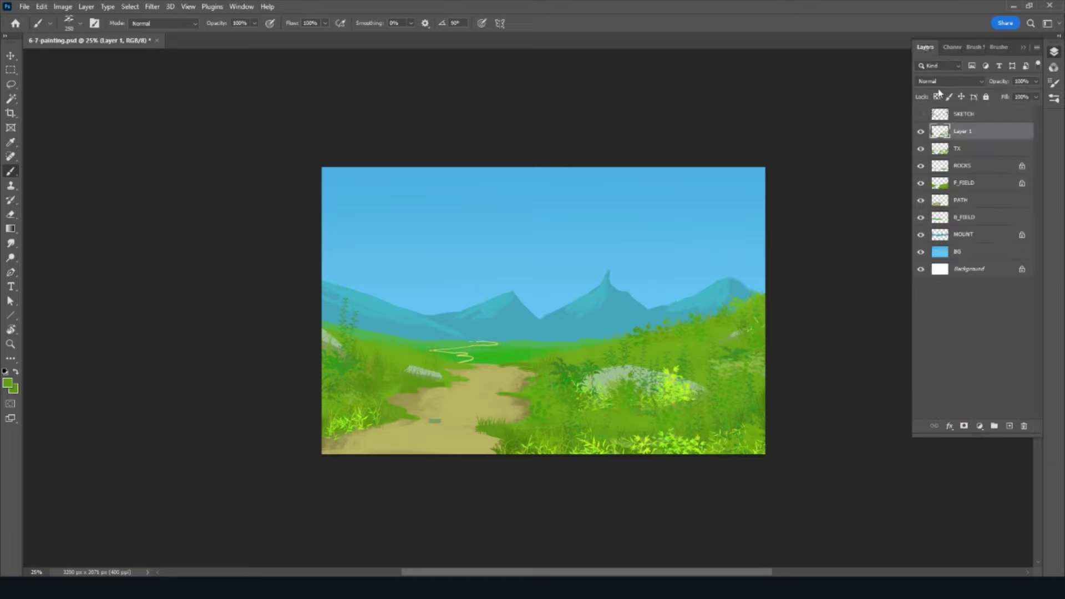
left_click(1009, 425)
left_click(1023, 47)
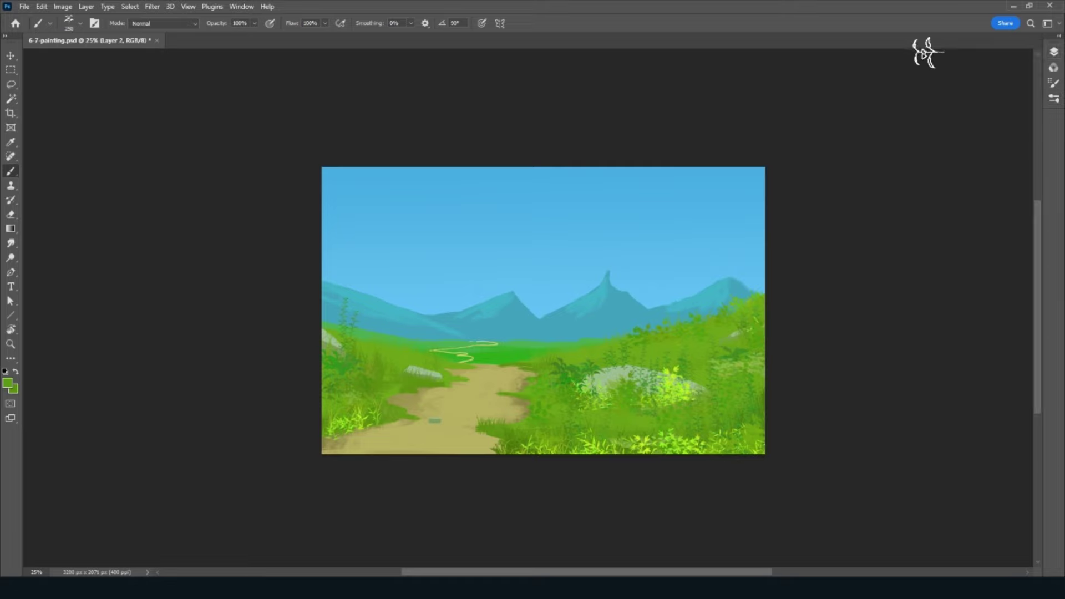
left_click(1053, 52)
left_click(993, 47)
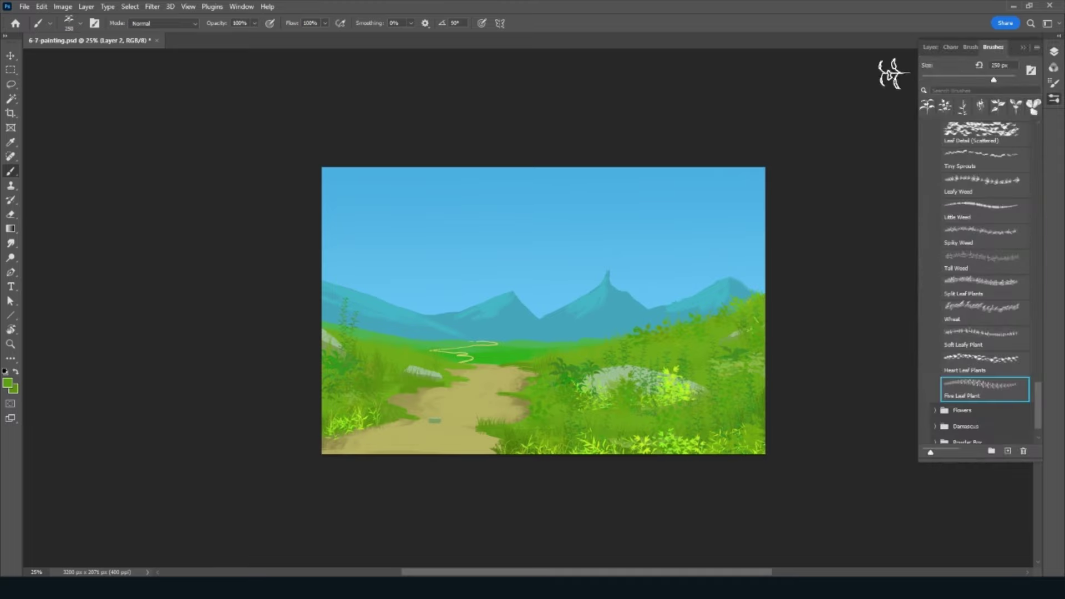
Step: Set the foreground to a dark green chosen in the Color Picker
left_click(8, 383)
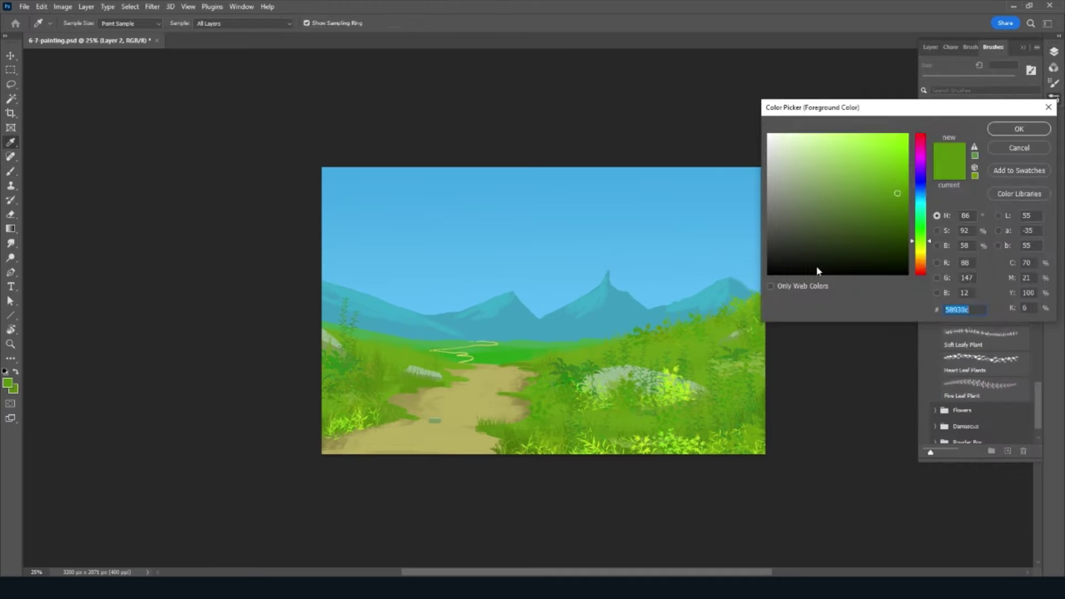
left_click(590, 479)
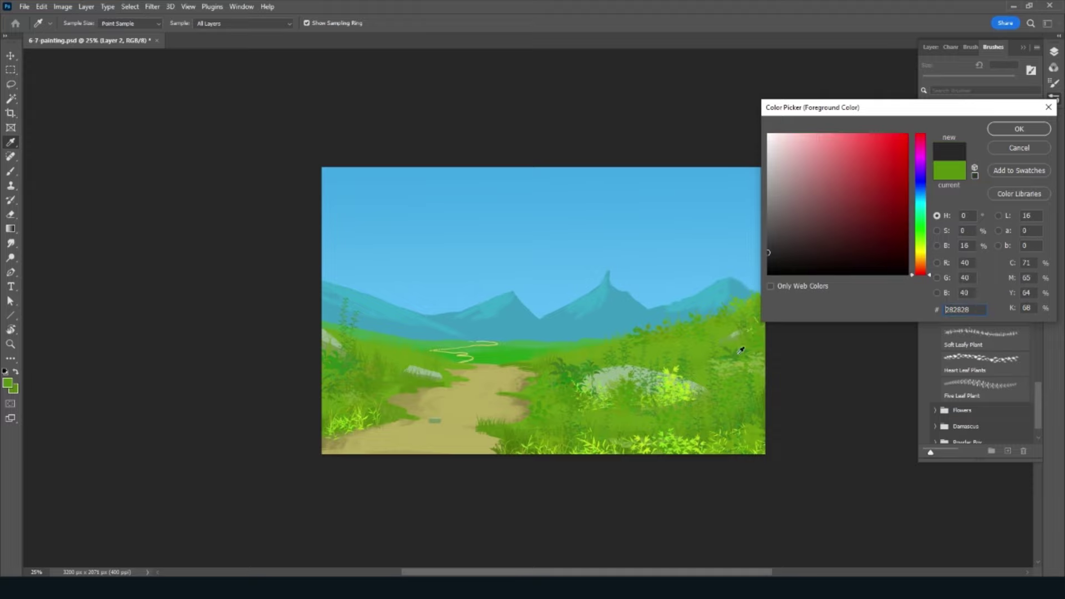
left_click(740, 351)
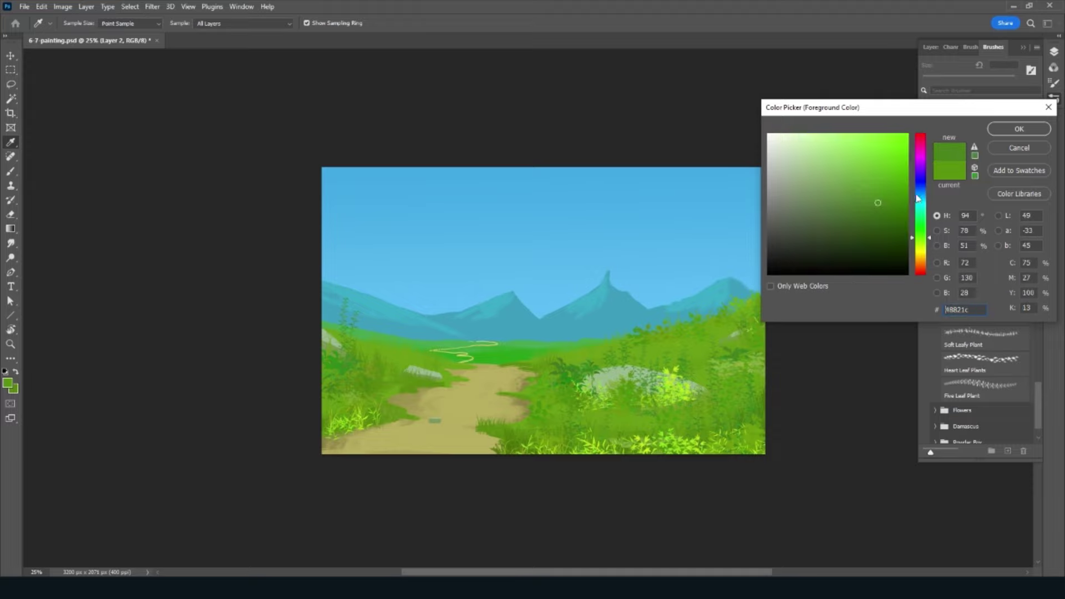
left_click(1018, 128)
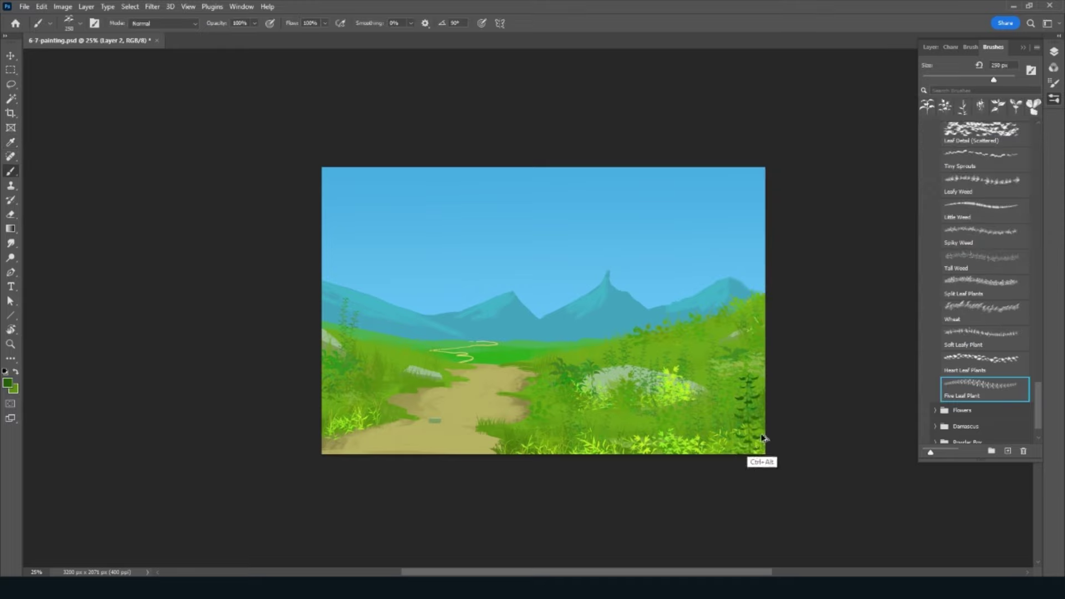
Step: Paint tall dark leafy plants at the right edge, lower right and left edge
mouse_move(752, 448)
left_mouse_down()
mouse_move(746, 373)
mouse_move(719, 441)
left_mouse_up()
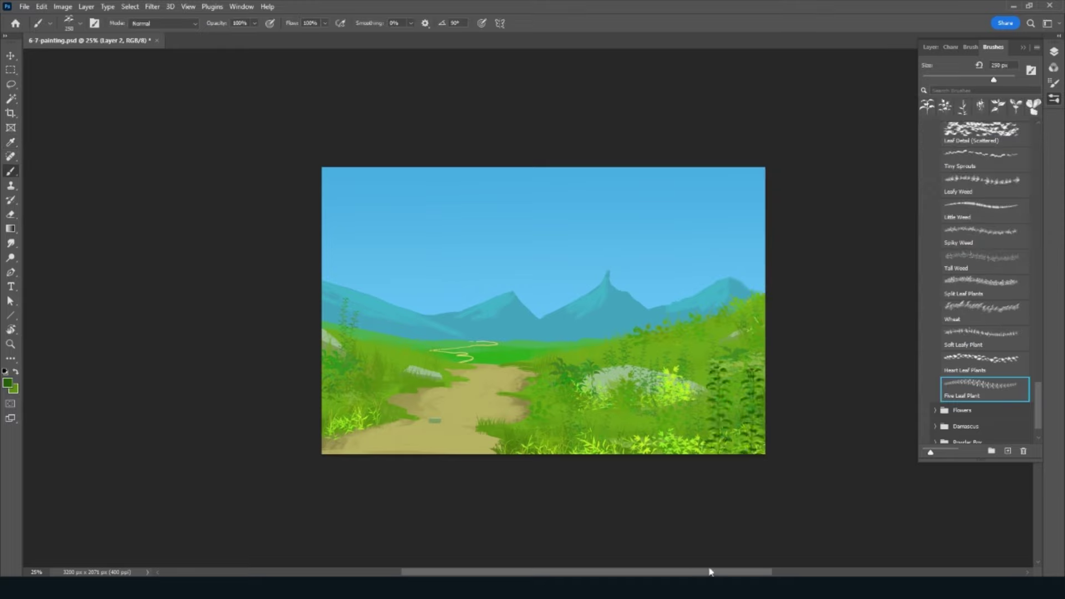
left_click_drag(665, 413, 667, 448)
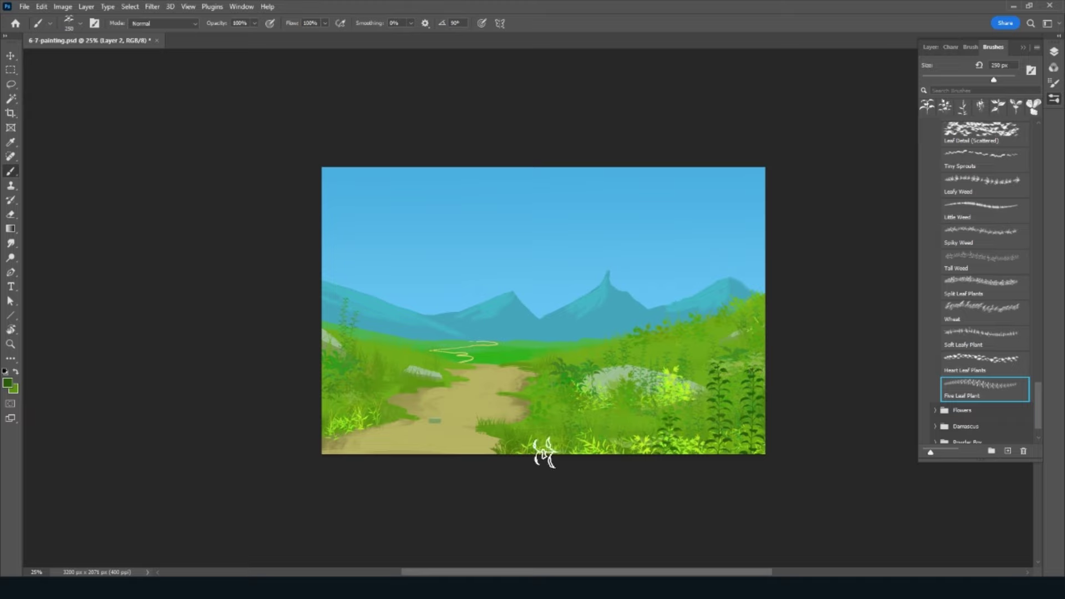
left_click_drag(331, 424, 344, 309)
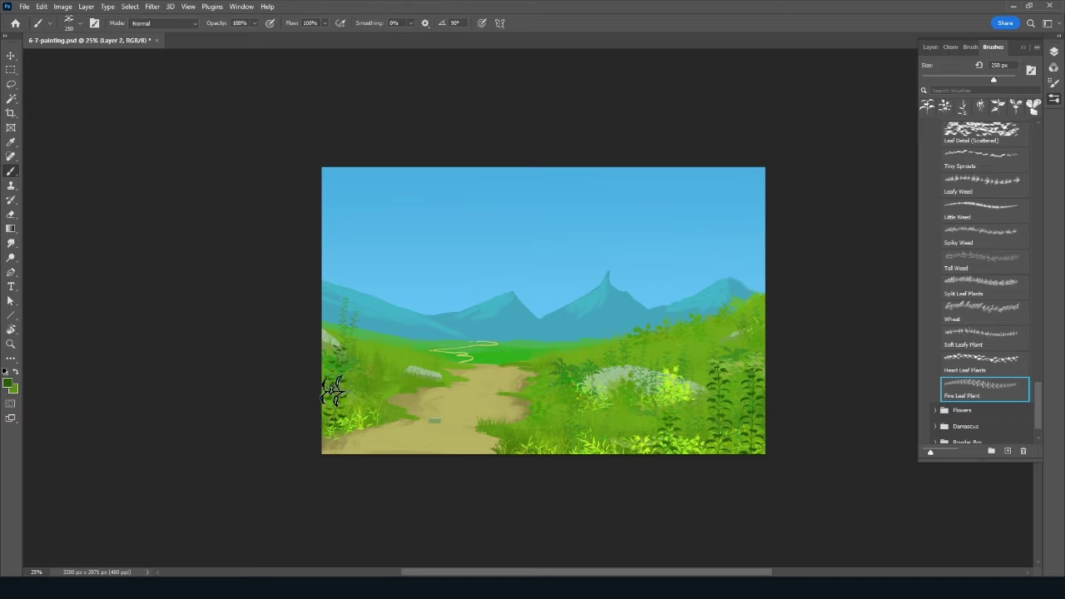
left_click_drag(364, 349, 346, 441)
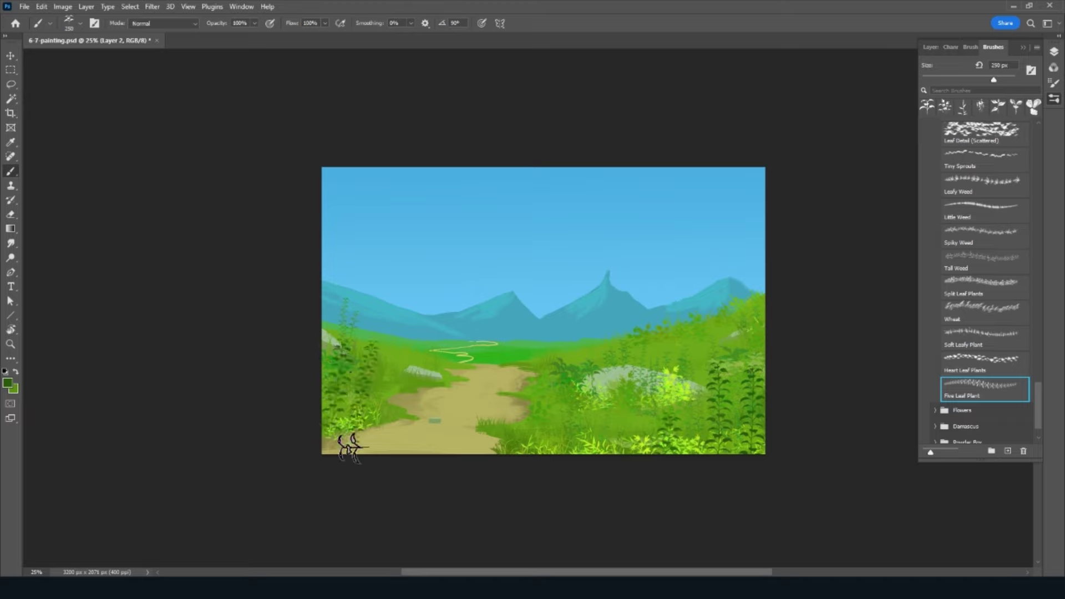
left_click_drag(361, 342, 345, 427)
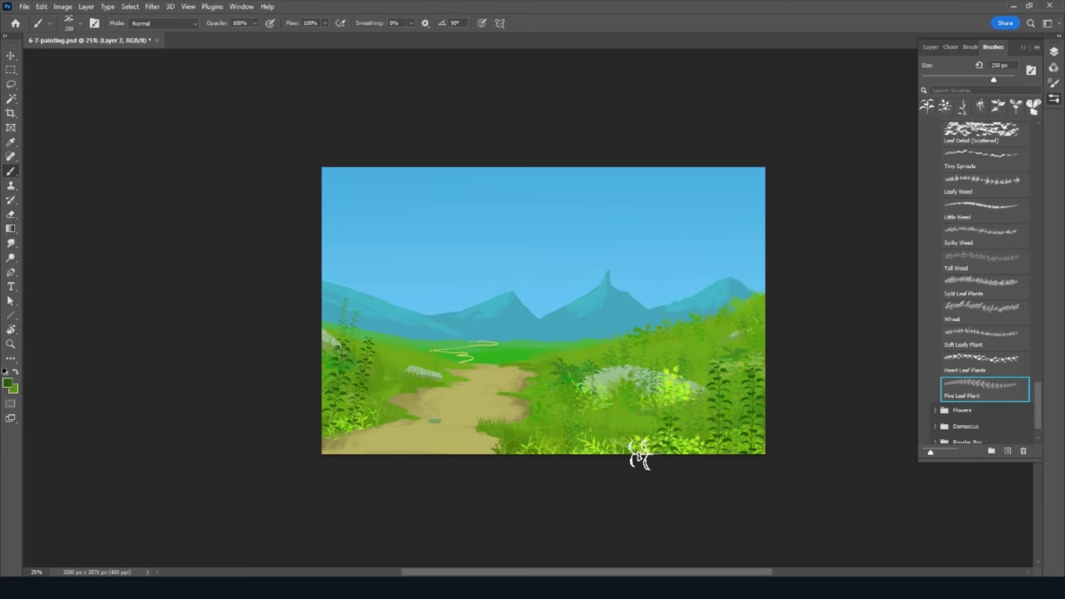
left_click_drag(700, 448, 698, 385)
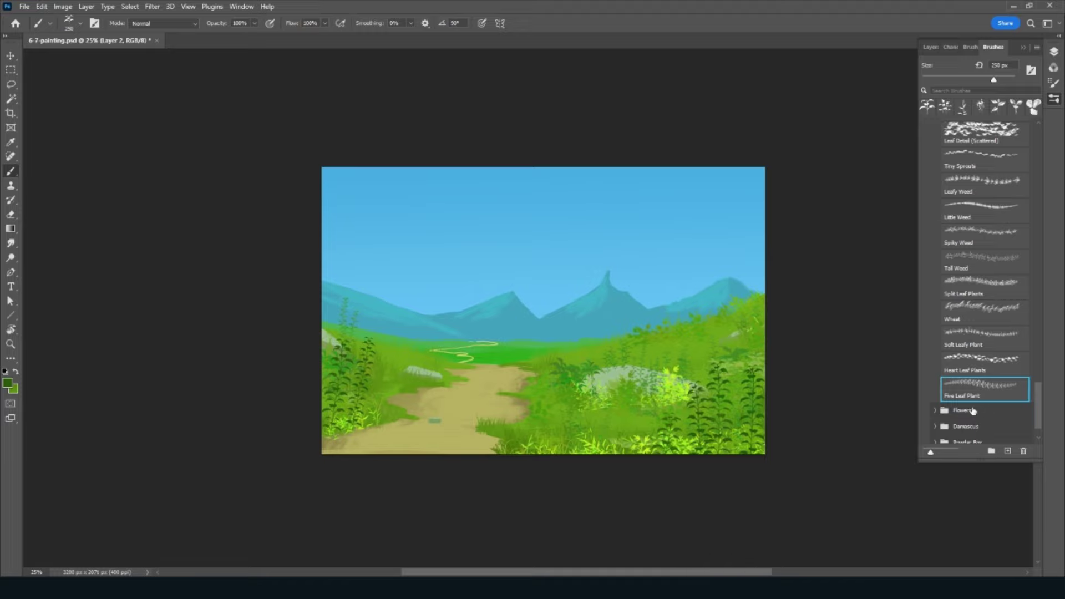
Step: Select the Wildflowers 1 brush from the Flowers brush set
left_click(936, 411)
scroll(1014, 369, "down", 5)
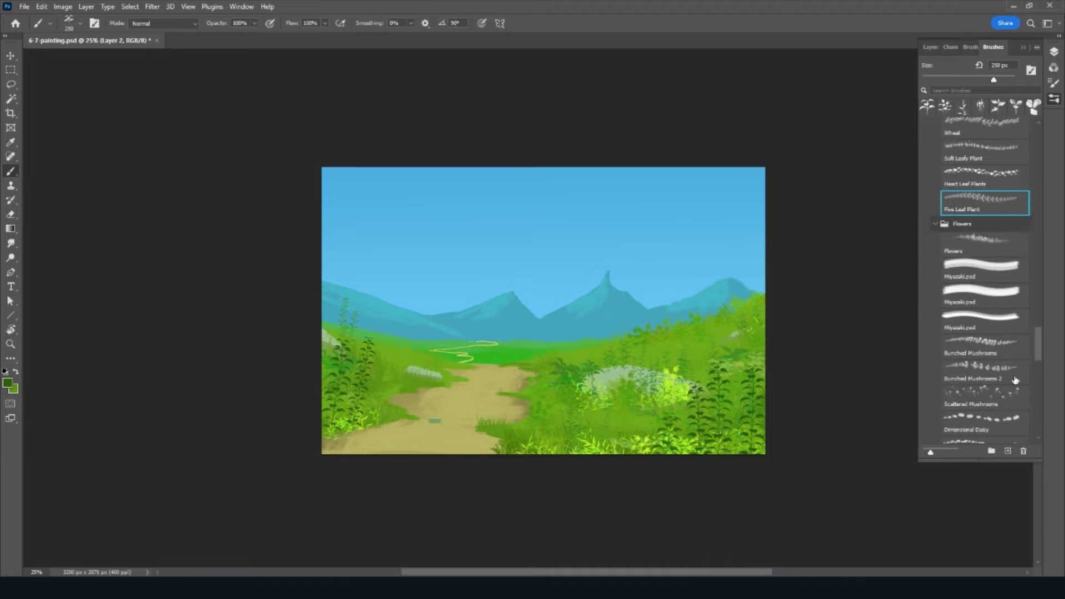
left_click_drag(1036, 359, 1035, 375)
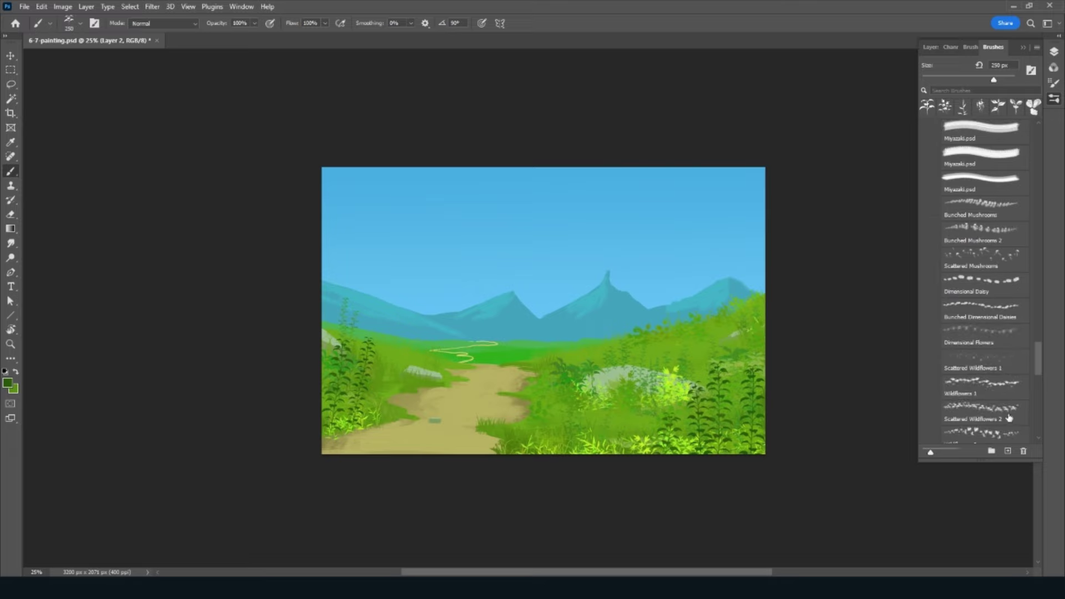
left_click(1009, 417)
left_click(997, 436)
left_click(999, 379)
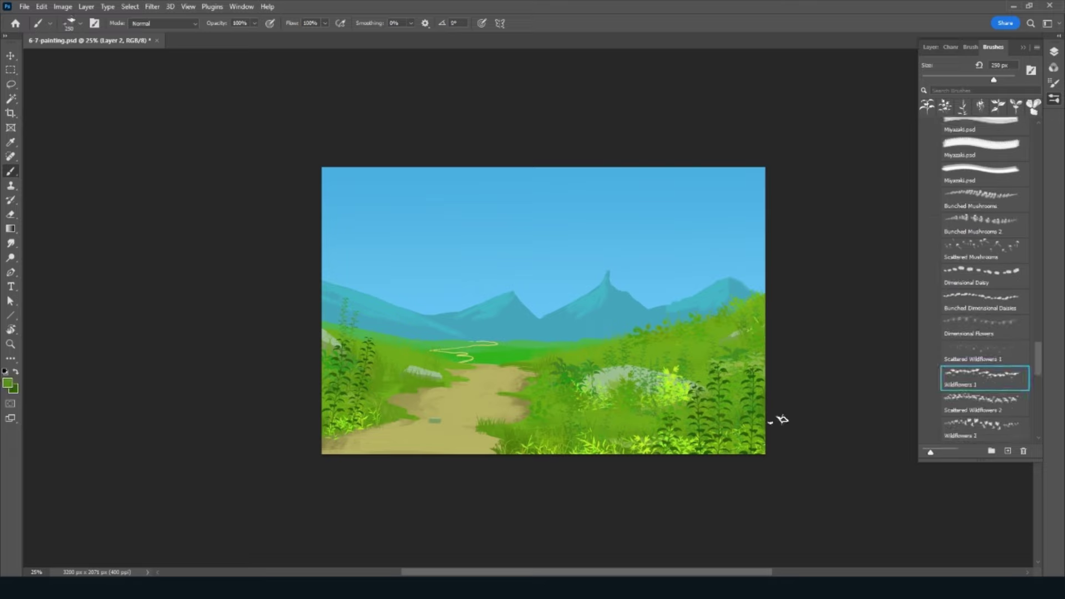
Step: Set a teal foreground, test-paint wildflowers then undo, and add Layer 3
left_click(8, 385)
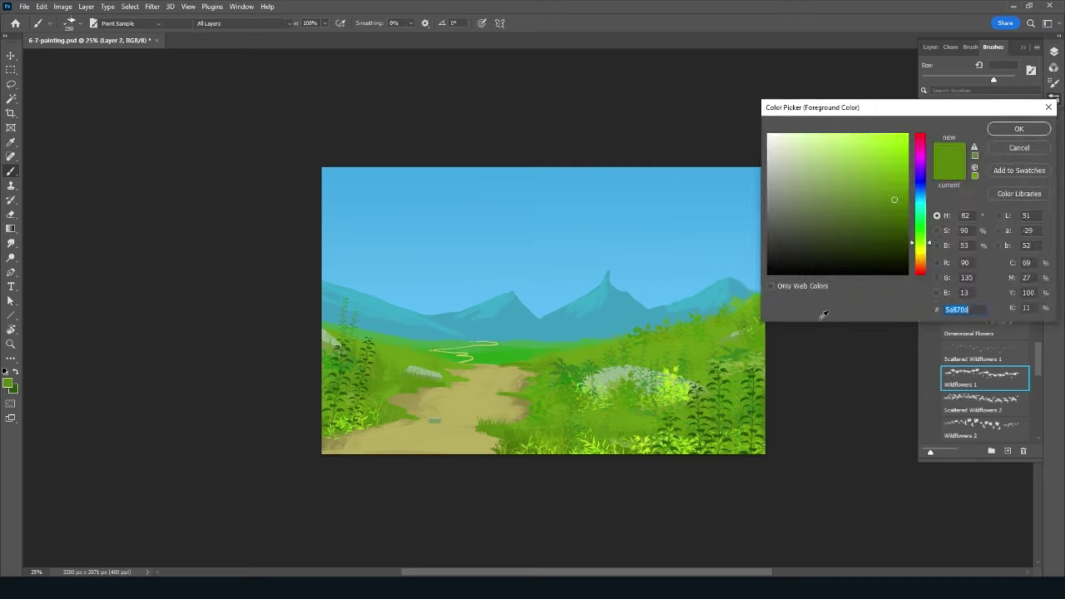
left_click(921, 212)
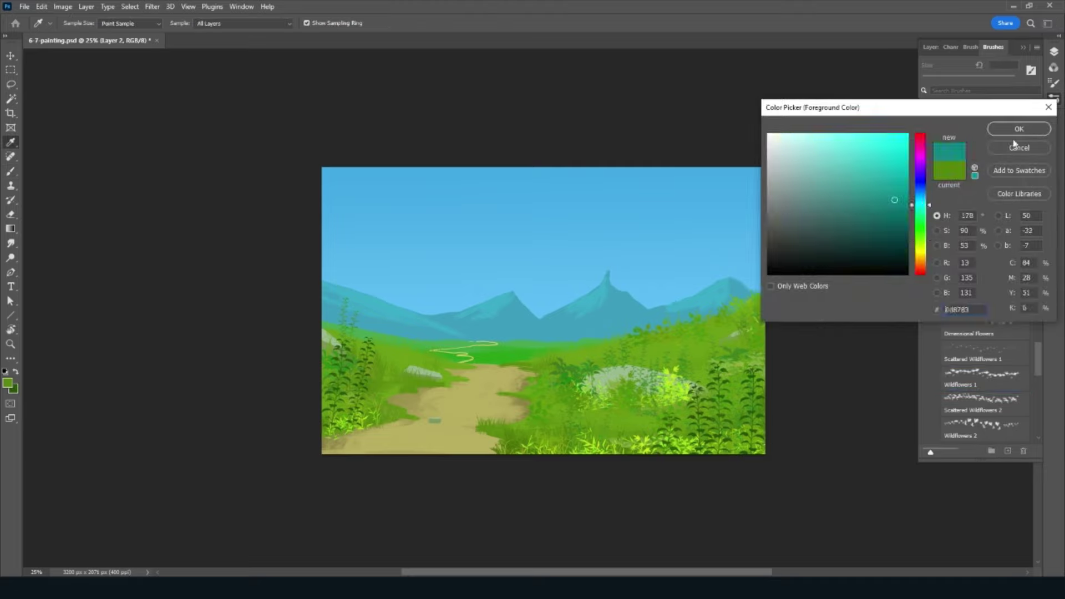
left_click(1018, 134)
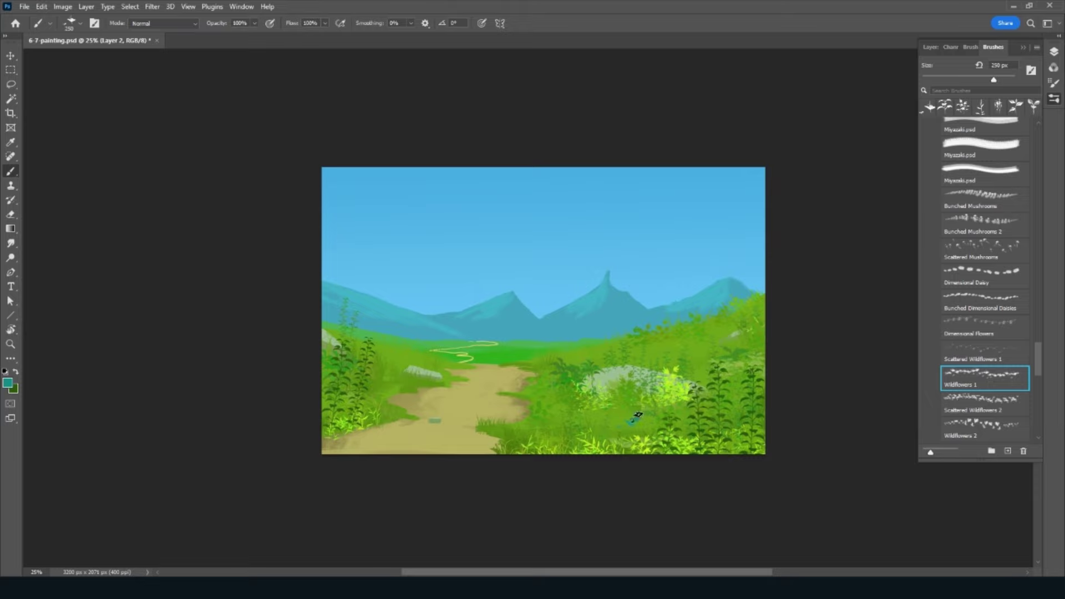
left_click_drag(638, 414, 687, 393)
key("bracketleft")
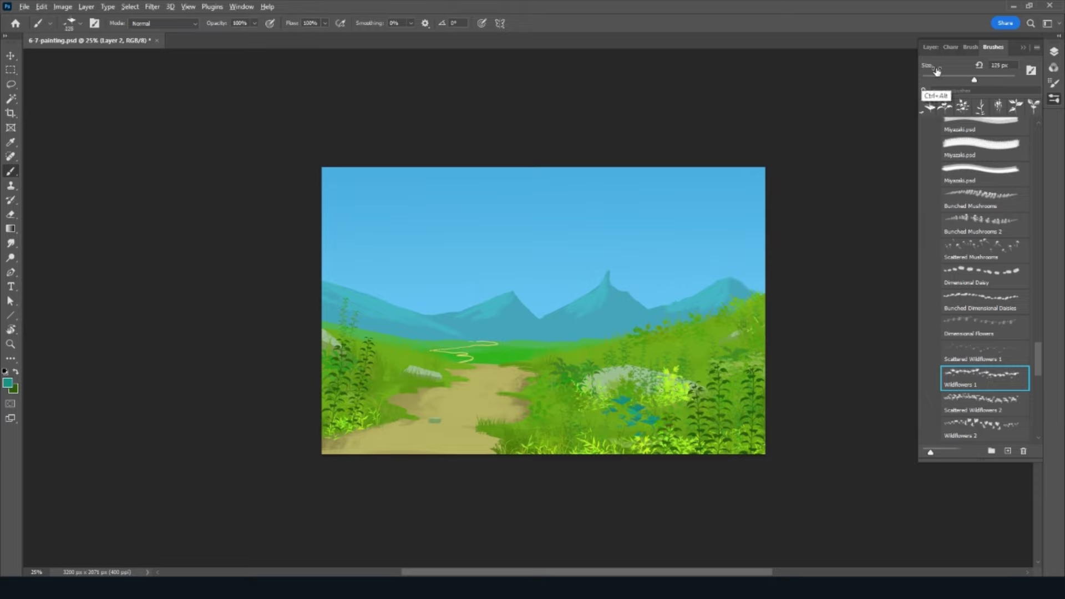
key("ctrl+z")
key("ctrl+z")
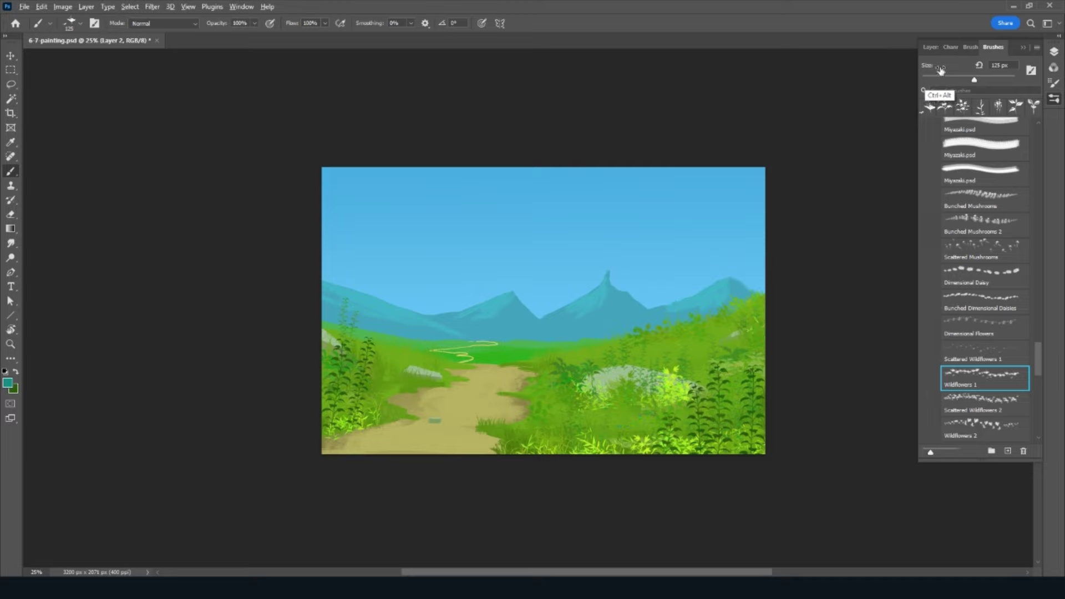
left_click(927, 48)
left_click(1008, 427)
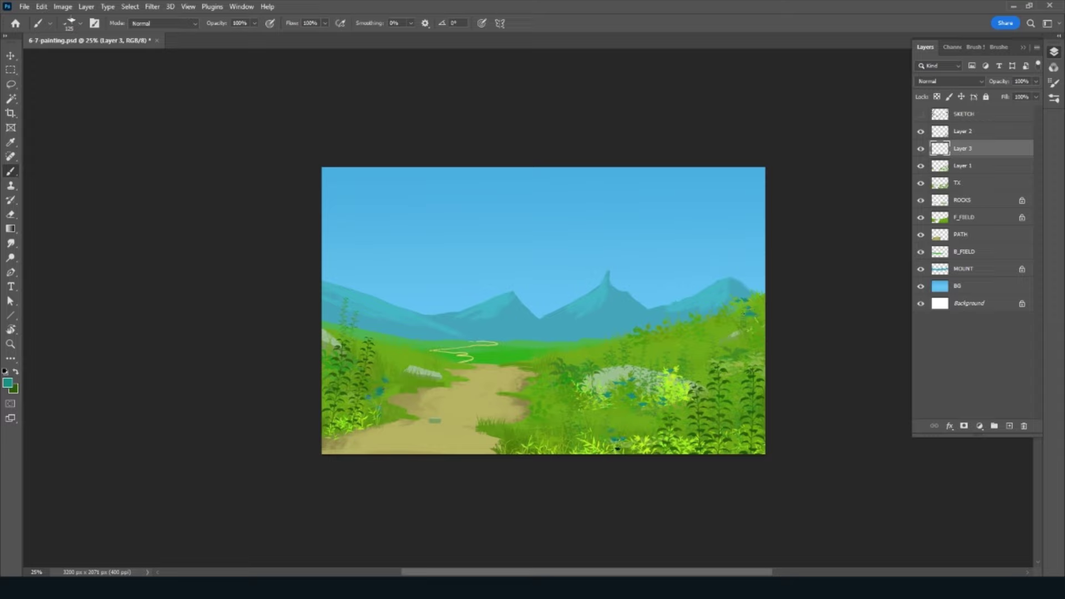
Step: Select the Wildflowers 3 brush from the presets
left_click(998, 46)
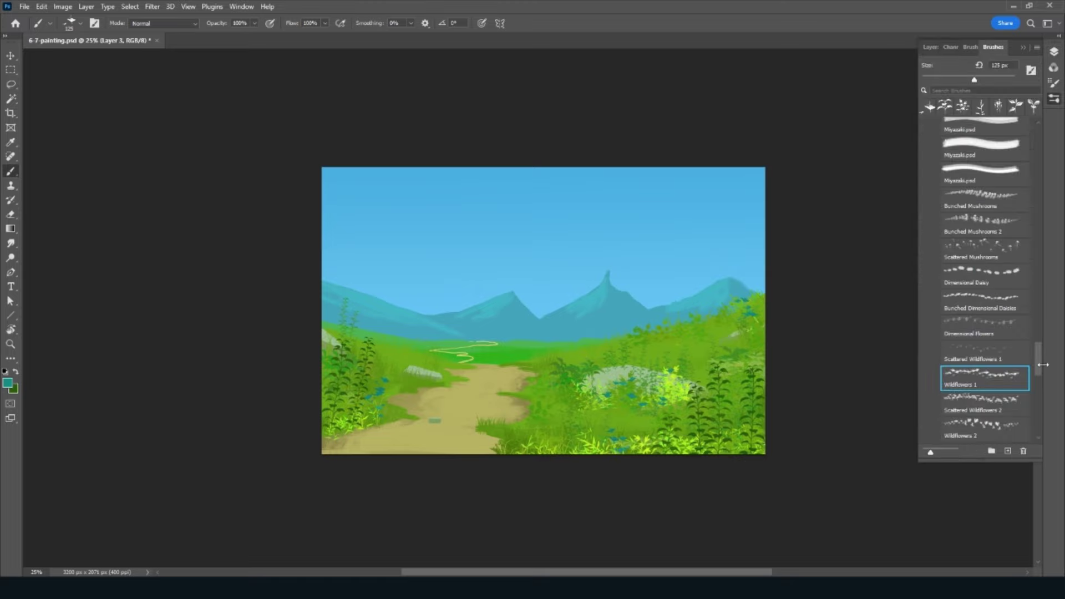
scroll(1039, 367, "down", 5)
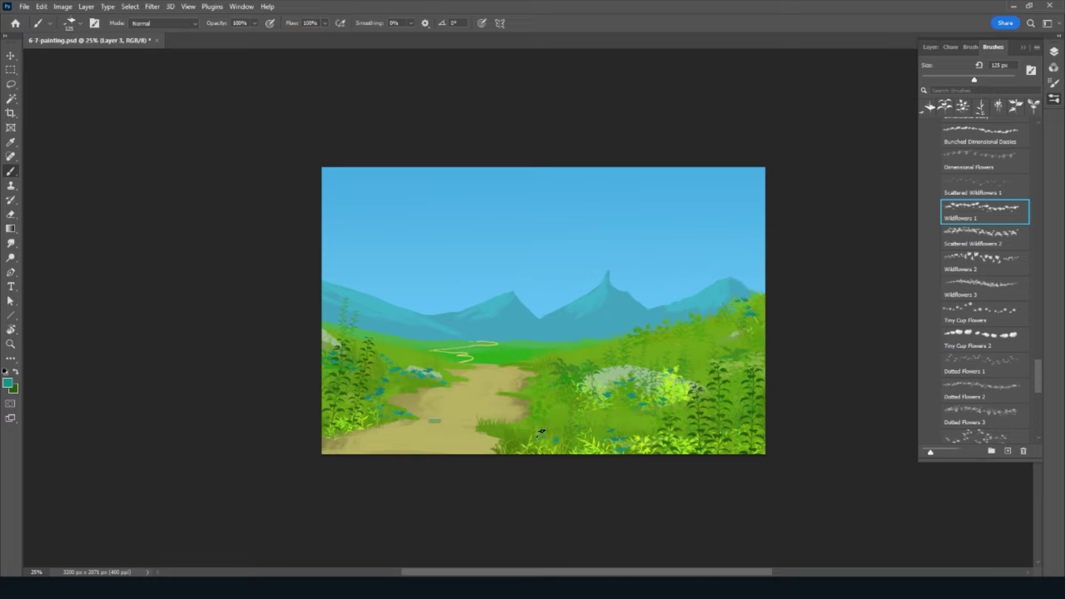
left_click(995, 294)
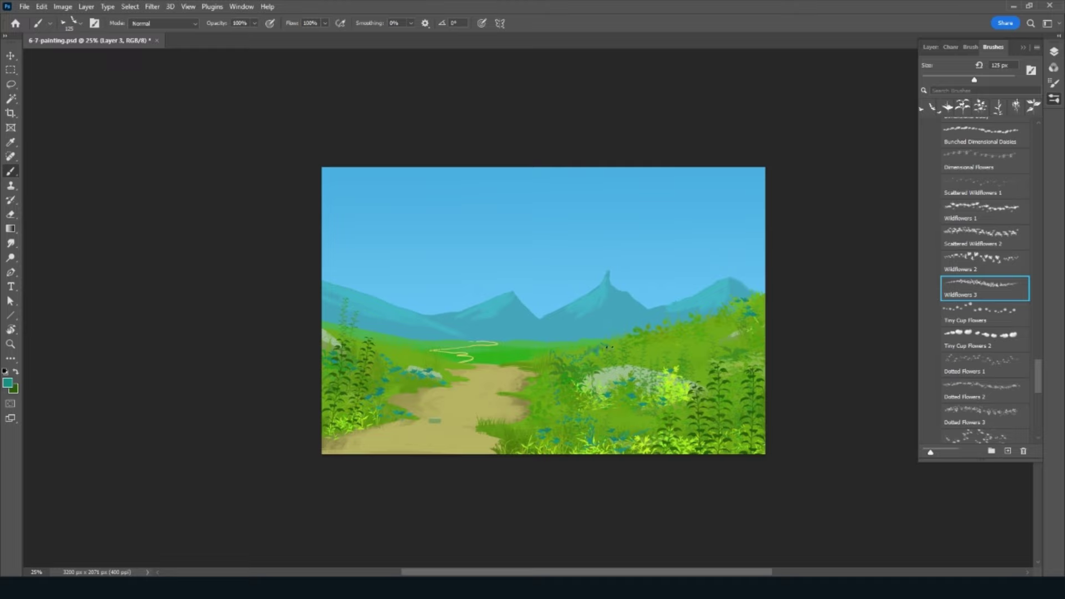
Step: Swap colours and set the foreground to bright yellow in the Color Picker
key("x")
left_click(8, 383)
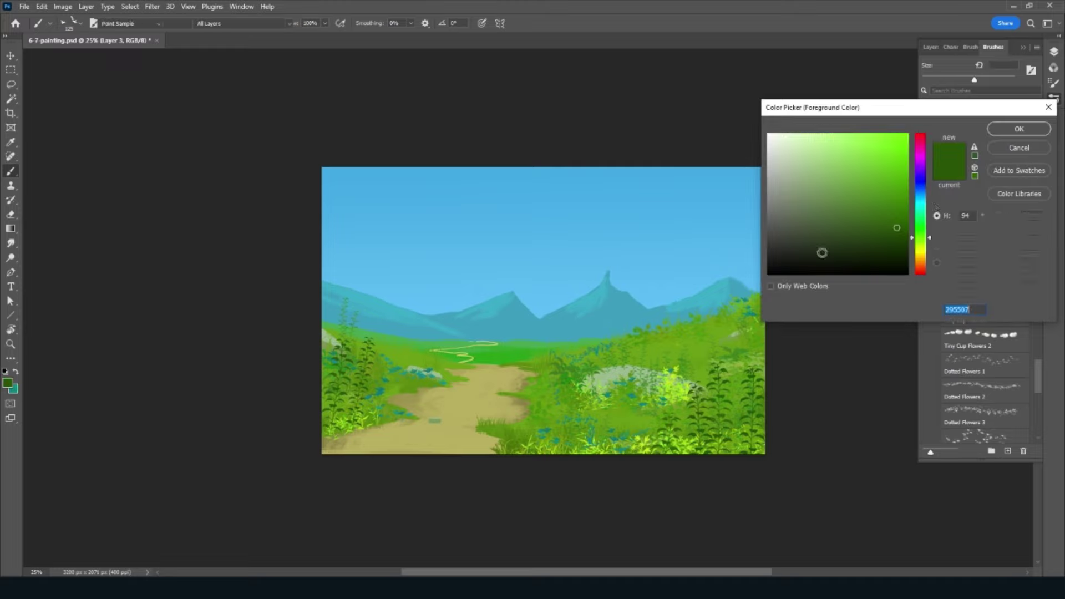
mouse_move(924, 225)
left_mouse_down()
mouse_move(927, 180)
mouse_move(927, 258)
left_mouse_up()
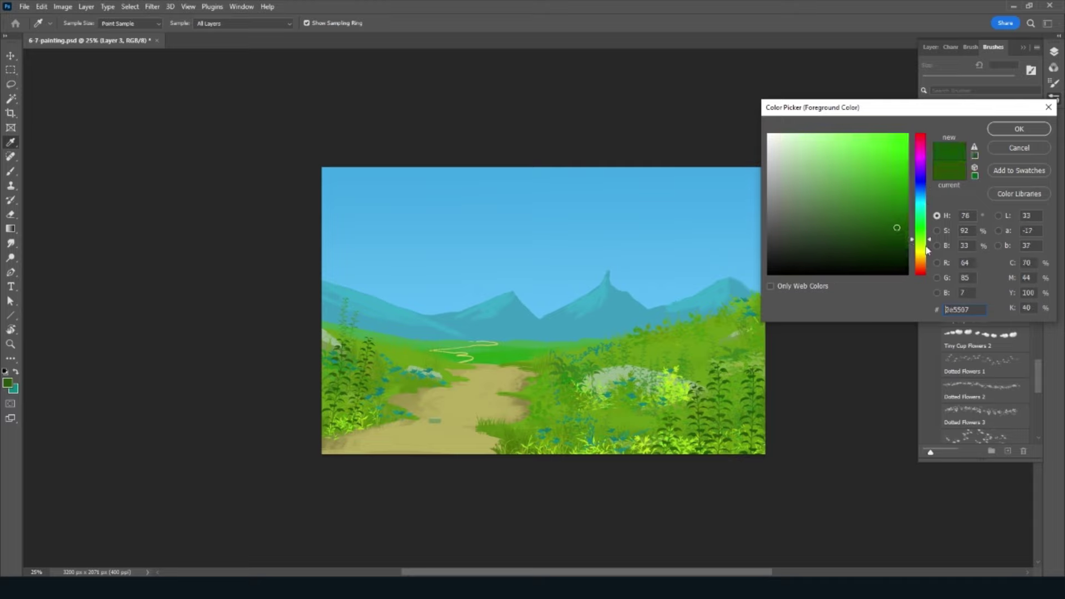
left_click(890, 159)
left_click(1019, 129)
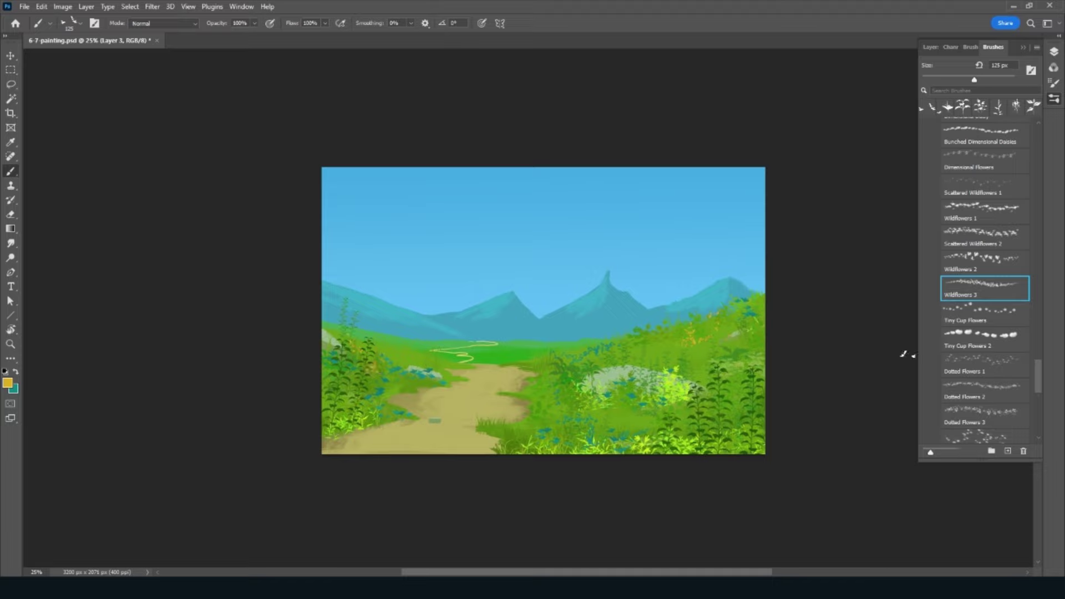
left_click_drag(1034, 388, 1036, 401)
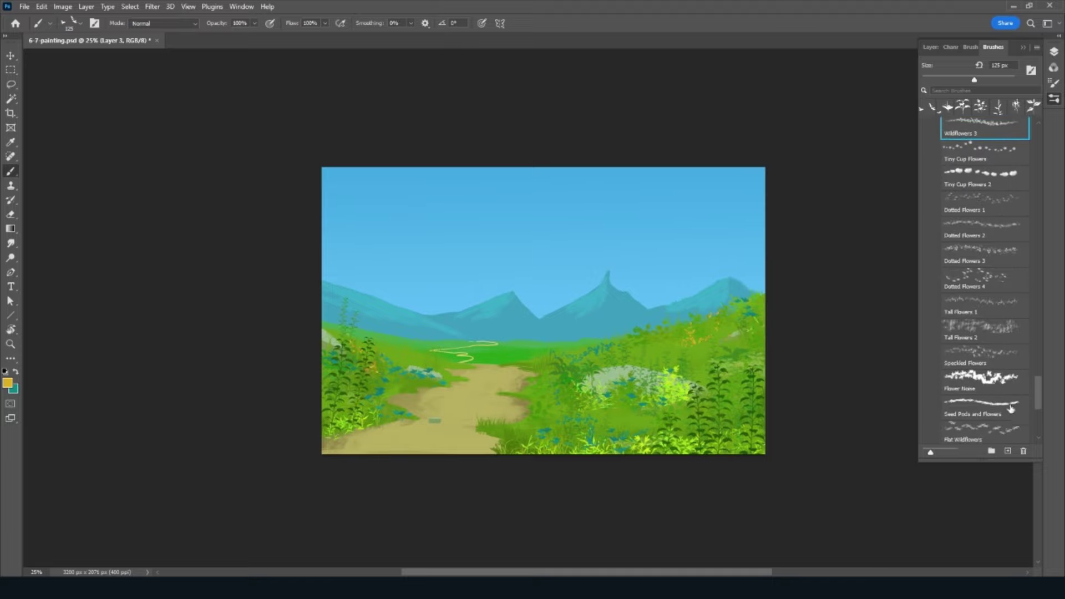
Step: Try the Flat Daisies, Three Petal Flower and Bud Flowers brushes
scroll(1033, 409, "down", 3)
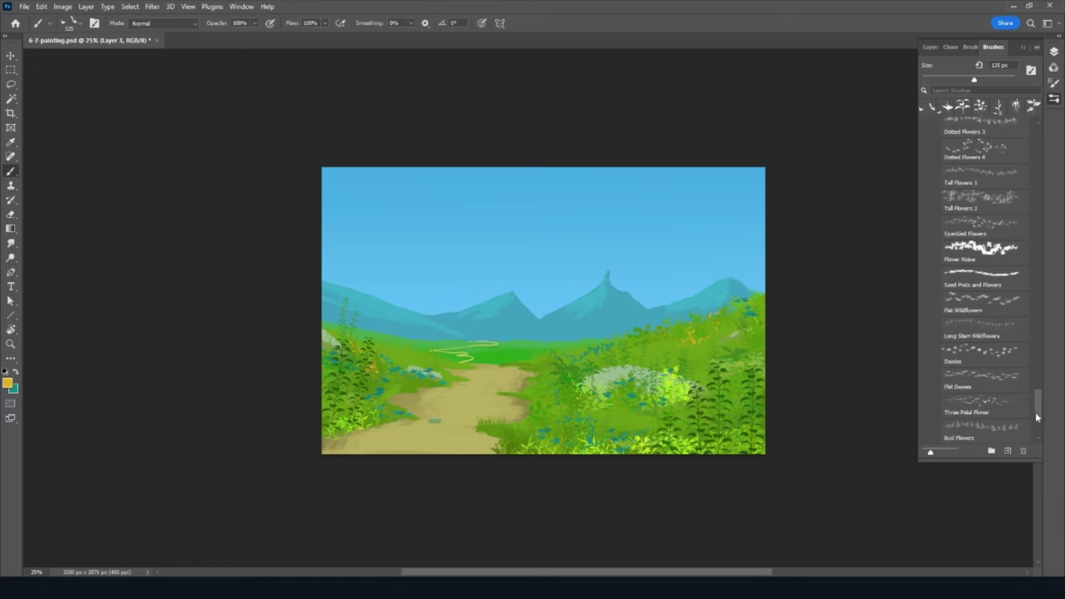
left_click(1007, 394)
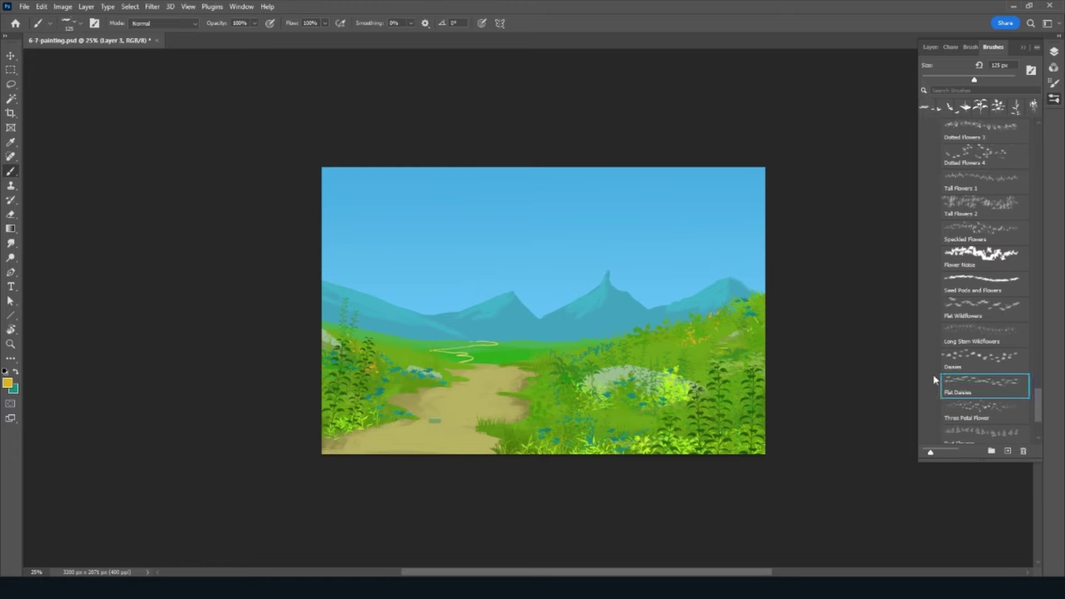
left_click(1000, 413)
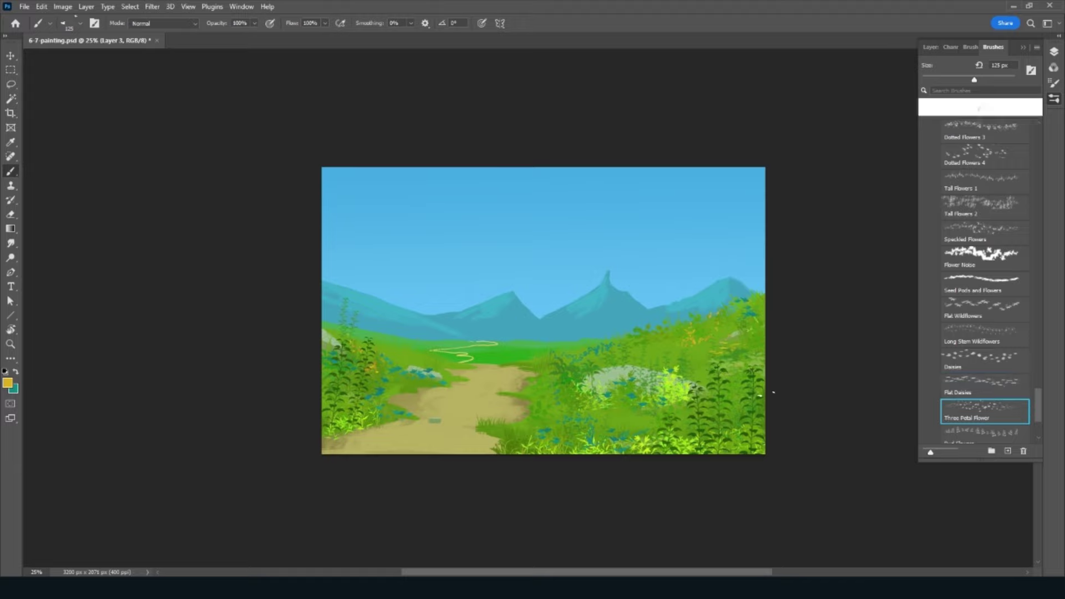
left_click(996, 438)
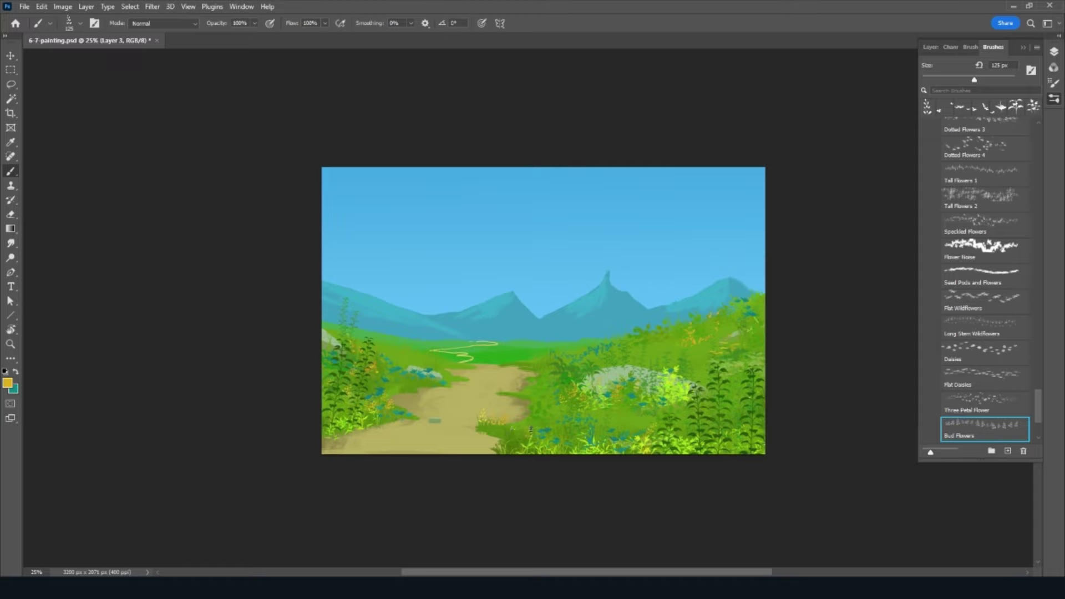
Step: Set the foreground colour to cyan #00ffff
key("x")
left_click(8, 383)
type("00ffff")
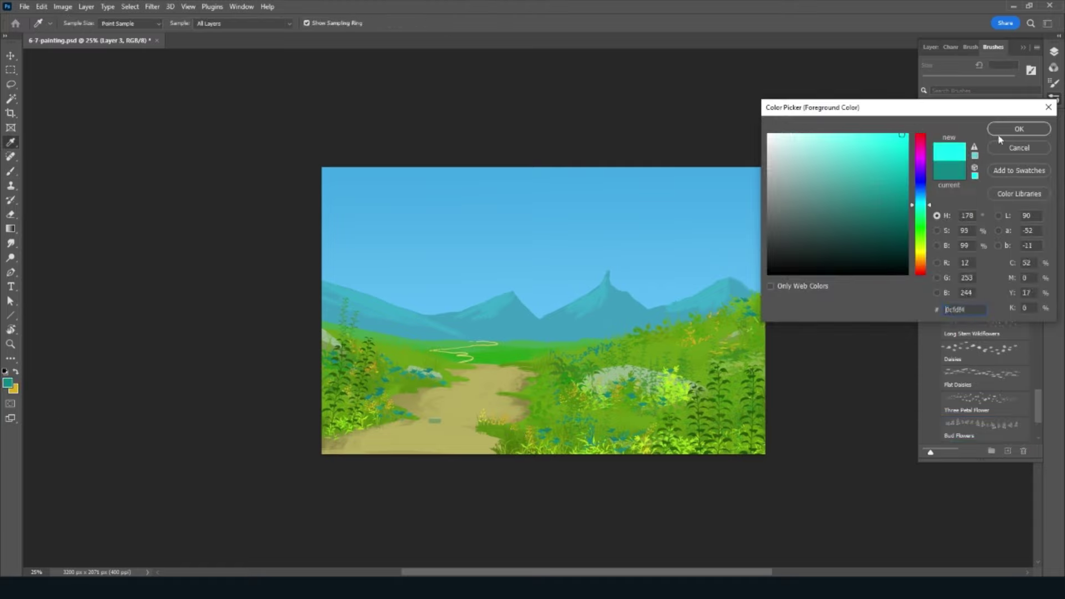
left_click(997, 134)
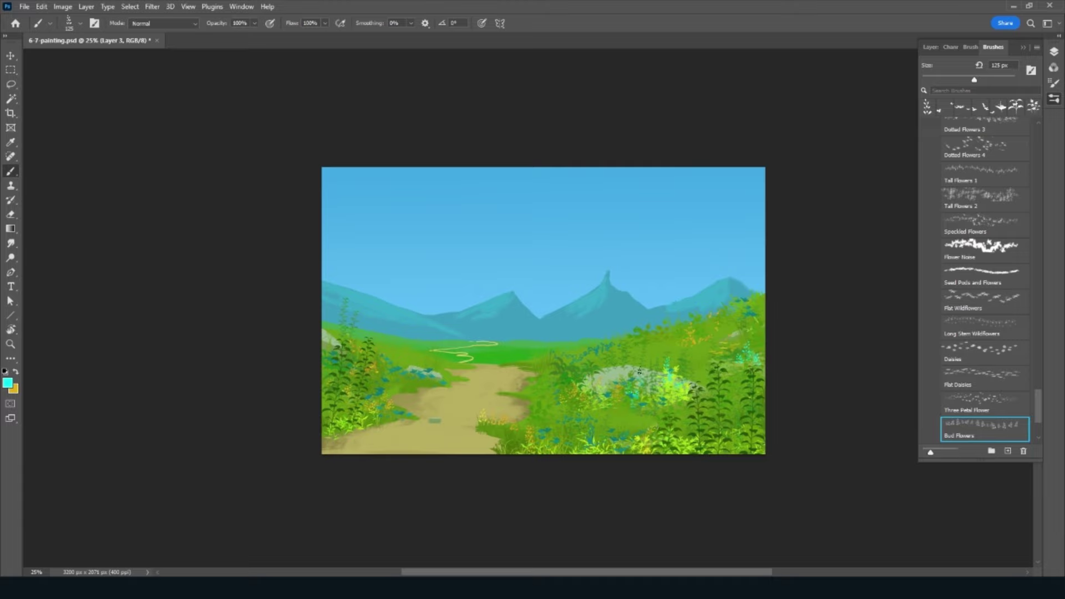
Step: Shift the foreground hue from cyan to red for Bud Flowers painting
left_click(8, 382)
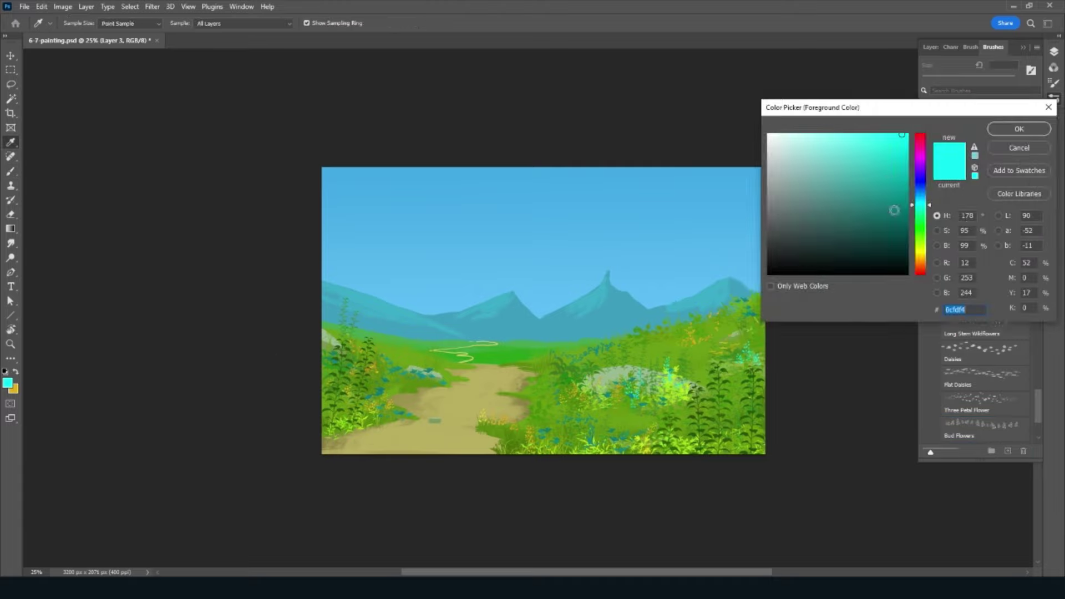
left_click_drag(925, 212, 924, 285)
left_click(1022, 128)
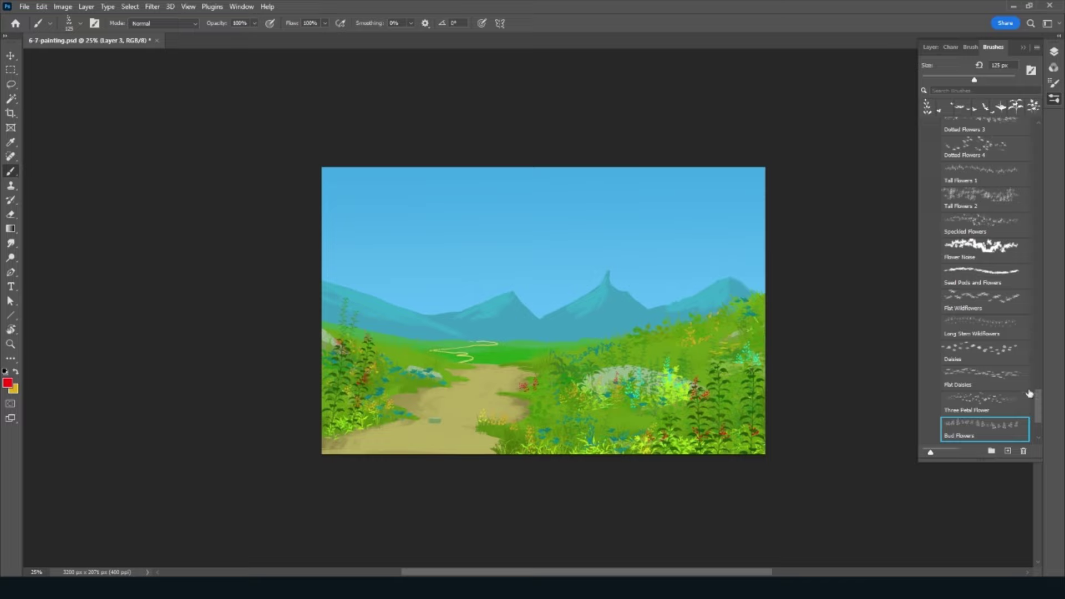
mouse_move(1037, 405)
left_mouse_down()
mouse_move(1037, 418)
mouse_move(1036, 191)
left_mouse_up()
key("period")
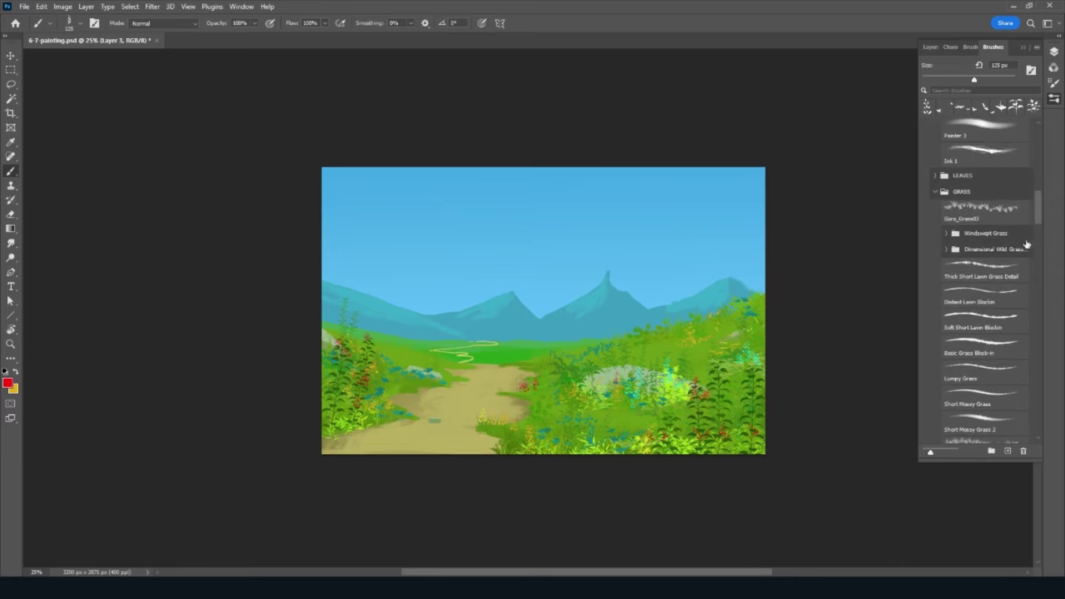
Step: Make the PATH layer active for grass painting, briefly rotating then resetting the view
left_click(1008, 304)
left_click(979, 374)
left_click(925, 46)
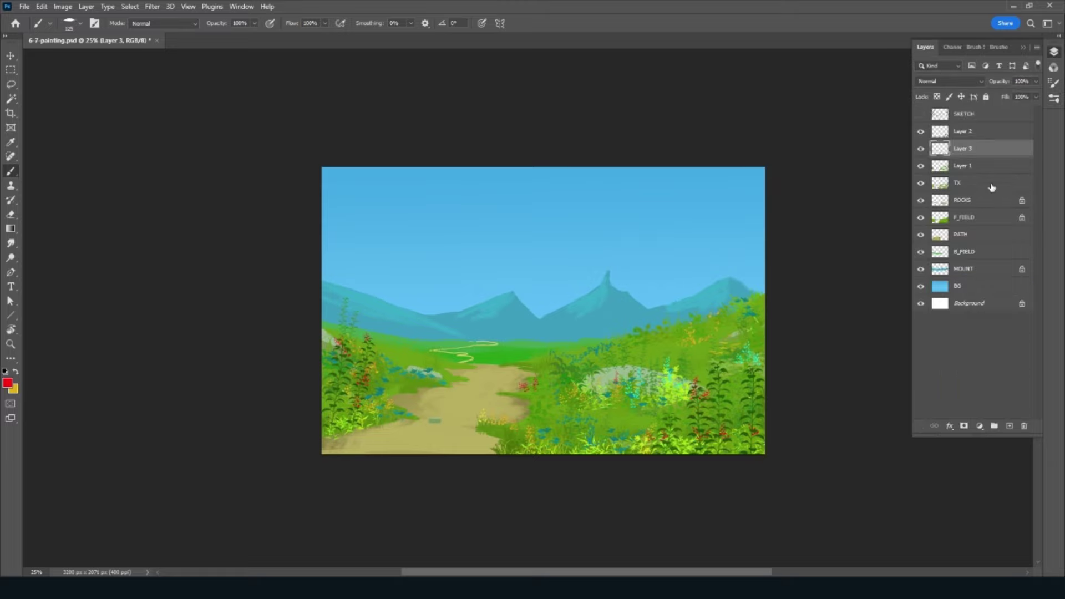
left_click(982, 239)
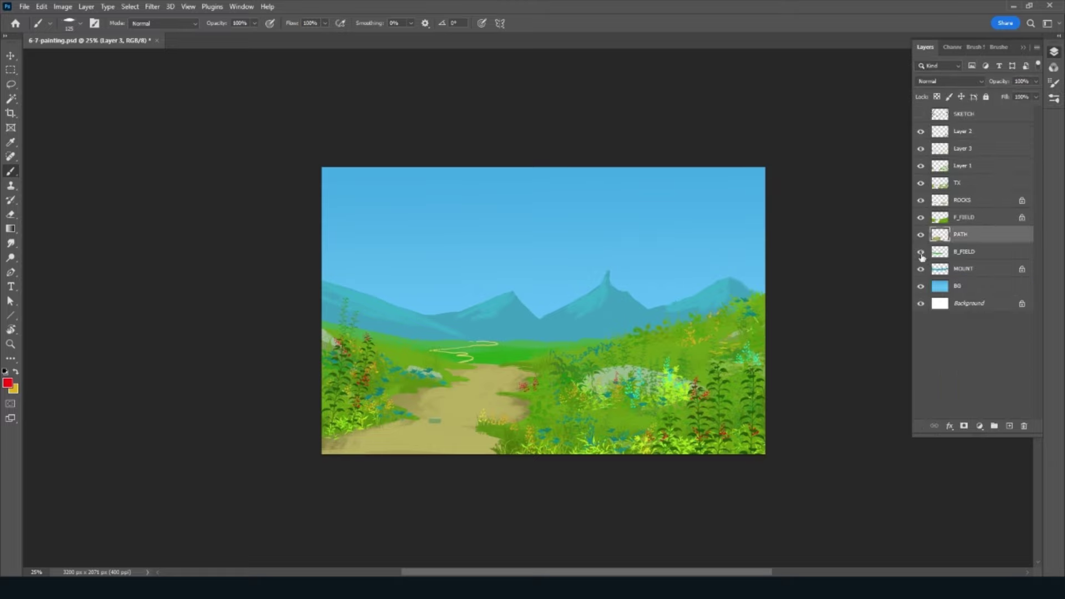
key("r")
mouse_move(451, 499)
left_mouse_down()
mouse_move(515, 514)
mouse_move(565, 431)
left_mouse_up()
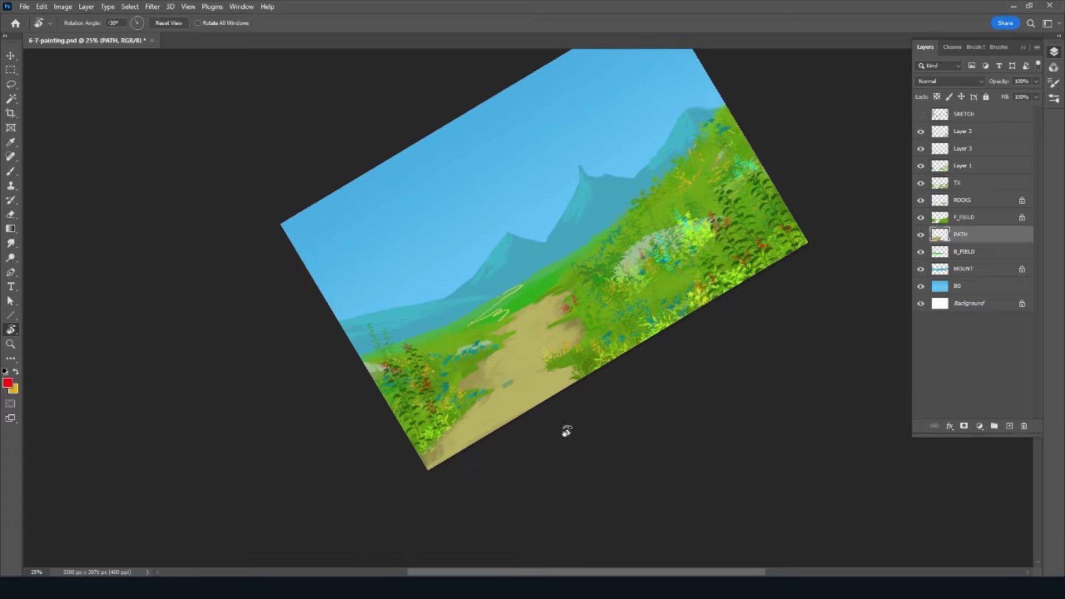
key("b")
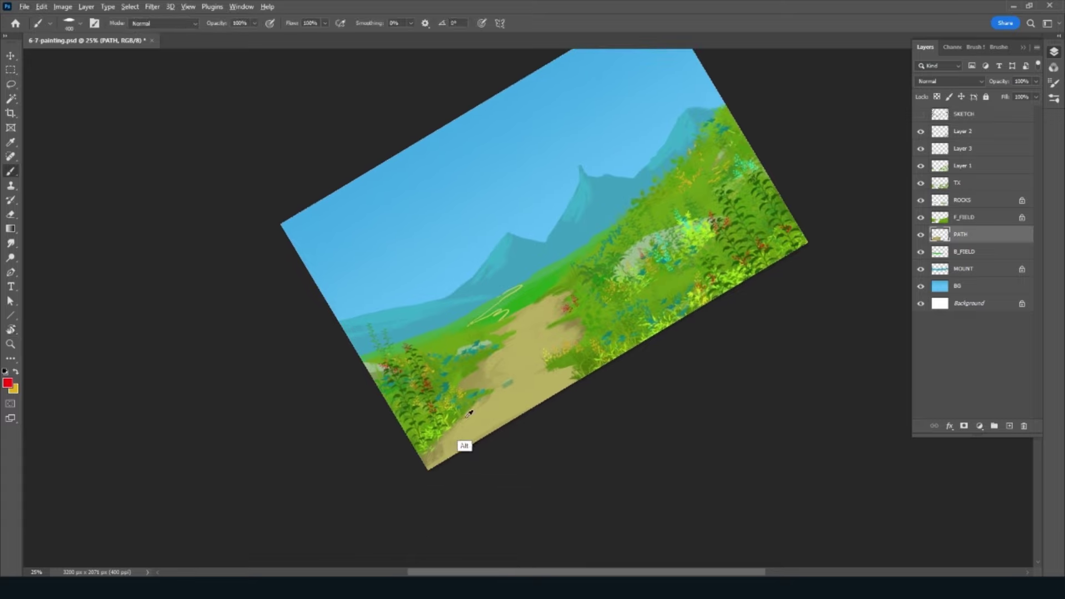
key("Escape")
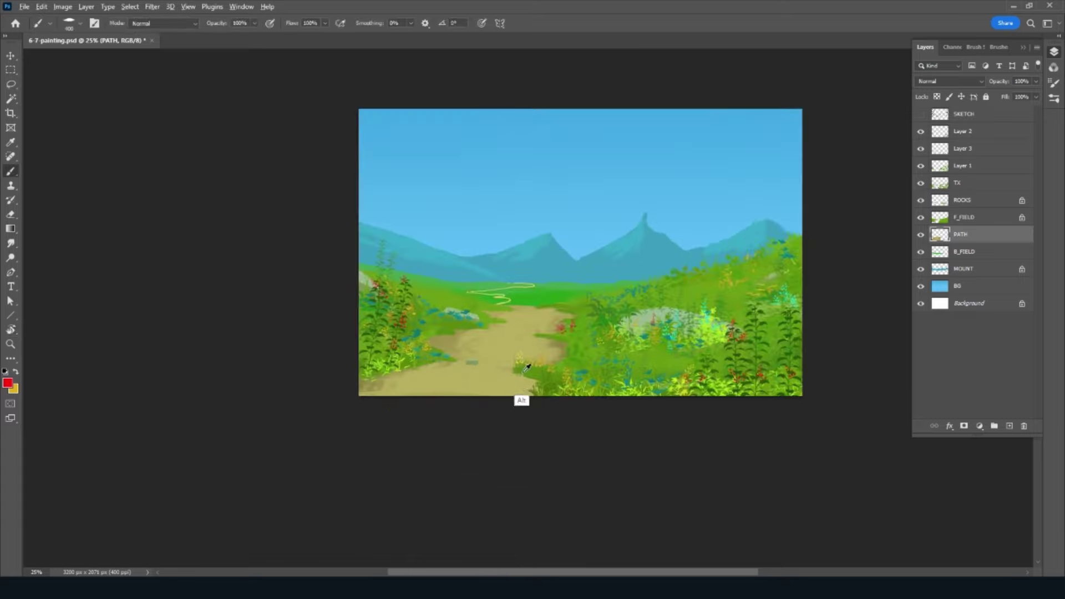
Step: Sample grass green and settle on the Thick Short Lawn Grass Detail brush at 150 px
left_click(526, 372, "alt")
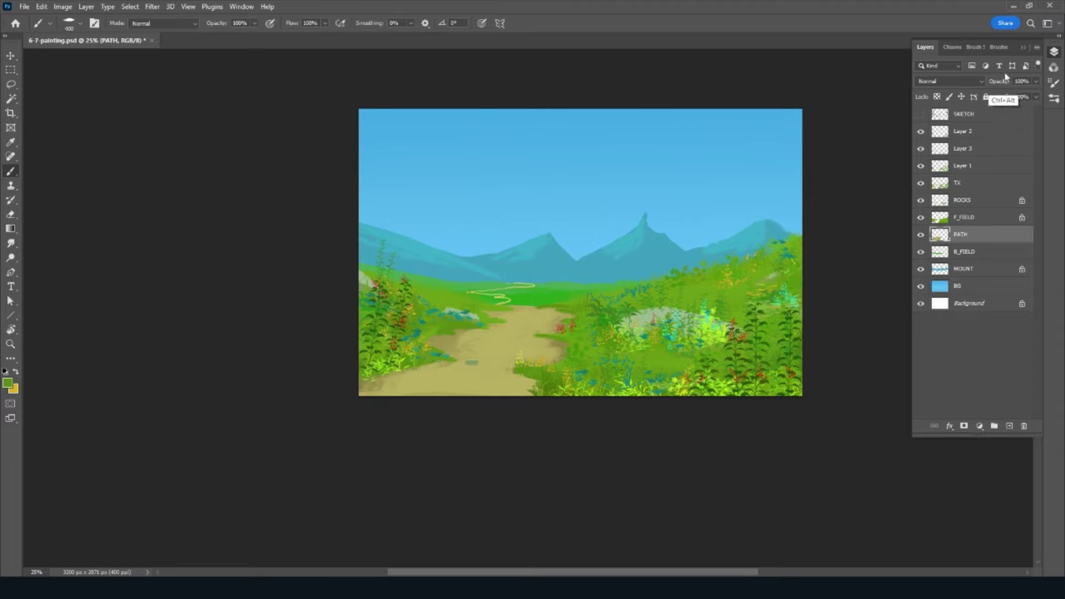
left_click(998, 46)
left_click(1004, 300)
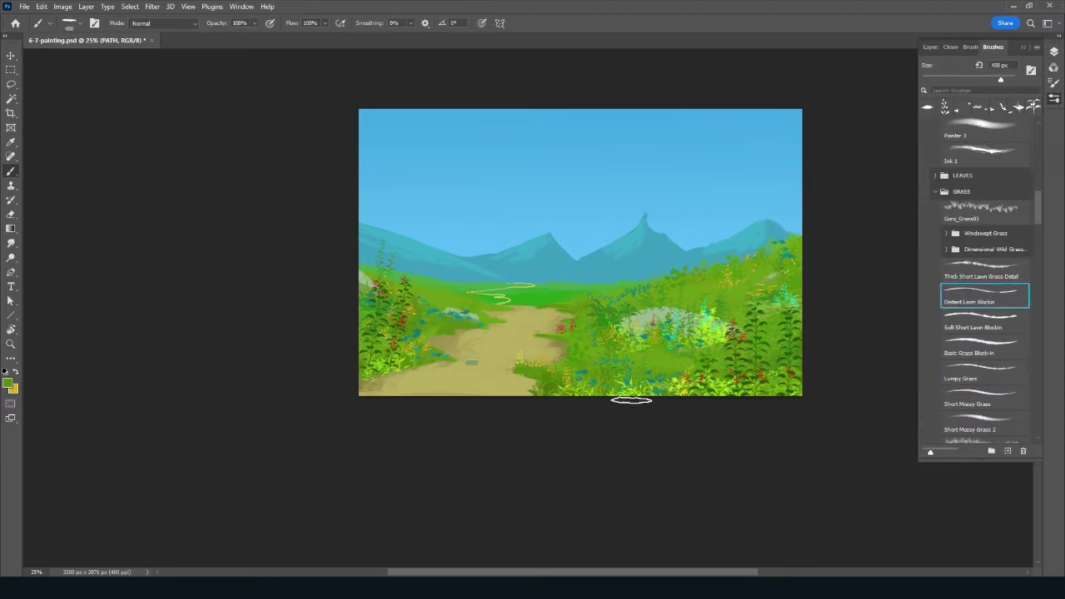
key("bracketleft")
key("bracketleft")
key("bracketleft")
key("bracketleft")
key("bracketleft")
key("bracketleft")
key("bracketleft")
key("bracketleft")
left_click(1010, 330)
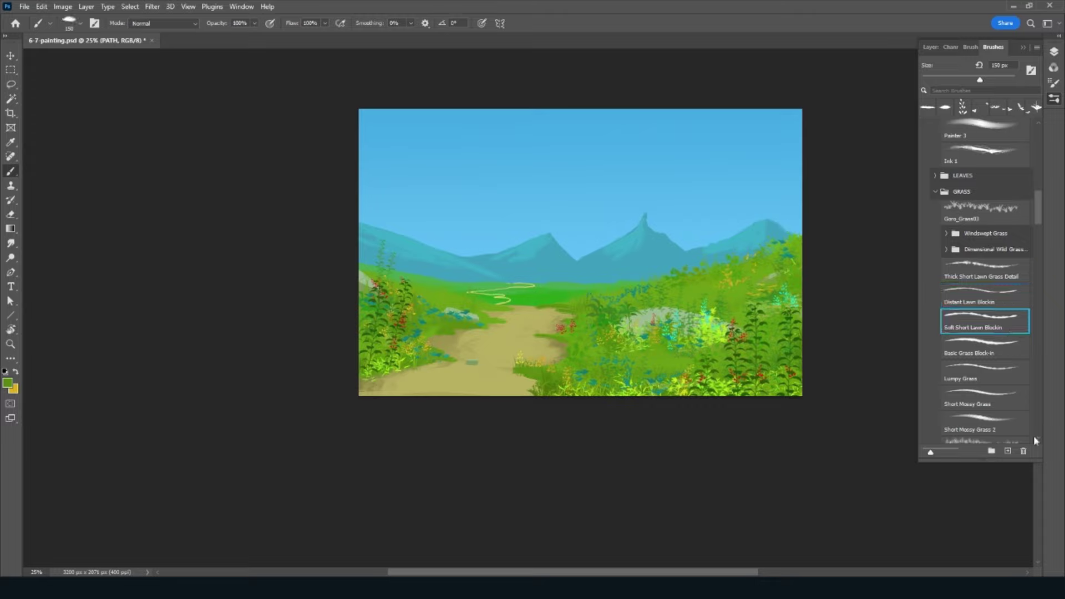
left_click(1003, 408)
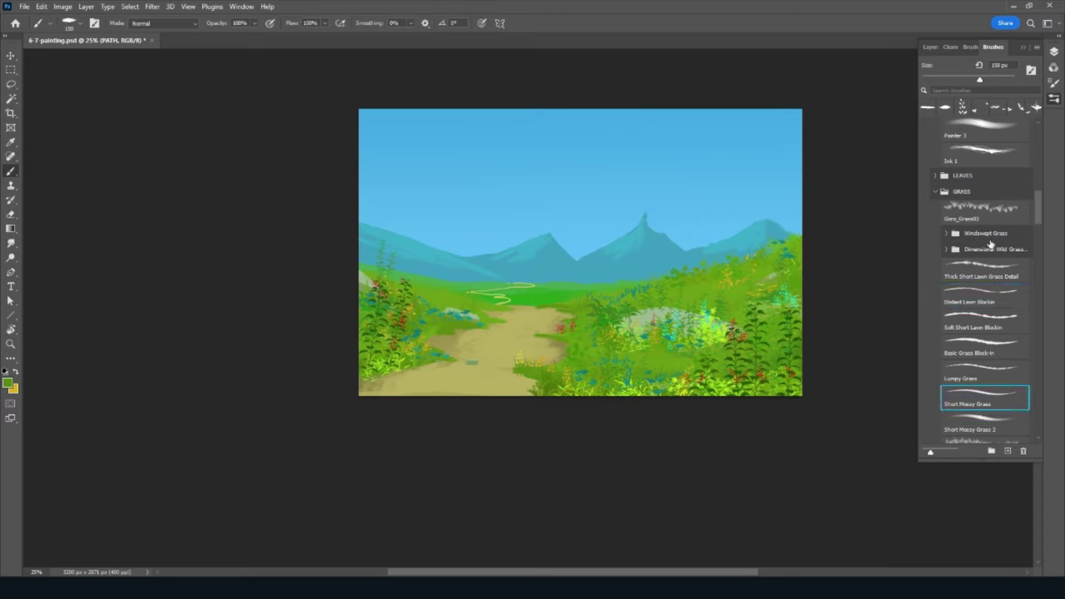
left_click(998, 432)
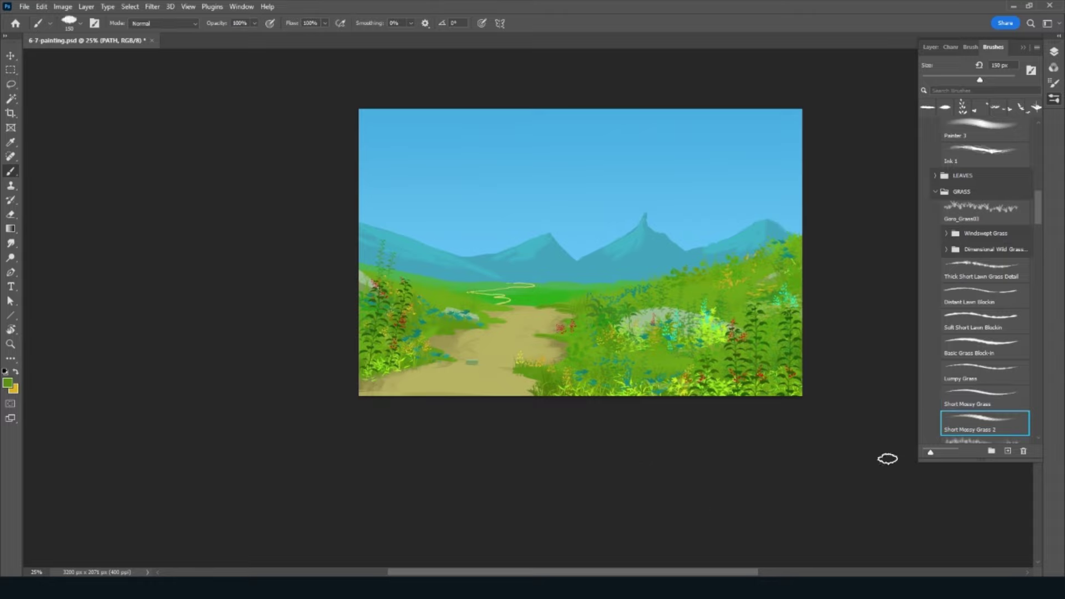
left_click(985, 377)
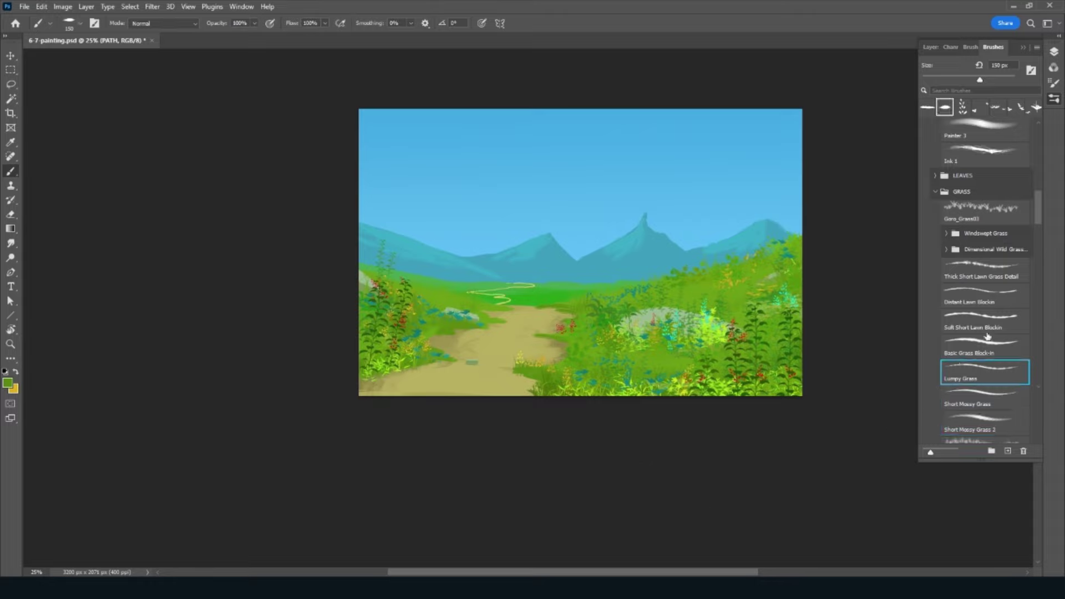
left_click(997, 301)
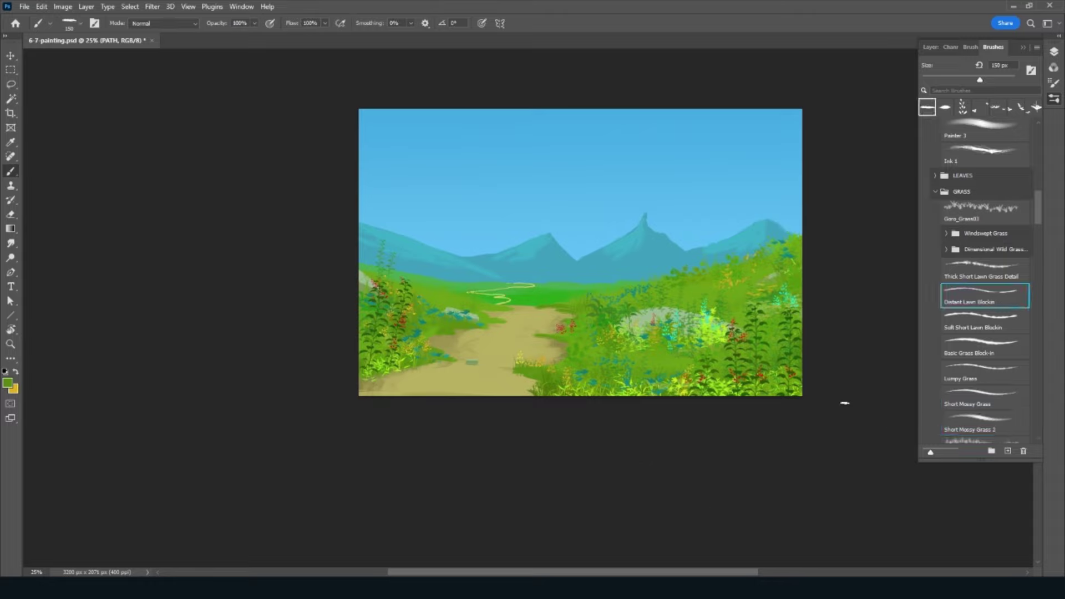
left_click(984, 280)
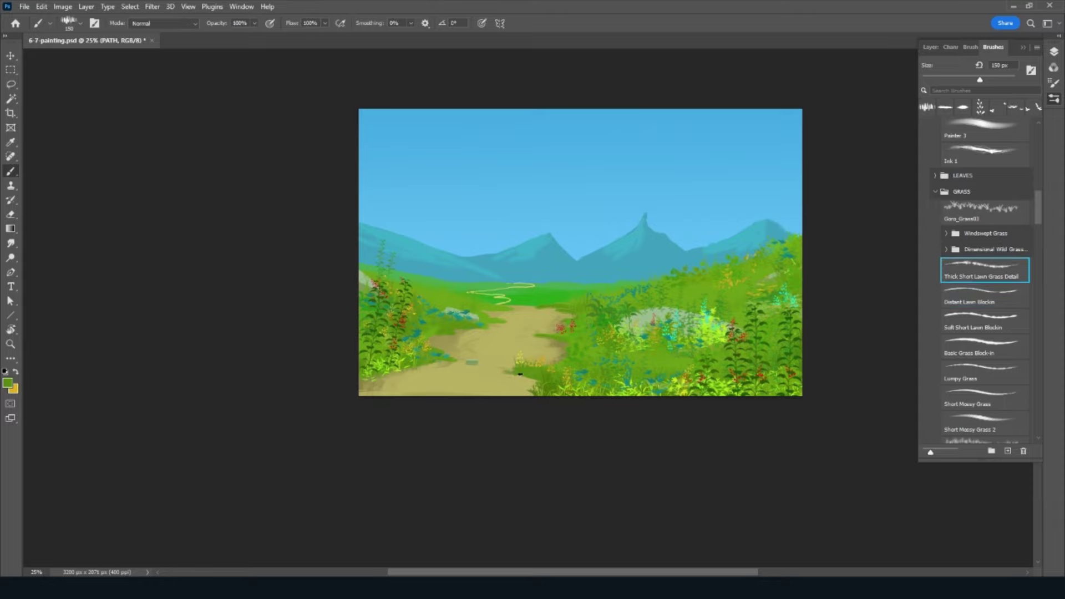
Step: Rotate the canvas about 55° and sample path tans and olive grass green
key("alt")
key("alt")
key("r")
left_click_drag(481, 463, 573, 427)
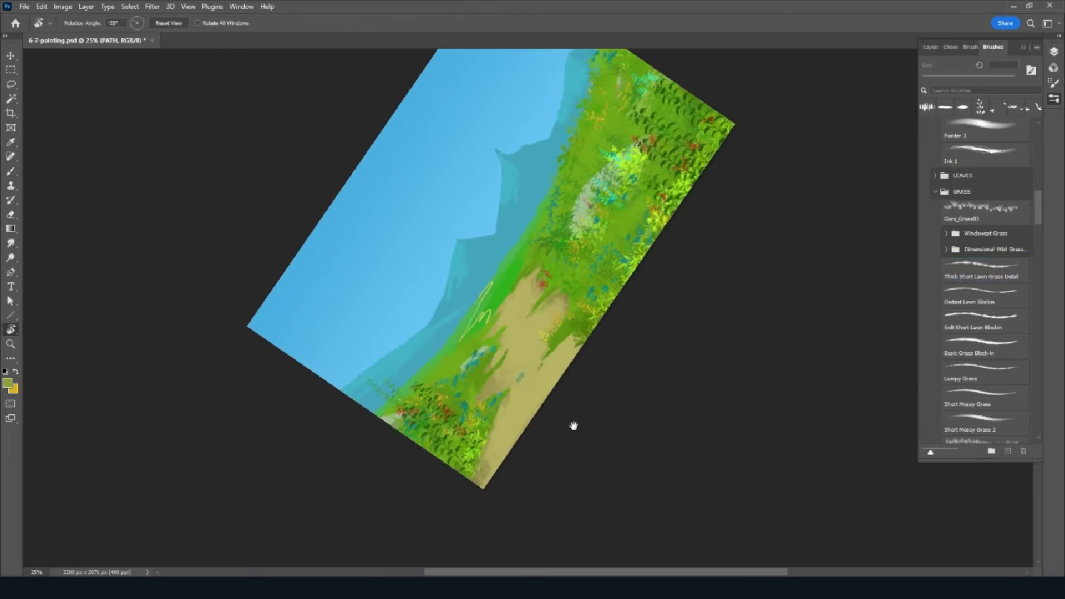
left_click(485, 469, "alt")
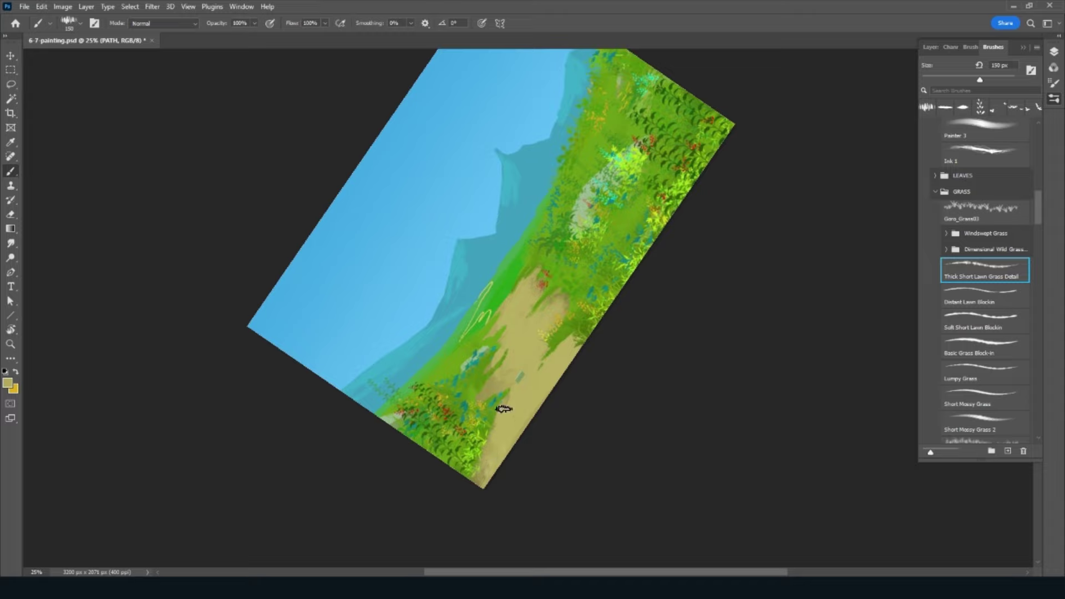
left_click(489, 385, "alt")
left_click(506, 377, "alt")
left_click(534, 326, "alt")
Step: Alternate sampled dirt tan and grass green to blend the path's edges
key("alt")
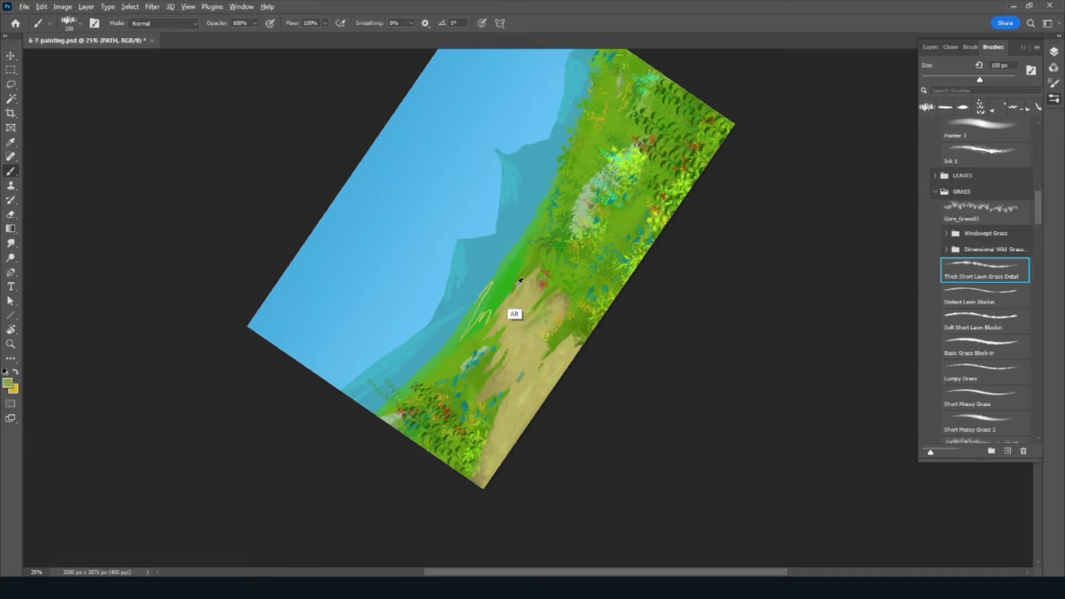
left_click(519, 281, "alt")
key("Escape")
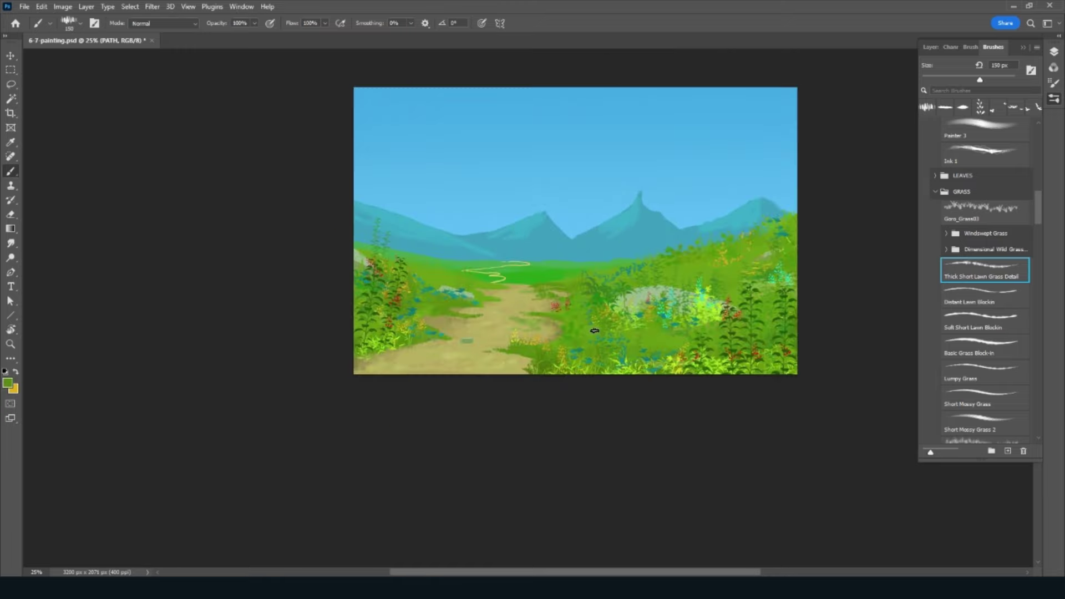
left_click(493, 299, "alt")
left_click(484, 286, "alt")
left_click(509, 289, "alt")
left_click(415, 343, "alt")
left_click(527, 353, "alt")
Step: Save the painting, pan the view and bring up the Layers panel
key("ctrl+s")
left_click_drag(738, 409, 694, 462)
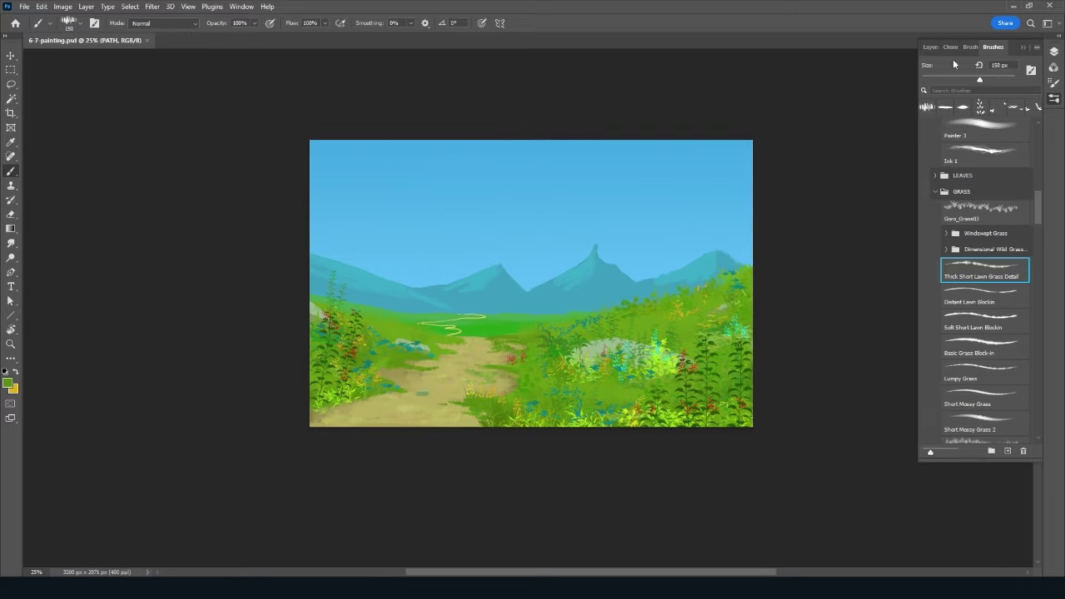
key("F7")
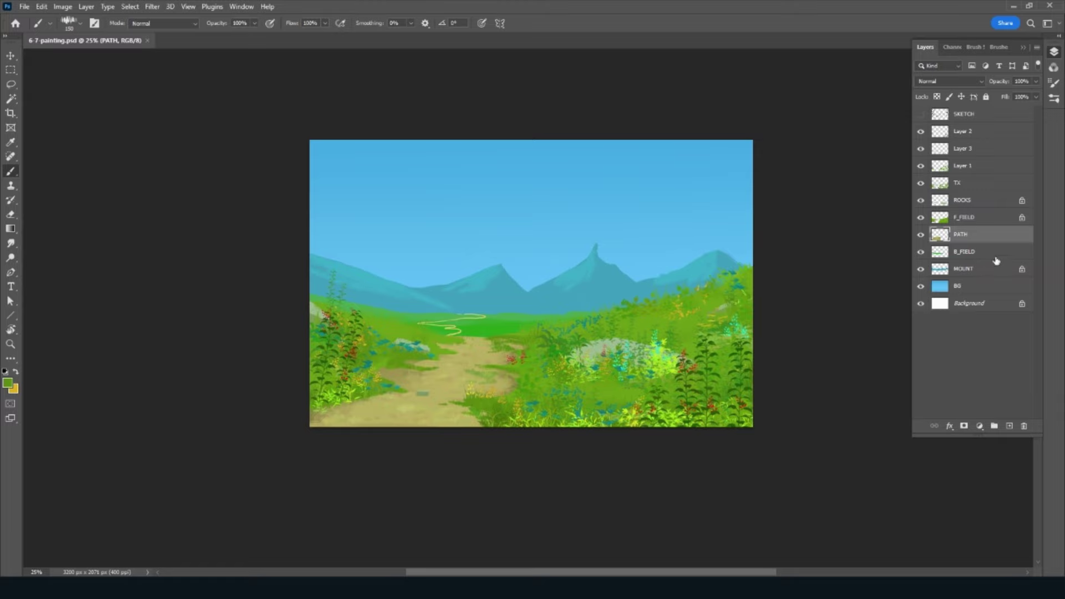
Step: Apply Hue/Saturation with Hue -24 and Saturation -2 to the B_FIELD layer
left_click(995, 256)
key("ctrl+u")
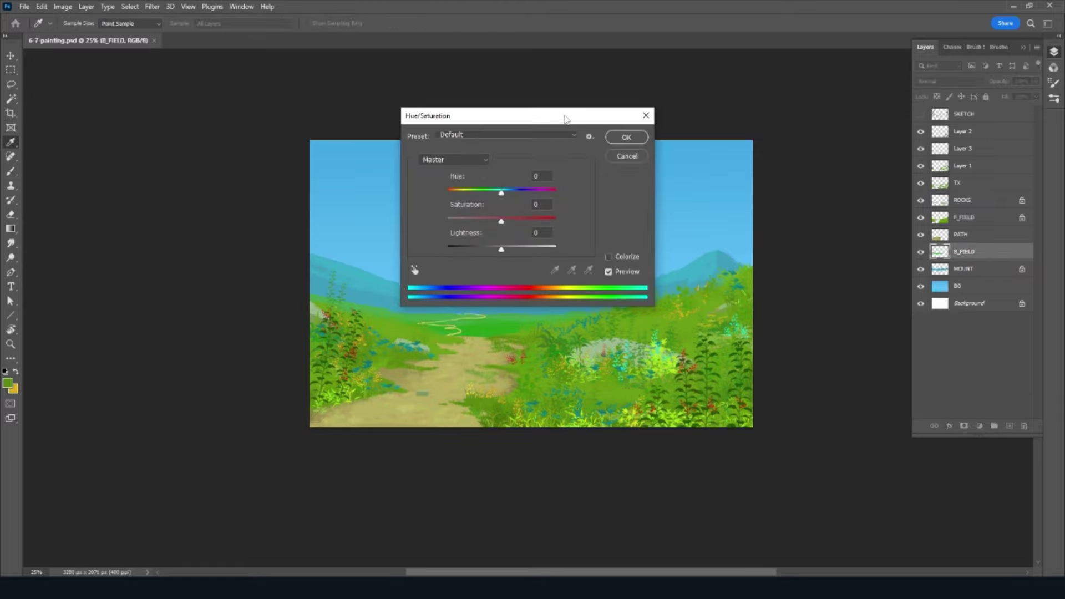
left_click_drag(557, 112, 828, 102)
mouse_move(781, 187)
left_mouse_down()
mouse_move(758, 192)
mouse_move(785, 242)
left_mouse_up()
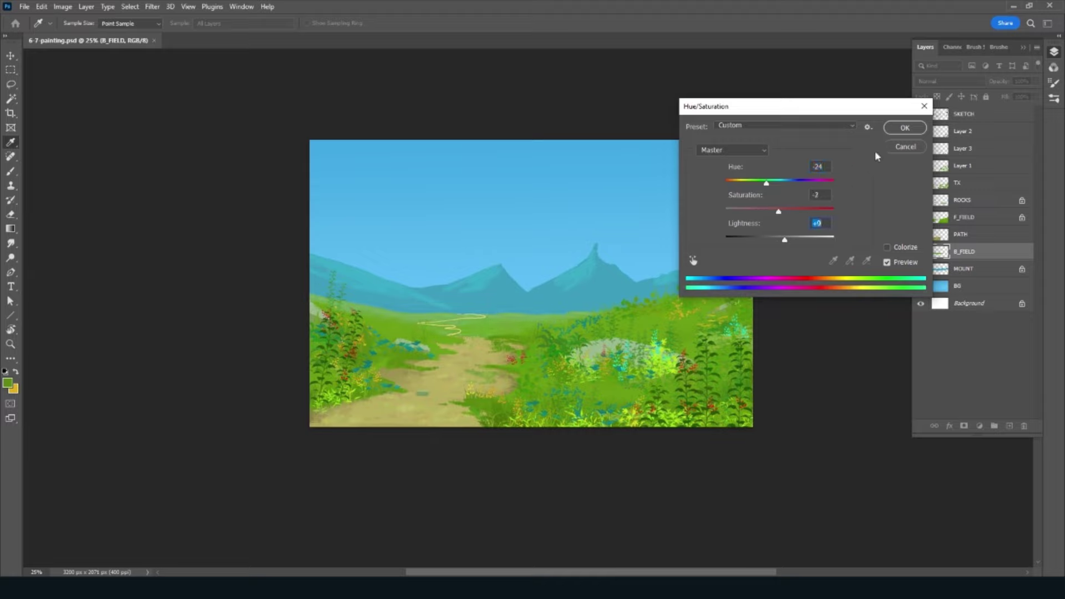
left_click(902, 129)
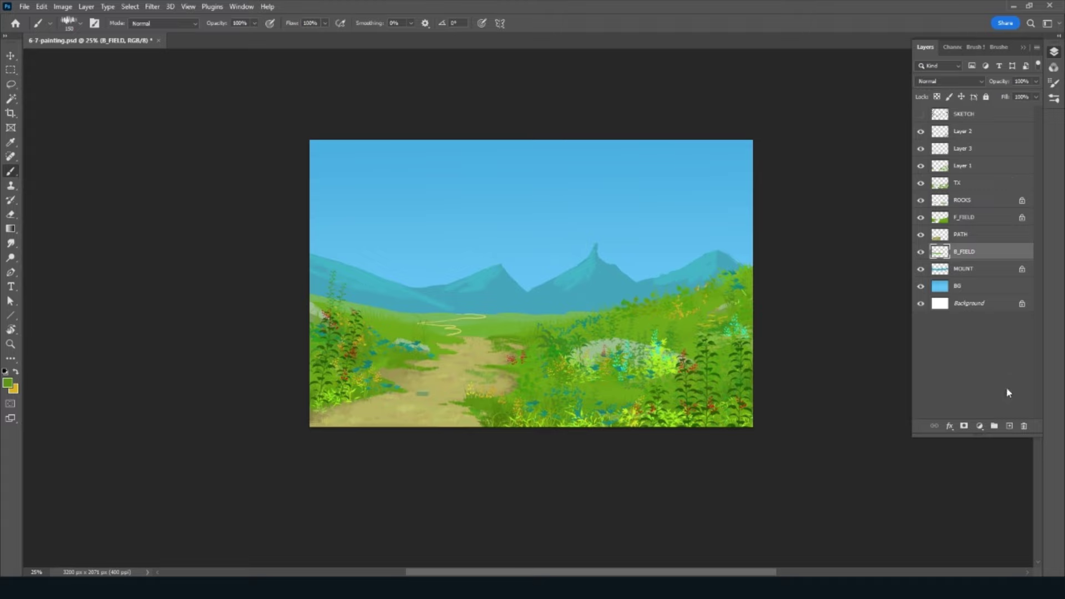
Step: Add a new empty Layer 4 above B_FIELD
left_click(1009, 426)
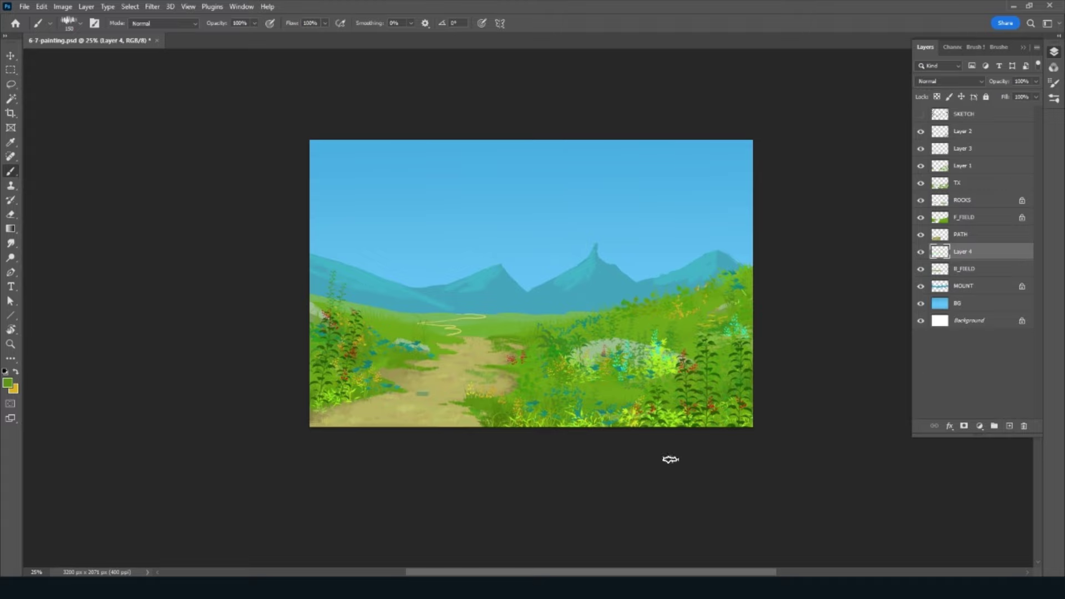
key("r")
left_click_drag(499, 486, 632, 442)
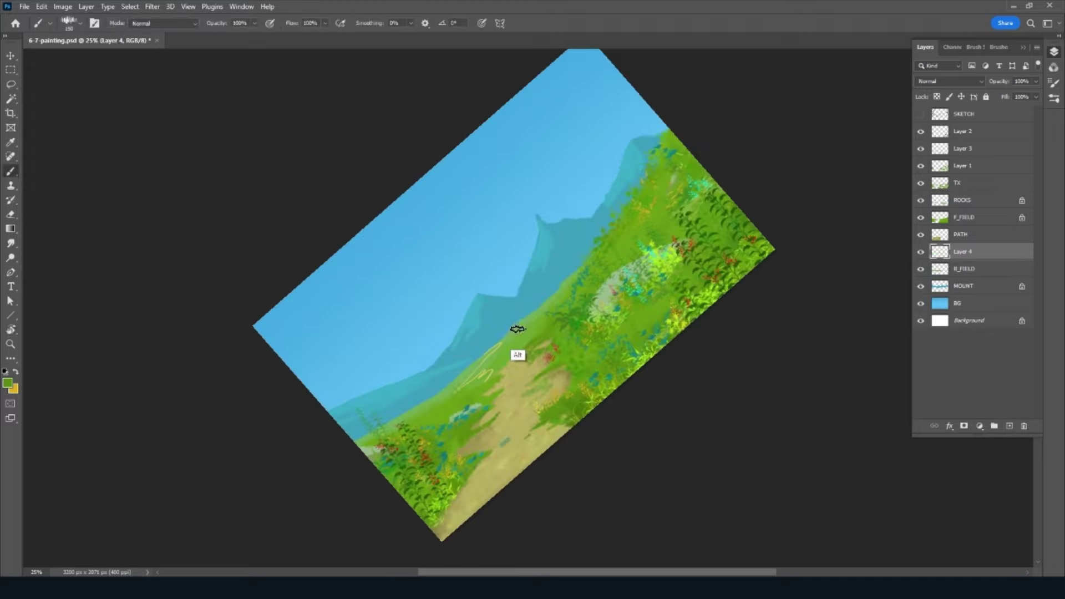
key("Escape")
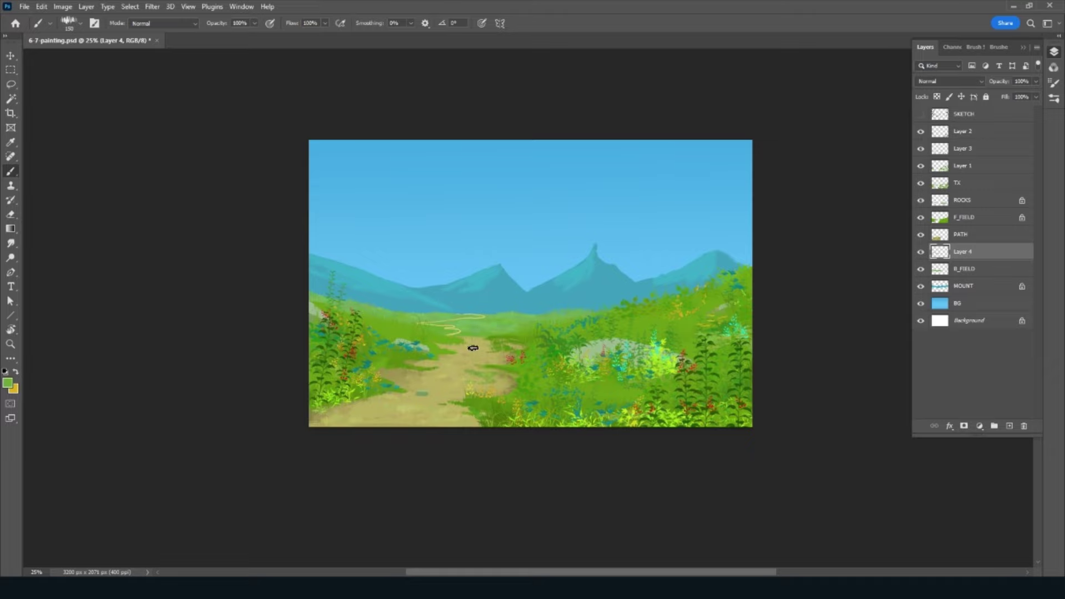
Step: Save the painting and scroll the brush presets toward the flowers
key("ctrl+s")
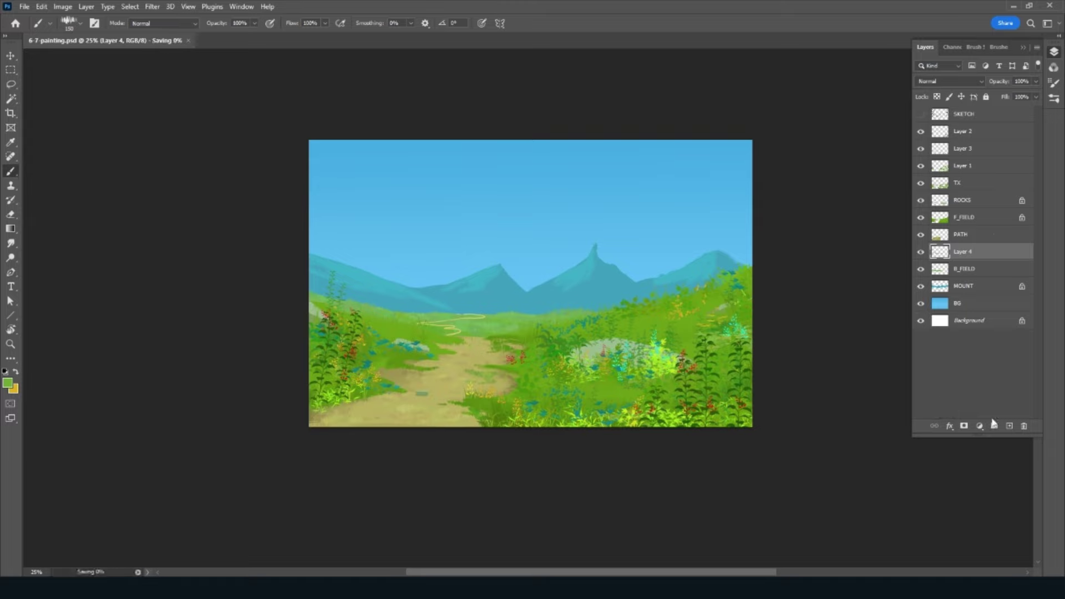
left_click(998, 46)
left_click_drag(1037, 230, 1038, 335)
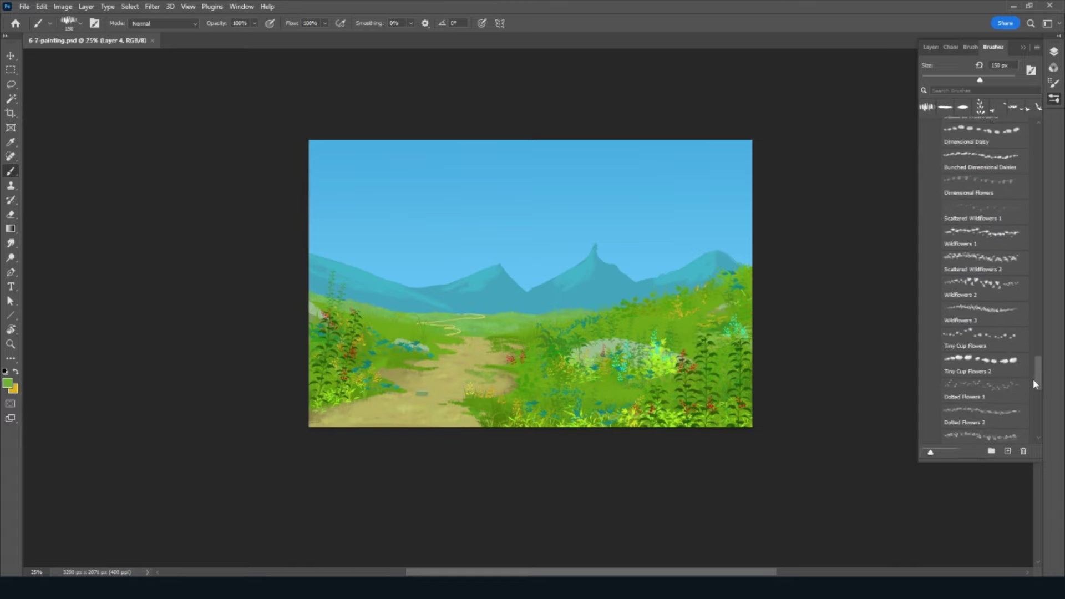
Step: Paint teal dotted flowers on the distant field with the Dotted Flowers 4 brush
left_click_drag(1036, 334, 1032, 398)
scroll(1025, 399, "down", 1)
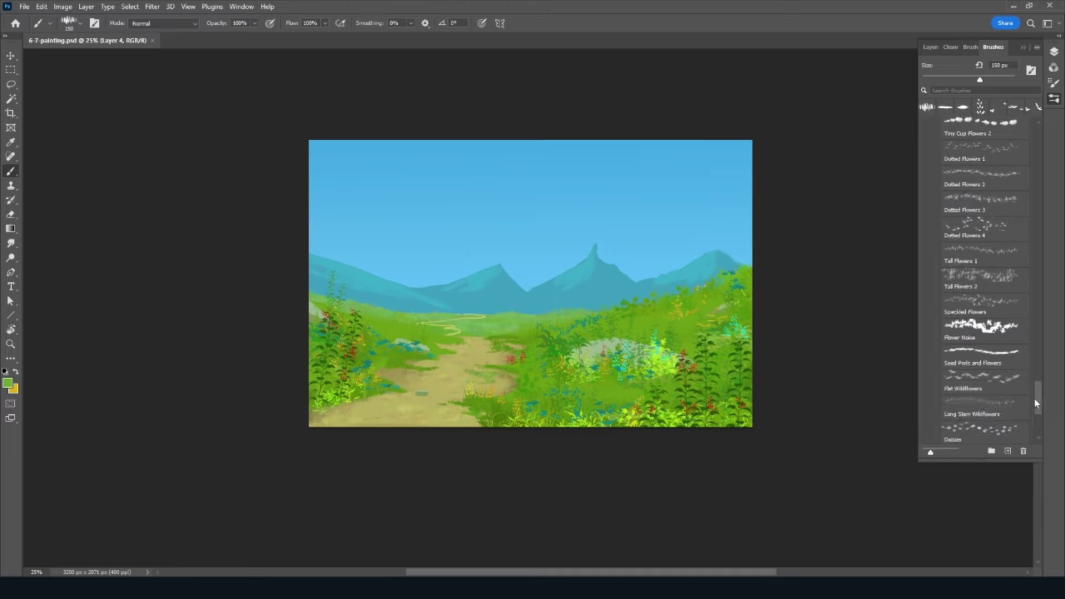
scroll(998, 262, "down", 3)
left_click(992, 221)
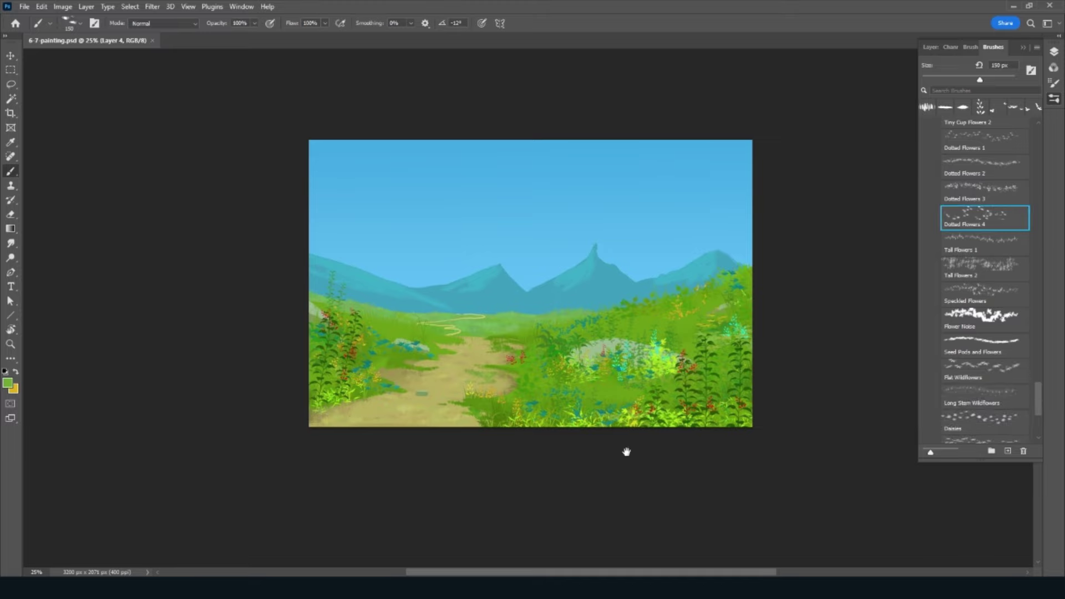
left_click_drag(626, 451, 630, 472)
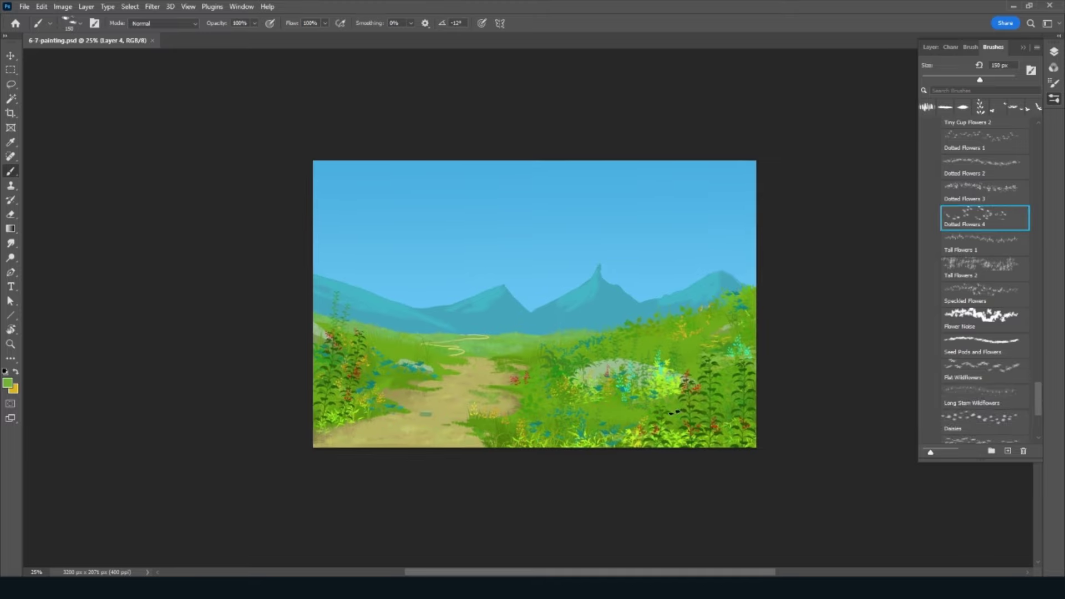
left_click(7, 383)
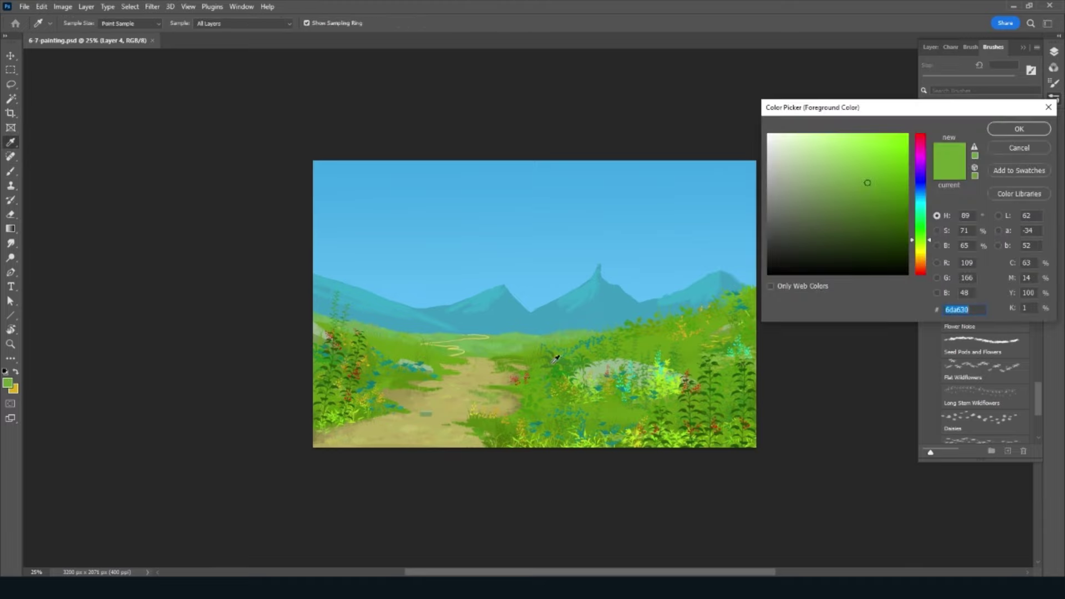
left_click(375, 381)
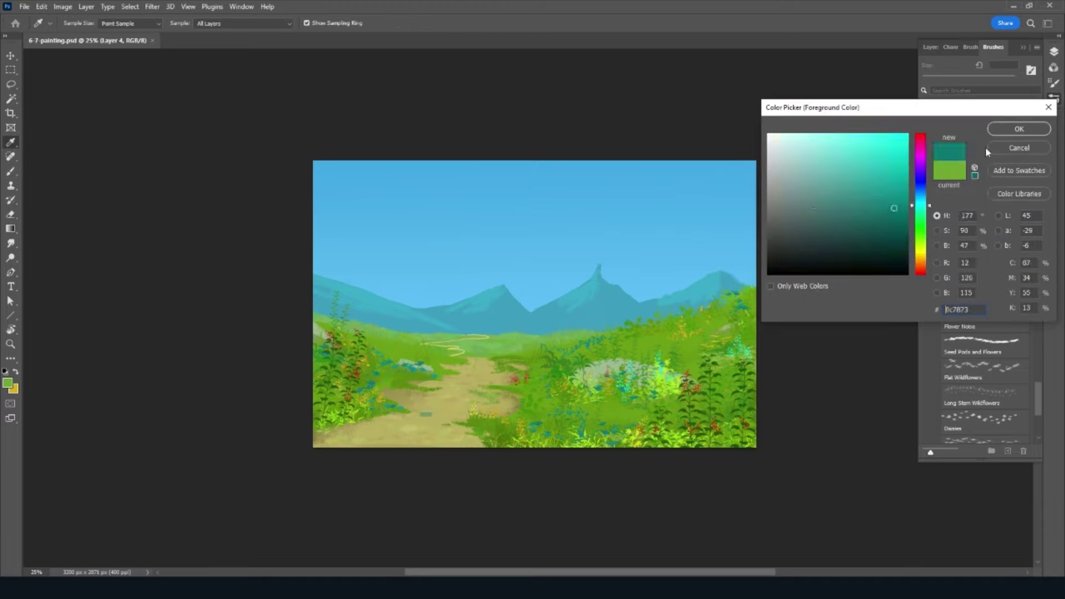
left_click(1019, 129)
left_click_drag(506, 344, 493, 343)
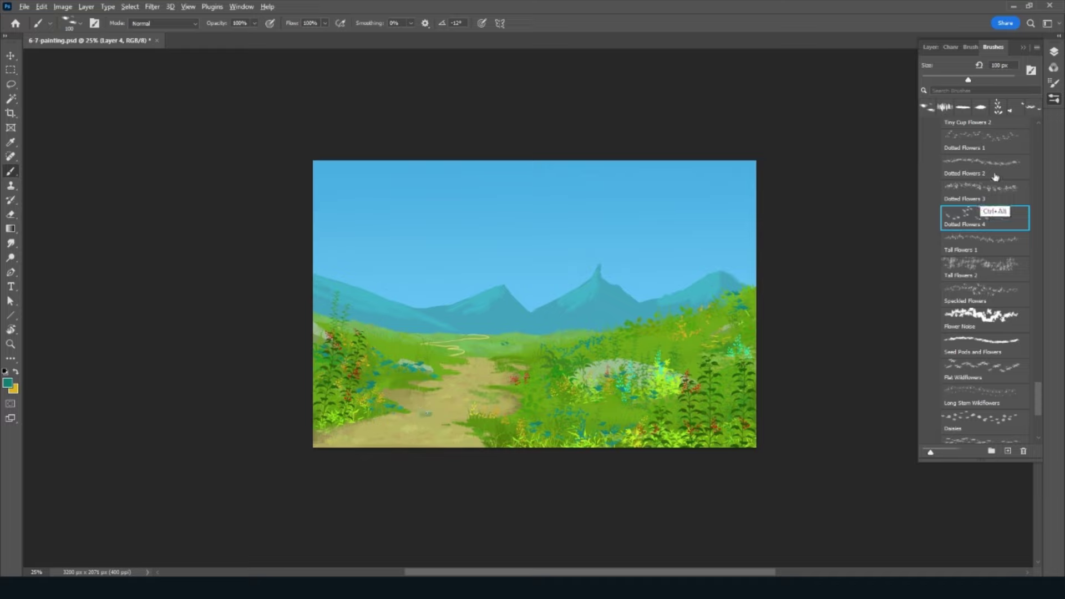
Step: Switch to Dotted Flowers 3 with a sampled red, then save the painting
left_click(999, 195)
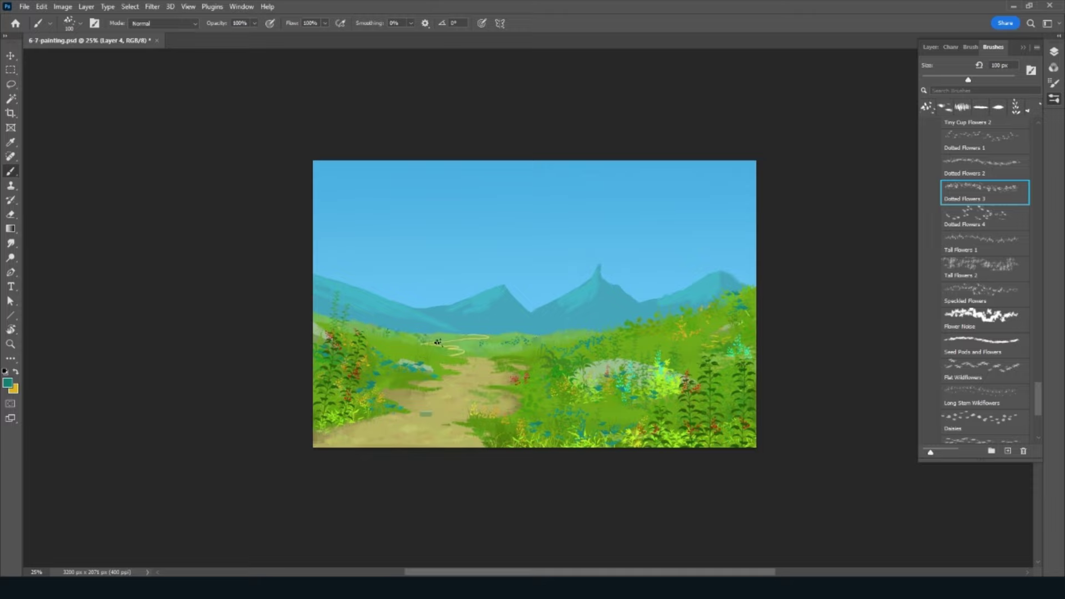
key("x")
key("x")
left_click(519, 381, "alt")
key("ctrl+s")
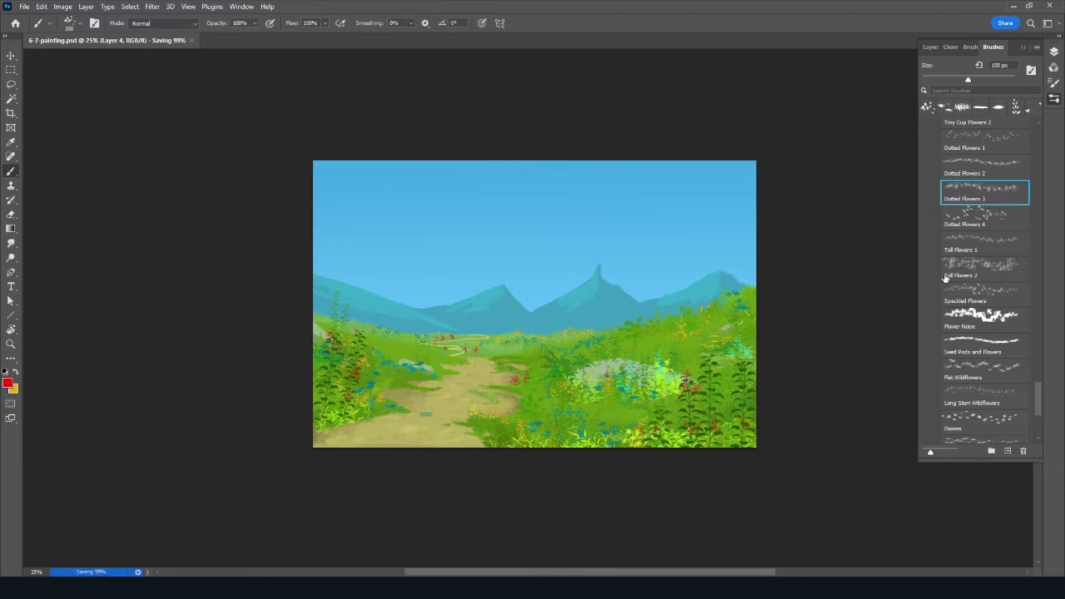
scroll(1036, 385, "up", 5)
scroll(1035, 324, "up", 5)
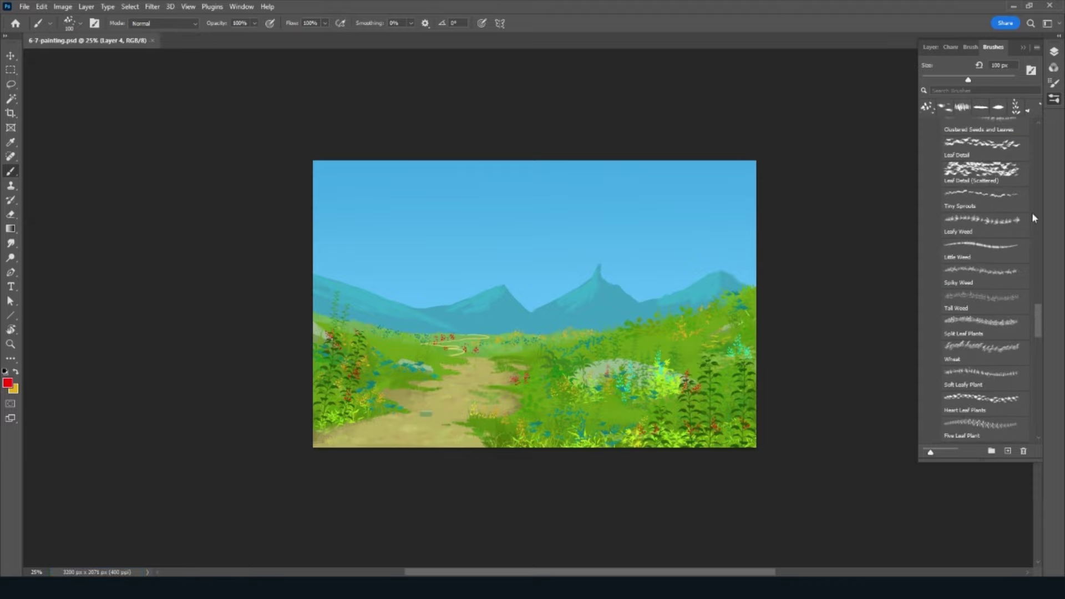
left_click_drag(1037, 304, 1033, 136)
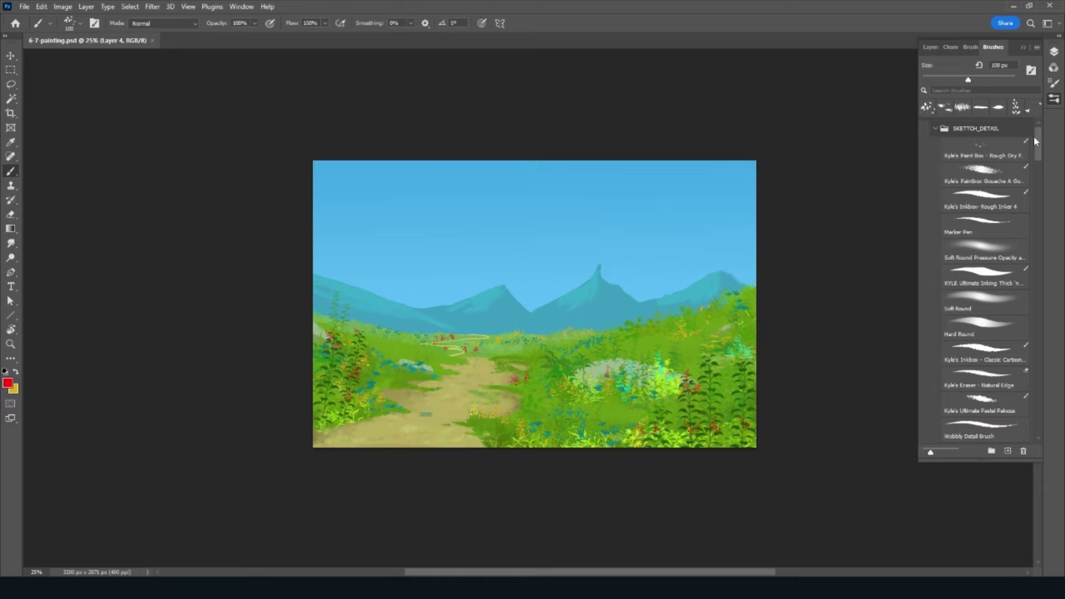
Step: Choose the rough inking brush, show the SKETCH layer's lines and set a muted brown colour
left_click(992, 199)
left_click(929, 47)
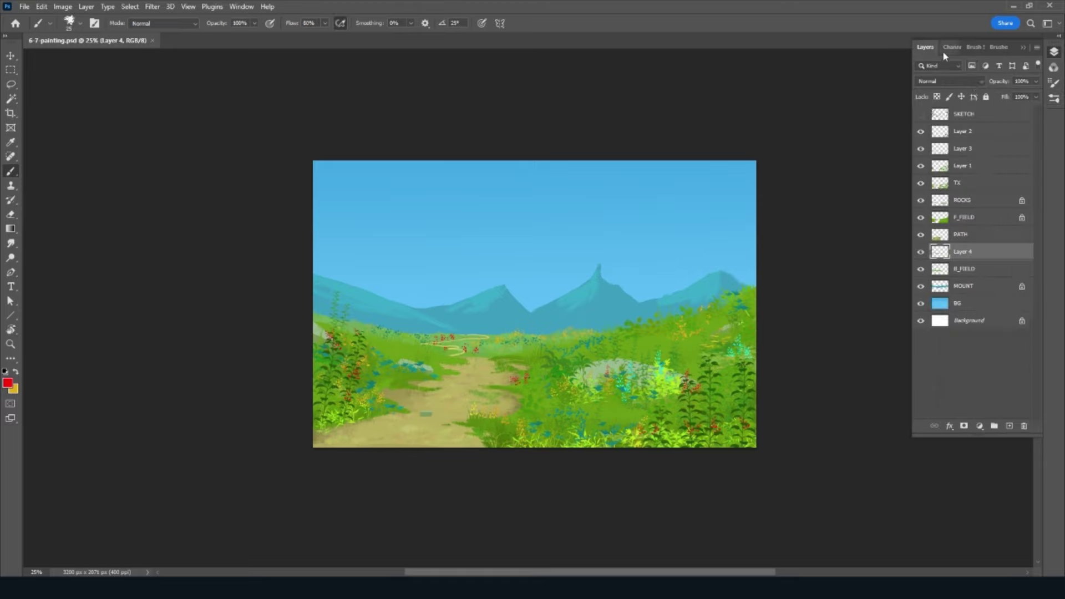
left_click(921, 114)
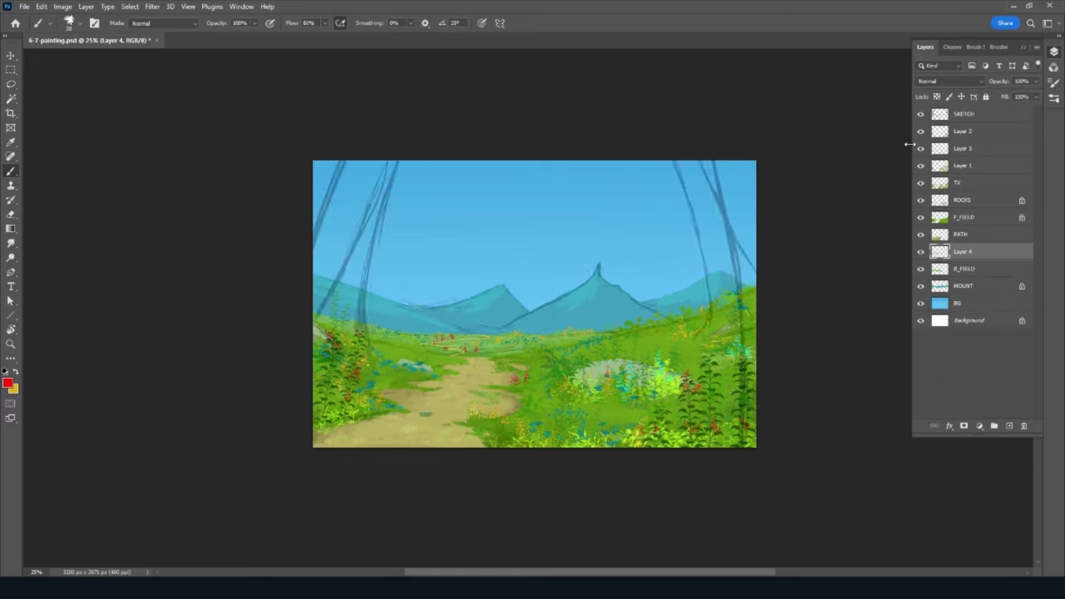
left_click(8, 383)
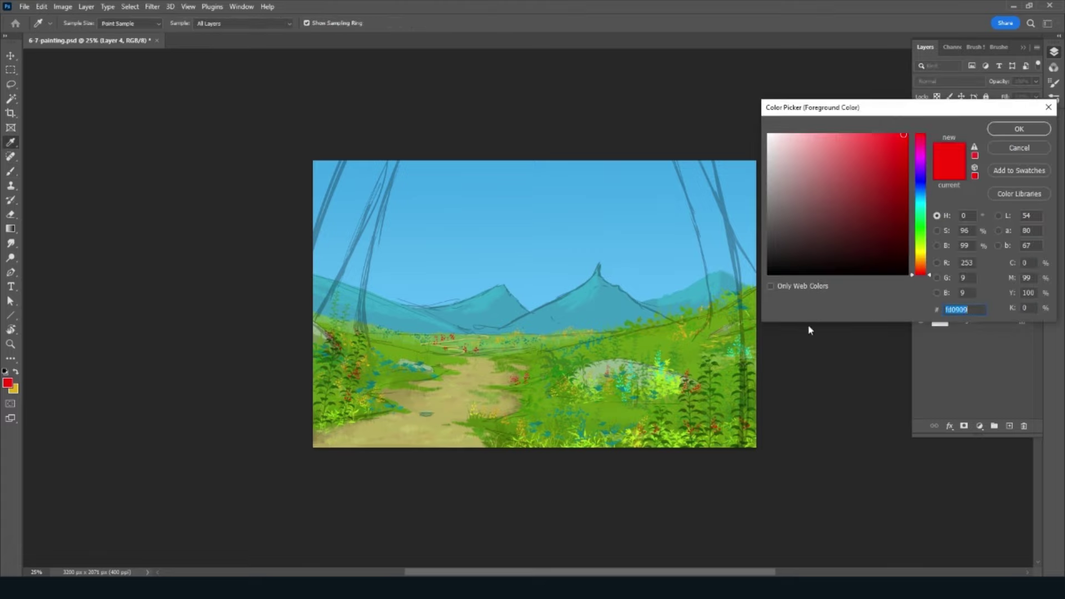
left_click(924, 257)
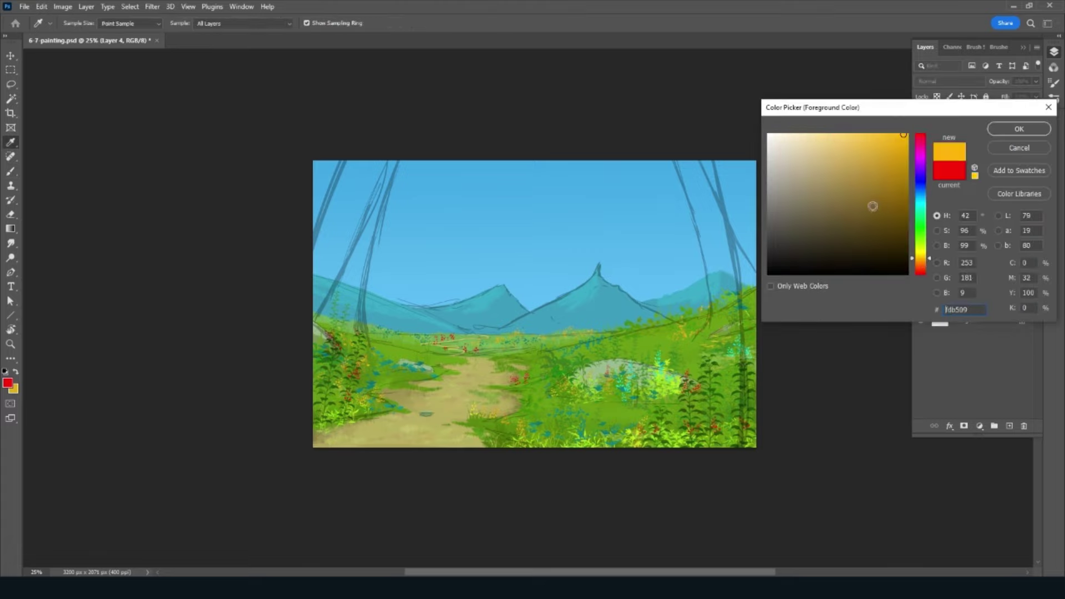
left_click_drag(866, 208, 854, 212)
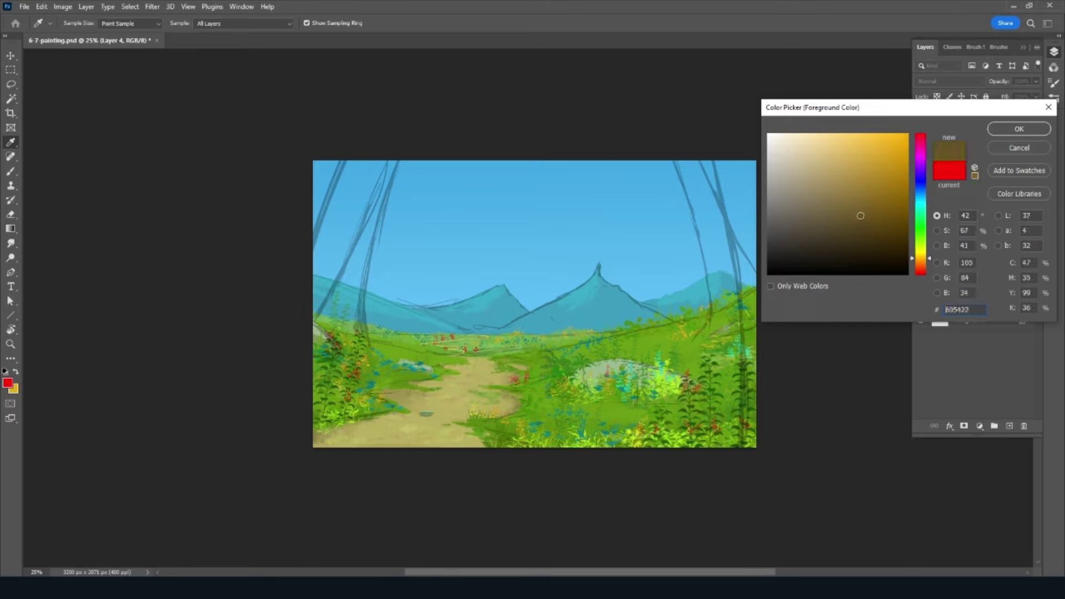
left_click(1007, 129)
Step: Undo a trial stroke and add a tree-trunk layer between TX and ROCKS
left_click_drag(357, 252, 321, 316)
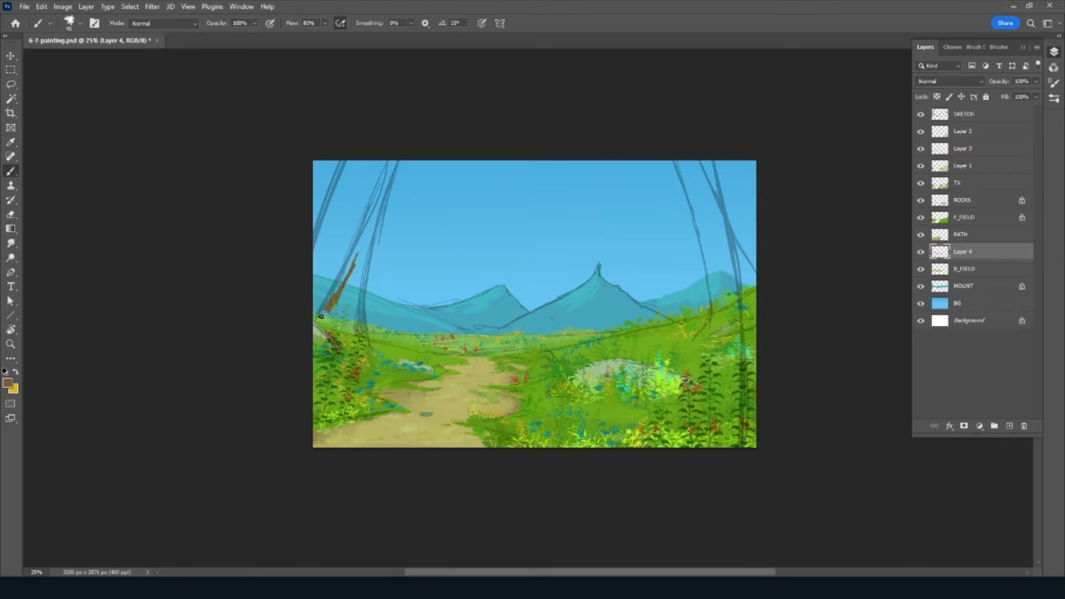
key("ctrl+z")
left_click(1009, 425)
left_click_drag(965, 252, 969, 192)
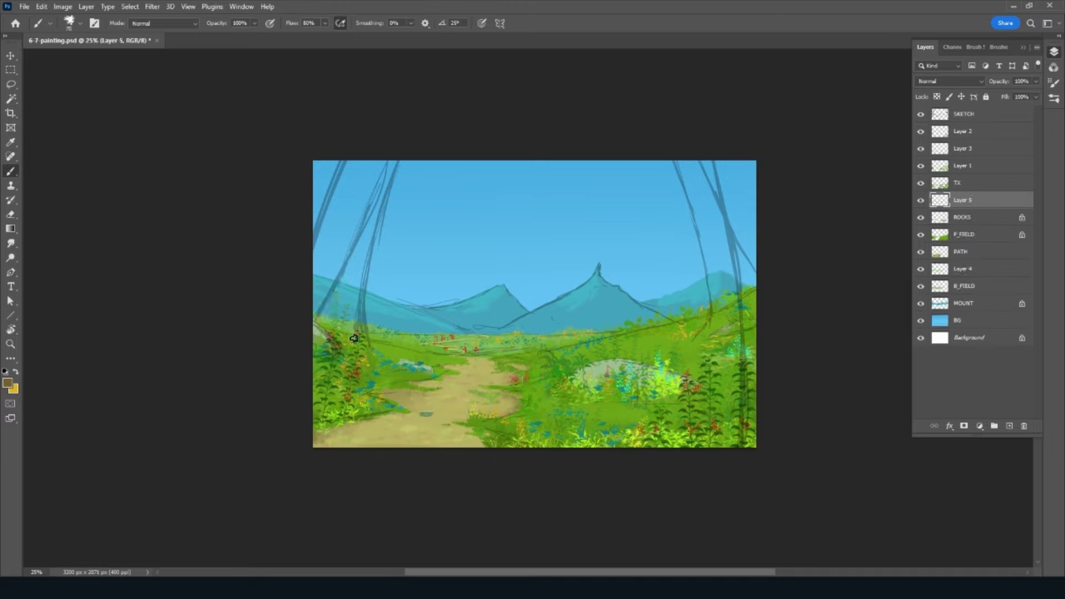
Step: Paint the left tree trunk wide in brown with branches, moving its layer below ROCKS
left_click_drag(355, 338, 366, 250)
left_click_drag(360, 316, 395, 161)
left_click_drag(359, 280, 394, 147)
left_click_drag(360, 221, 319, 327)
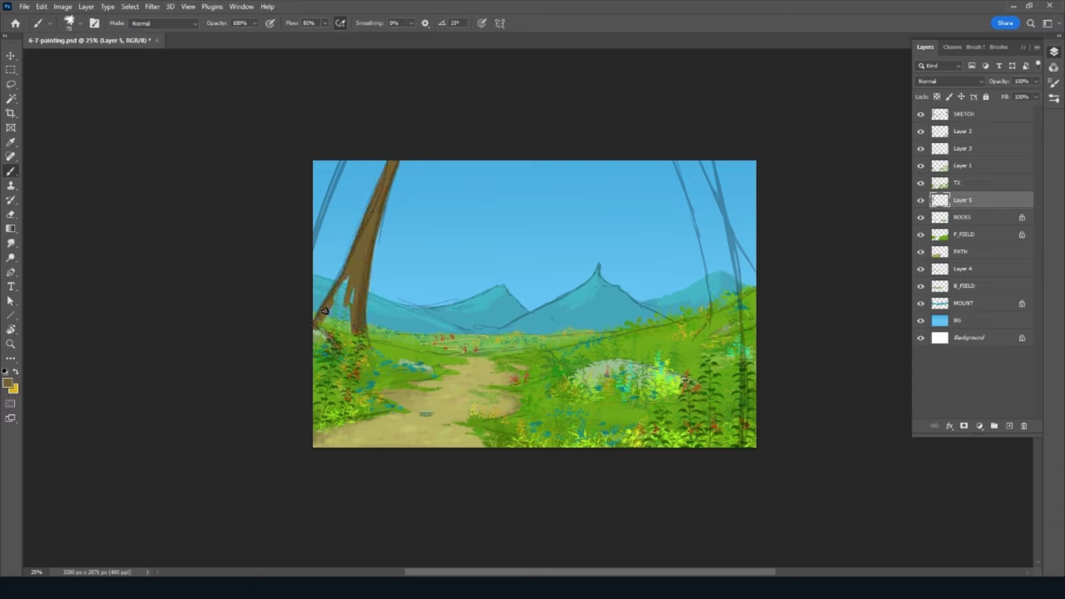
mouse_move(341, 289)
left_mouse_down()
mouse_move(324, 332)
mouse_move(337, 333)
mouse_move(347, 305)
mouse_move(358, 343)
left_mouse_up()
left_click_drag(336, 306, 344, 280)
left_click_drag(993, 206, 981, 229)
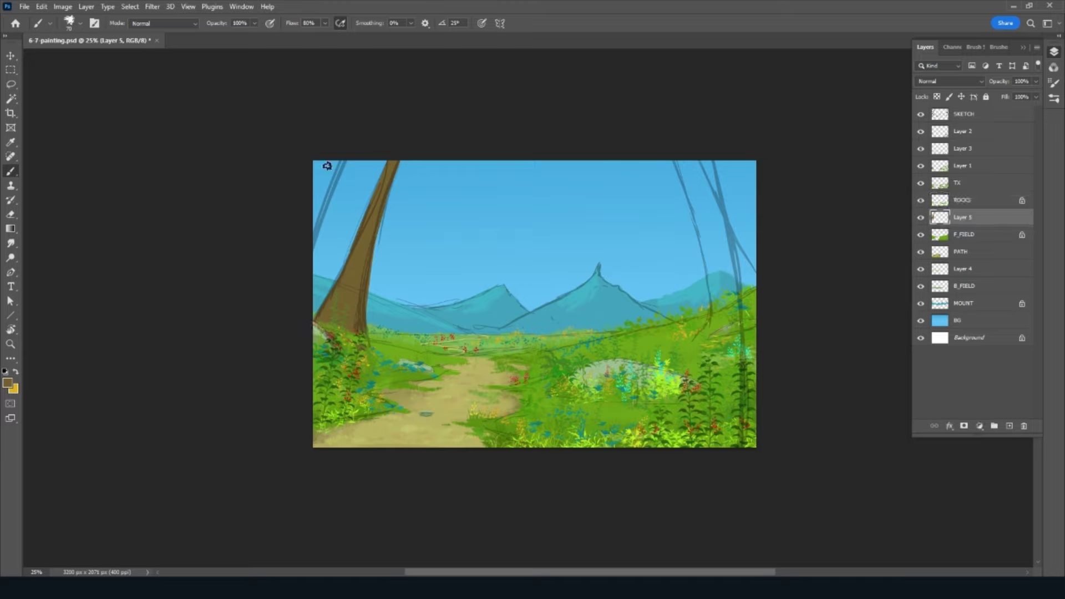
mouse_move(328, 162)
left_mouse_down()
mouse_move(313, 229)
mouse_move(309, 190)
left_mouse_up()
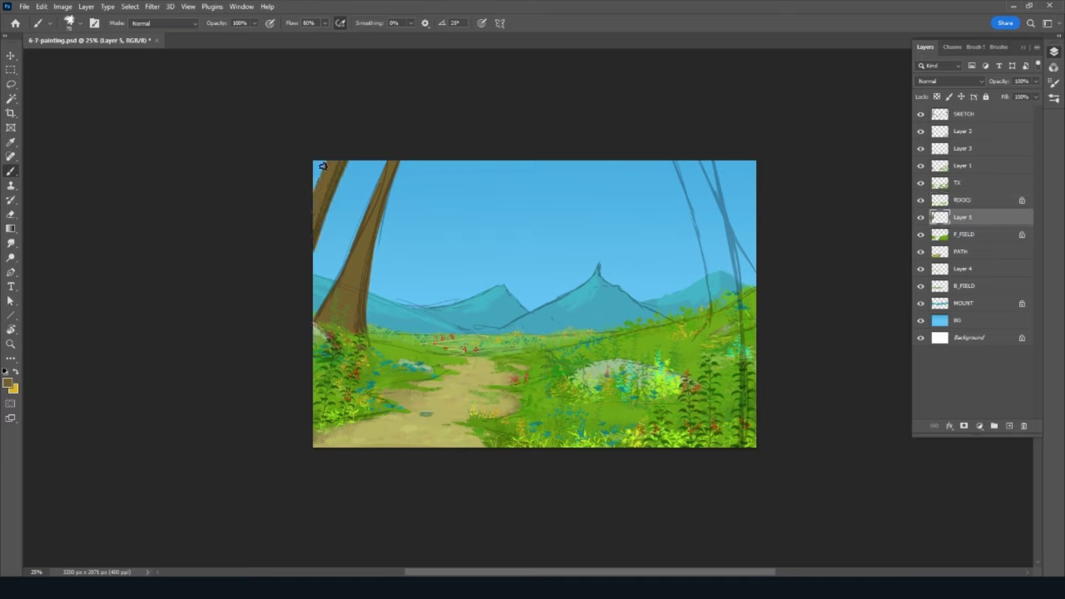
mouse_move(326, 214)
left_mouse_down()
mouse_move(362, 131)
mouse_move(314, 244)
left_mouse_up()
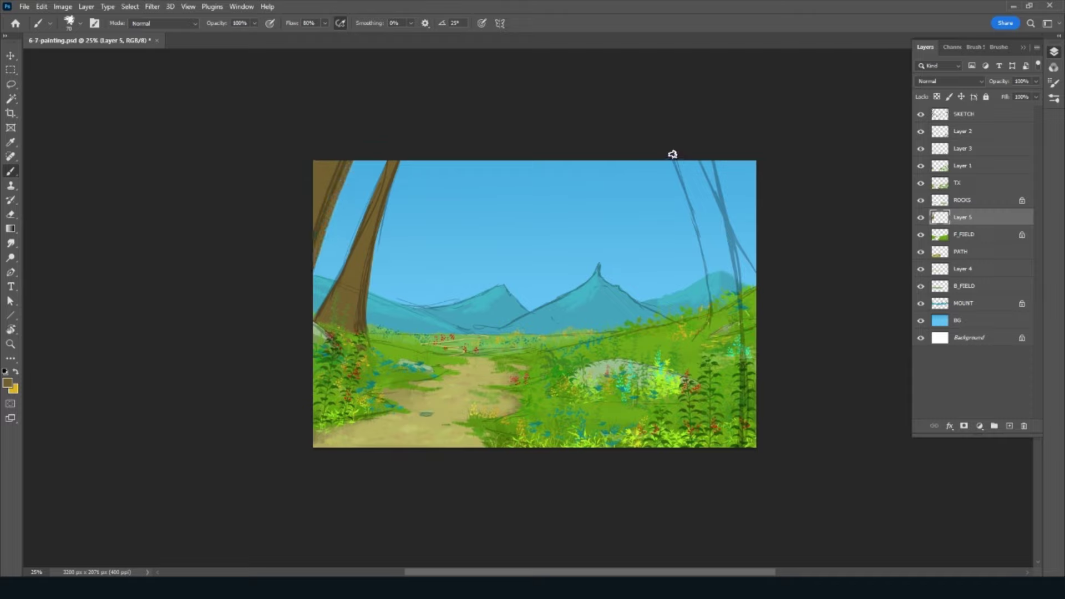
Step: Paint brown along the right tree trunk, undoing the last strokes
mouse_move(672, 154)
left_mouse_down()
mouse_move(704, 243)
mouse_move(713, 304)
mouse_move(699, 338)
mouse_move(715, 328)
left_mouse_up()
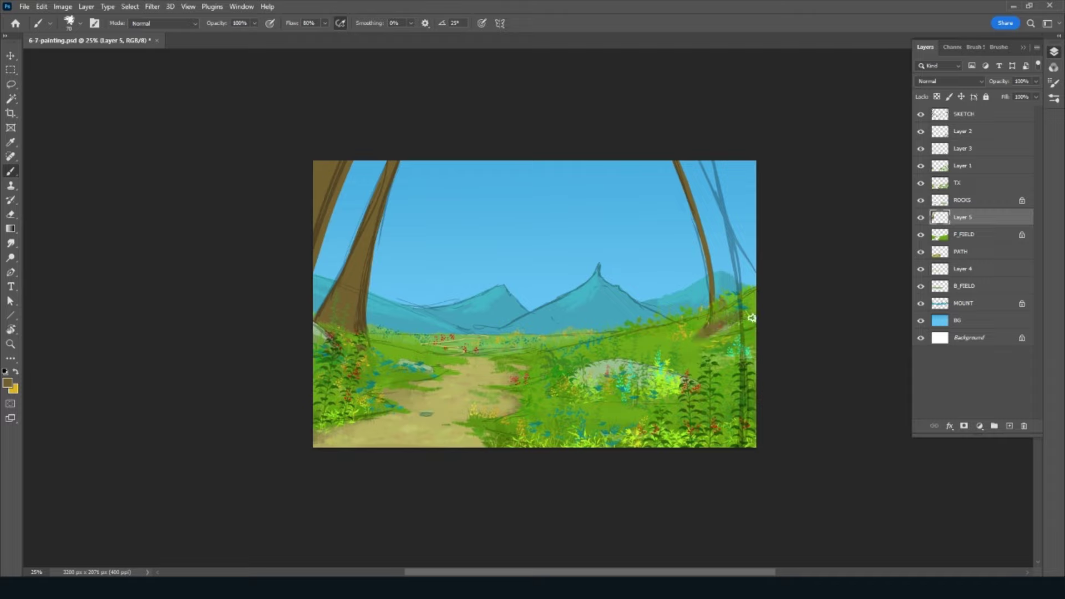
mouse_move(749, 294)
left_mouse_down()
mouse_move(748, 269)
mouse_move(725, 241)
mouse_move(738, 292)
mouse_move(726, 266)
mouse_move(710, 283)
mouse_move(711, 233)
mouse_move(723, 242)
mouse_move(703, 166)
mouse_move(754, 276)
mouse_move(689, 154)
mouse_move(708, 209)
mouse_move(694, 200)
left_mouse_up()
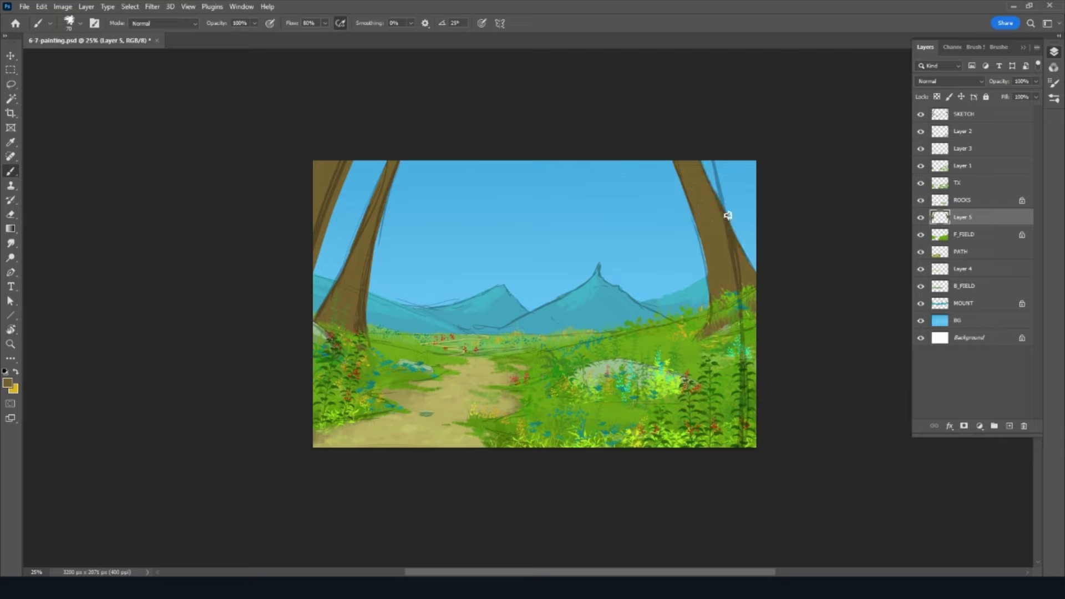
mouse_move(715, 147)
left_mouse_down()
mouse_move(735, 256)
mouse_move(727, 140)
mouse_move(749, 370)
left_mouse_up()
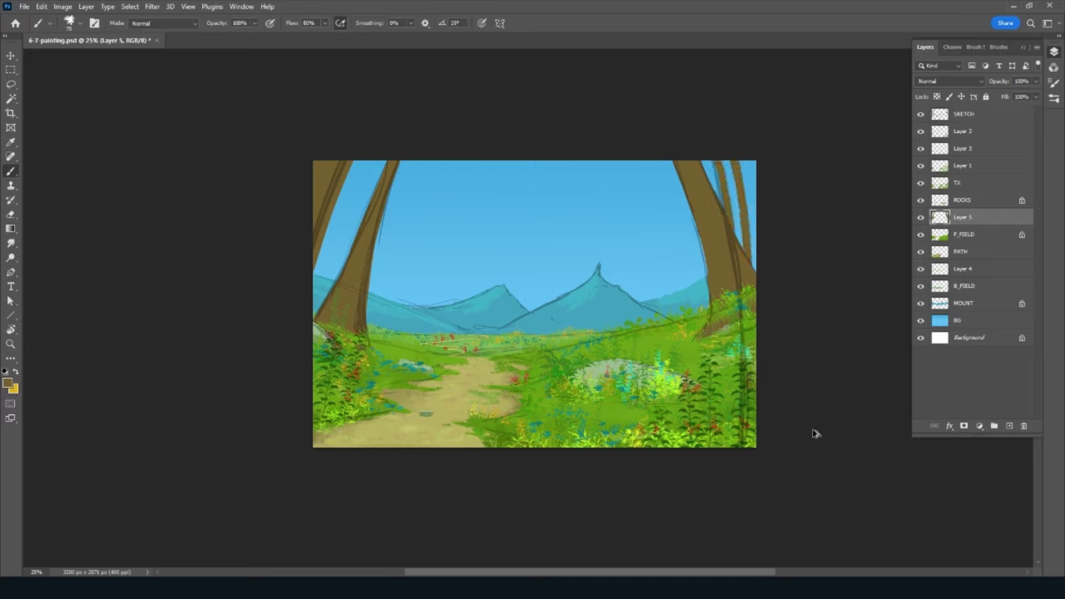
key("ctrl+z")
key("ctrl+z")
left_click(994, 131)
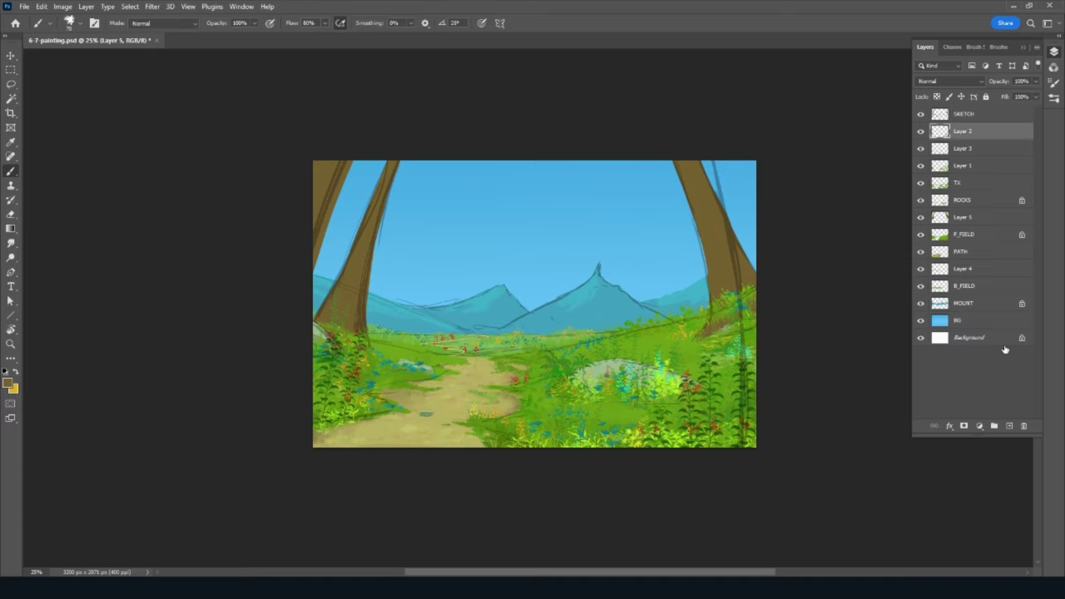
Step: Add a new layer and fill the right tree trunks with brown using a larger brush
left_click(1008, 425)
left_click_drag(750, 446, 750, 400)
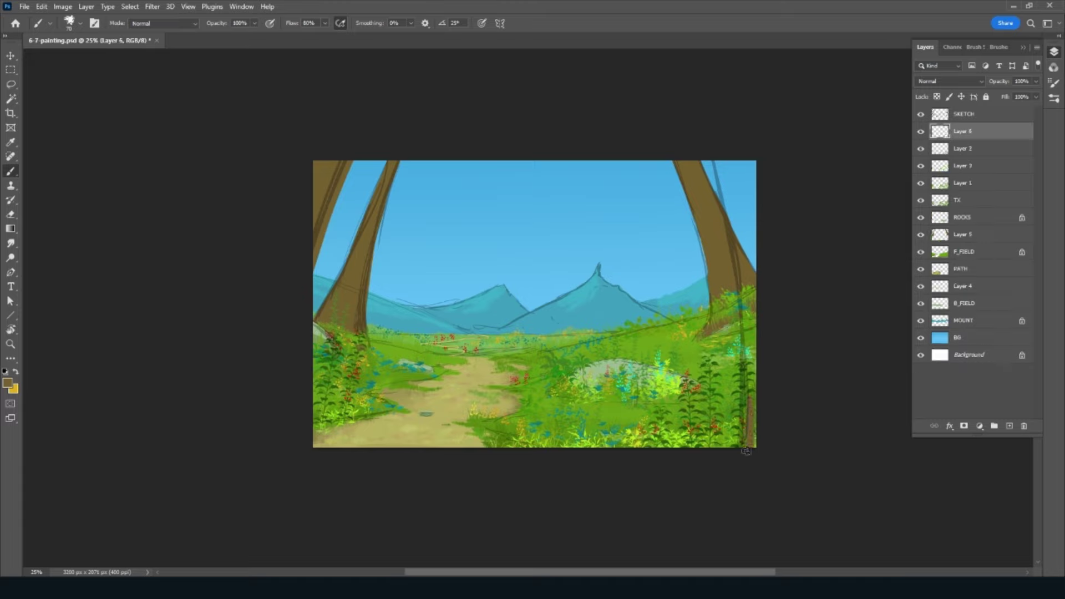
key("bracketright")
key("bracketright")
key("bracketright")
left_click_drag(747, 145, 754, 279)
left_click_drag(727, 147, 751, 361)
mouse_move(740, 192)
left_mouse_down()
mouse_move(734, 133)
mouse_move(738, 249)
left_mouse_up()
left_click_drag(730, 147, 744, 233)
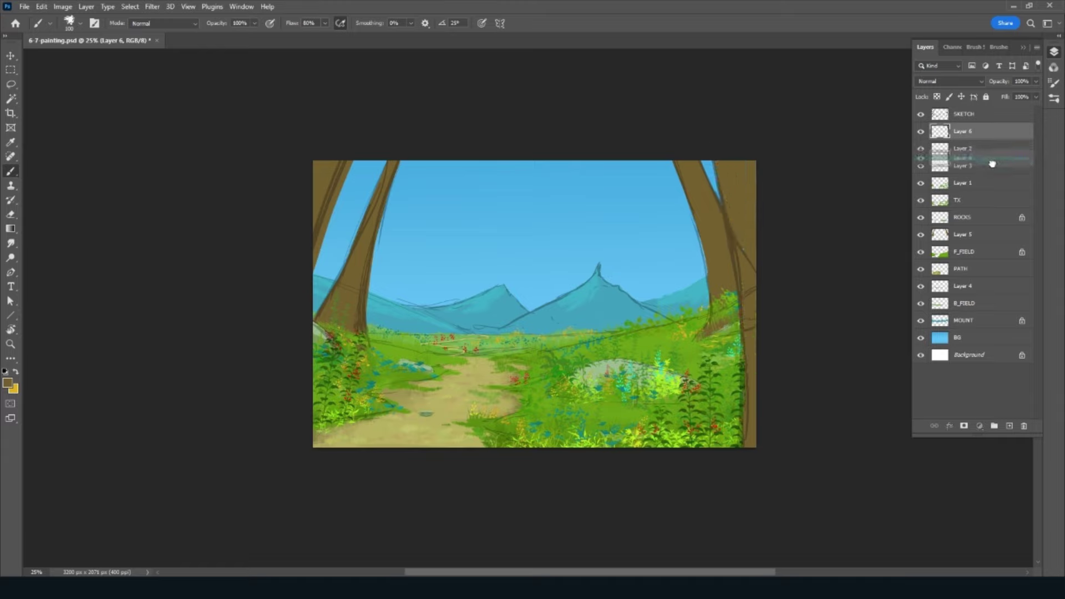
Step: Move Layer 6 below Layer 2 and switch to the Ink 2 brush
left_click_drag(996, 140, 996, 163)
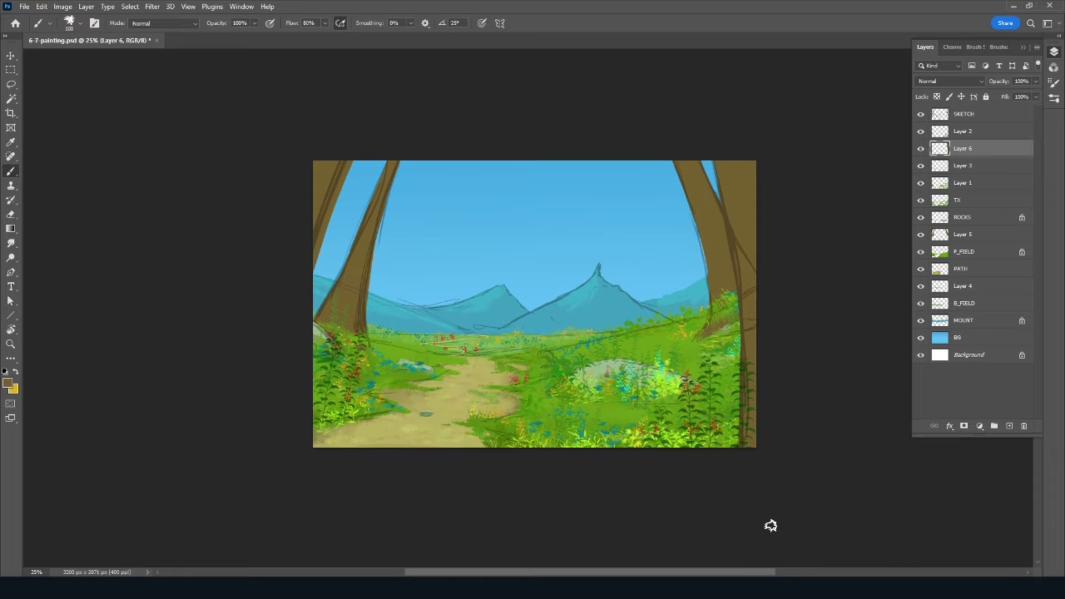
left_click(998, 46)
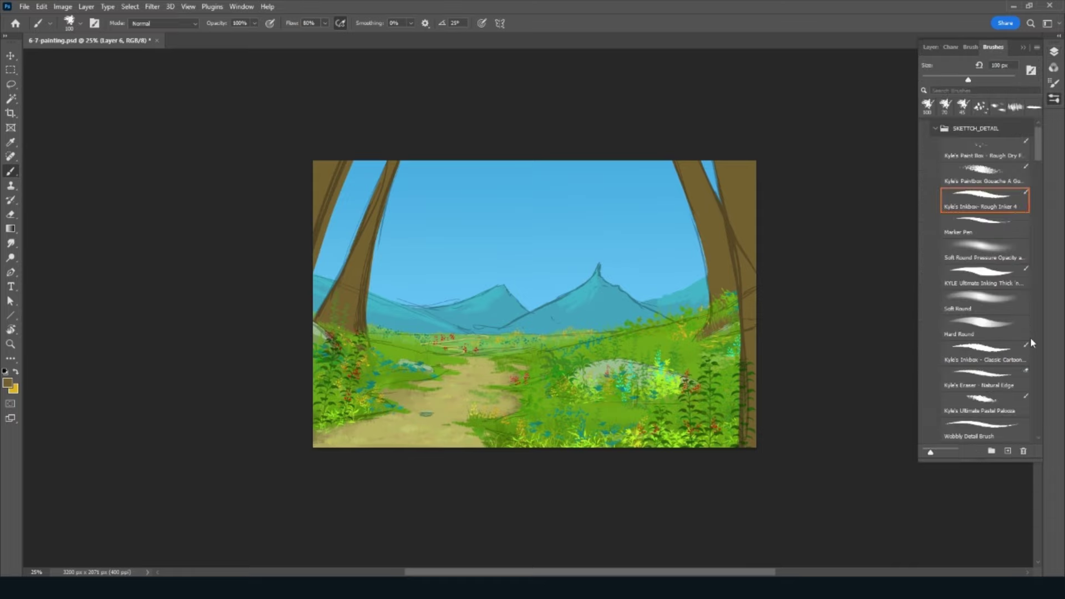
scroll(1025, 392, "down", 1)
scroll(1025, 392, "down", 1)
scroll(1029, 410, "down", 1)
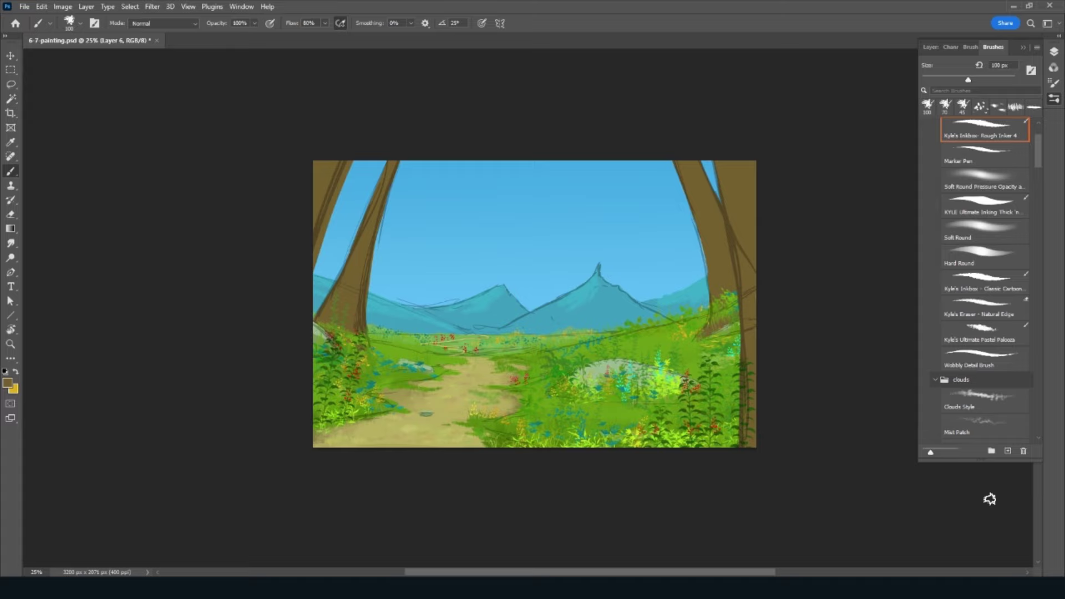
left_click_drag(1038, 164, 1040, 203)
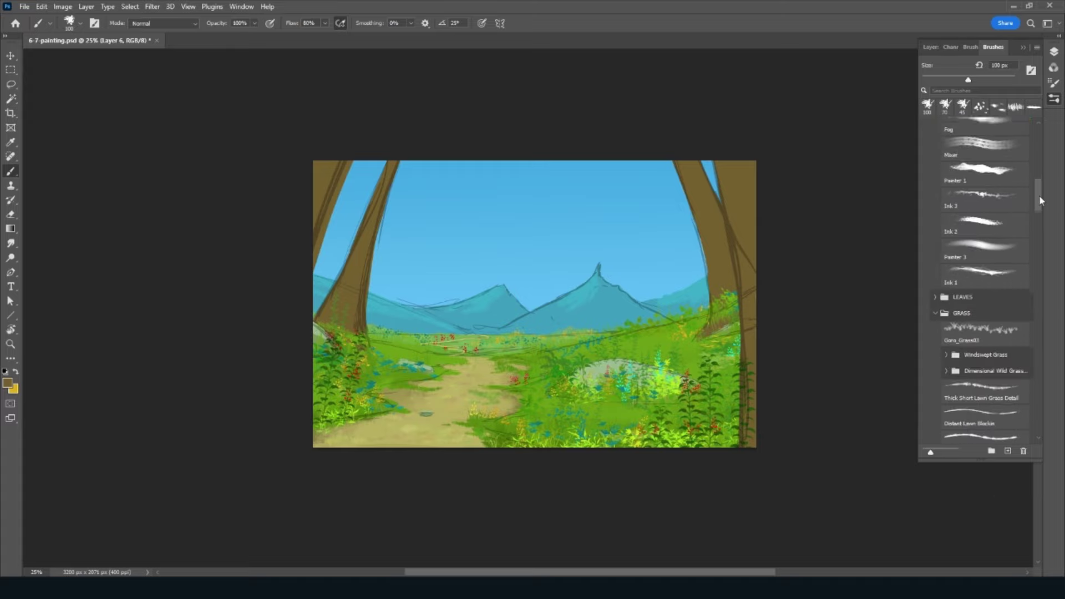
left_click(985, 235)
left_click(930, 48)
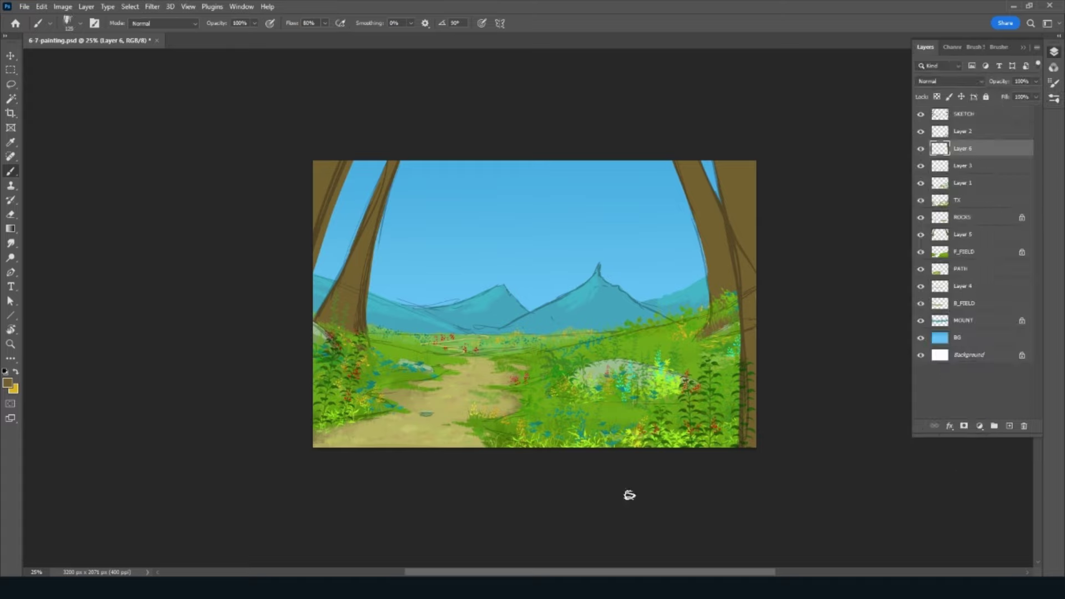
Step: Shift the foreground colour to a darker olive brown while on Layer 5
left_click(8, 386)
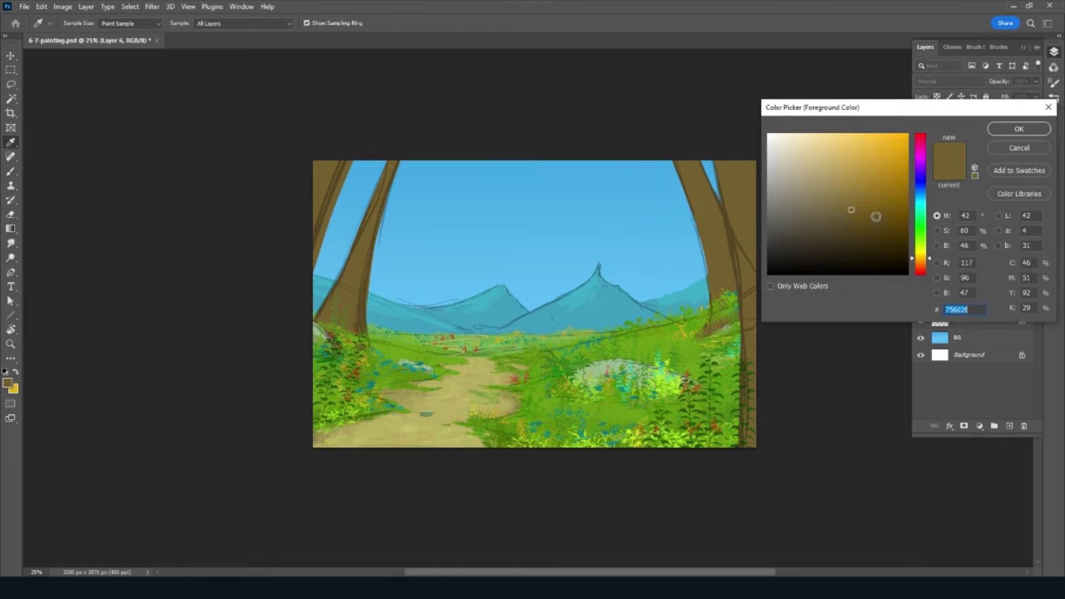
left_click_drag(925, 258, 923, 256)
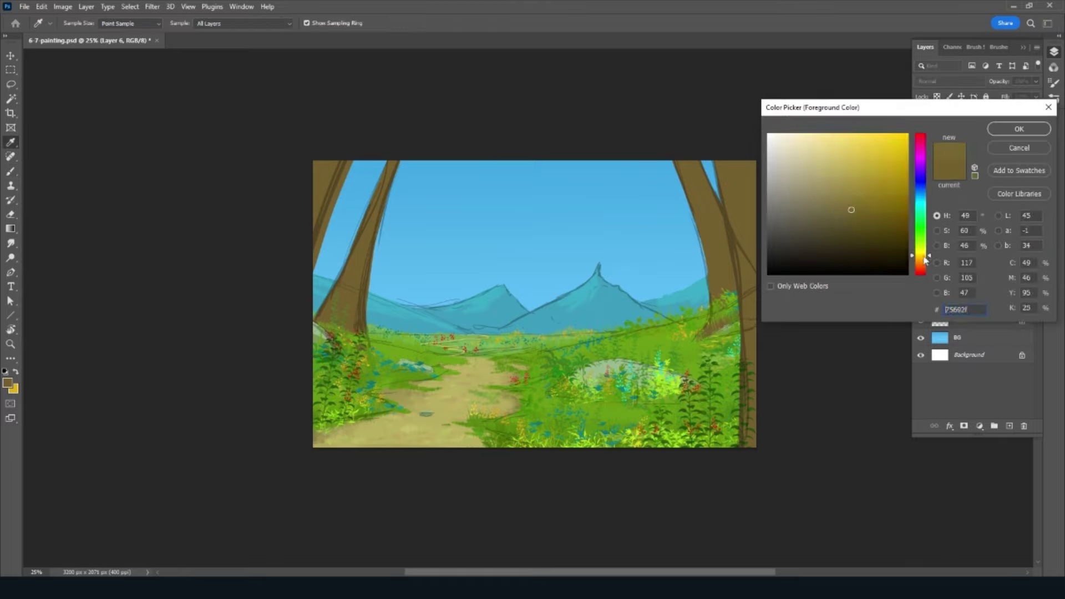
left_click(1018, 129)
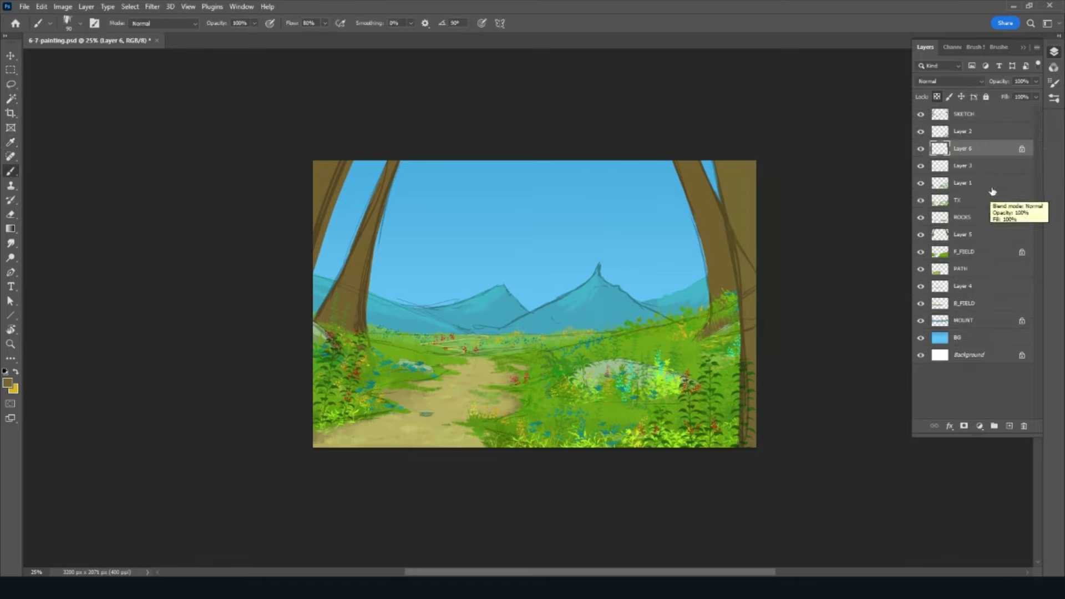
left_click(977, 237)
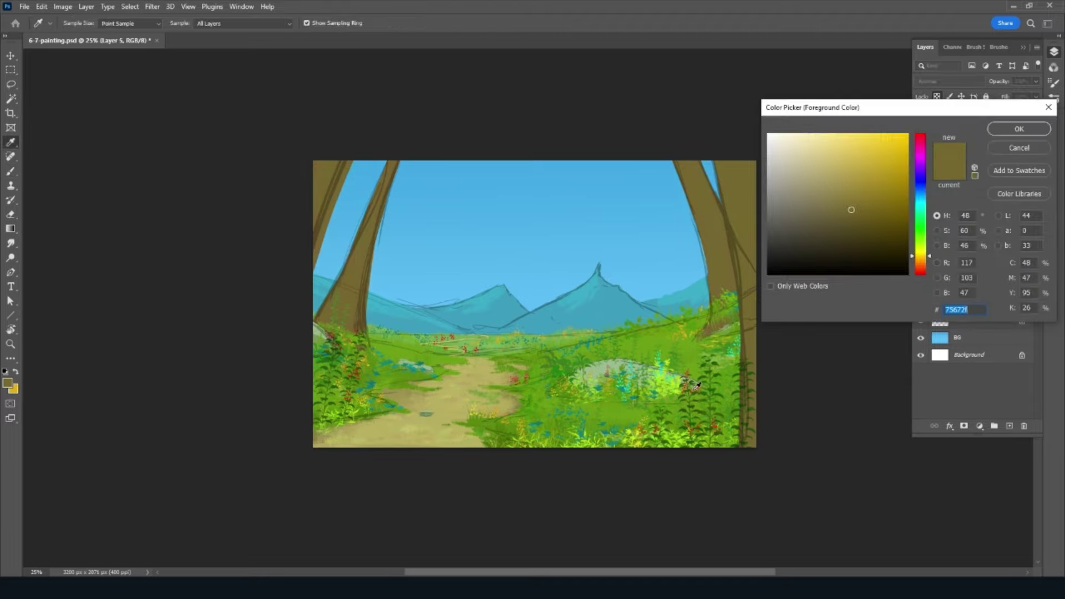
left_click(861, 221)
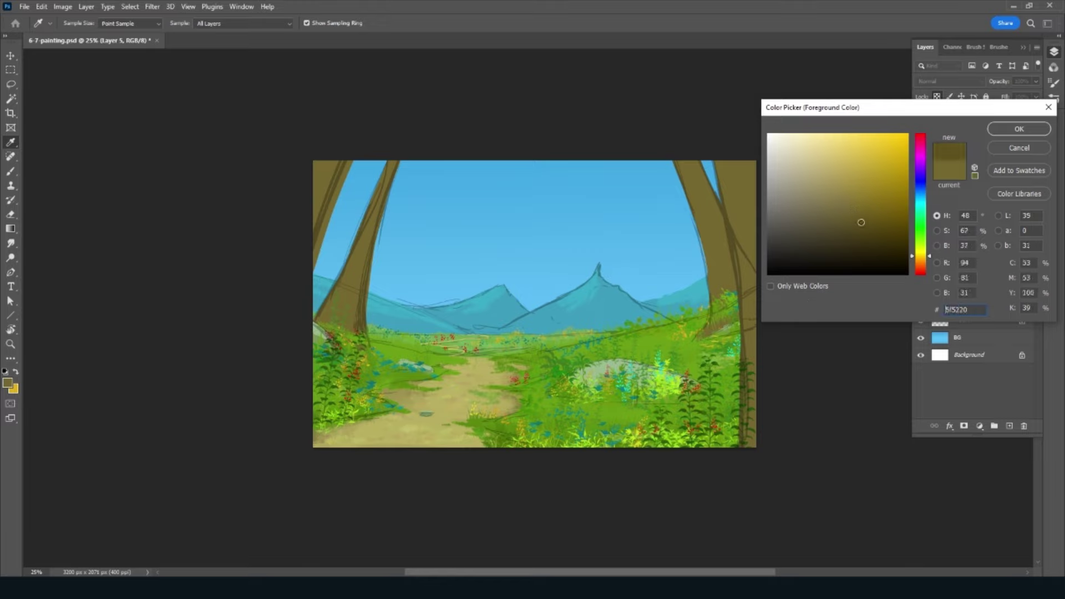
left_click(1018, 132)
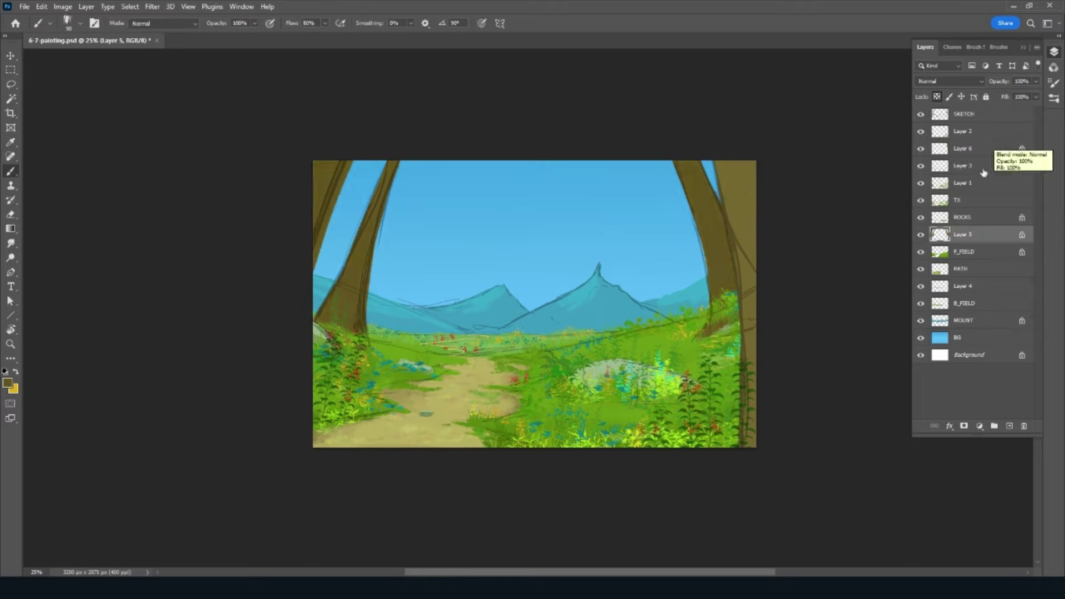
Step: Set an even darker olive brown and lock Layer 6's transparent pixels
left_click(950, 151)
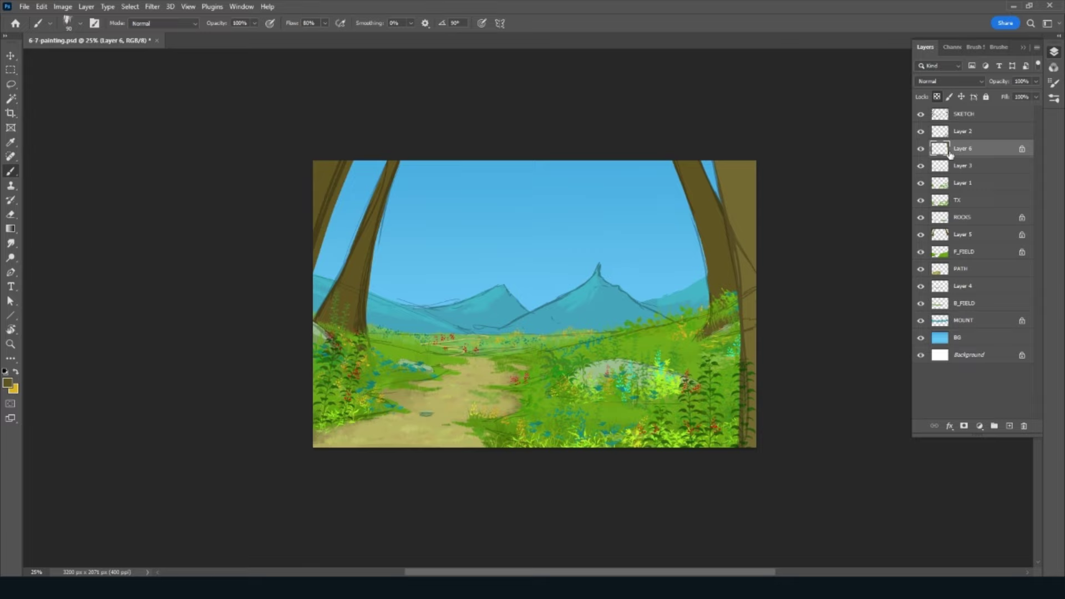
left_click(9, 385)
left_click(868, 230)
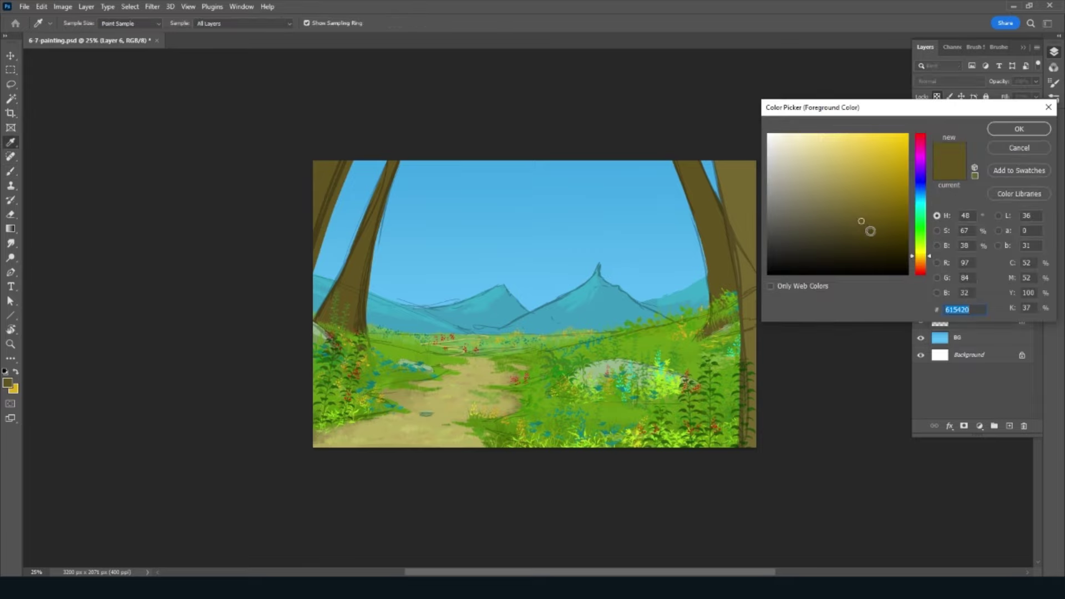
left_click(1009, 132)
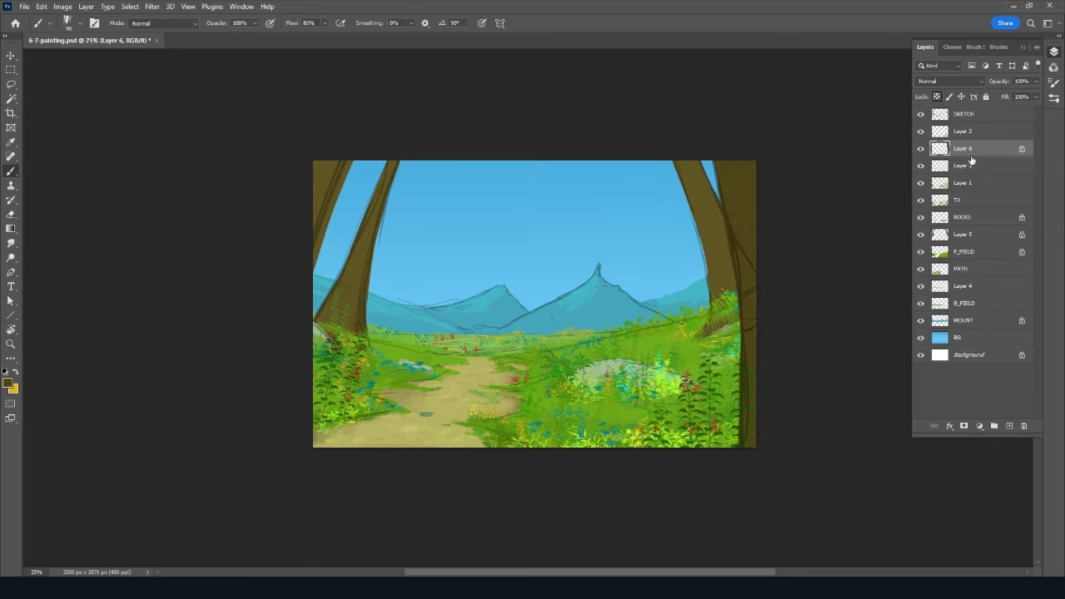
key("slash")
key("slash")
left_click(994, 236)
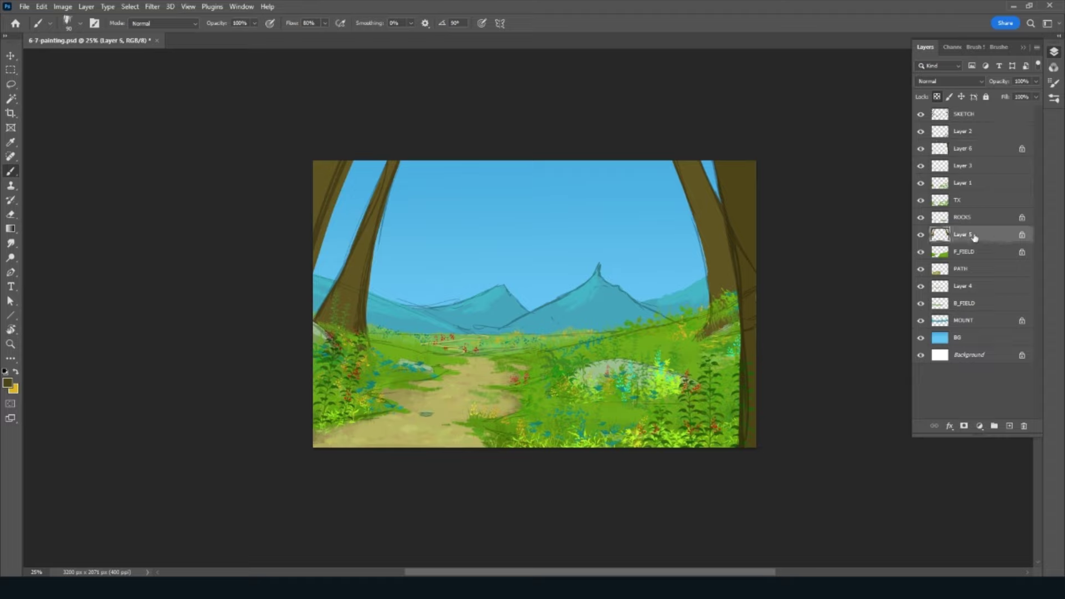
Step: Darken the left trunk's edge in dark olive, hide SKETCH and shadow the right trunk
left_click(351, 261, "alt")
left_click(867, 230)
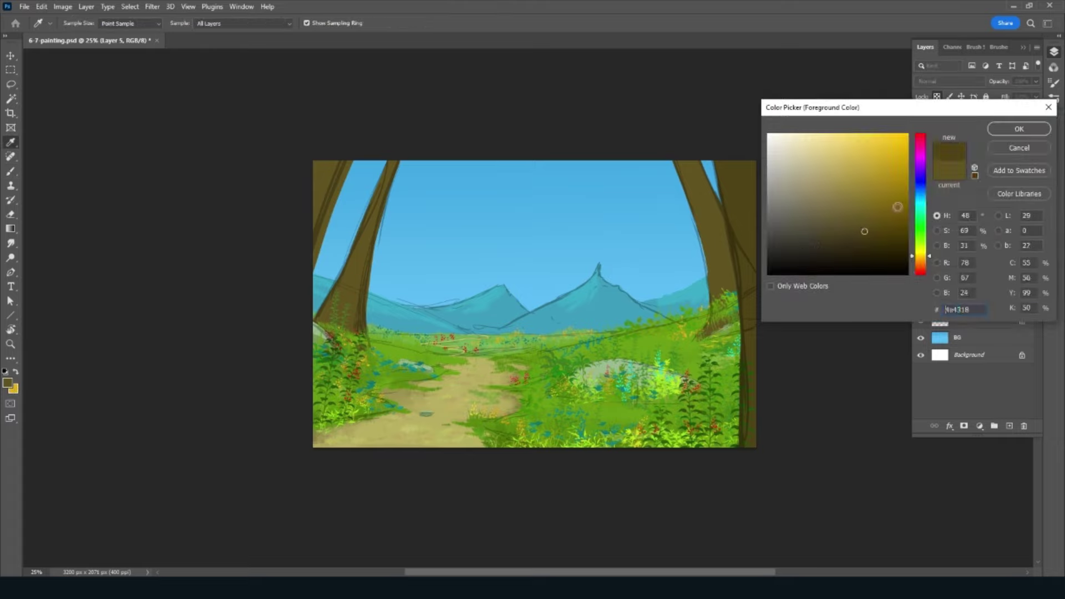
left_click(1007, 130)
left_click_drag(325, 313, 377, 163)
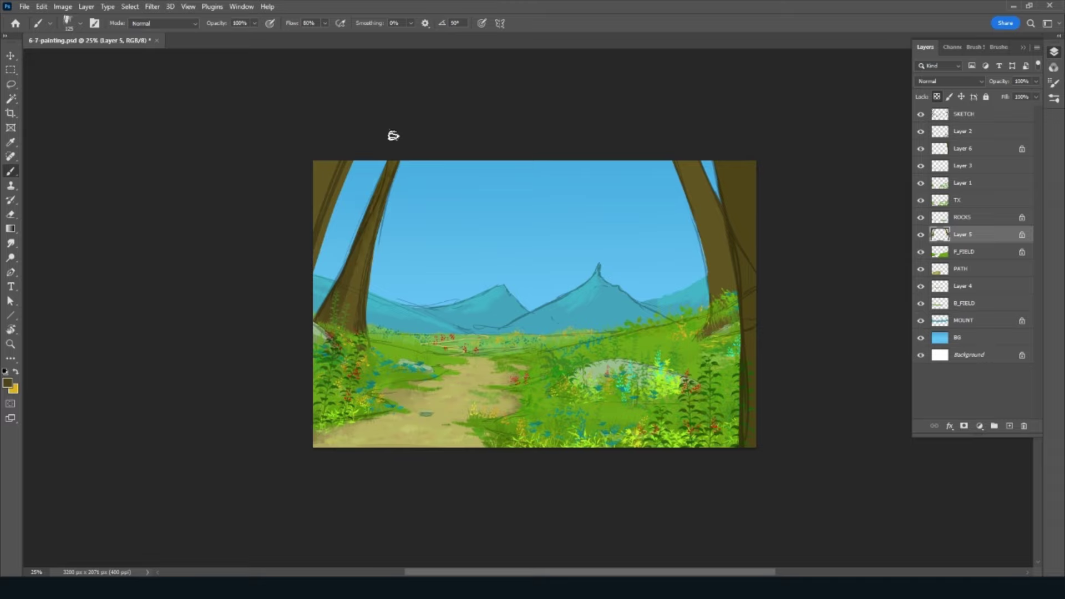
left_click(918, 115)
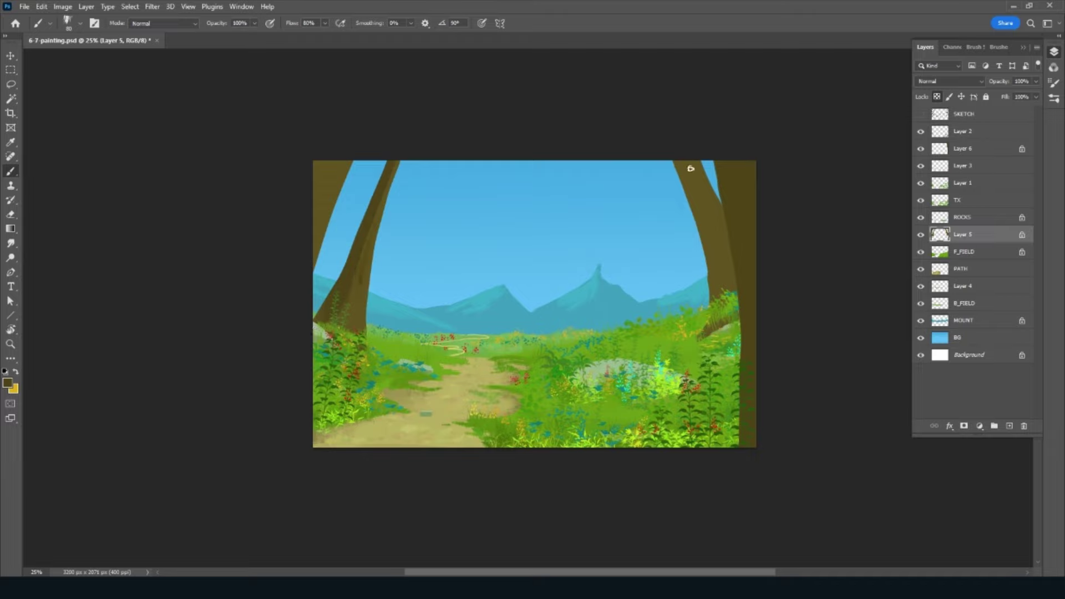
left_click_drag(694, 179, 700, 203)
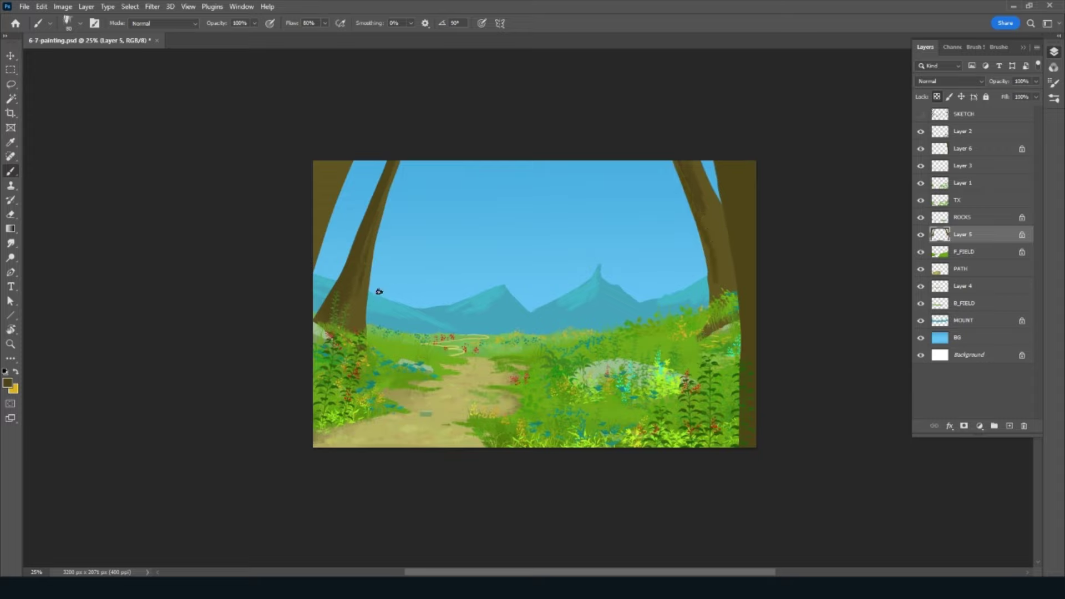
Step: Sample colours from the painting and add lighter highlights along both trunks
key("alt")
left_click(358, 295, "alt")
left_click(345, 302, "alt")
left_click(420, 215, "alt")
left_click(353, 258, "alt")
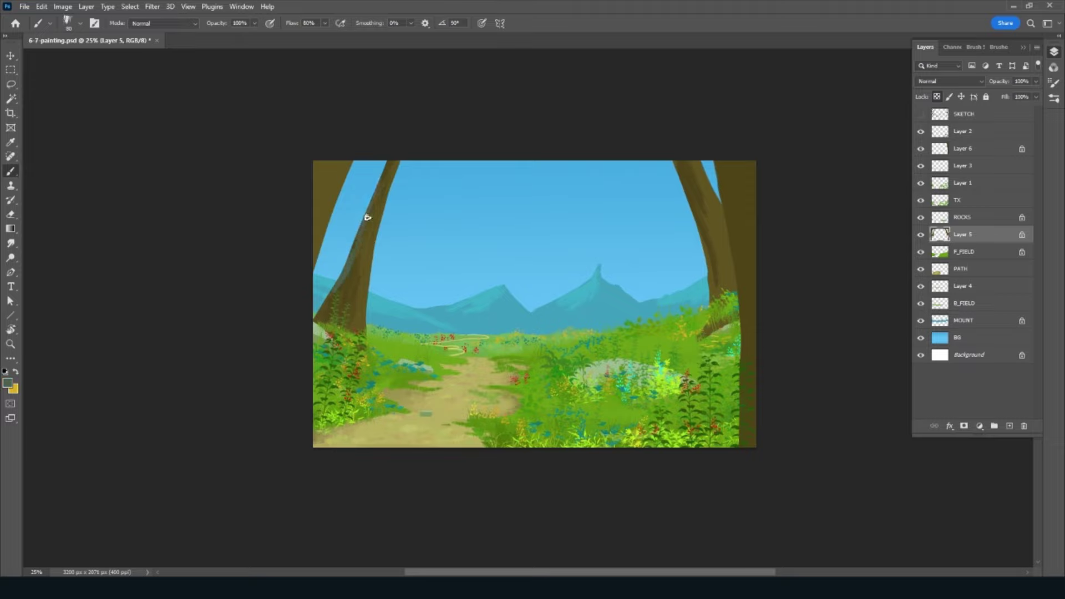
left_click_drag(367, 217, 393, 147)
left_click_drag(682, 176, 713, 283)
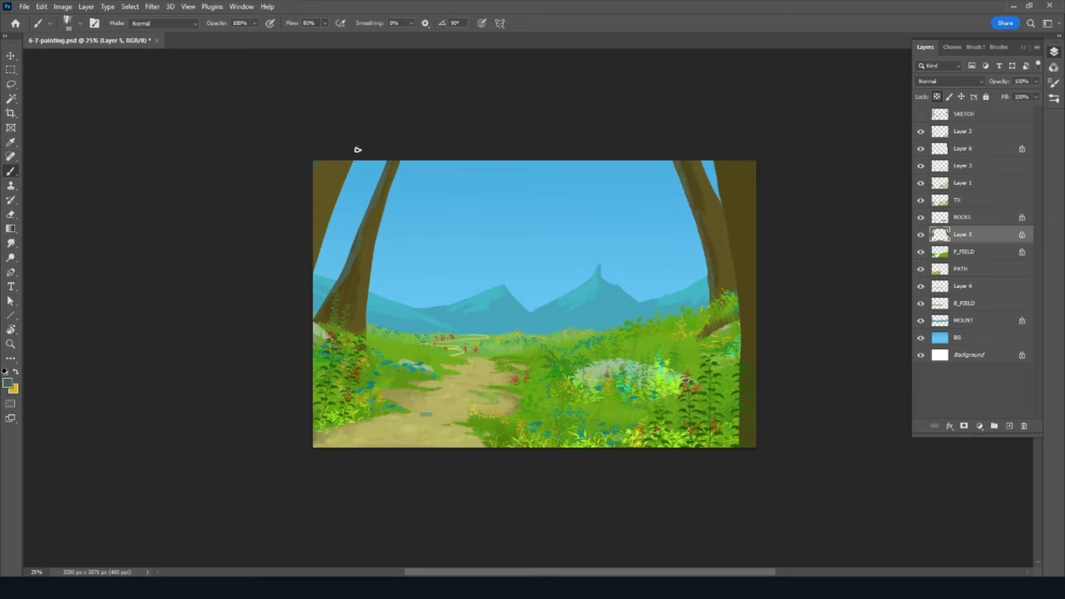
Step: Sample the trunk's dark olive and darken patches along the left trunk's edge
left_click(371, 175, "alt")
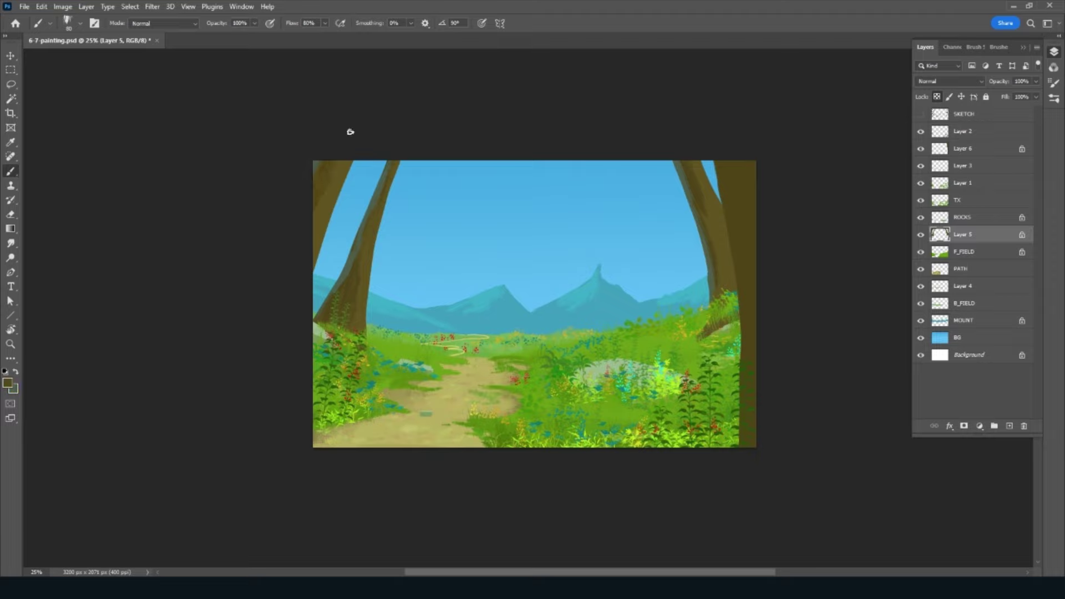
mouse_move(333, 173)
left_mouse_down()
mouse_move(309, 257)
mouse_move(355, 152)
left_mouse_up()
left_click(375, 219, "alt")
left_click(702, 197, "alt")
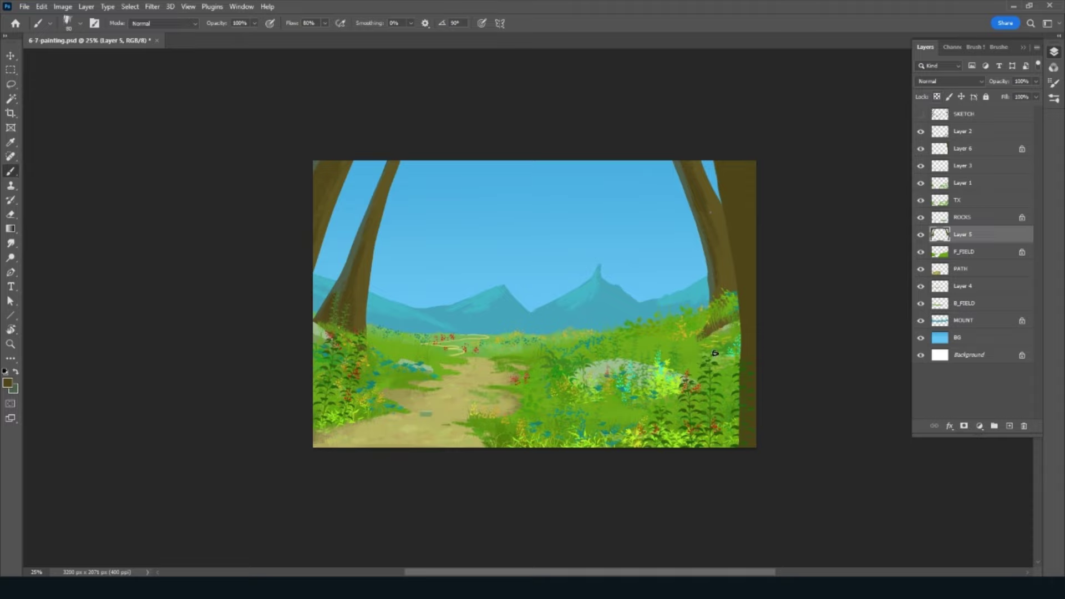
Step: Sample the right trunk's colour and paint light bark streaks over it on Layer 6
key("e")
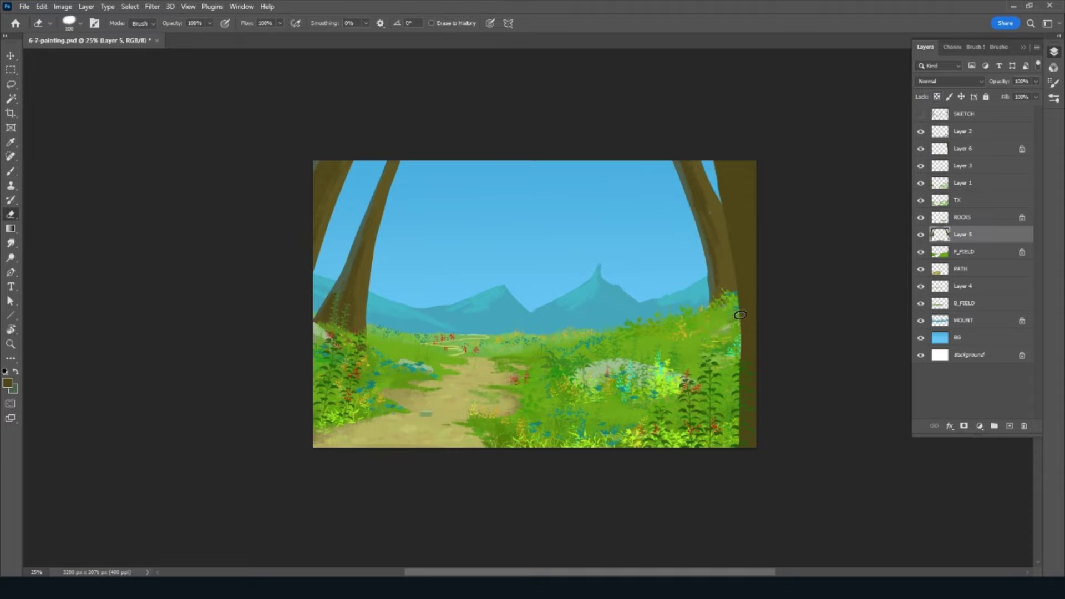
left_click_drag(737, 311, 701, 335)
key("ctrl+z")
key("b")
key("slash")
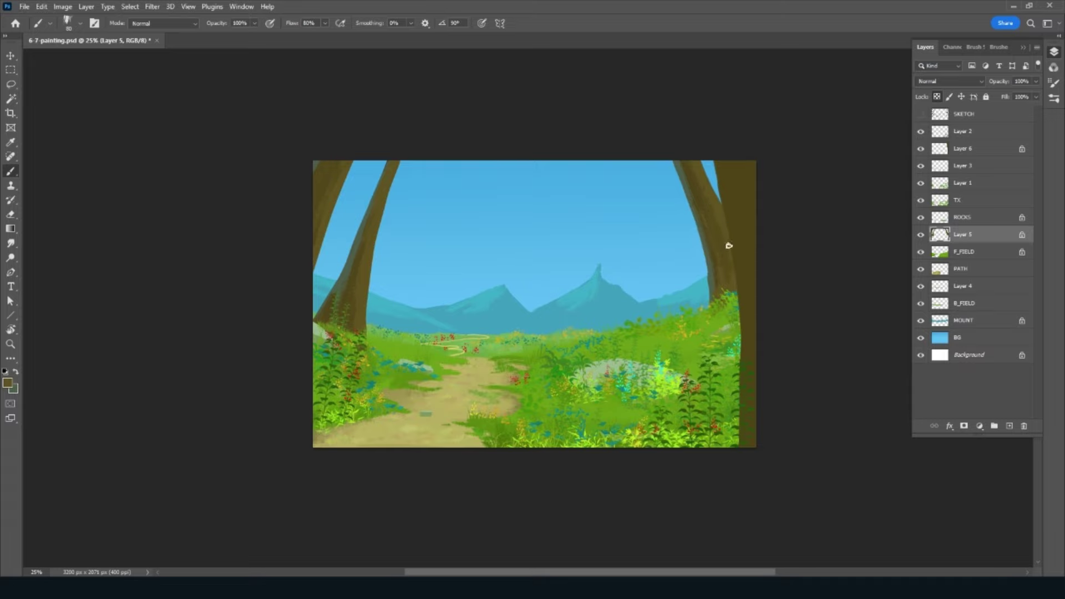
left_click(721, 277, "alt")
left_click(986, 148)
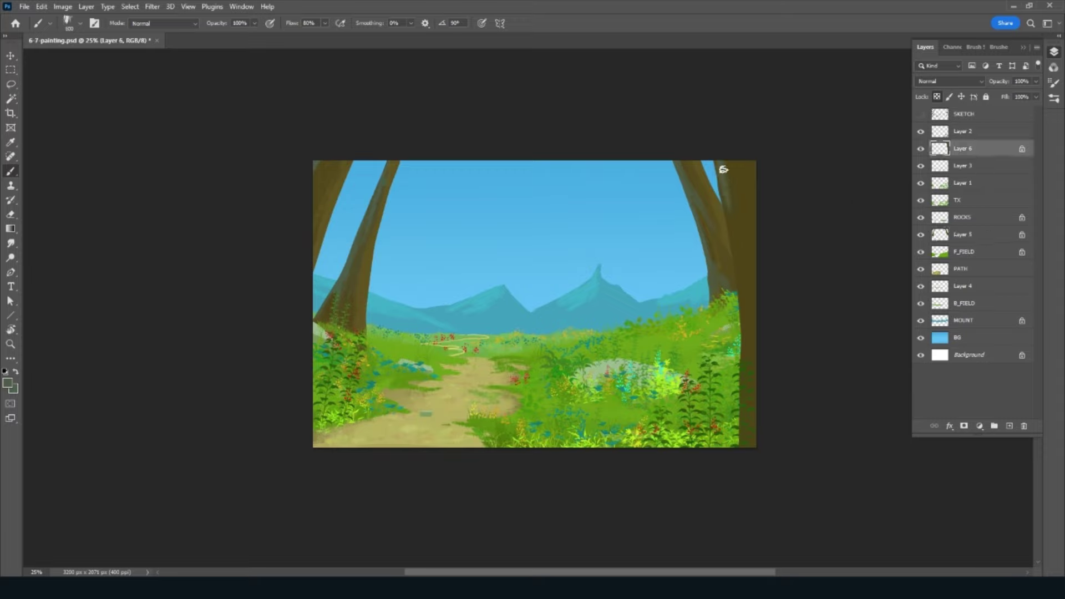
mouse_move(723, 169)
left_mouse_down()
mouse_move(727, 204)
mouse_move(715, 164)
mouse_move(737, 180)
mouse_move(751, 282)
mouse_move(745, 270)
mouse_move(744, 410)
left_mouse_up()
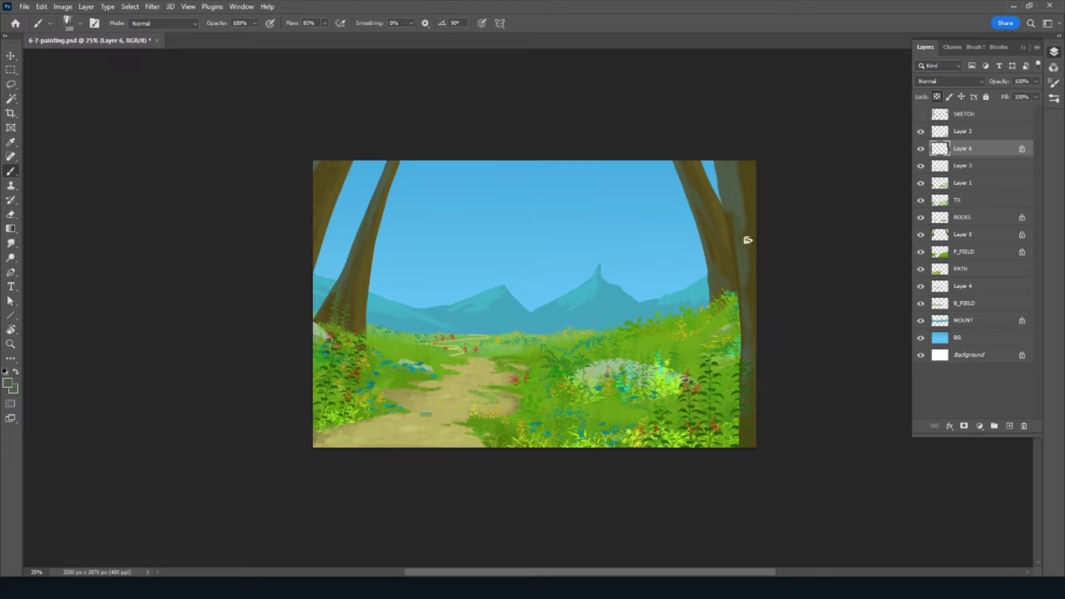
Step: Set the foreground to dark olive-brown #42380e from the right trunk and stroke its edge
left_click(9, 386)
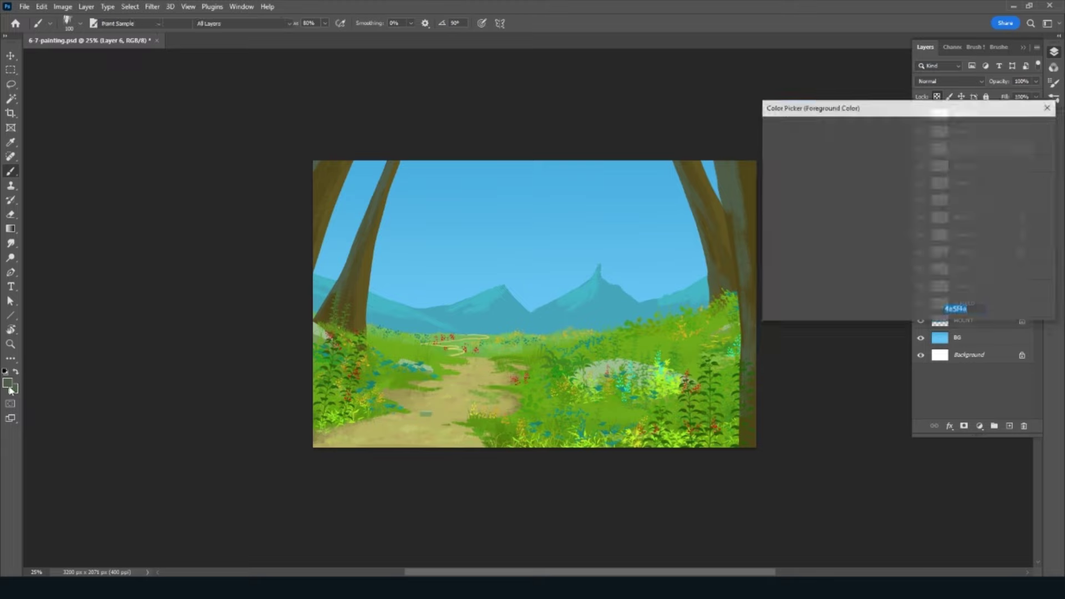
left_click(752, 179)
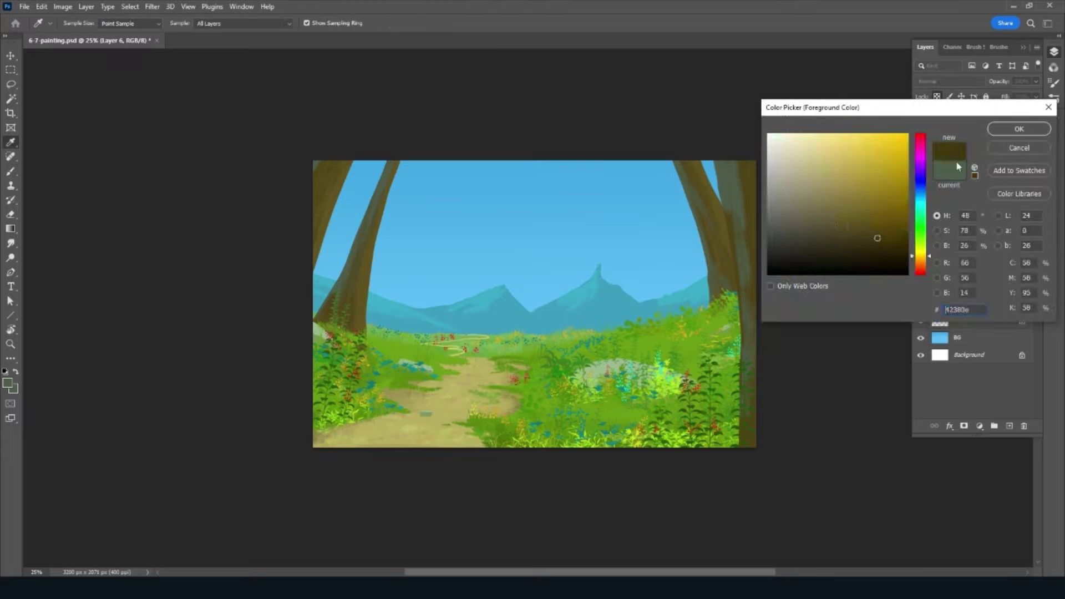
left_click(996, 135)
left_click_drag(745, 203, 752, 250)
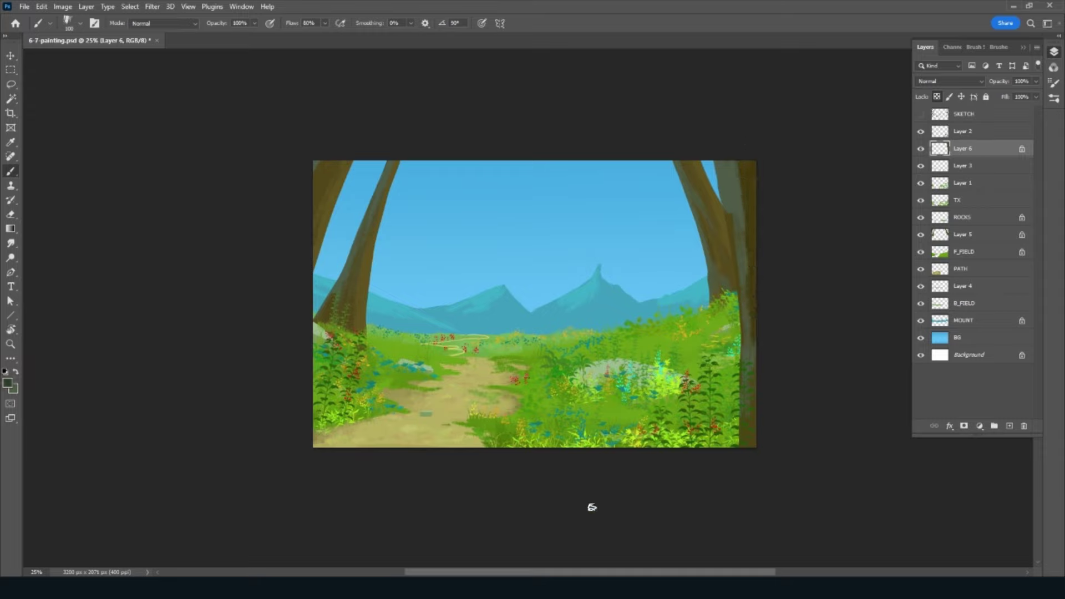
Step: Sample further trunk shades and paint darker strips down the right trunk's lower edge
left_click(739, 246, "alt")
left_click(750, 164, "alt")
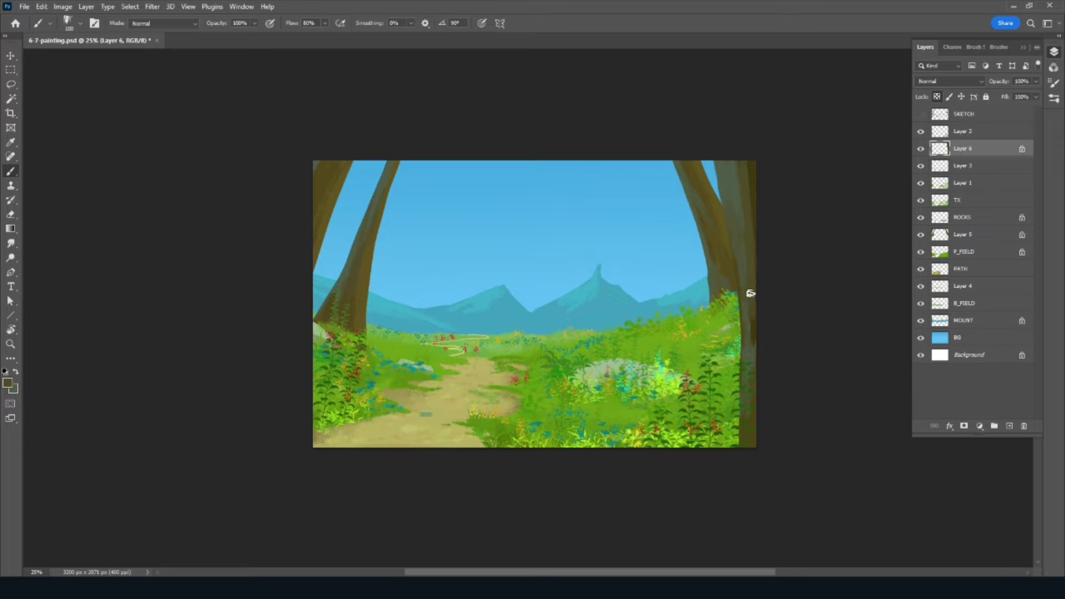
key("alt")
left_click(739, 237, "alt")
left_click(746, 182, "alt")
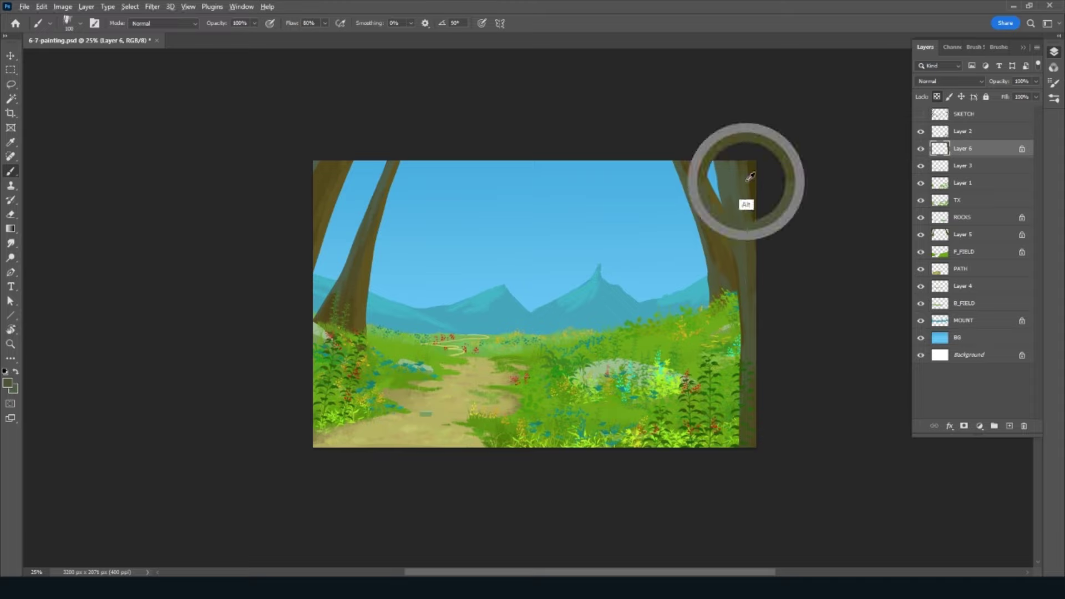
left_click(753, 238, "alt")
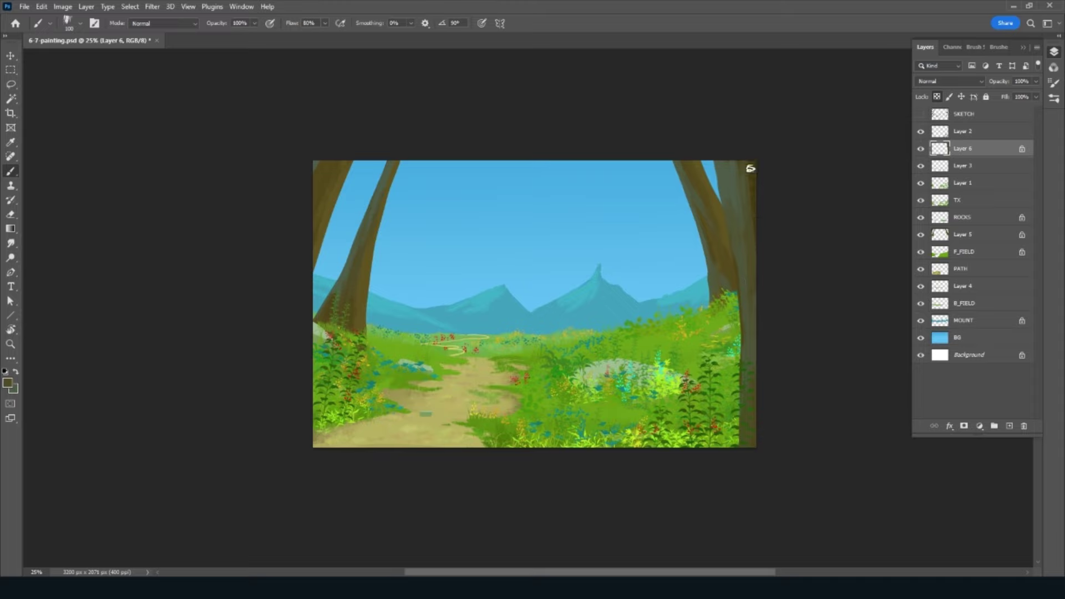
left_click_drag(751, 253, 753, 287)
left_click_drag(752, 334, 751, 371)
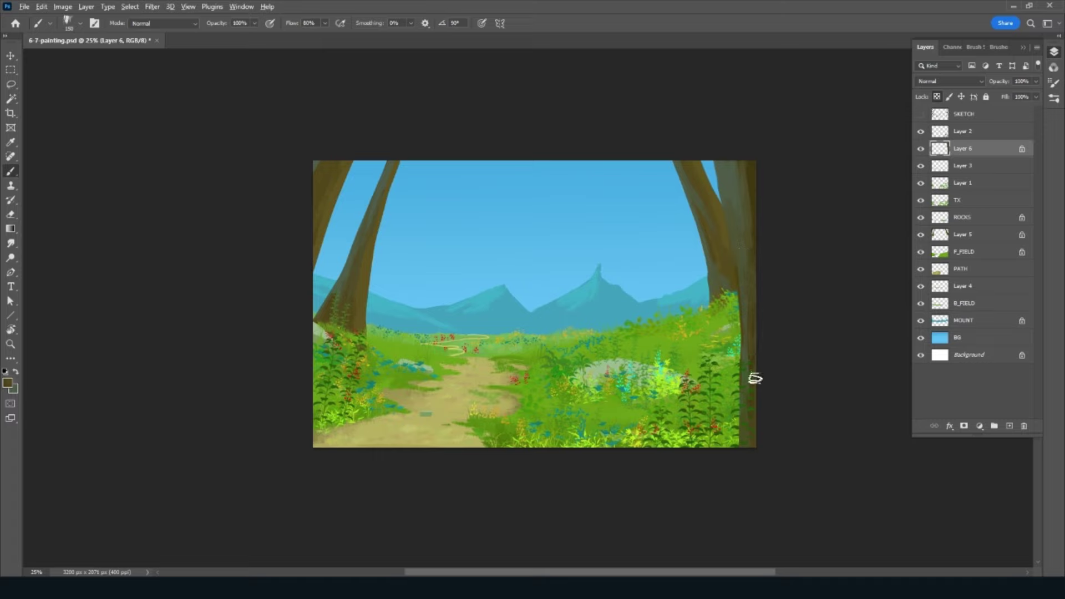
Step: Save the painting and add a clipped layer named SH above Layer 6
key("ctrl+s")
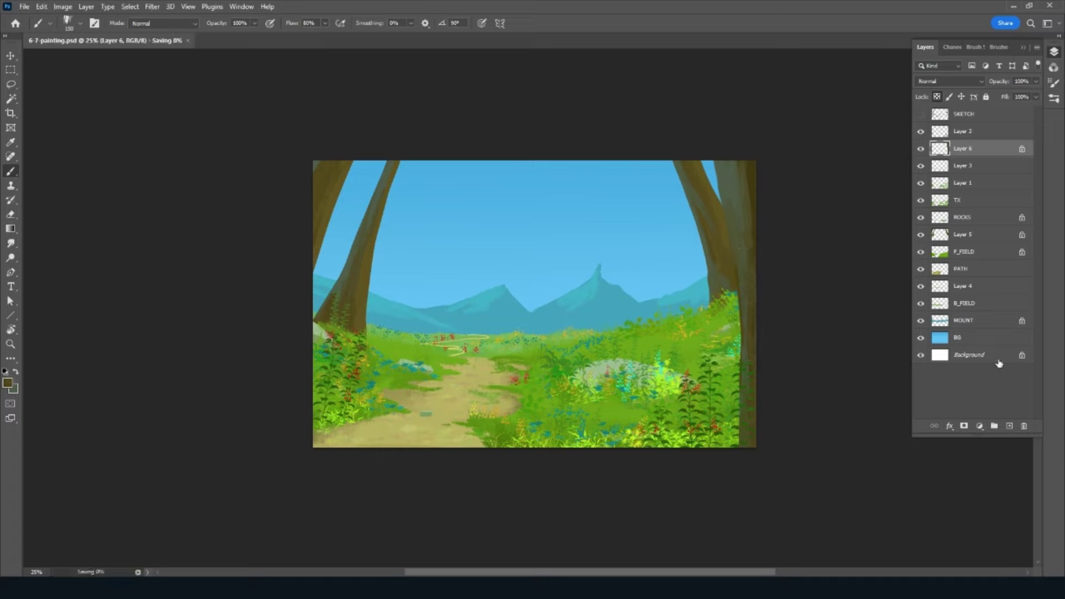
key("ctrl+shift+alt+n")
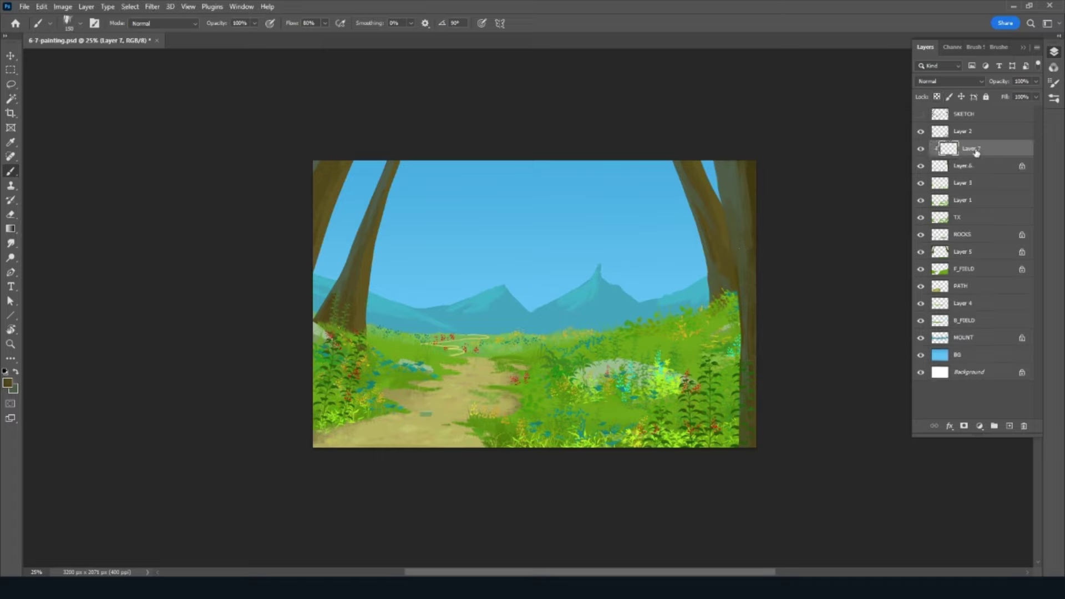
double_click(971, 149)
type("SH")
key("Return")
Step: Set SH to Multiply and shade down the right tree trunk in sky blue
left_click(616, 242, "alt")
left_click(953, 82)
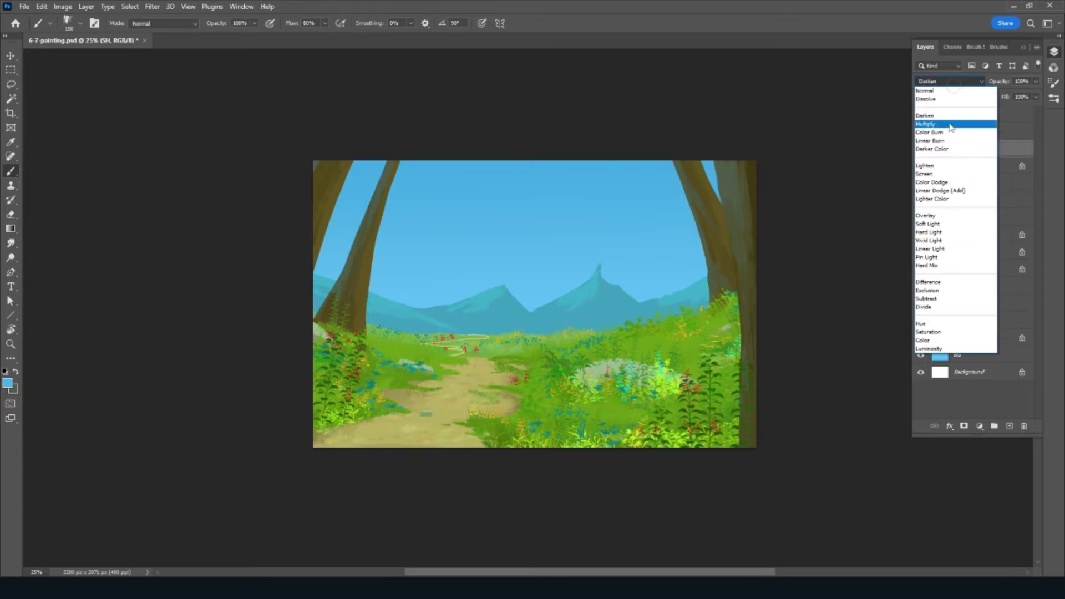
left_click(951, 126)
left_click_drag(742, 174, 730, 238)
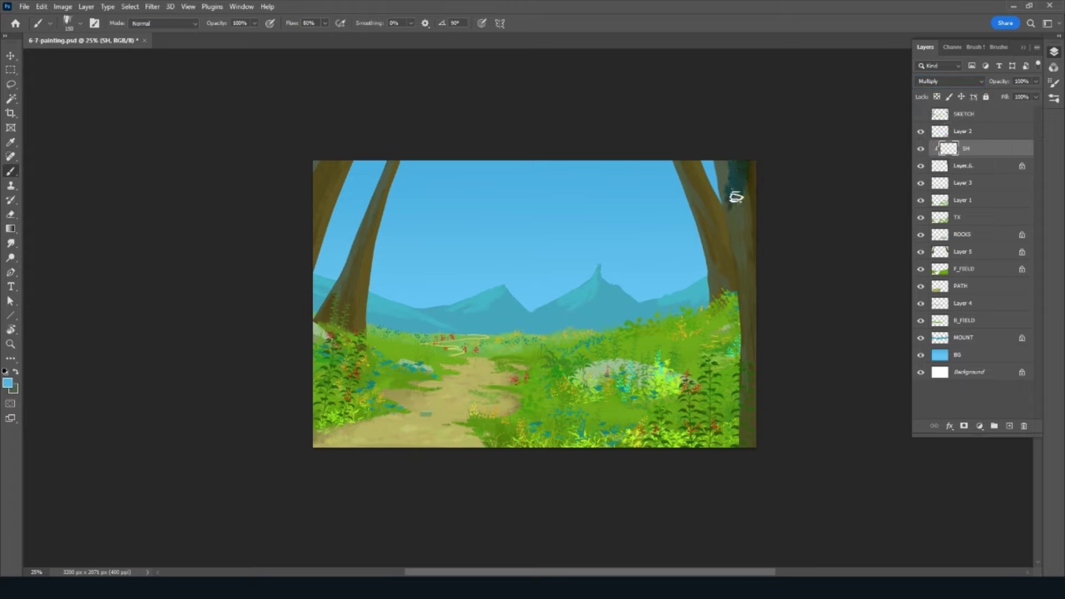
mouse_move(760, 147)
left_mouse_down()
mouse_move(738, 231)
mouse_move(751, 444)
left_mouse_up()
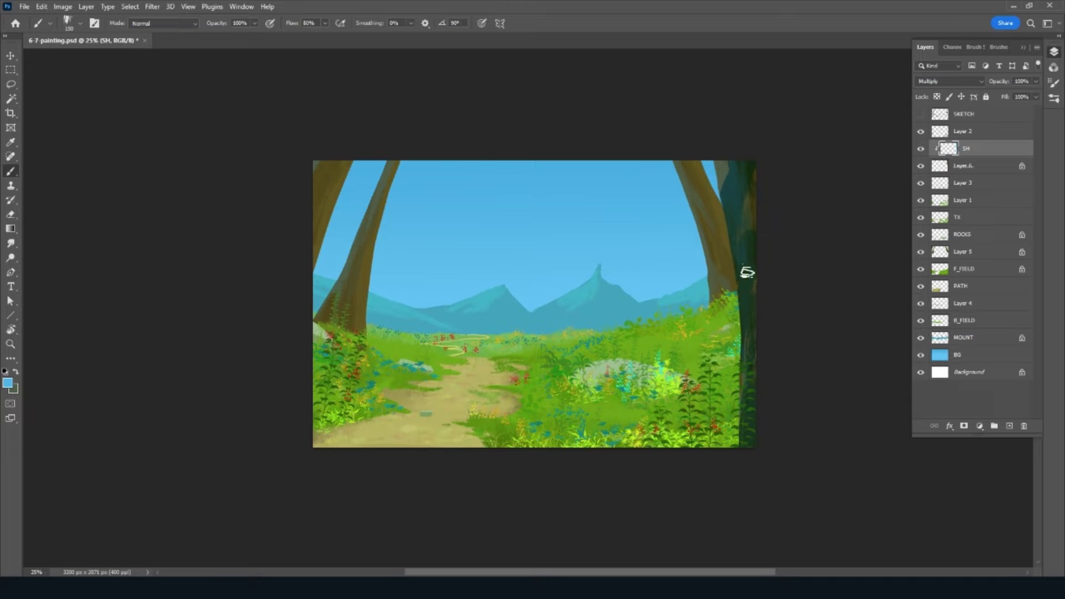
Step: Erase shading along the trunk's edge and set SH's opacity to 50%
key("e")
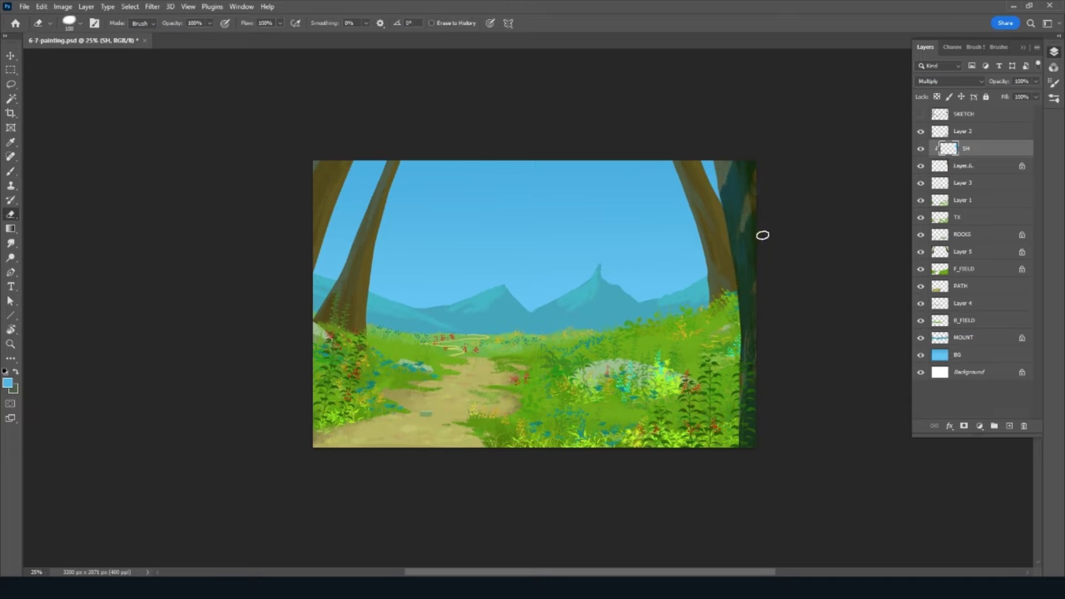
left_click_drag(752, 186, 746, 213)
left_click_drag(753, 258, 750, 309)
key("bracketleft")
key("bracketleft")
key("bracketleft")
left_click_drag(745, 171, 738, 174)
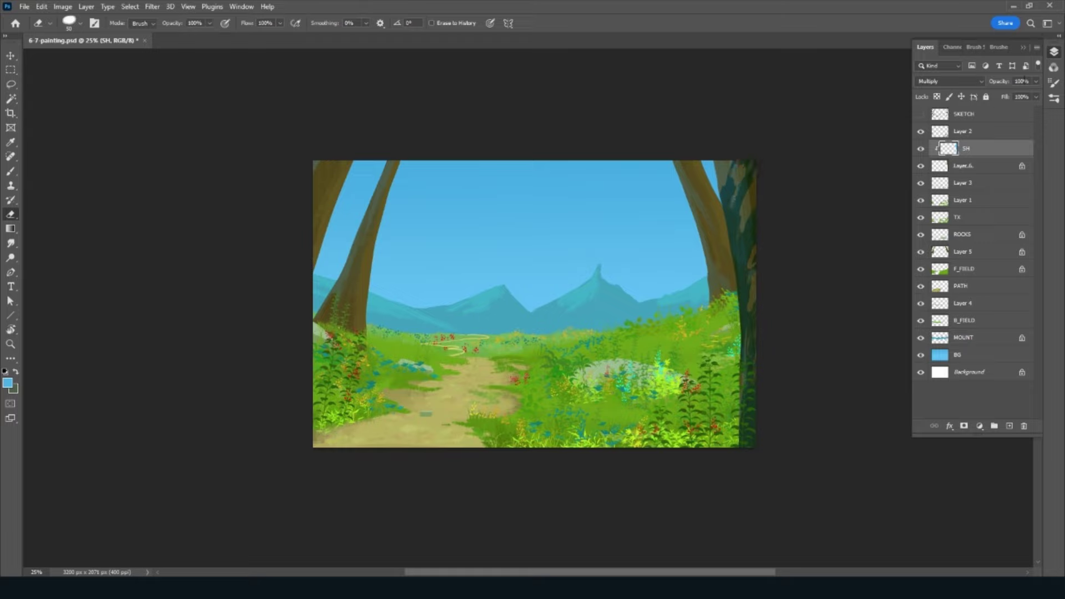
type("50")
key("Return")
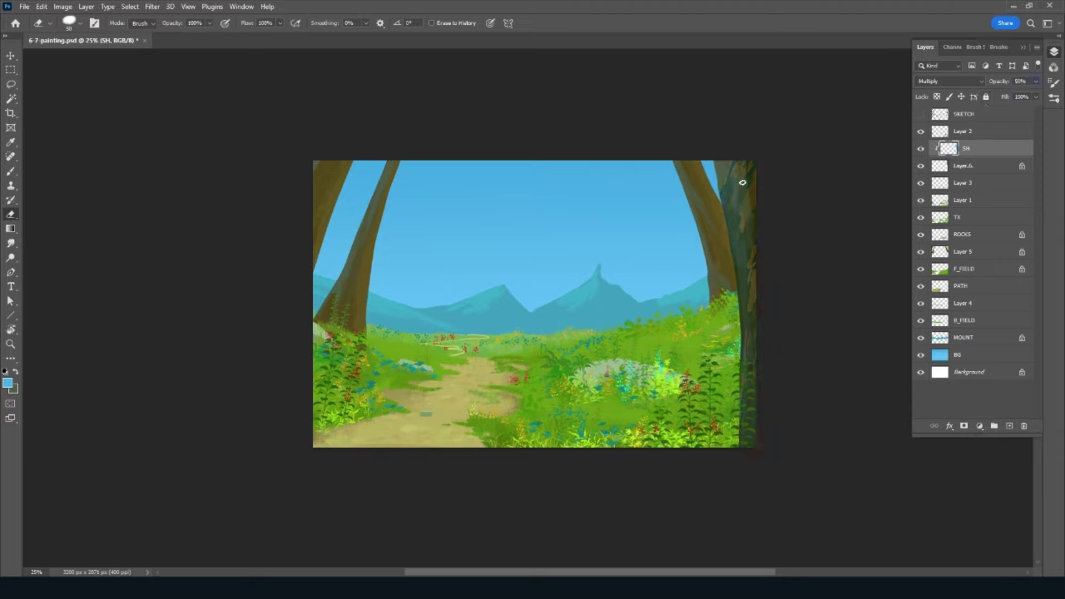
key("b")
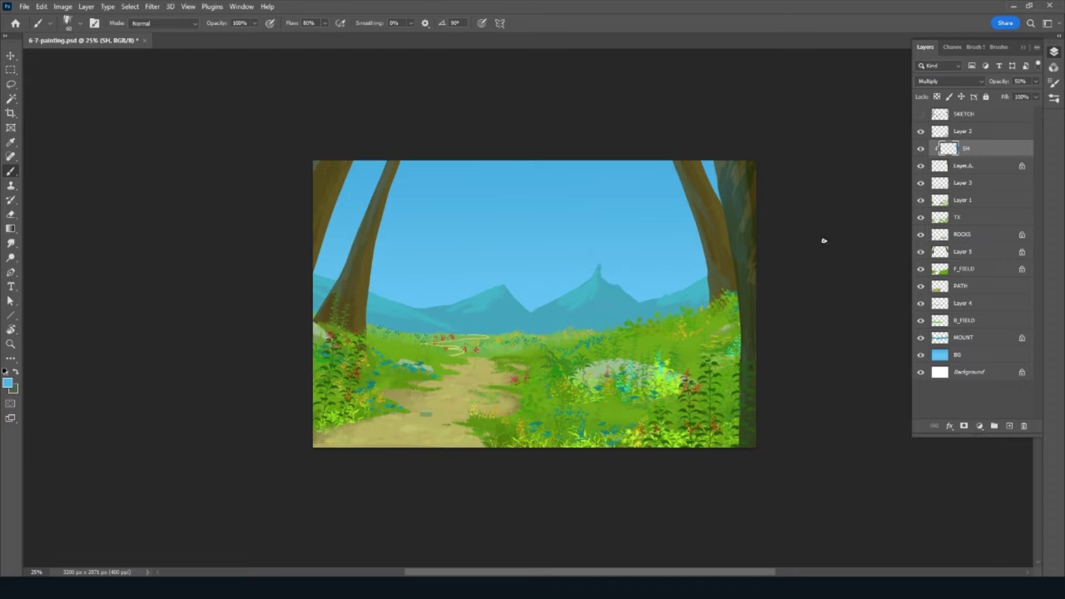
Step: Add a new SH layer clipped to Layer 5 in Multiply mode
left_click(993, 258)
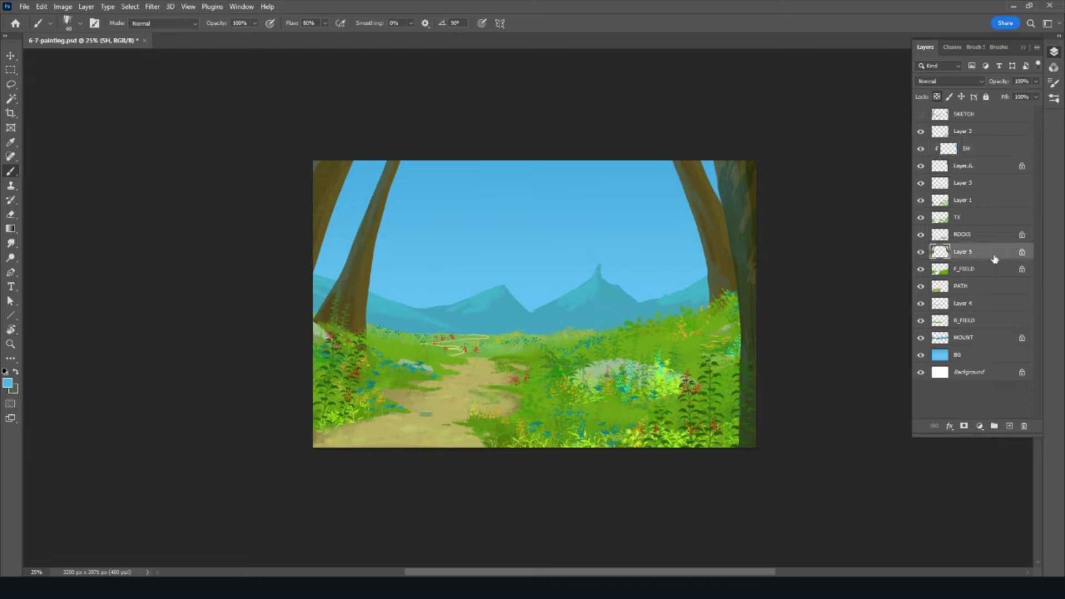
key("ctrl+shift+alt+n")
left_click(982, 257, "alt")
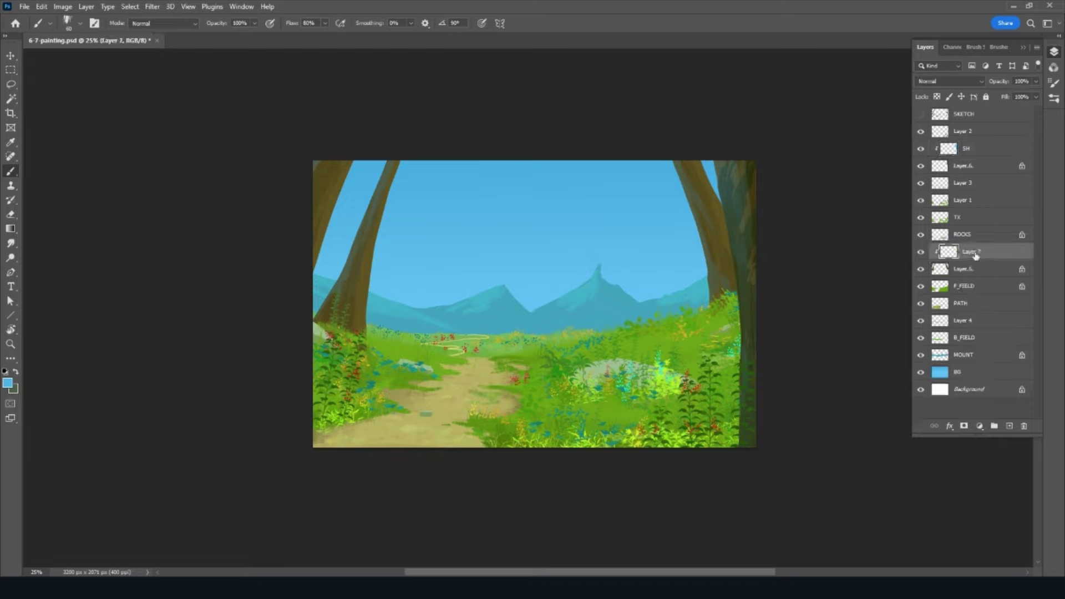
double_click(976, 251)
key("Return")
left_click(947, 82)
left_click(947, 124)
Step: Fill SH with shadow over the trunks, erase bark highlights, and set 50% opacity
left_click_drag(691, 165, 683, 171)
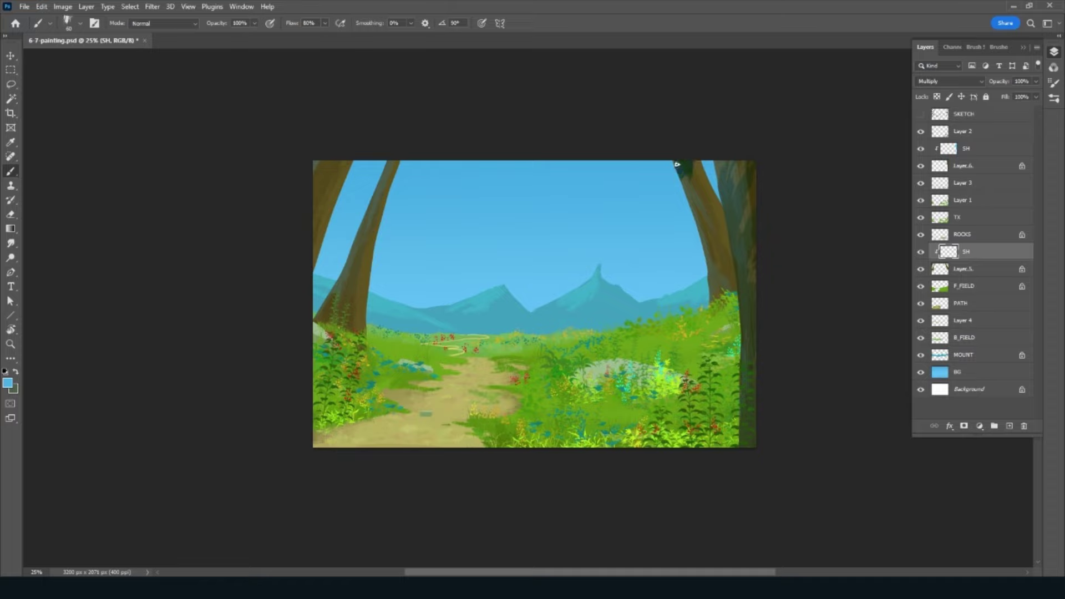
key("alt+BackSpace")
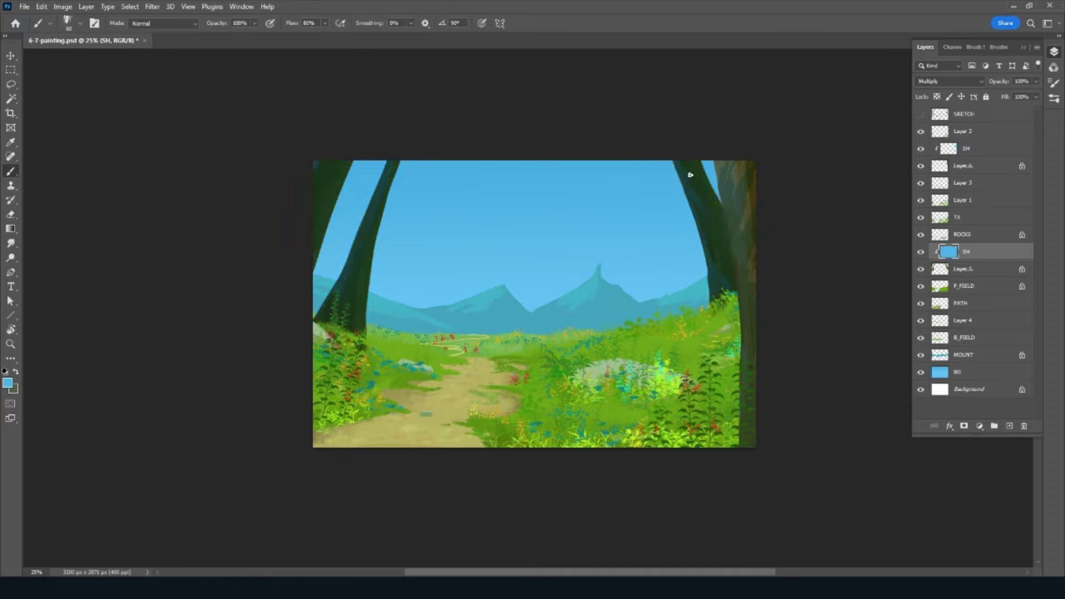
key("e")
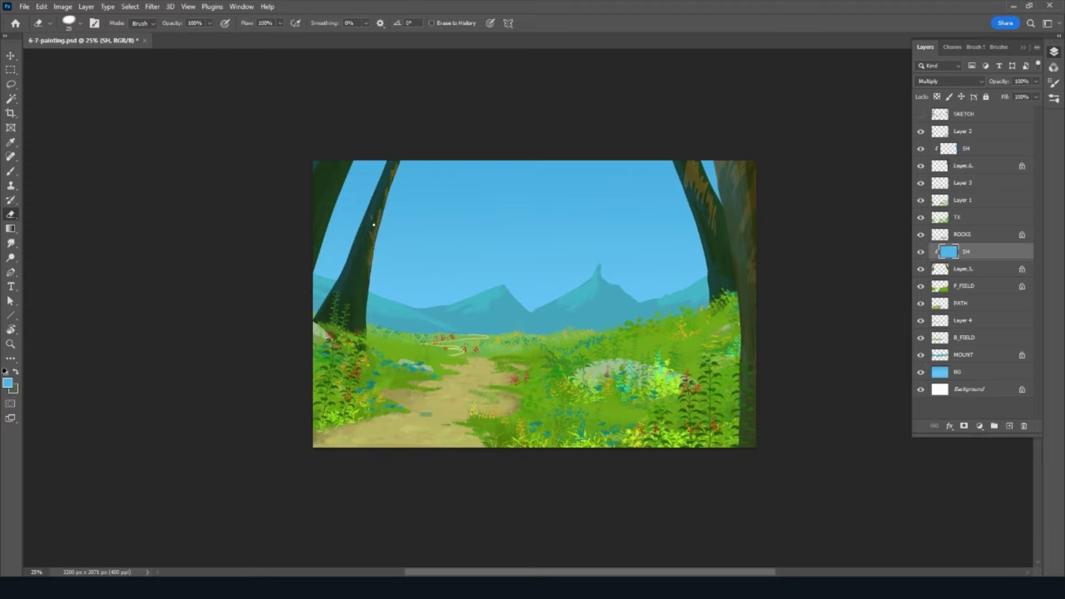
mouse_move(326, 213)
left_mouse_down()
mouse_move(335, 164)
mouse_move(325, 209)
left_mouse_up()
left_click(1020, 81)
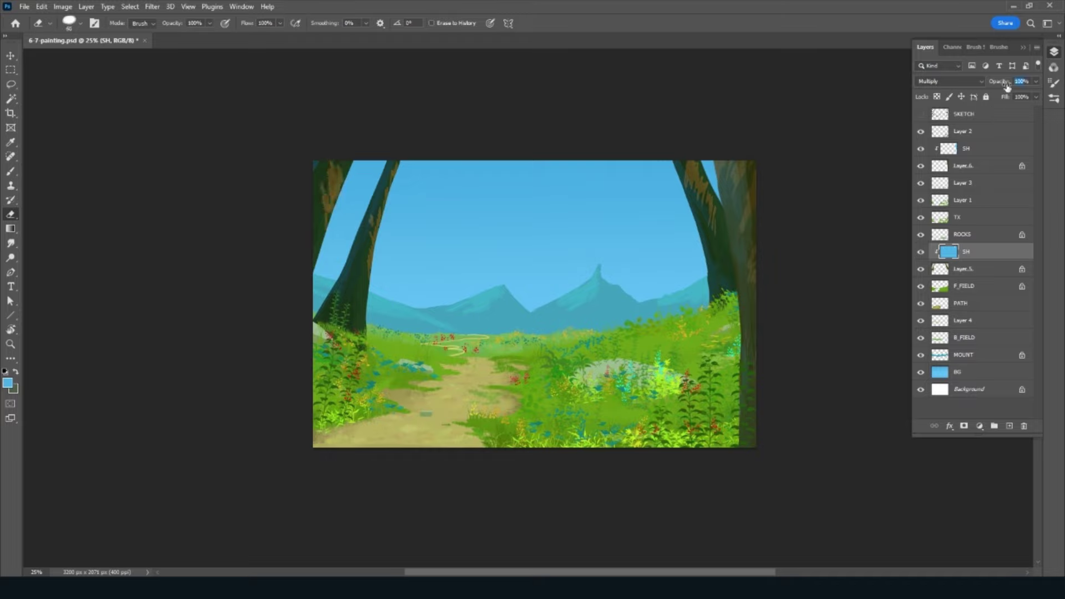
type("50")
key("Return")
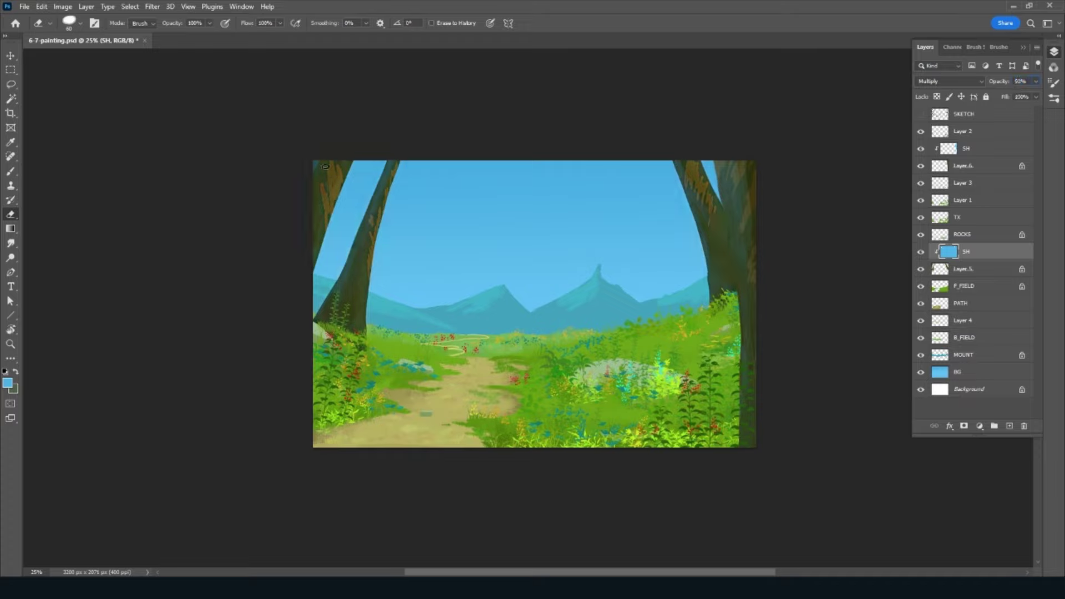
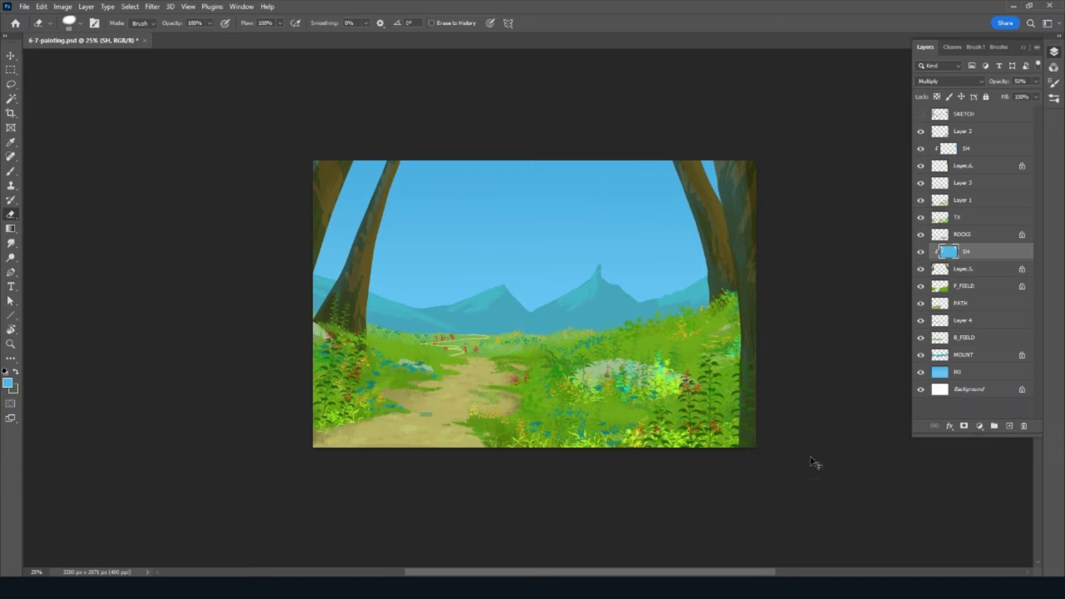
Step: Create a new layer named SLIGHT clipped to the SH layer
key("ctrl+shift+alt+n")
key("ctrl+s")
left_click(976, 258, "alt")
type("SLIGHT")
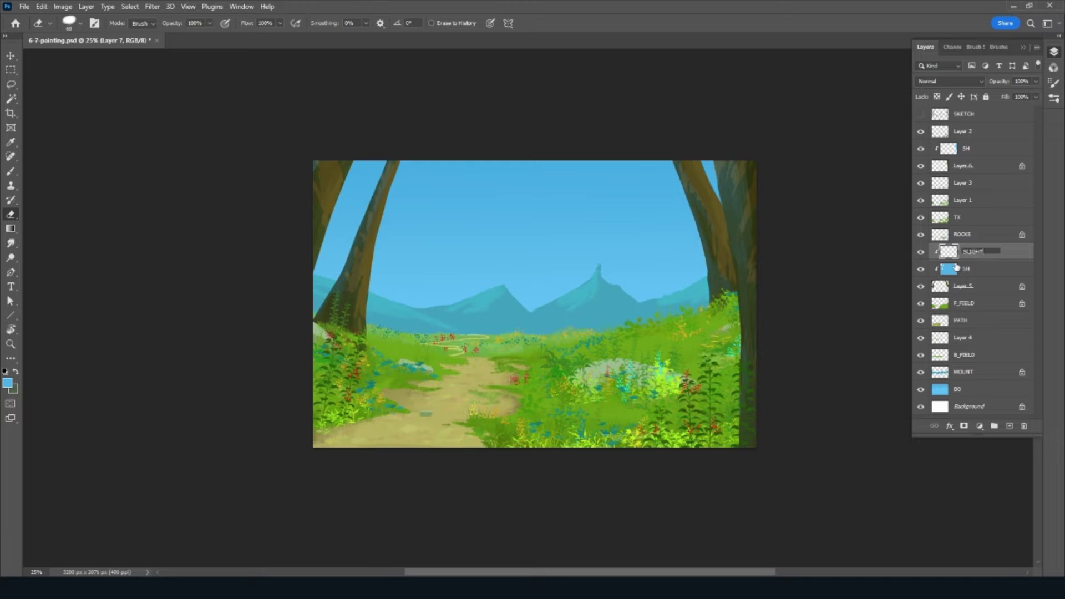
key("Return")
Step: Choose a bright yellow as the brush colour
key("b")
left_click(343, 379, "alt")
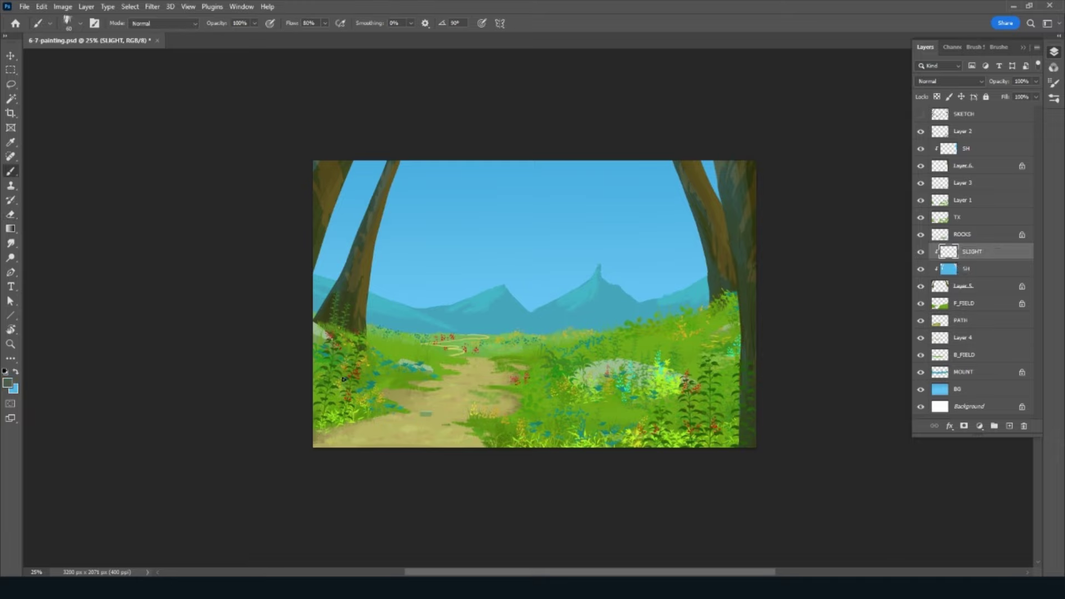
left_click(7, 384)
left_click_drag(923, 252, 925, 258)
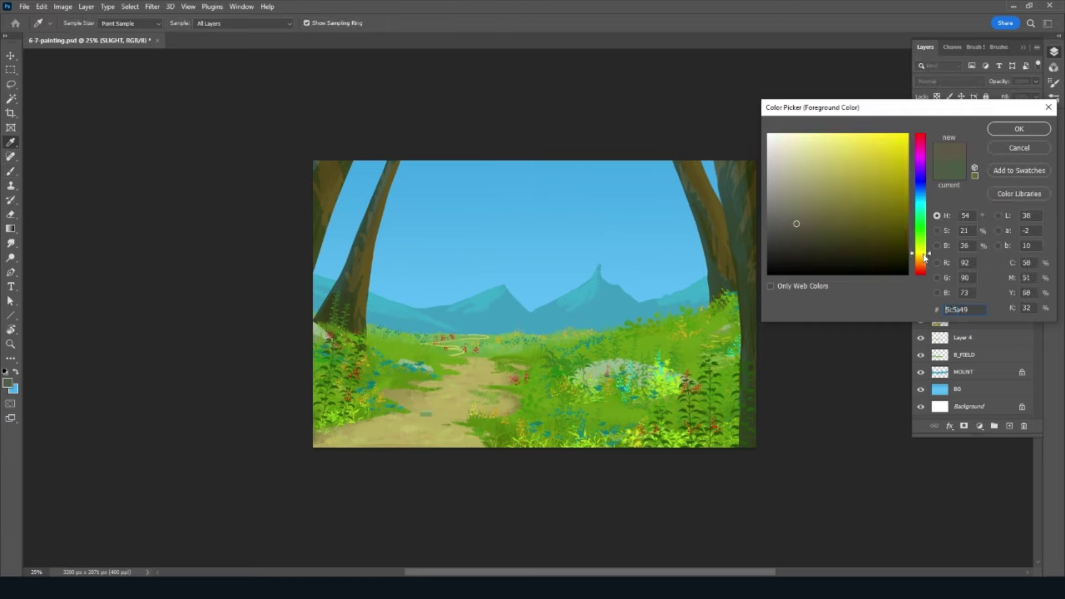
left_click(868, 162)
left_click(1019, 128)
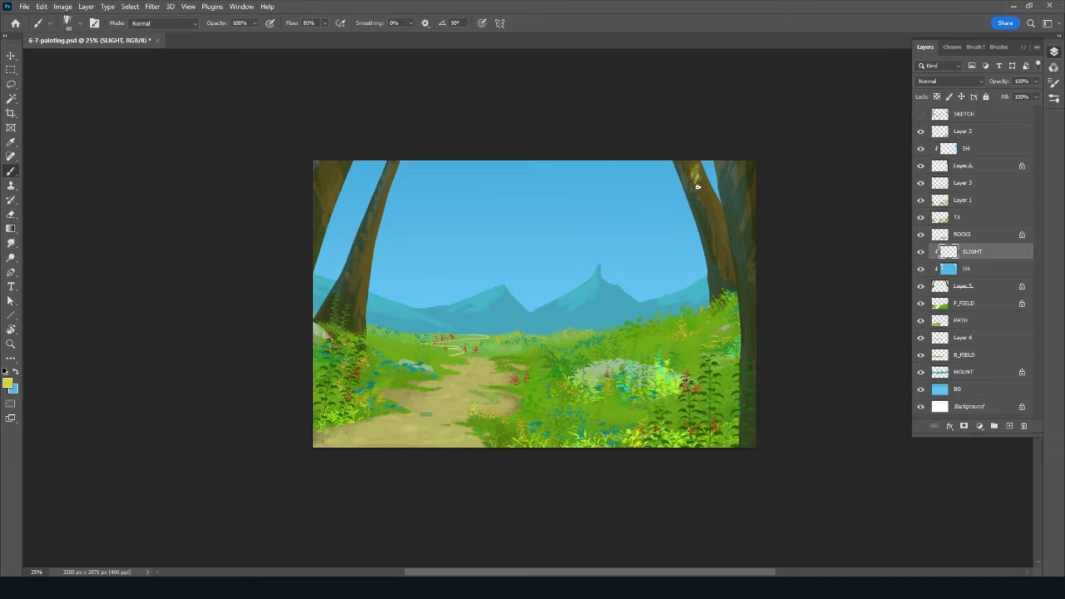
Step: Paint yellow on the right trunk and set SLIGHT to Hard Light
left_click_drag(707, 191, 705, 209)
key("x")
left_click(967, 271)
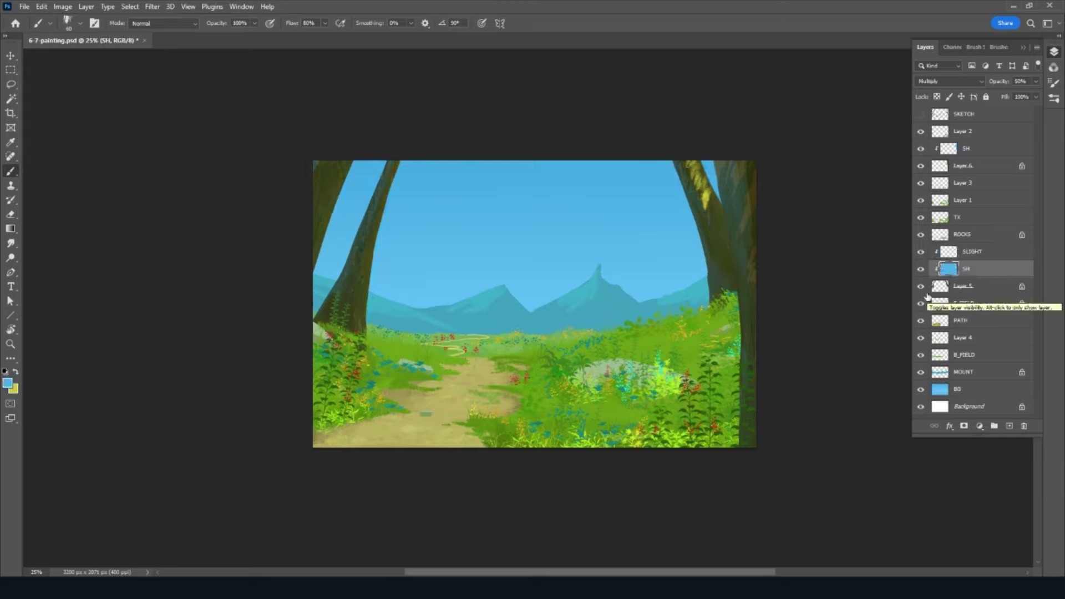
key("alt+bracketright")
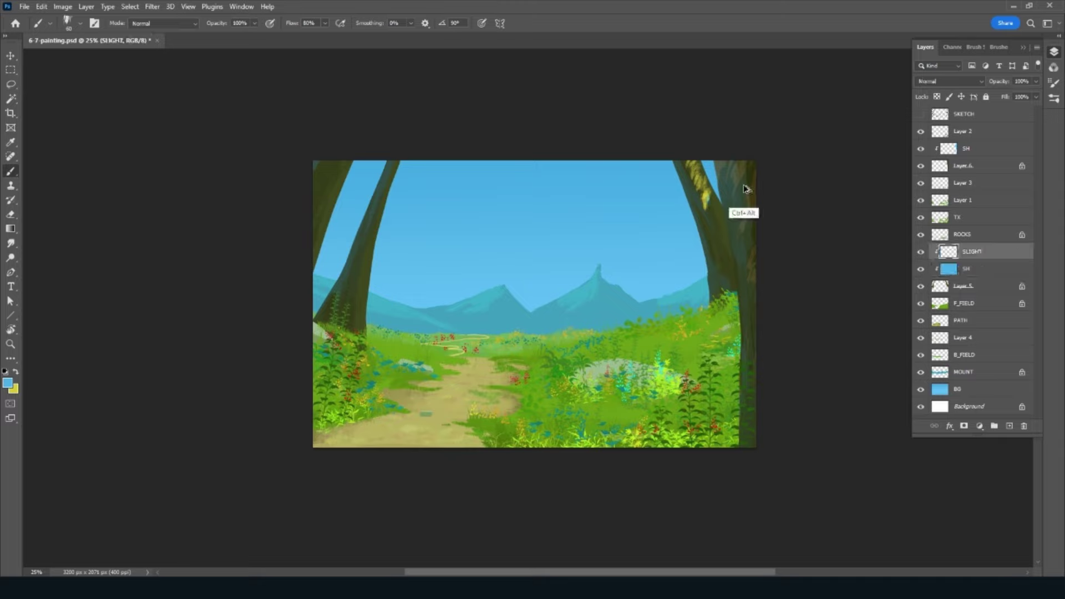
key("x")
left_click(947, 82)
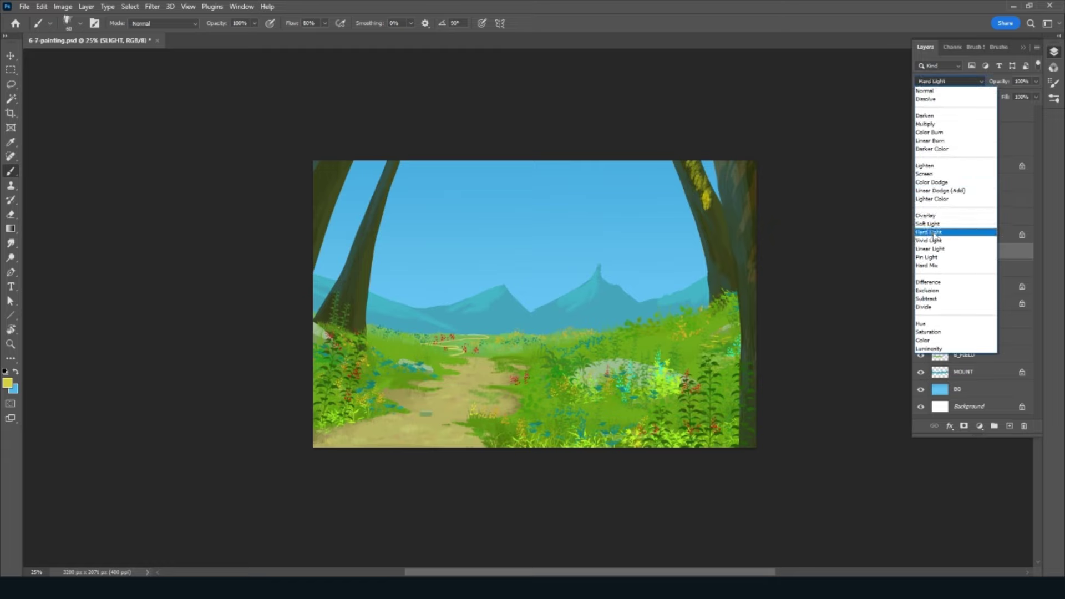
left_click(934, 232)
Step: Brush yellow sunlight highlights down the right trunk and onto the left trunks
mouse_move(689, 169)
left_mouse_down()
mouse_move(697, 200)
mouse_move(712, 205)
left_mouse_up()
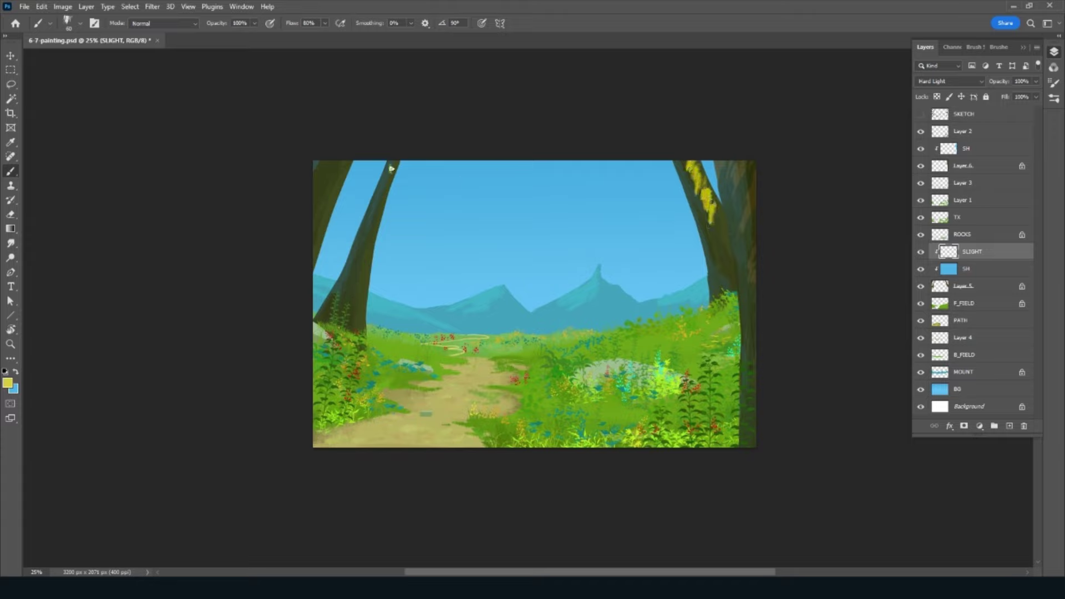
left_click_drag(380, 202, 374, 217)
mouse_move(342, 190)
left_mouse_down()
mouse_move(337, 162)
mouse_move(339, 176)
mouse_move(325, 174)
mouse_move(324, 210)
left_mouse_up()
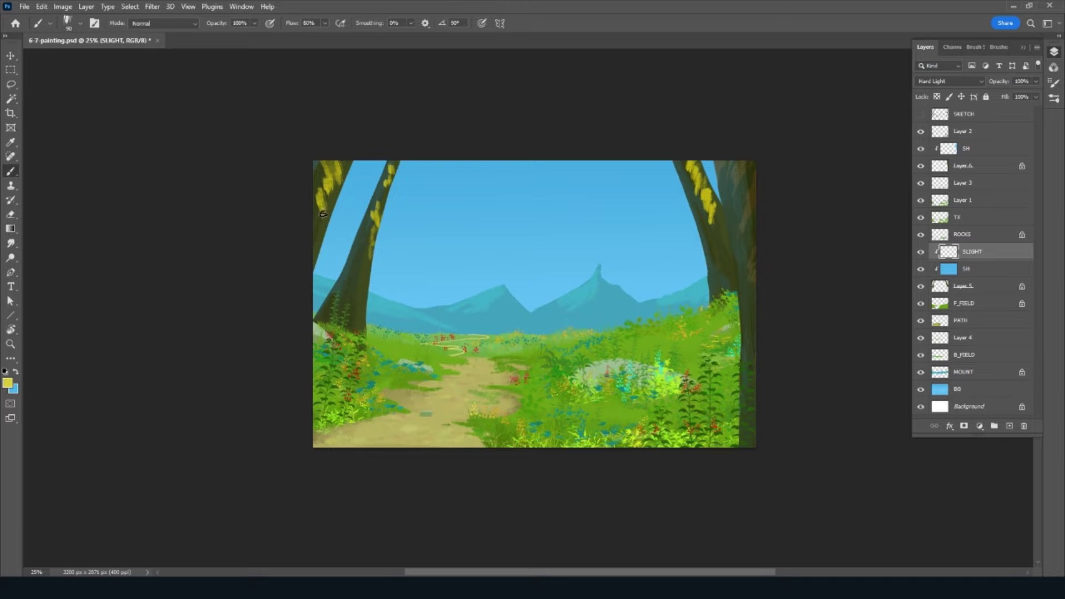
left_click(987, 149)
Step: Add a layer named LIGHT clipped to the upper SH layer and save
key("x")
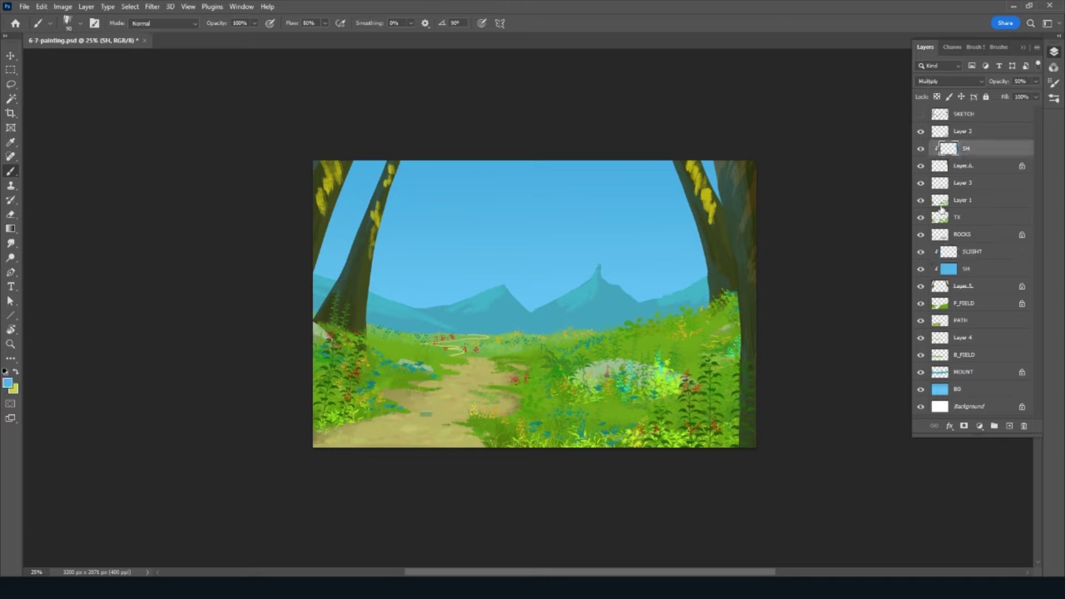
key("x")
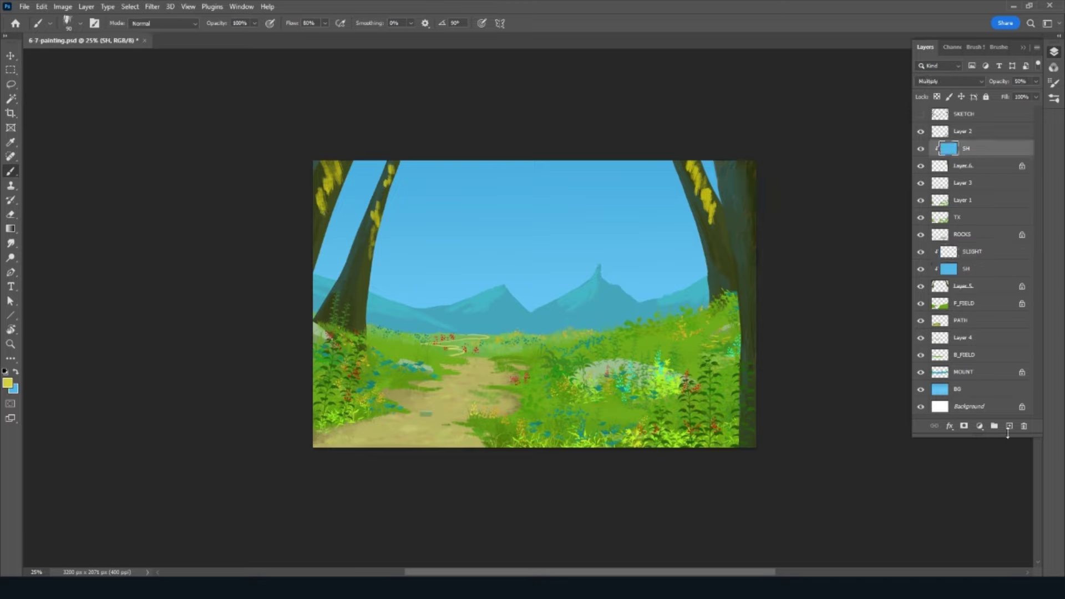
left_click(1008, 426)
left_click(971, 157, "alt")
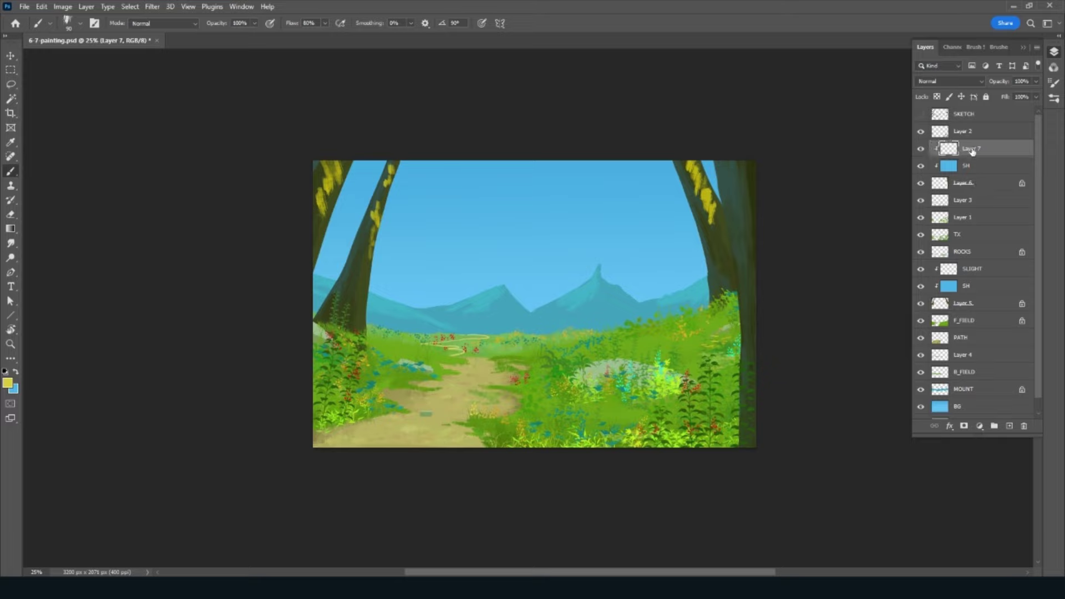
double_click(969, 149)
type("LIGHT")
key("Return")
key("ctrl+s")
Step: Set LIGHT to Hard Light and paint yellow highlights at the top-right corner
left_click(999, 270)
left_click(990, 154)
left_click(950, 81)
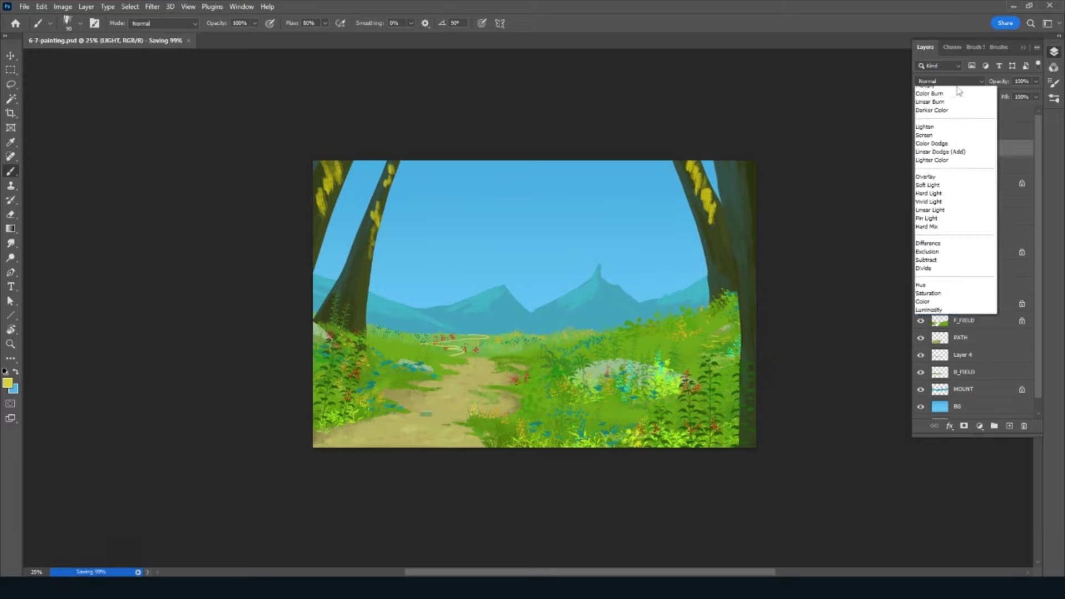
left_click(945, 238)
mouse_move(741, 168)
left_mouse_down()
mouse_move(754, 213)
mouse_move(748, 247)
left_mouse_up()
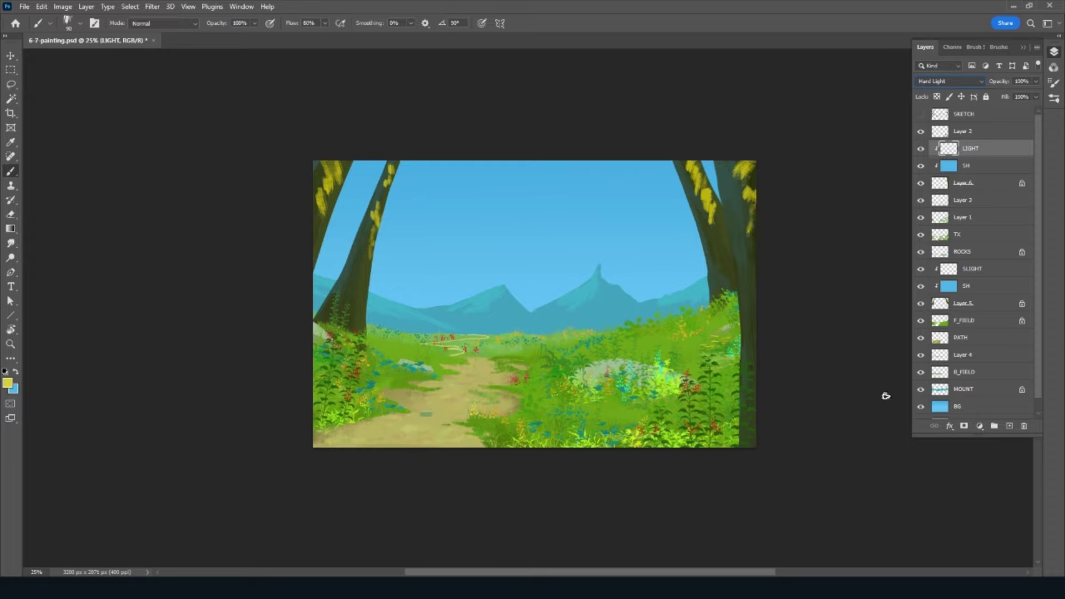
left_click(990, 134)
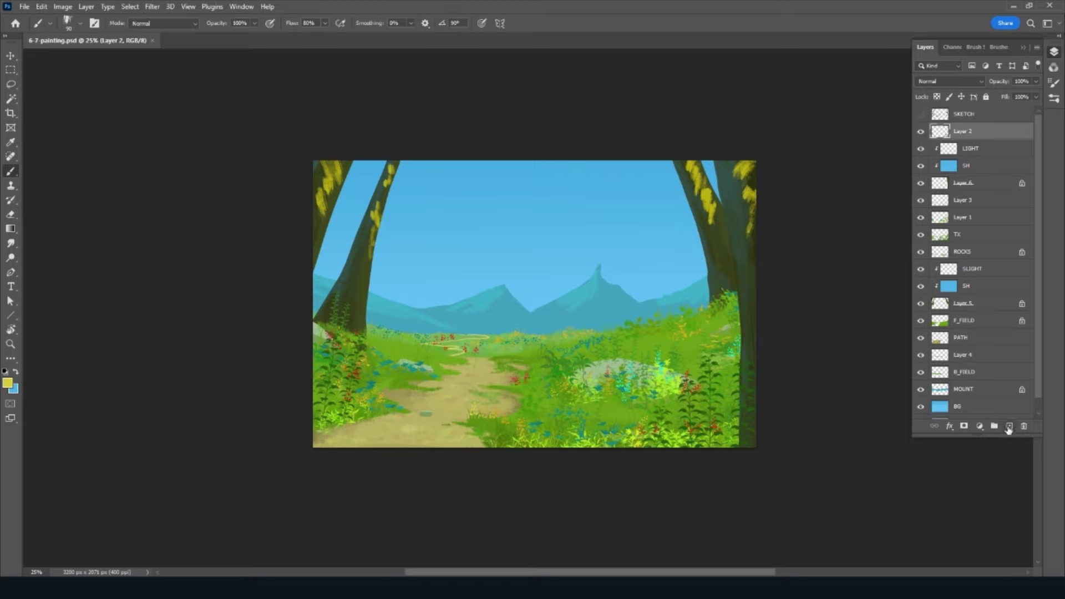
Step: Add a new empty layer named FIELD_SH above Layer 2
left_click(1008, 425)
double_click(962, 131)
type("FIELD SH")
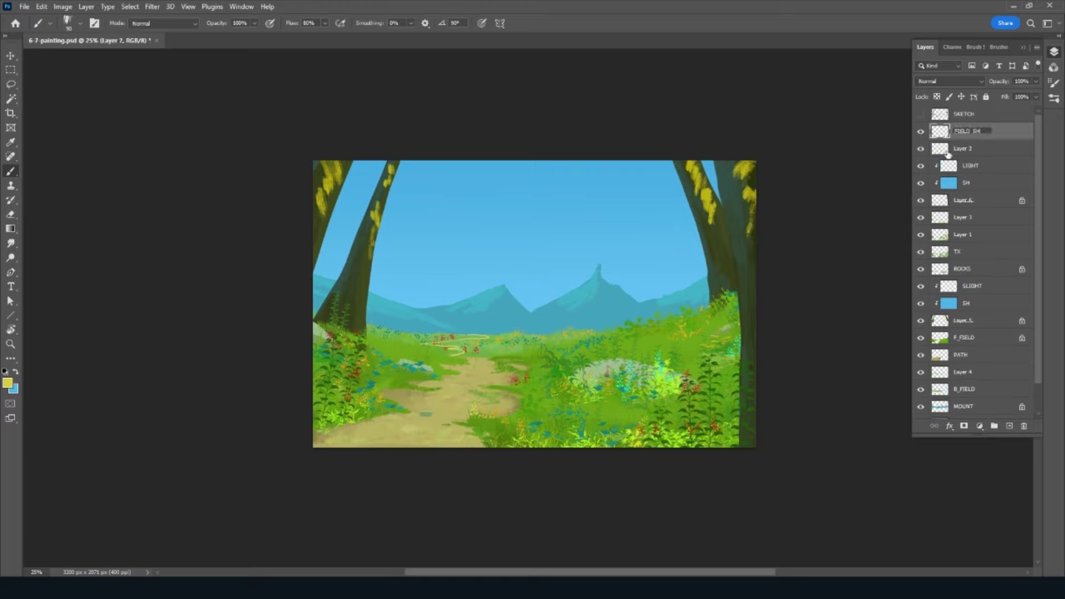
key("Return")
Step: Group Layer 2 through F_FIELD as F_FIELD, save, and clip FIELD_SH onto it
left_click(970, 148)
left_click(987, 337, "shift")
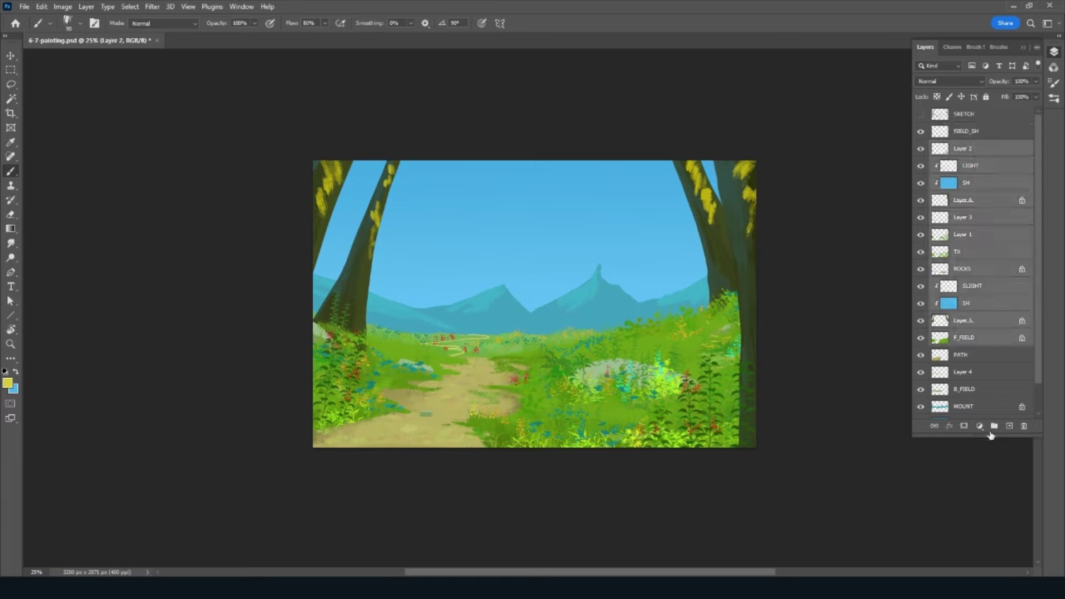
key("ctrl+g")
double_click(963, 147)
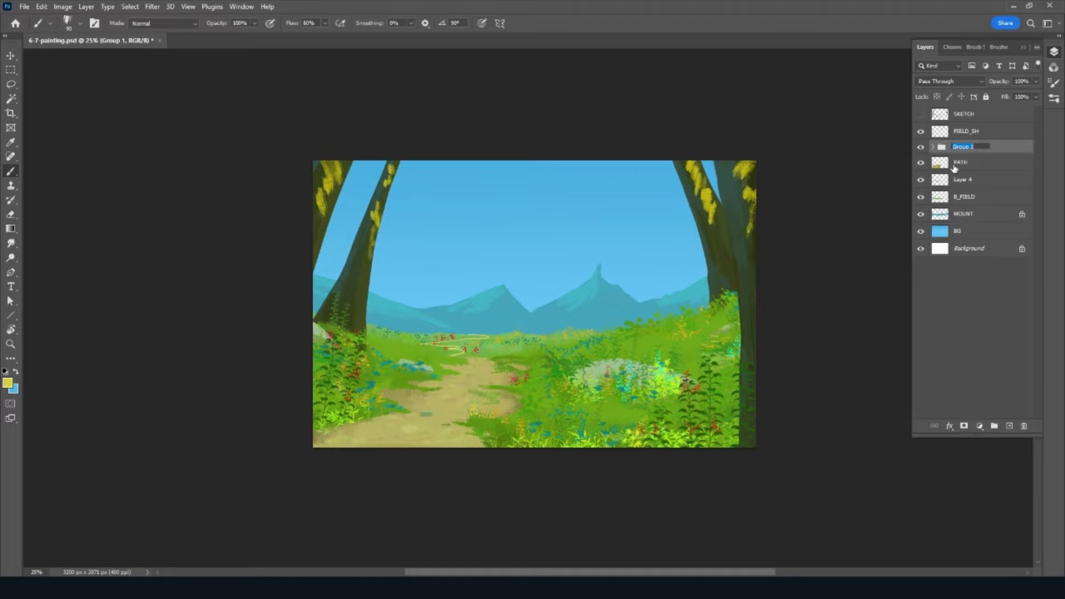
type("FIE")
type("LD")
key("Return")
key("ctrl+s")
left_click(934, 147)
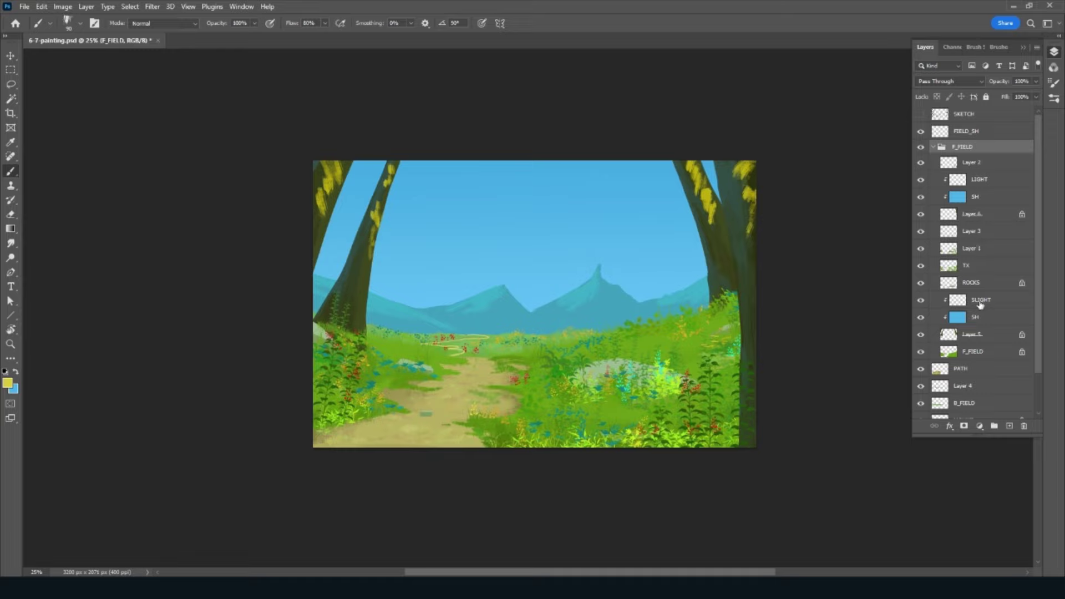
left_click(992, 139, "alt")
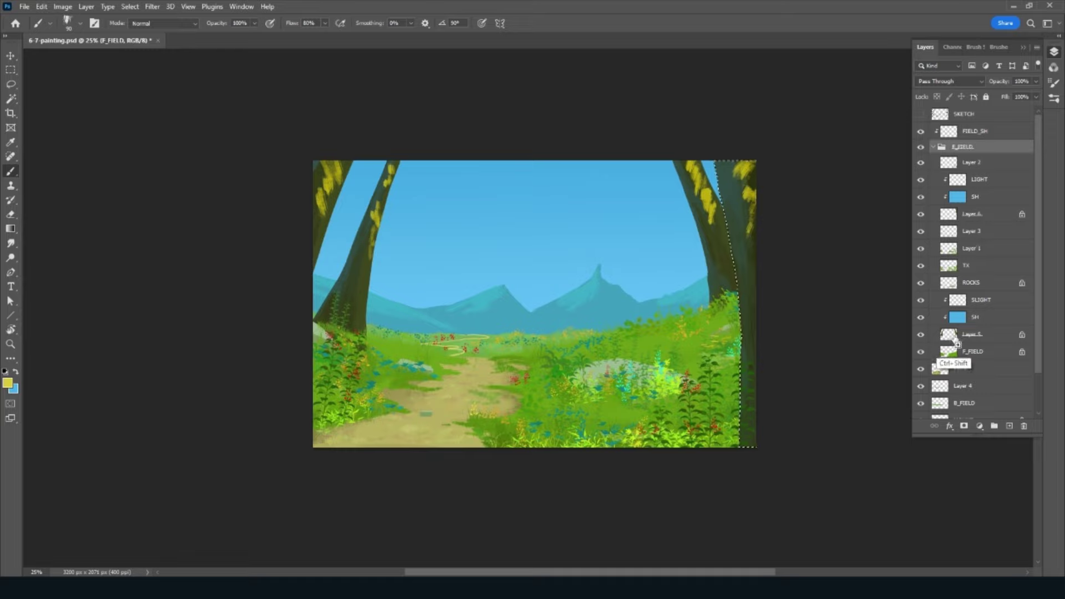
Step: Load the foreground layer as a selection and set FIELD_SH to Multiply
left_click(946, 347, "ctrl")
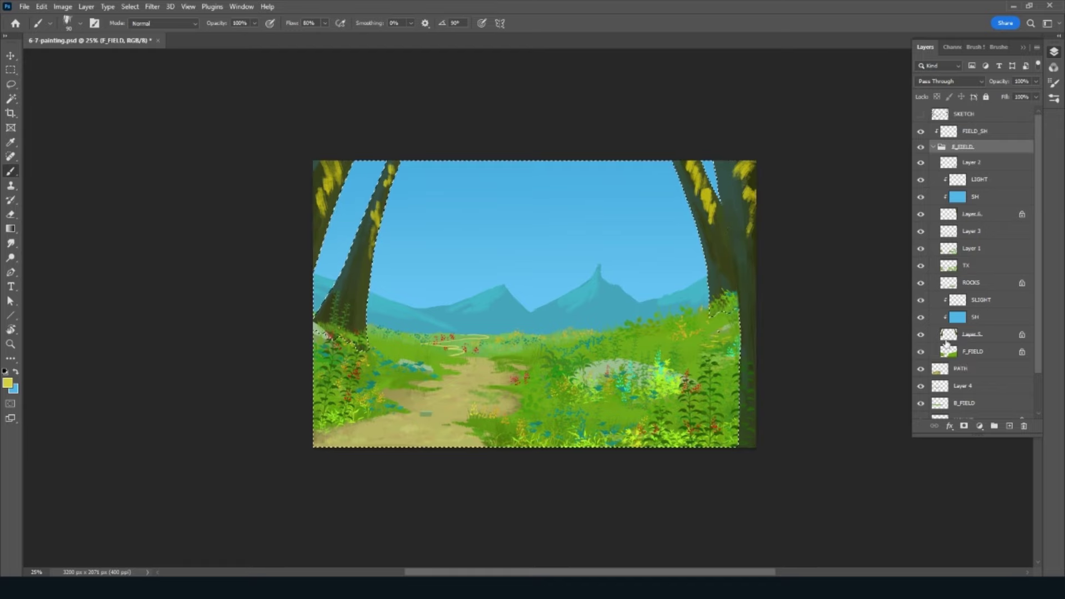
key("r")
mouse_move(585, 481)
left_mouse_down()
mouse_move(643, 438)
mouse_move(582, 454)
left_mouse_up()
key("x")
key("bracketright")
key("bracketright")
key("bracketright")
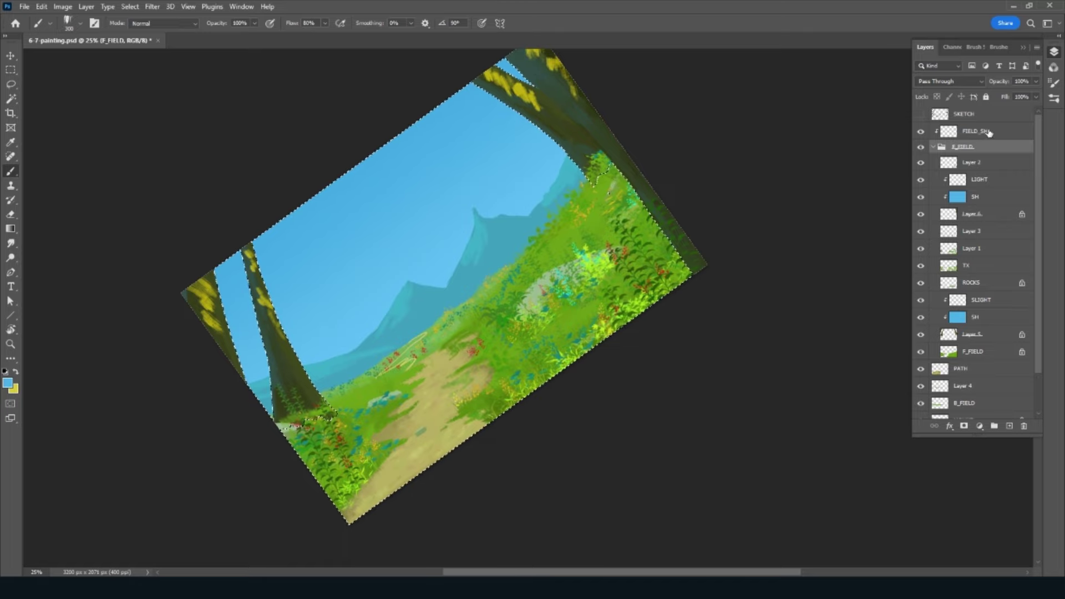
key("alt+bracketright")
key("bracketleft")
key("bracketleft")
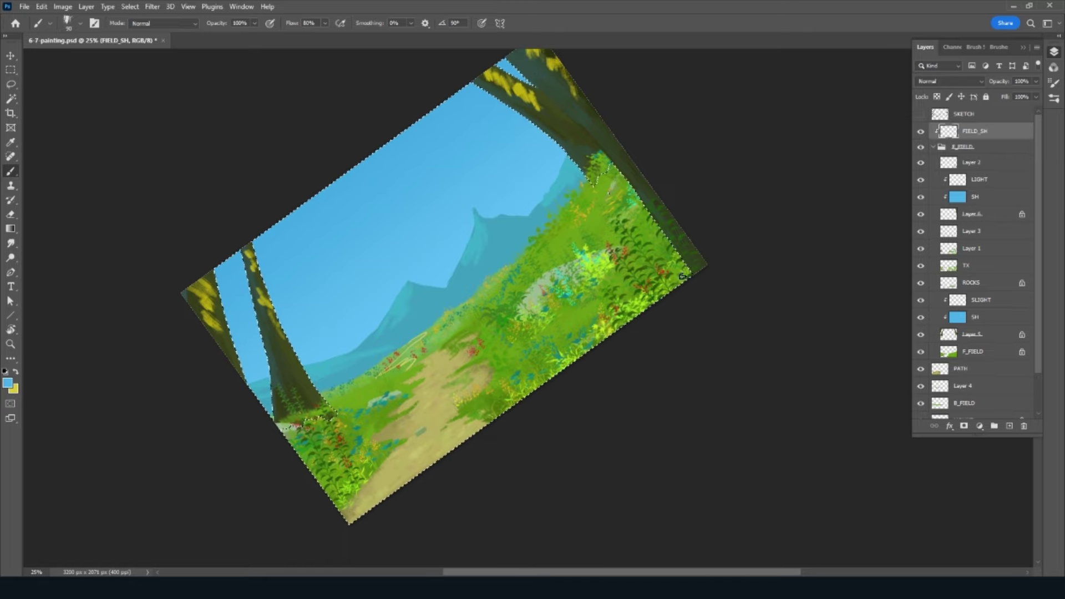
left_click_drag(640, 312, 689, 273)
left_click(948, 81)
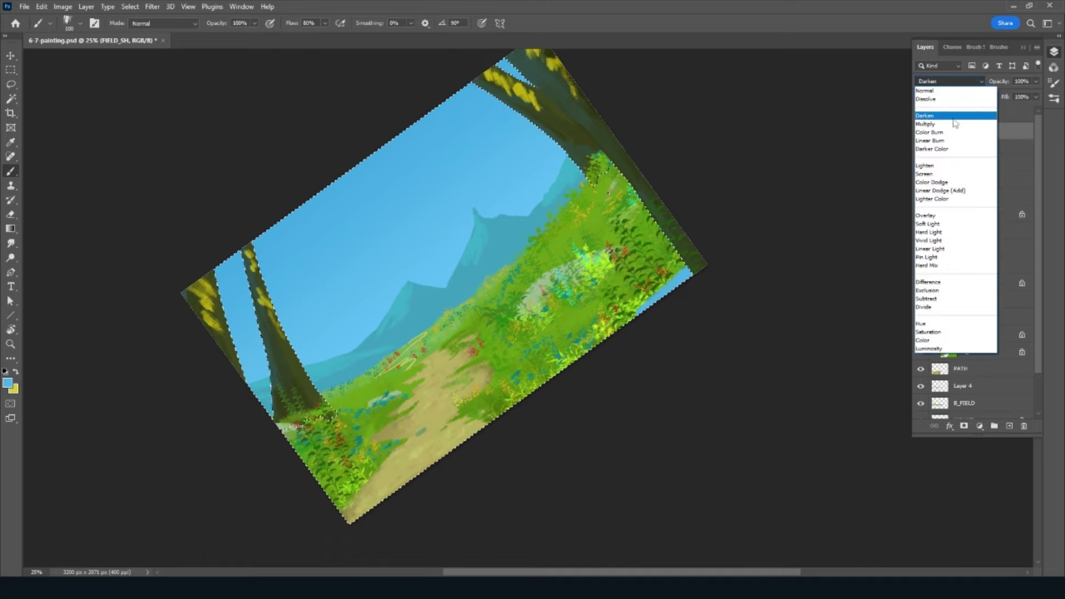
left_click(942, 107)
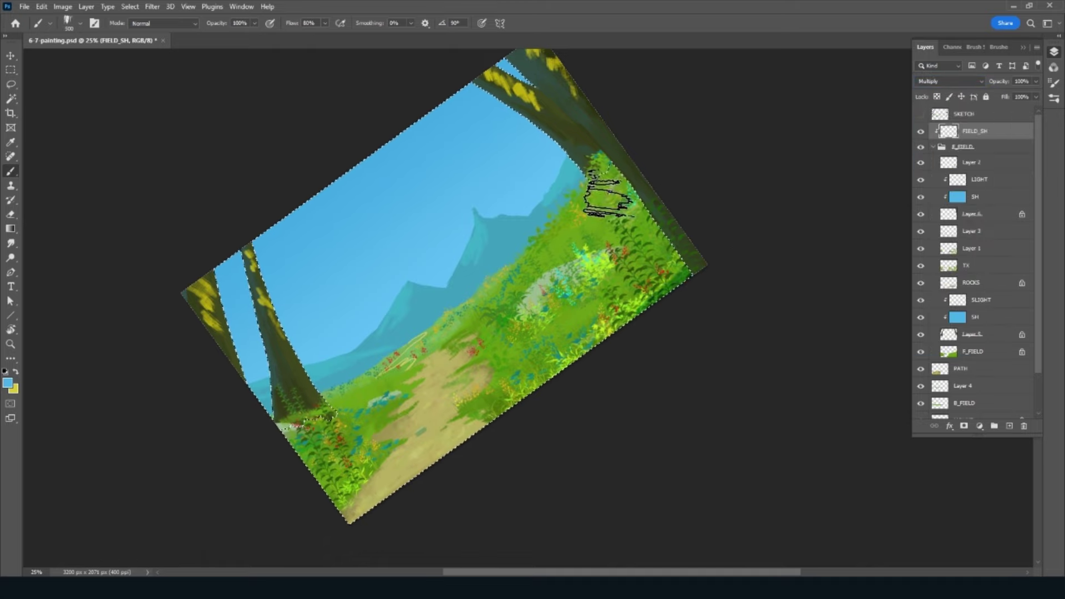
Step: Paint darker shadows over the right-side grass, bluish rocks and grass beside the path
key("bracketright")
key("bracketright")
key("bracketright")
left_click_drag(596, 222, 570, 237)
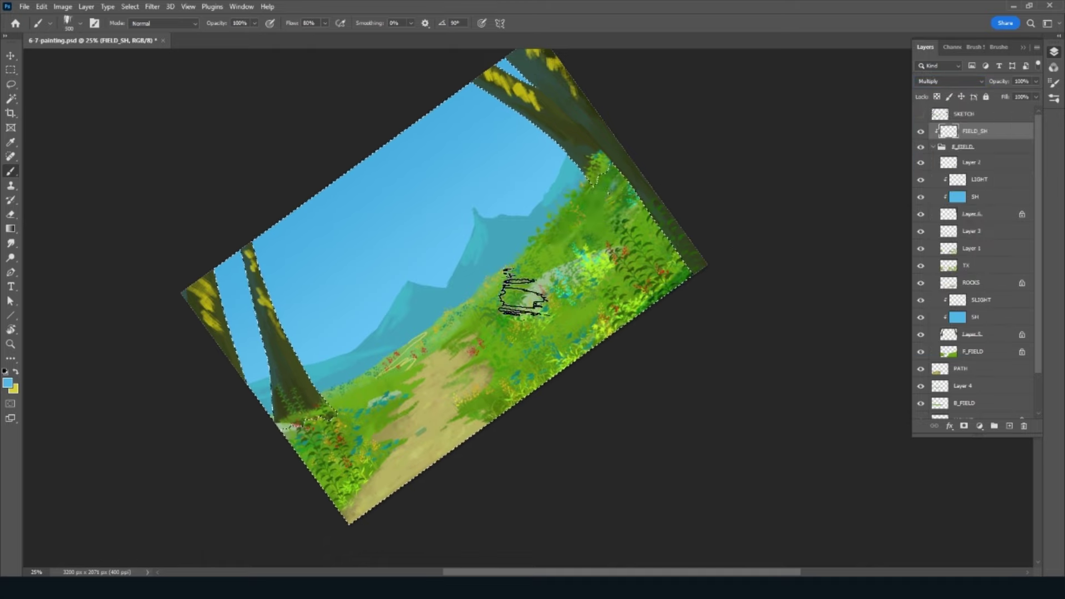
left_click_drag(518, 297, 570, 245)
mouse_move(480, 339)
left_mouse_down()
mouse_move(500, 304)
mouse_move(451, 363)
left_mouse_up()
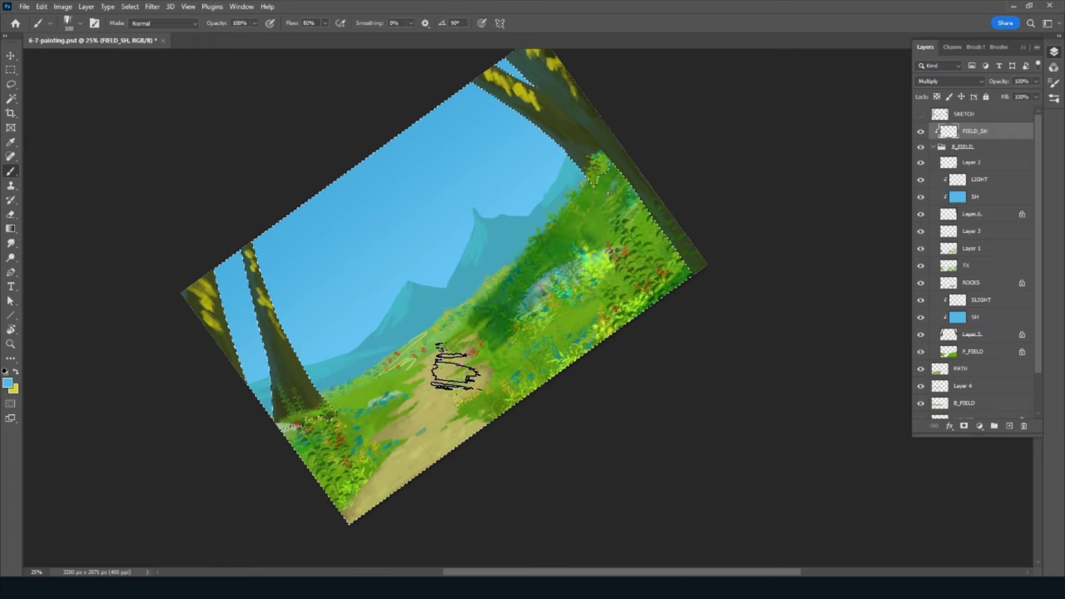
key("bracketleft")
key("bracketleft")
key("bracketleft")
left_click_drag(535, 302, 558, 260)
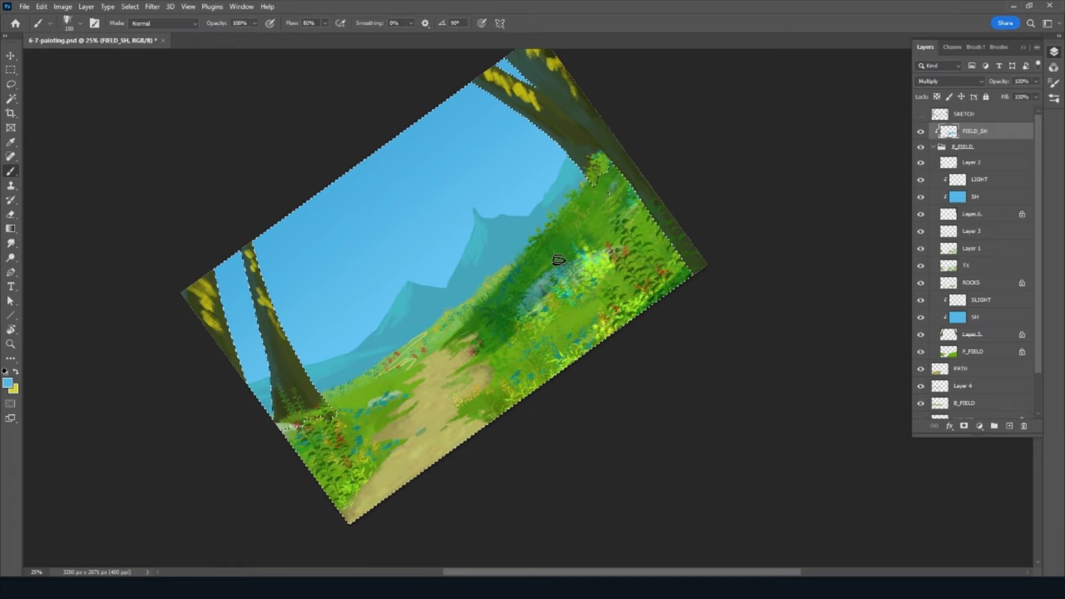
left_click_drag(510, 341, 458, 370)
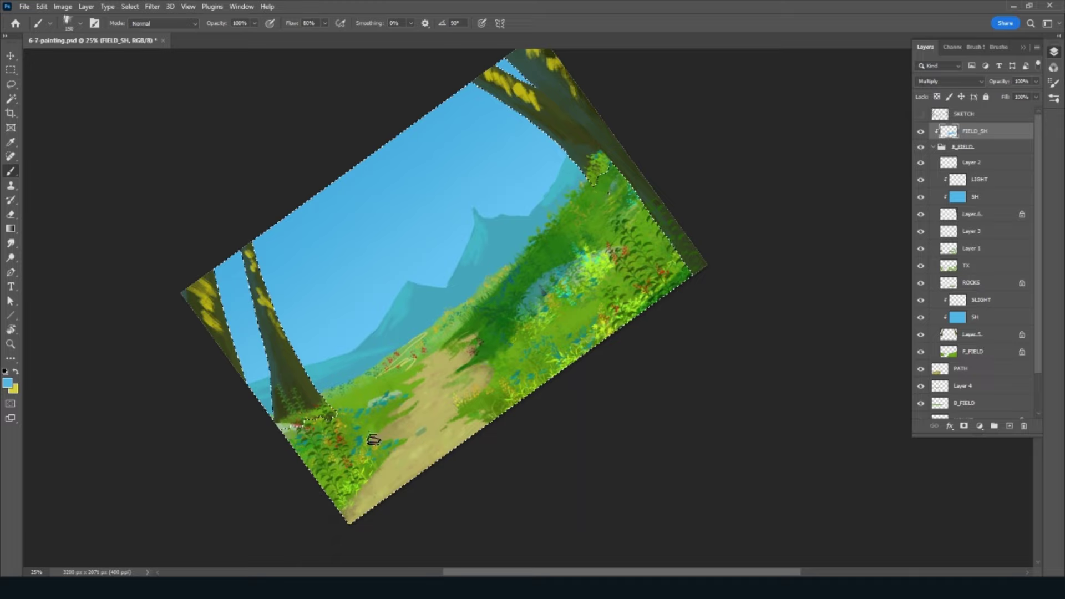
left_click_drag(369, 435, 491, 375)
Step: Shade the path, grass by the left trunk base and middle field on FIELD_SH
left_click_drag(990, 369, 990, 366)
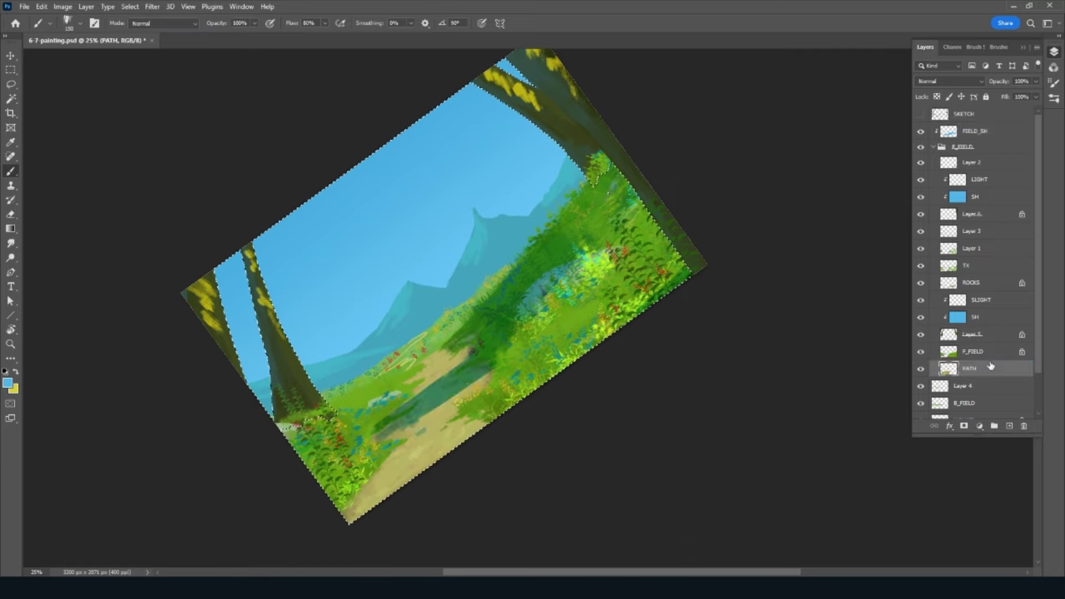
left_click(984, 132)
mouse_move(488, 396)
left_mouse_down()
mouse_move(506, 362)
mouse_move(421, 427)
left_mouse_up()
key("bracketright")
key("bracketright")
mouse_move(379, 462)
left_mouse_down()
mouse_move(311, 438)
mouse_move(329, 473)
mouse_move(321, 494)
mouse_move(333, 439)
mouse_move(399, 435)
mouse_move(361, 484)
mouse_move(404, 466)
mouse_move(360, 490)
mouse_move(465, 388)
mouse_move(332, 466)
mouse_move(487, 364)
left_mouse_up()
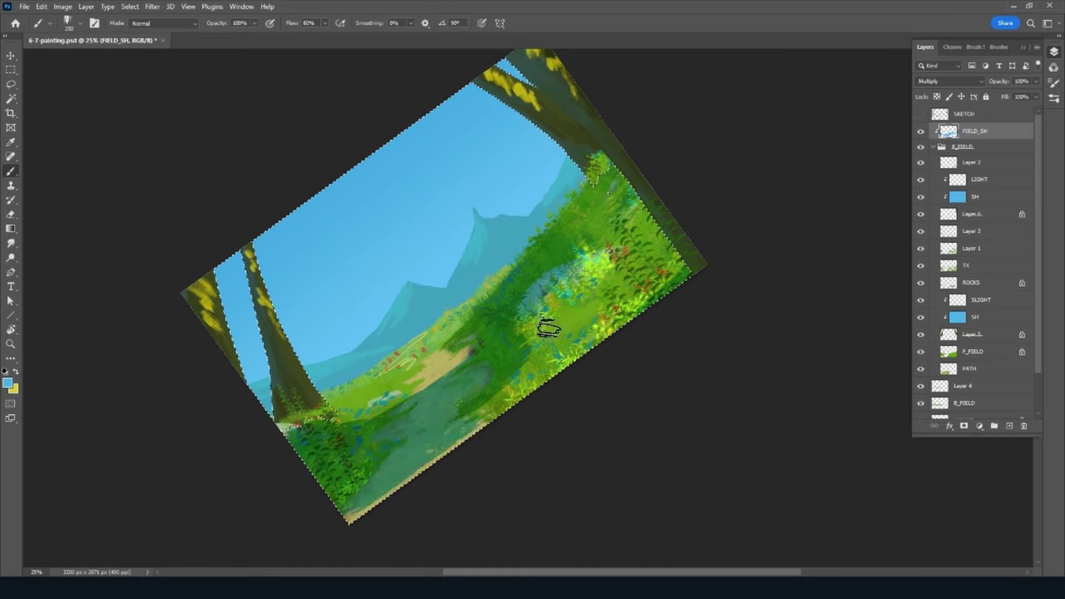
mouse_move(549, 328)
left_mouse_down()
mouse_move(604, 222)
mouse_move(608, 231)
mouse_move(614, 215)
mouse_move(611, 230)
mouse_move(618, 218)
mouse_move(632, 225)
mouse_move(527, 374)
mouse_move(531, 361)
left_mouse_up()
key("bracketleft")
key("bracketleft")
key("bracketleft")
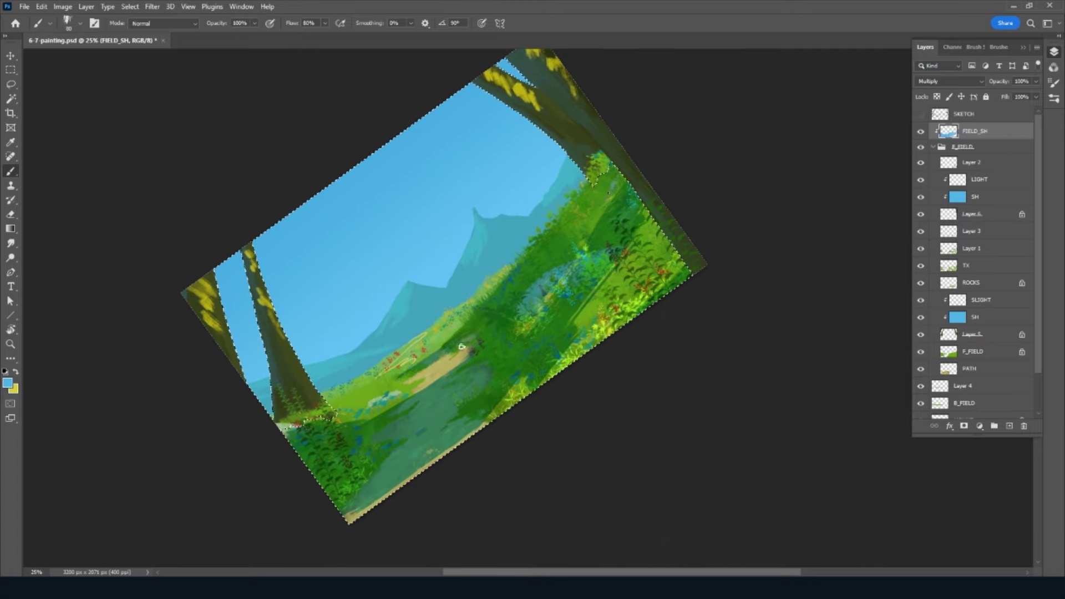
Step: Clear the selection and darken the lower-right edge, ferns and both trunk bases
key("ctrl+d")
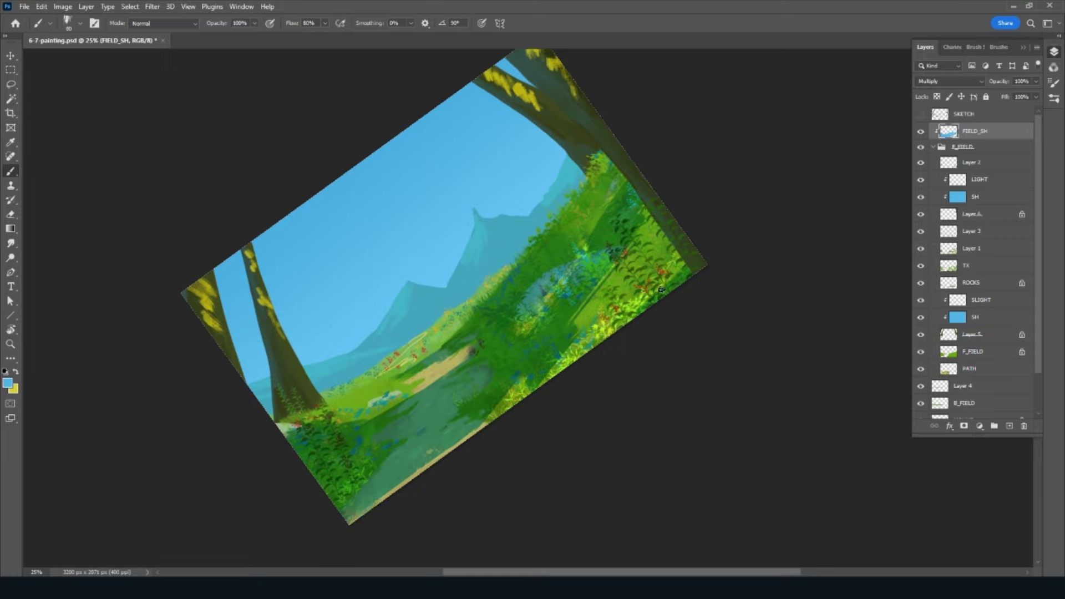
key("bracketright")
key("bracketright")
key("bracketright")
mouse_move(696, 266)
left_mouse_down()
mouse_move(629, 309)
mouse_move(493, 432)
left_mouse_up()
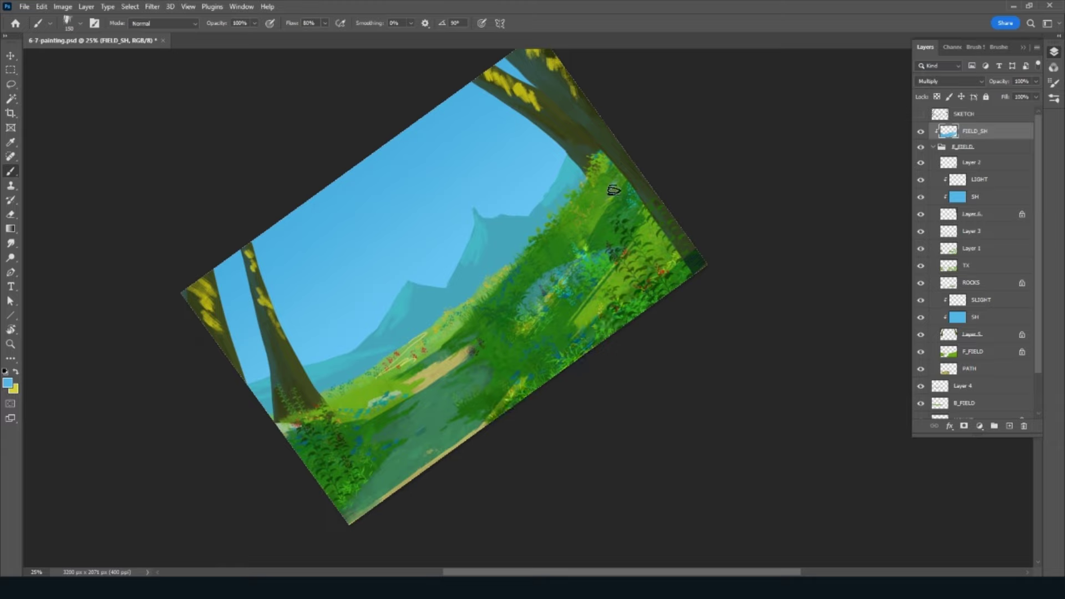
mouse_move(607, 182)
left_mouse_down()
mouse_move(565, 221)
mouse_move(571, 190)
mouse_move(542, 209)
mouse_move(584, 197)
mouse_move(518, 275)
left_mouse_up()
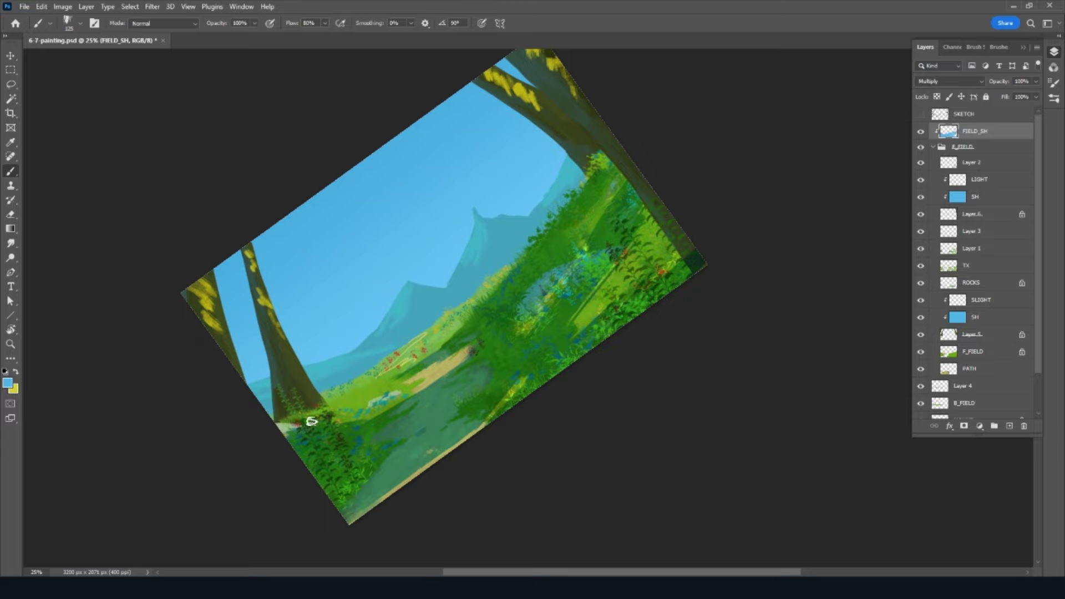
mouse_move(297, 420)
left_mouse_down()
mouse_move(273, 423)
mouse_move(280, 430)
mouse_move(305, 414)
mouse_move(272, 388)
mouse_move(252, 316)
mouse_move(267, 346)
left_mouse_up()
mouse_move(311, 411)
left_mouse_down()
mouse_move(264, 340)
mouse_move(315, 419)
mouse_move(383, 415)
left_mouse_up()
key("Escape")
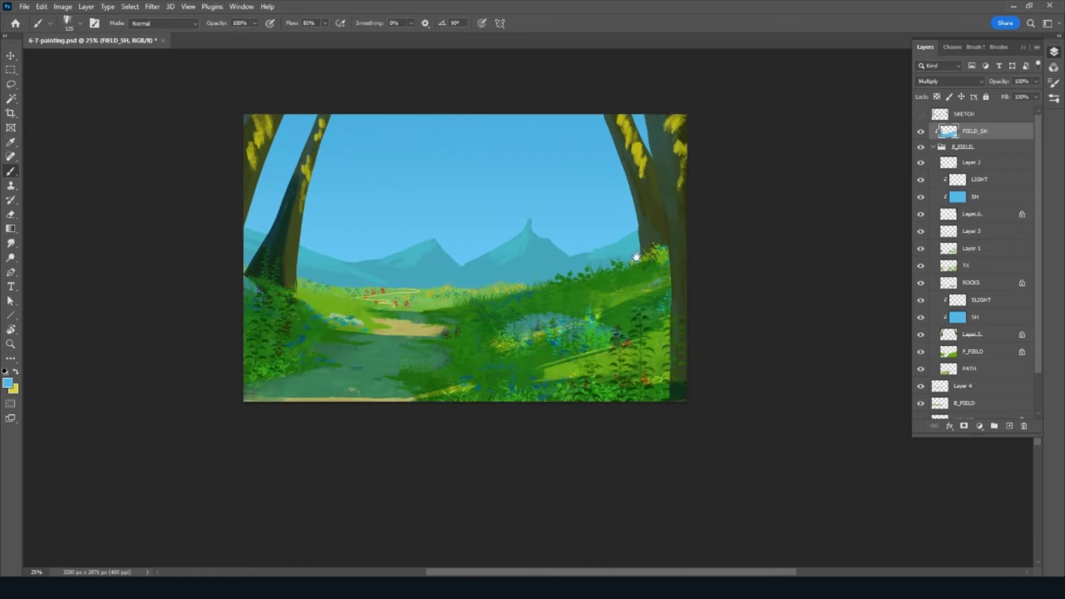
mouse_move(599, 320)
left_mouse_down()
mouse_move(583, 244)
mouse_move(605, 310)
left_mouse_up()
Step: Cover the light grass streaks, tan lower-right stripe and path-edge patches with darker green
key("r")
mouse_move(483, 464)
left_mouse_down()
mouse_move(601, 459)
mouse_move(622, 421)
left_mouse_up()
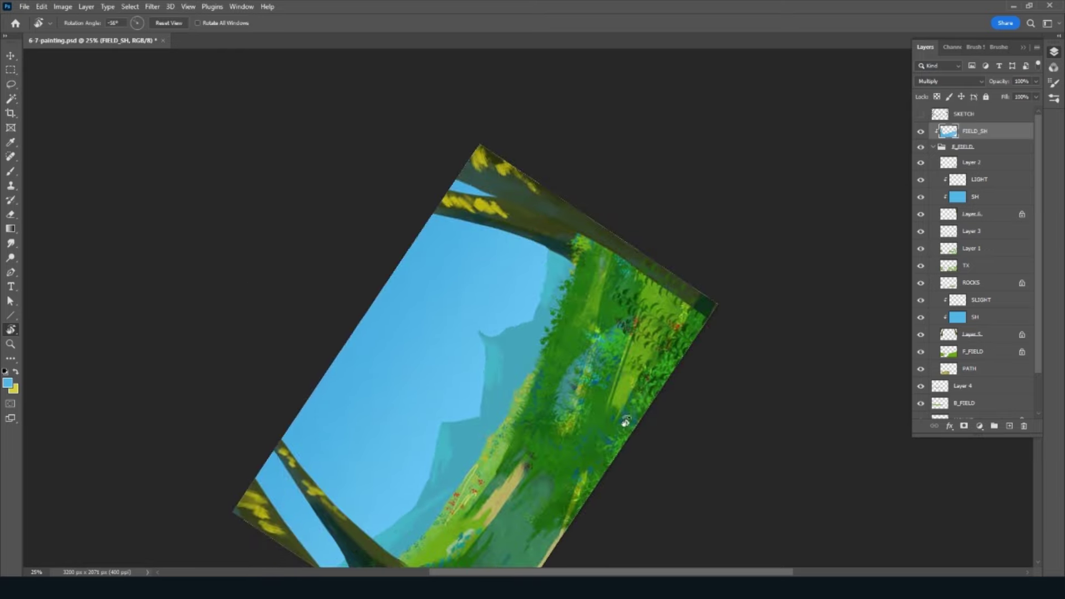
scroll(625, 376, "up", 1)
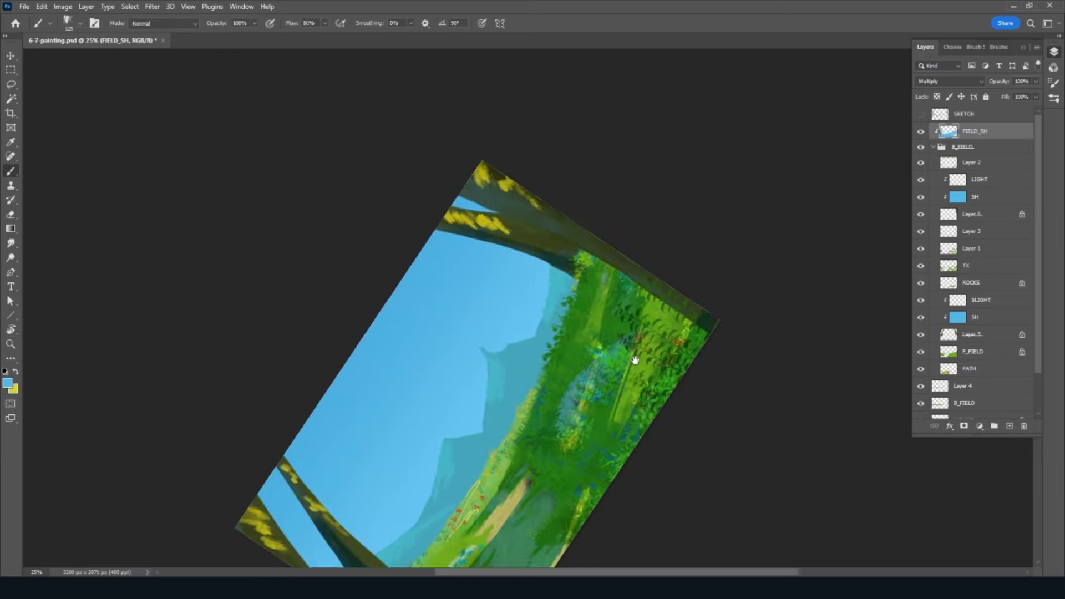
scroll(571, 424, "down", 3)
key("bracketright")
key("bracketright")
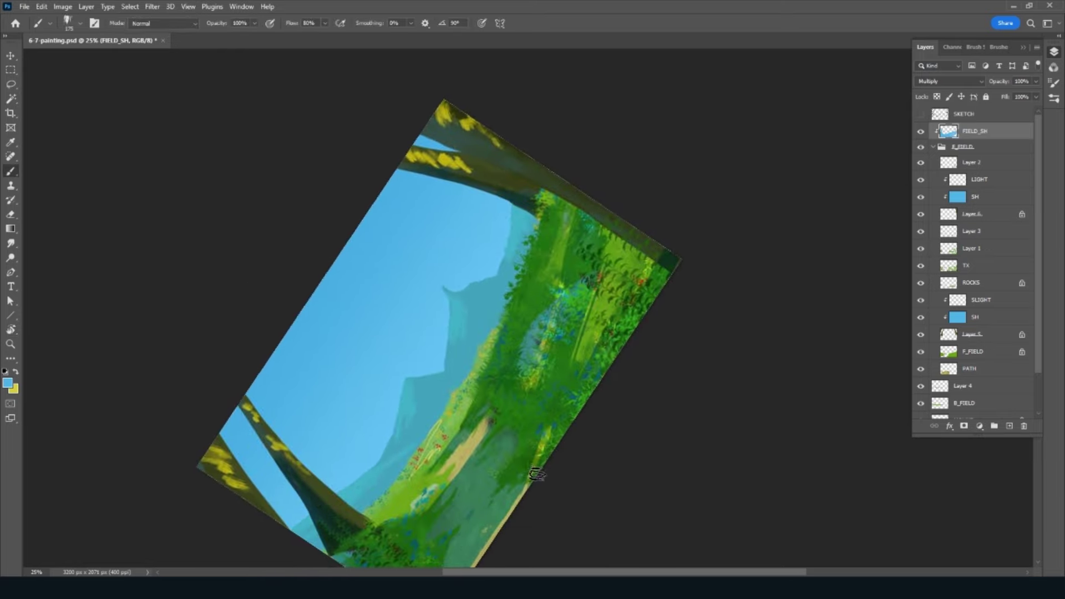
left_click_drag(544, 435, 537, 472)
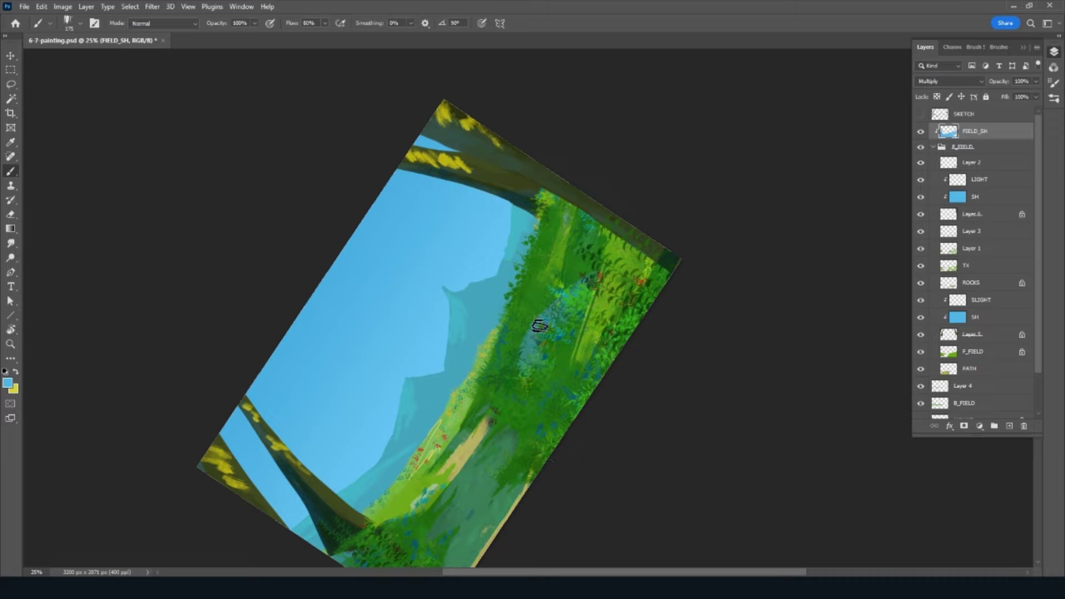
left_click_drag(564, 230, 564, 280)
mouse_move(580, 349)
left_mouse_down()
mouse_move(601, 266)
mouse_move(582, 355)
left_mouse_up()
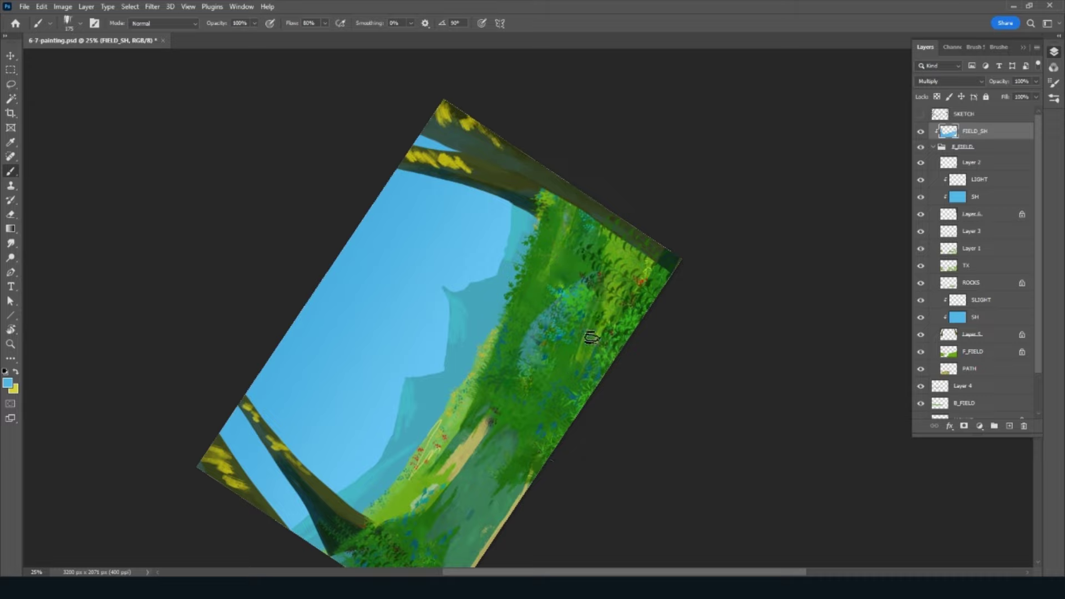
left_click_drag(626, 260, 639, 281)
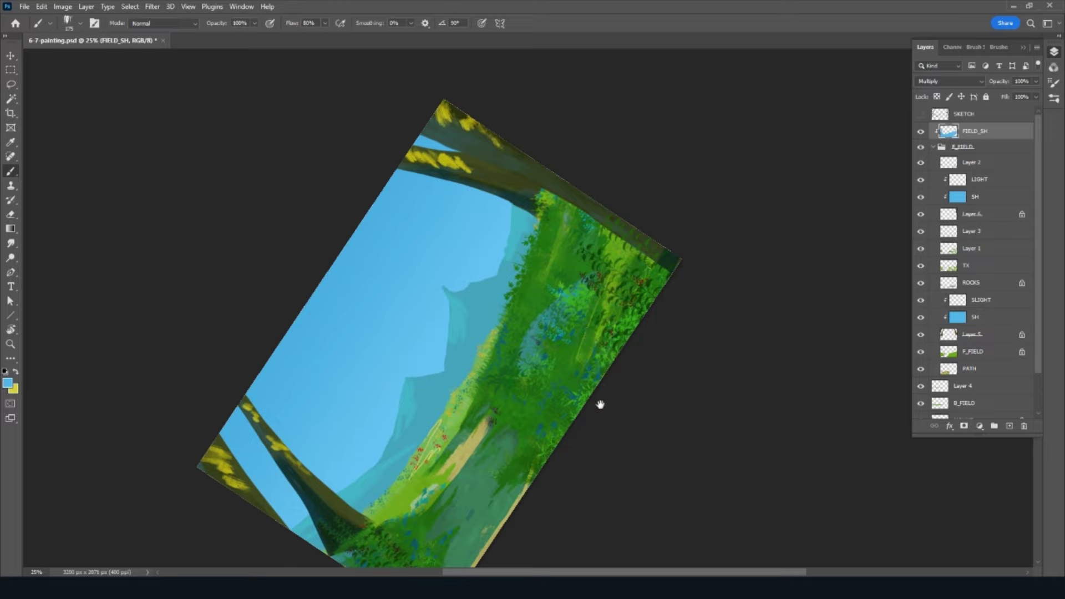
left_click_drag(600, 404, 637, 247)
left_click_drag(481, 449, 563, 316)
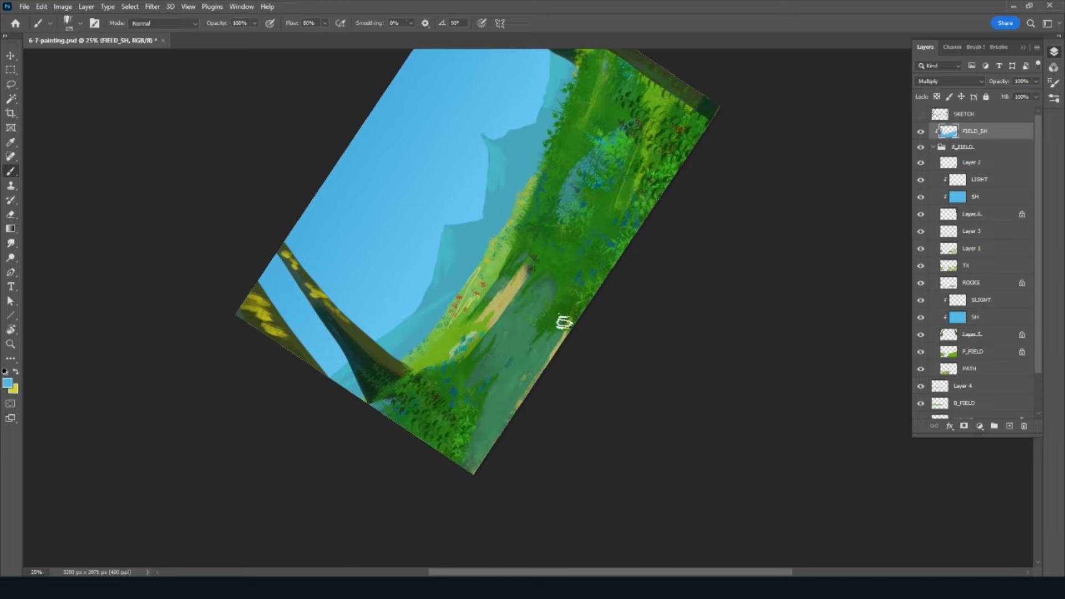
left_click_drag(484, 343, 438, 373)
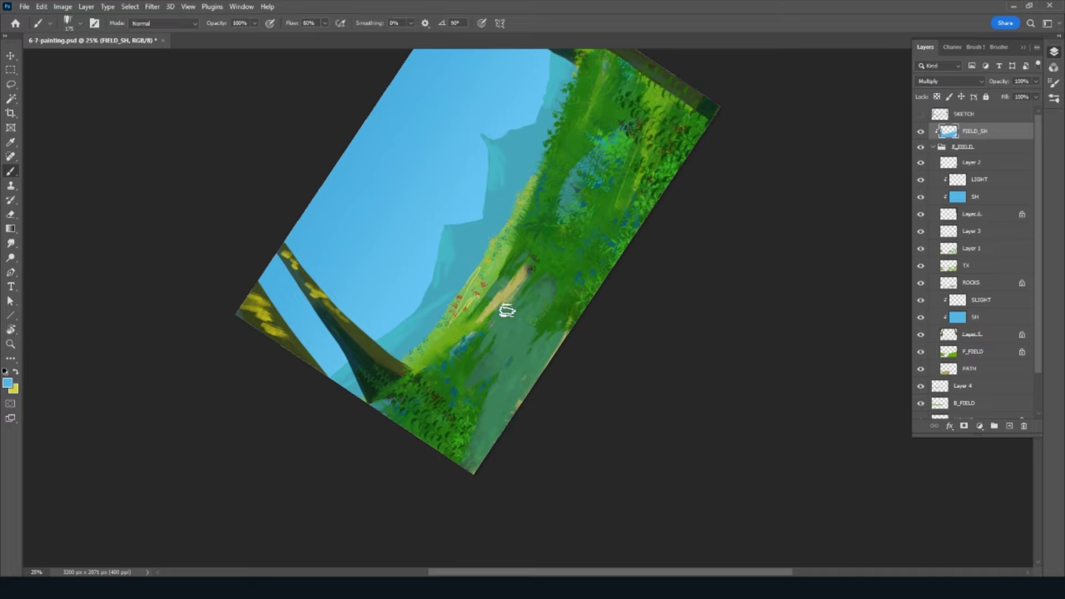
key("Escape")
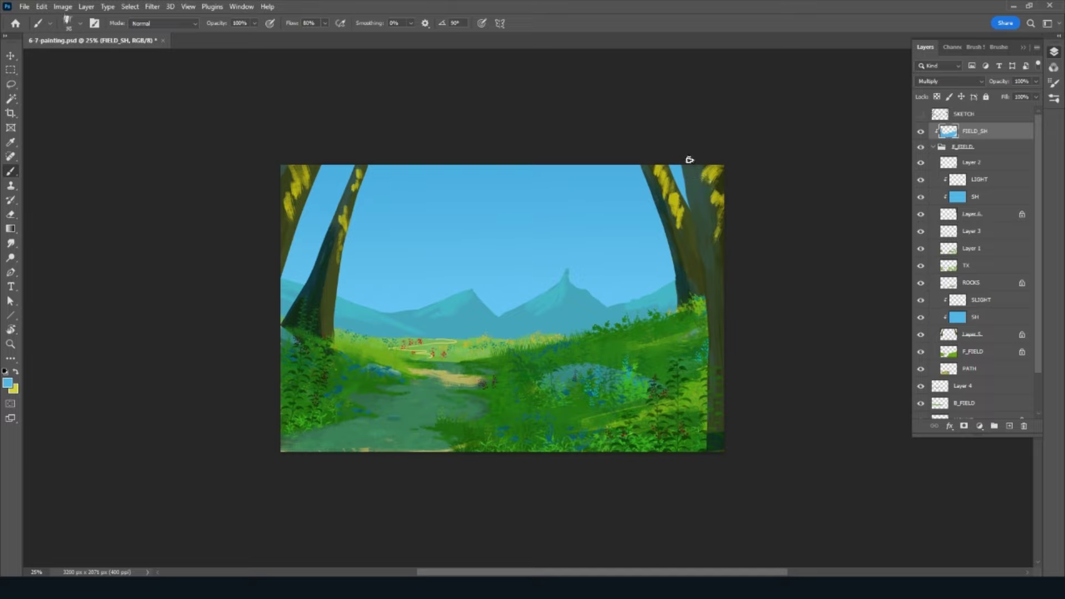
Step: Fill the sky gap between right trunks and tone down both trunks' yellow highlights
left_click_drag(687, 162, 692, 203)
left_click_drag(693, 166, 709, 222)
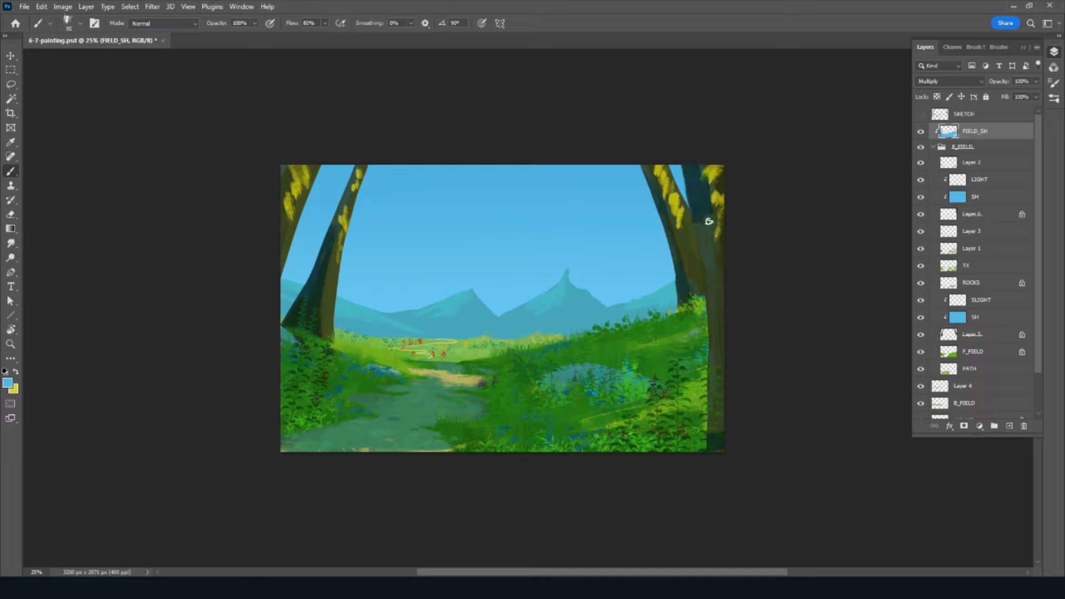
key("bracketright")
key("bracketright")
key("bracketright")
left_click_drag(703, 166, 726, 388)
key("bracketleft")
key("bracketleft")
key("bracketleft")
key("bracketleft")
key("bracketleft")
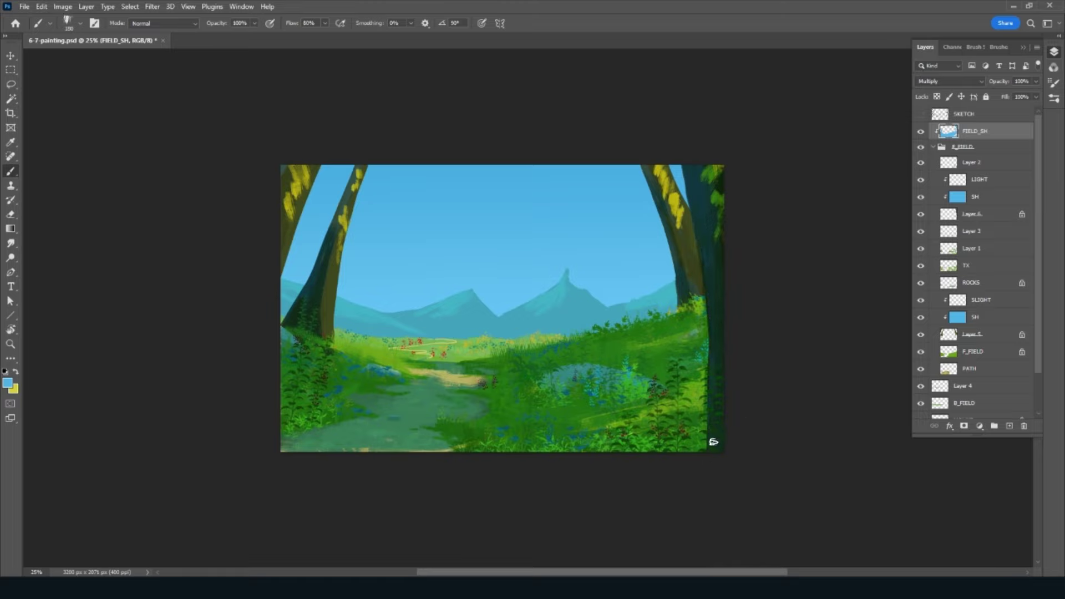
key("bracketleft")
key("bracketleft")
left_click_drag(294, 166, 277, 215)
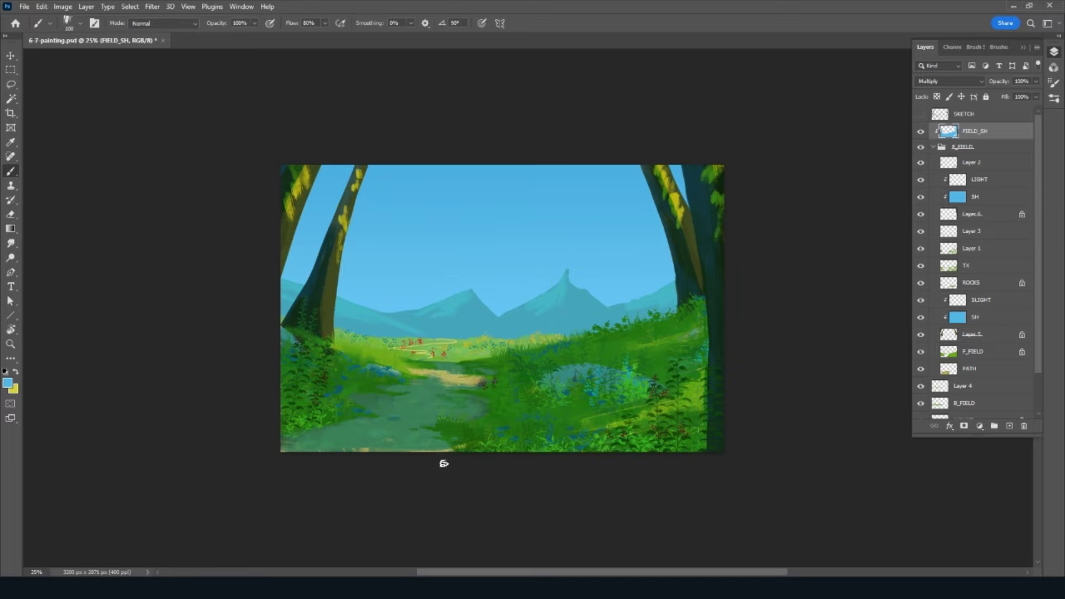
Step: Erase light streaks through the path shadow on FIELD_SH in a tilted view
key("r")
left_click_drag(473, 487, 545, 388)
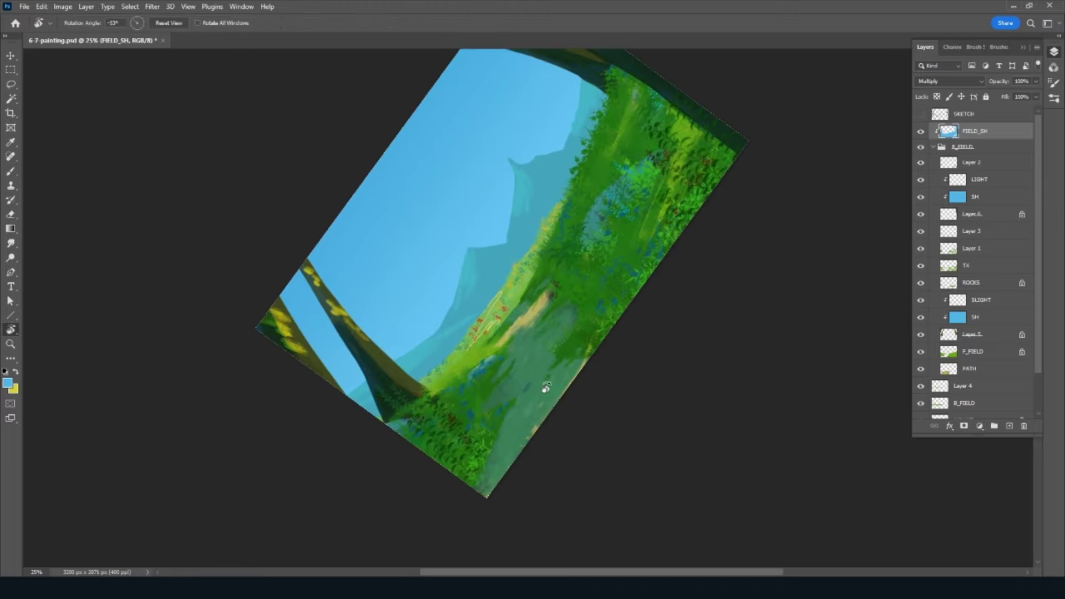
key("e")
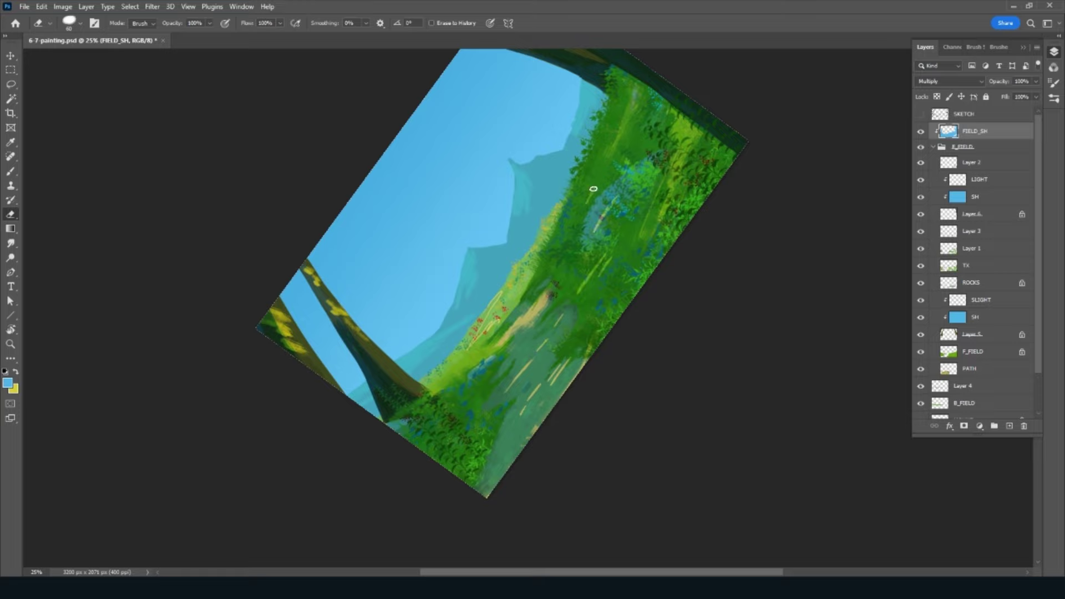
key("Escape")
Step: Save the painting and collapse the E_FIELD group
key("ctrl+s")
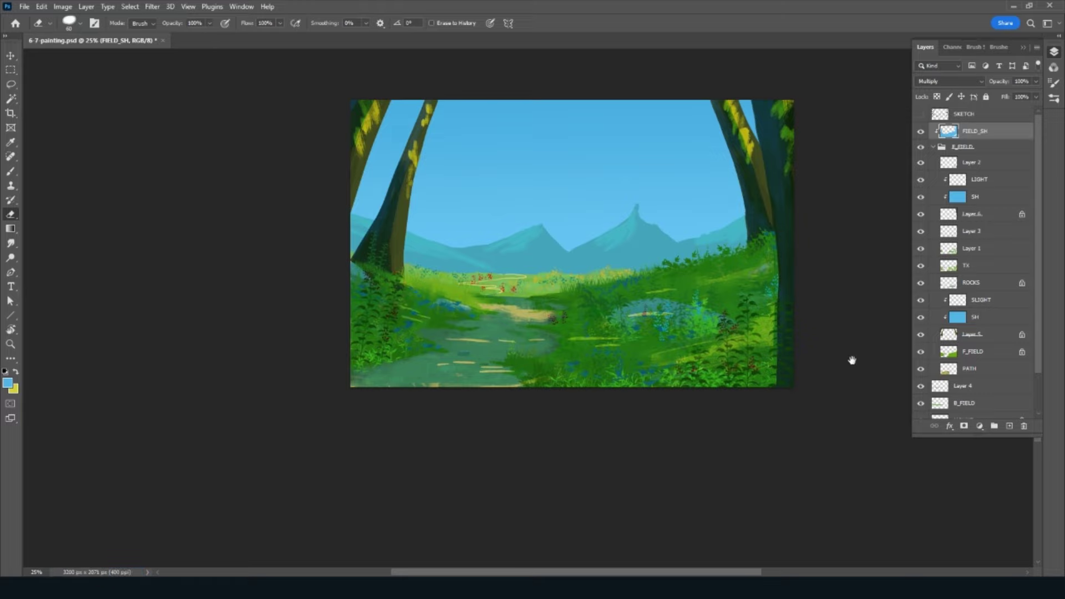
scroll(851, 361, "up", 3)
scroll(843, 383, "right", 2)
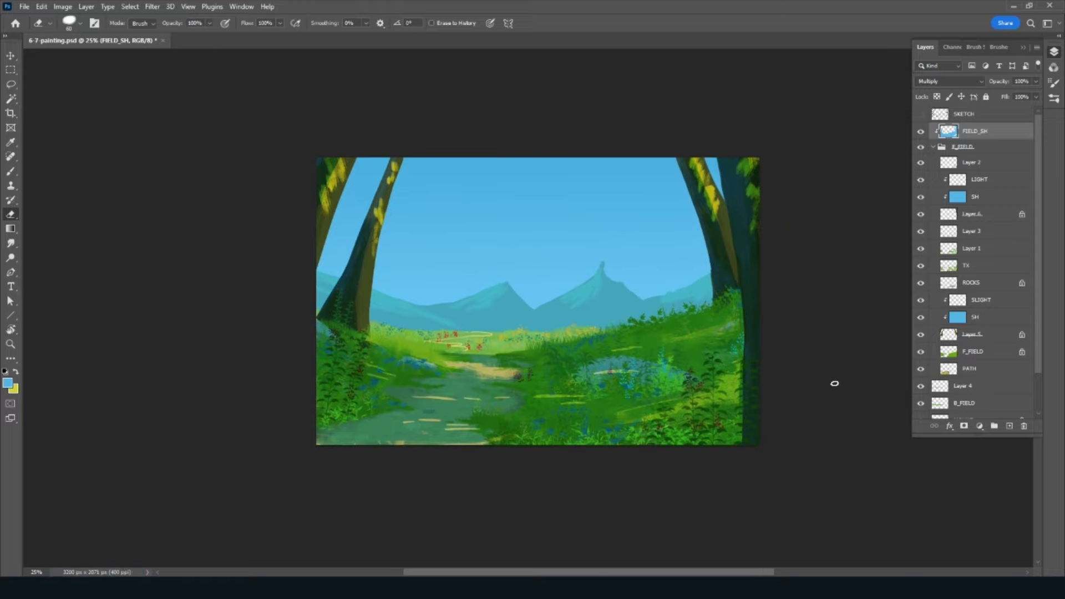
left_click(933, 147)
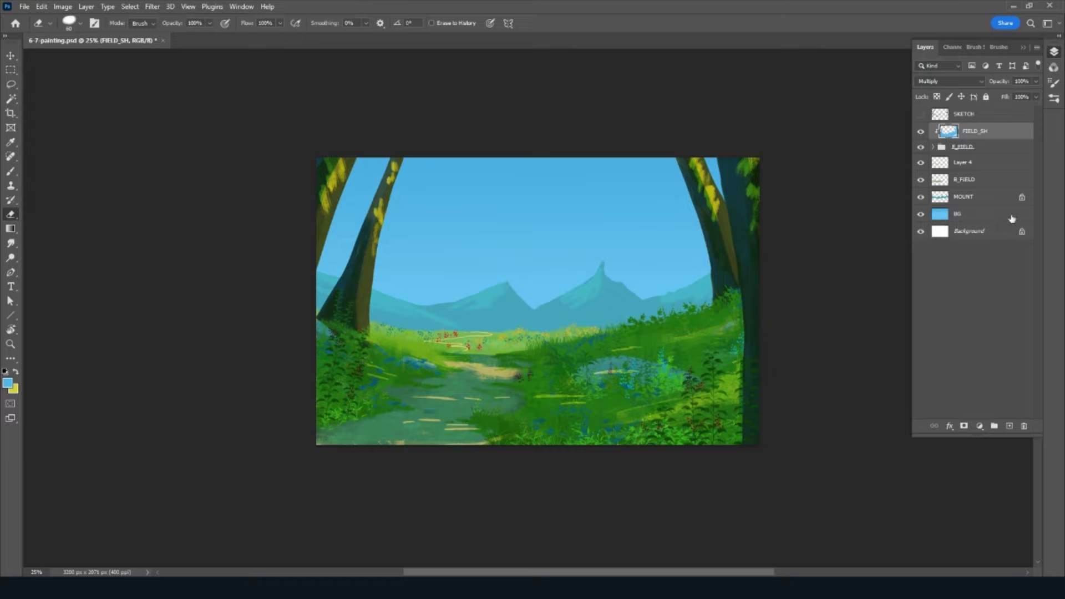
Step: Add a new layer named SH above Layer 4
left_click(965, 162)
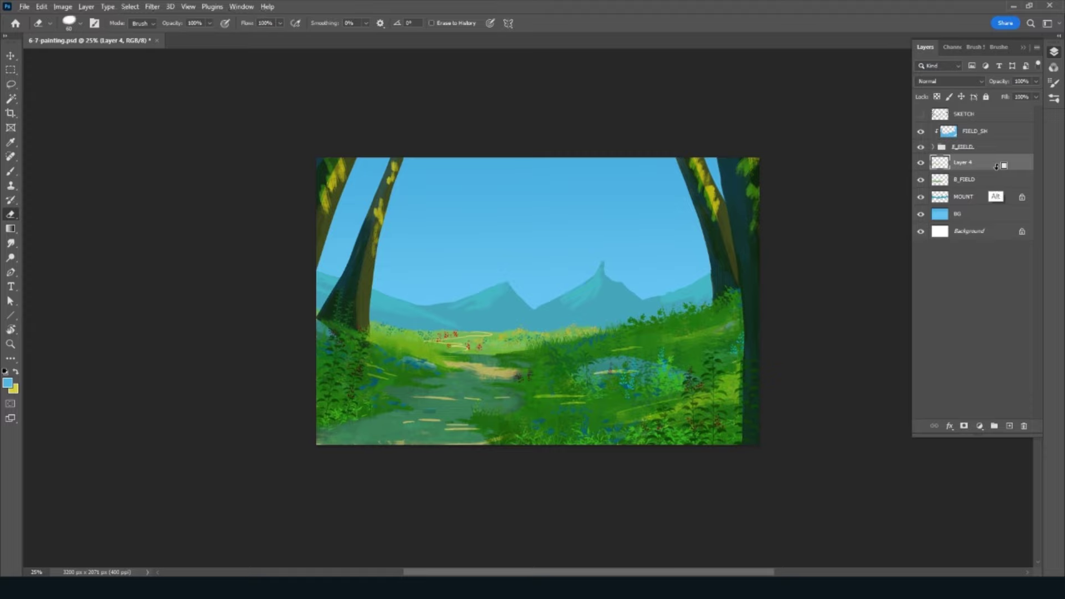
left_click(1002, 426)
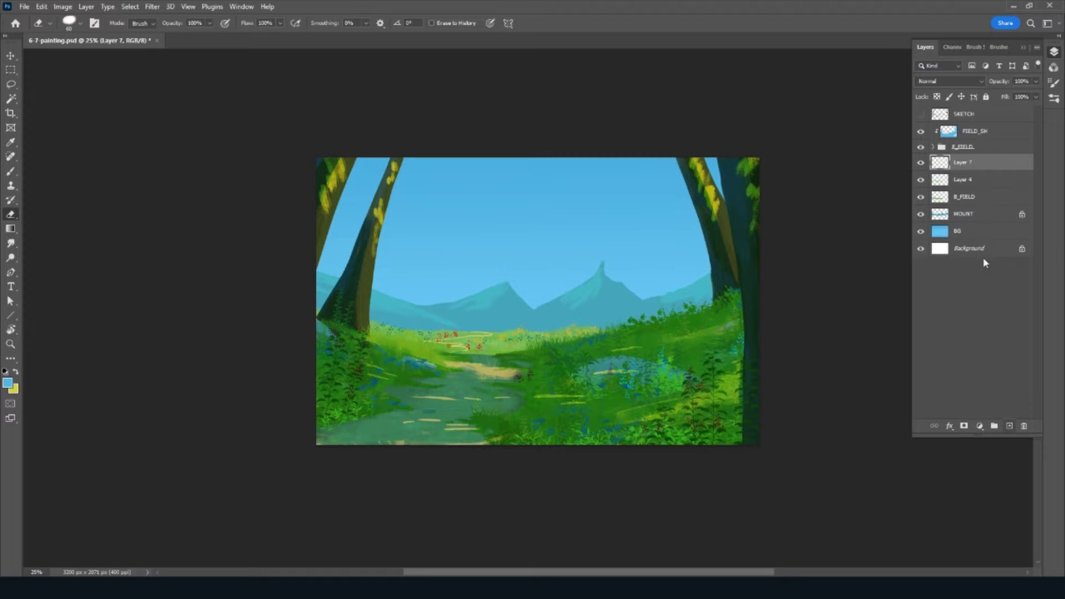
double_click(962, 163)
type("SH")
key("Return")
Step: Group Layer 4 and B_FIELD into a B_FIELD group and clip SH onto it
left_click(987, 181)
left_click(994, 425)
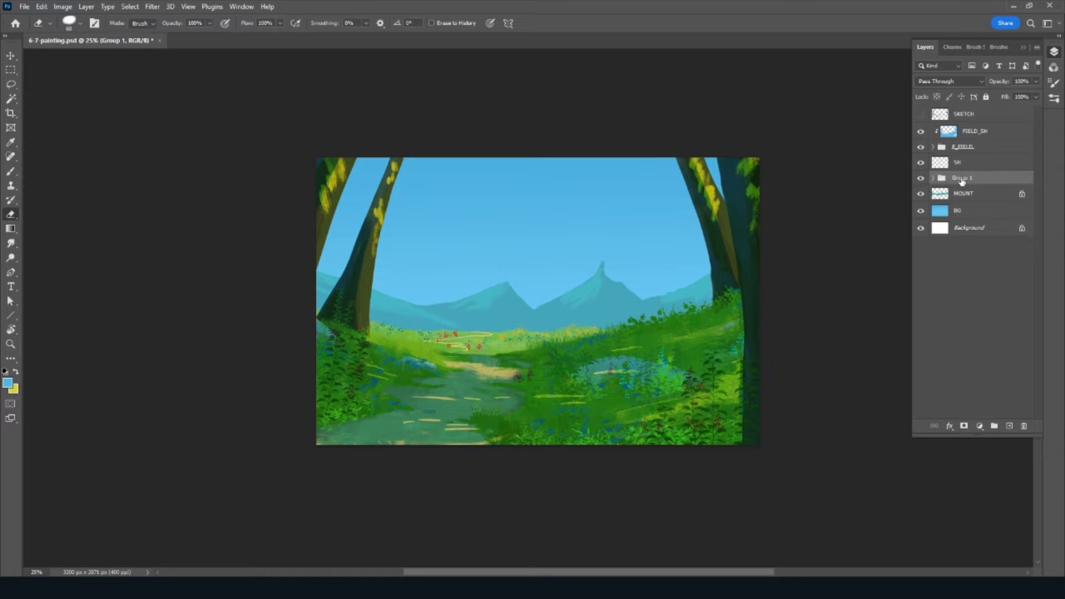
double_click(963, 177)
type("B_FIELD")
key("Return")
left_click(1002, 170, "alt")
key("r")
mouse_move(483, 476)
left_mouse_down()
mouse_move(514, 500)
mouse_move(601, 480)
left_mouse_up()
Step: Set SH to Multiply, shade beside the path, and lower its opacity to 79%
key("b")
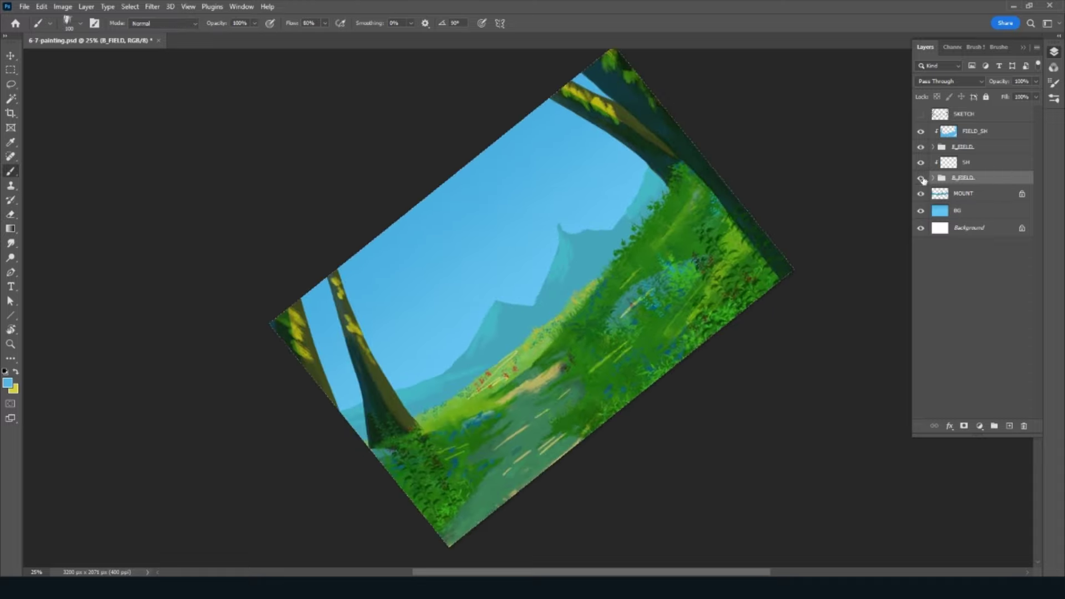
left_click(986, 165)
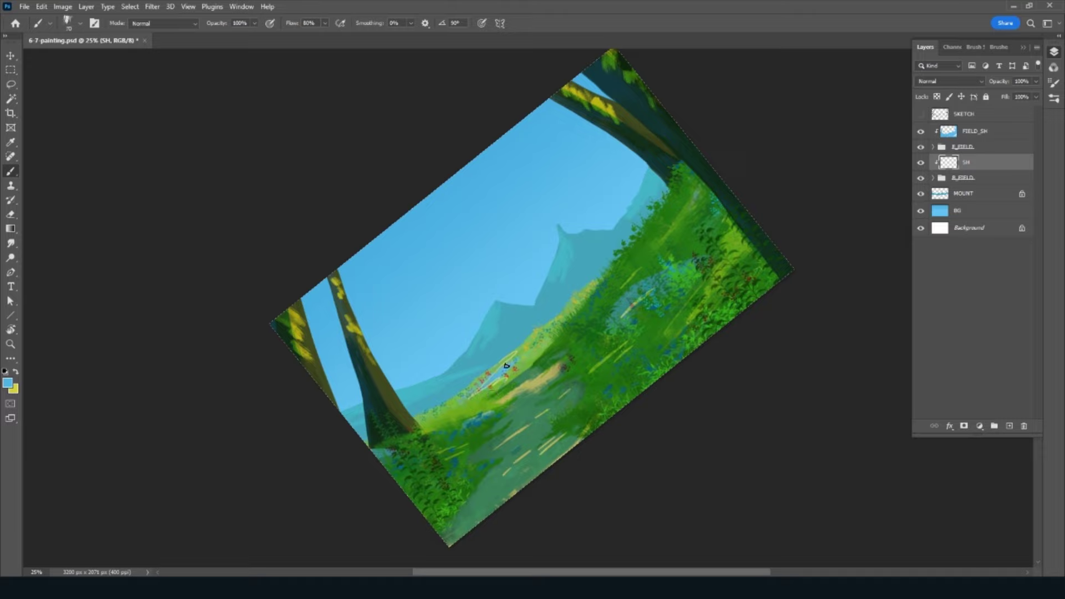
left_click(971, 82)
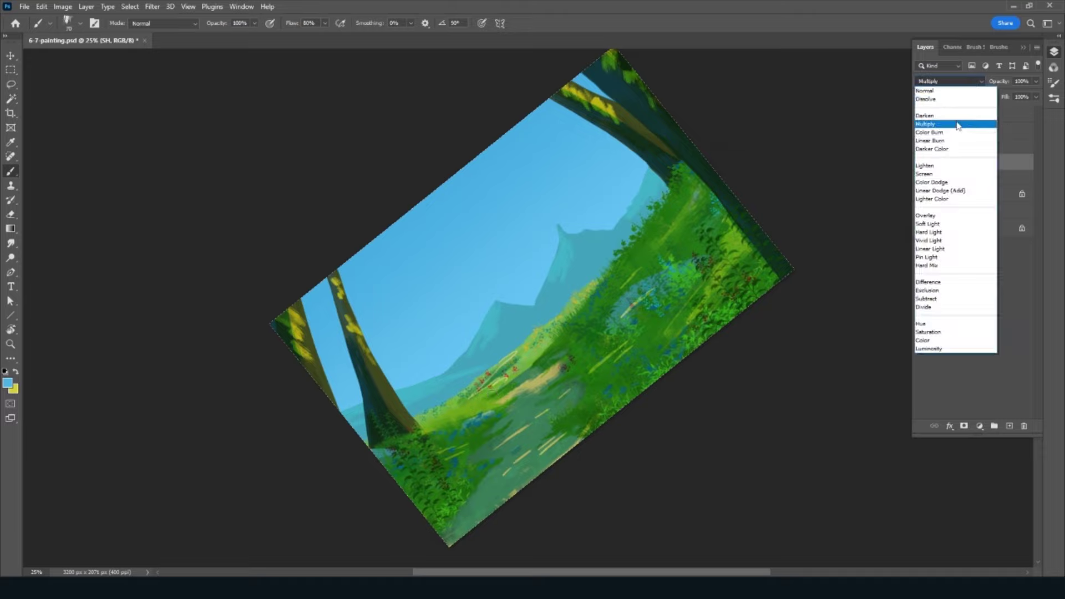
left_click(957, 124)
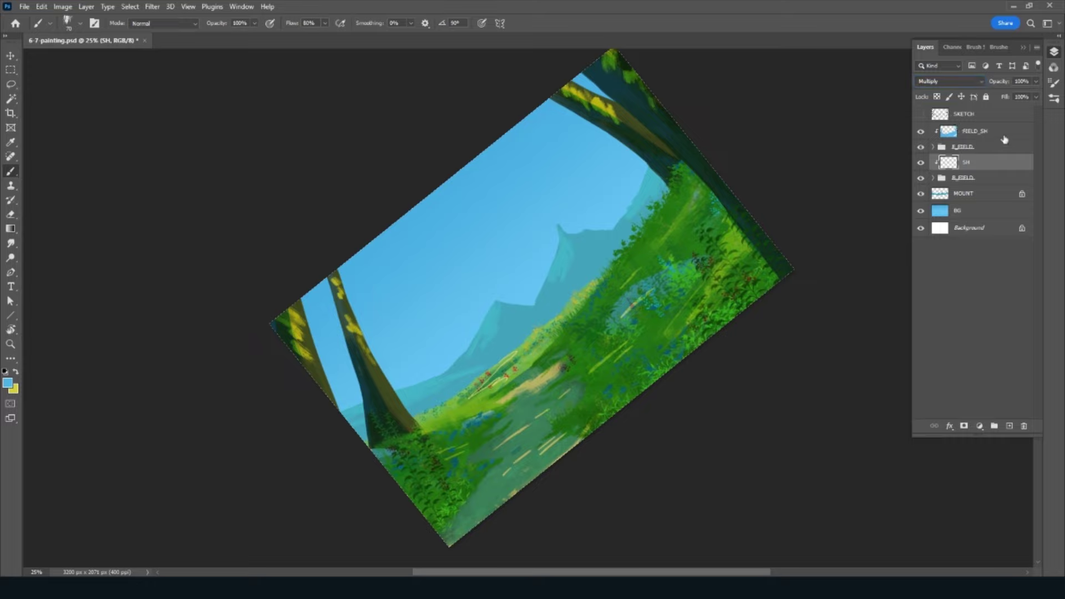
left_click(1005, 133)
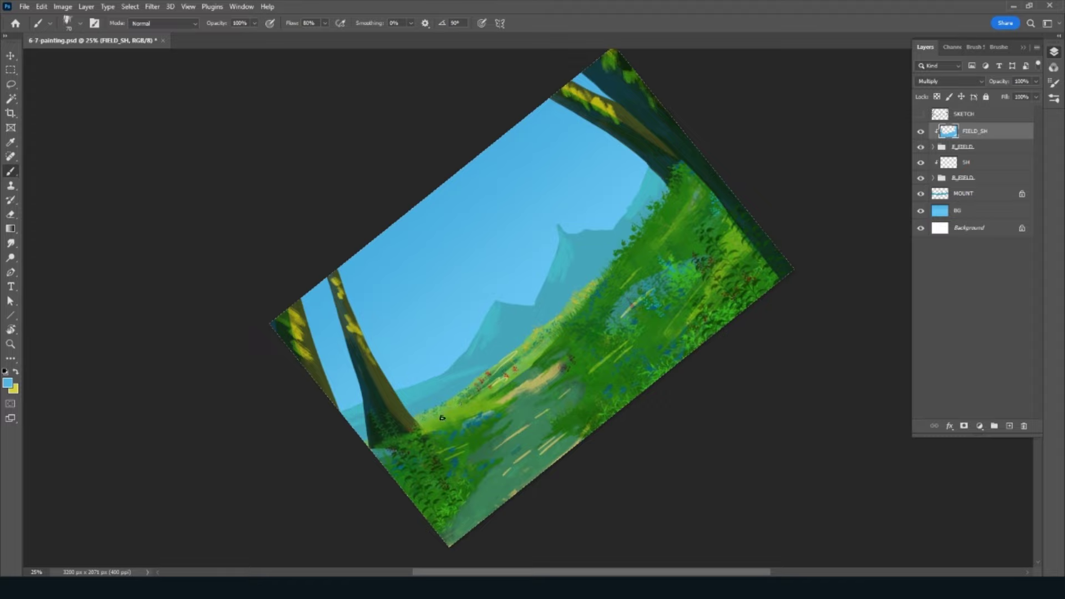
left_click(989, 178)
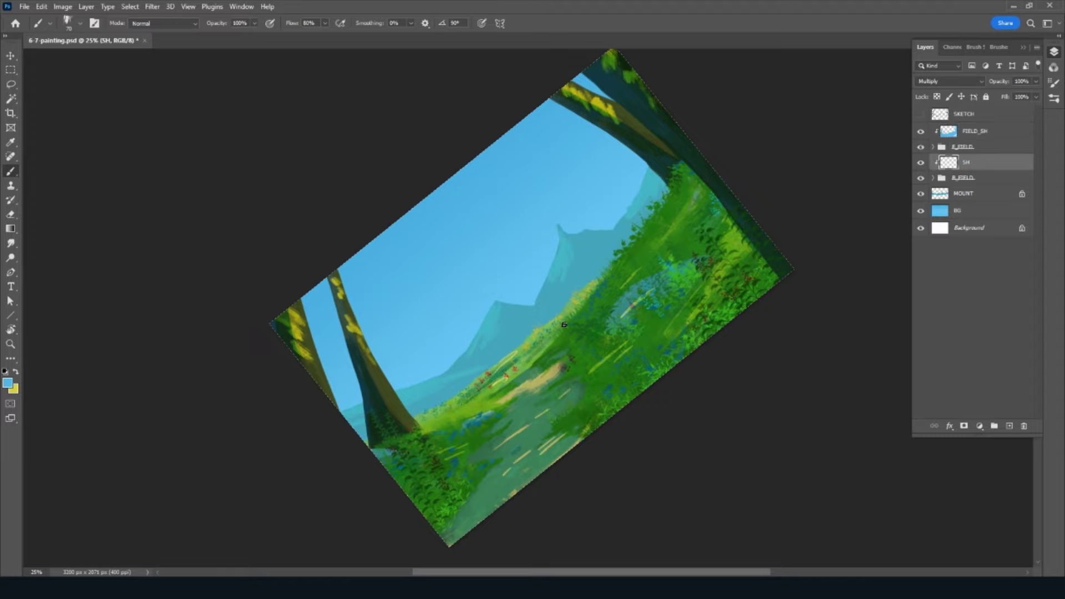
left_click_drag(573, 308, 565, 323)
left_click_drag(1005, 83, 1007, 81)
key("Escape")
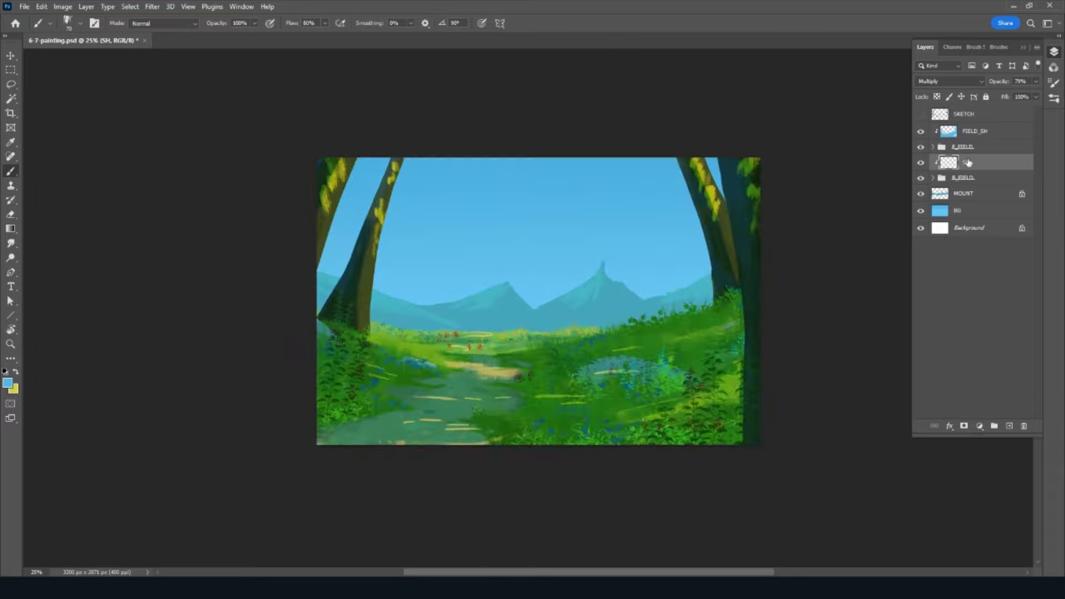
Step: Zoom the painting to 33.33% and switch to the Rough Inker 4 brush
key("ctrl+plus")
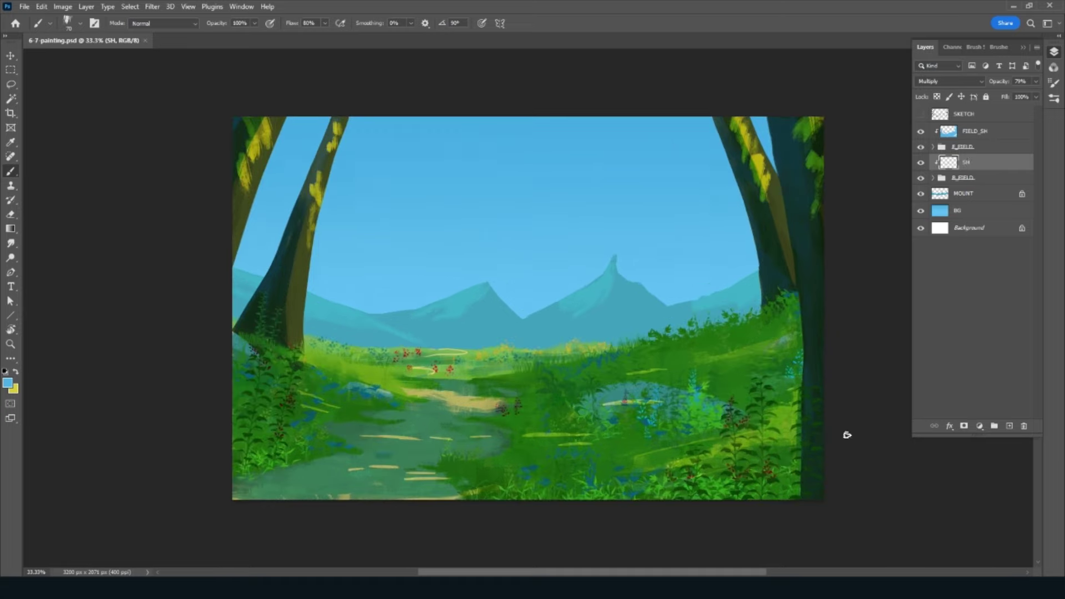
left_click(998, 46)
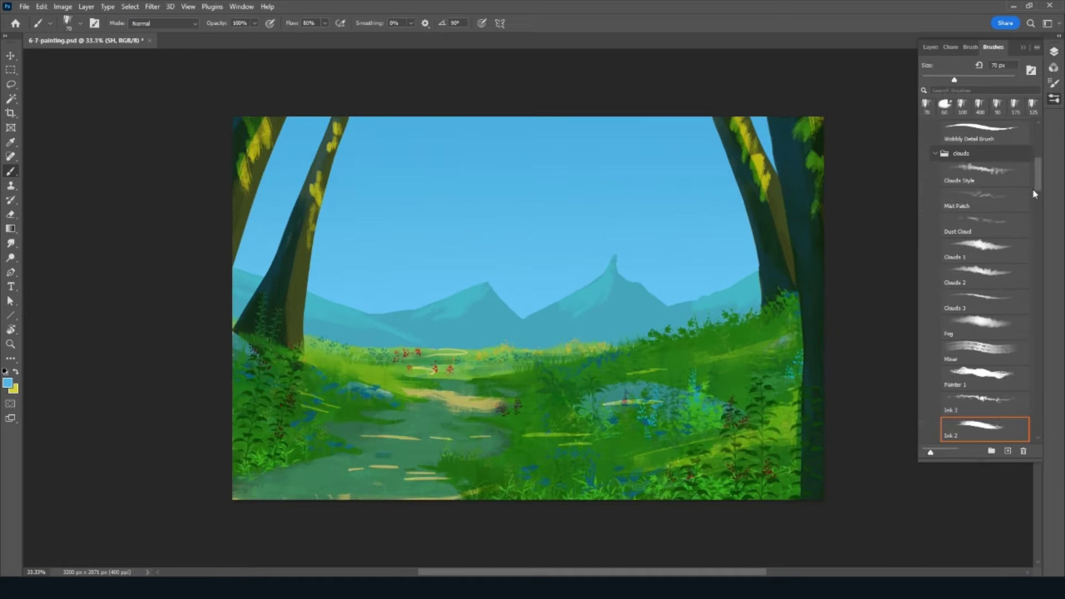
scroll(982, 277, "up", 3)
scroll(1036, 165, "up", 2)
scroll(1037, 165, "up", 1)
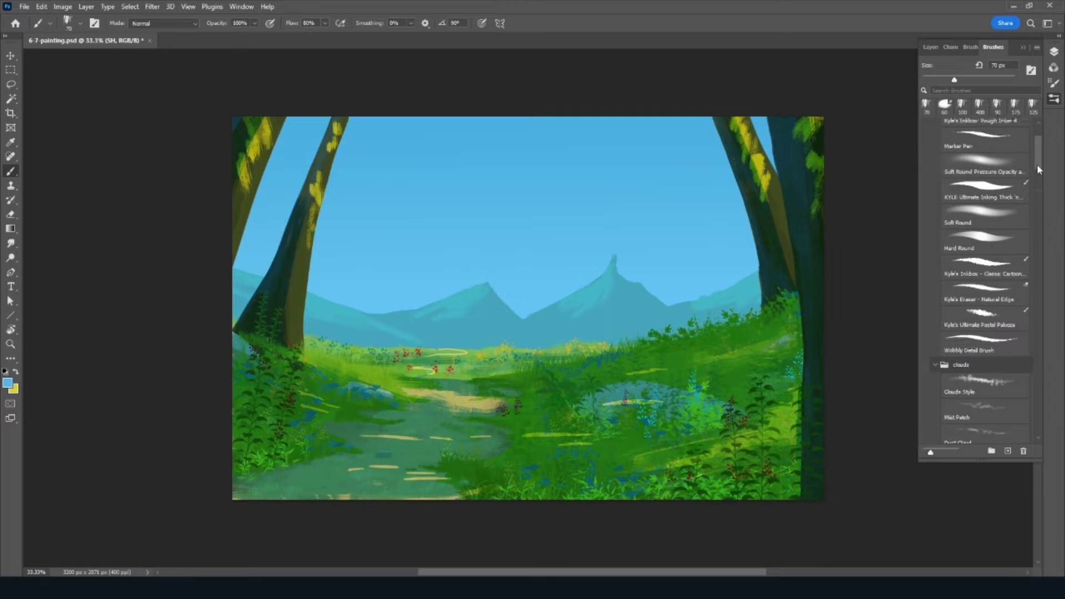
scroll(1036, 161, "up", 1)
scroll(1037, 158, "up", 1)
left_click(992, 198)
left_click(930, 48)
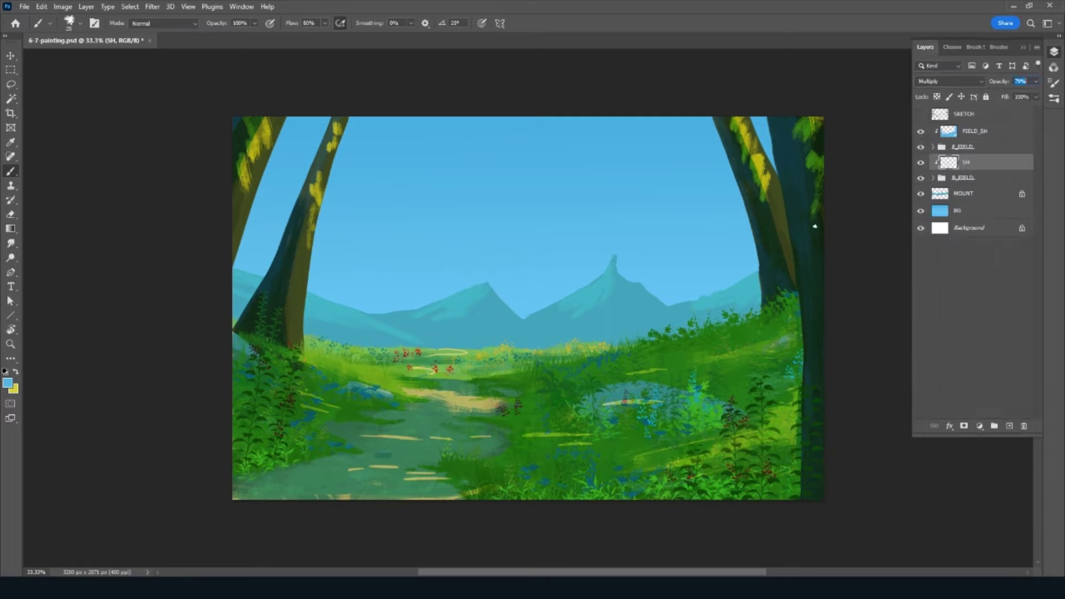
Step: Tilt the canvas view and add a new empty Layer 7 above BG
left_click_drag(818, 346, 772, 363)
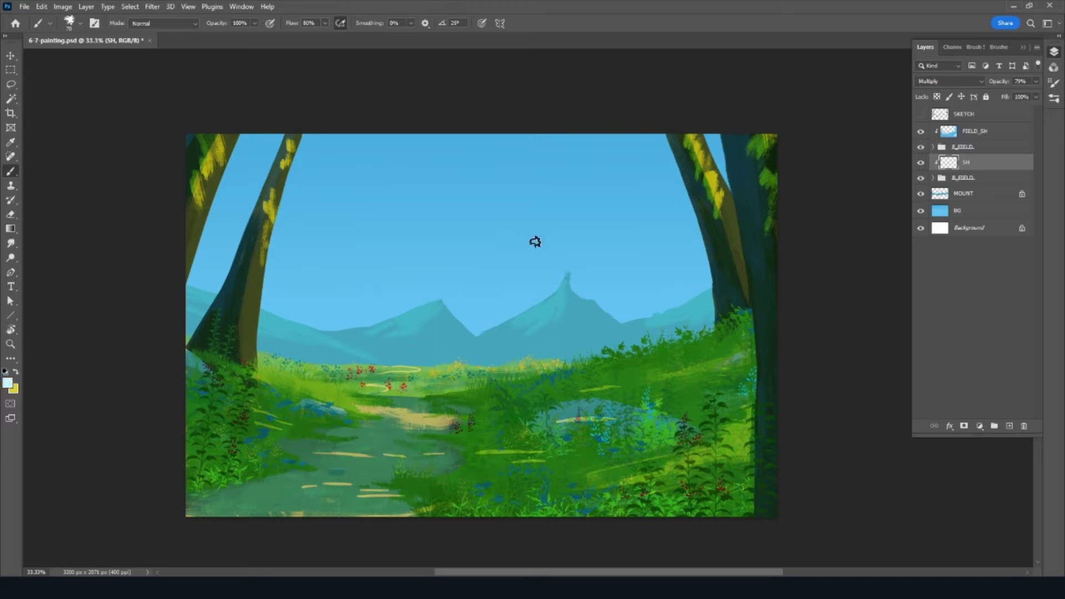
key("r")
mouse_move(470, 347)
left_mouse_down()
mouse_move(513, 409)
mouse_move(566, 402)
left_mouse_up()
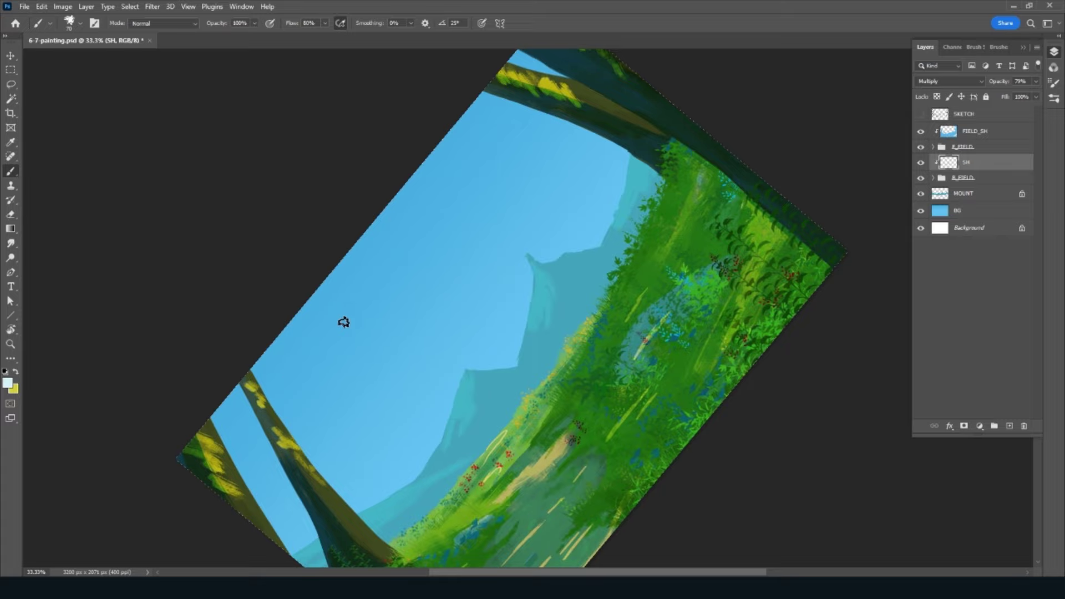
left_click(990, 195)
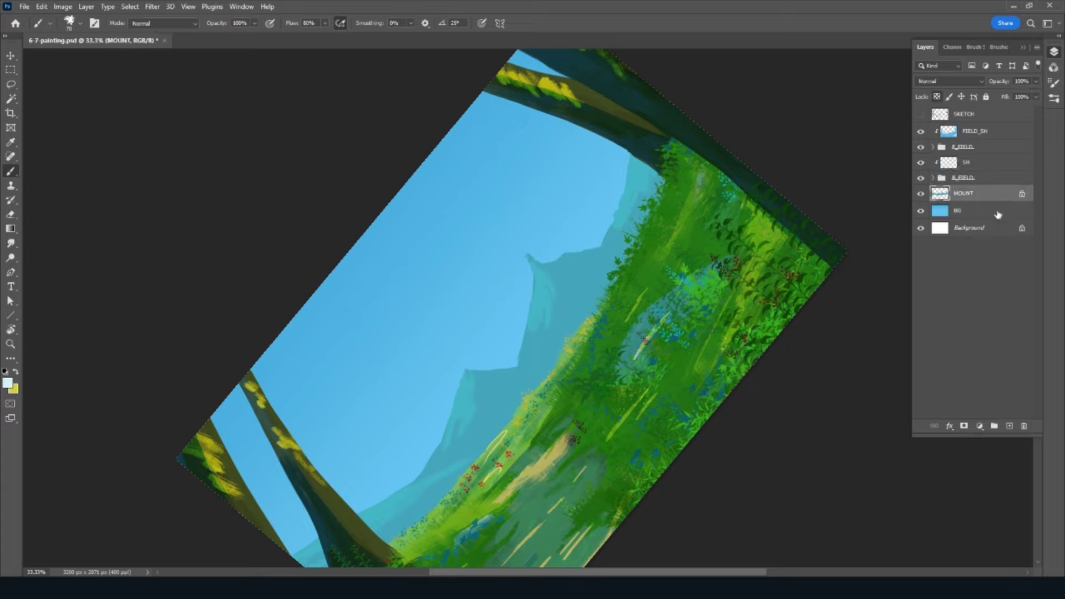
left_click(998, 215)
left_click(1009, 425)
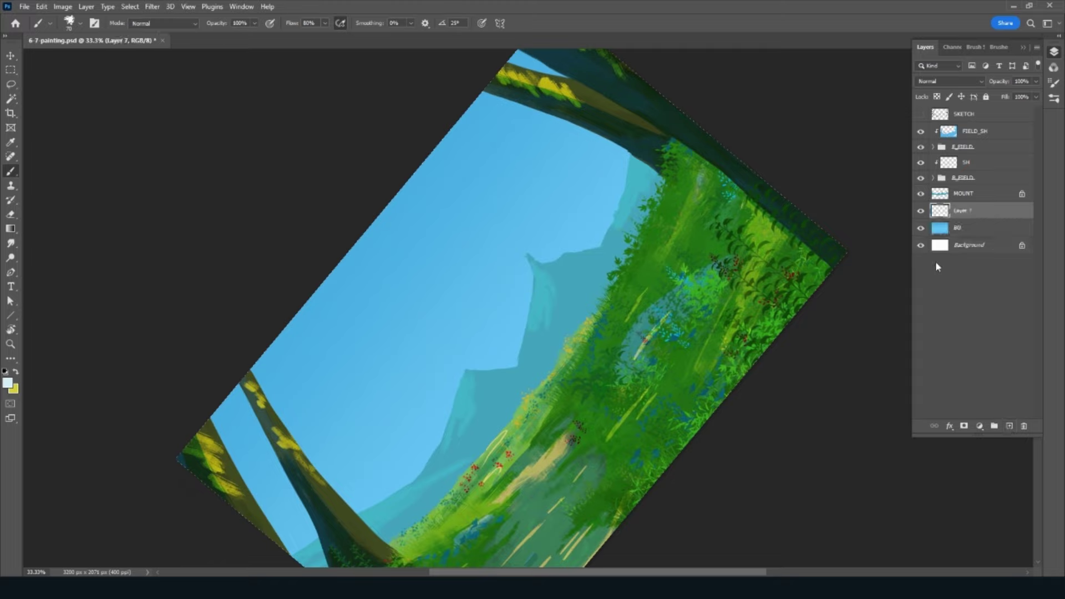
Step: Rename Layer 7 to CLOUDS and paint the first white cloud streak in the sky
double_click(962, 211)
type("CLOUDS")
key("Return")
mouse_move(341, 313)
left_mouse_down()
mouse_move(295, 367)
mouse_move(490, 162)
left_mouse_up()
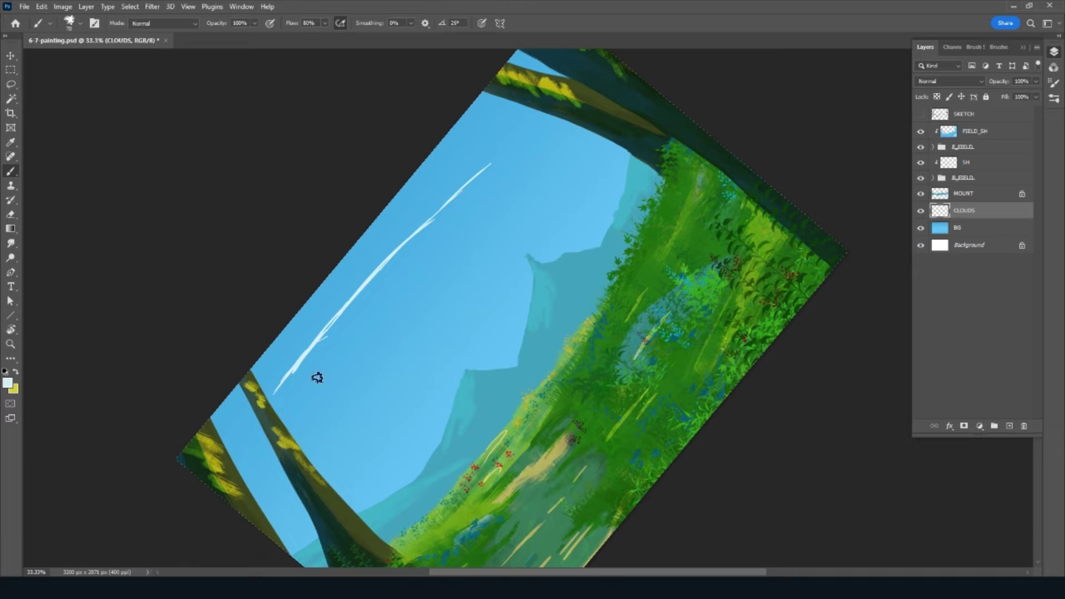
mouse_move(475, 166)
left_mouse_down()
mouse_move(517, 149)
mouse_move(468, 167)
mouse_move(450, 190)
mouse_move(440, 178)
mouse_move(382, 211)
left_mouse_up()
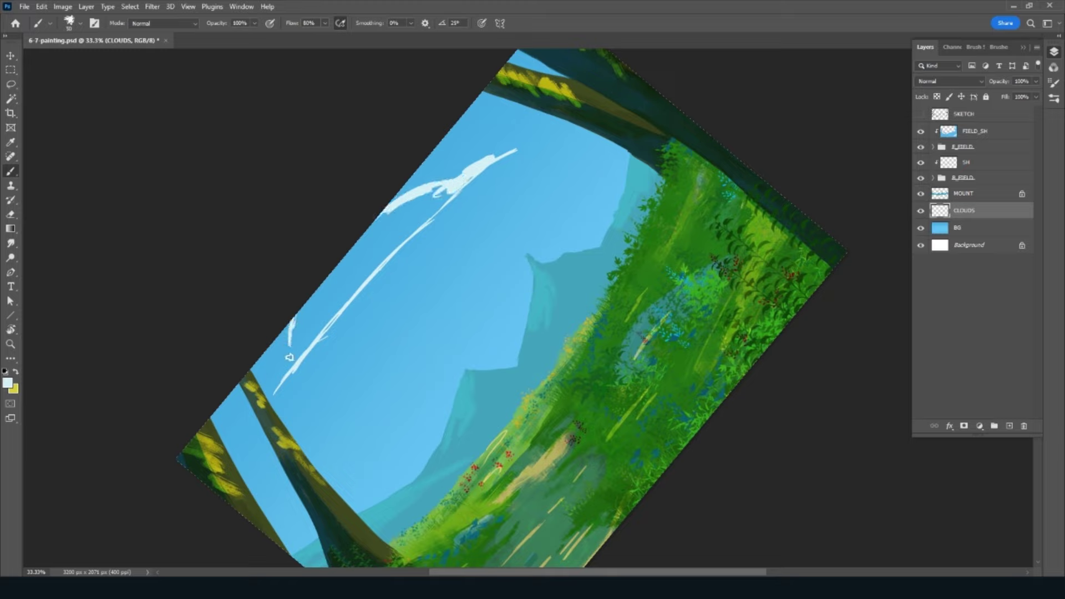
Step: Build the streaks into a thick pale cloud band with a tapered up-right tip
left_click_drag(281, 366, 261, 388)
mouse_move(252, 405)
left_mouse_down()
mouse_move(228, 452)
mouse_move(274, 388)
mouse_move(224, 454)
mouse_move(285, 361)
mouse_move(273, 366)
mouse_move(277, 381)
mouse_move(285, 351)
mouse_move(274, 361)
mouse_move(294, 328)
mouse_move(290, 357)
mouse_move(452, 193)
mouse_move(435, 209)
left_mouse_up()
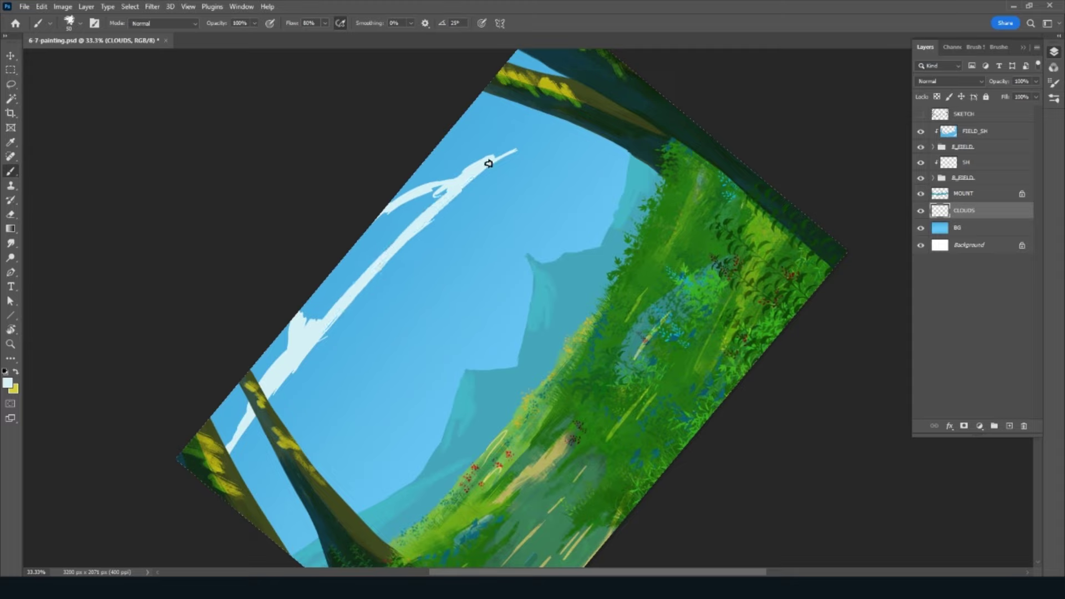
mouse_move(488, 163)
left_mouse_down()
mouse_move(375, 225)
mouse_move(300, 317)
mouse_move(304, 331)
mouse_move(409, 219)
mouse_move(359, 281)
mouse_move(409, 209)
mouse_move(369, 246)
left_mouse_up()
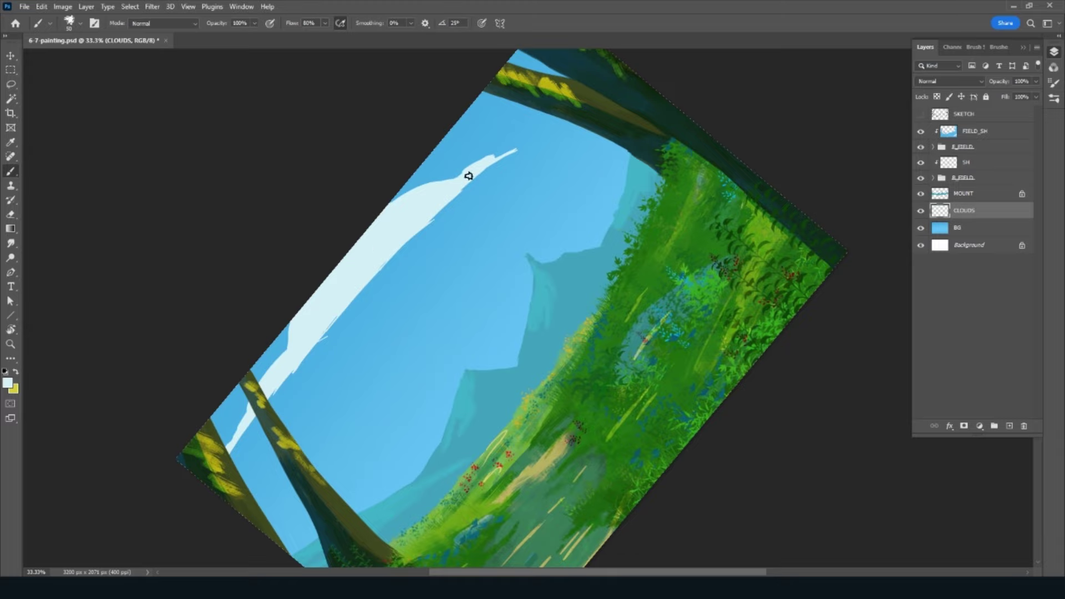
left_click_drag(475, 162, 512, 147)
left_click_drag(557, 118, 506, 147)
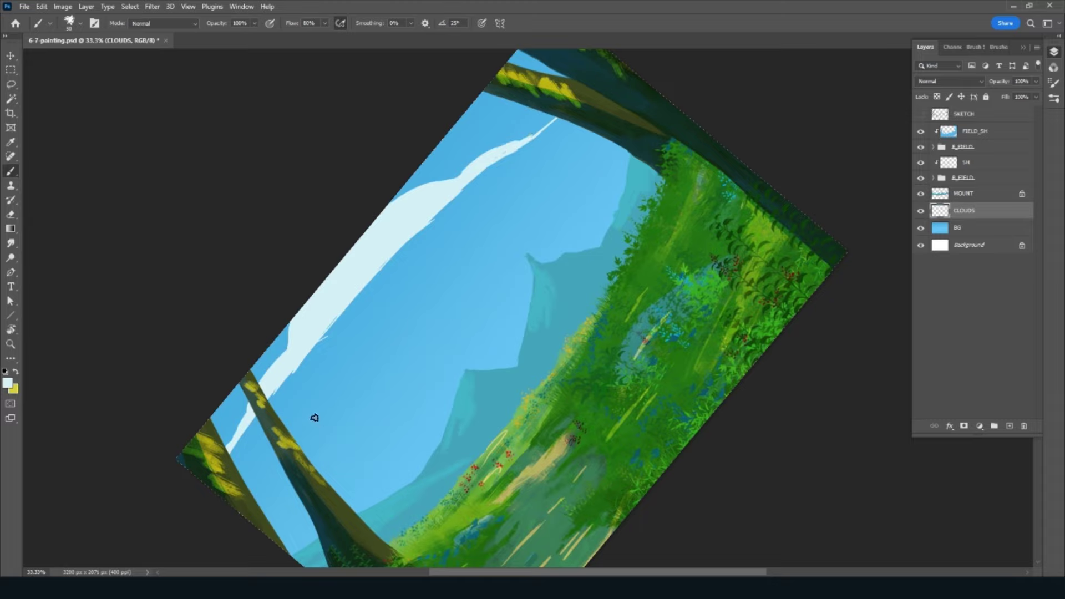
Step: Add and thicken thin white streaks beside and below the first cloud
left_click_drag(290, 399, 256, 447)
left_click_drag(288, 406, 367, 314)
left_click_drag(245, 459, 409, 275)
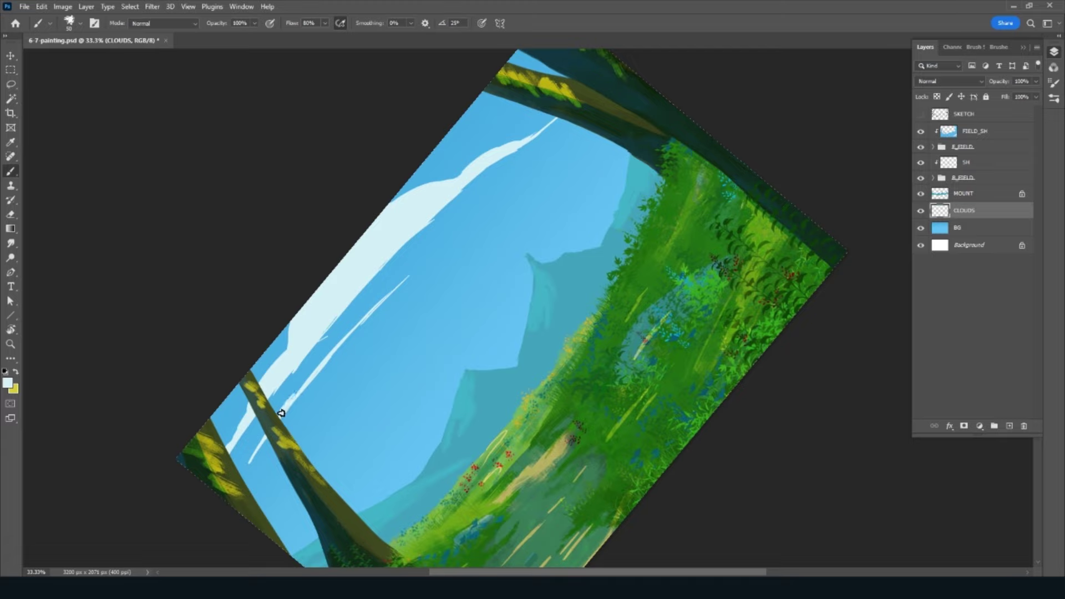
mouse_move(291, 398)
left_mouse_down()
mouse_move(361, 314)
mouse_move(448, 242)
left_mouse_up()
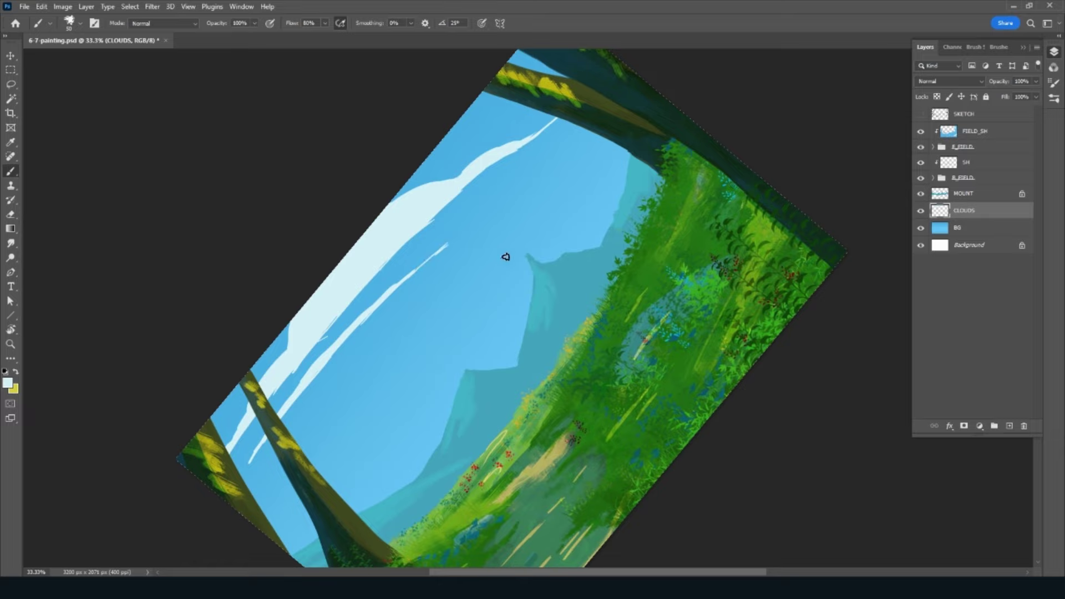
Step: Paint a new puffy white cloud near the mountain peak with thin trailing streaks
mouse_move(580, 218)
left_mouse_down()
mouse_move(491, 265)
mouse_move(477, 260)
mouse_move(420, 336)
left_mouse_up()
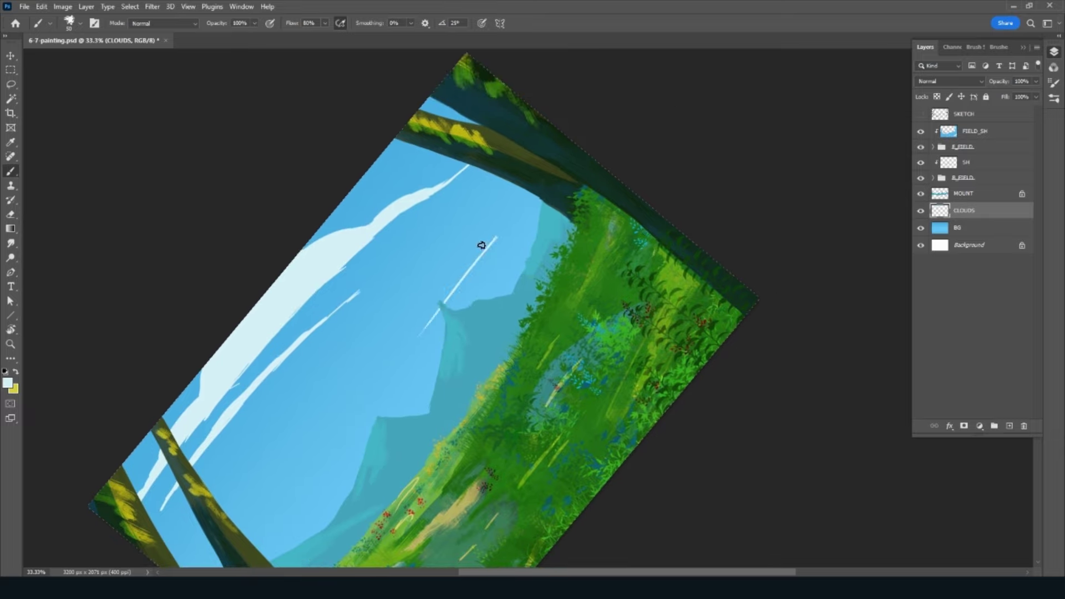
left_click_drag(496, 236, 442, 293)
mouse_move(475, 246)
left_mouse_down()
mouse_move(497, 235)
mouse_move(407, 349)
left_mouse_up()
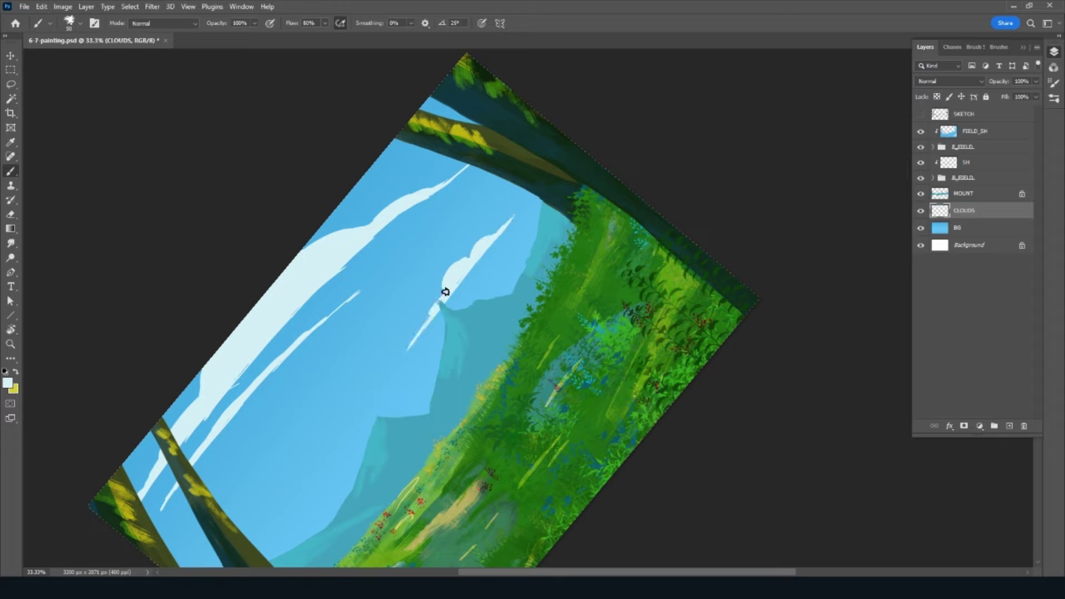
left_click_drag(444, 292, 378, 387)
left_click_drag(446, 278, 456, 266)
left_click_drag(520, 207, 531, 195)
left_click_drag(402, 356, 379, 374)
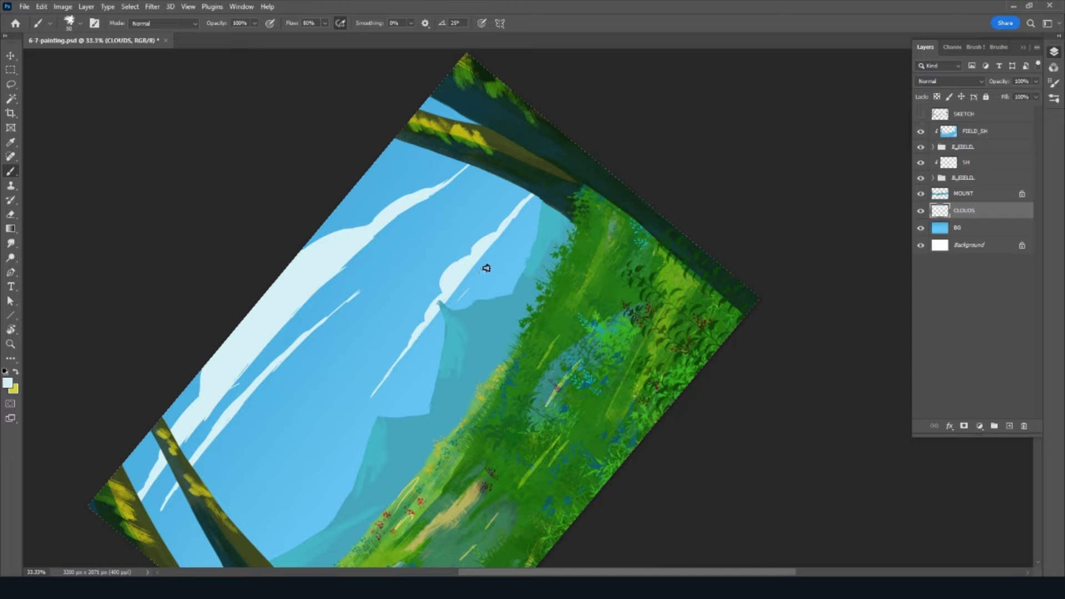
Step: Paint long thin diagonal cloud streaks low in the sky toward the tree trunk
left_click_drag(380, 434, 415, 356)
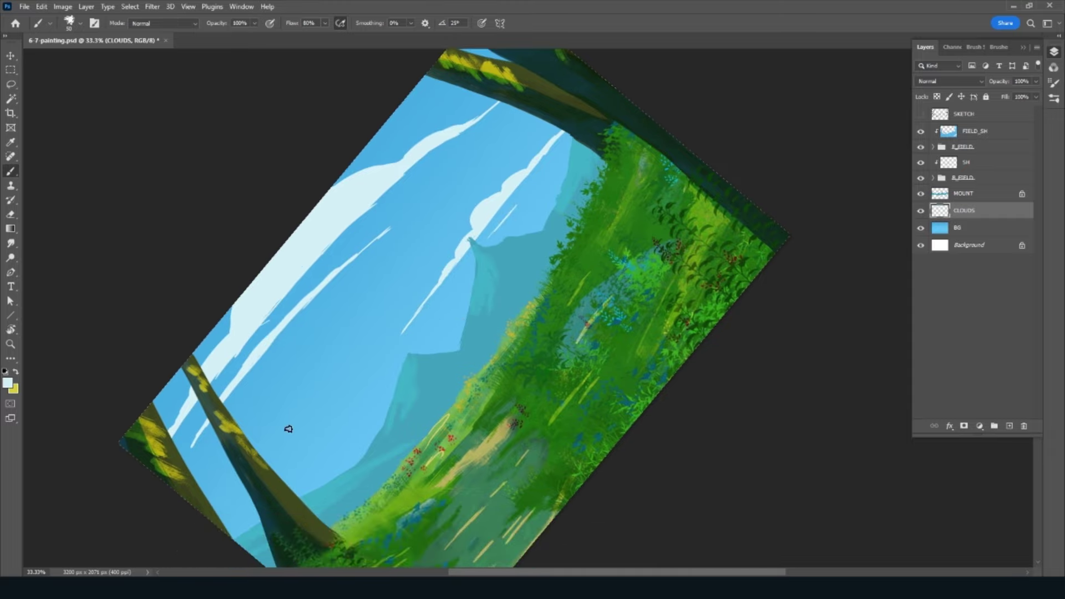
left_click_drag(300, 418, 361, 358)
left_click_drag(227, 486, 364, 356)
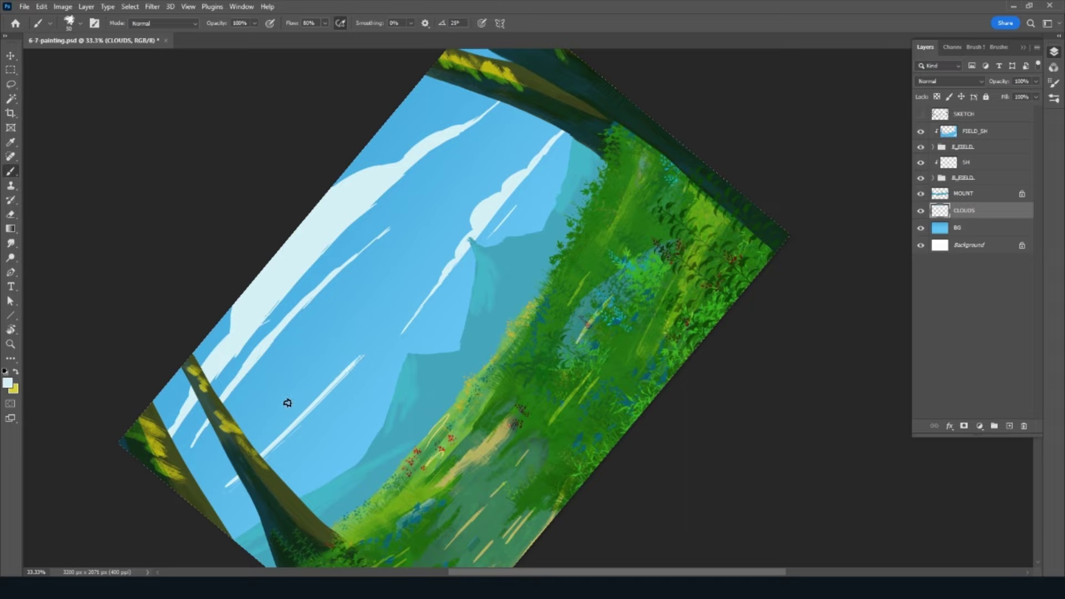
left_click_drag(261, 430, 373, 337)
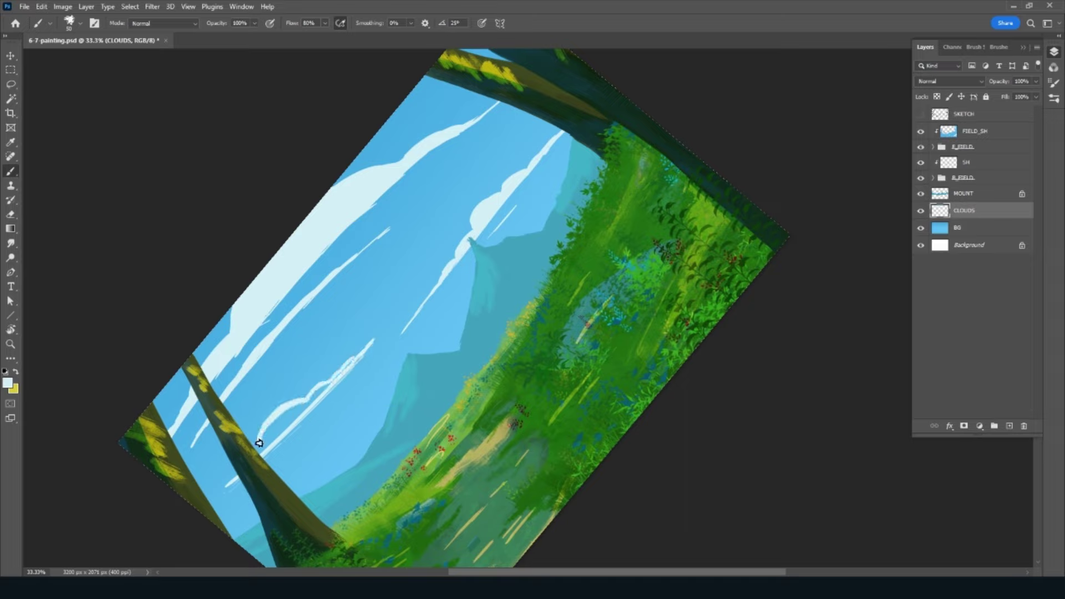
mouse_move(235, 475)
left_mouse_down()
mouse_move(208, 499)
mouse_move(278, 414)
mouse_move(295, 414)
mouse_move(311, 397)
left_mouse_up()
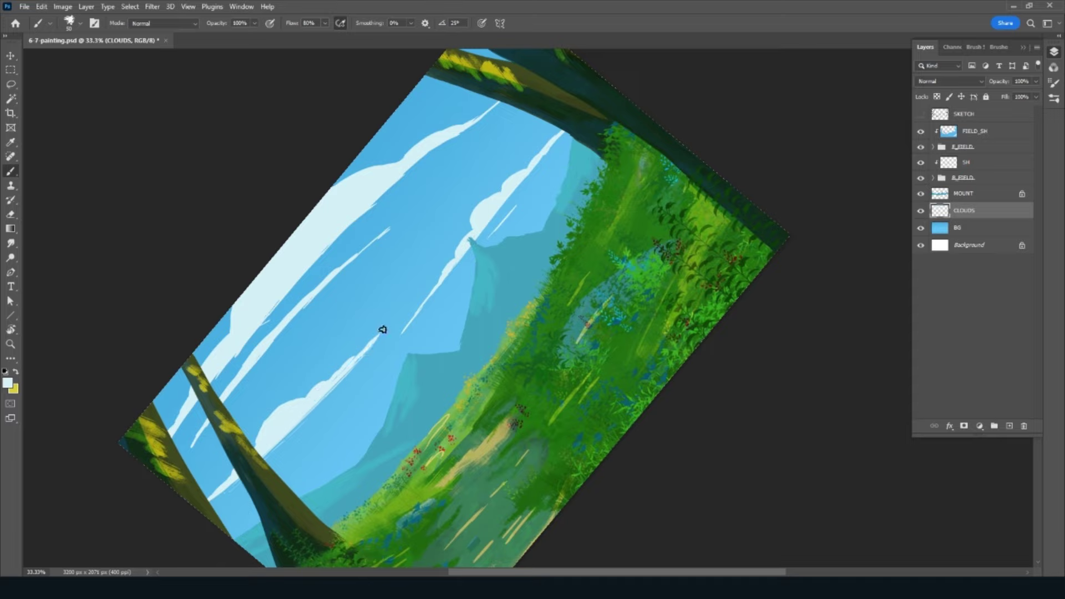
mouse_move(380, 328)
left_mouse_down()
mouse_move(340, 368)
mouse_move(391, 317)
left_mouse_up()
left_click_drag(302, 398, 257, 430)
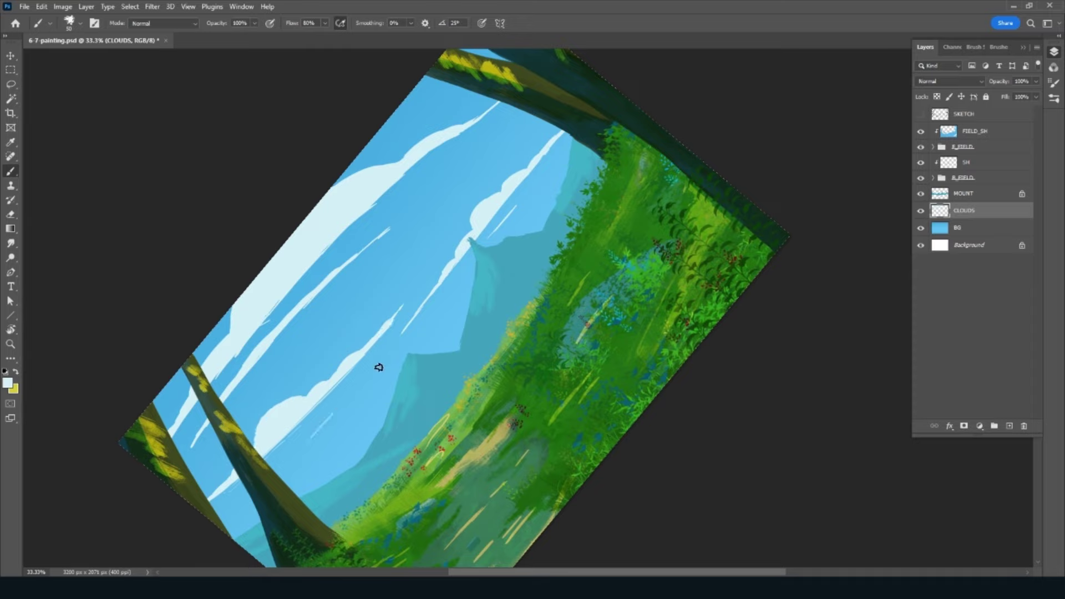
left_click_drag(375, 366, 285, 464)
left_click_drag(397, 380, 309, 477)
left_click_drag(364, 413, 433, 337)
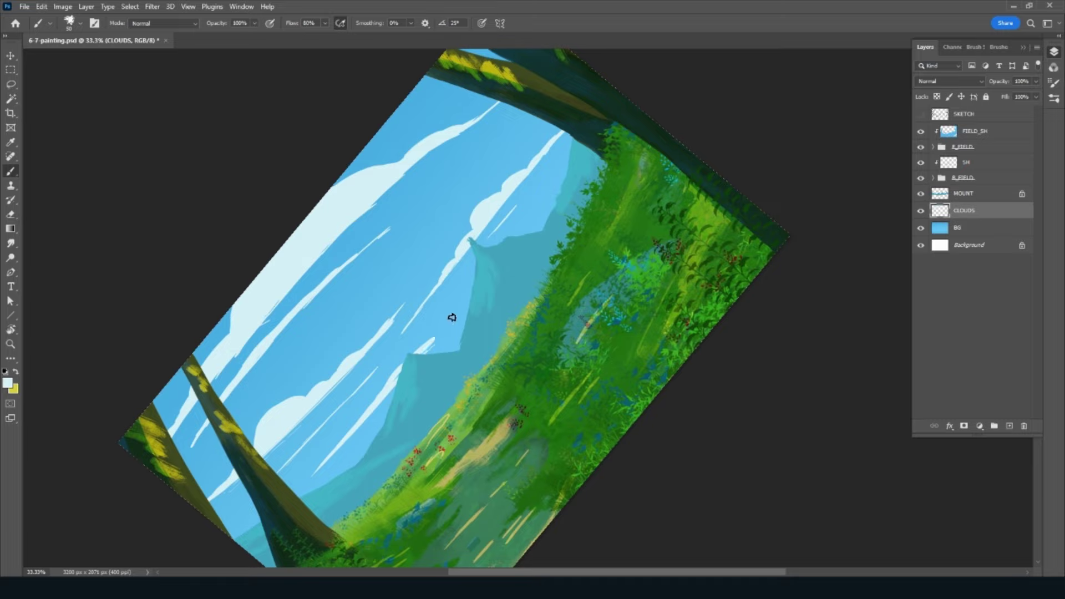
Step: Paint a bright white cloud wisp along the mountain ridge
left_click_drag(468, 300, 421, 352)
left_click_drag(453, 314, 424, 349)
left_click_drag(444, 314, 422, 348)
left_click_drag(471, 285, 444, 313)
Step: Paint a short diagonal white dash in the sky, undoing overlong attempts
left_click_drag(517, 307, 486, 346)
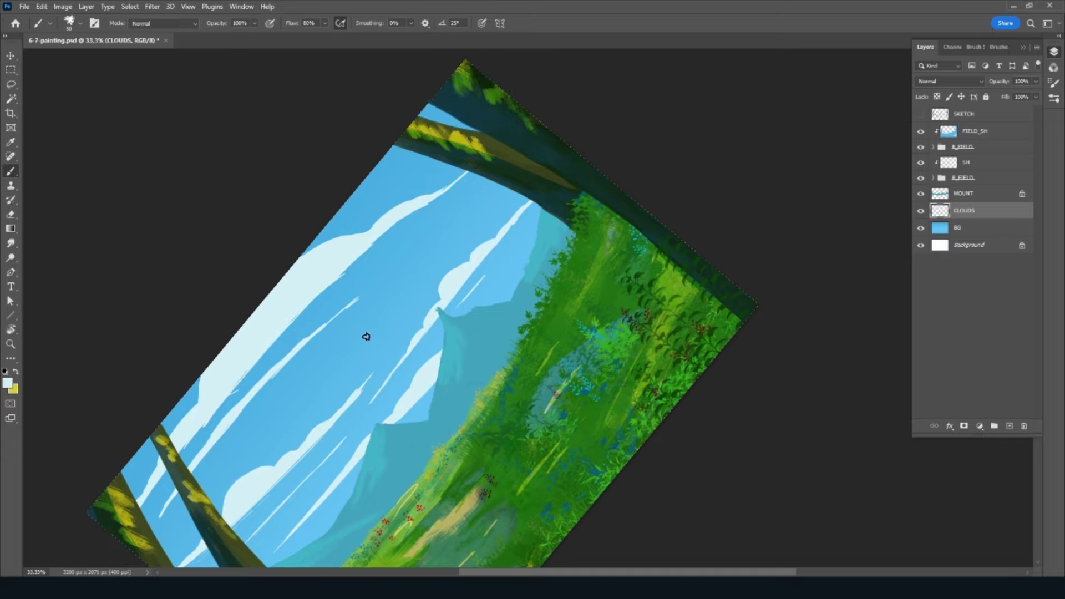
left_click_drag(366, 337, 426, 268)
left_click_drag(362, 341, 345, 361)
key("ctrl+z")
key("ctrl+z")
left_click_drag(355, 351, 416, 284)
key("ctrl+z")
left_click_drag(350, 351, 482, 205)
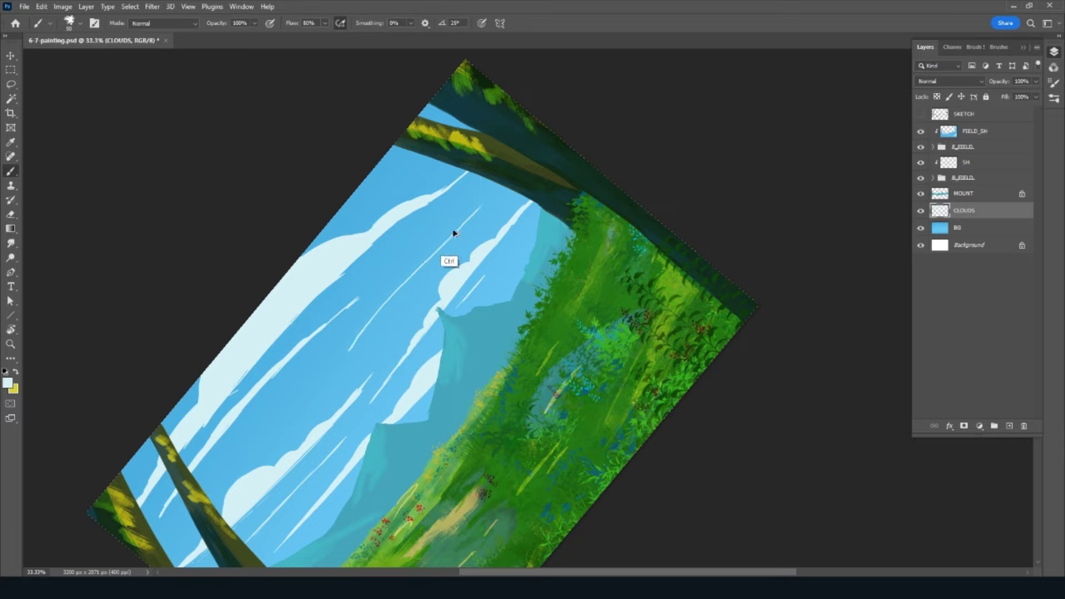
key("ctrl+z")
key("ctrl+z")
left_click_drag(338, 355, 482, 202)
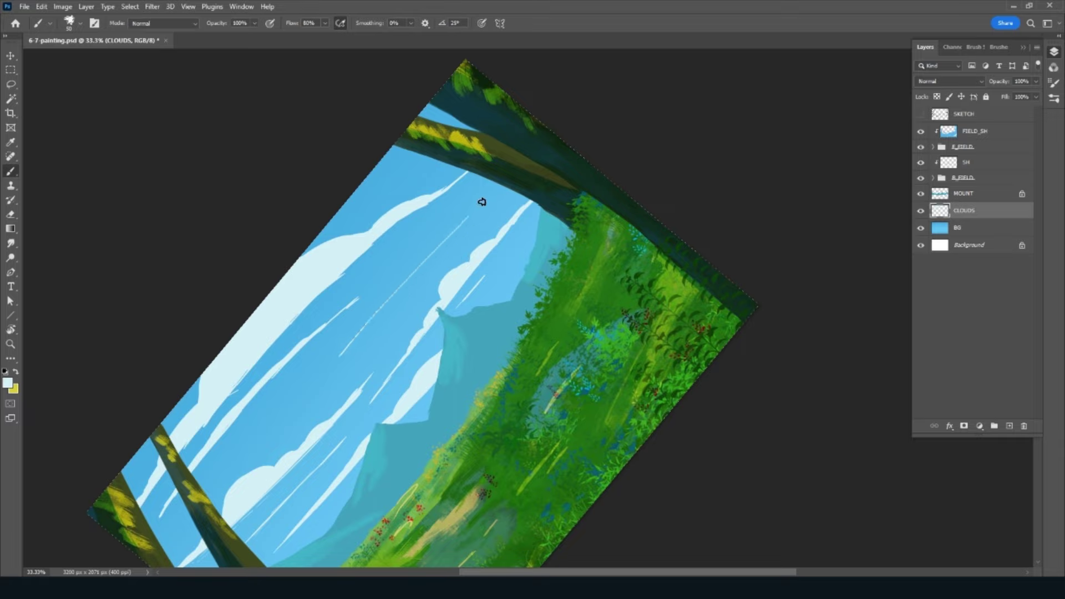
Step: Paint a long diagonal white cloud streak from upper right to lower left
mouse_move(339, 354)
left_mouse_down()
mouse_move(472, 207)
mouse_move(418, 256)
mouse_move(432, 248)
left_mouse_up()
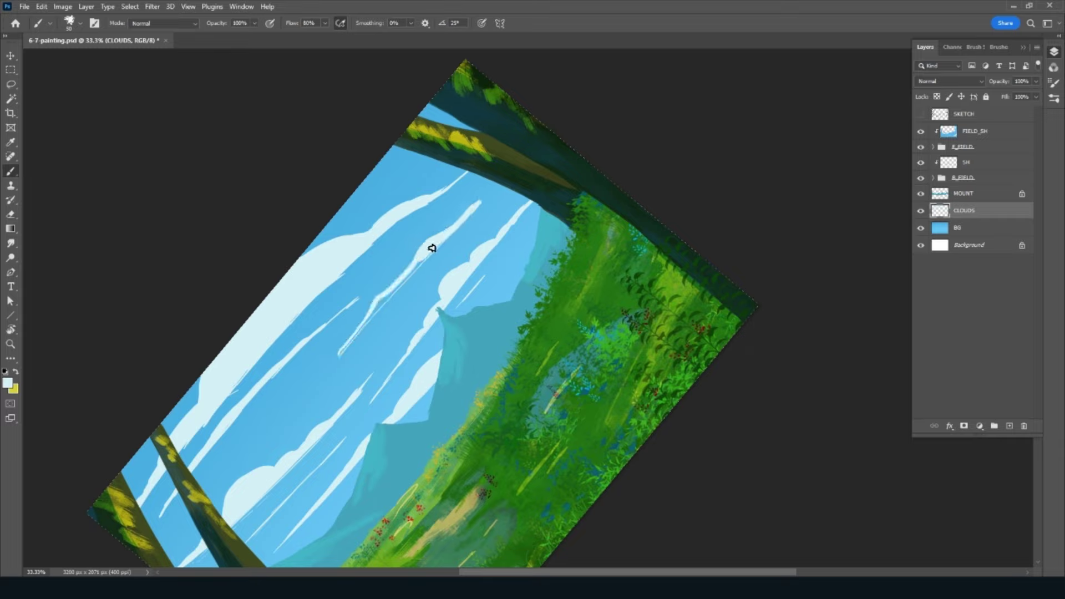
left_click_drag(481, 199, 497, 185)
left_click_drag(438, 229, 436, 232)
left_click_drag(408, 272, 311, 380)
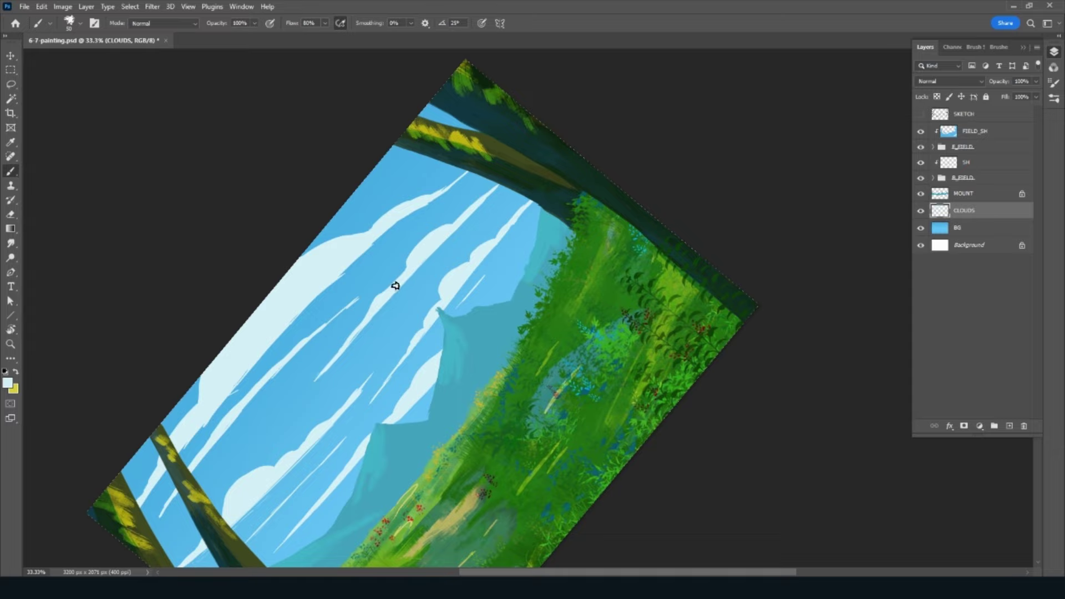
left_click_drag(394, 286, 367, 315)
Step: Add thin pale strokes along the cloud band and reset the view rotation
key("e")
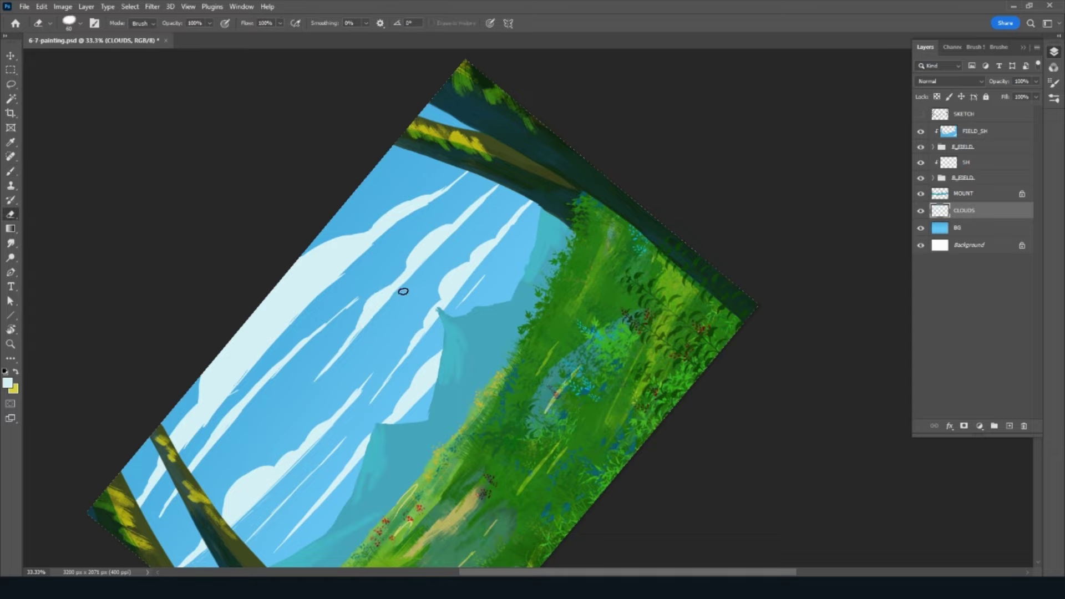
key("b")
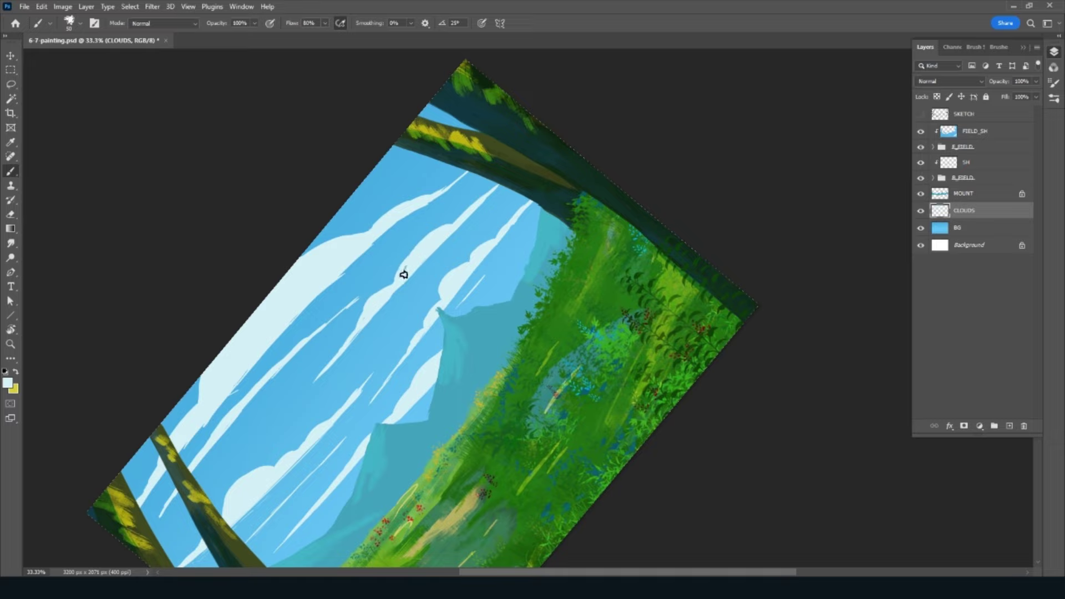
left_click_drag(421, 236, 483, 193)
left_click_drag(313, 381, 318, 375)
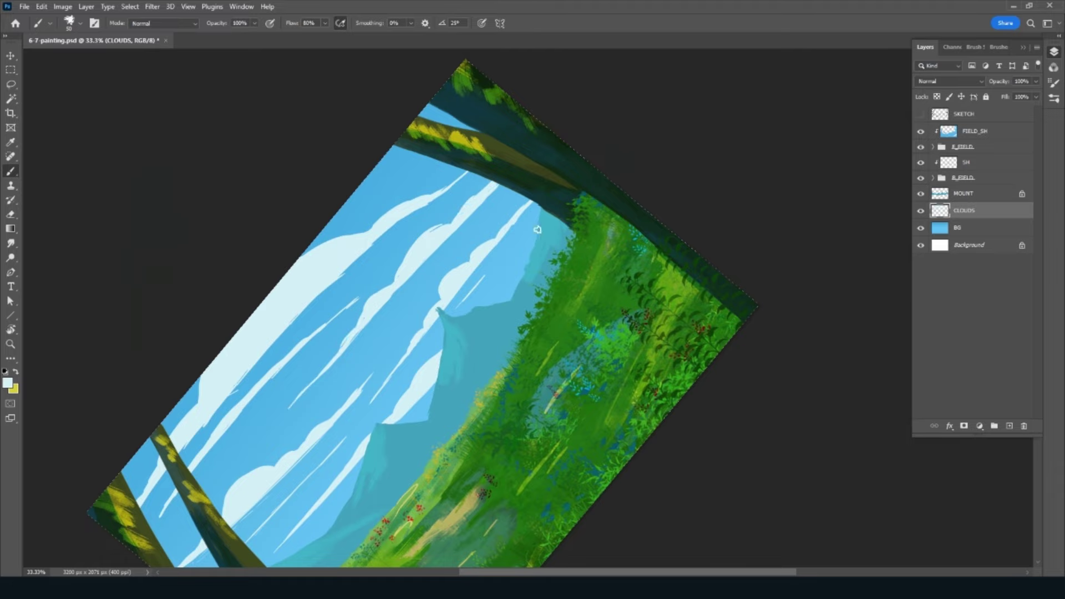
key("Escape")
left_click_drag(652, 331, 651, 391)
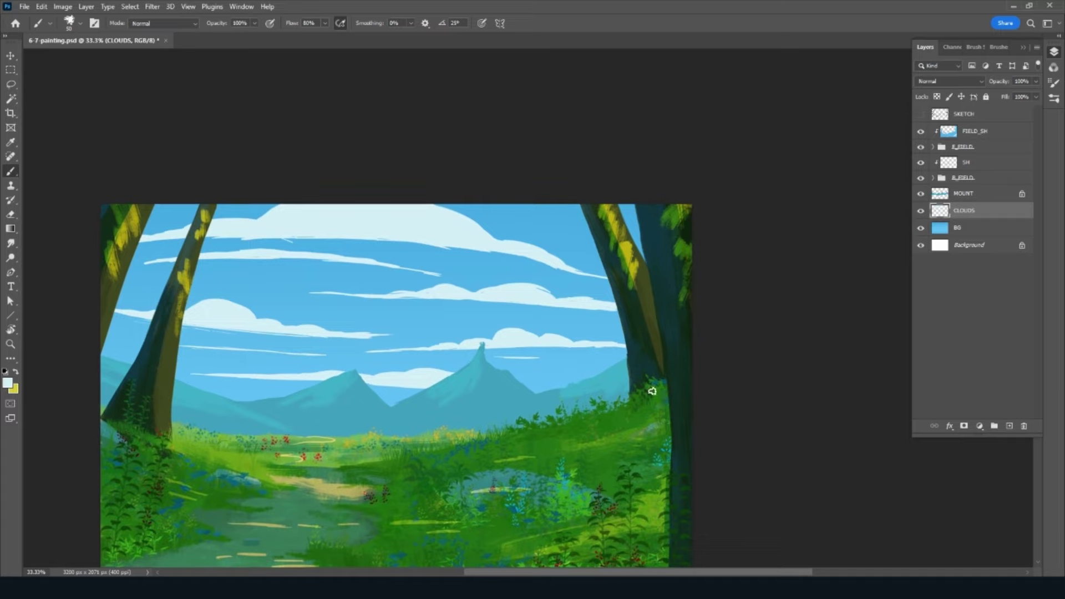
Step: Lock the CLOUDS layer's transparent pixels and tilt the view about 40 degrees
key("slash")
key("r")
mouse_move(387, 448)
left_mouse_down()
mouse_move(307, 470)
mouse_move(445, 316)
mouse_move(346, 401)
mouse_move(494, 278)
left_mouse_up()
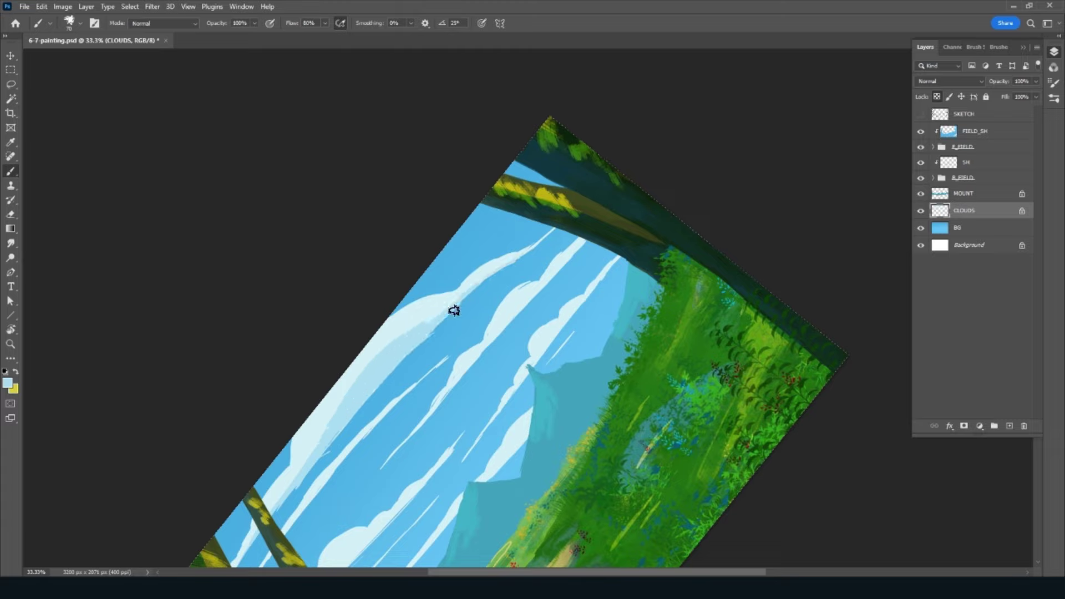
Step: Shade the left and lower-left cloud edges with light cyan up toward the branch
left_click_drag(453, 309, 564, 227)
left_click_drag(373, 357, 429, 323)
left_click_drag(355, 378, 316, 457)
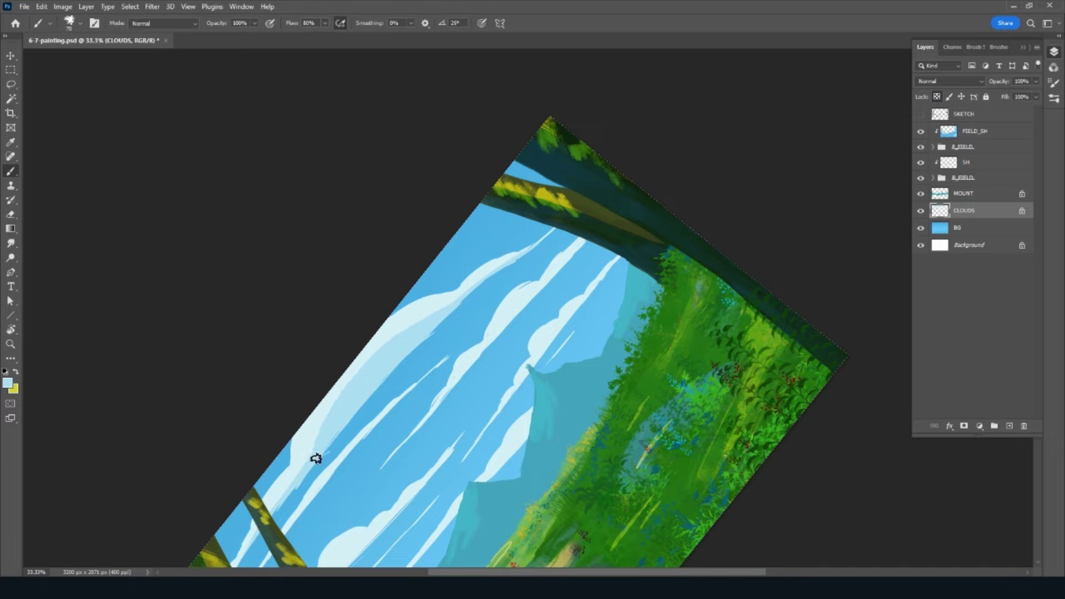
left_click_drag(409, 328, 271, 504)
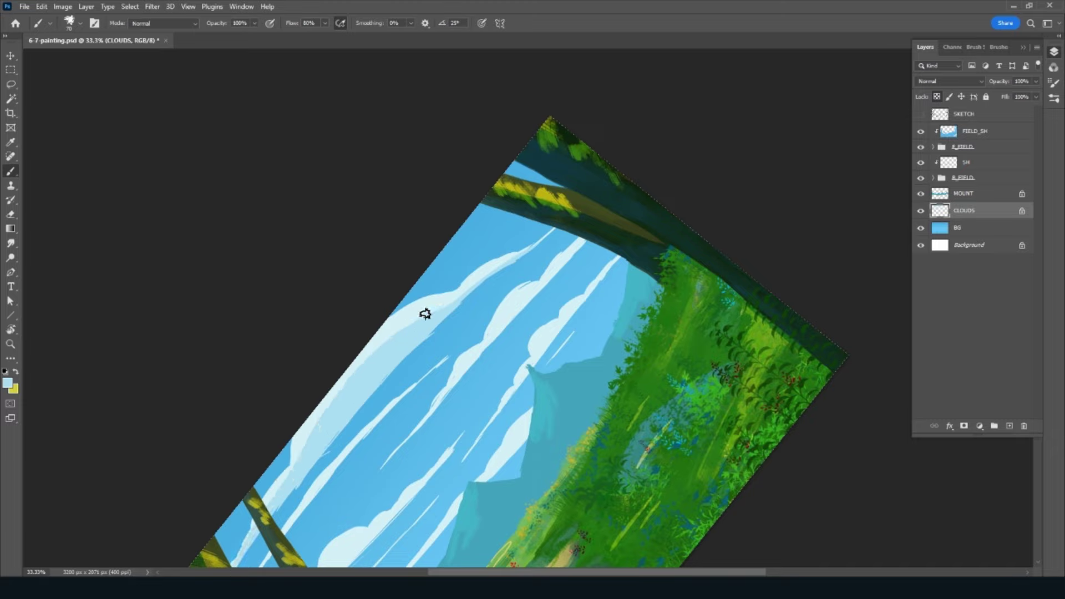
left_click_drag(422, 311, 555, 236)
scroll(509, 388, "down", 3)
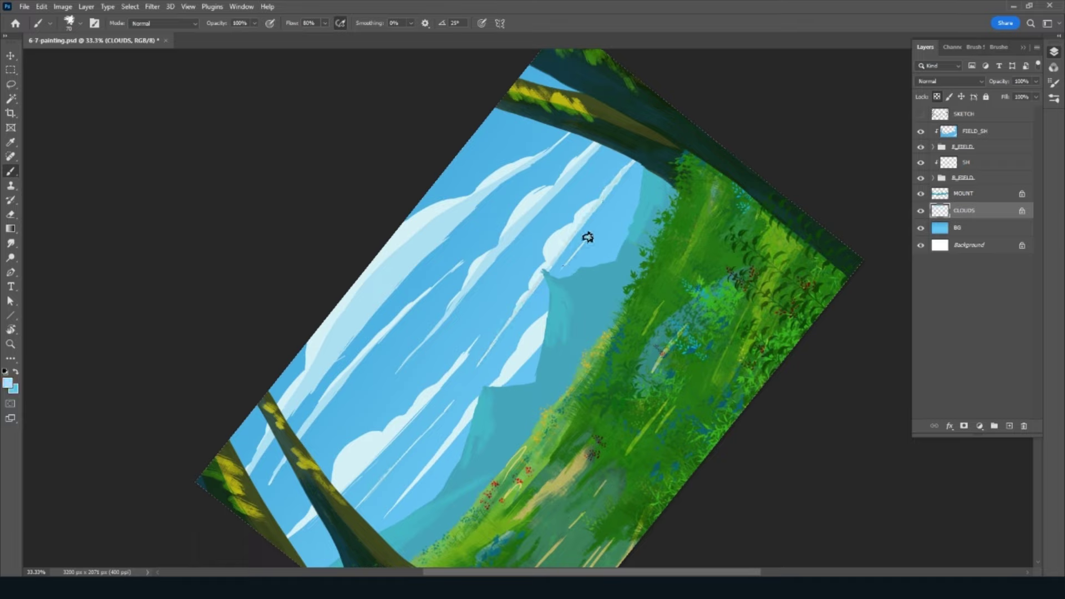
left_click(589, 226, "alt")
Step: Choose a new blue foreground colour and brush three faint diagonal wisps in the lower sky
left_click(10, 386)
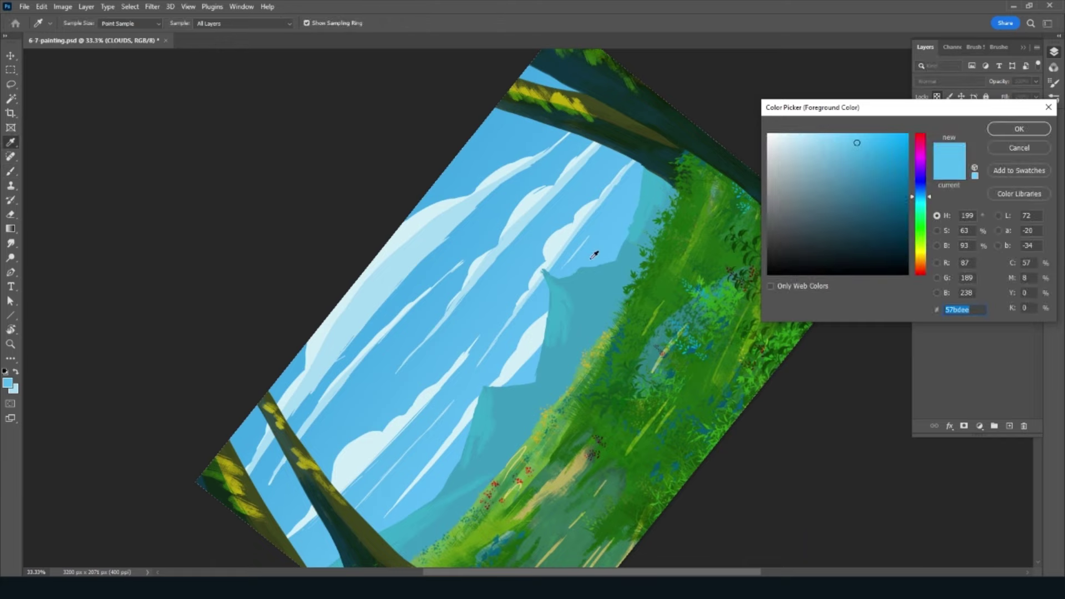
left_click(1018, 129)
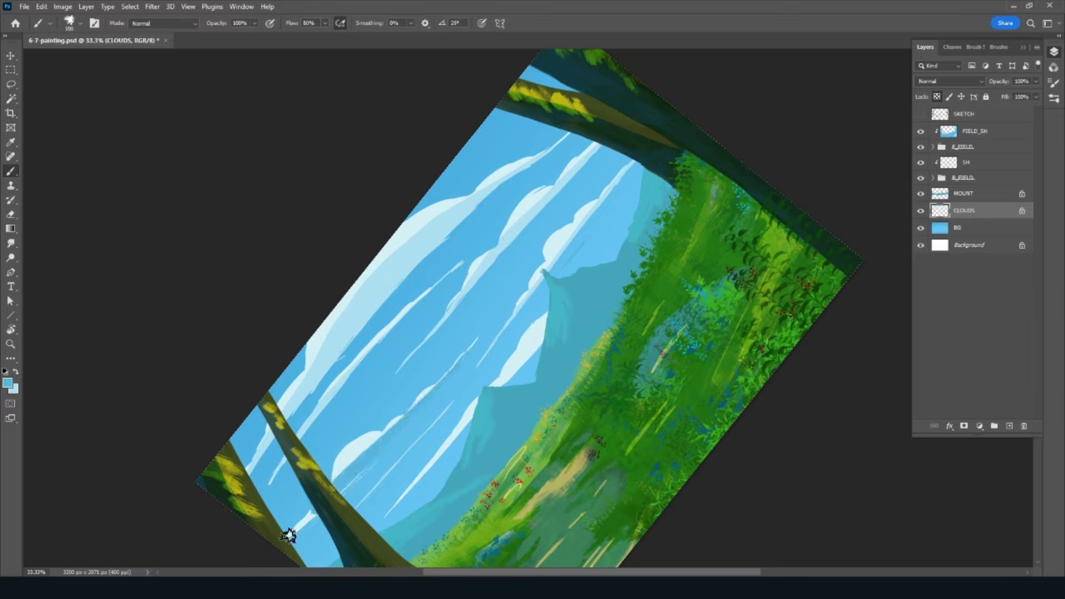
left_click_drag(290, 532, 476, 337)
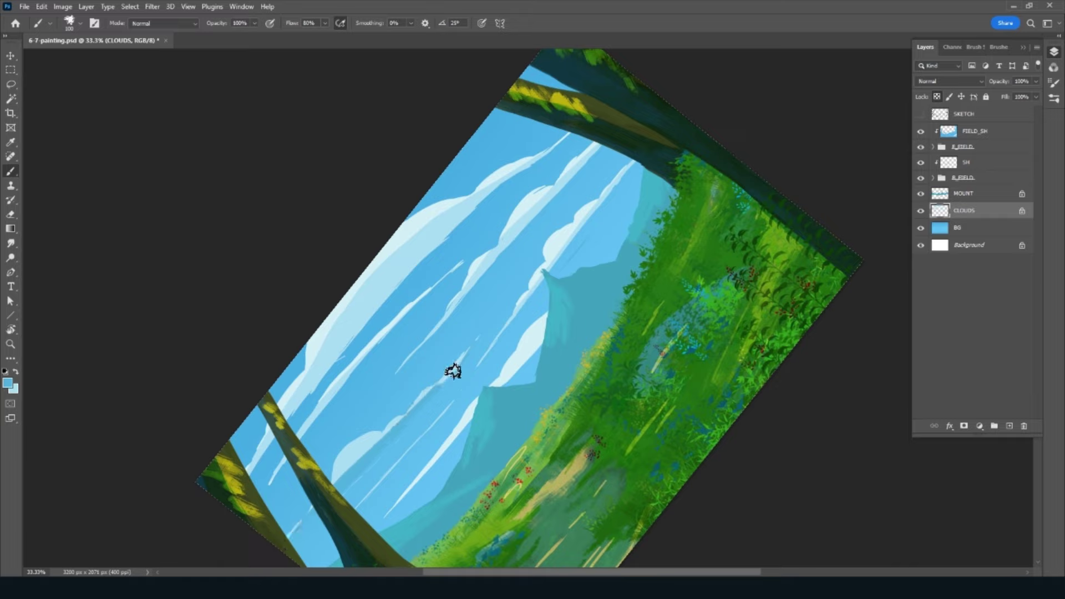
left_click_drag(384, 438, 442, 383)
left_click_drag(432, 427, 361, 502)
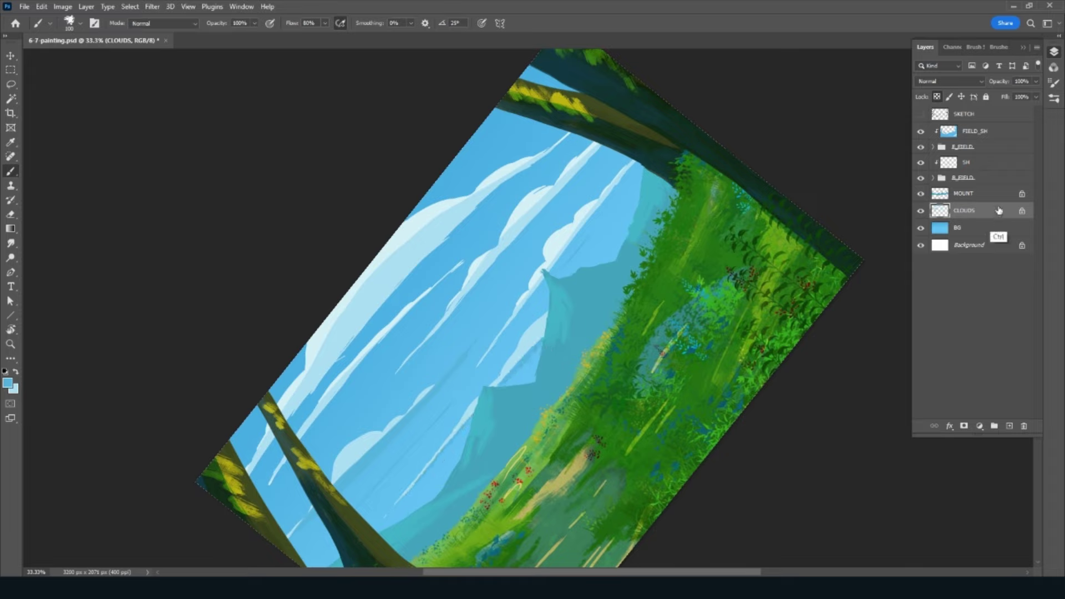
Step: Save the painting and scroll the brush presets to the leaf and grass sets
left_click(998, 47)
key("ctrl+s")
mouse_move(1039, 161)
left_mouse_down()
mouse_move(1041, 239)
mouse_move(1042, 213)
left_mouse_up()
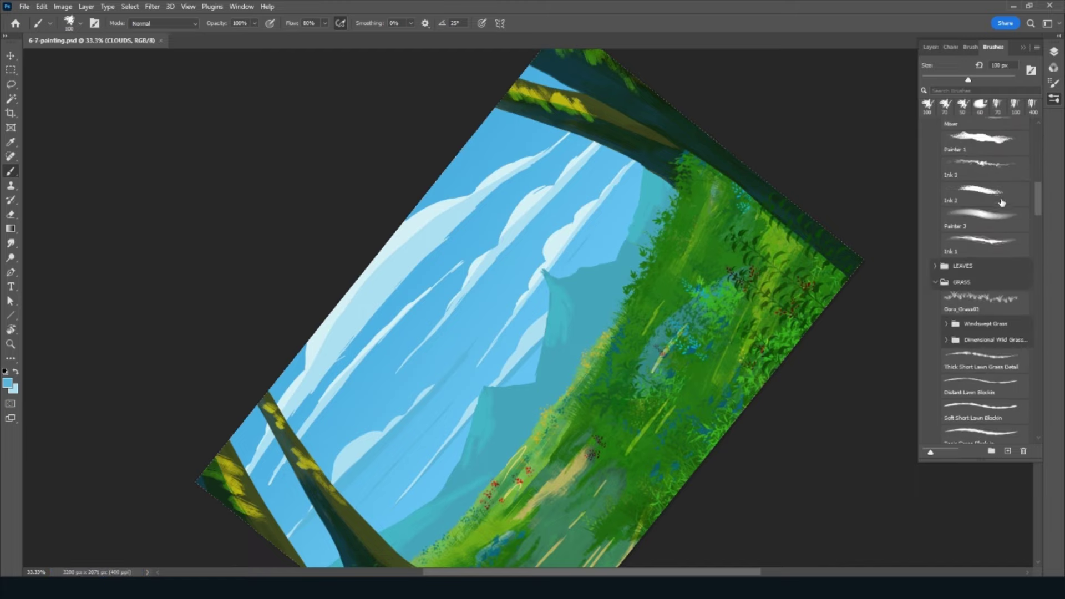
Step: Switch to the Ink 2 brush, unlock CLOUDS transparency, and sample a lighter cloud blue
left_click(987, 194)
left_click(932, 49)
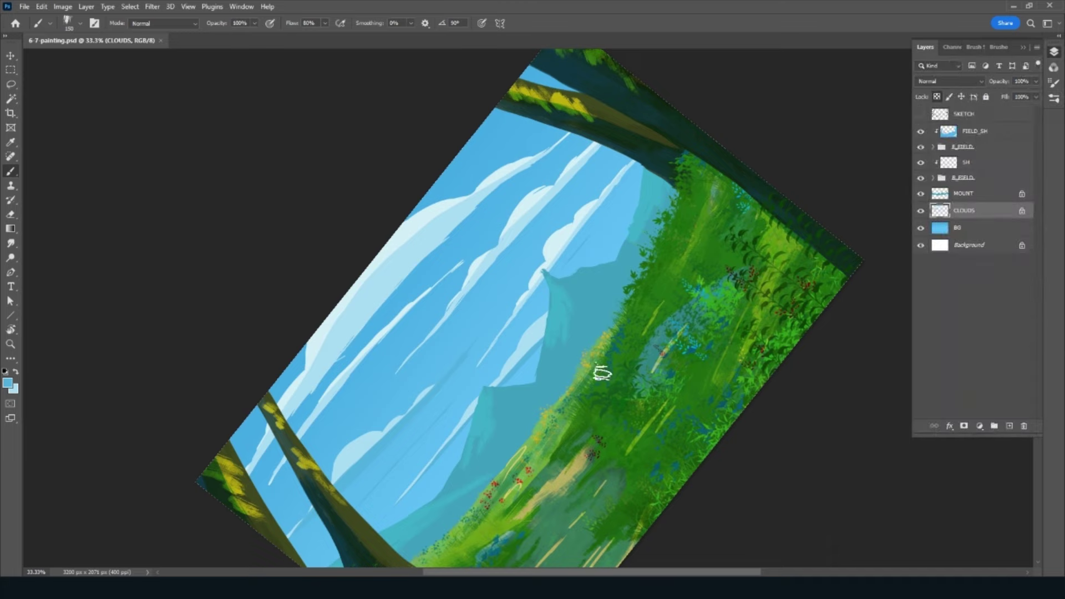
key("bracketleft")
key("bracketleft")
key("bracketleft")
key("bracketleft")
key("slash")
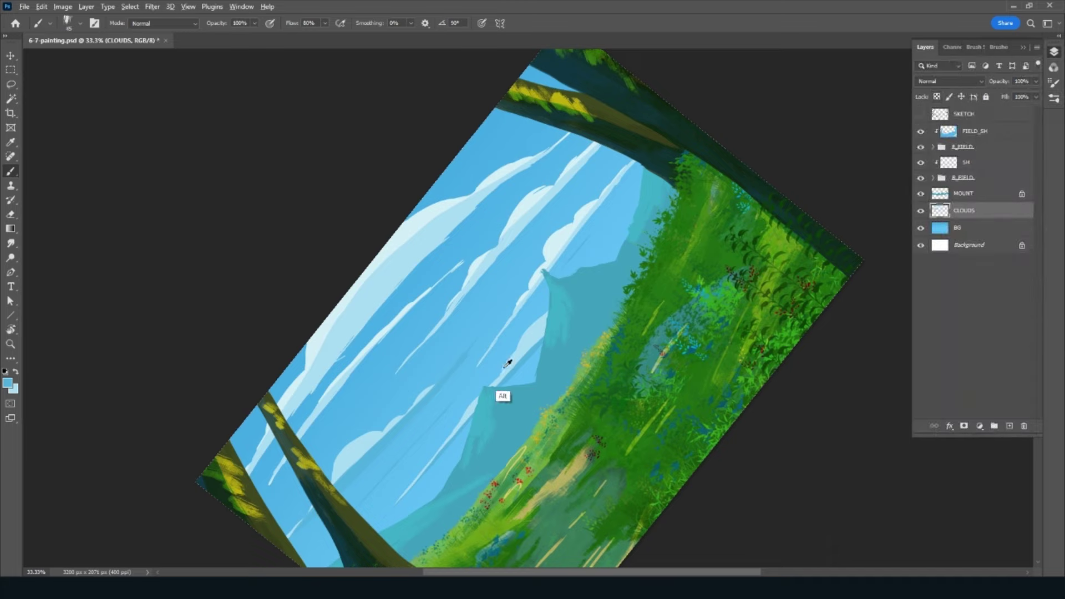
left_click(517, 353, "alt")
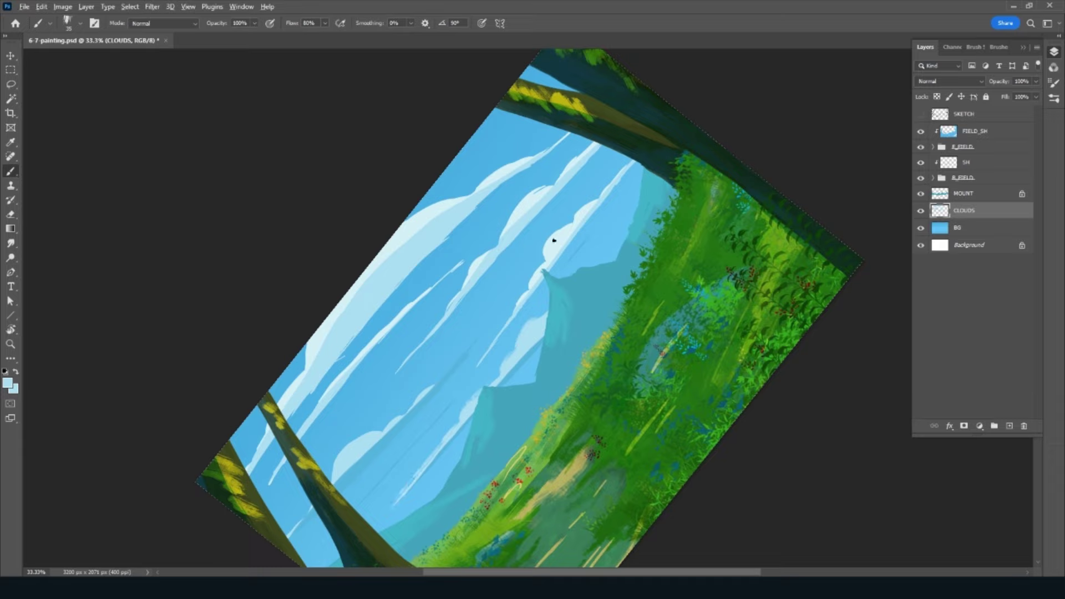
left_click(543, 259, "alt")
Step: Paint light cloud puffs near the mountain peak and along the tree's sky edge
left_click_drag(535, 271, 531, 284)
mouse_move(504, 227)
left_mouse_down()
mouse_move(514, 207)
mouse_move(498, 228)
left_mouse_up()
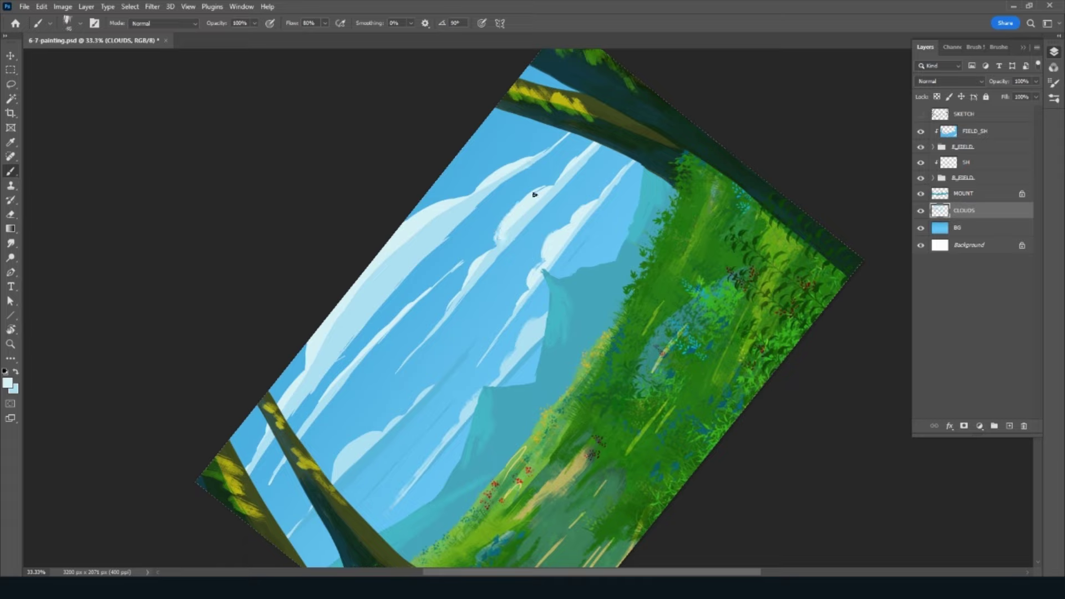
mouse_move(537, 192)
left_mouse_down()
mouse_move(544, 185)
mouse_move(502, 226)
mouse_move(568, 166)
left_mouse_up()
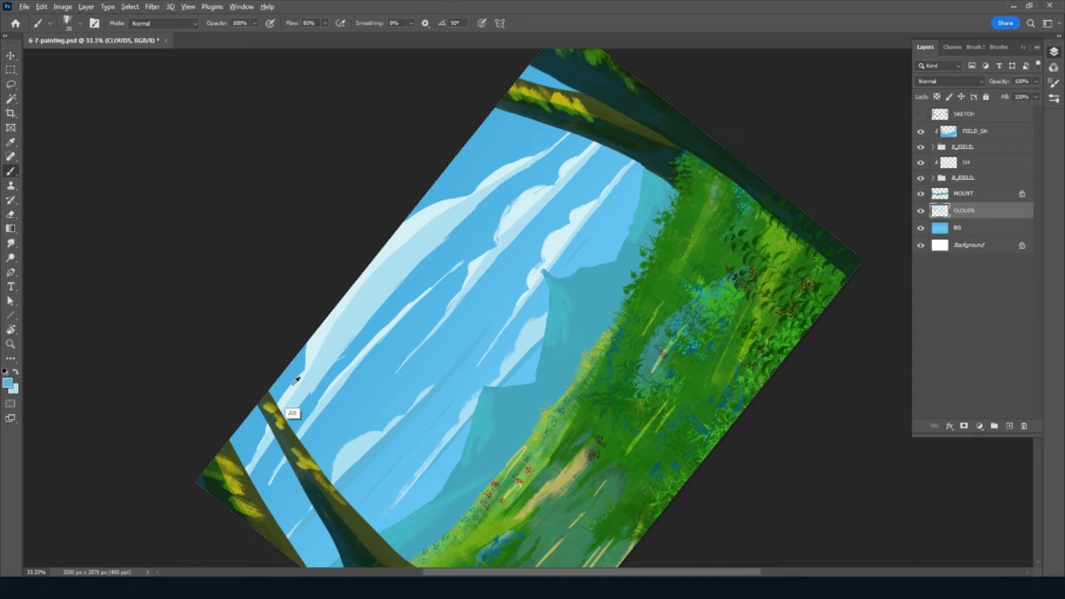
left_click(293, 415, "alt")
left_click_drag(300, 382, 273, 413)
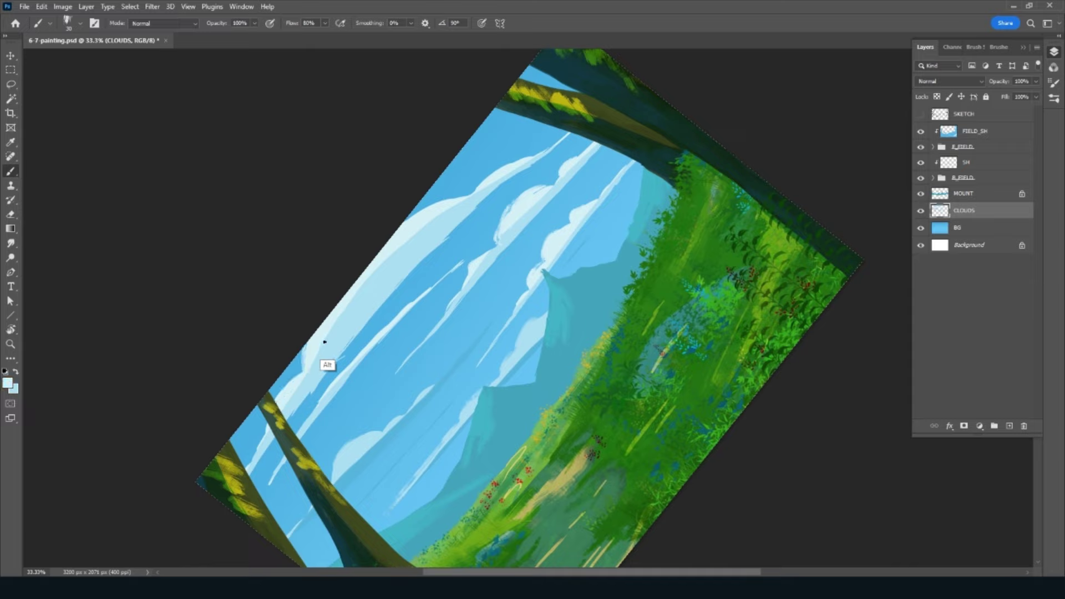
left_click(499, 171, "alt")
mouse_move(521, 218)
left_mouse_down()
mouse_move(507, 238)
mouse_move(506, 216)
left_mouse_up()
left_click(506, 209, "alt")
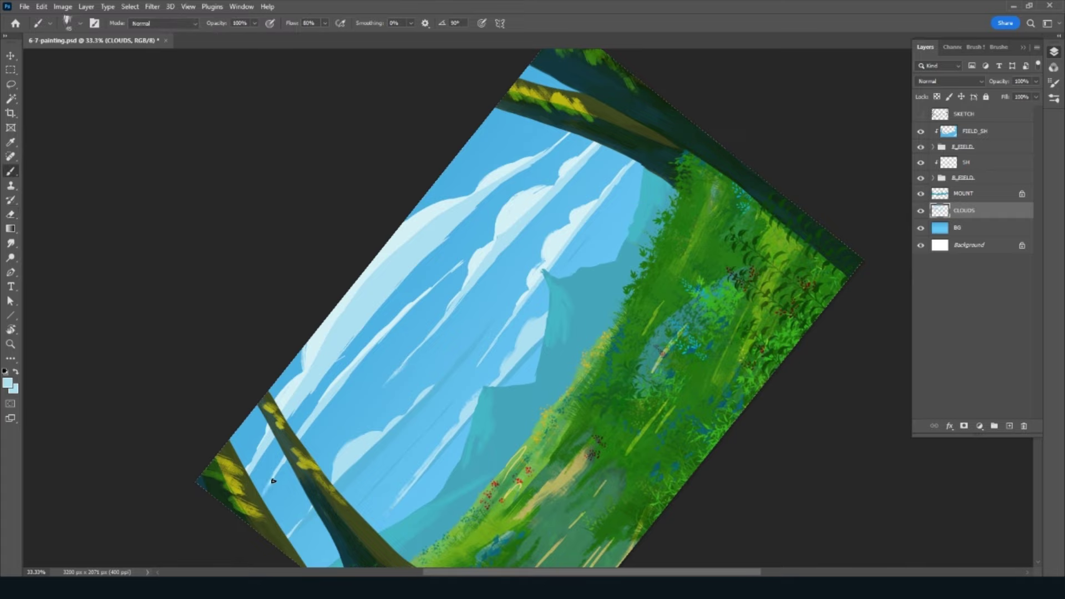
Step: Add light strokes across the upper-left sky and beside the tree trunk, then reset the view
left_click_drag(351, 368, 425, 292)
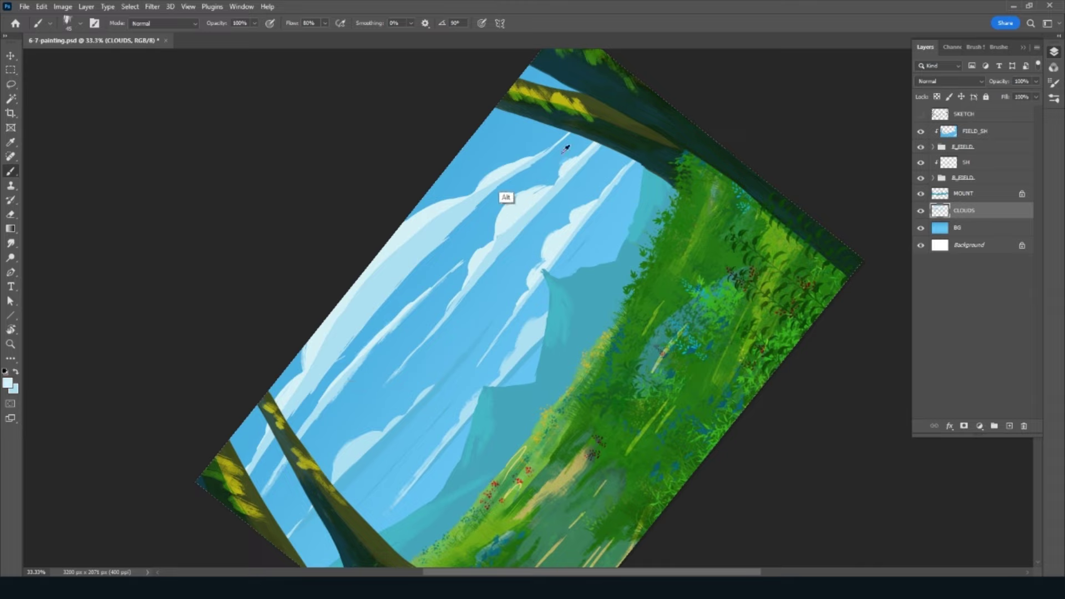
left_click_drag(498, 168, 525, 157)
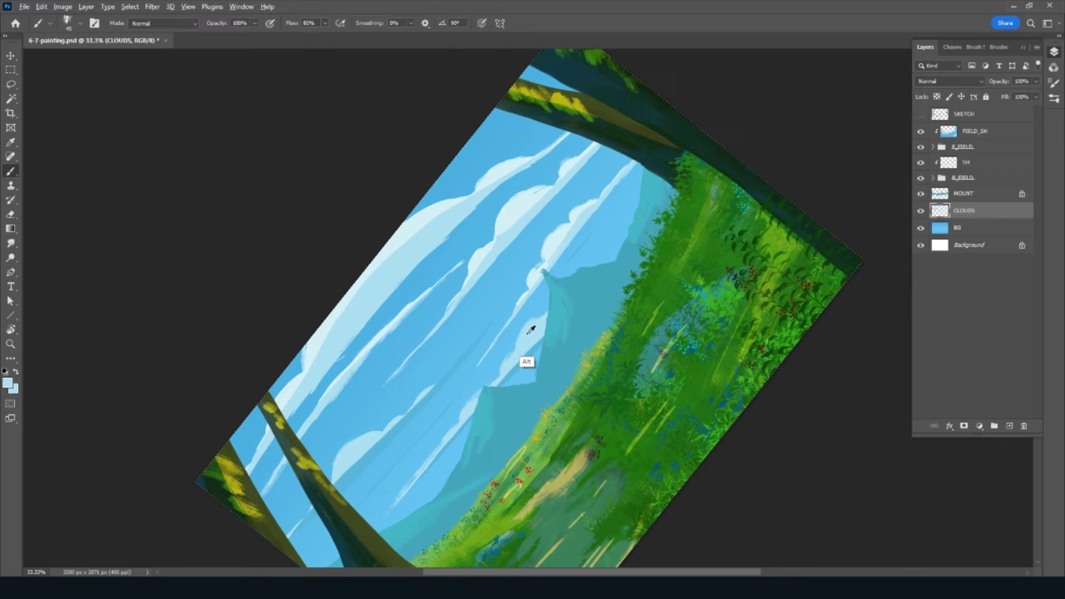
left_click(430, 210, "alt")
left_click_drag(439, 203, 417, 217)
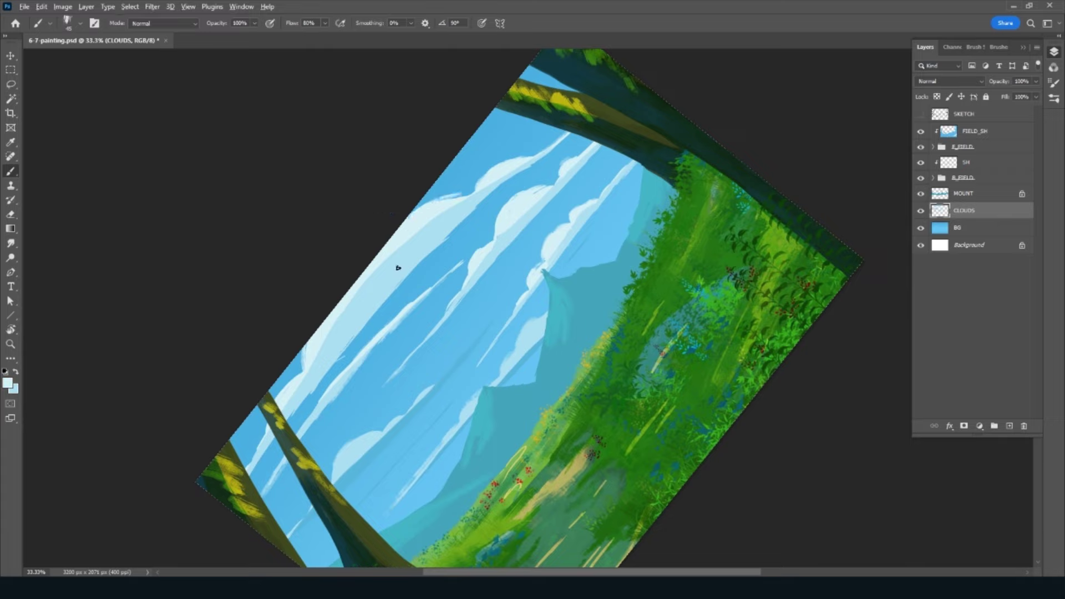
left_click(334, 362, "alt")
left_click_drag(274, 438, 247, 471)
left_click_drag(308, 395, 289, 422)
left_click_drag(332, 368, 471, 210)
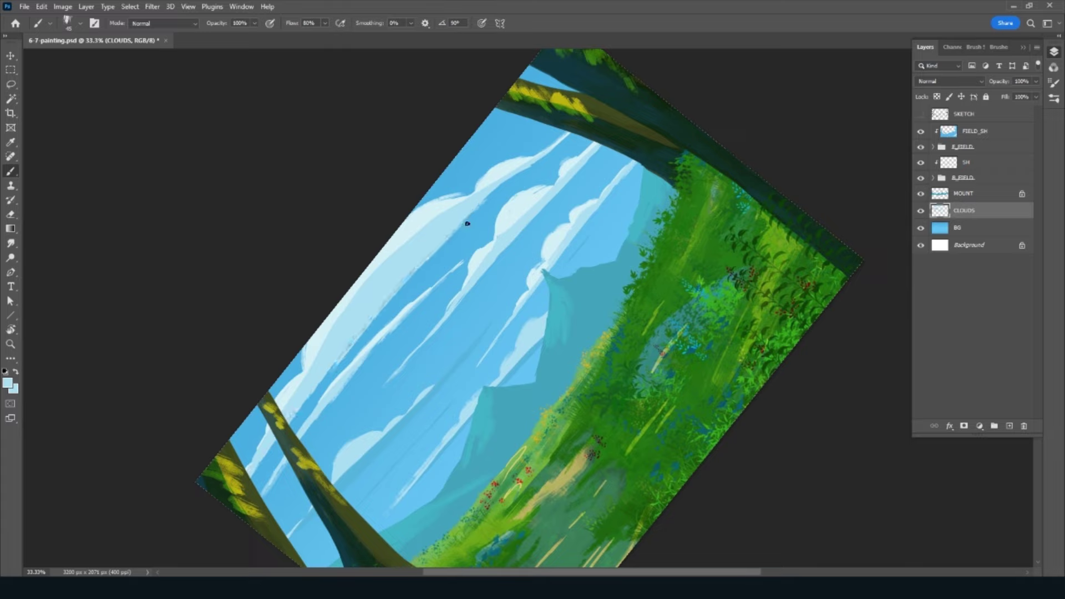
key("Escape")
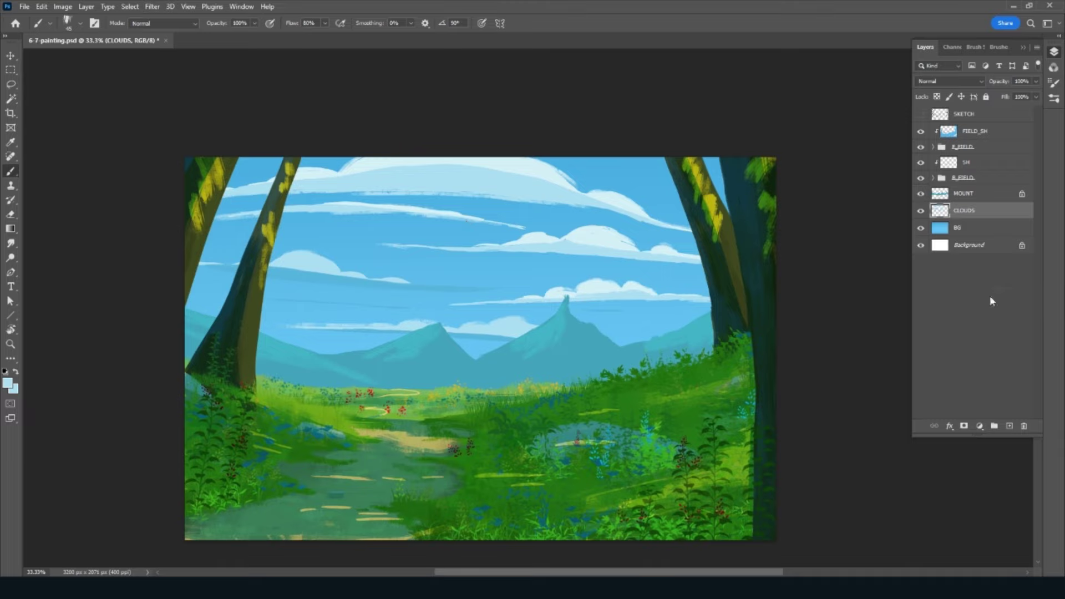
Step: Select FIELD_SH and switch to the Rough Inker 4 brush at 25 px
left_click(974, 130)
left_click(998, 47)
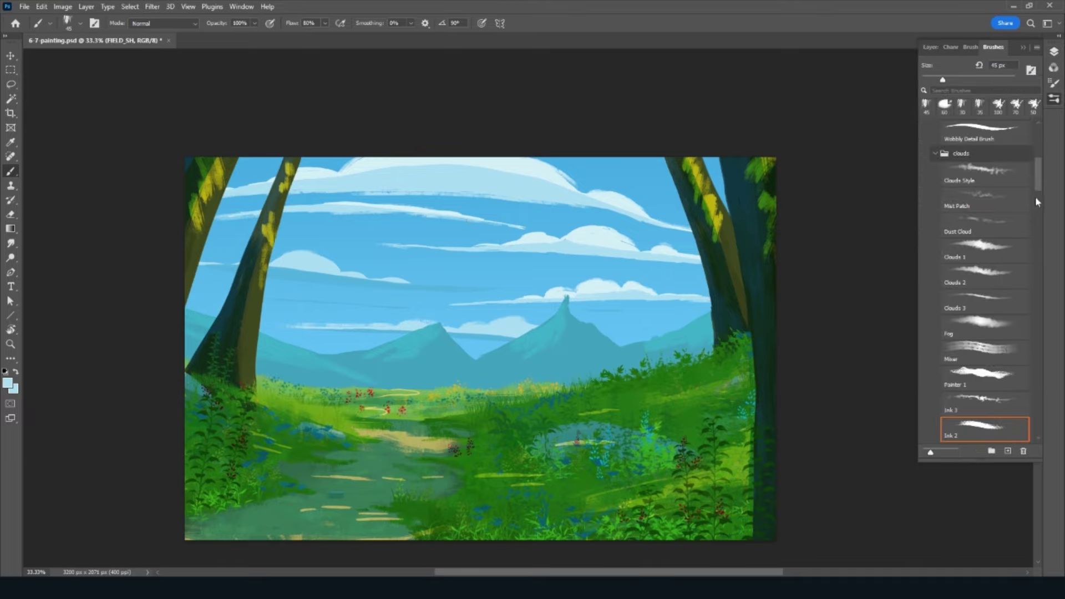
left_click_drag(1035, 196, 1036, 148)
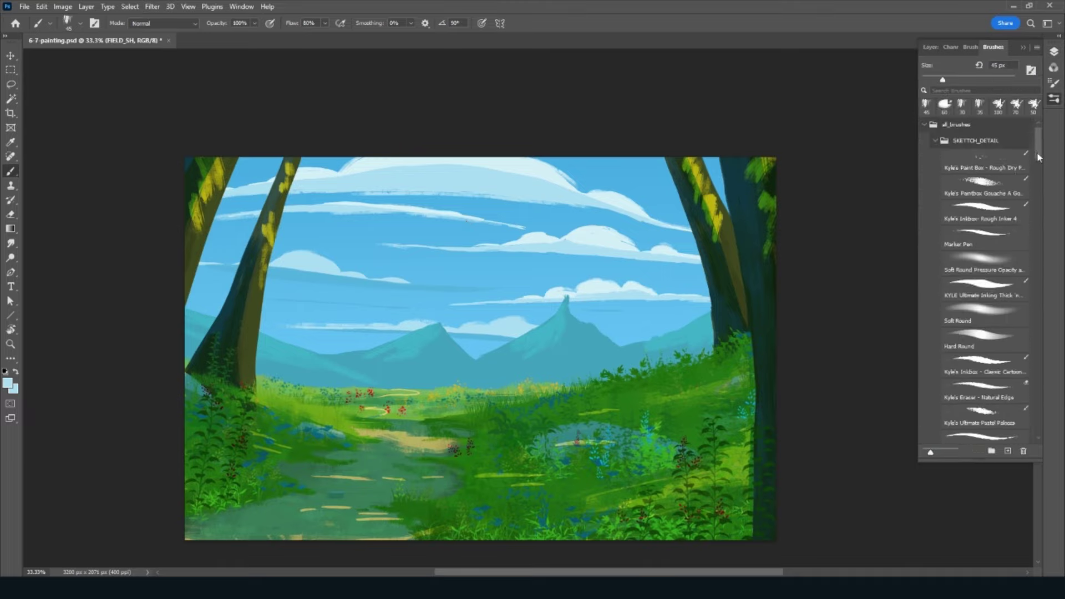
left_click(998, 221)
left_click(930, 46)
Step: Add Layer 7 above FIELD_SH and Layer 8 above the F_FIELD group
left_click(1009, 425)
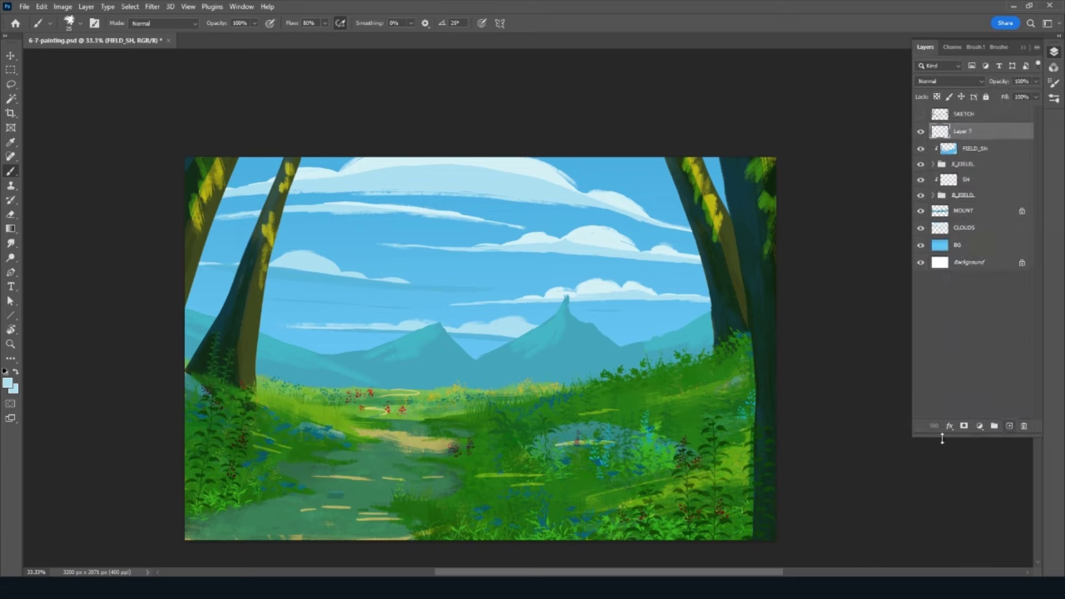
left_click(997, 167)
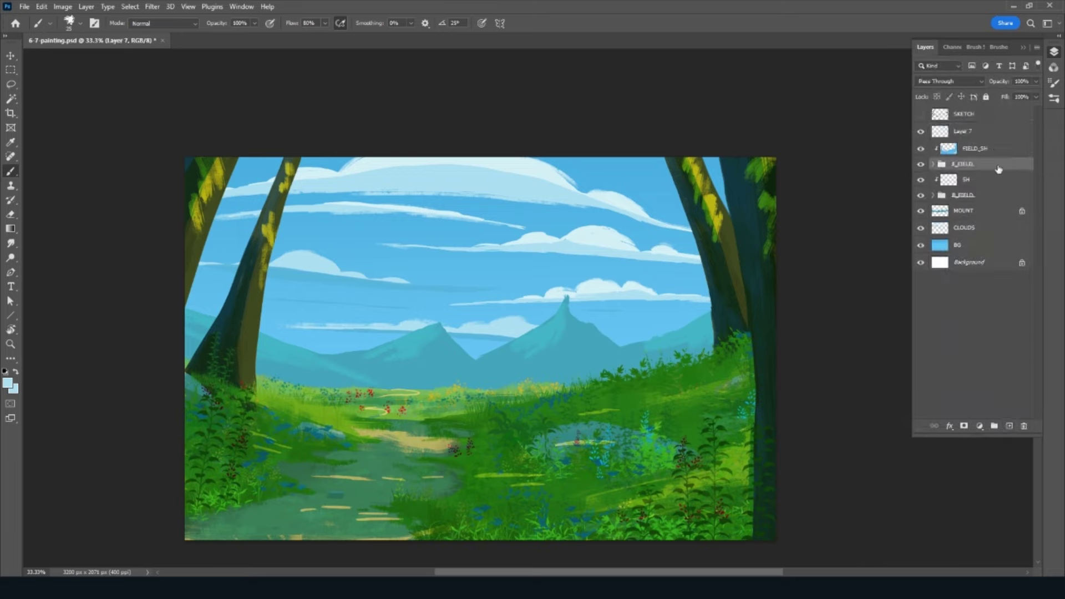
left_click(1009, 425)
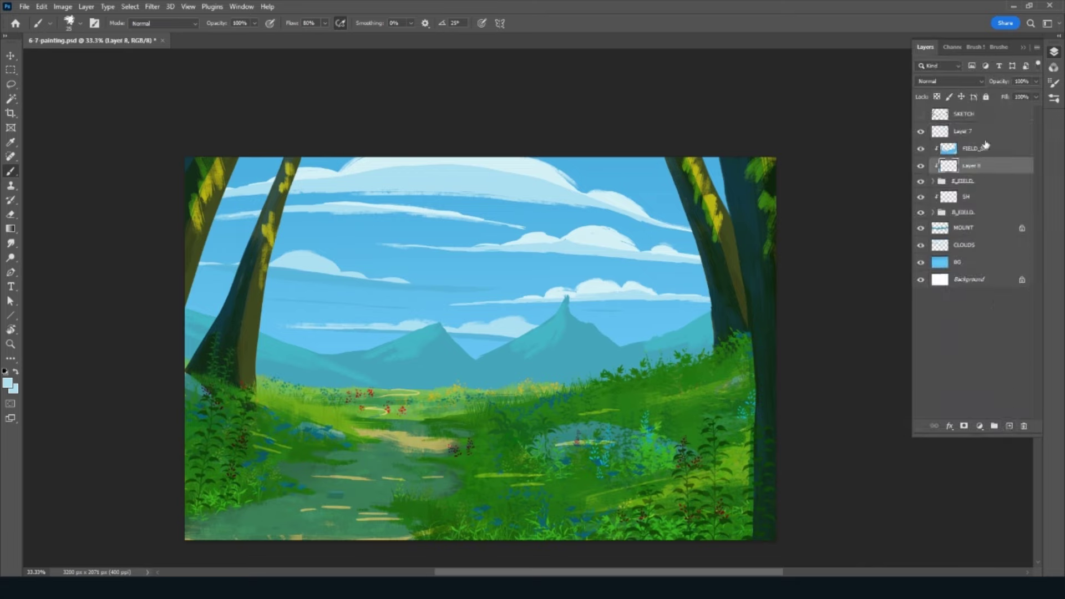
left_click_drag(991, 133, 961, 185)
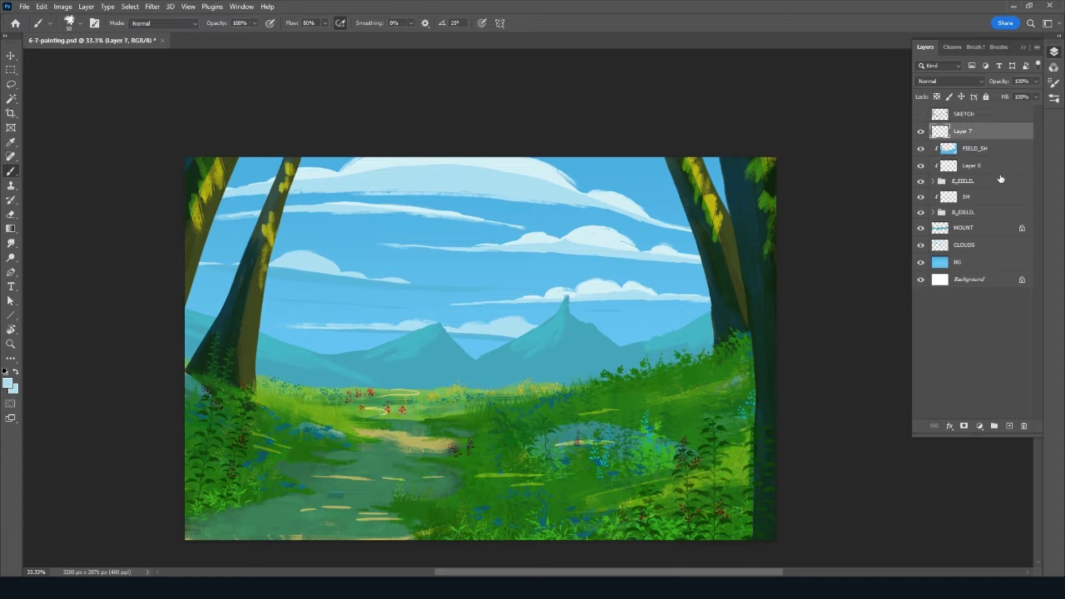
left_click(971, 165)
Step: Zoom in on the path area and tilt the canvas view
left_click_drag(487, 502, 609, 450)
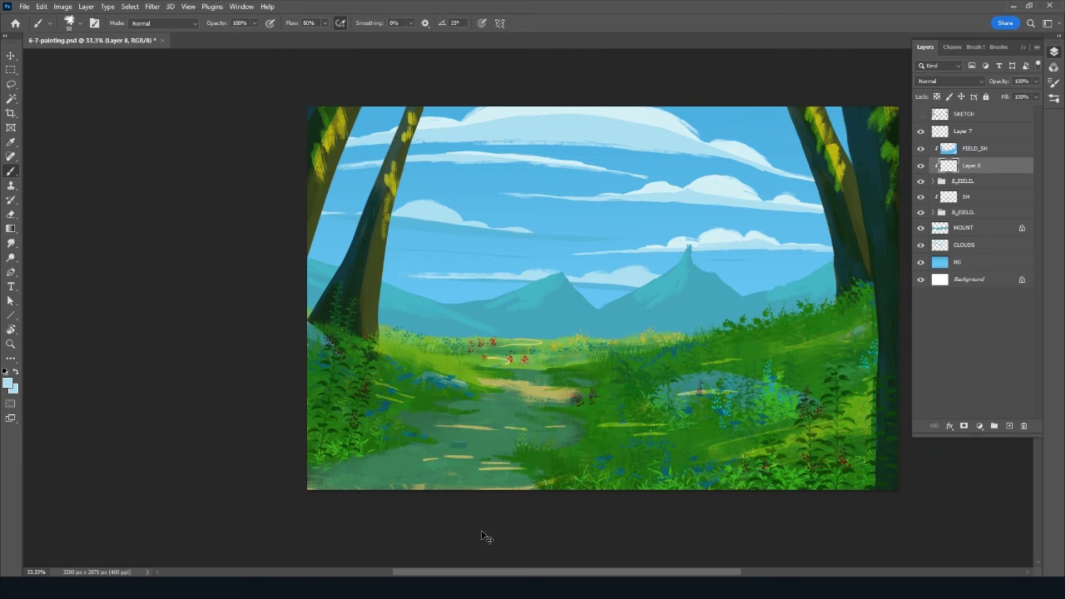
key("ctrl+plus")
key("r")
mouse_move(590, 513)
left_mouse_down()
mouse_move(674, 516)
mouse_move(672, 406)
left_mouse_up()
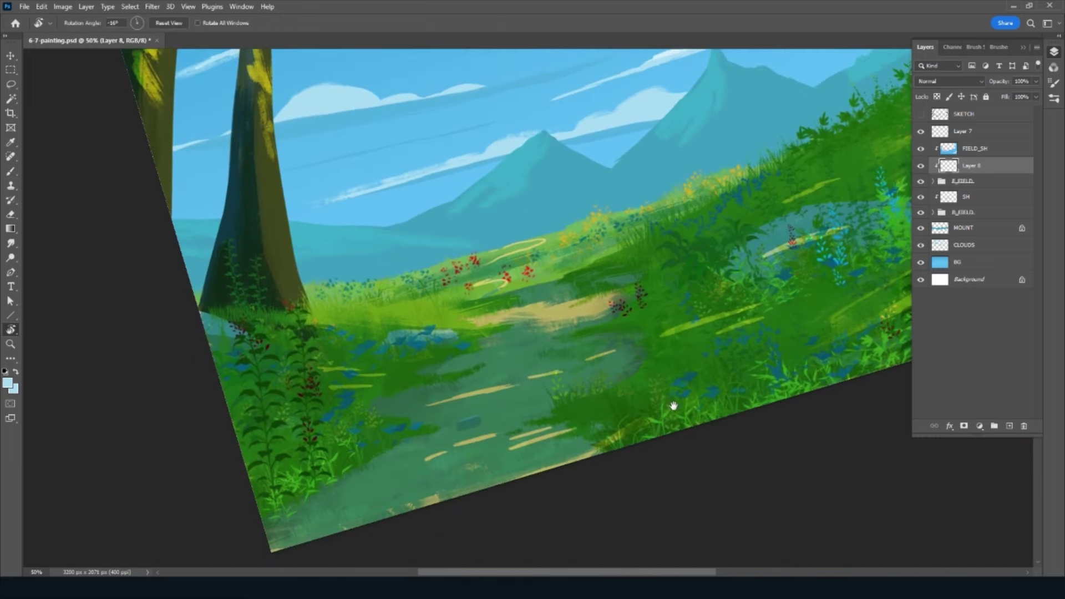
Step: Paint a small blue figure on the path with a dark green shadow at its base
key("b")
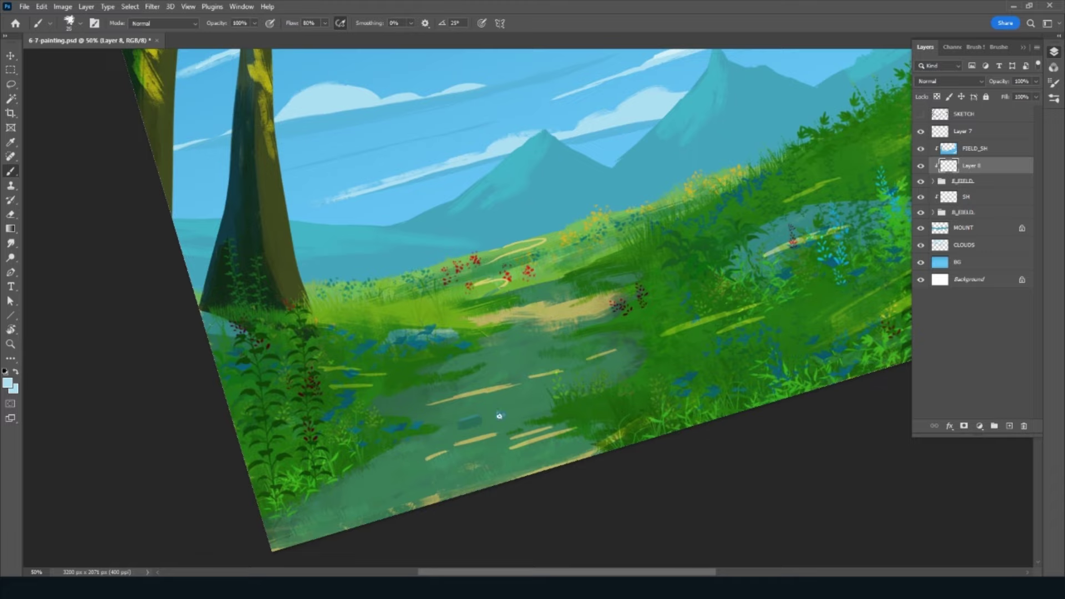
mouse_move(501, 426)
left_mouse_down()
mouse_move(504, 448)
mouse_move(502, 421)
left_mouse_up()
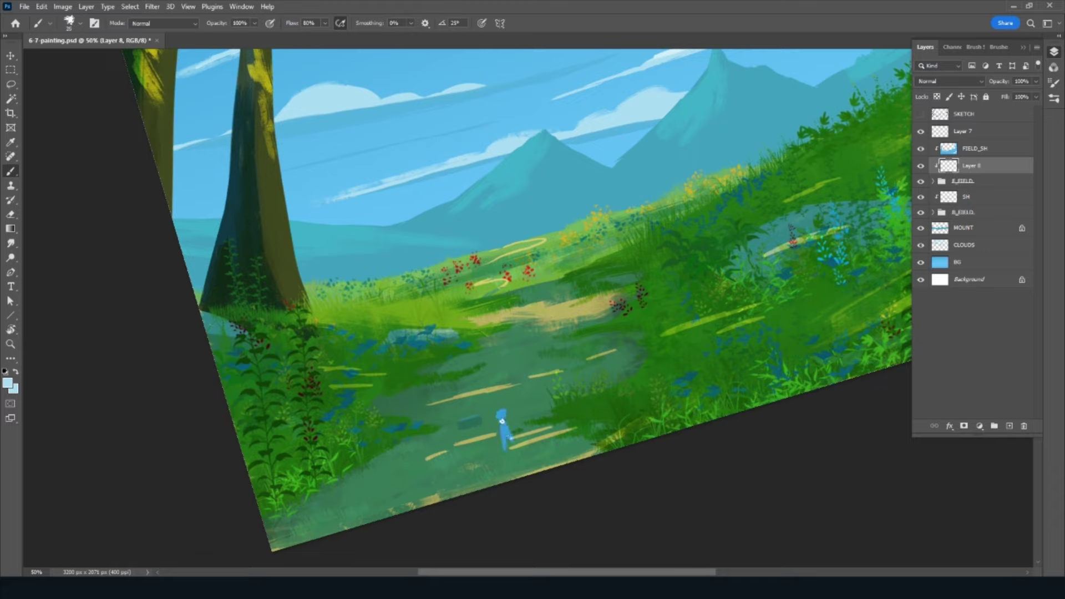
left_click(529, 448, "alt")
left_click_drag(504, 457, 511, 462)
Step: Reset the view rotation, fit the painting in view, and save it
key("ctrl+0")
key("ctrl+s")
key("ctrl+minus")
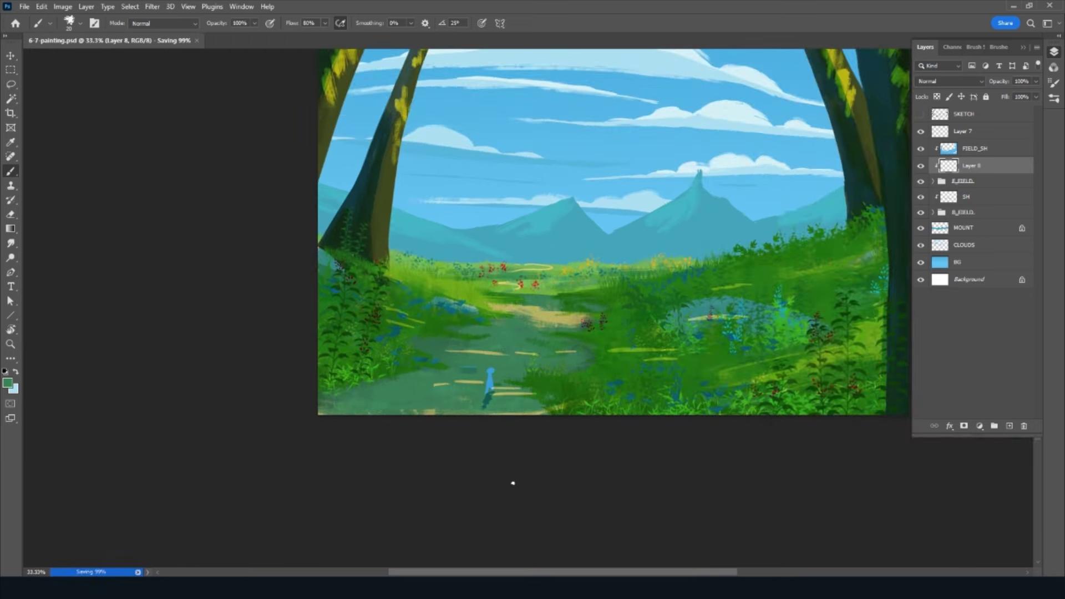
left_click(987, 231)
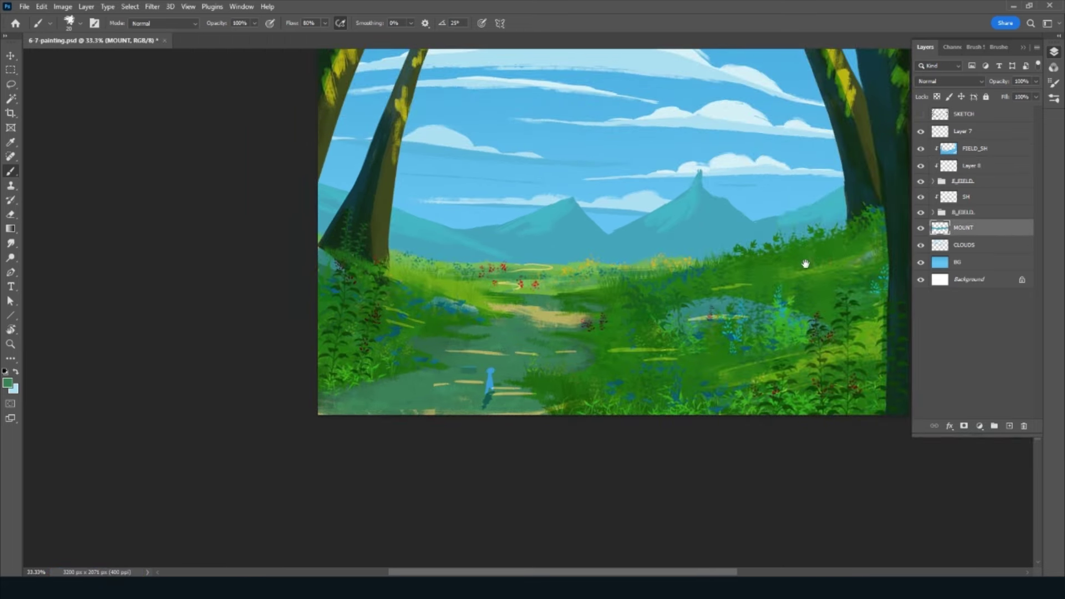
Step: Save the painting and zoom out to see the whole scene
left_click_drag(757, 310, 646, 387)
key("e")
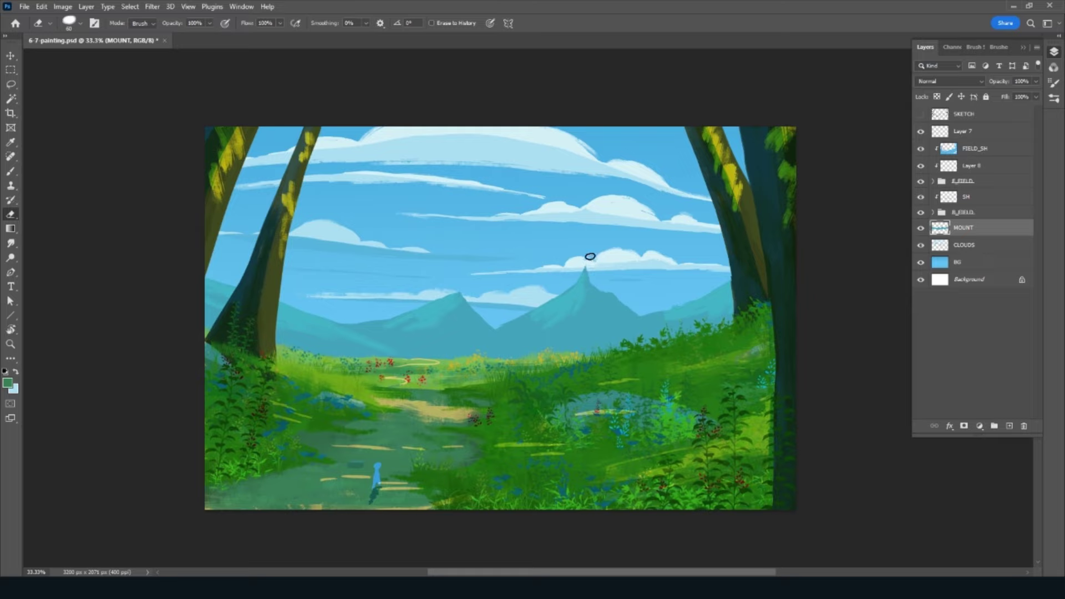
left_click_drag(624, 388, 675, 439)
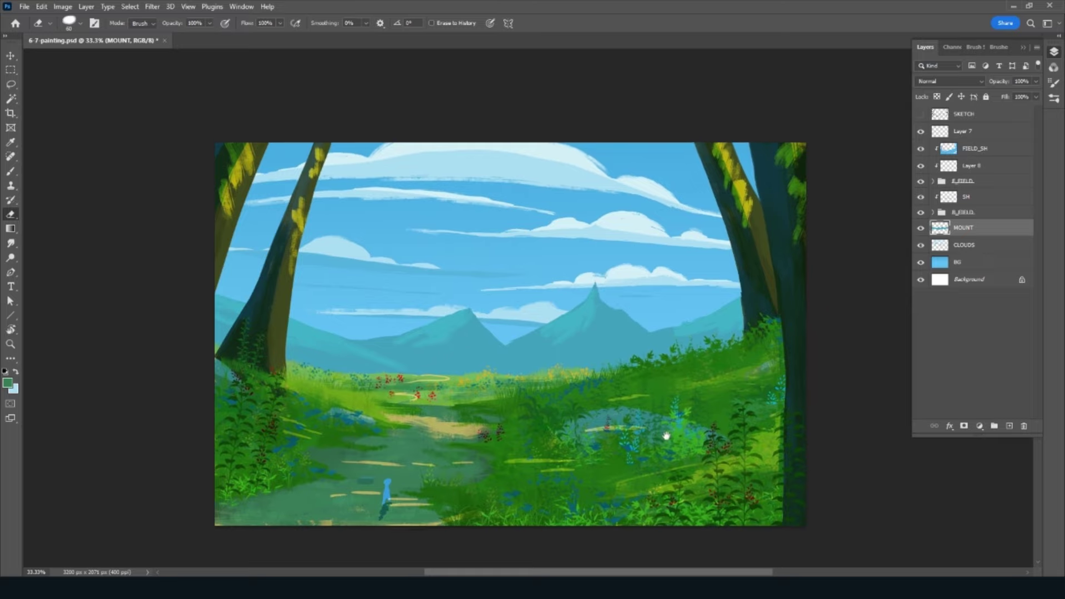
key("ctrl")
key("ctrl+s")
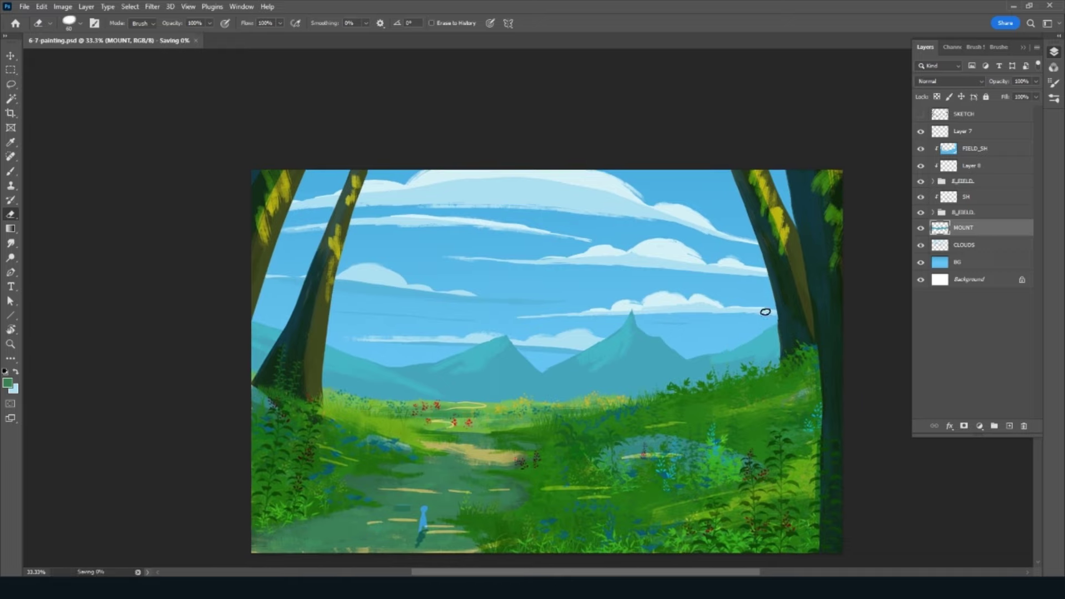
key("ctrl+minus")
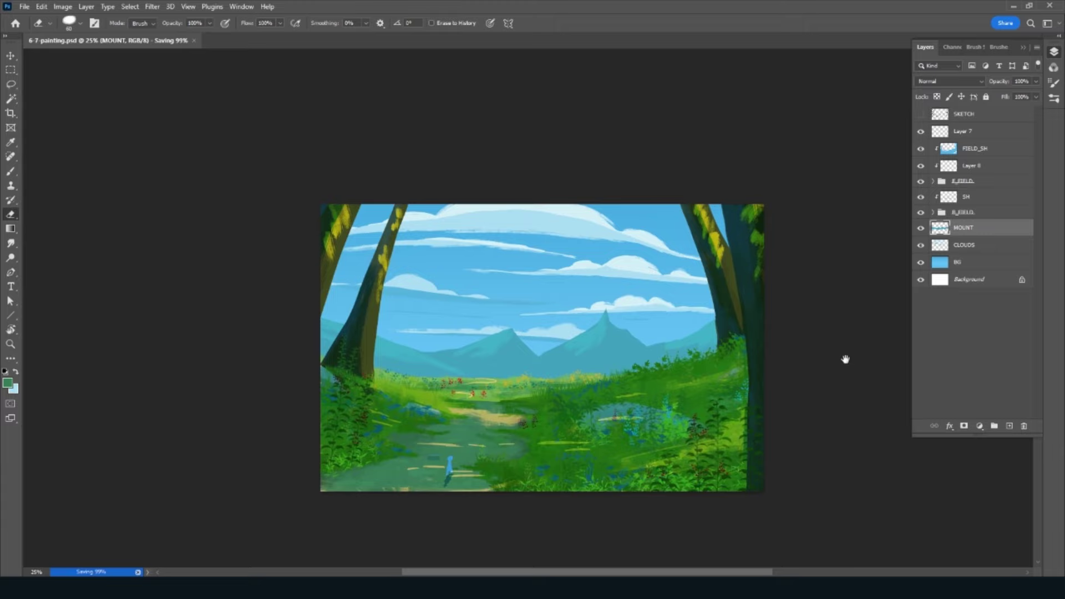
Step: Make Layer 7 the working layer with the Brush tool ready
left_click_drag(849, 360, 815, 375)
left_click(996, 133)
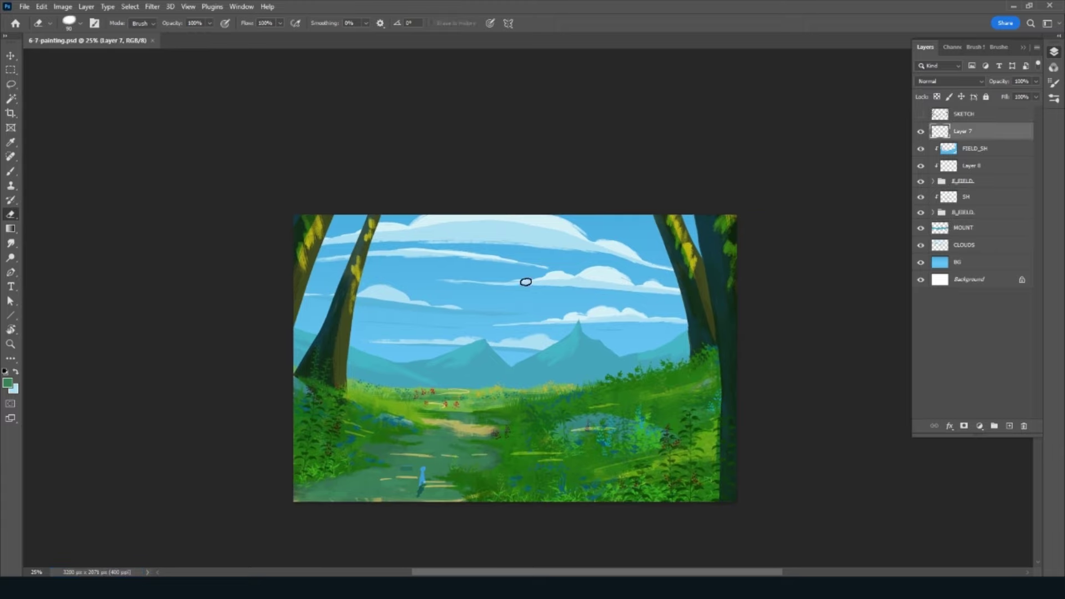
key("b")
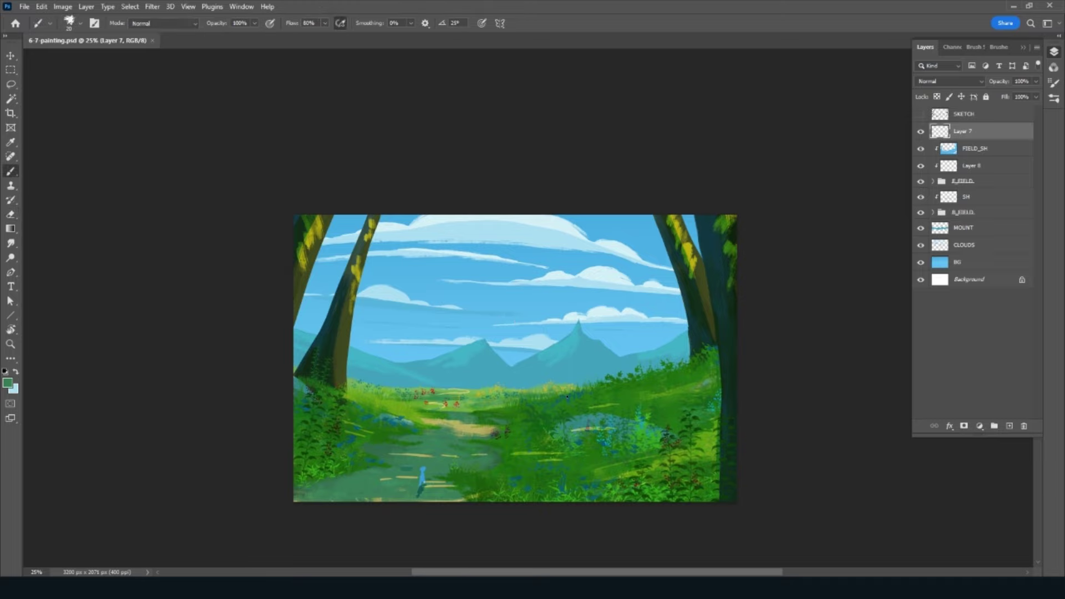
Step: Add a new empty layer inside the expanded E_FIELD group
left_click(990, 183)
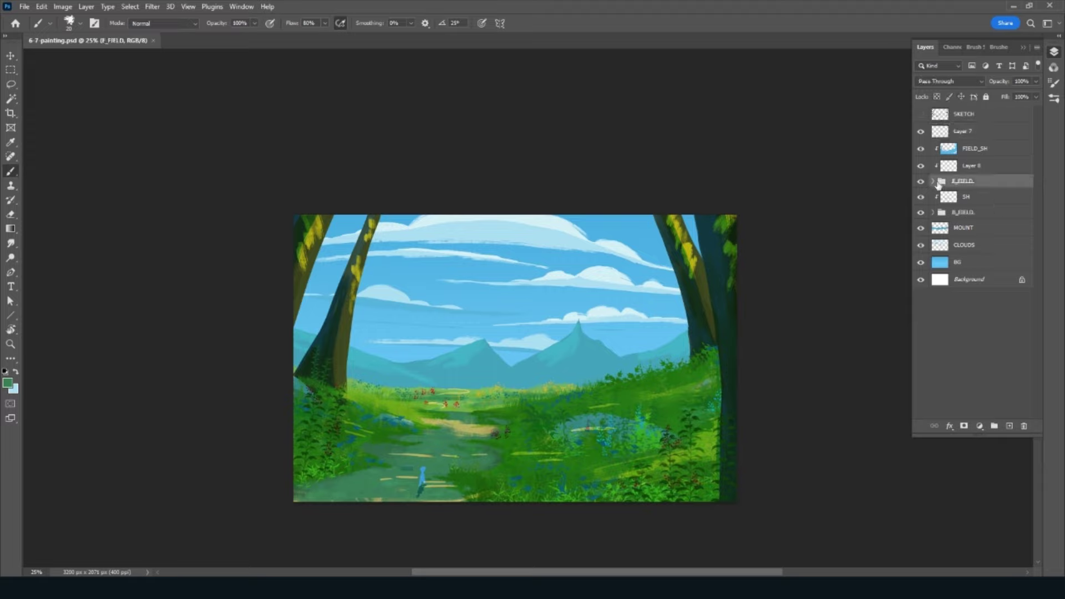
left_click(933, 180)
left_click(998, 201)
left_click(1008, 426, "ctrl")
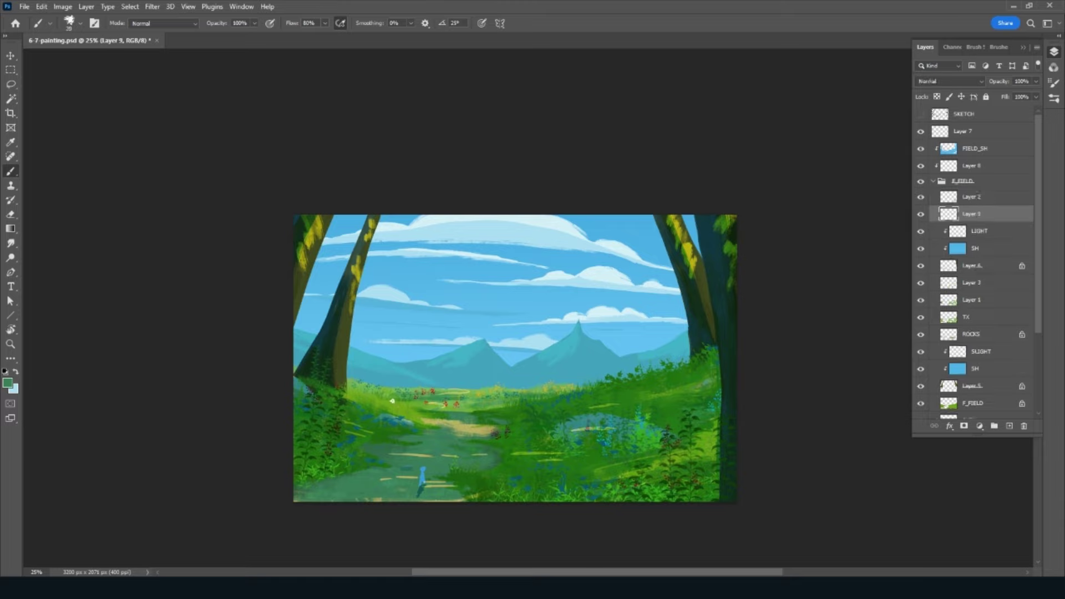
Step: Paint thin dark green branches up the left tree trunk and off its top
left_click(343, 387, "alt")
key("ctrl+z")
left_click_drag(348, 369, 361, 353)
left_click_drag(366, 349, 372, 340)
left_click_drag(366, 292, 376, 281)
left_click_drag(385, 226, 434, 258)
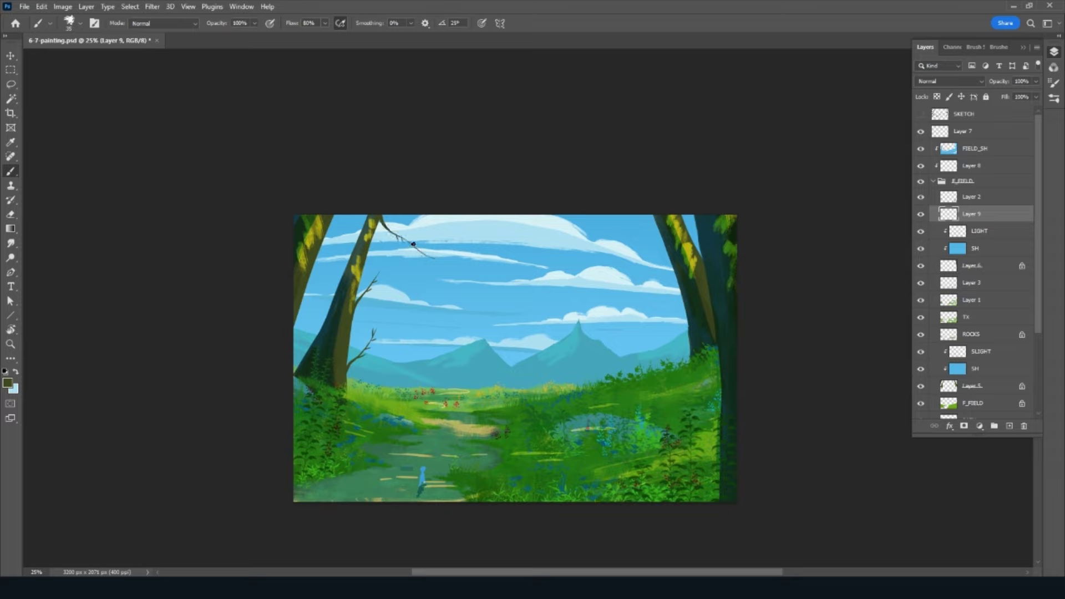
Step: Hide FIELD_SH and paint dark teal branch lines along the left trunk
left_click(321, 345, "alt")
key("alt")
left_click(921, 148)
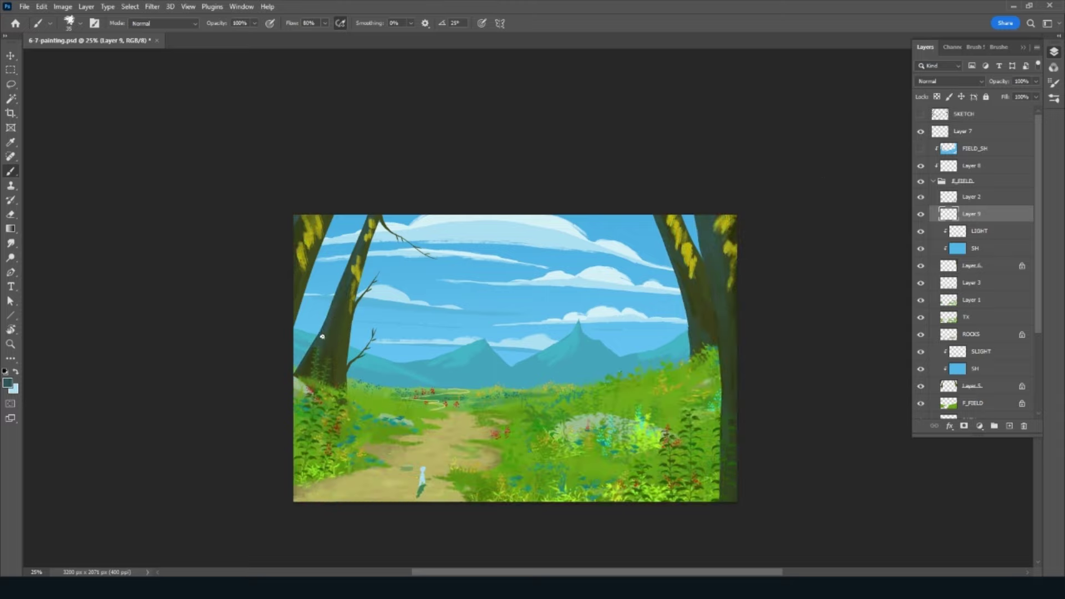
left_click_drag(324, 316, 327, 289)
left_click_drag(319, 335, 317, 318)
left_click_drag(332, 221, 342, 233)
left_click_drag(333, 223, 419, 285)
left_click_drag(299, 301, 325, 327)
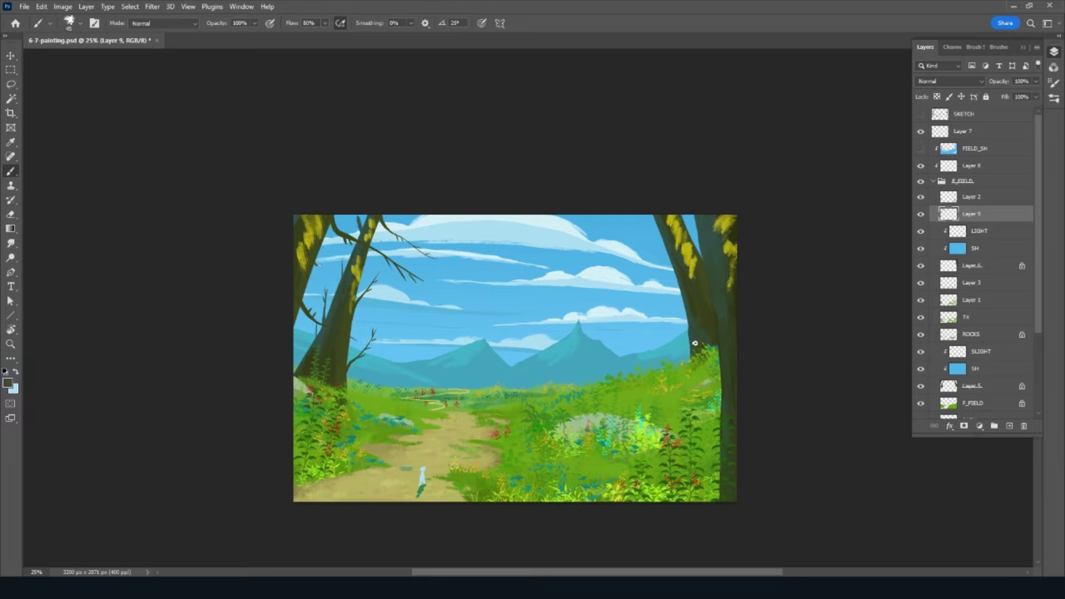
Step: Paint olive branches and twigs on the right tree, save, and show FIELD_SH again
left_click_drag(694, 343, 639, 242)
mouse_move(655, 208)
left_mouse_down()
mouse_move(653, 229)
mouse_move(698, 225)
left_mouse_up()
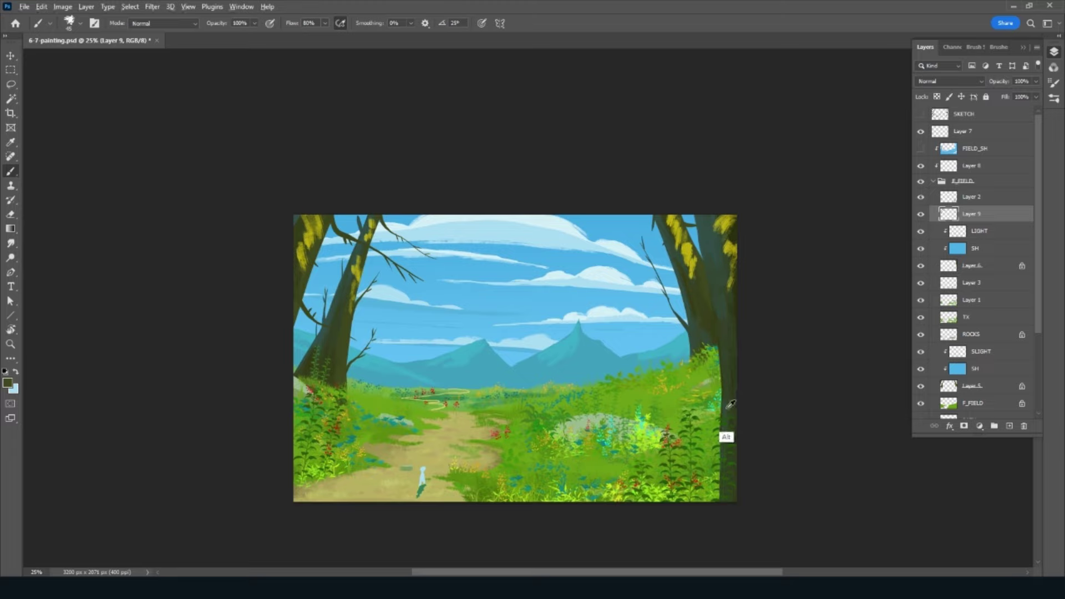
left_click(710, 397, "alt")
left_click_drag(719, 451, 669, 346)
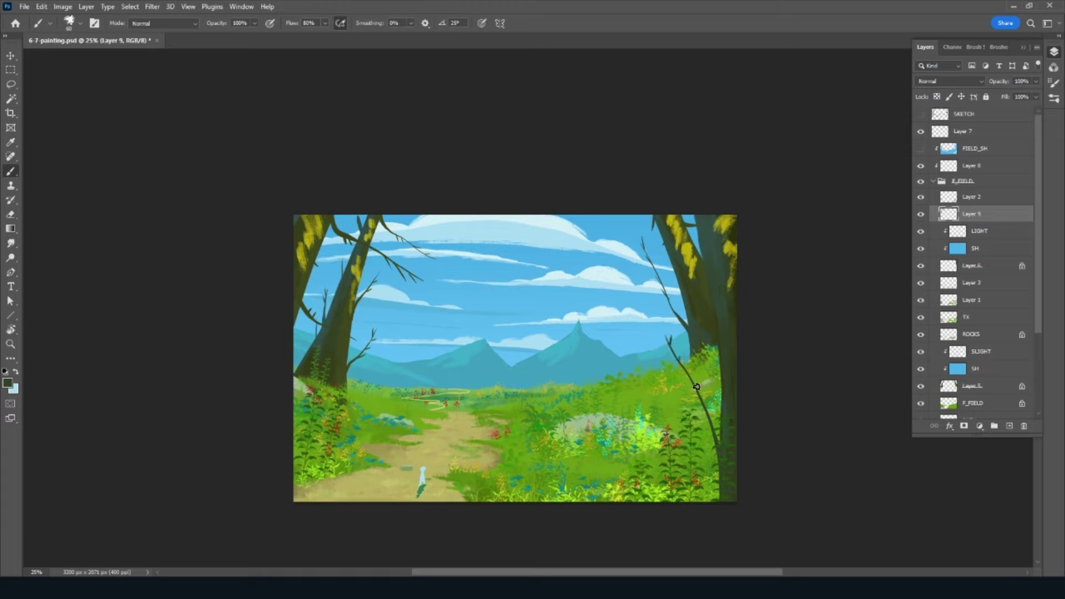
left_click(724, 405, "alt")
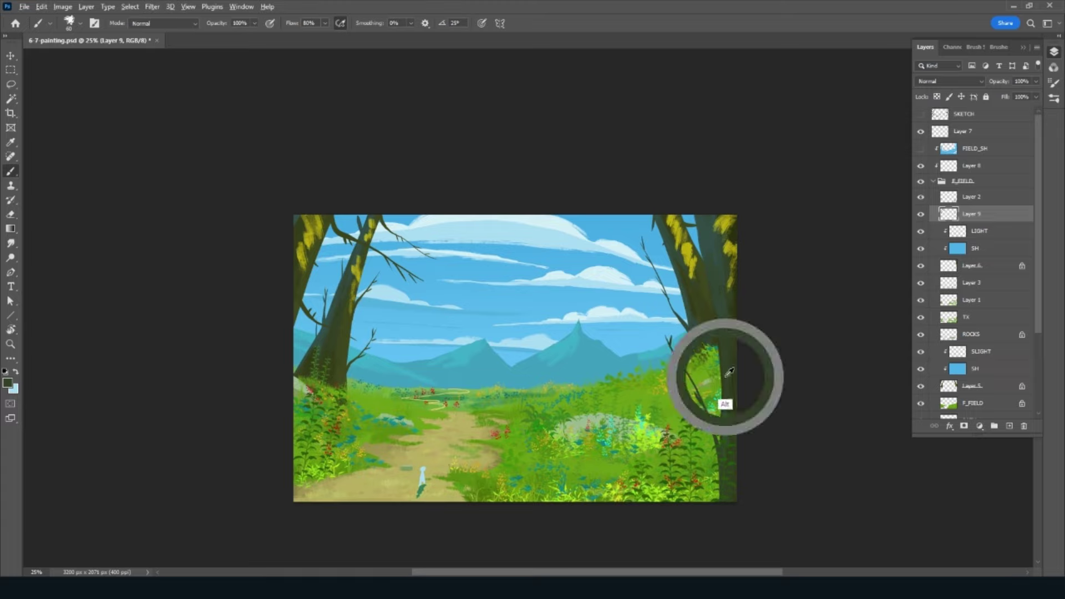
left_click(697, 219, "alt")
left_click(725, 434, "alt")
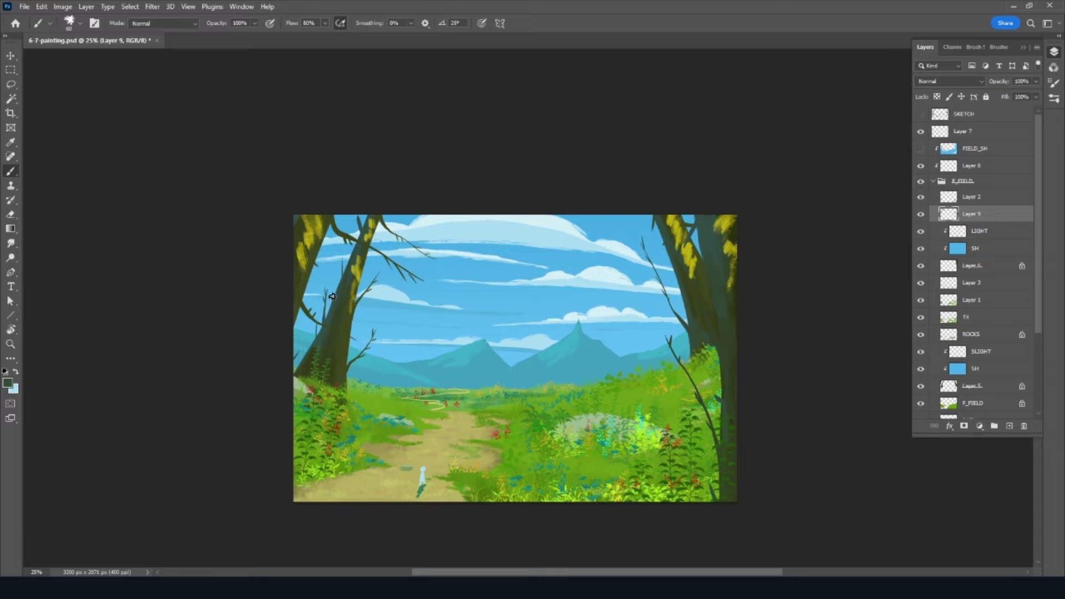
key("ctrl+s")
left_click(920, 148)
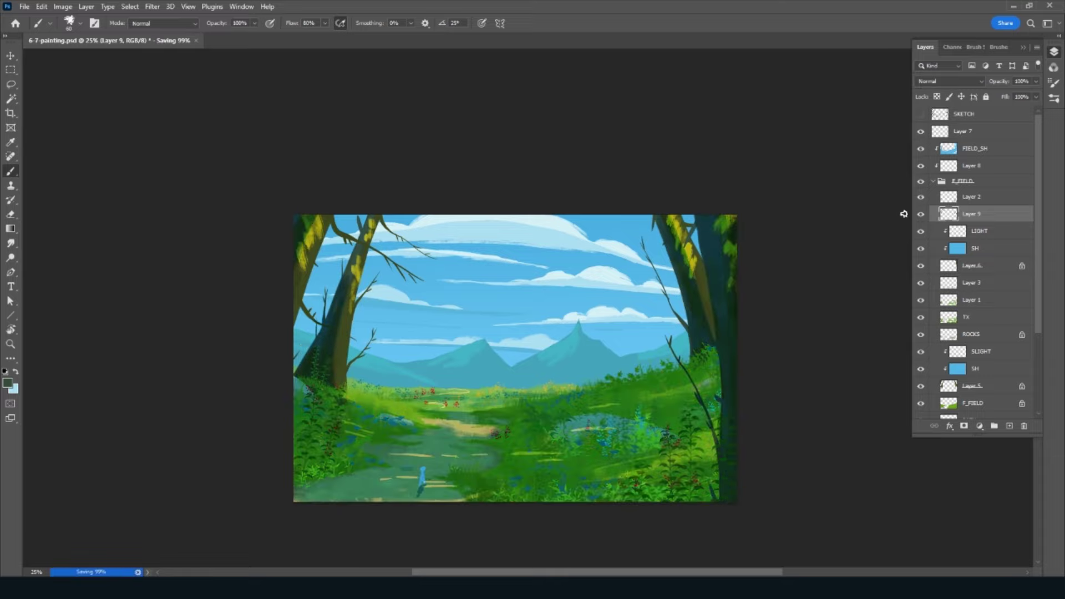
Step: Paint a bare branch with a small twig hanging down from the top edge
left_click_drag(871, 310, 885, 320)
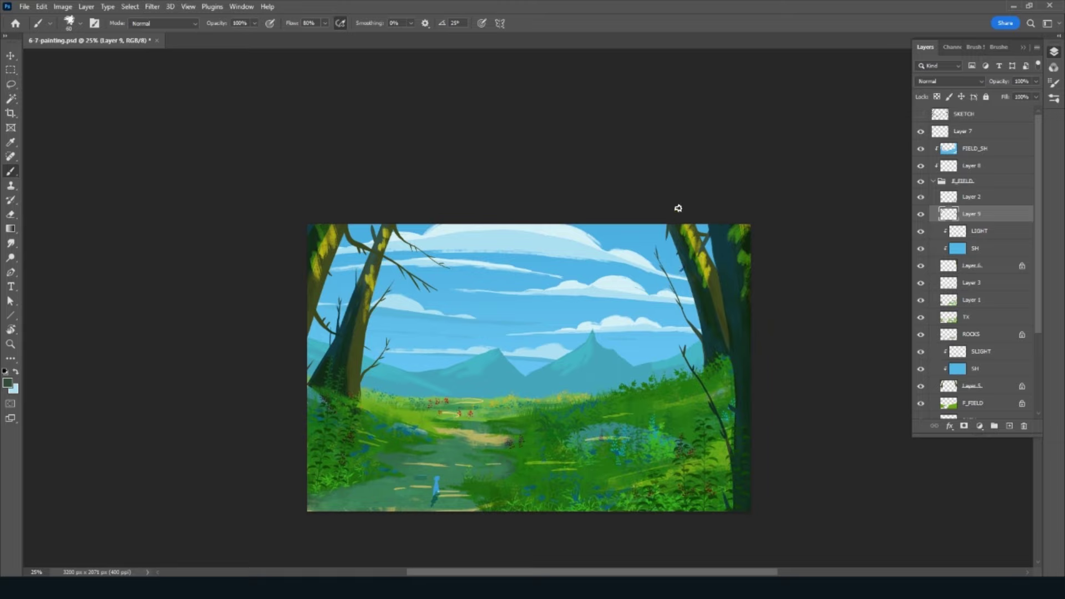
left_click_drag(649, 226, 624, 259)
key("ctrl+z")
key("ctrl+z")
left_click_drag(644, 220, 550, 295)
left_click_drag(586, 271, 576, 281)
Step: Add a shorter top-left sky branch, save, and collapse the E_FIELD group
left_click_drag(422, 213, 445, 236)
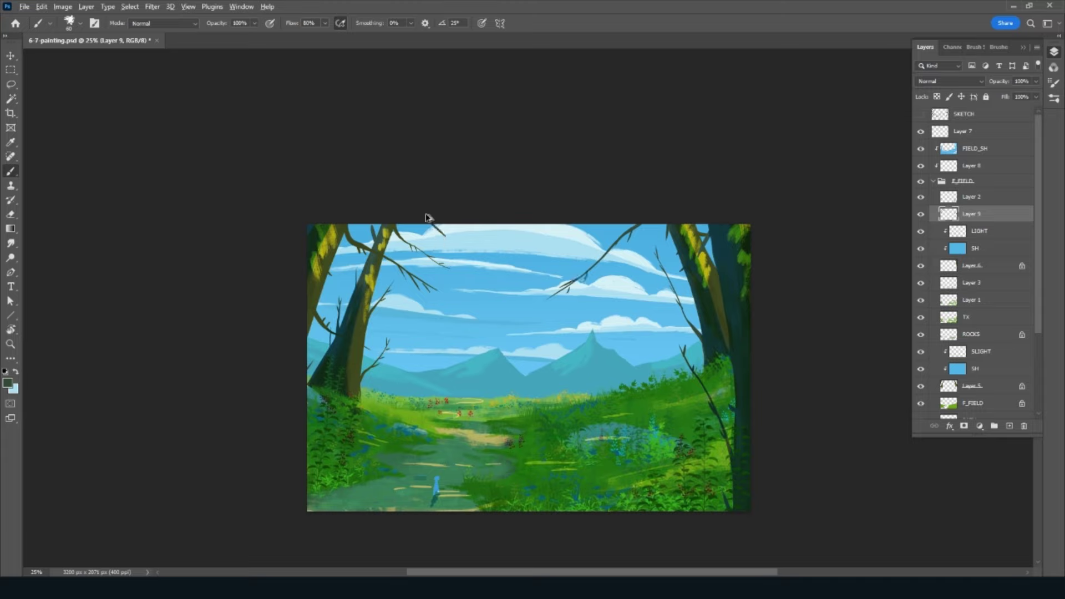
left_click_drag(424, 213, 463, 253)
key("ctrl+z")
left_click_drag(423, 220, 499, 272)
key("ctrl+s")
left_click(947, 181)
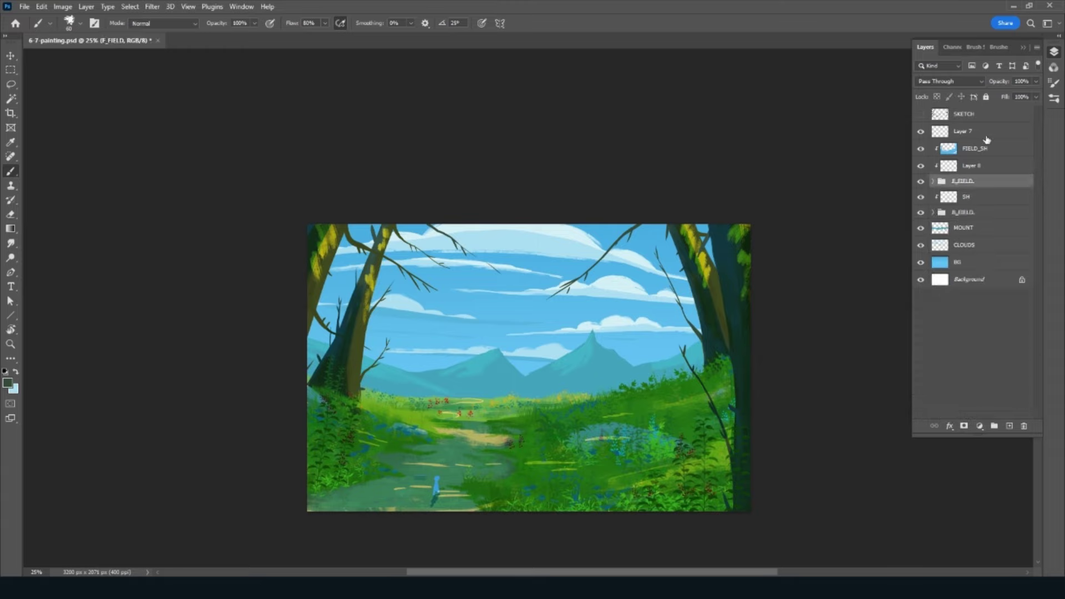
Step: Paint a pale blue robot silhouette on Layer 7 and move the layer just above MOUNT
mouse_move(984, 163)
left_mouse_down()
mouse_move(982, 206)
mouse_move(985, 190)
left_mouse_up()
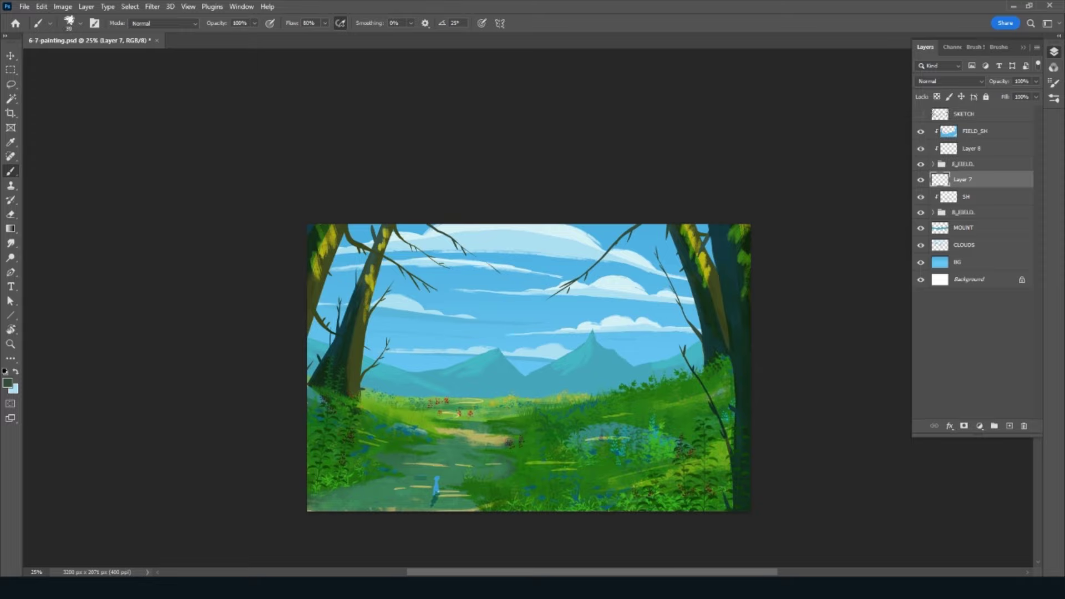
left_click(388, 299, "alt")
left_click_drag(502, 373, 494, 381)
key("e")
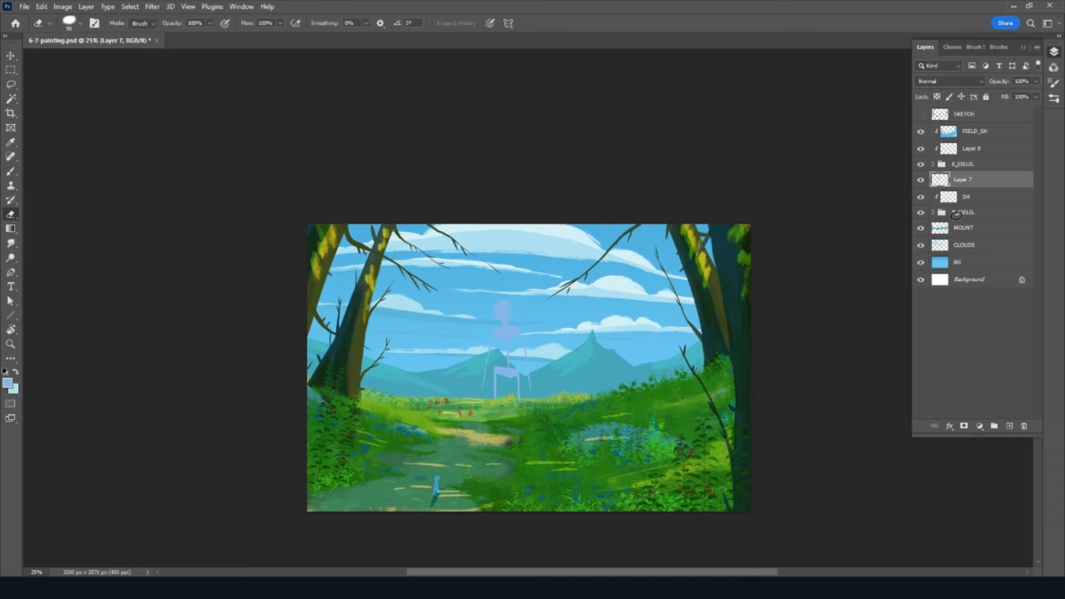
mouse_move(1010, 180)
left_mouse_down()
mouse_move(995, 243)
mouse_move(993, 204)
left_mouse_up()
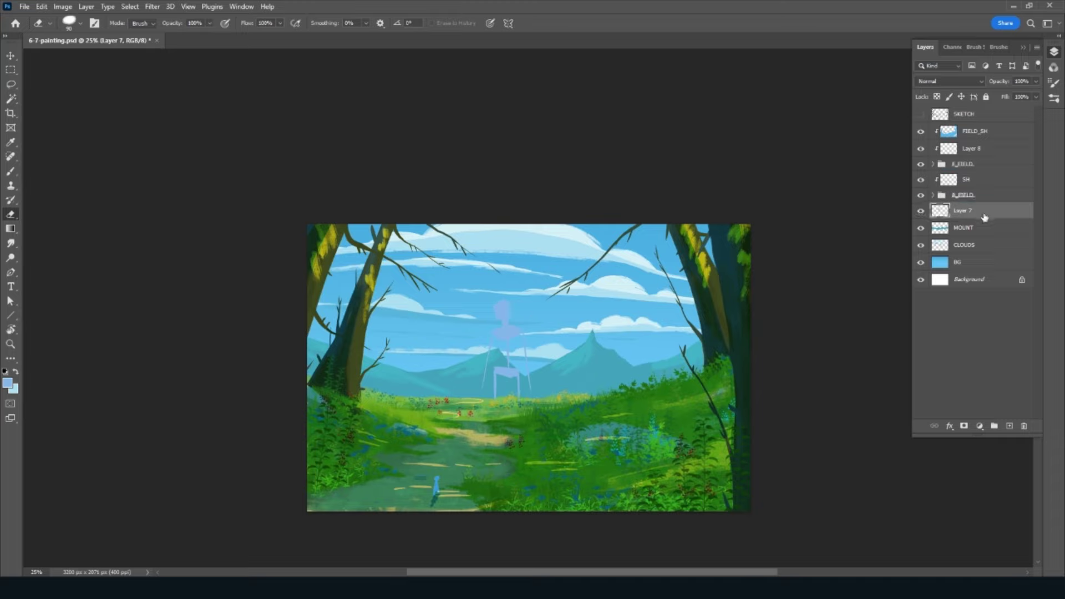
Step: Move the robot sketch up about 50 px and add a thin stroke below it
key("b")
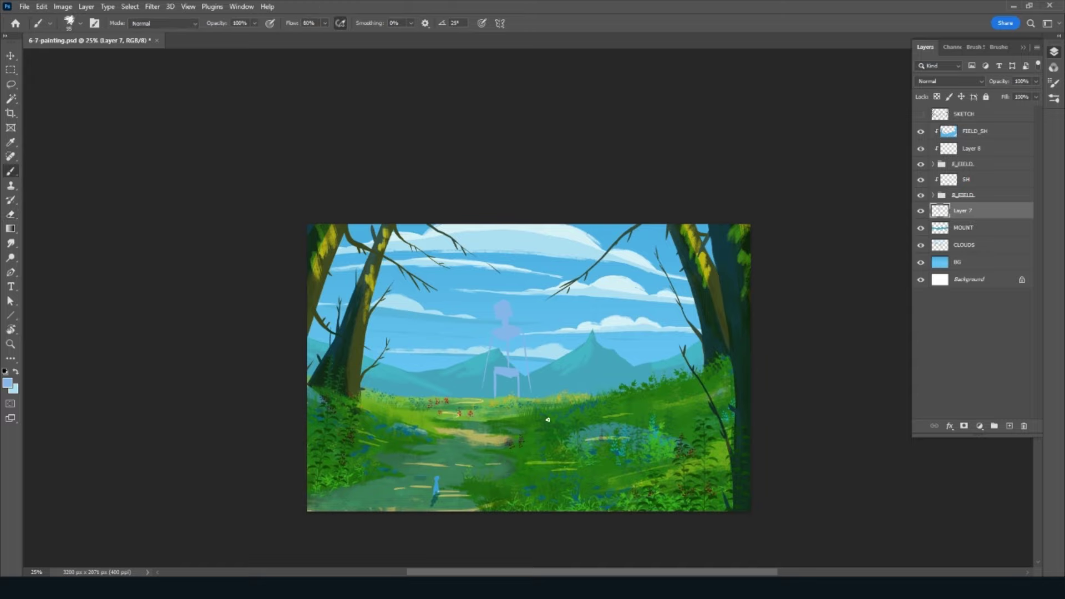
key("ctrl+t")
mouse_move(519, 353)
left_mouse_down()
mouse_move(524, 327)
mouse_move(533, 333)
left_mouse_up()
key("Return")
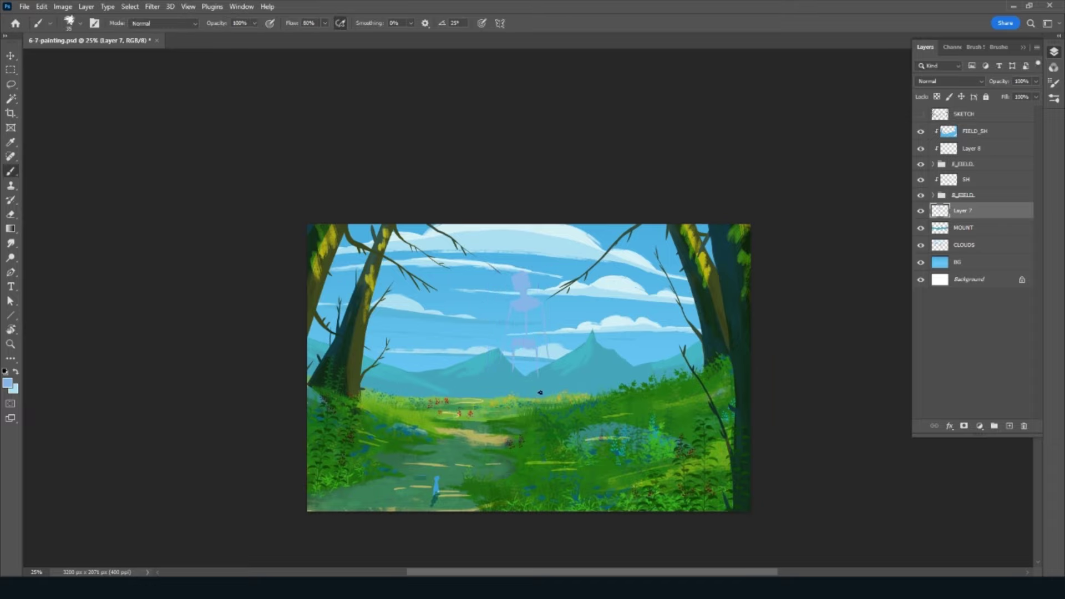
mouse_move(537, 392)
left_mouse_down()
mouse_move(537, 368)
mouse_move(514, 379)
left_mouse_up()
Step: Lock Layer 7's transparency and fill the robot figure with dark teal
left_click(7, 382)
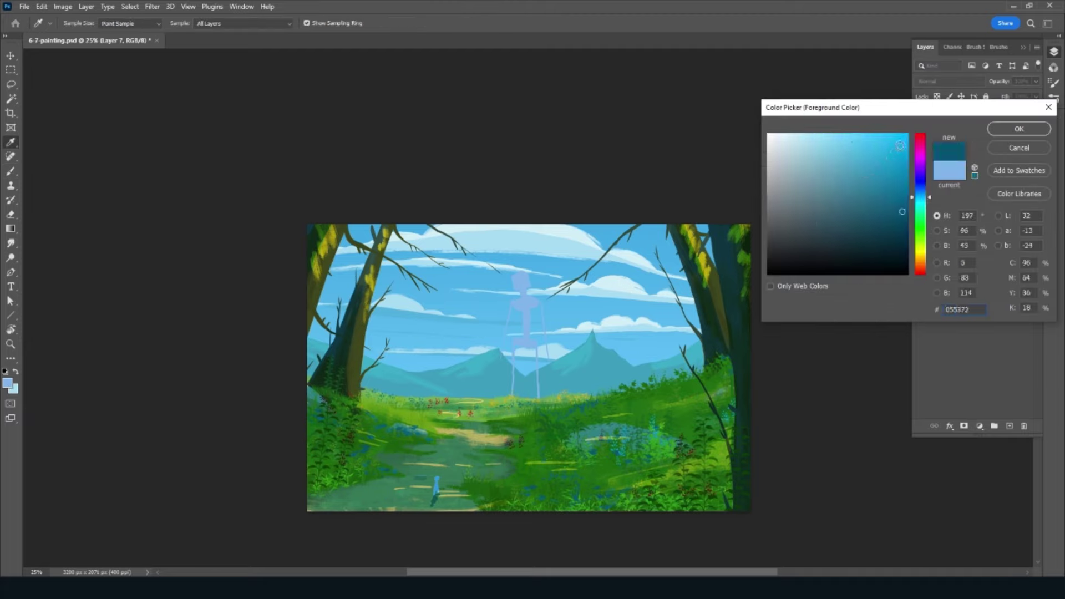
left_click(998, 130)
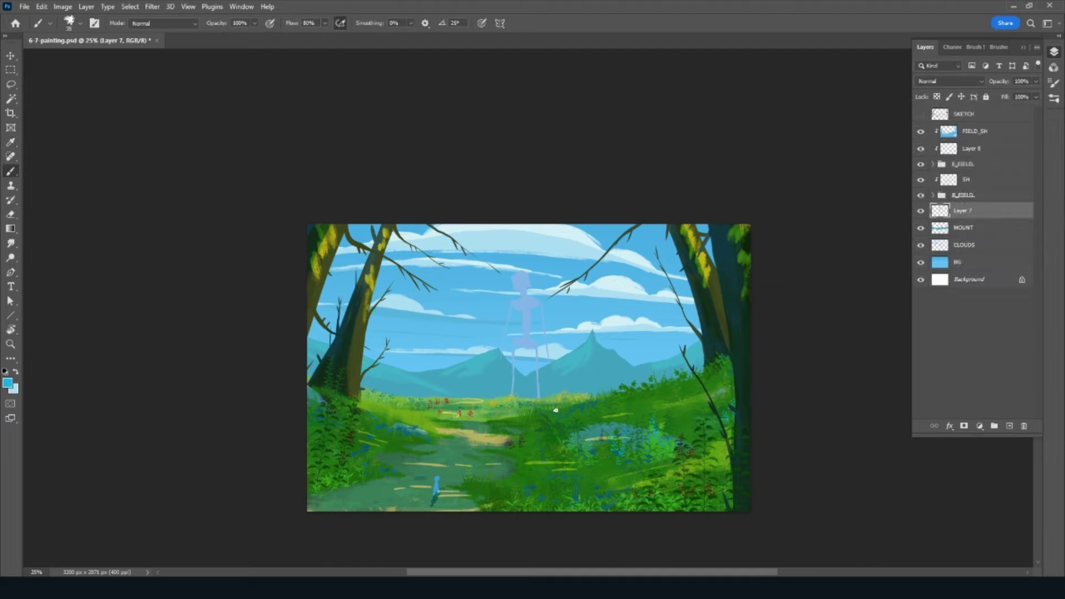
key("slash")
key("x")
key("alt+BackSpace")
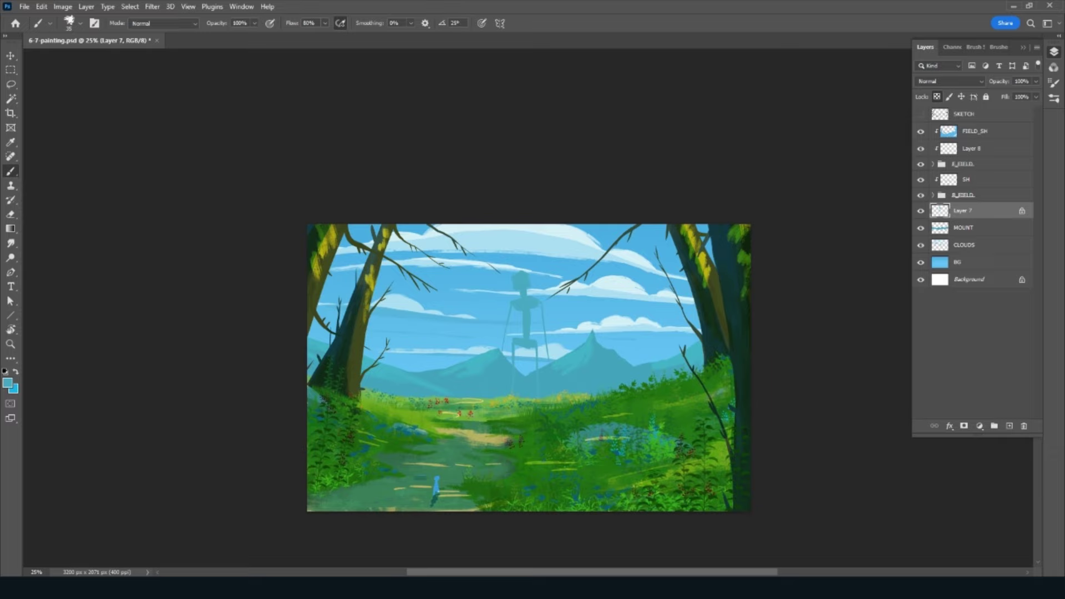
Step: Set the foreground to teal sampled from the robot and the background to bright cyan
left_click(7, 383)
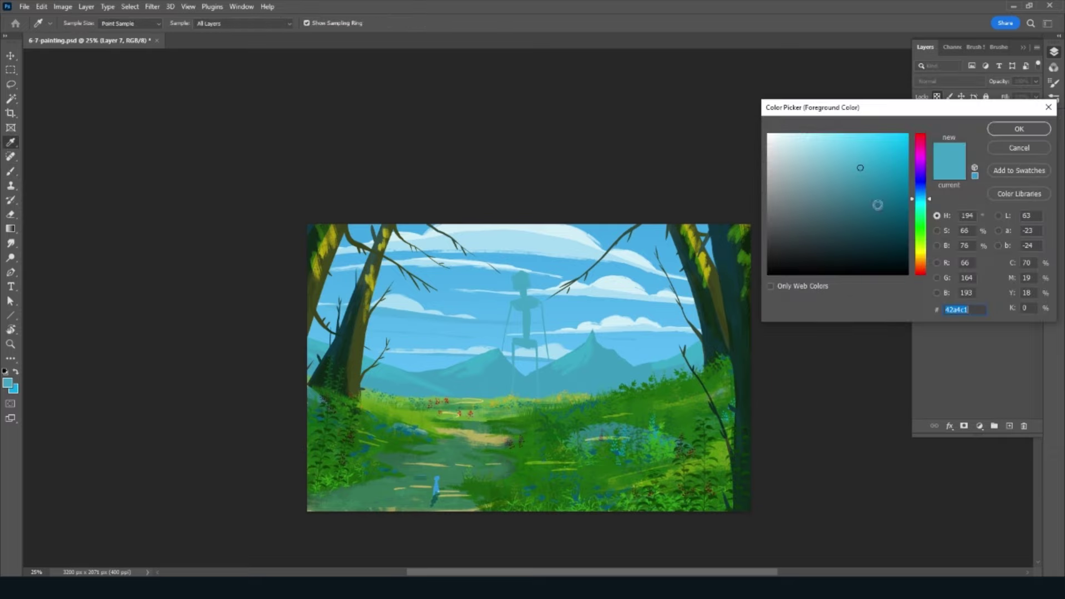
left_click(1003, 131)
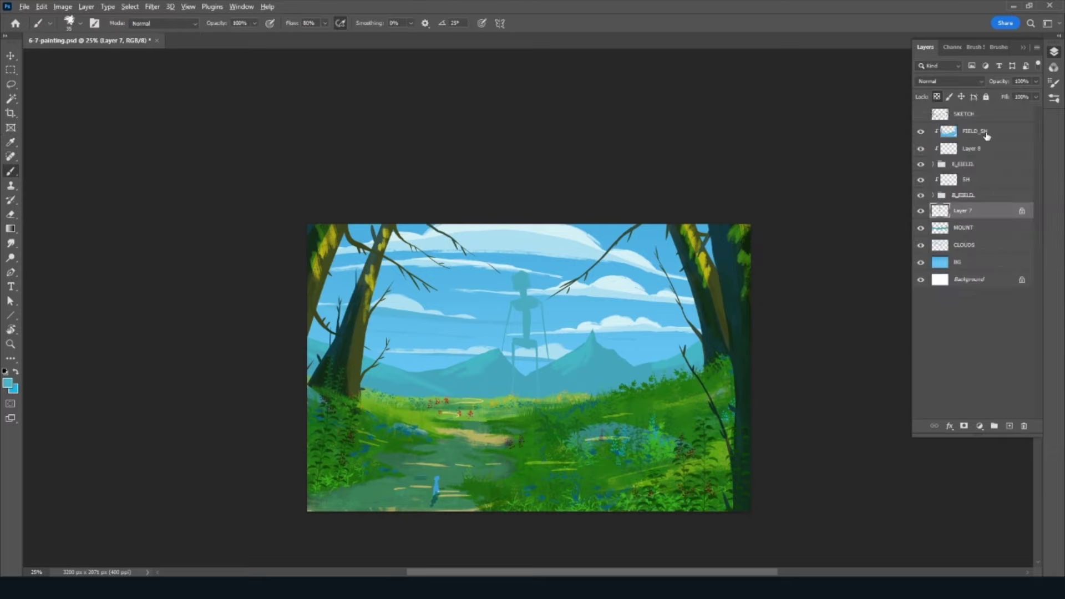
left_click(8, 382)
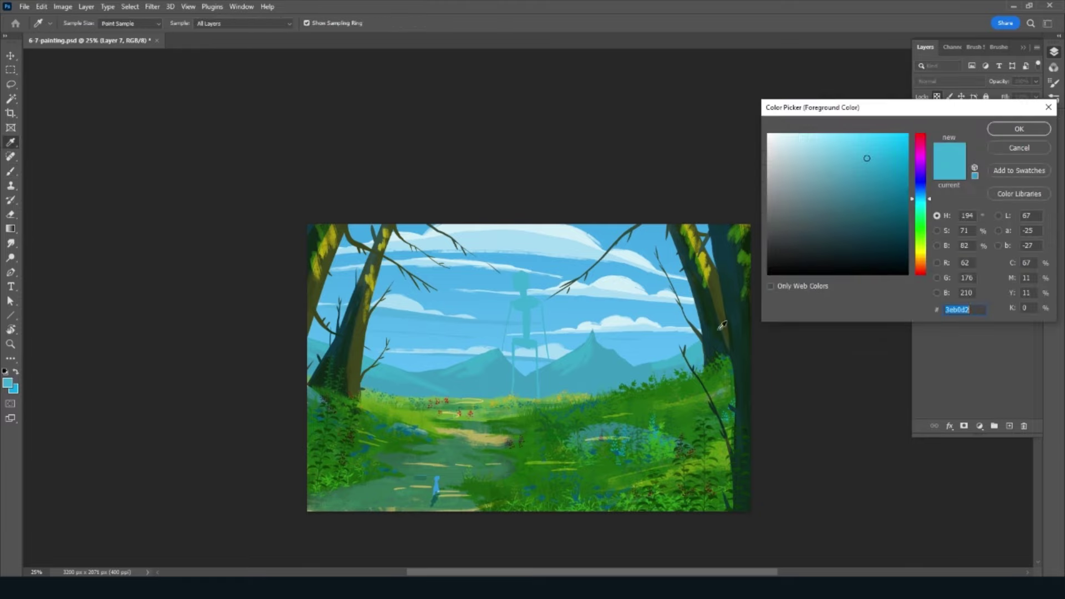
left_click(583, 351)
left_click(1018, 129)
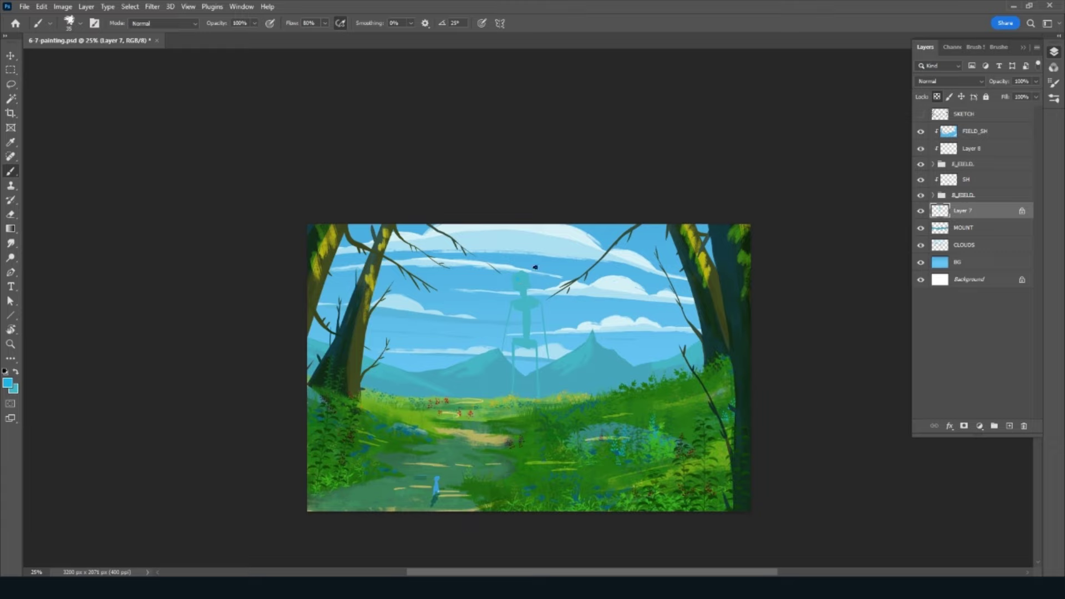
left_click(14, 388)
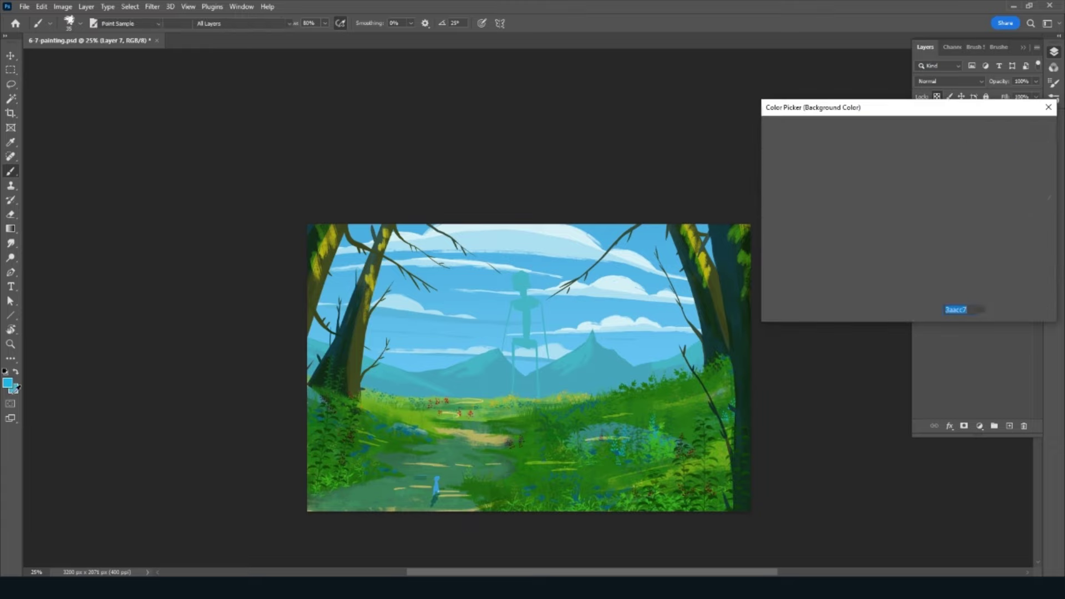
left_click(882, 141)
key("Return")
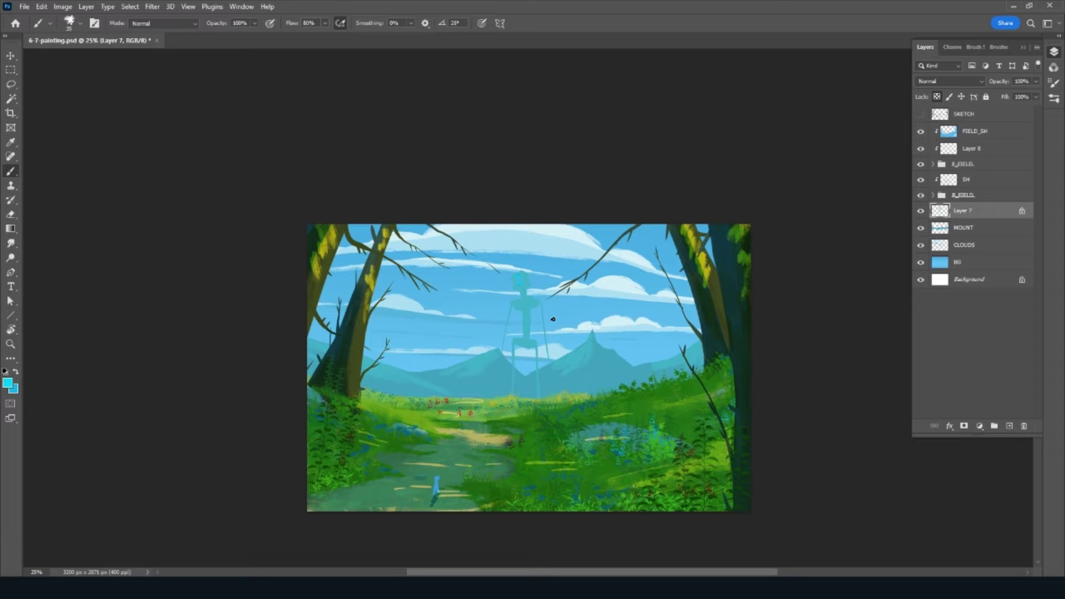
Step: Paint a bright cyan glow on the robot's head, then pick a darker teal
left_click_drag(519, 275, 519, 284)
left_click(8, 383)
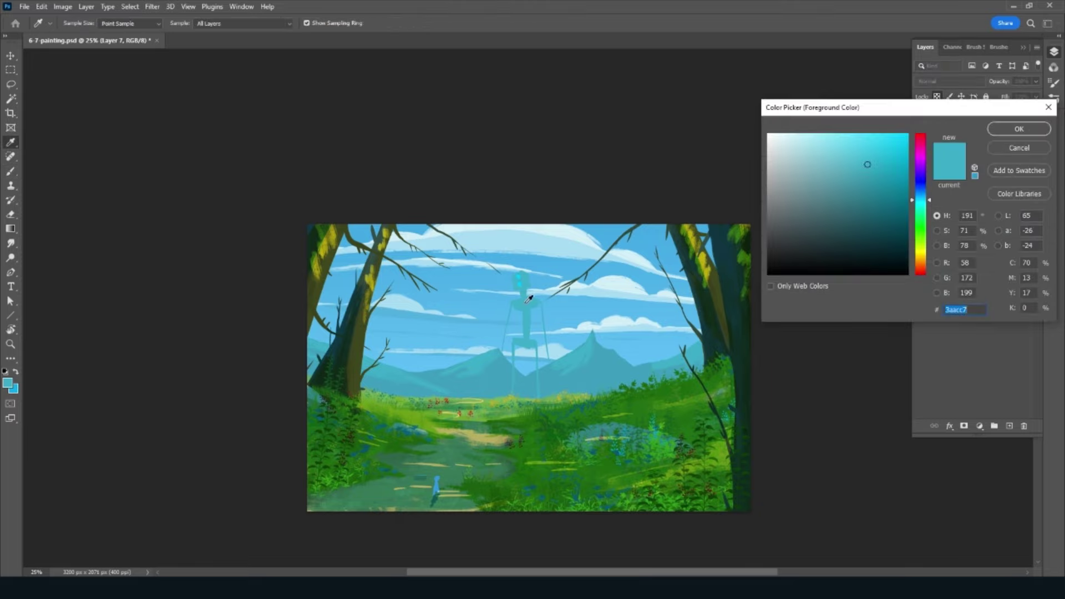
left_click(867, 196)
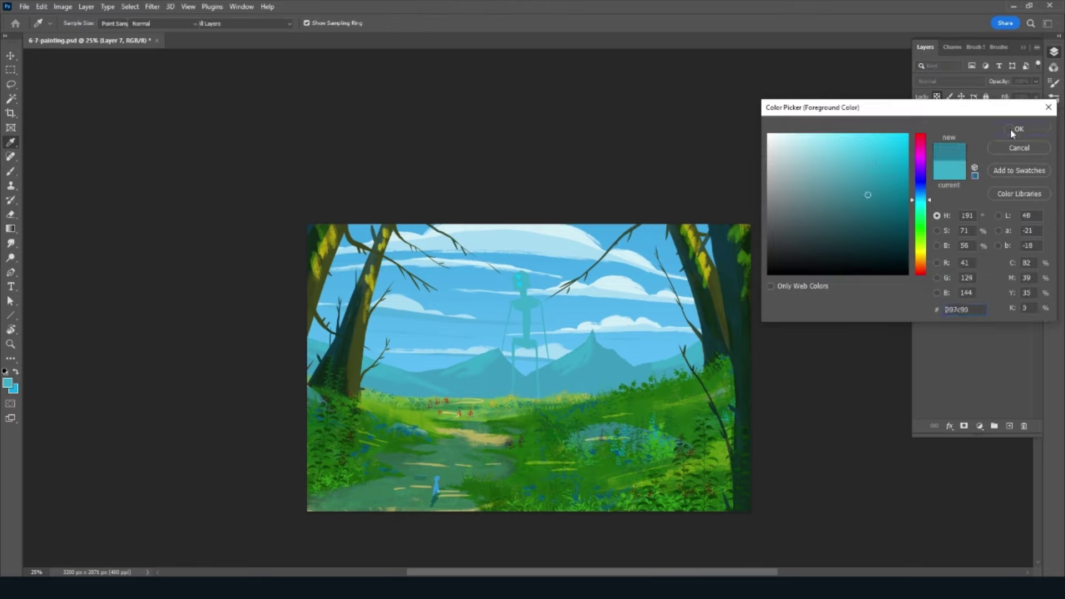
left_click(1010, 128)
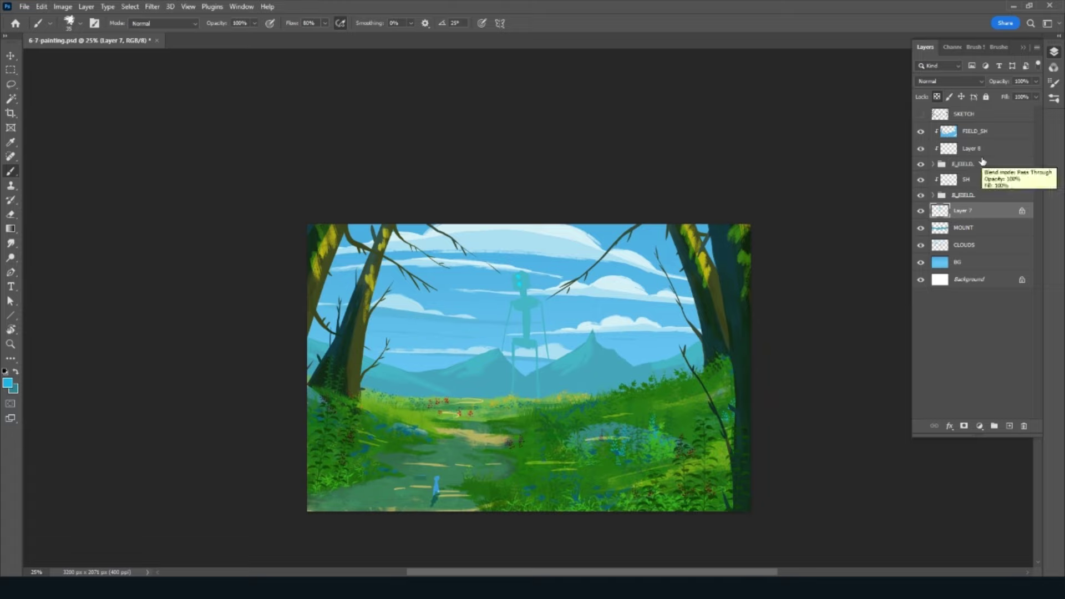
Step: Fill the robot with darker teal, unlock transparency, and paint its legs and arm
key("x")
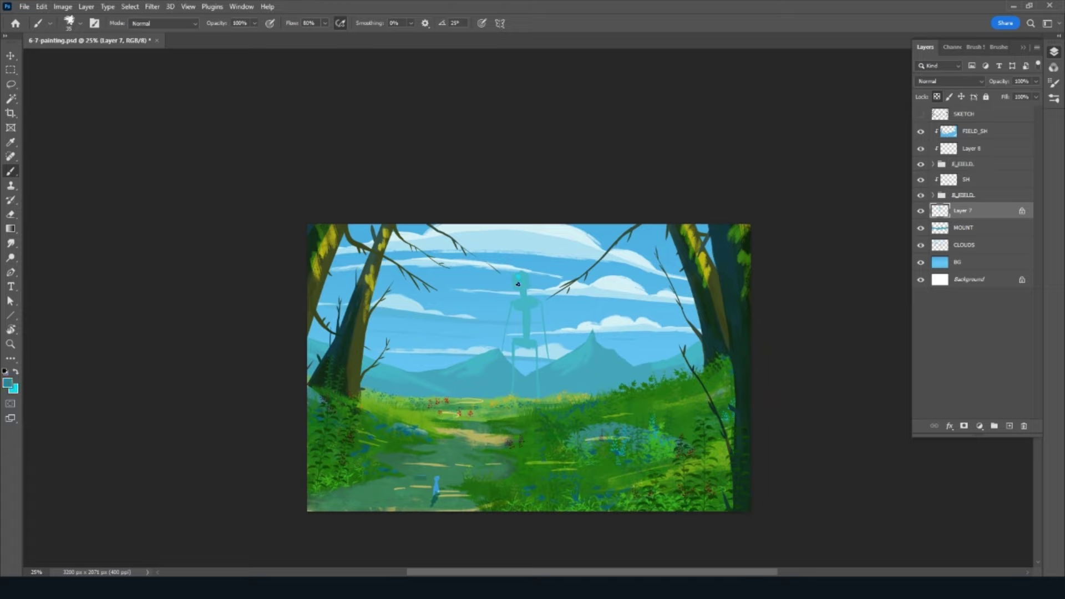
key("alt+BackSpace")
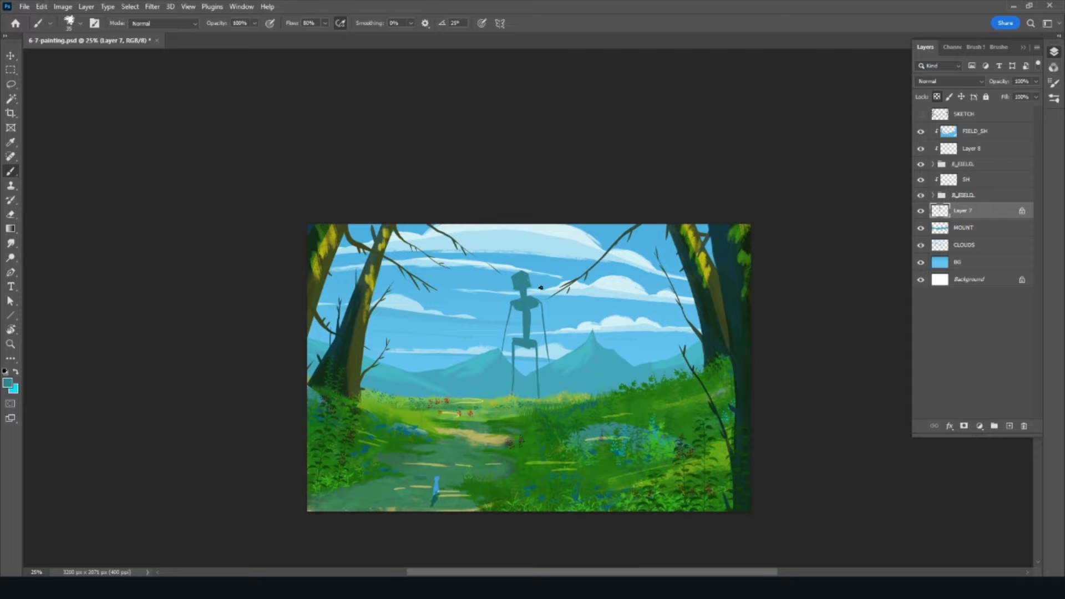
key("slash")
left_click_drag(541, 317, 557, 390)
left_click_drag(512, 303, 502, 350)
left_click_drag(507, 301, 520, 371)
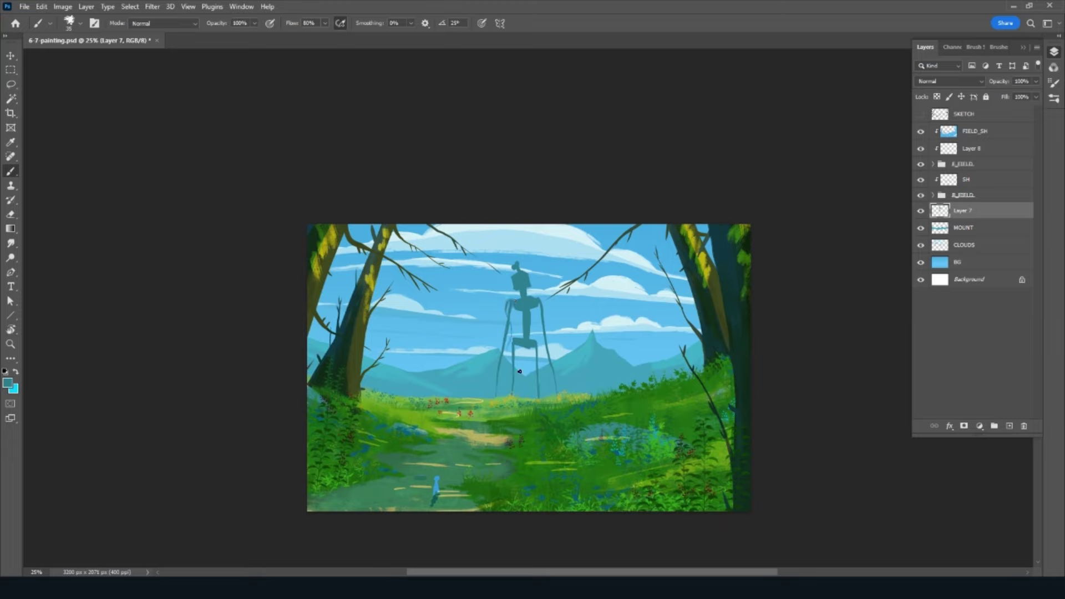
left_click_drag(538, 307, 554, 375)
Step: Repaint the robot's head, torso and three legs in dark teal; undo a cyan head dab
left_click_drag(532, 281, 533, 293)
left_click_drag(515, 280, 524, 323)
mouse_move(531, 313)
left_mouse_down()
mouse_move(534, 335)
mouse_move(498, 370)
left_mouse_up()
left_click_drag(513, 340, 512, 394)
left_click_drag(536, 353, 537, 399)
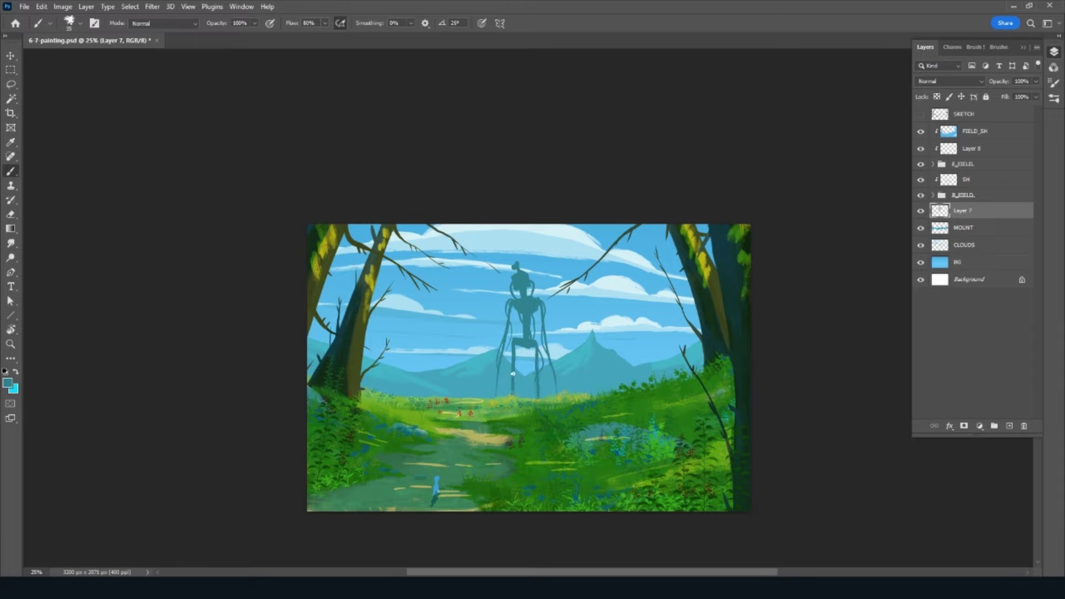
left_click_drag(510, 348, 510, 362)
key("x")
left_click(517, 276)
key("ctrl+z")
Step: Dot cyan on the head, lock transparency, and set the gradient's first stop to light teal
left_click(518, 281)
key("slash")
key("g")
left_click(150, 24)
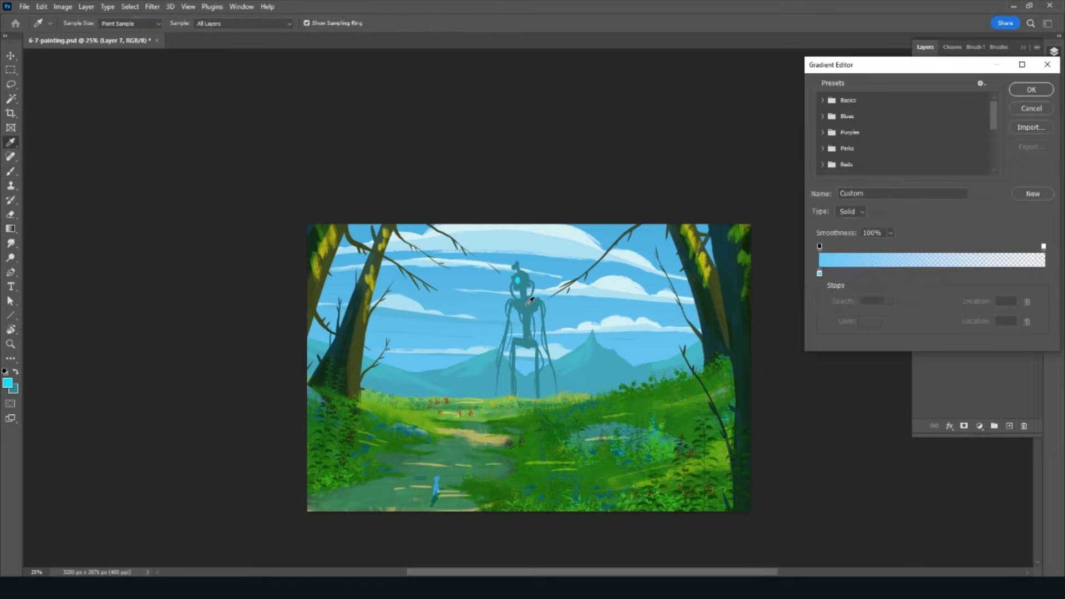
double_click(820, 273)
left_click(720, 291)
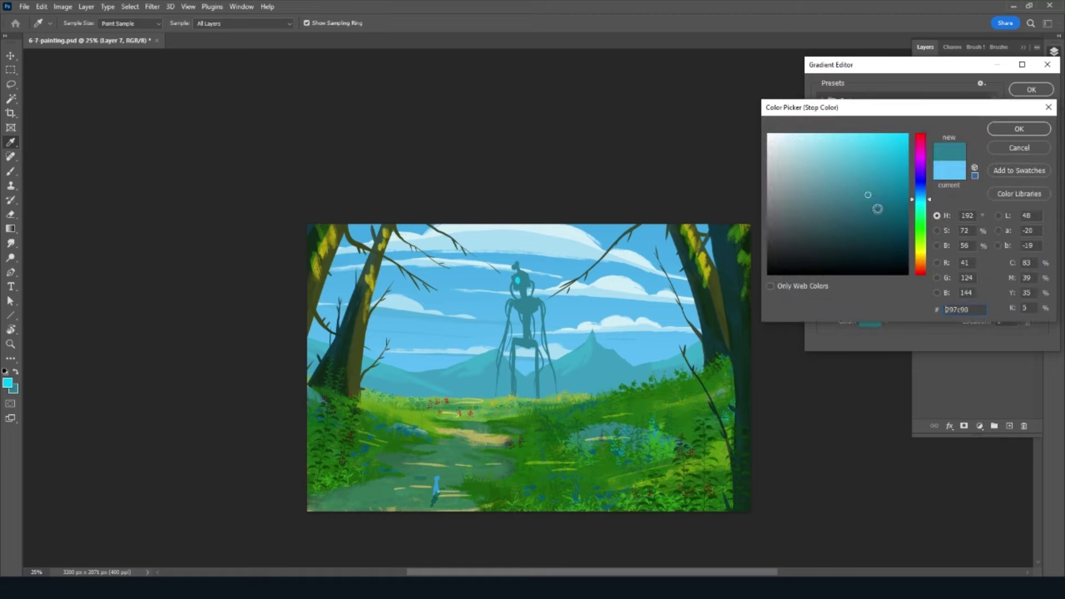
left_click(867, 167)
left_click(1013, 130)
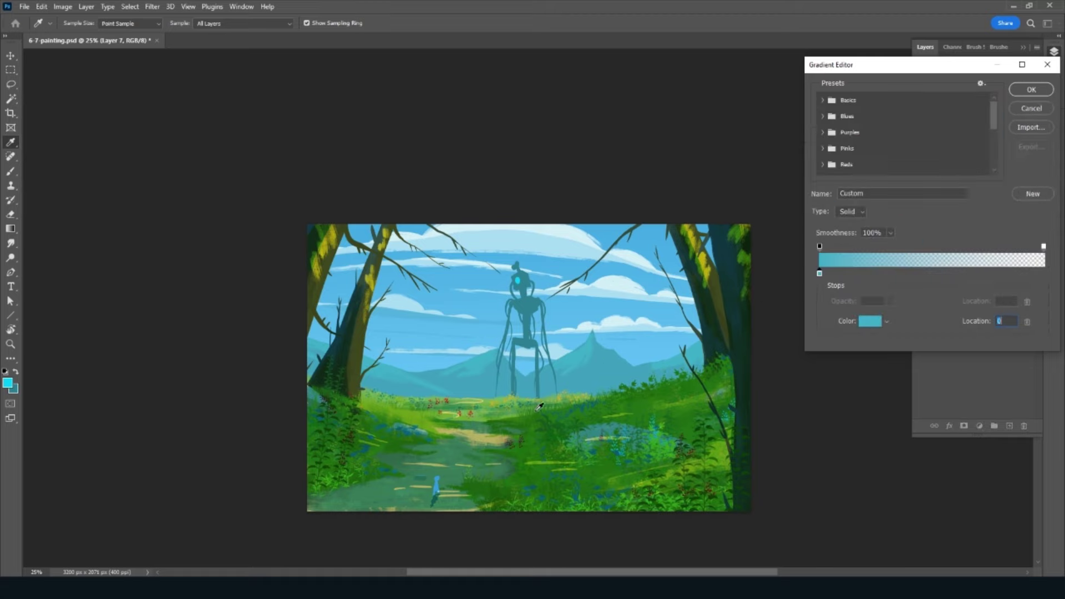
Step: Fade the robot's lower legs with a teal-to-transparent gradient and save
key("Return")
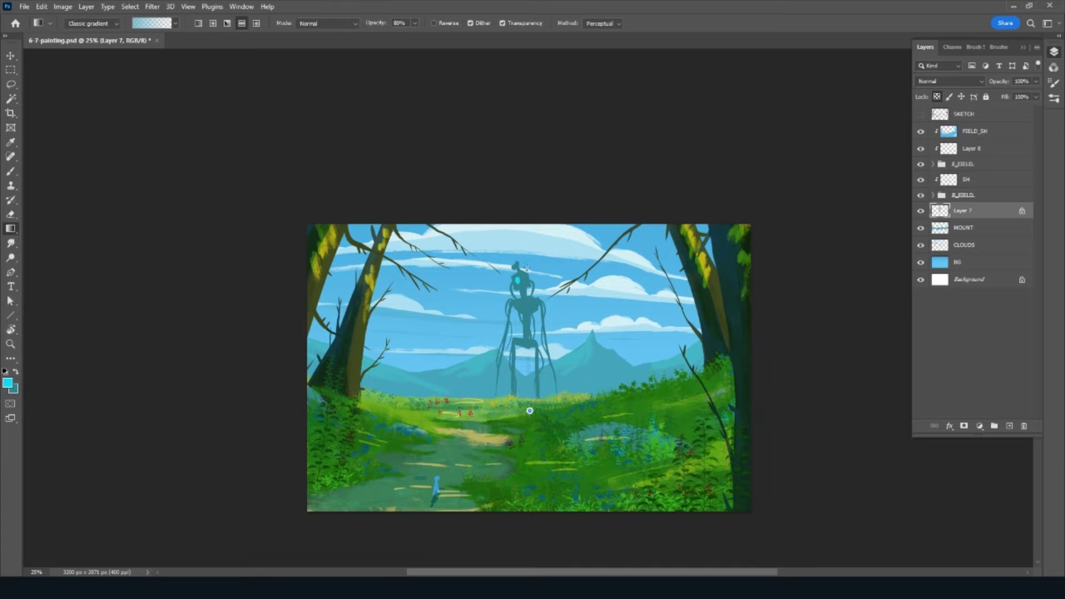
left_click_drag(529, 410, 527, 268)
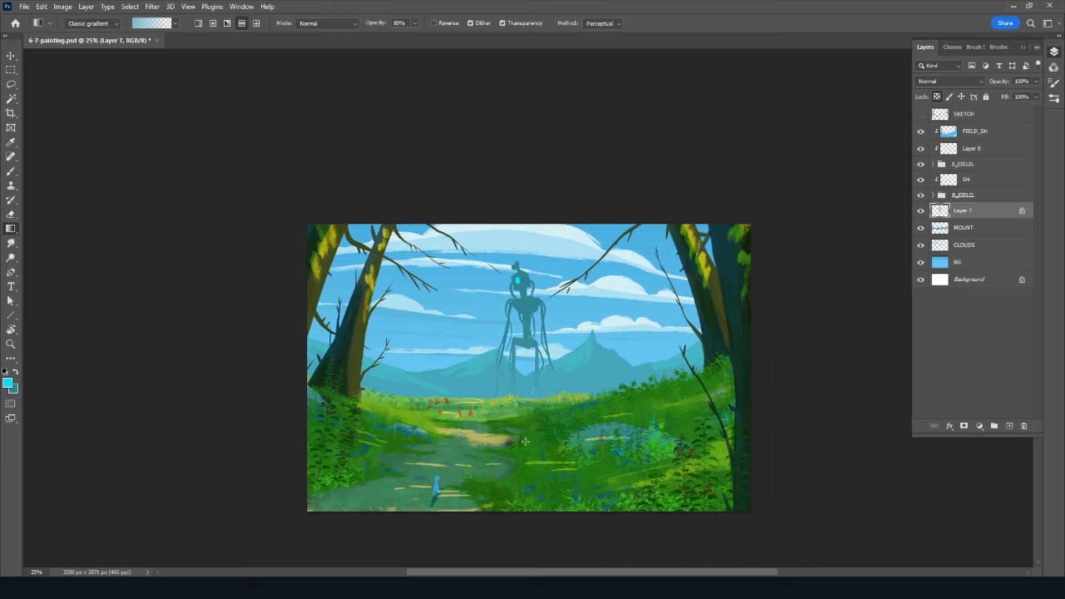
key("ctrl+s")
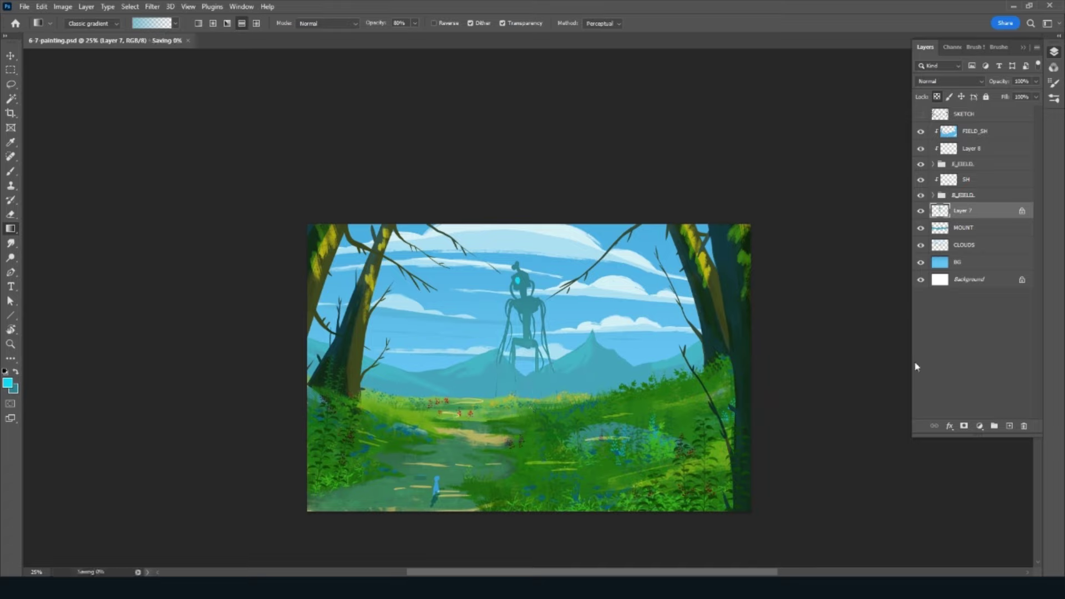
Step: Add a new layer named FOG above Layer 7 and save
left_click(1008, 425)
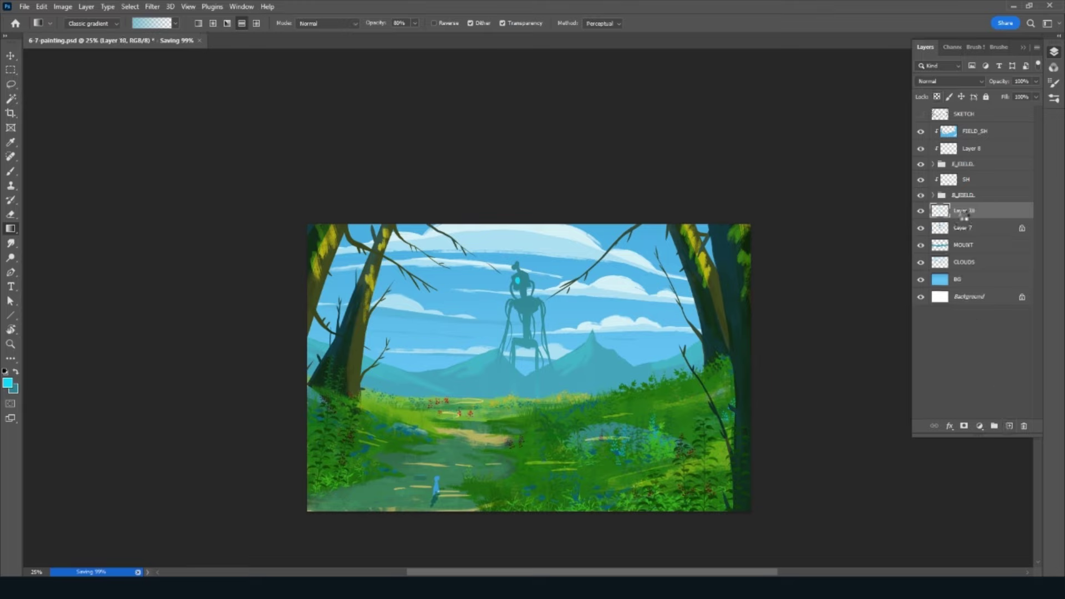
double_click(962, 214)
type("FOG")
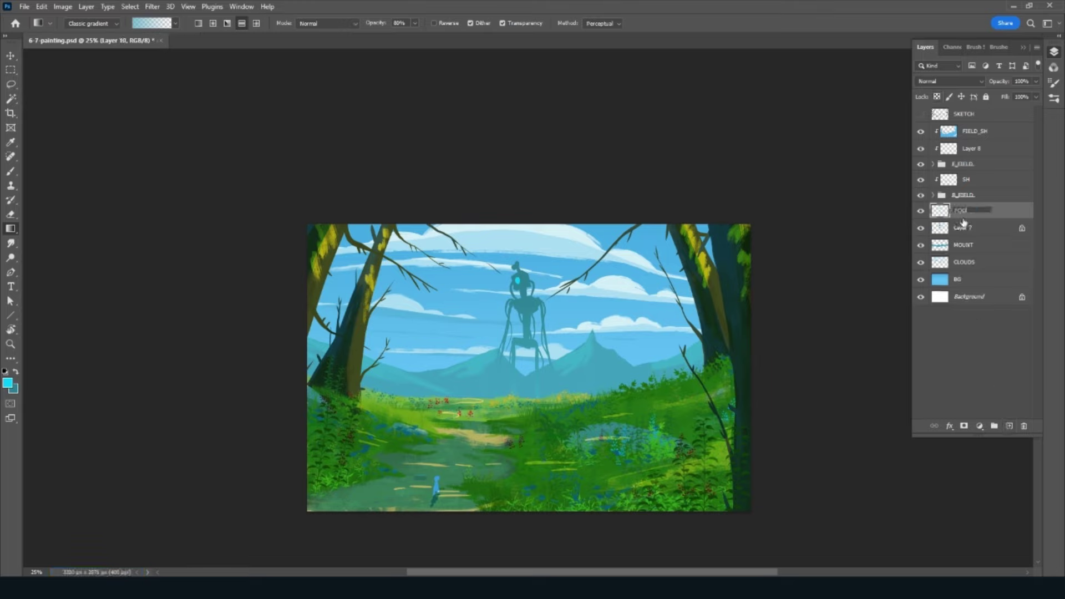
key("Return")
key("ctrl+s")
Step: Paint near-white fog over the grass near the horizon with the Fog brush at 1500 px
left_click(998, 47)
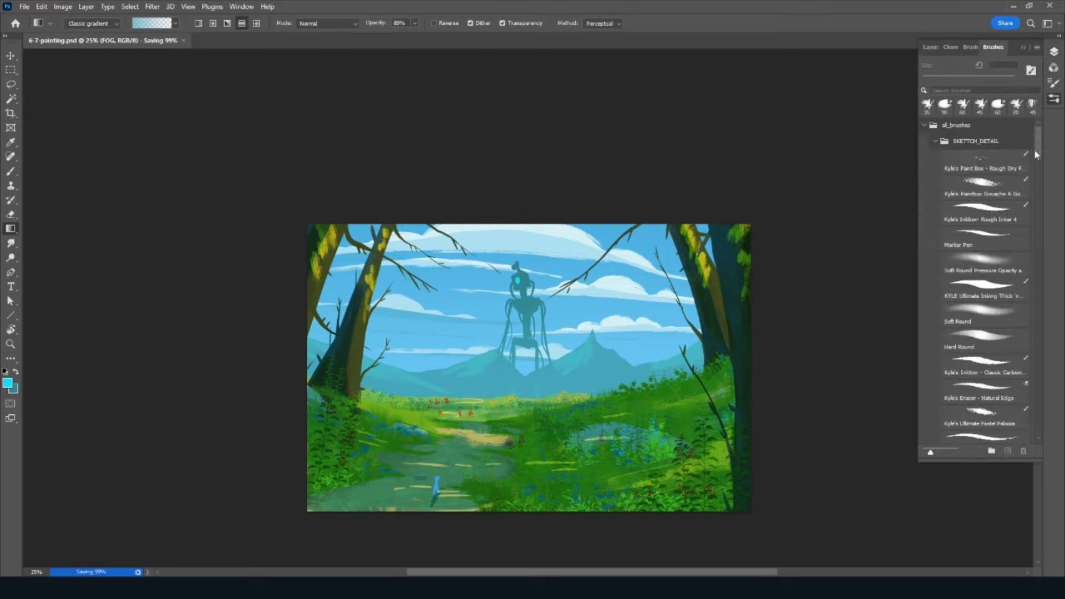
left_click_drag(1035, 155, 1032, 191)
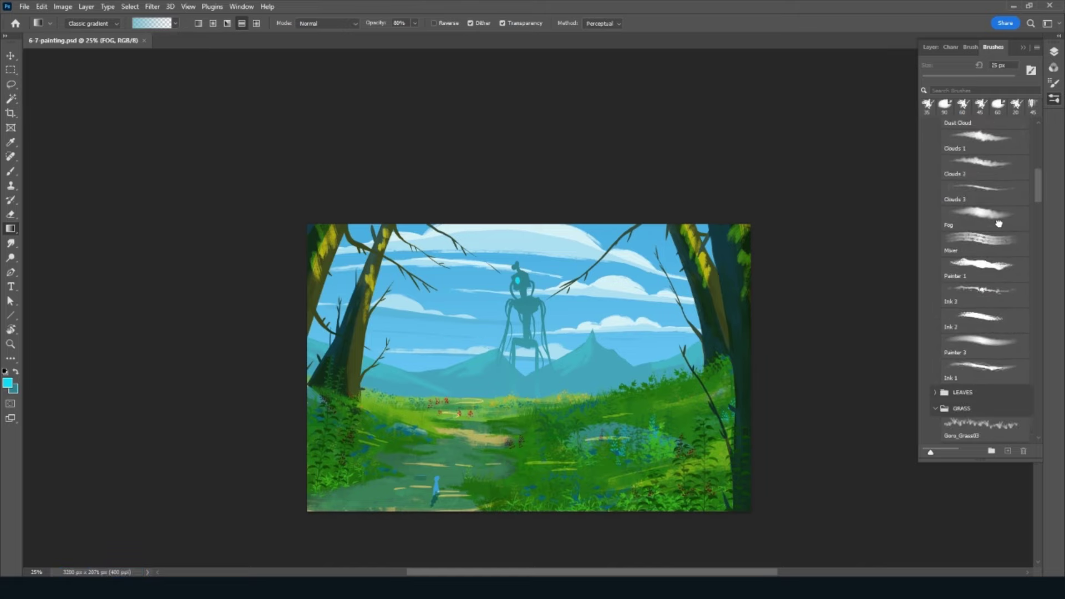
left_click(998, 223)
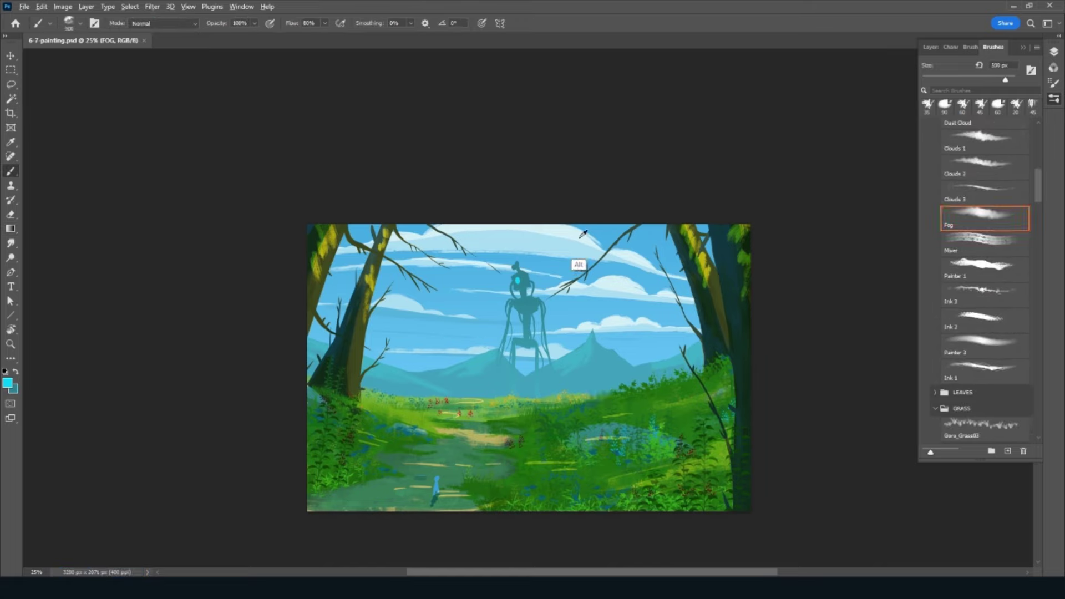
left_click(577, 295, "alt")
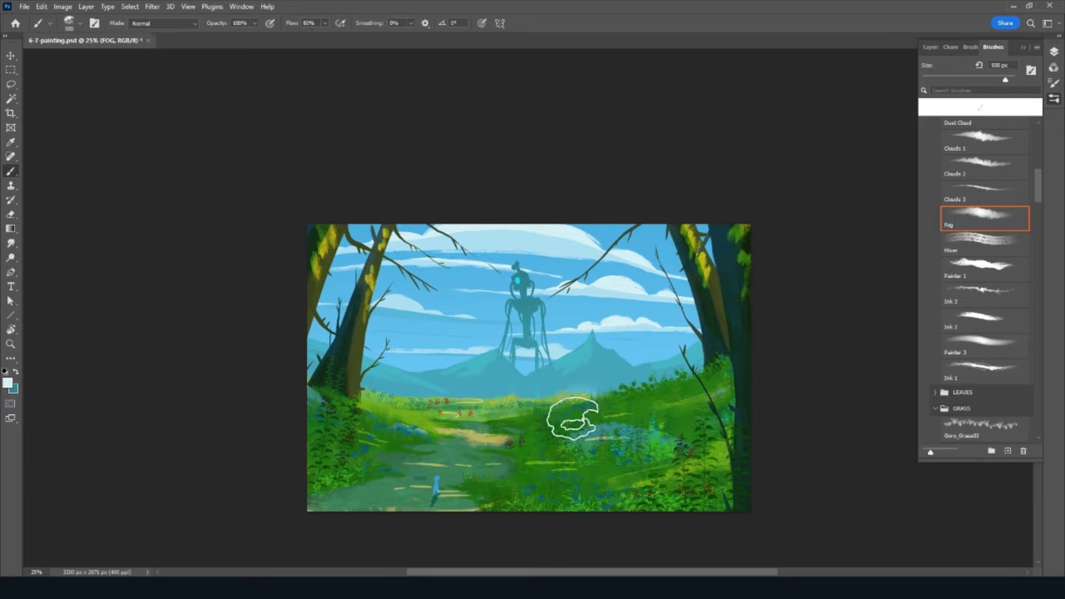
left_click_drag(534, 404, 510, 396)
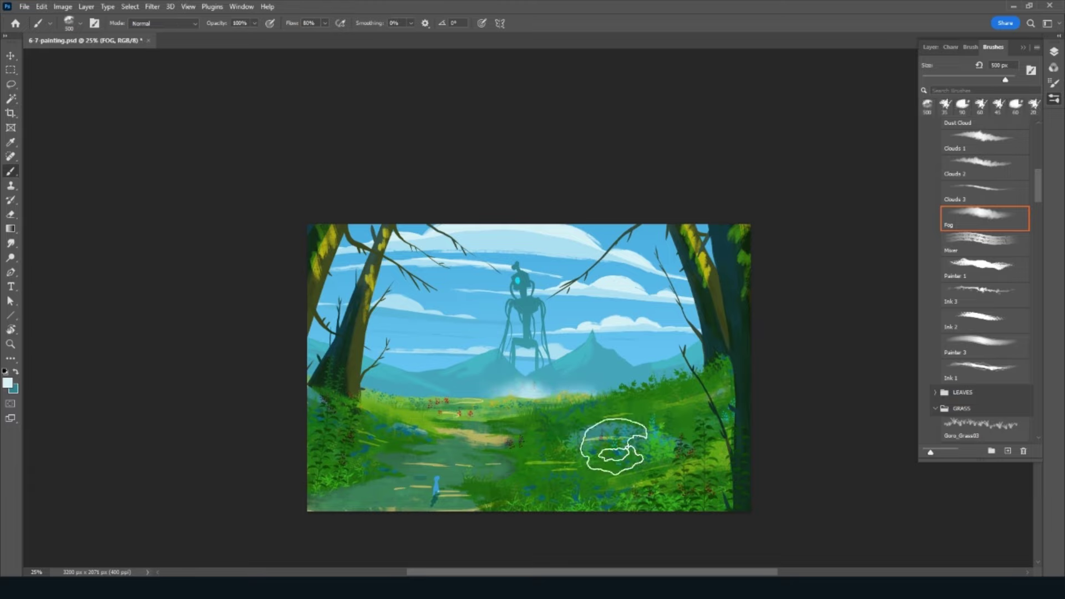
key("bracketright")
key("bracketright")
key("bracketright")
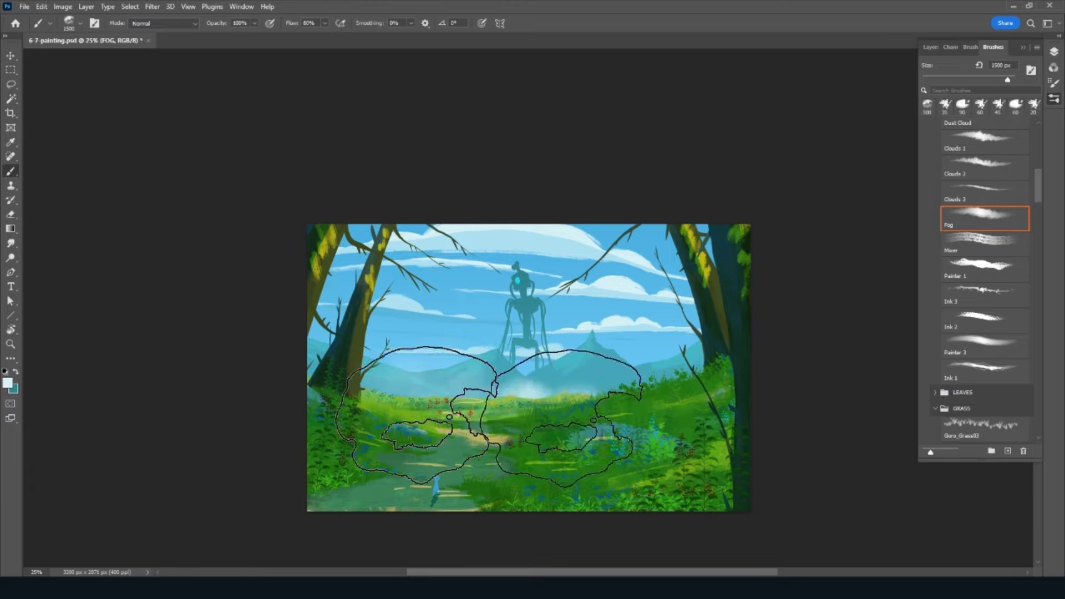
mouse_move(488, 415)
left_mouse_down()
mouse_move(590, 407)
mouse_move(455, 410)
mouse_move(599, 415)
left_mouse_up()
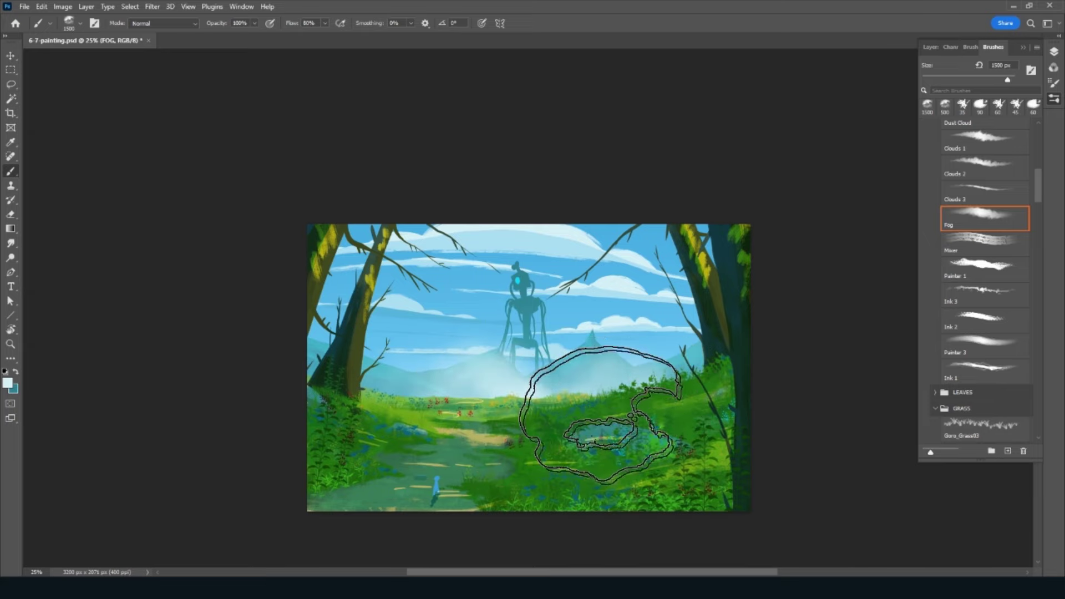
Step: Lower the FOG layer opacity to 17% and save
left_click(929, 47)
left_click_drag(1002, 81, 990, 81)
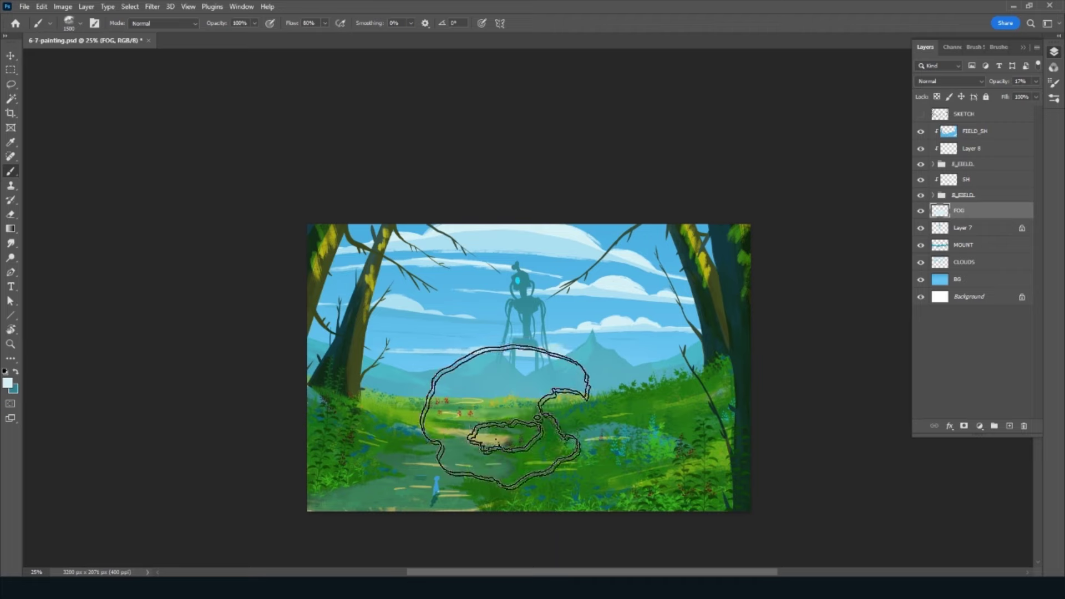
key("ctrl+s")
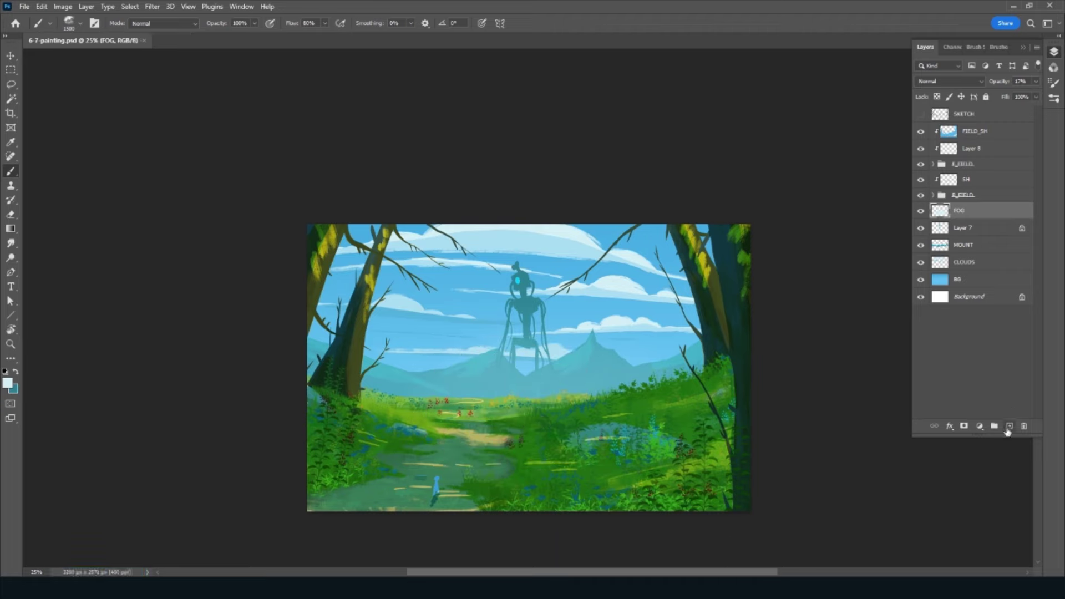
Step: Add a new layer named GLOW above FOG and save
left_click(1007, 426)
double_click(966, 211)
type("GLOW")
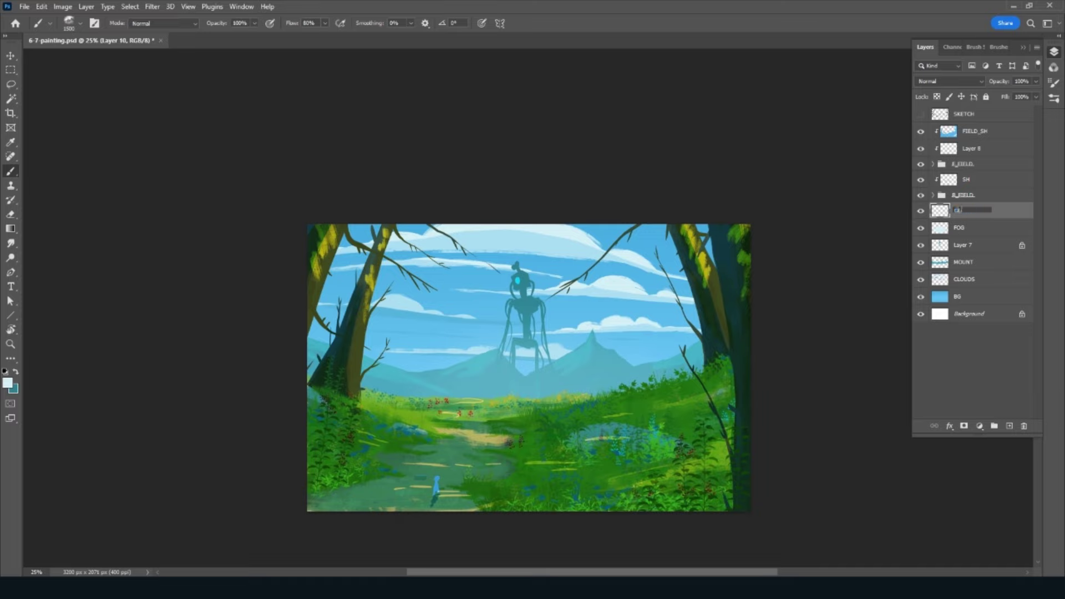
key("Return")
key("ctrl+s")
Step: Choose a soft round brush, sample the eye's cyan, and set GLOW to Overlay blending
left_click(1004, 47)
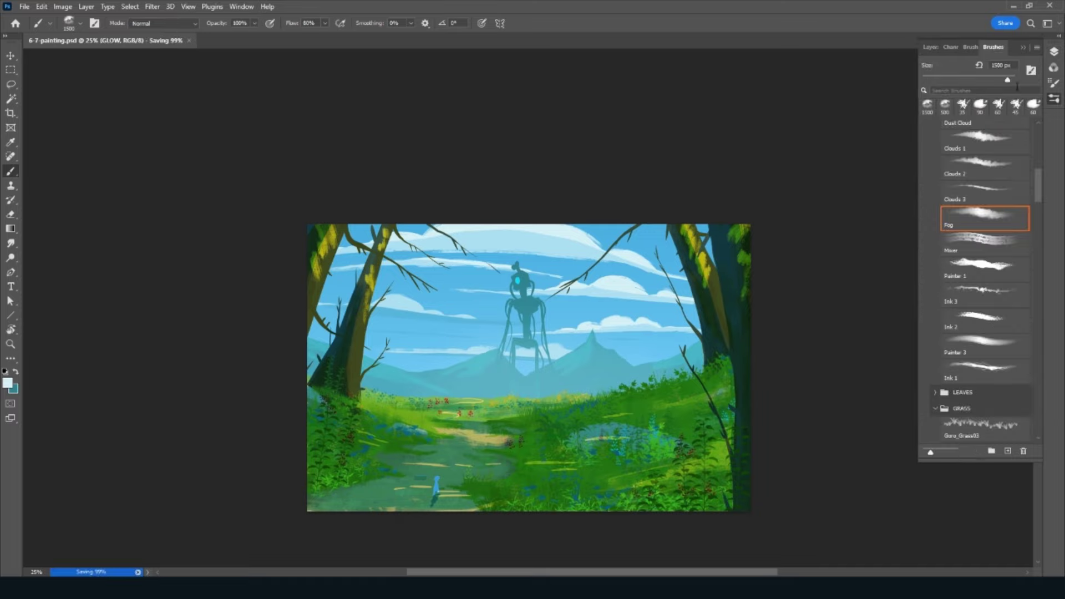
left_click_drag(1037, 188, 1033, 153)
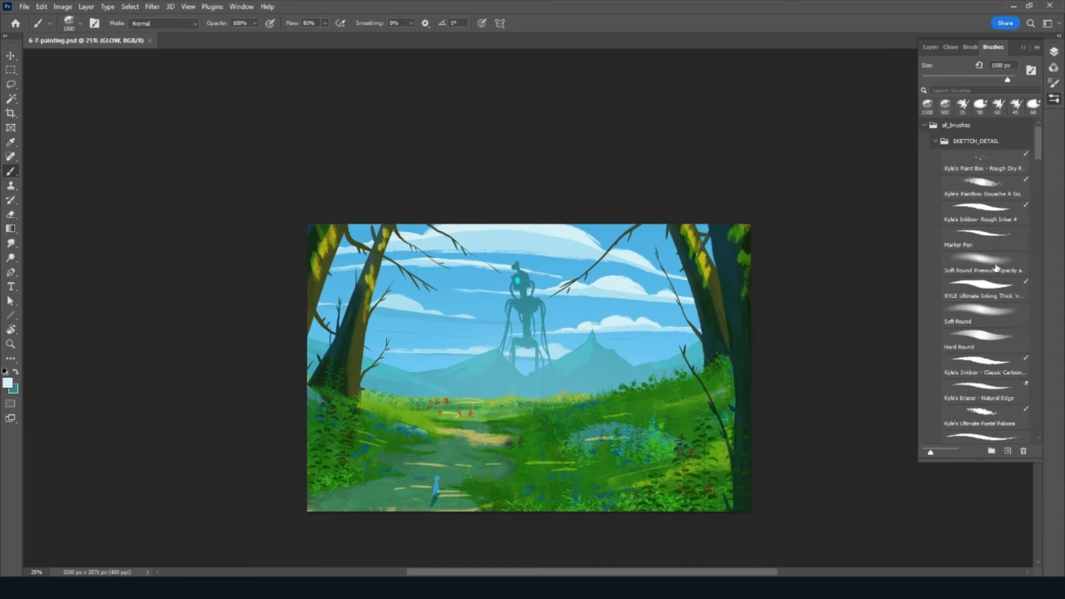
left_click(995, 267)
left_click(518, 279, "alt")
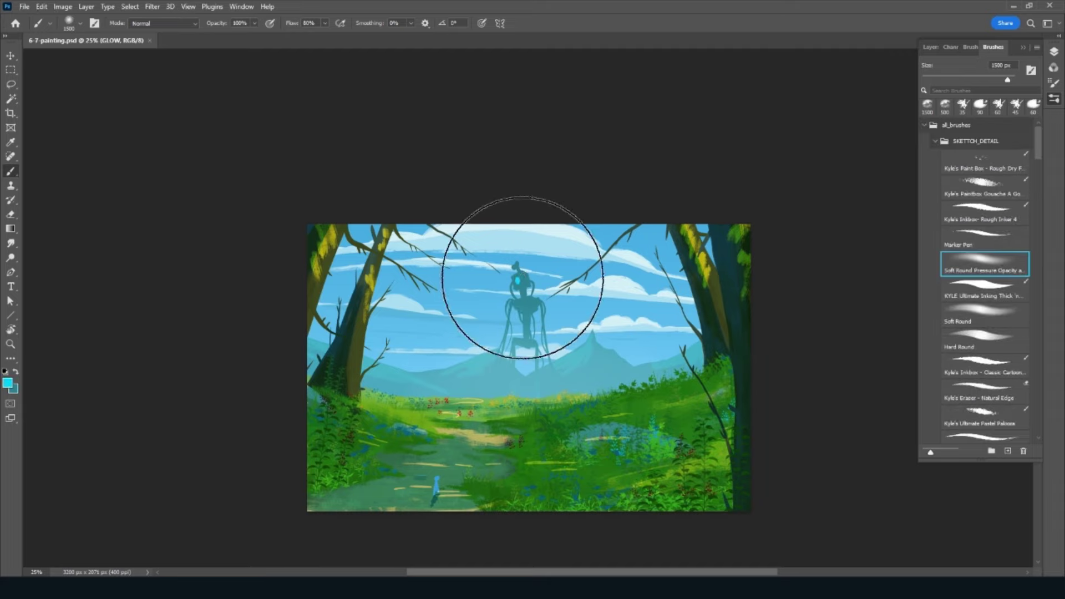
left_click(928, 47)
key("bracketleft")
key("bracketleft")
key("bracketleft")
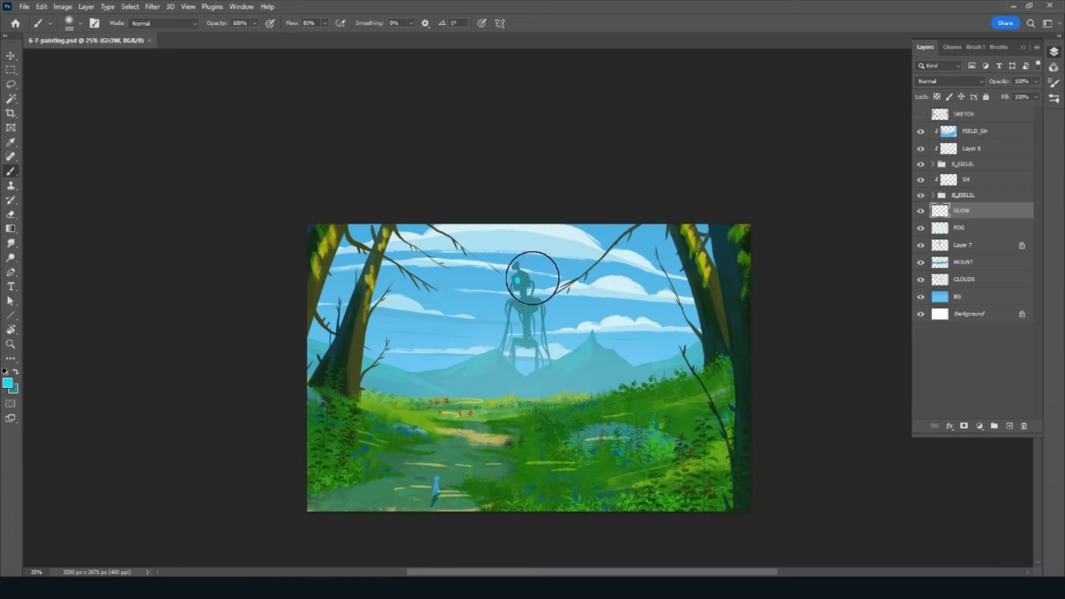
left_click(948, 81)
left_click(925, 215)
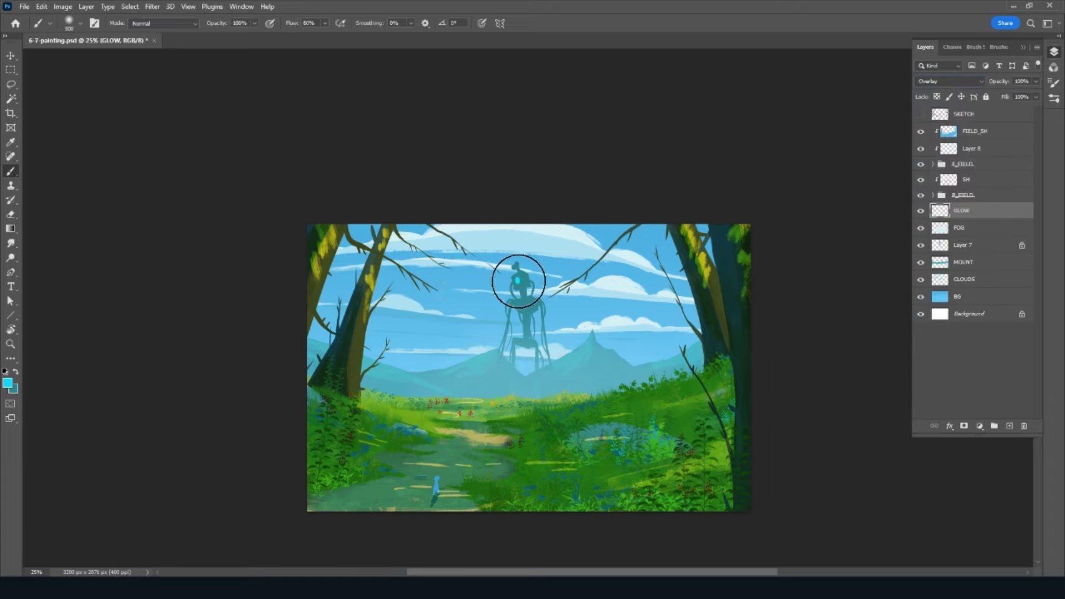
Step: Paint a cyan glow over the robot's head with a 250 px brush and save
key("bracketleft")
key("bracketleft")
key("bracketleft")
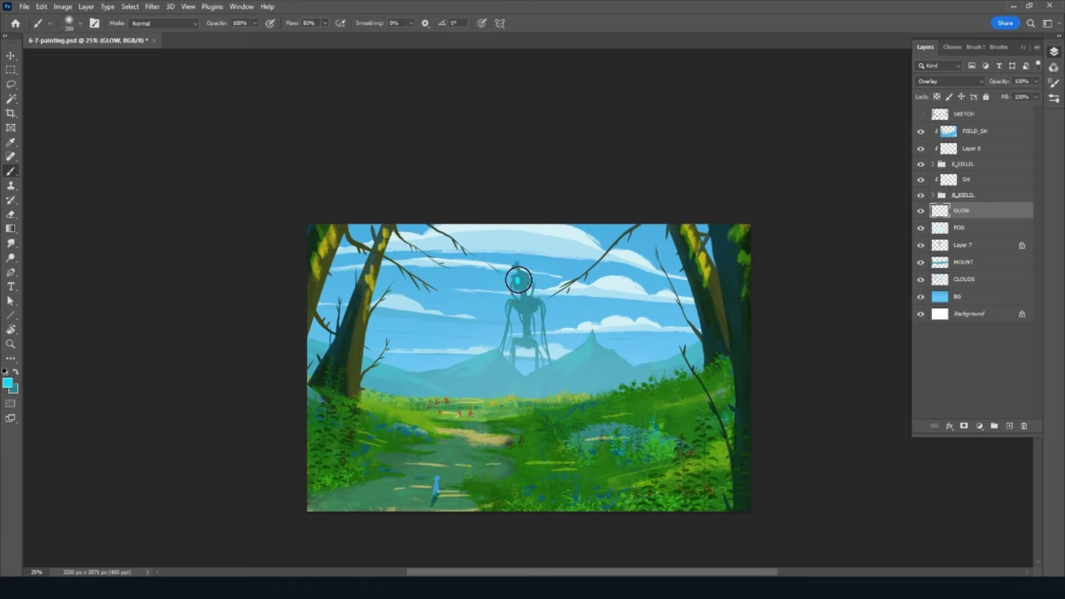
left_click_drag(518, 280, 520, 282)
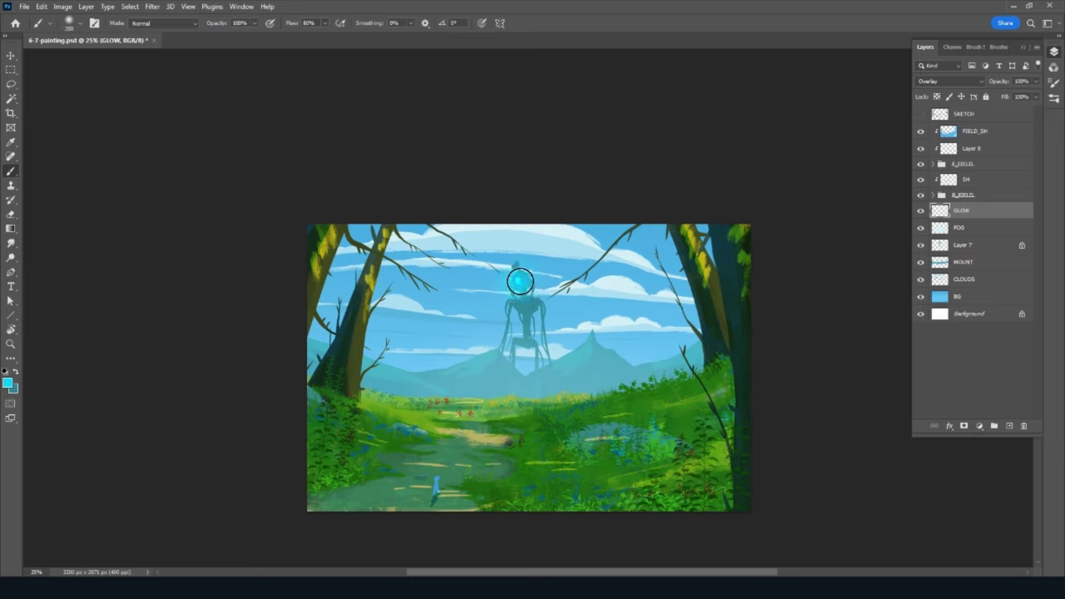
key("ctrl+s")
key("ctrl+minus")
key("ctrl+plus")
Step: On Layer 7, paint dotted flowers into the meadow with the Dotted Flowers 1 brush at 100 px
left_click(984, 246)
left_click(998, 48)
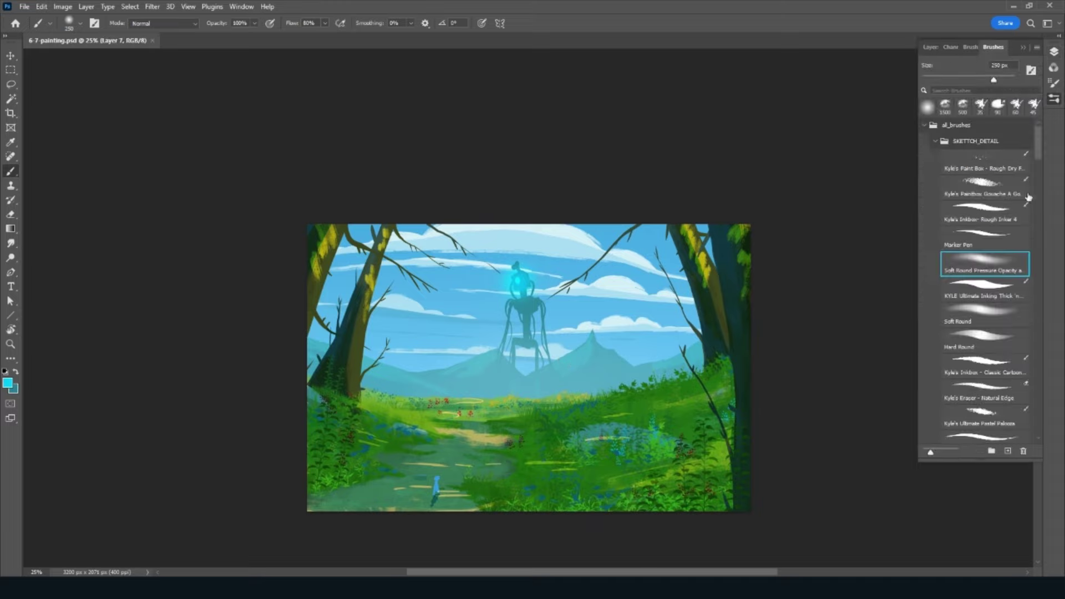
left_click_drag(1036, 151, 1033, 269)
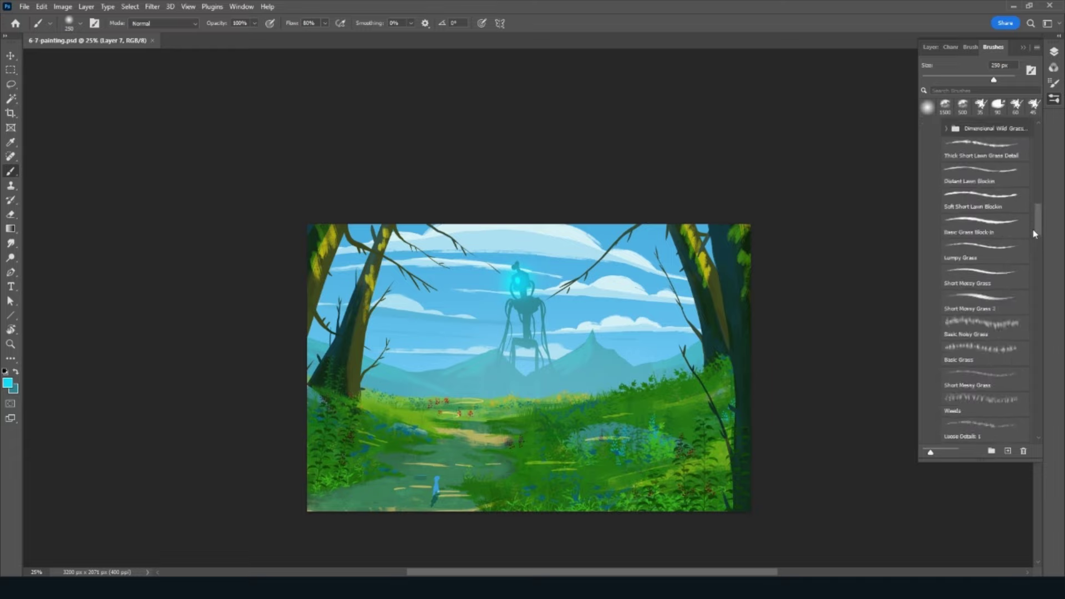
left_click_drag(1033, 270, 1033, 329)
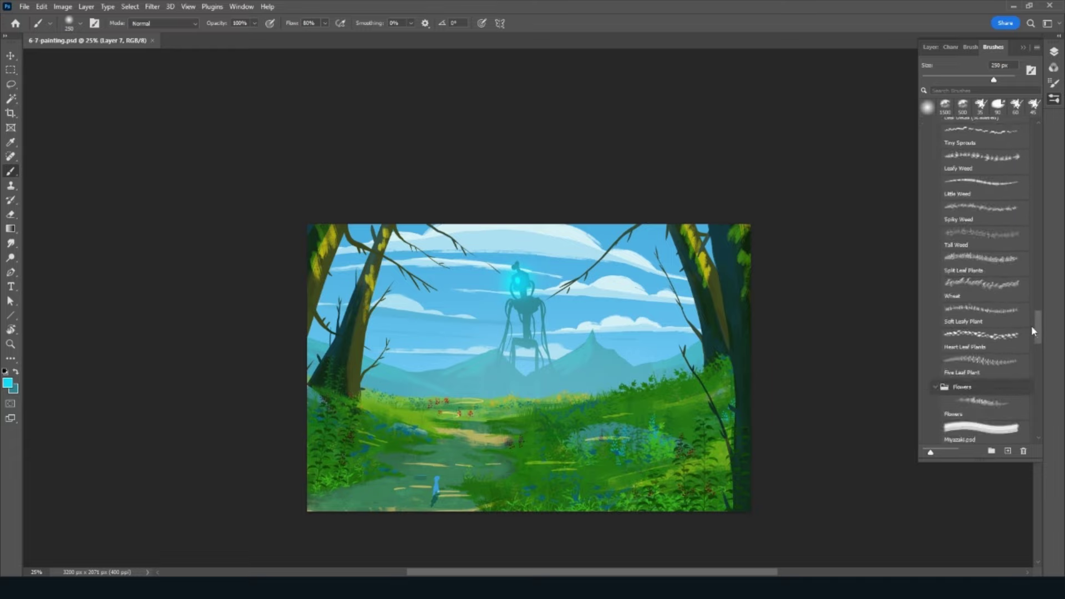
mouse_move(1032, 329)
left_mouse_down()
mouse_move(1031, 415)
mouse_move(1030, 364)
mouse_move(1033, 374)
left_mouse_up()
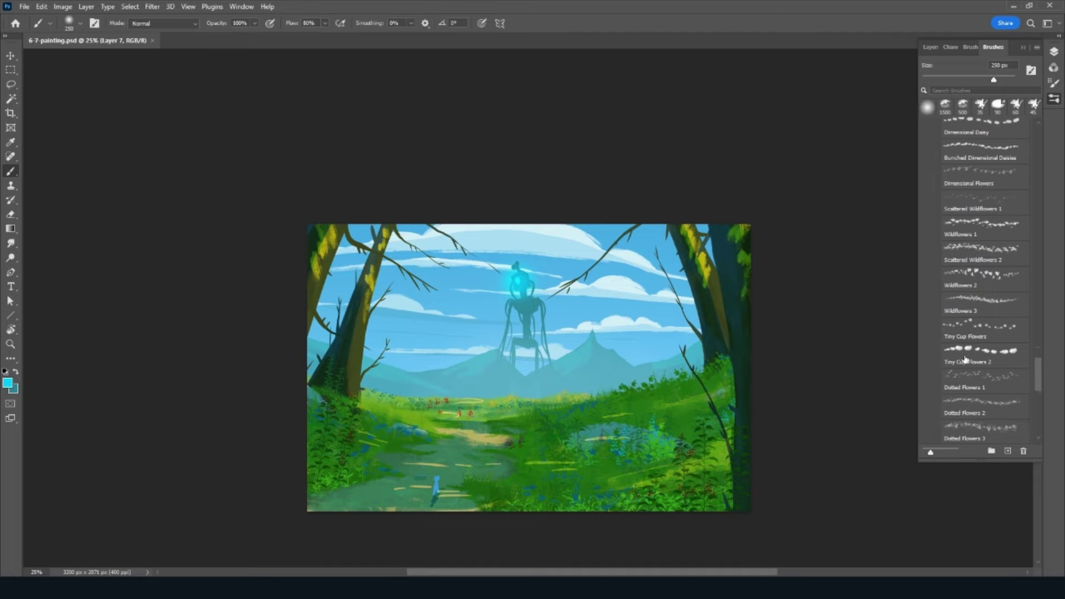
left_click(967, 380)
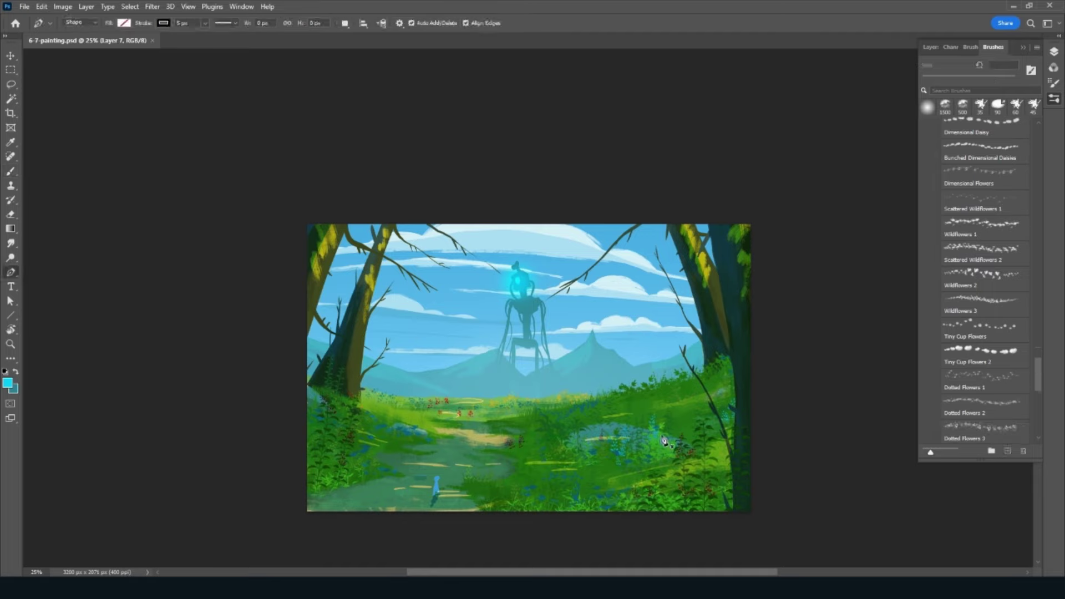
key("bracketleft")
key("bracketleft")
key("bracketleft")
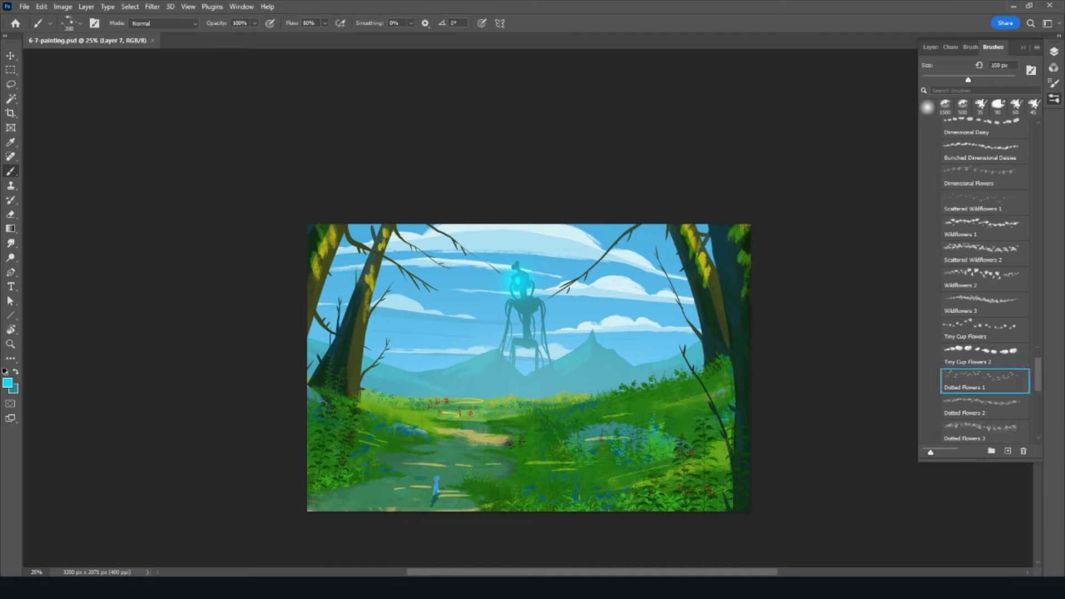
key("alt")
left_click_drag(546, 329, 561, 331)
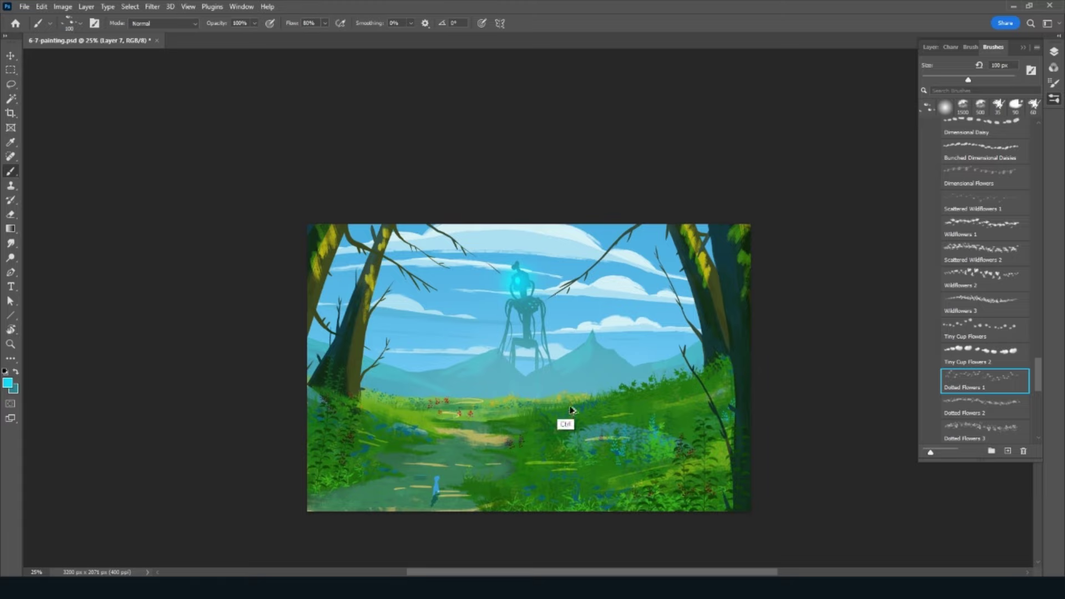
Step: Try the Dotted Flowers 2 and 4 brushes, then settle on Dotted Flowers 3
left_click(1001, 409)
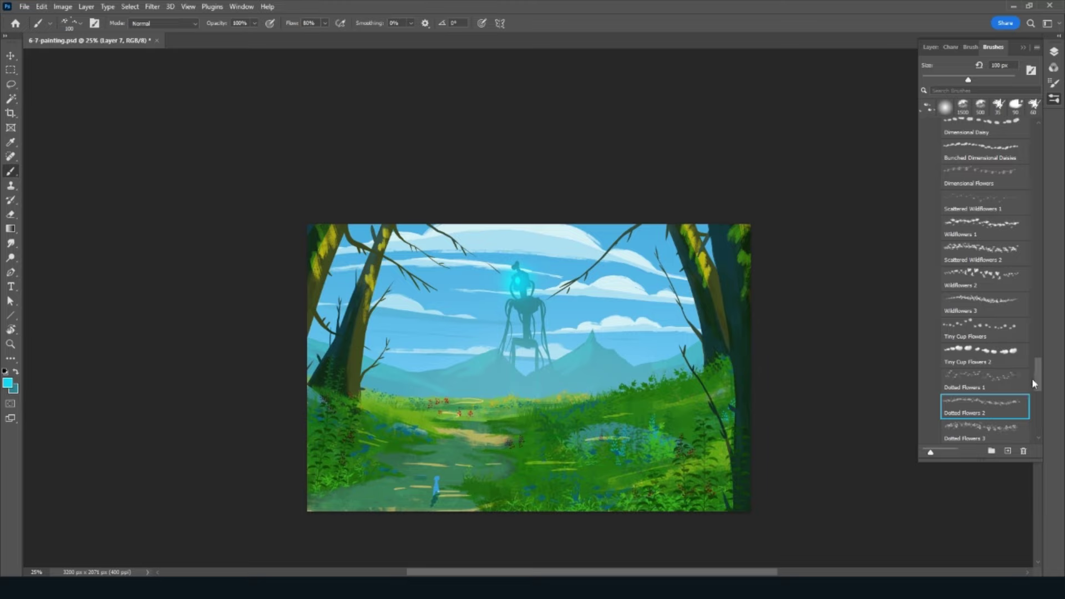
scroll(1035, 383, "down", 3)
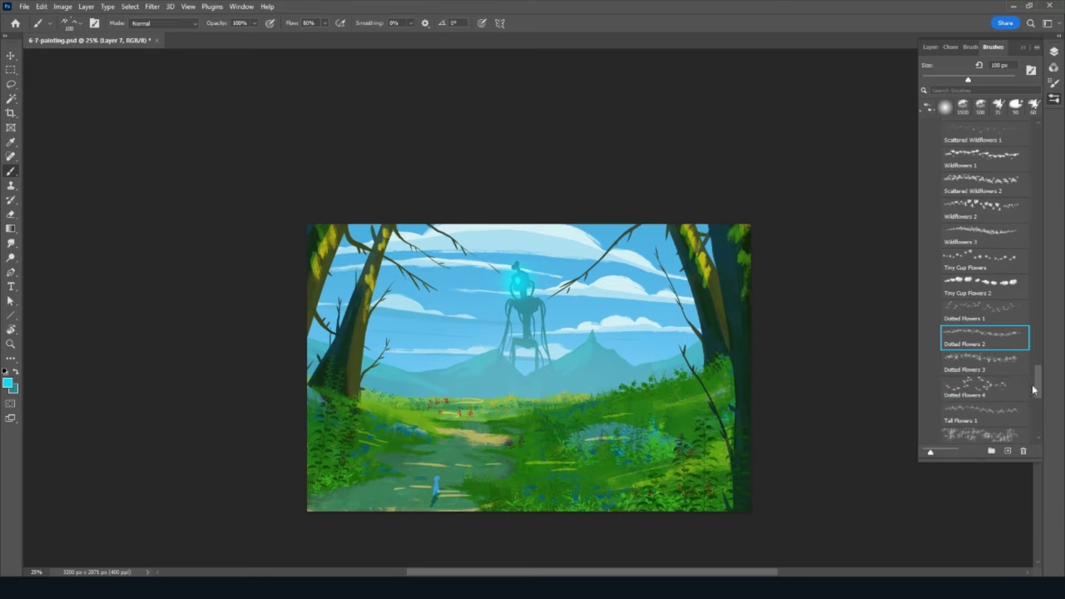
left_click(1006, 391)
left_click(1006, 367)
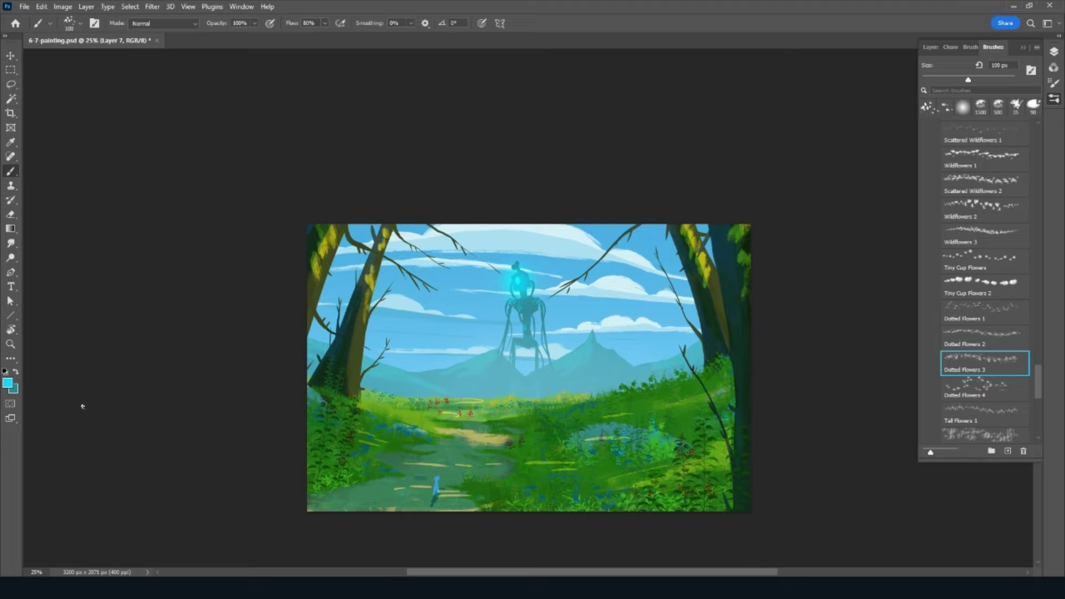
Step: Sample red from a painted flower and dab red flowers on the robot and below its left leg
key("x")
left_click(7, 382)
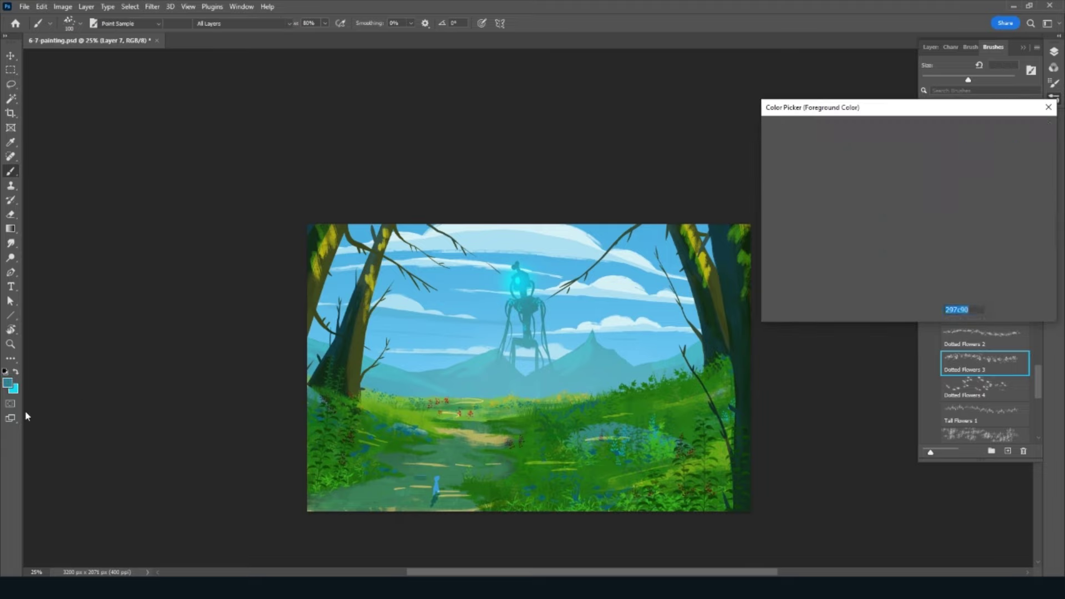
left_click(448, 398)
left_click(1000, 131)
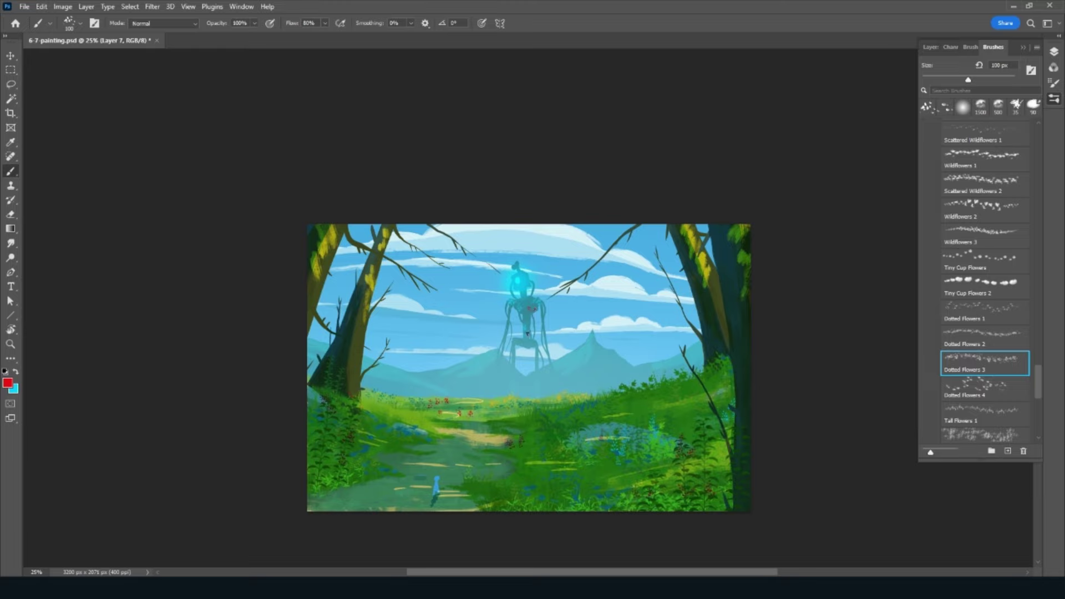
left_click(528, 340)
left_click(504, 331)
left_click(497, 365)
Step: Sample a golden yellow from the painting as the foreground colour
key("x")
left_click(7, 383)
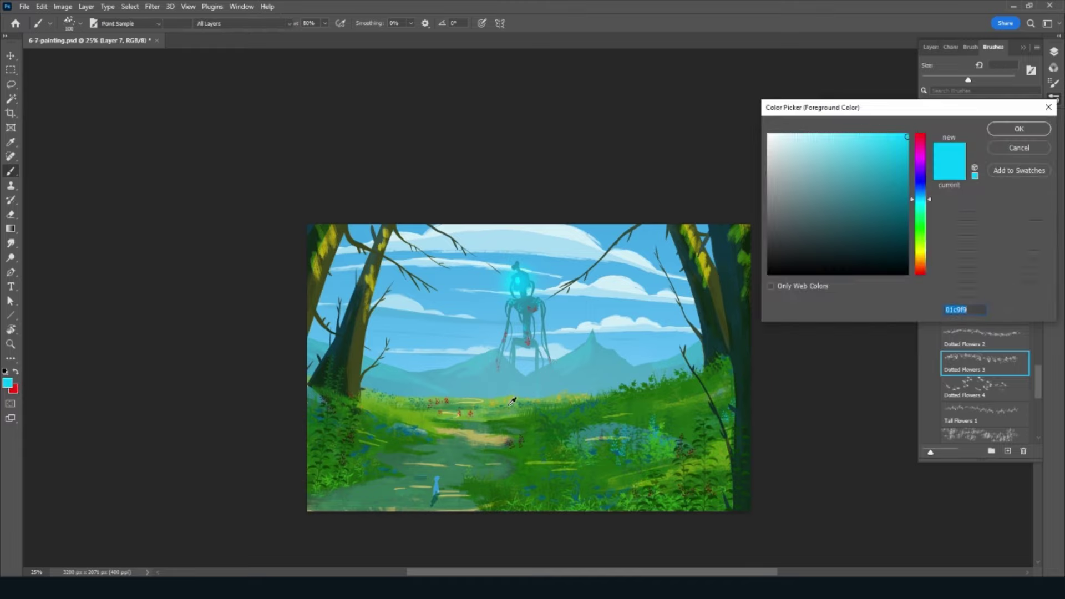
left_click(514, 392)
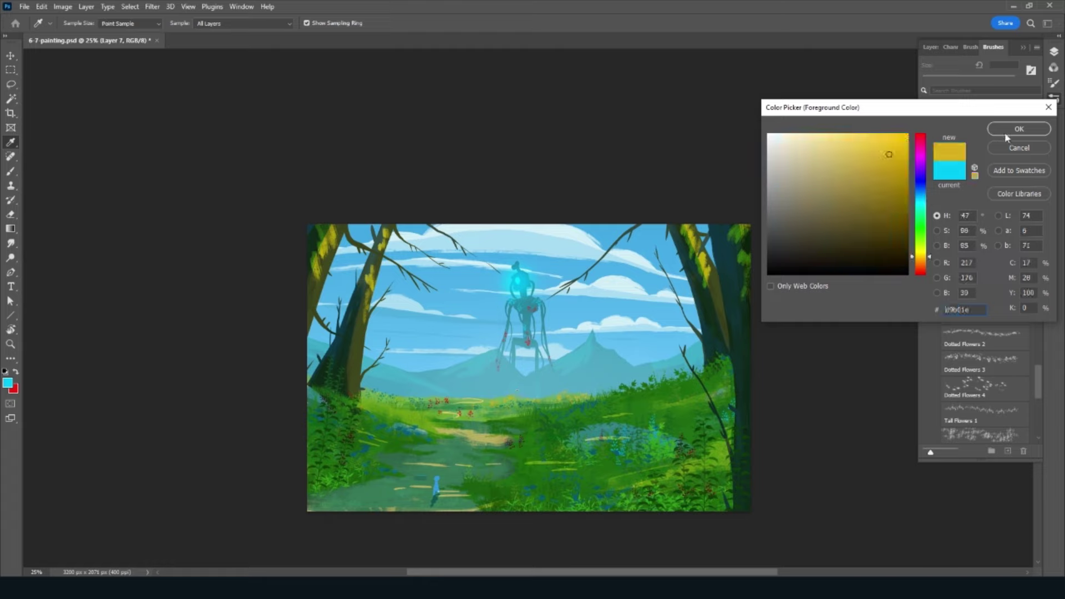
left_click(1006, 129)
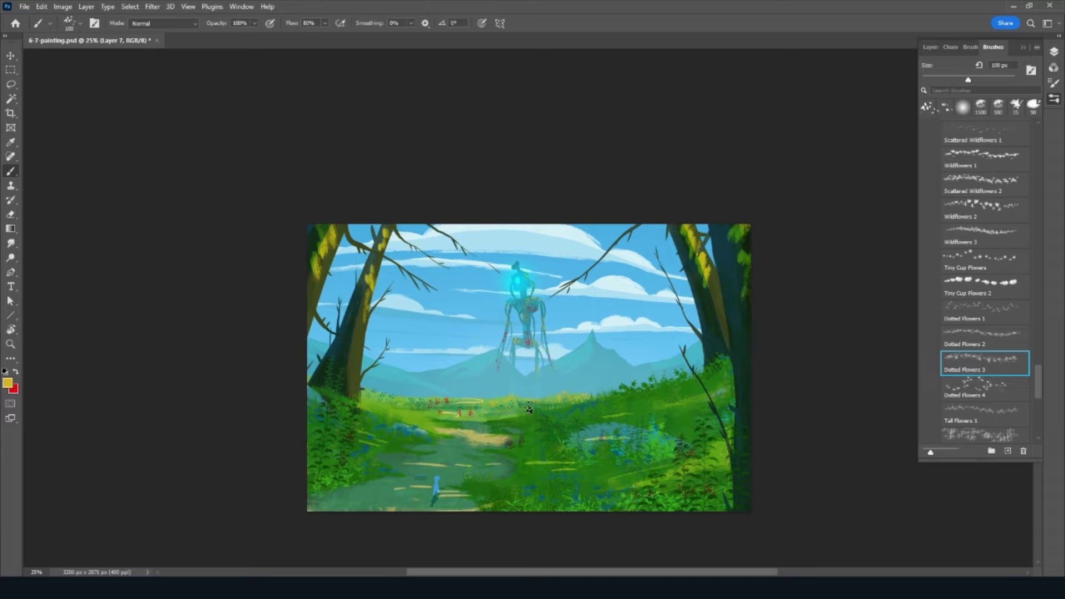
Step: Sample the light blue of the small figure on the path, save the painting, and show the layer list
key("x")
key("alt")
left_click(437, 484, "alt")
key("ctrl+s")
left_click(932, 48)
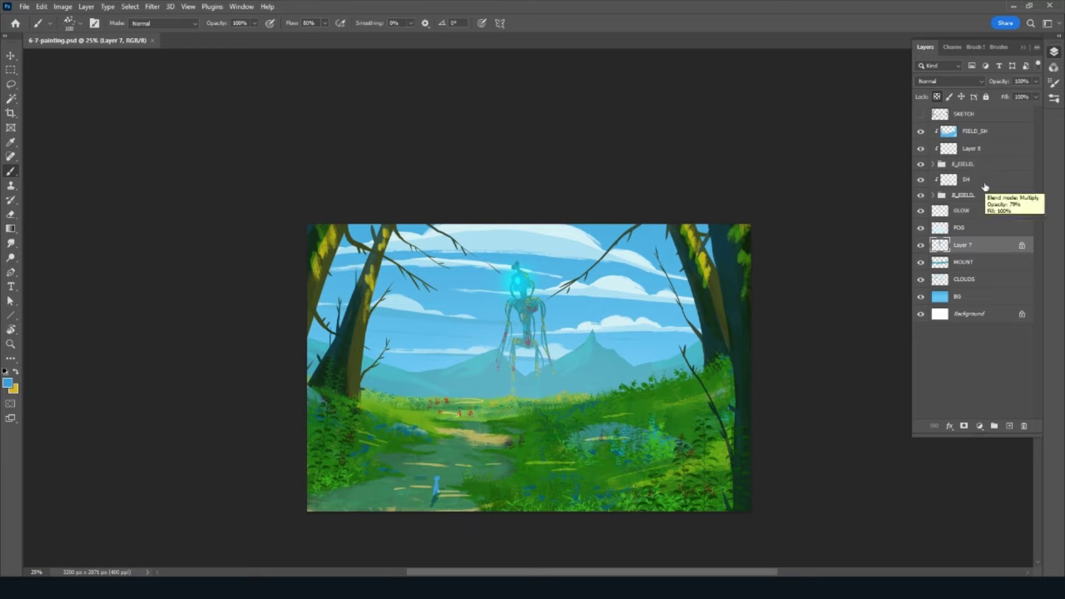
Step: Add an empty Layer 10 above FIELD_SH and load a different brush preset for the signature
left_click(1001, 132)
left_click(1009, 426)
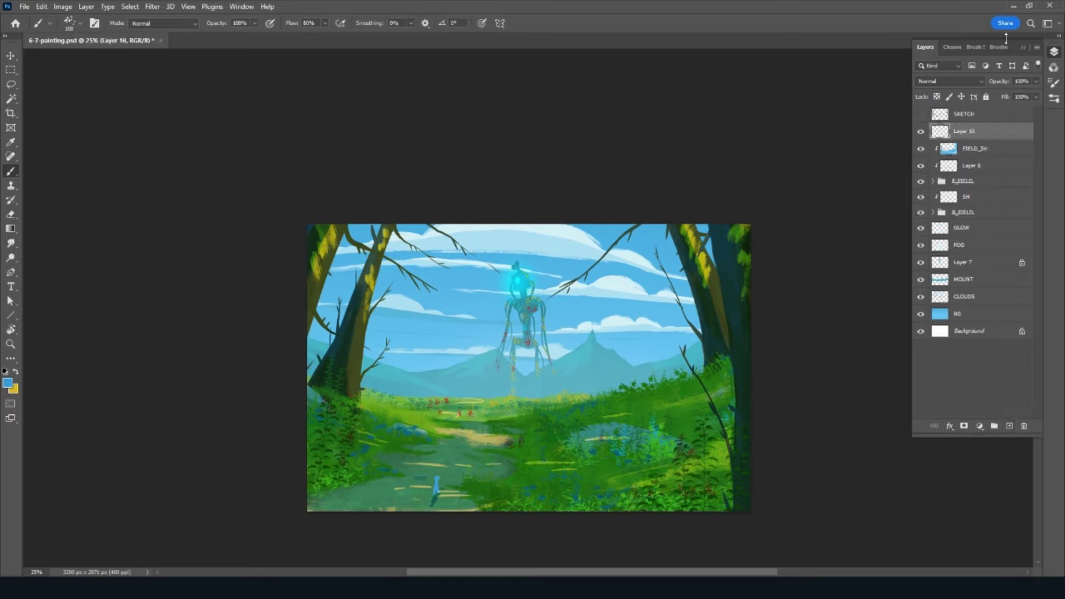
left_click(1001, 47)
scroll(1039, 150, "up", 5)
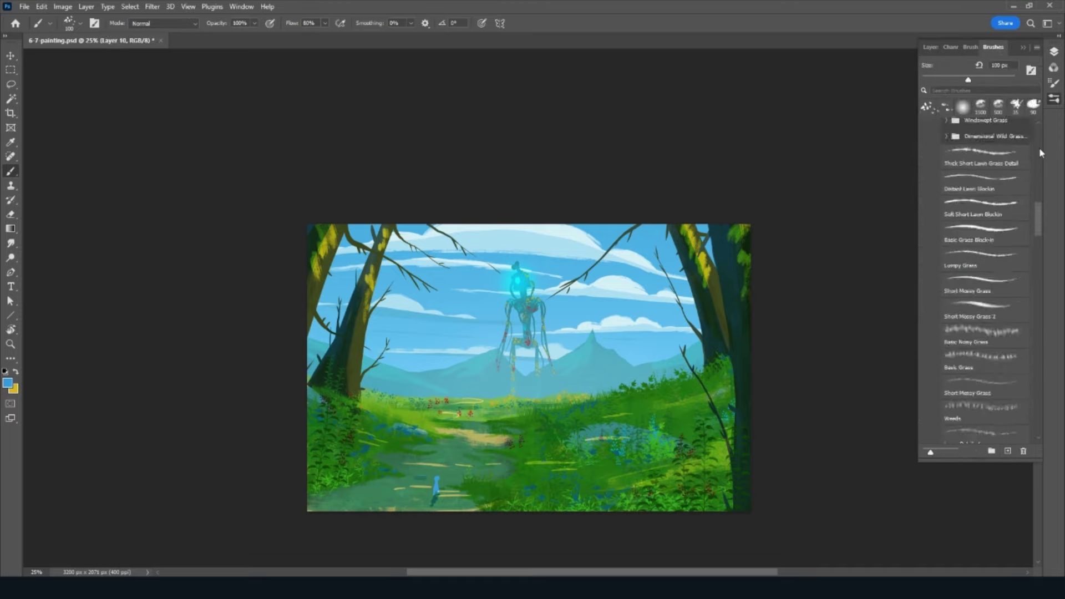
scroll(1036, 162, "up", 5)
scroll(1036, 161, "up", 5)
scroll(1039, 148, "up", 5)
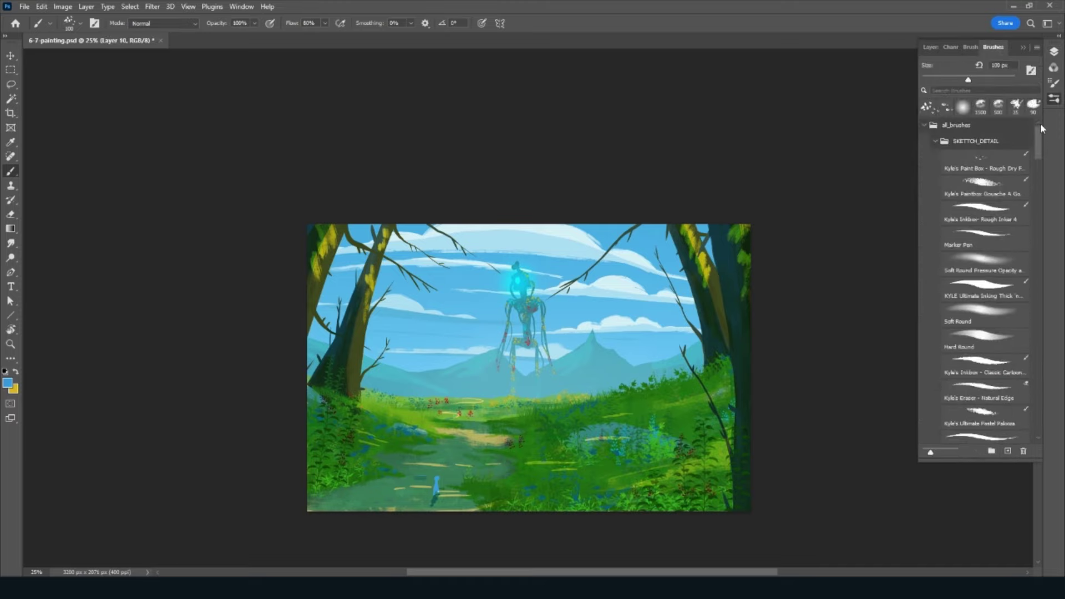
left_click(979, 214)
left_click(926, 47)
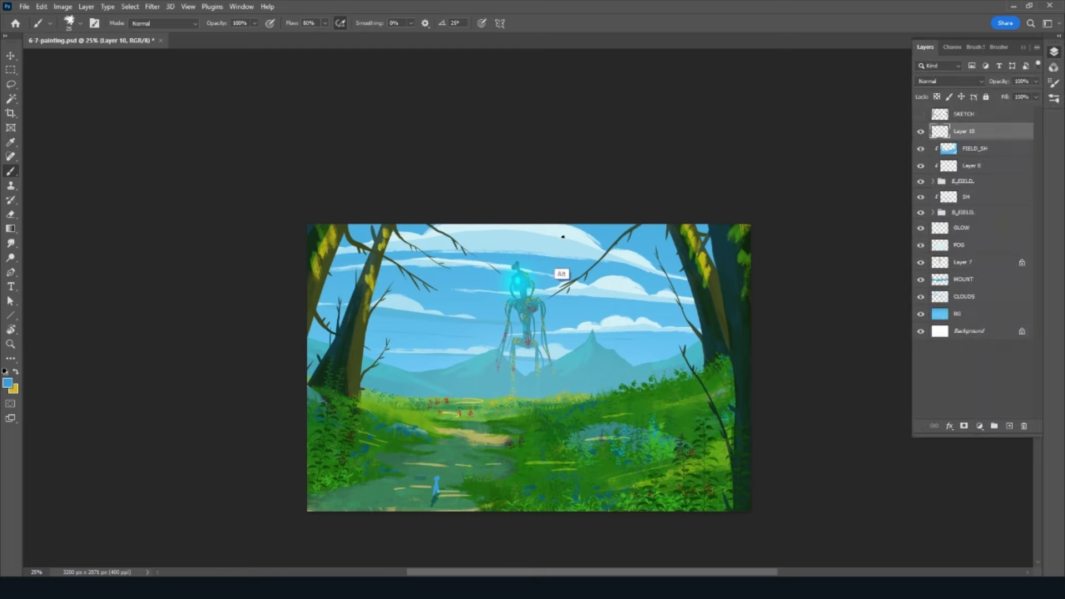
Step: Sign the lower-right grass with the artist's name and 2023 in cloud-sampled light blue, then save
left_click(562, 245, "alt")
mouse_move(659, 477)
left_mouse_down()
mouse_move(686, 465)
mouse_move(683, 484)
mouse_move(697, 477)
mouse_move(698, 491)
left_mouse_up()
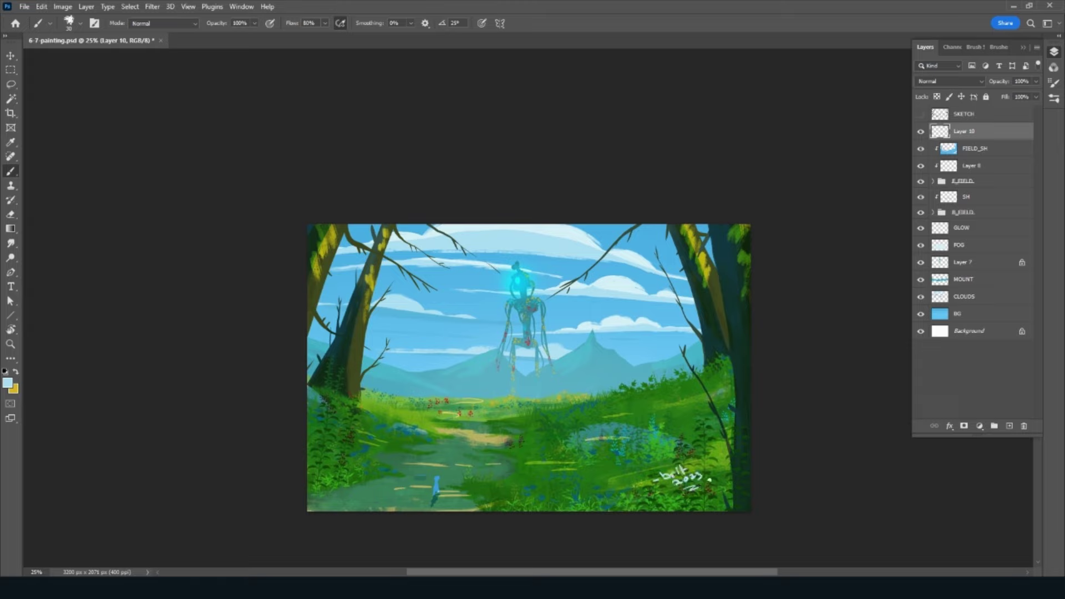
key("ctrl+s")
key("ctrl+plus")
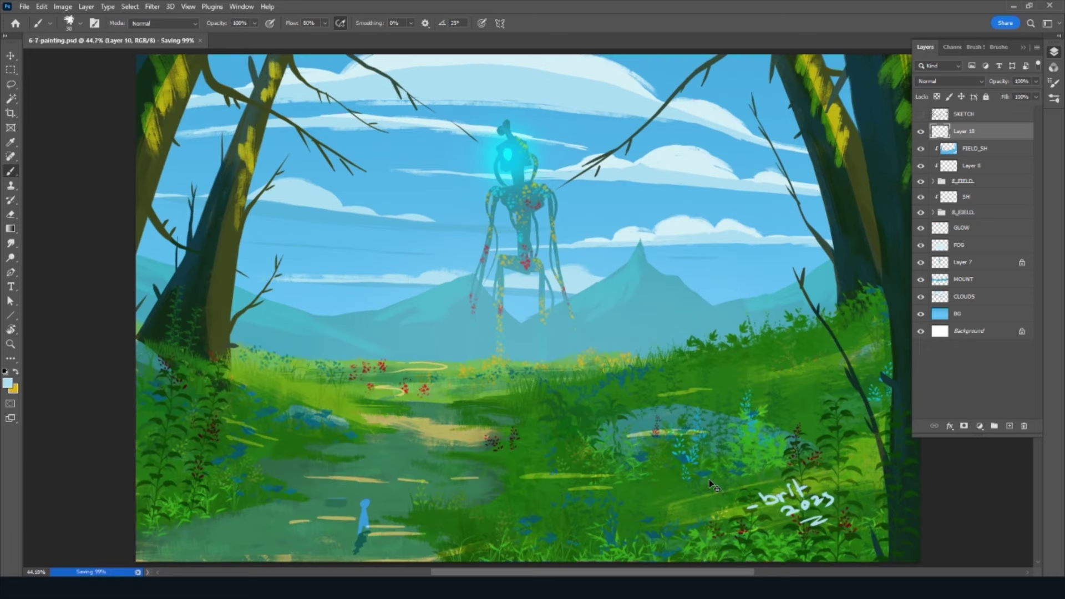